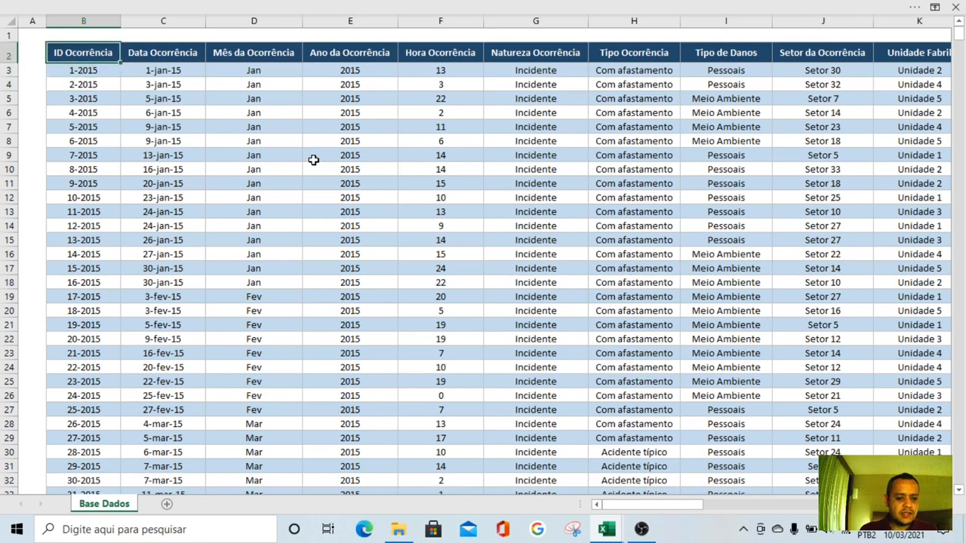
# Look through the columns of the occurrence table from ID Ocorrência to Natureza Ocorrência
pyautogui.press('Down')
pyautogui.press('Down')
pyautogui.press('Down')
pyautogui.press('Right')
pyautogui.press('Right')
pyautogui.press('Right')
pyautogui.press('Right')
pyautogui.press('Right')
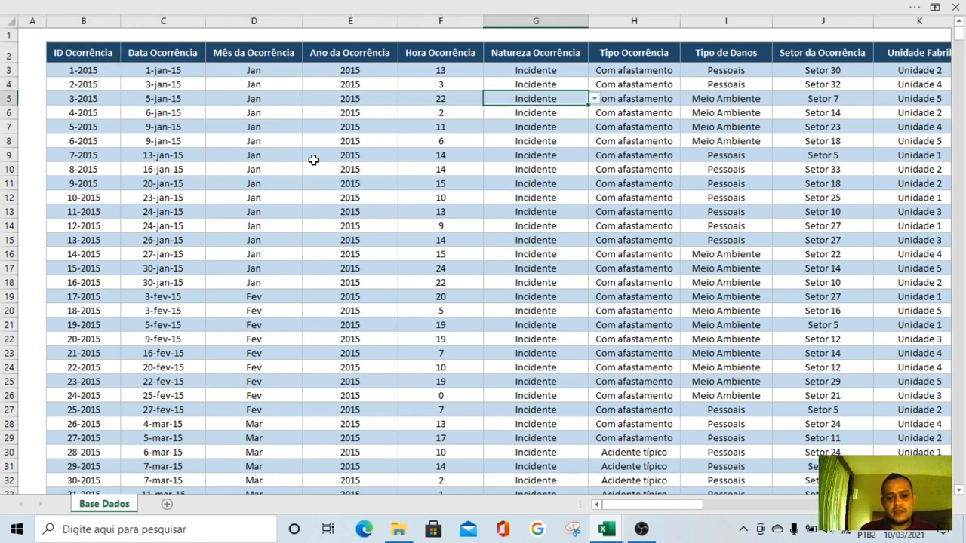
pyautogui.press('Left')
pyautogui.press('Left')
pyautogui.press('Left')
pyautogui.press('Left')
pyautogui.press('Right')
pyautogui.press('Right')
pyautogui.press('Right')
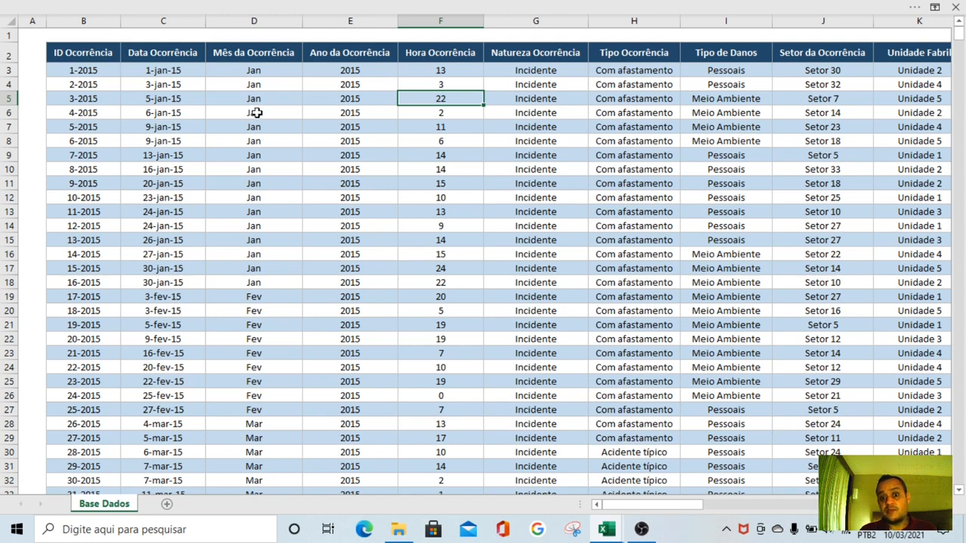
# Inspect the formulas behind the Mês da Ocorrência and Ano da Ocorrência columns in cells D4 and E9
pyautogui.click(277, 80)
pyautogui.press('F2')
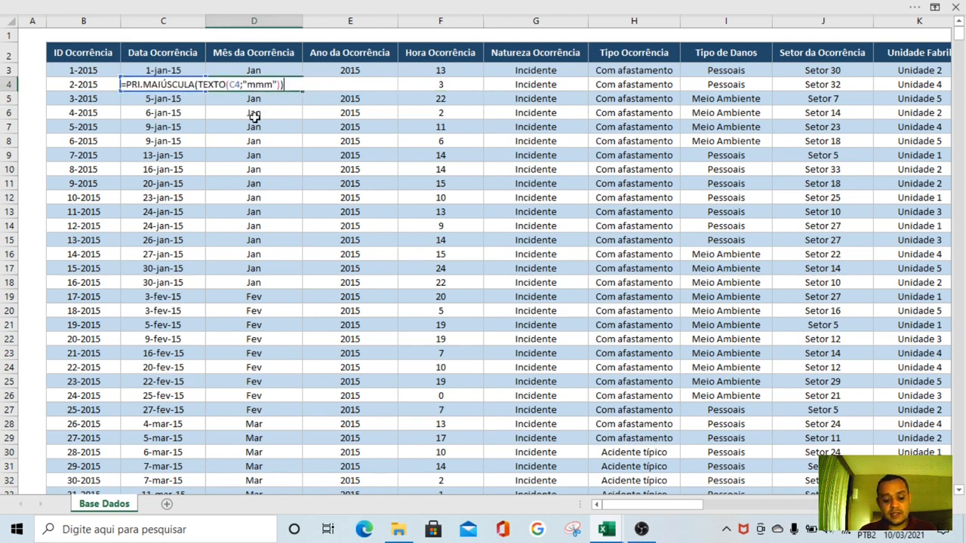
pyautogui.click(338, 153)
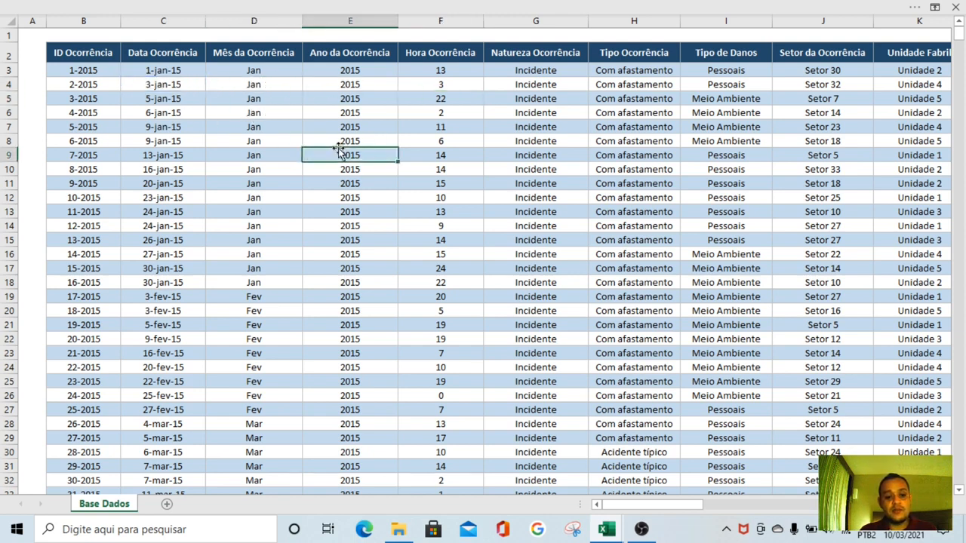
pyautogui.write('=ANO(C9)')
pyautogui.click(442, 101)
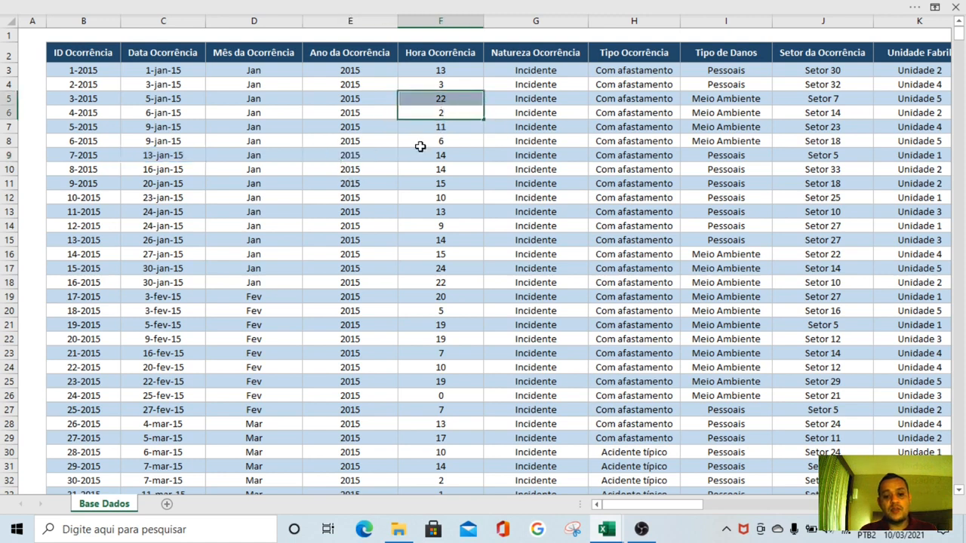
# Check which options the validation list offers for the Natureza Ocorrência cell G7, keeping its entry
pyautogui.click(538, 125)
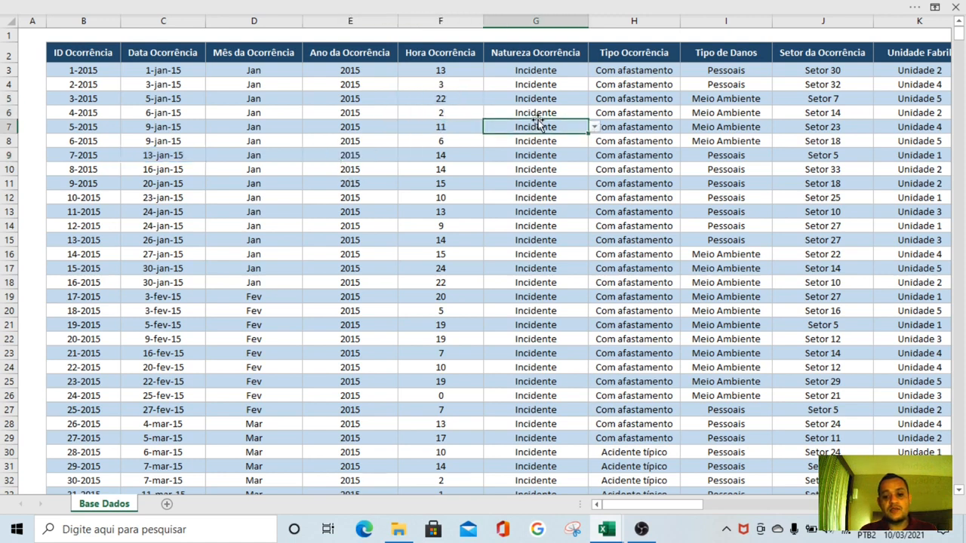
pyautogui.click(600, 128)
pyautogui.click(578, 125)
pyautogui.click(593, 127)
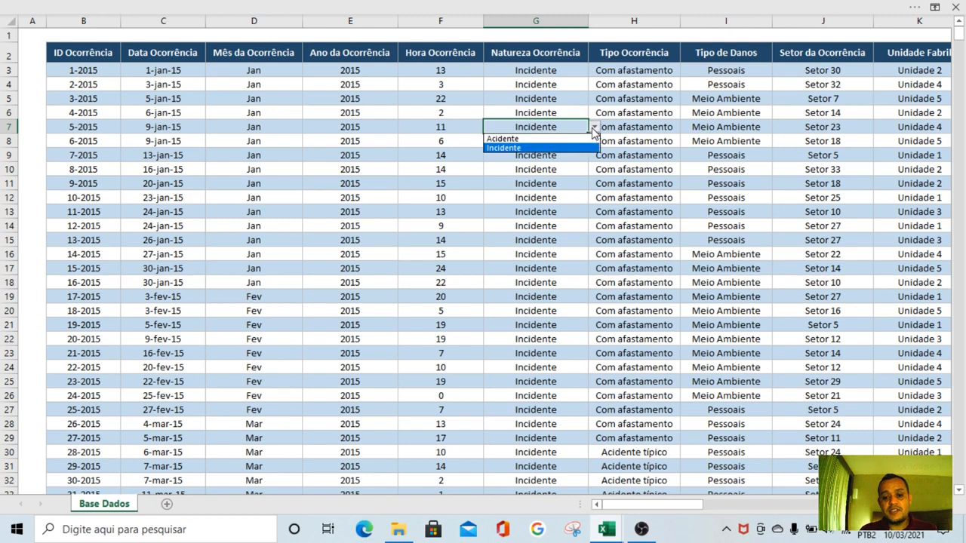
pyautogui.click(594, 127)
pyautogui.click(560, 152)
pyautogui.click(560, 119)
pyautogui.click(580, 180)
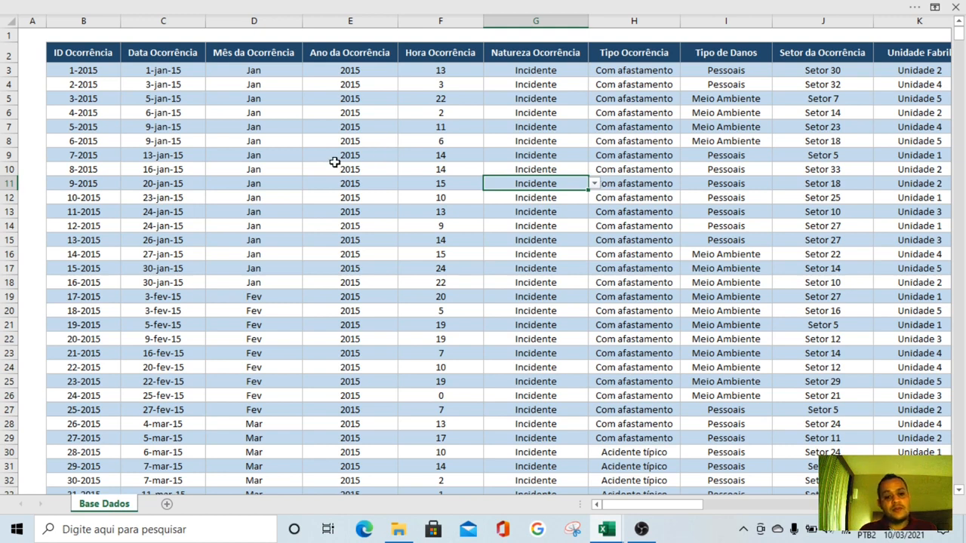
pyautogui.moveTo(136, 89); pyautogui.dragTo(393, 100)
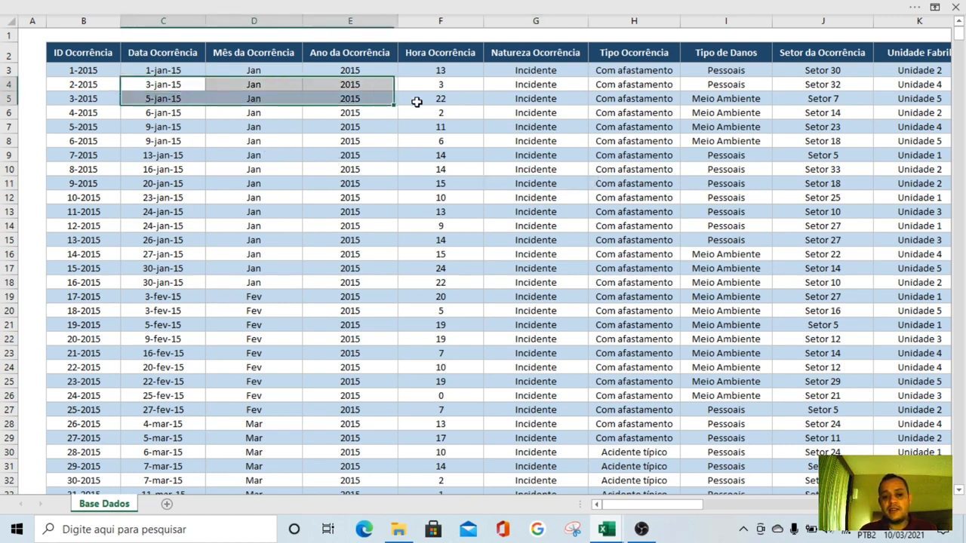
pyautogui.click(511, 142)
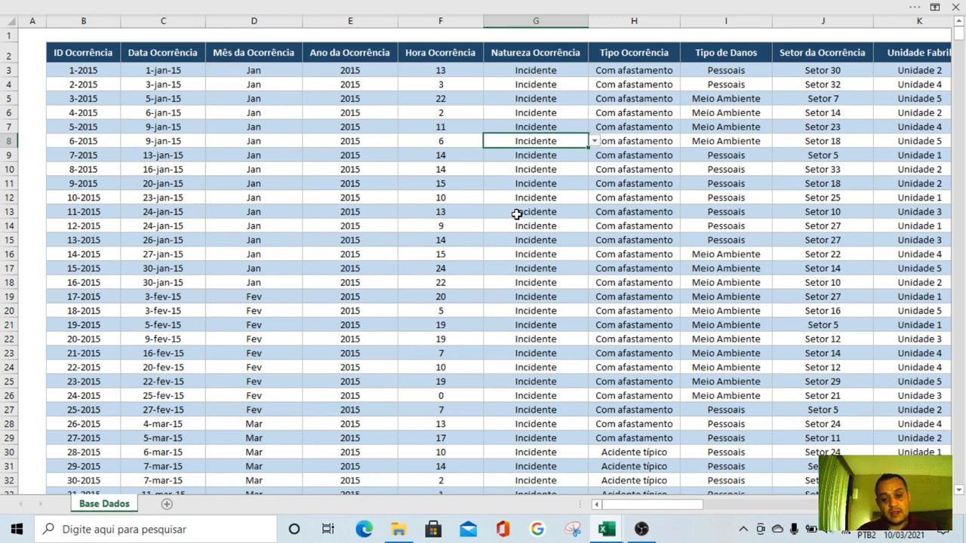
# Add a new worksheet after Base Dados and name it Tabela
pyautogui.click(167, 504)
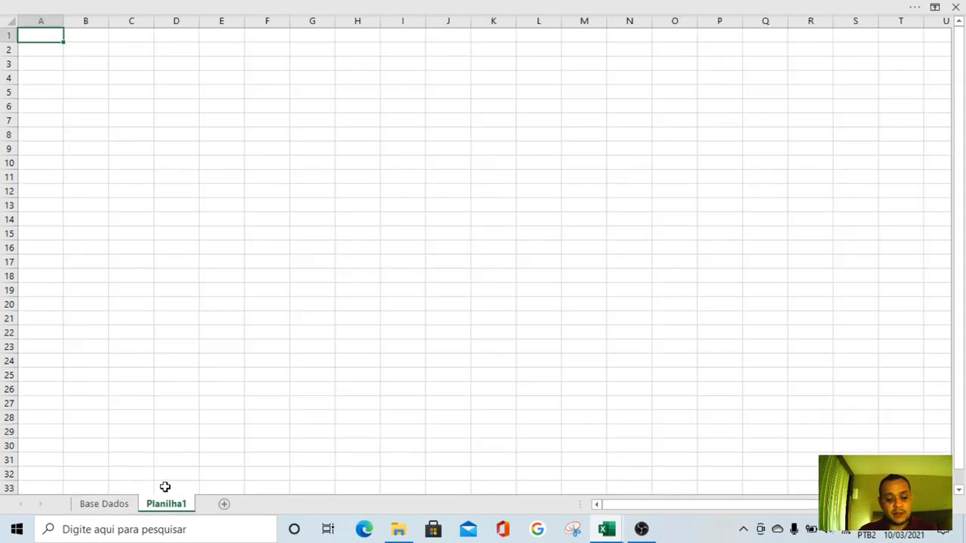
pyautogui.doubleClick(163, 504)
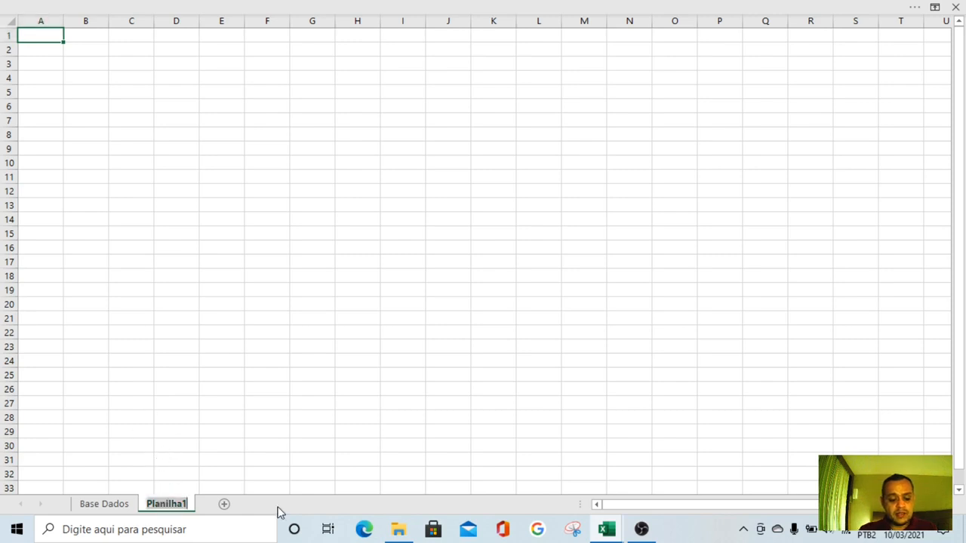
pyautogui.write('Tabe')
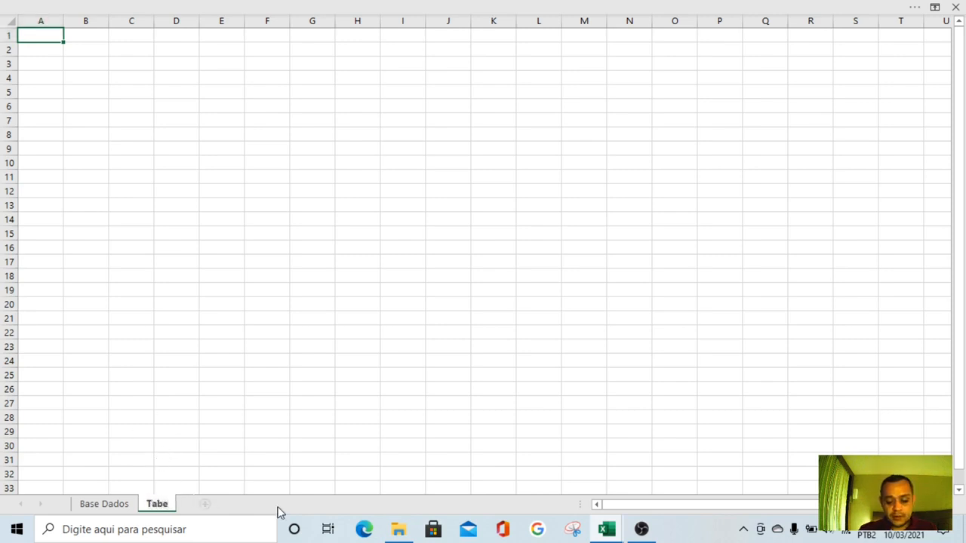
pyautogui.write('la')
pyautogui.press('Return')
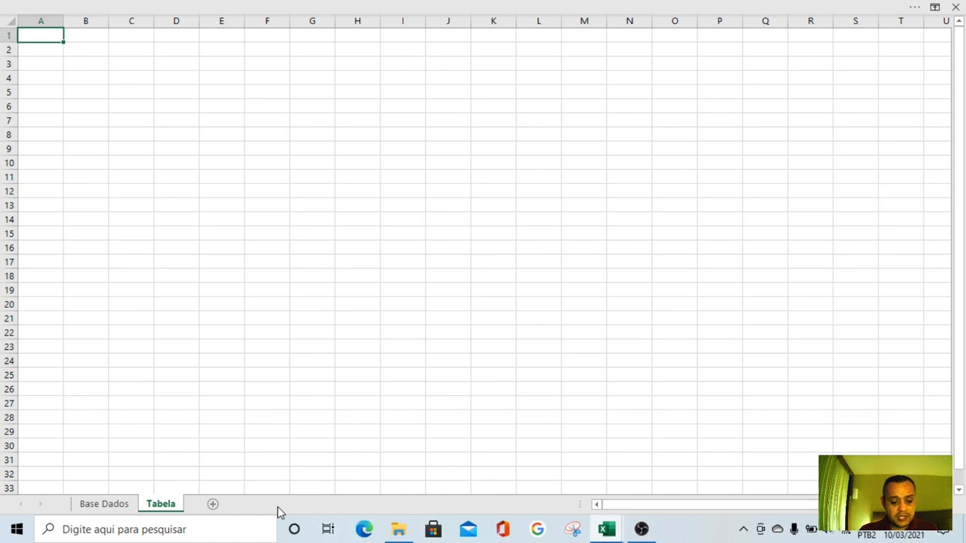
pyautogui.click(159, 231)
pyautogui.click(208, 209)
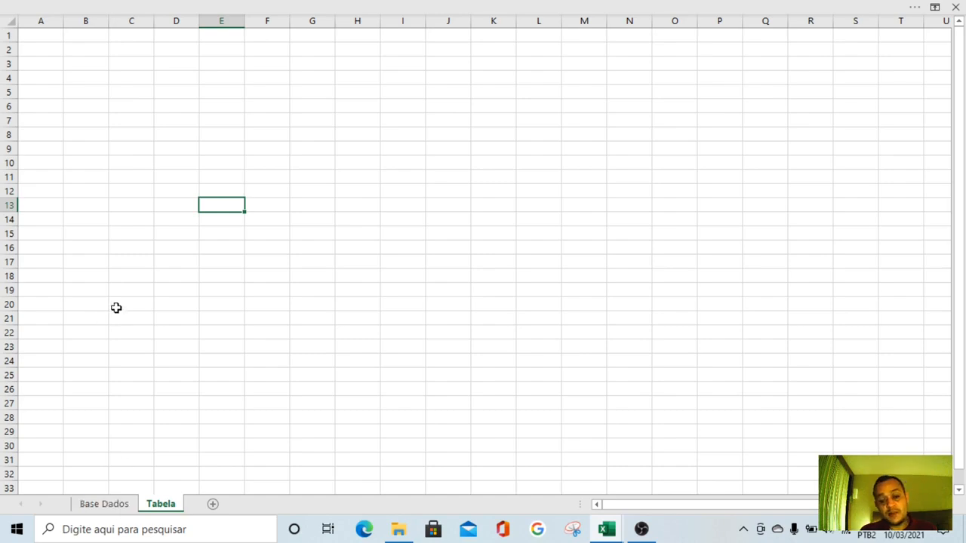
# Return to the Base Dados sheet and look over the column headers and records of the occurrence table
pyautogui.click(104, 504)
pyautogui.moveTo(441, 114); pyautogui.dragTo(440, 100)
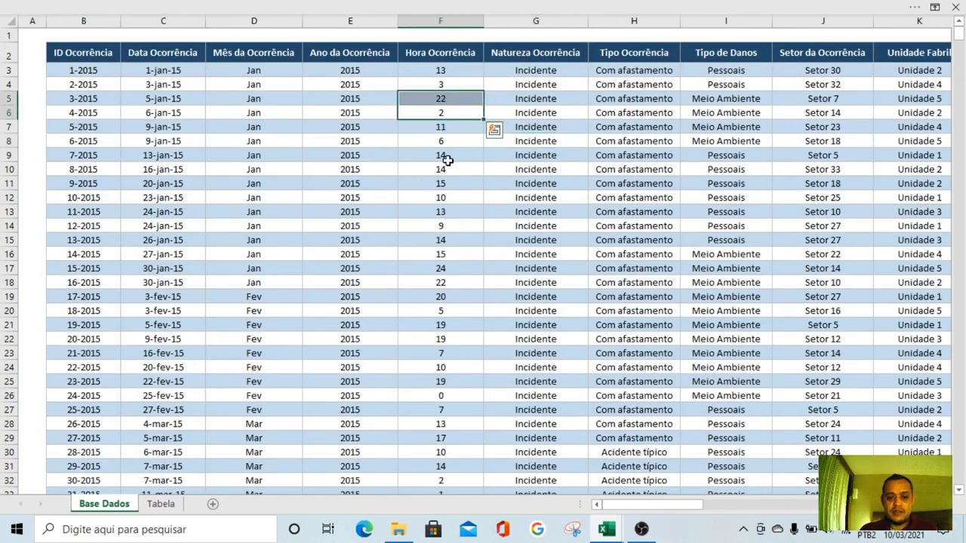
pyautogui.click(447, 197)
pyautogui.click(442, 144)
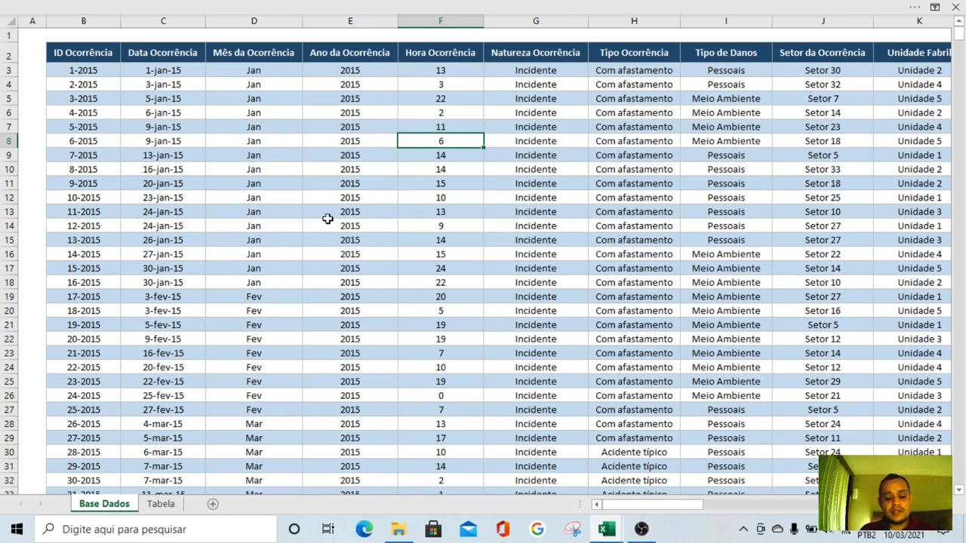
pyautogui.moveTo(90, 24); pyautogui.dragTo(646, 35)
pyautogui.click(672, 141)
pyautogui.click(735, 123)
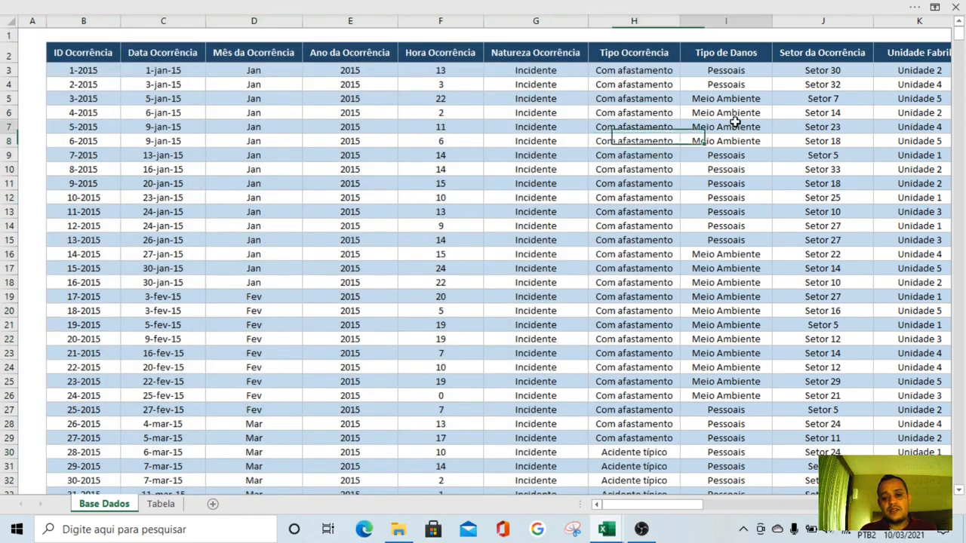
pyautogui.click(553, 216)
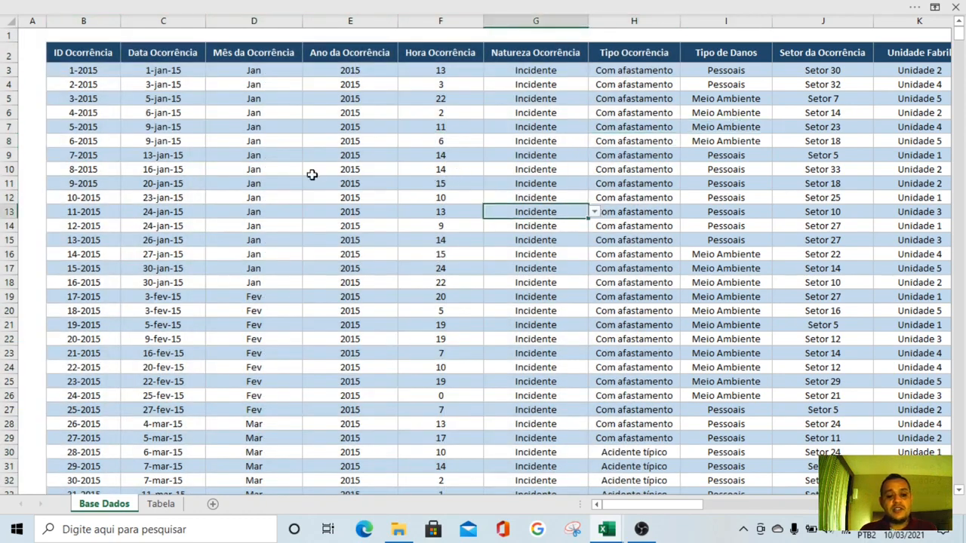
# Review the year, month, date and hour columns of the occurrence records as possible fields for analysis
pyautogui.click(353, 23)
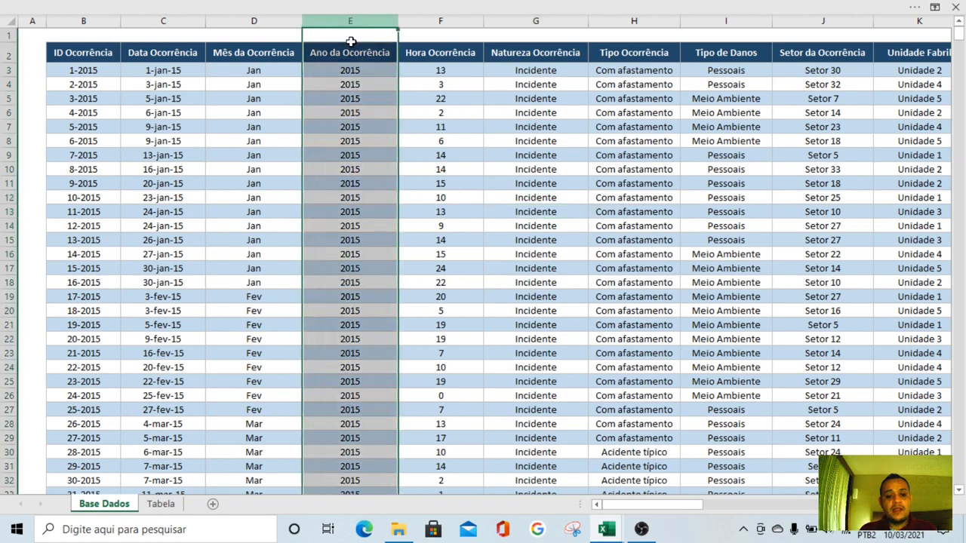
pyautogui.click(355, 140)
pyautogui.click(360, 125)
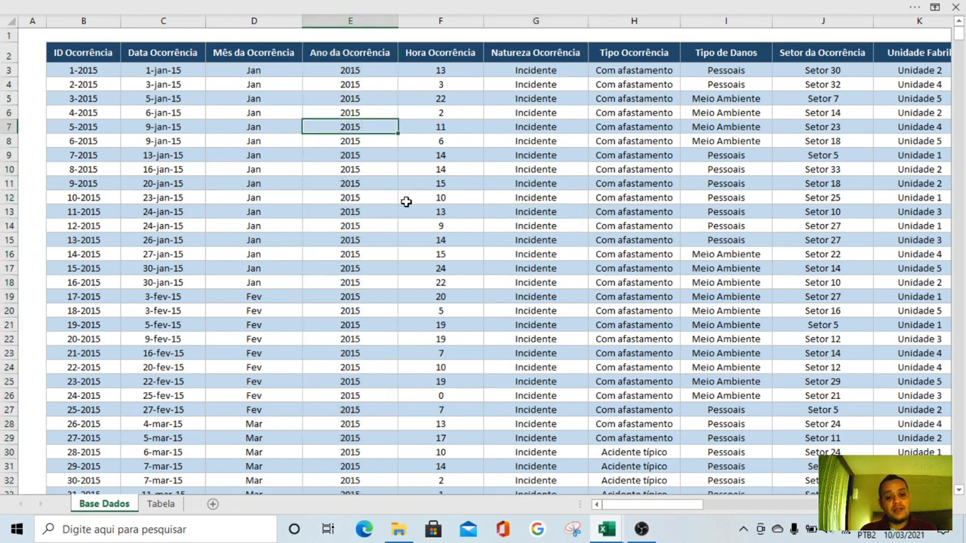
pyautogui.click(356, 199)
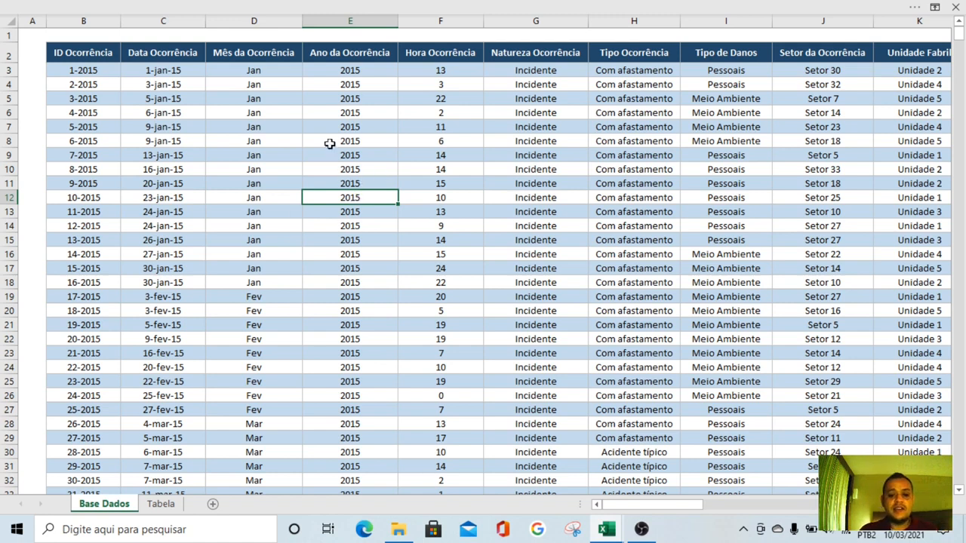
pyautogui.moveTo(384, 101); pyautogui.dragTo(374, 219)
pyautogui.moveTo(230, 99); pyautogui.dragTo(242, 235)
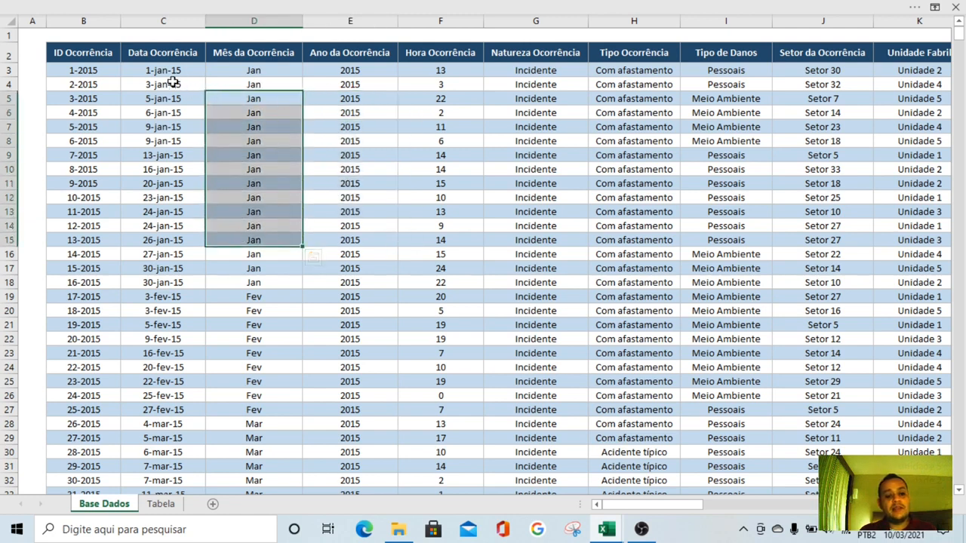
pyautogui.moveTo(173, 84); pyautogui.dragTo(184, 199)
pyautogui.moveTo(421, 73); pyautogui.dragTo(433, 248)
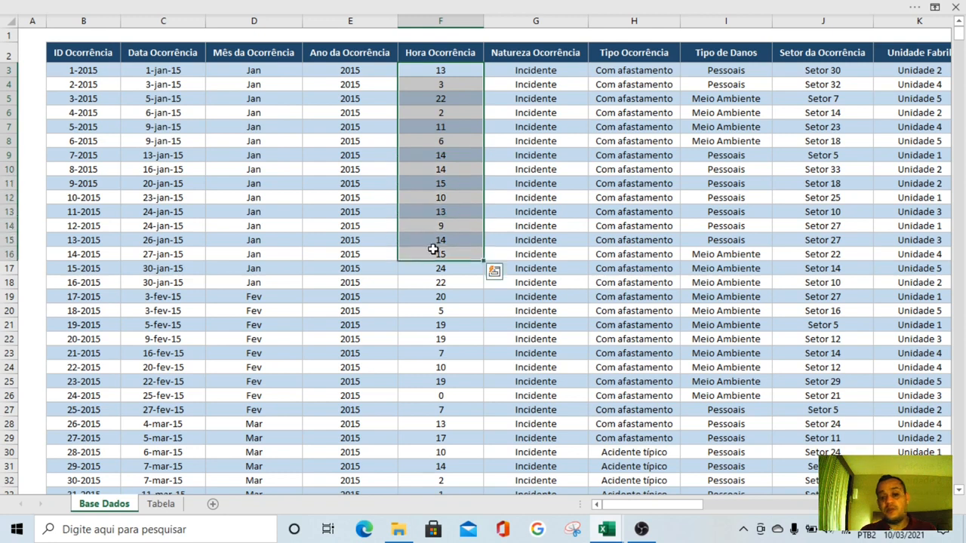
pyautogui.click(448, 155)
pyautogui.click(451, 128)
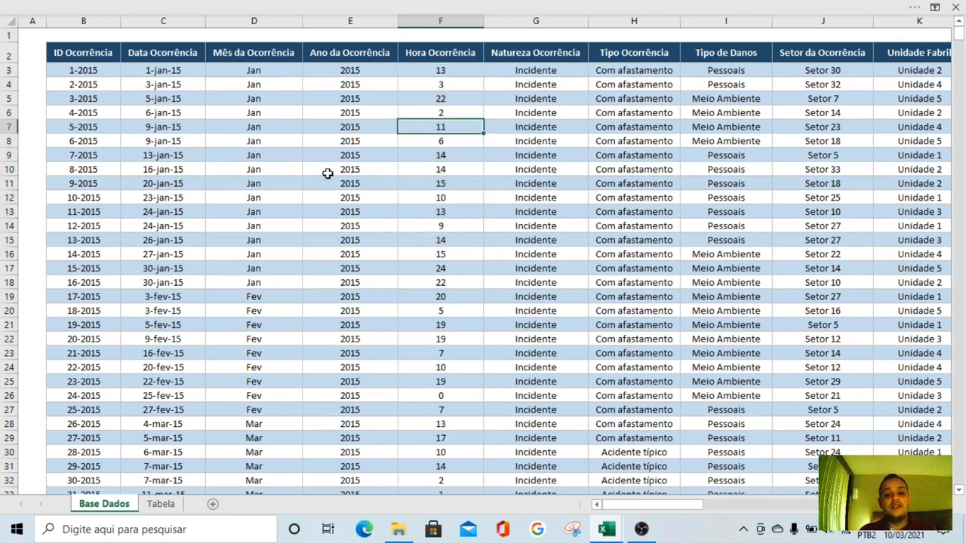
pyautogui.moveTo(331, 60); pyautogui.dragTo(355, 155)
pyautogui.click(362, 252)
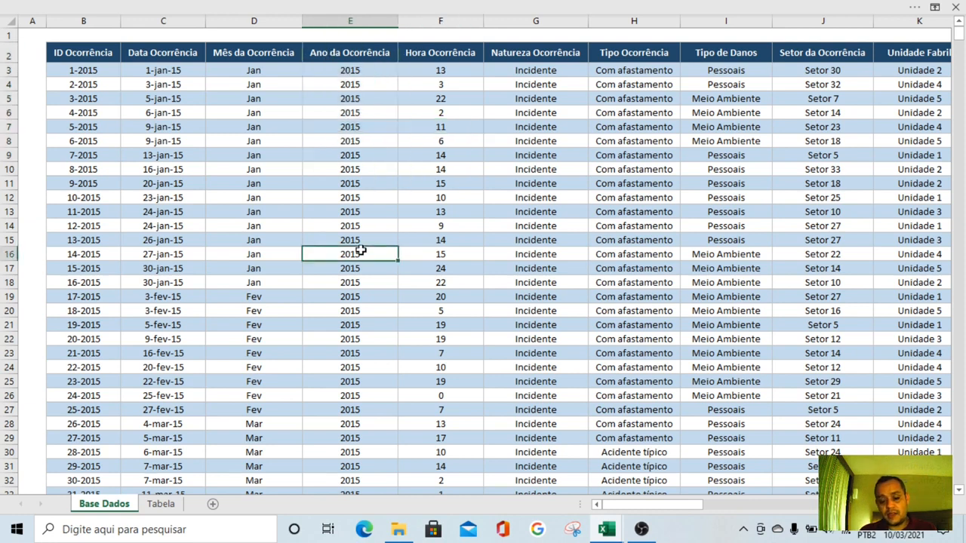
pyautogui.click(529, 209)
pyautogui.click(282, 167)
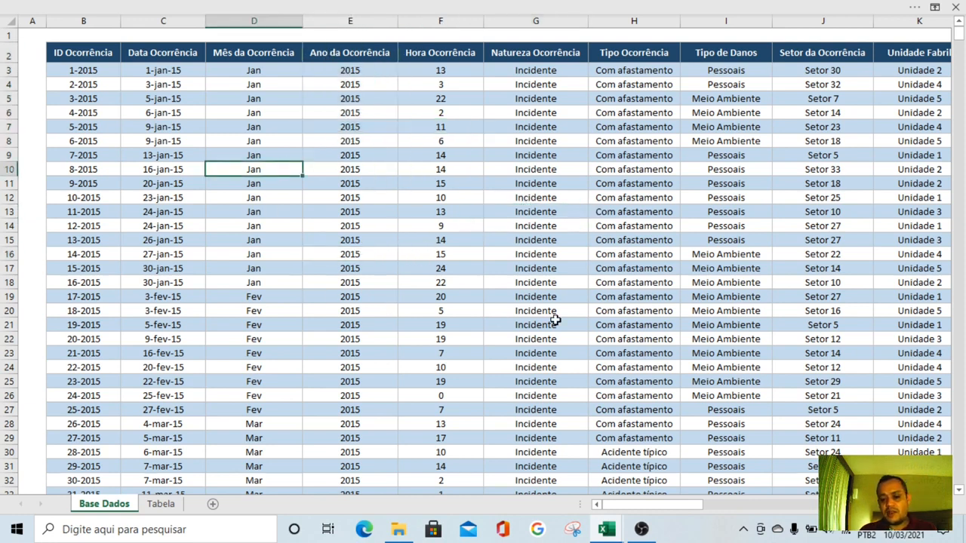
pyautogui.click(610, 309)
pyautogui.click(620, 185)
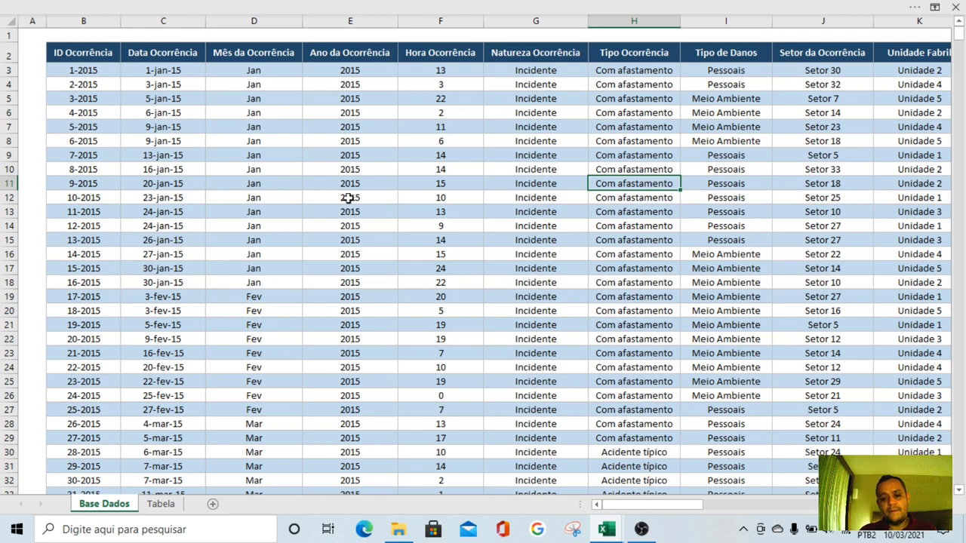
pyautogui.click(525, 126)
pyautogui.click(172, 235)
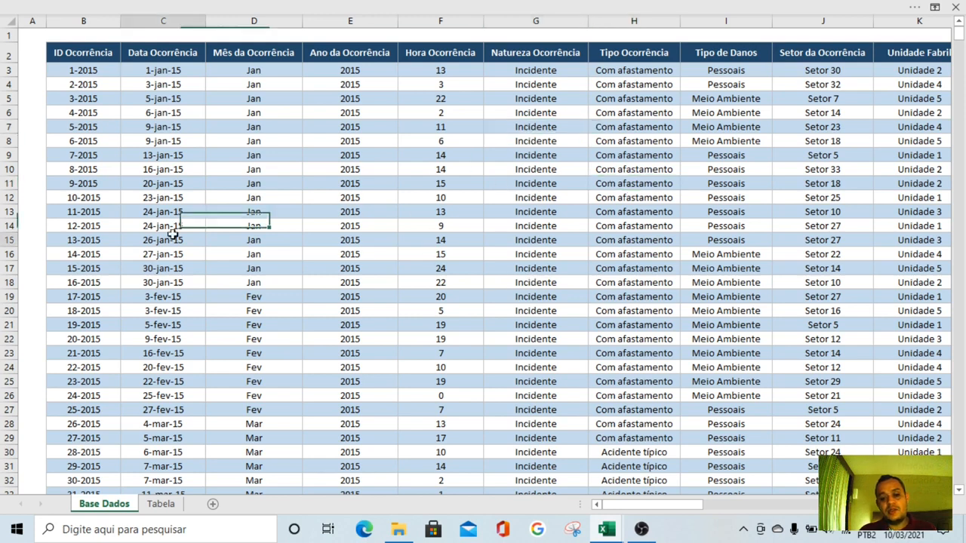
pyautogui.click(494, 324)
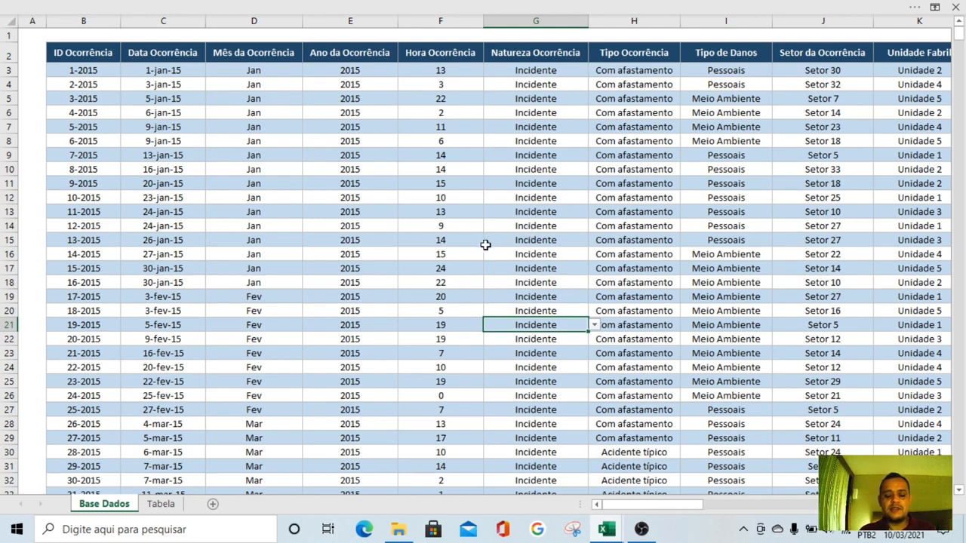
# Create a pivot table from the occurrence table Tabela7, placing it on the existing Tabela sheet at cell B26
pyautogui.click(781, 187)
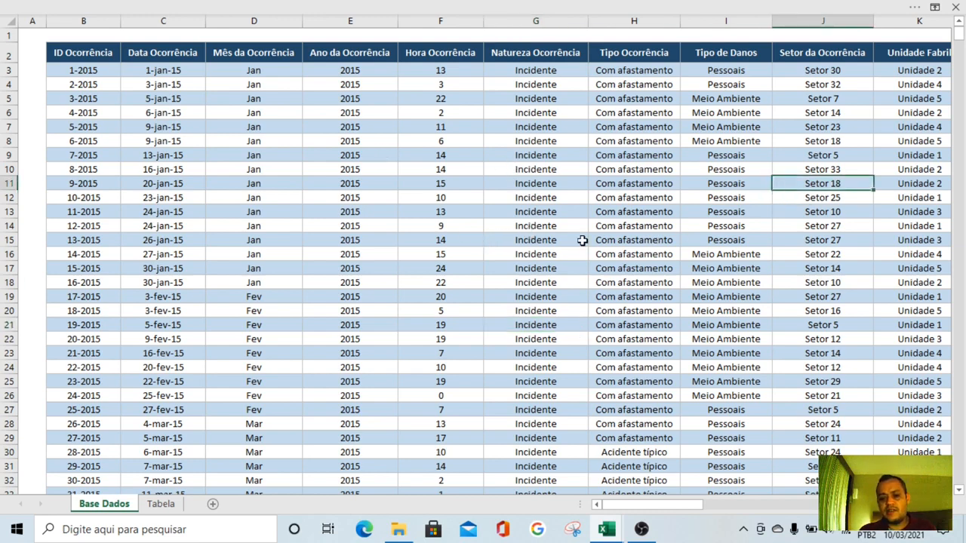
pyautogui.click(244, 7)
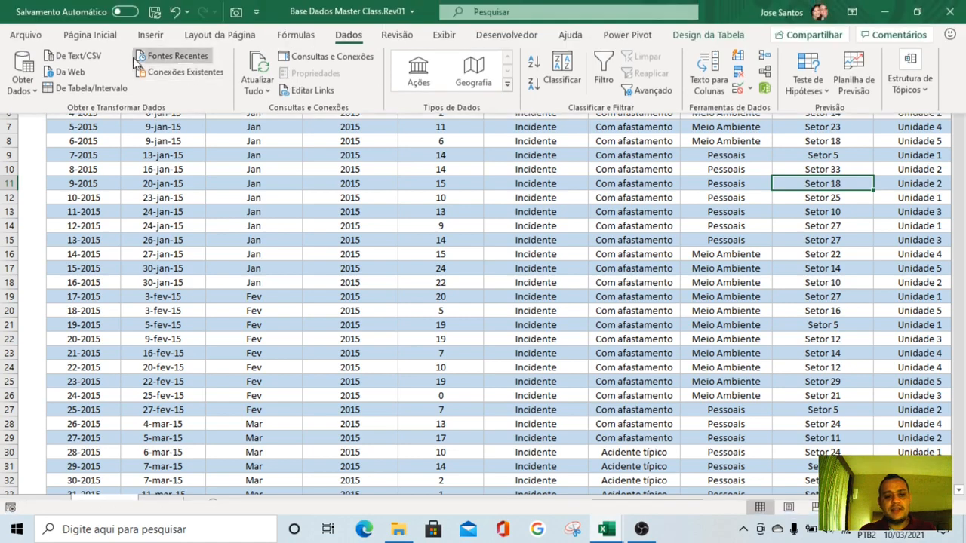
pyautogui.click(151, 35)
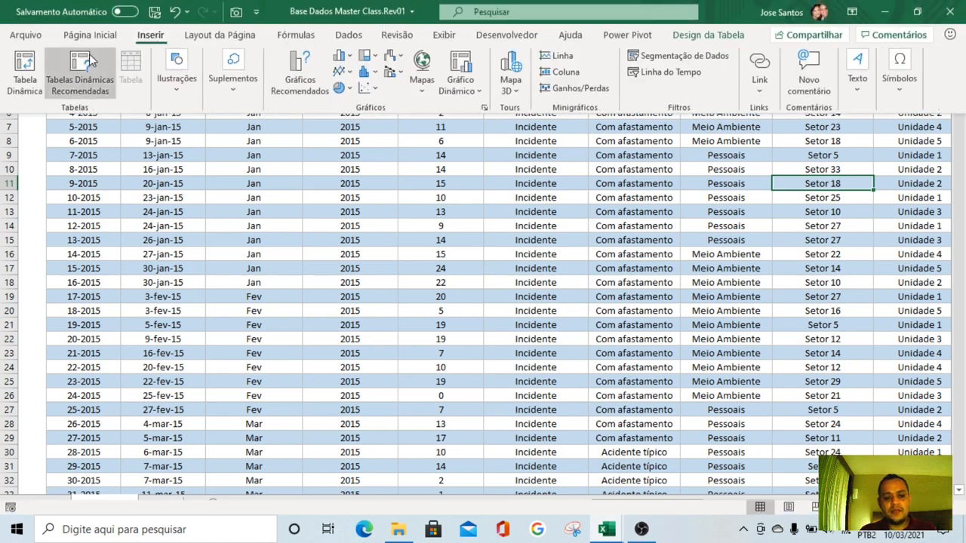
pyautogui.click(26, 72)
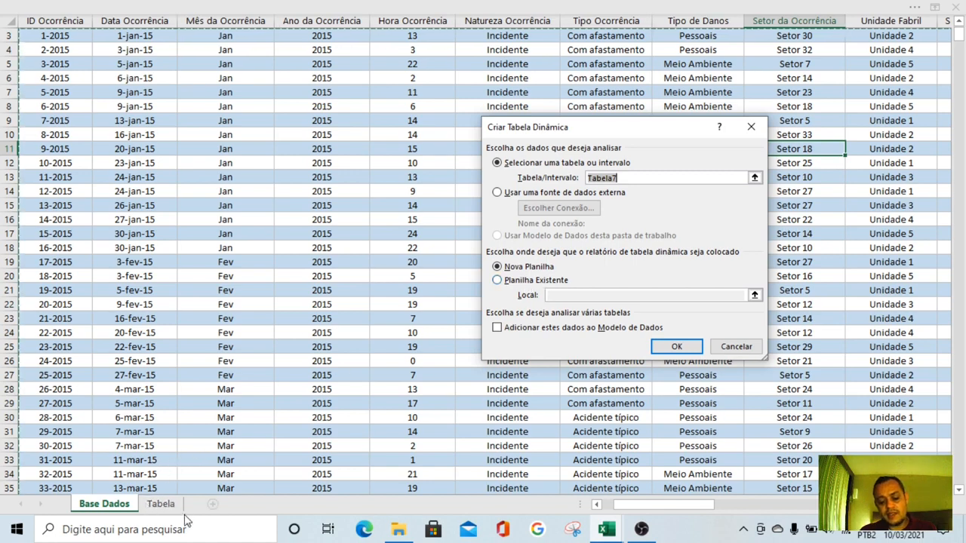
pyautogui.click(521, 280)
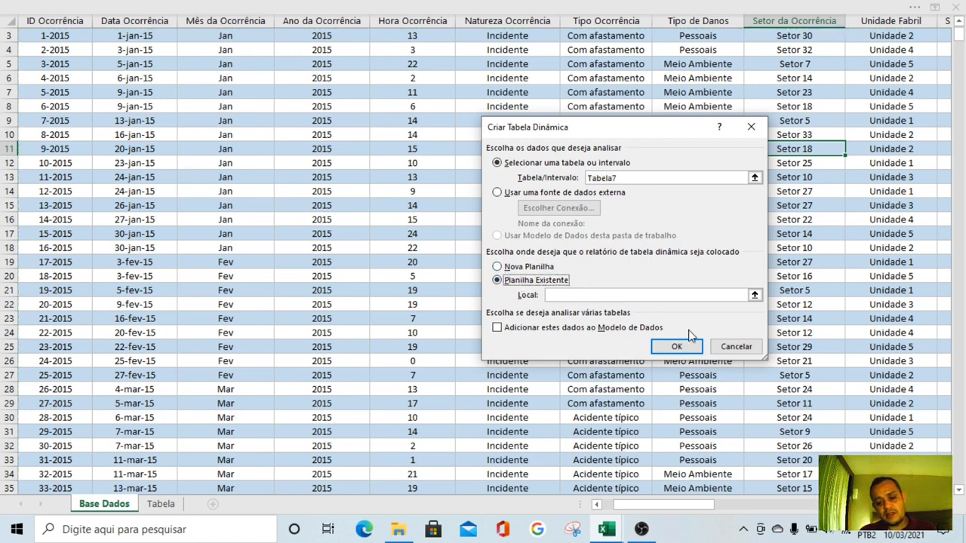
pyautogui.doubleClick(508, 276)
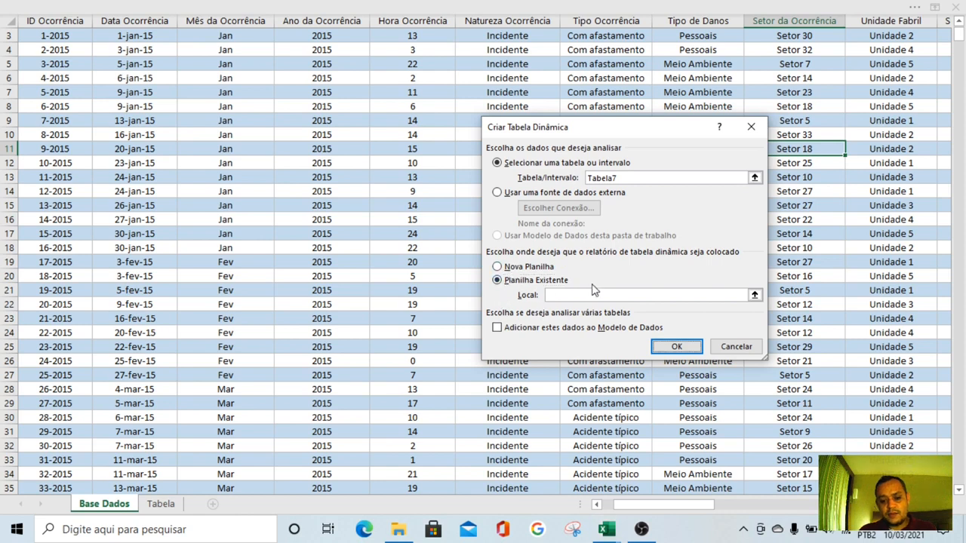
pyautogui.click(755, 295)
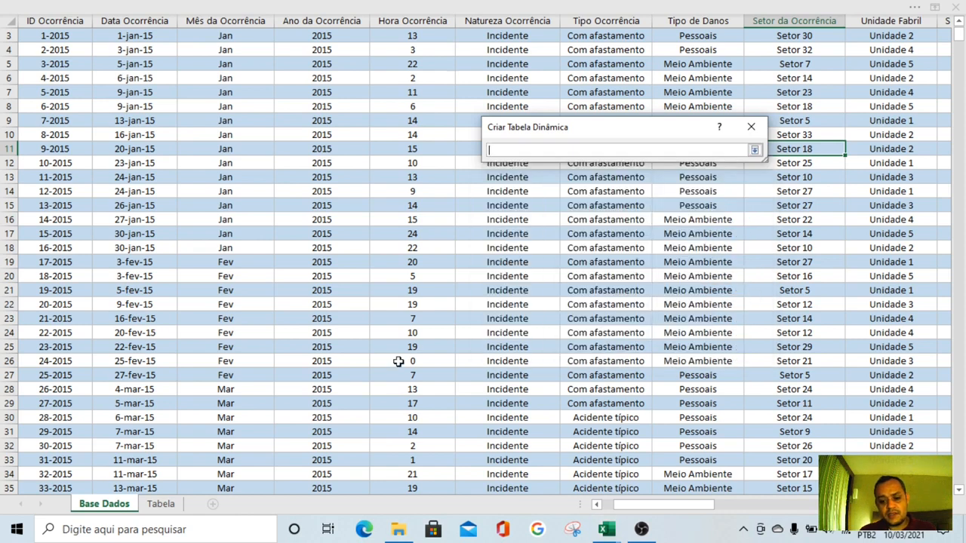
pyautogui.click(163, 504)
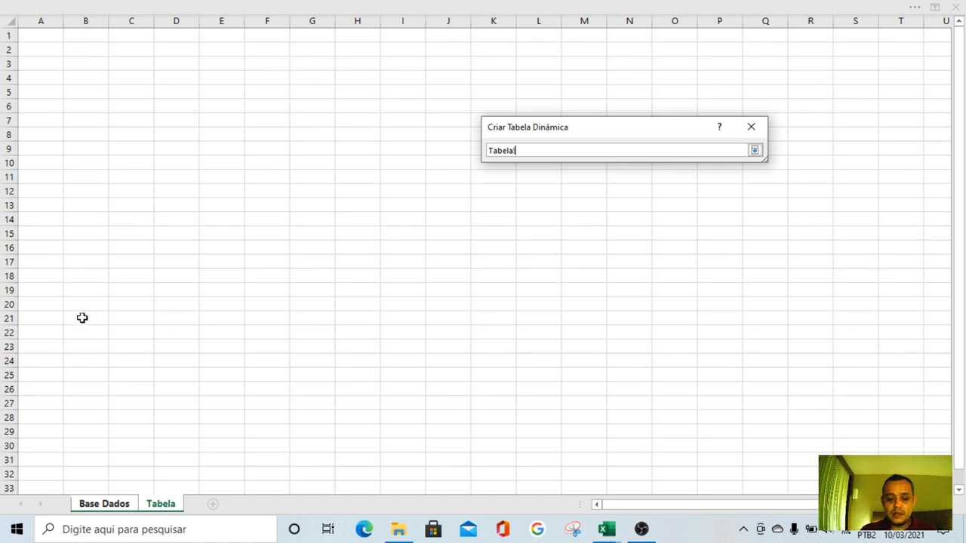
pyautogui.click(89, 378)
pyautogui.click(90, 390)
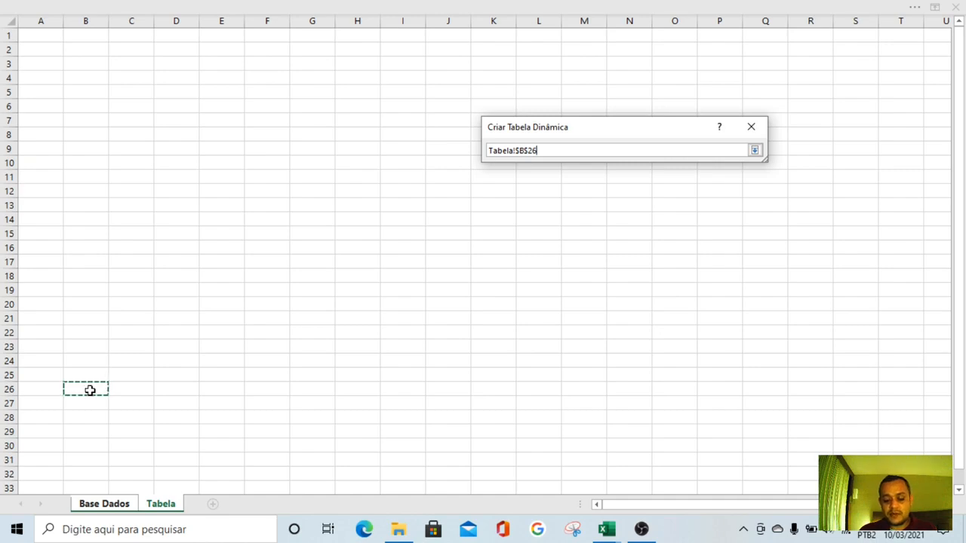
pyautogui.press('Return')
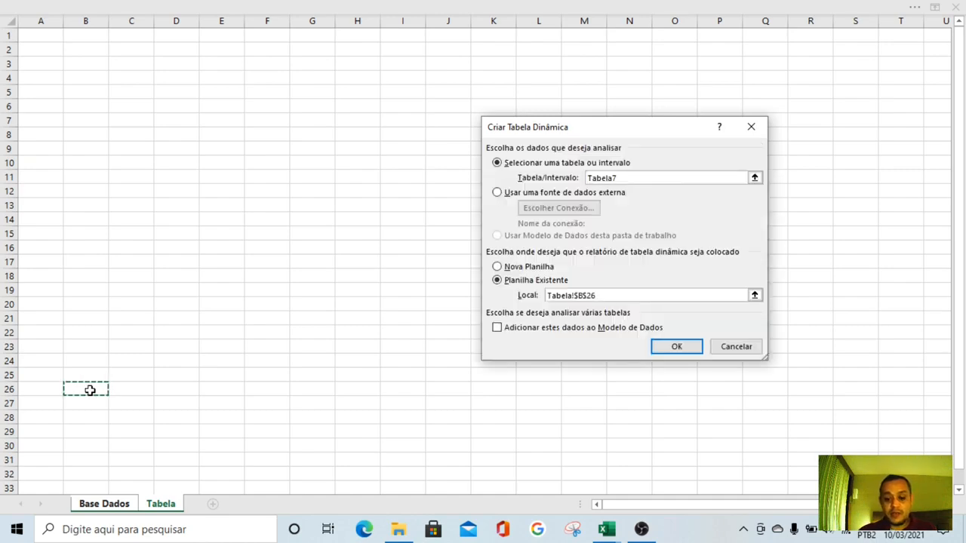
pyautogui.press('Return')
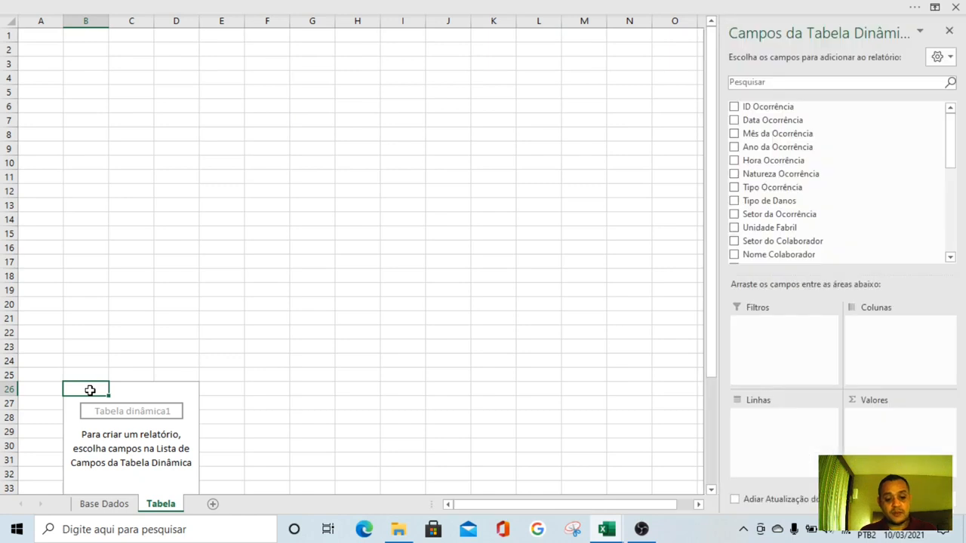
# Put the Ano da Ocorrência field in the pivot table's rows and check the source records on the Base Dados sheet
pyautogui.scroll(-3, 122, 370)
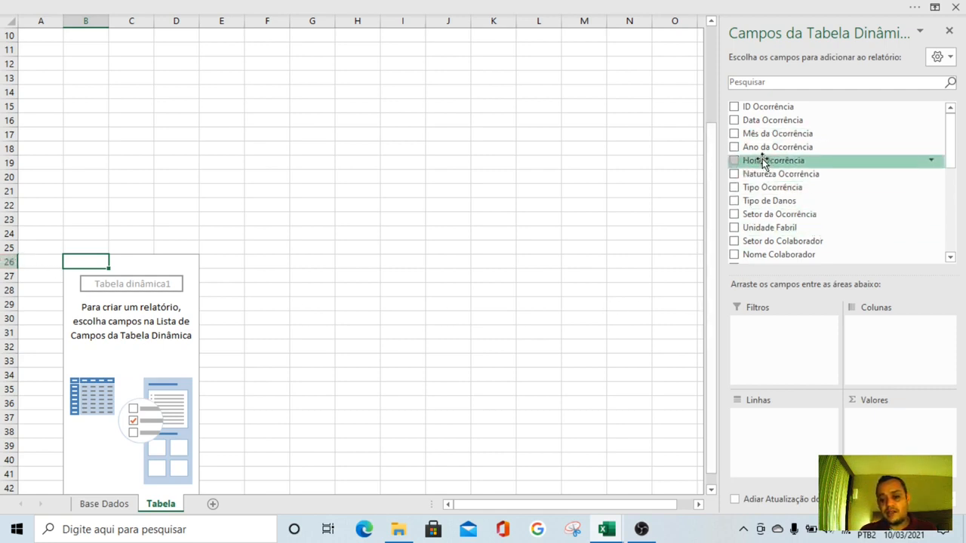
pyautogui.moveTo(769, 148); pyautogui.dragTo(769, 438)
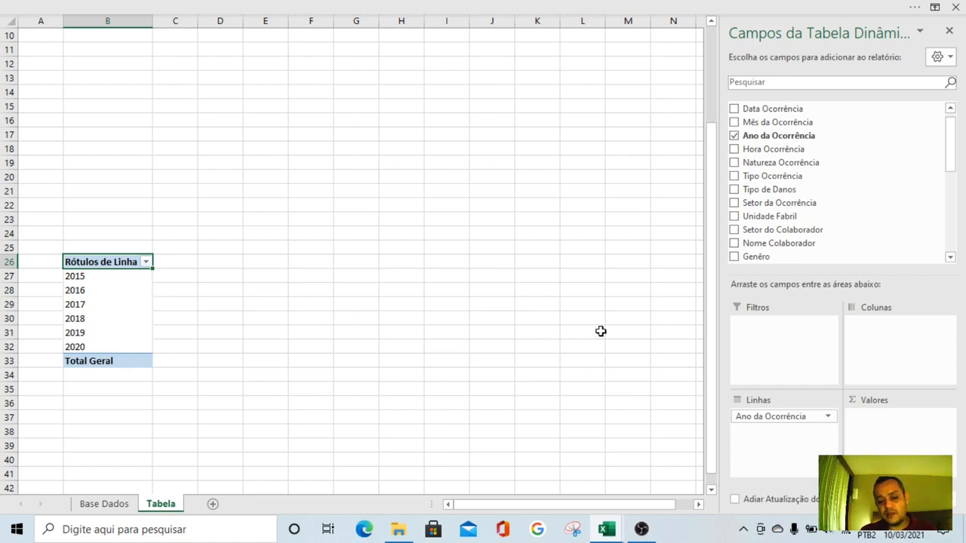
pyautogui.click(78, 503)
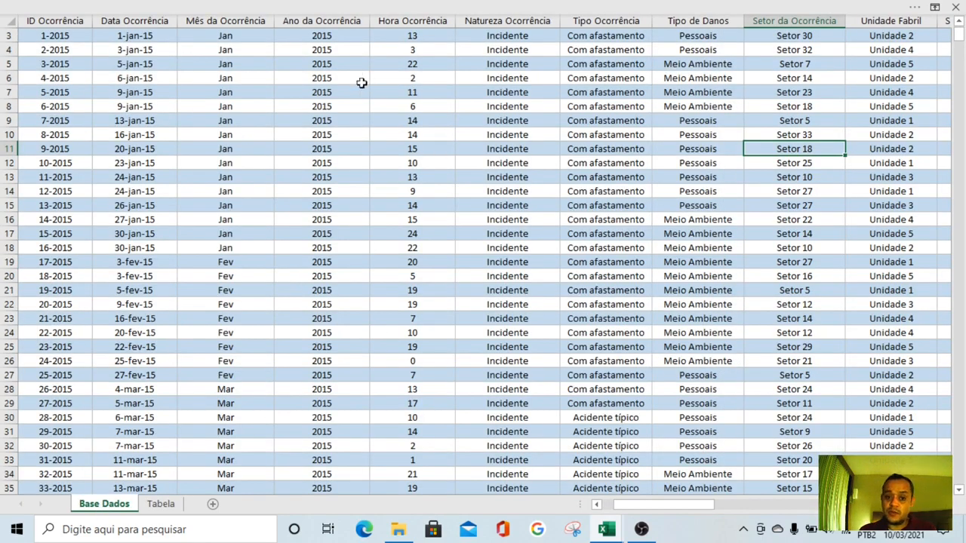
pyautogui.scroll(1, 361, 83)
pyautogui.moveTo(649, 507); pyautogui.dragTo(543, 503)
pyautogui.click(147, 99)
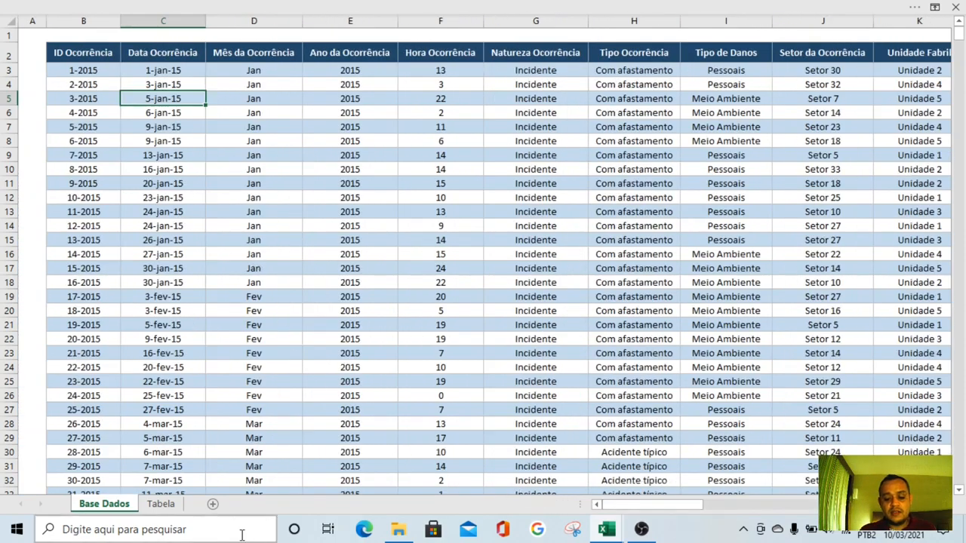
pyautogui.click(161, 507)
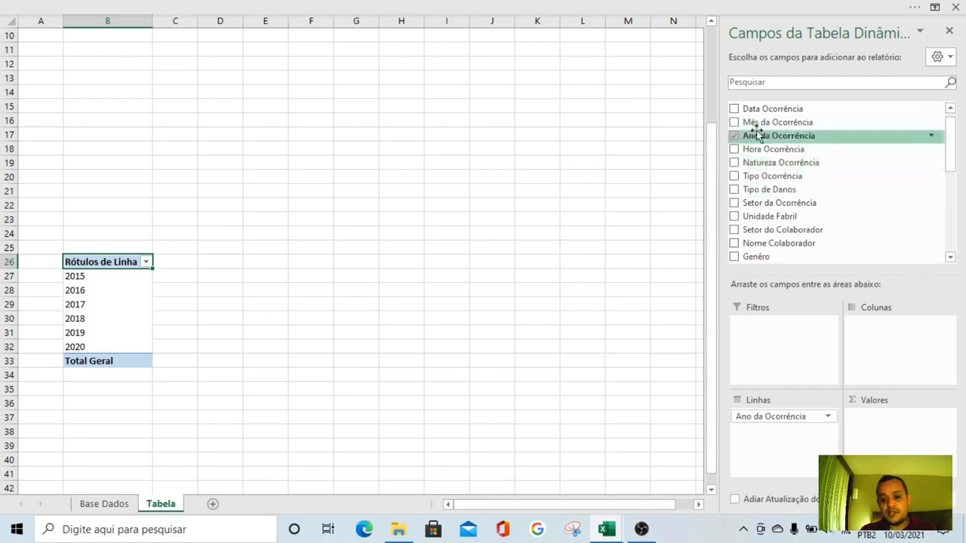
# Add Ano da Ocorrência to the pivot table's values and summarise it by Contagem instead of Soma
pyautogui.moveTo(757, 134); pyautogui.dragTo(887, 449)
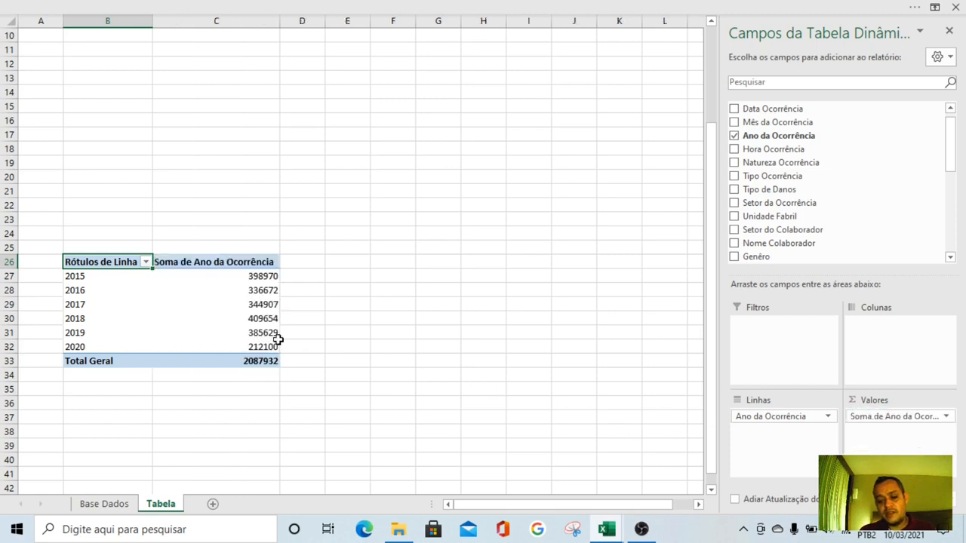
pyautogui.moveTo(261, 276); pyautogui.dragTo(259, 348)
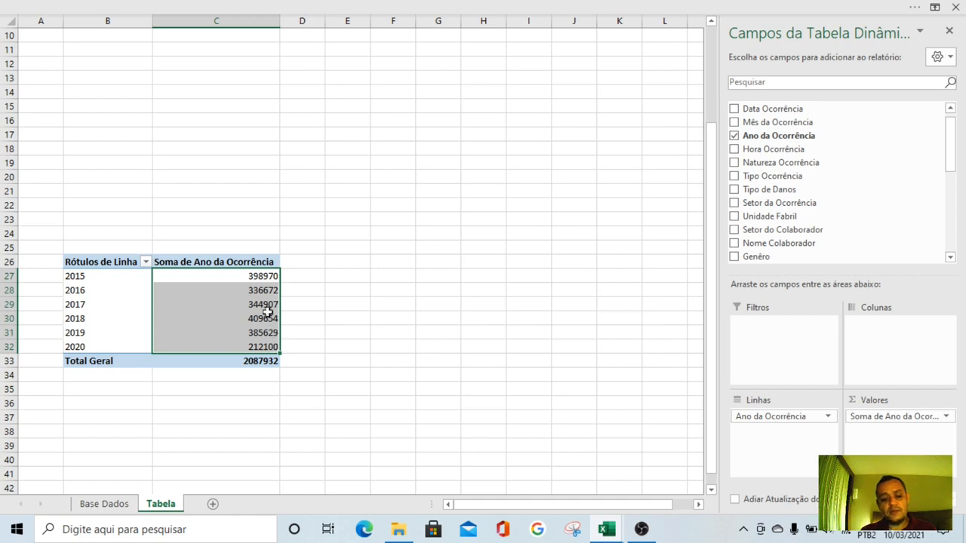
pyautogui.moveTo(260, 276); pyautogui.dragTo(255, 346)
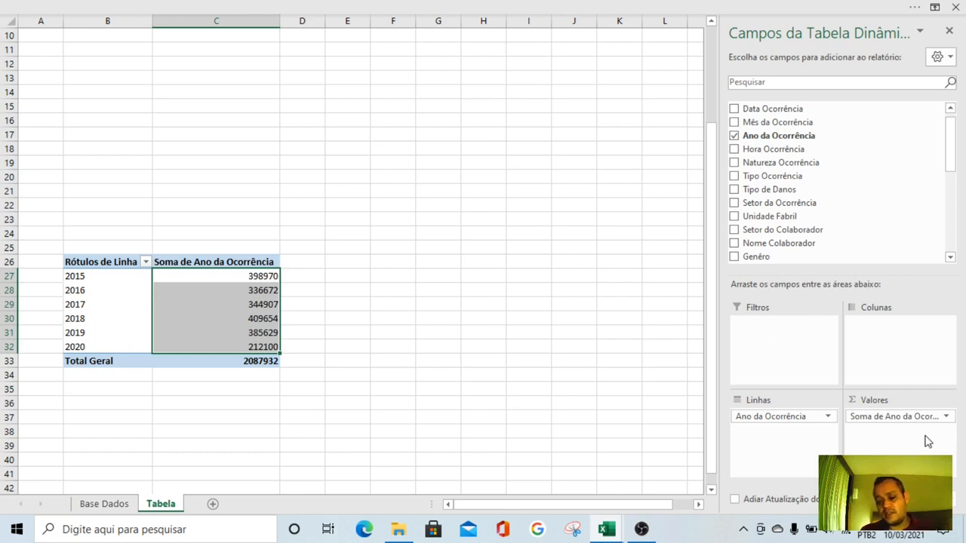
pyautogui.click(946, 416)
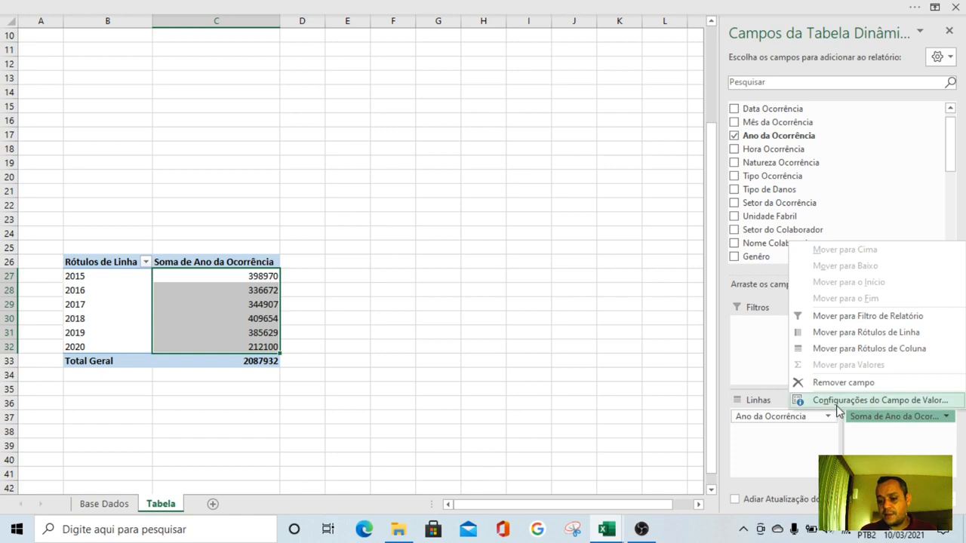
pyautogui.click(893, 400)
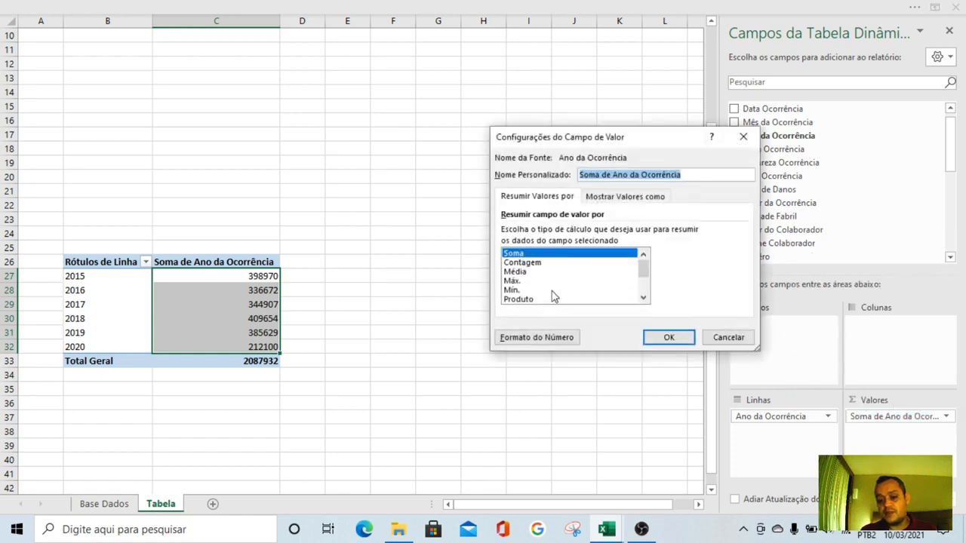
pyautogui.click(526, 263)
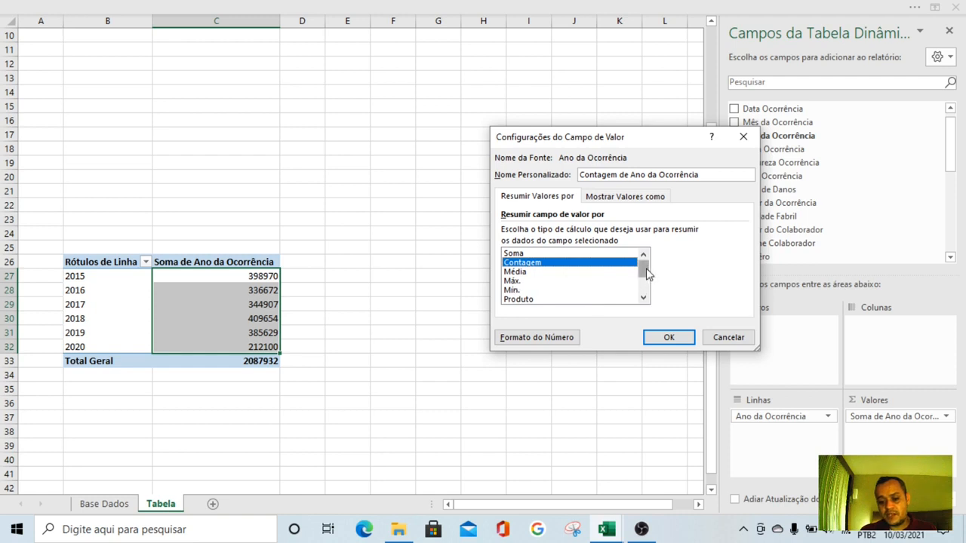
pyautogui.moveTo(641, 273)
pyautogui.mouseDown()
pyautogui.moveTo(644, 293)
pyautogui.moveTo(643, 260)
pyautogui.mouseUp()
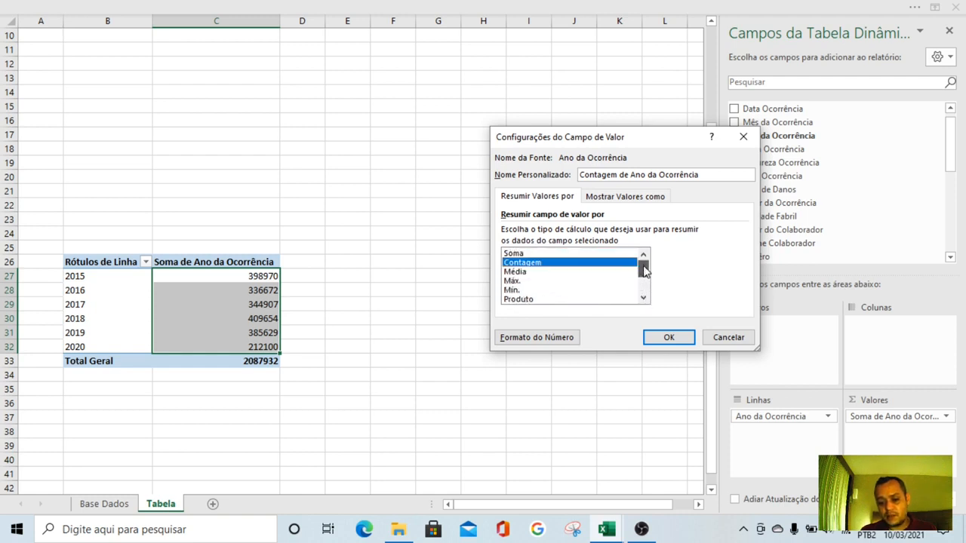
pyautogui.click(670, 338)
pyautogui.click(465, 367)
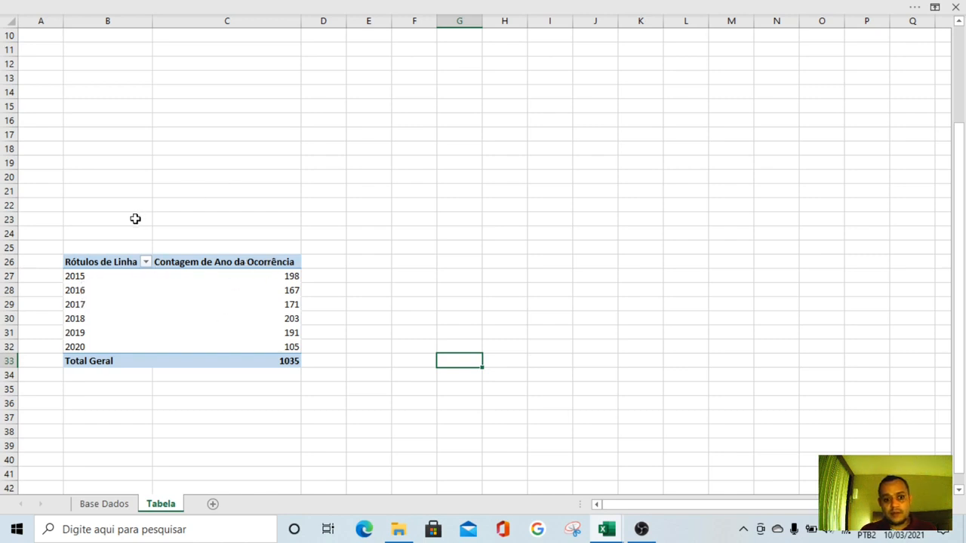
# Rename the pivot table's row header to Ano and its value header to Qtd. Ocorrências
pyautogui.click(105, 262)
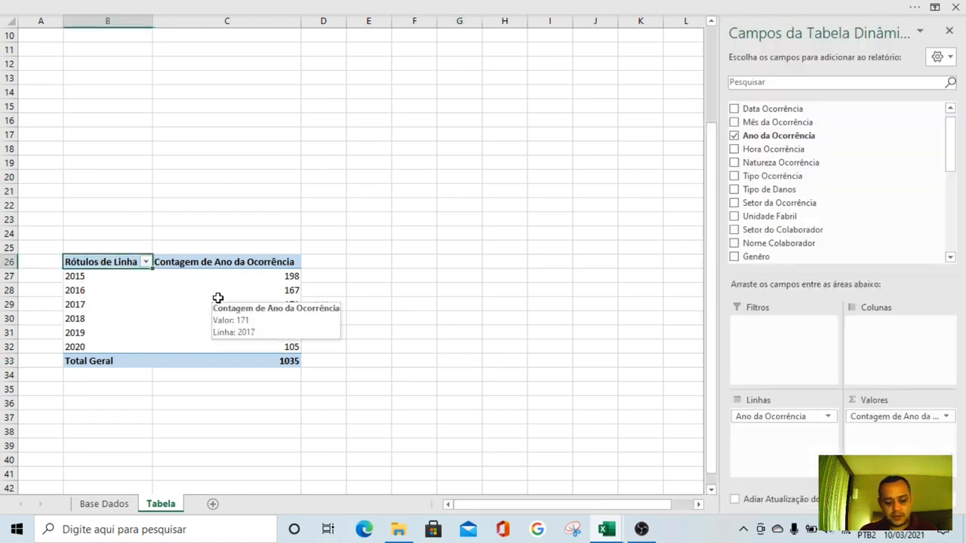
pyautogui.write('Ano')
pyautogui.press('Tab')
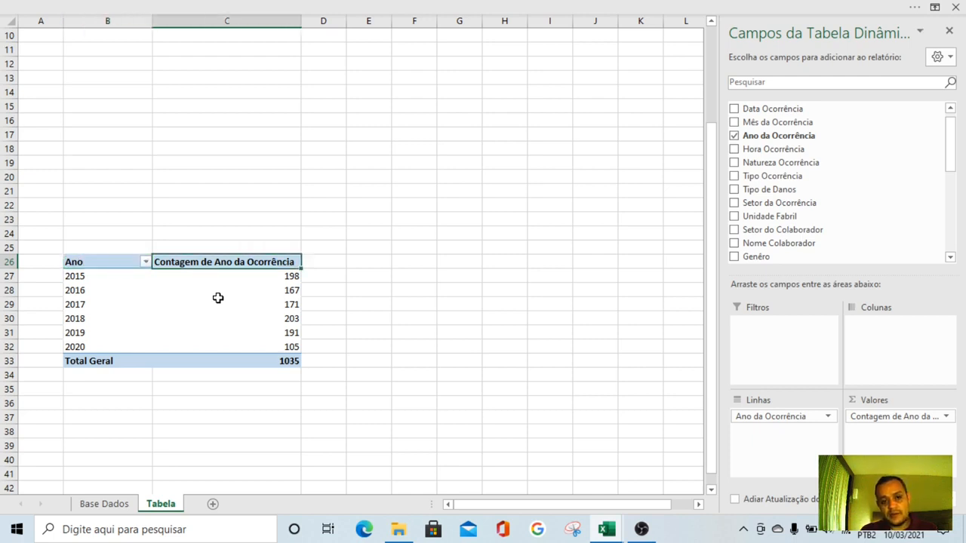
pyautogui.write('Qtd. Ocorr')
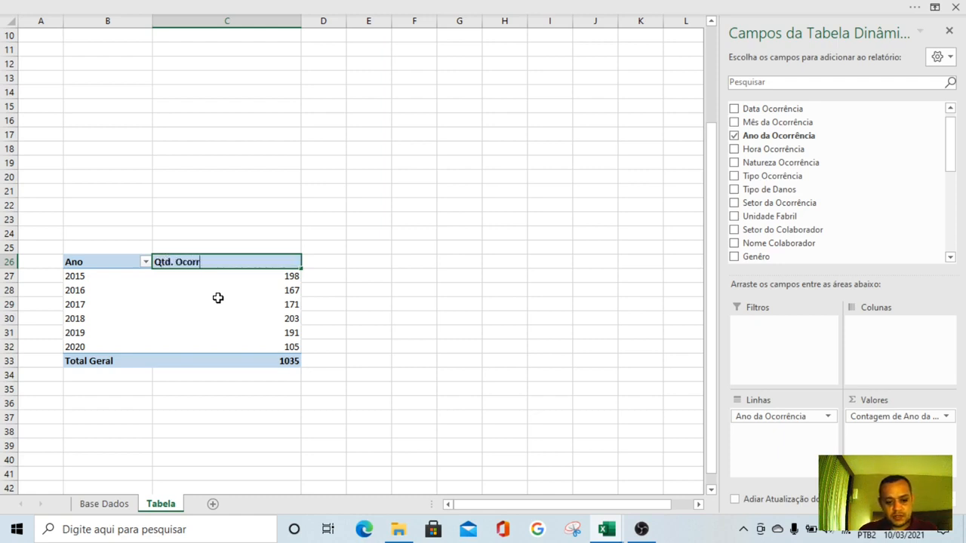
pyautogui.write('ências')
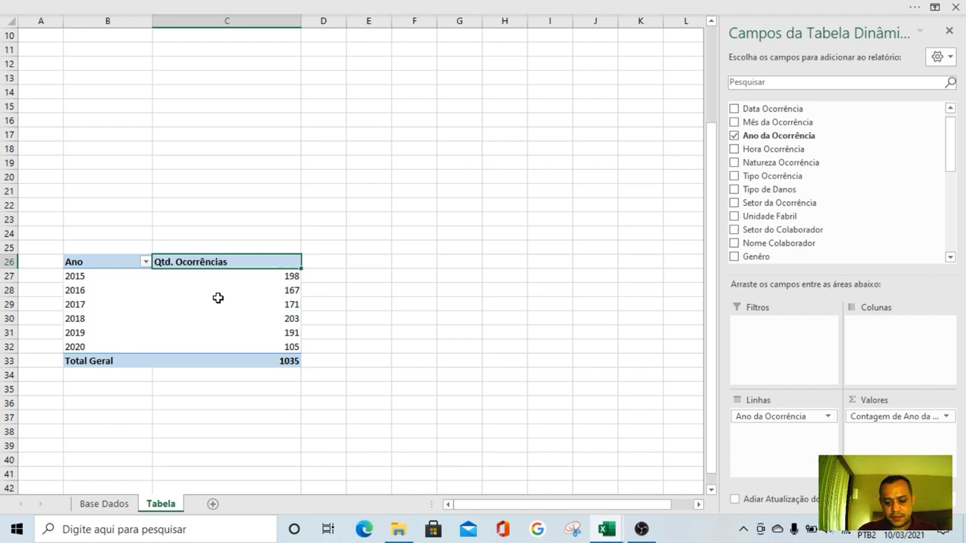
pyautogui.press('Return')
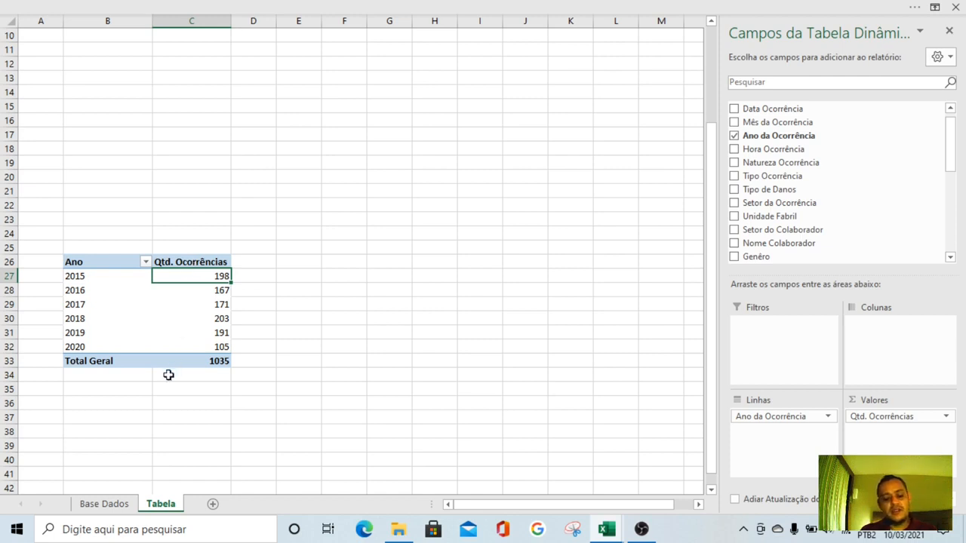
pyautogui.moveTo(101, 265); pyautogui.dragTo(190, 362)
pyautogui.click(191, 431)
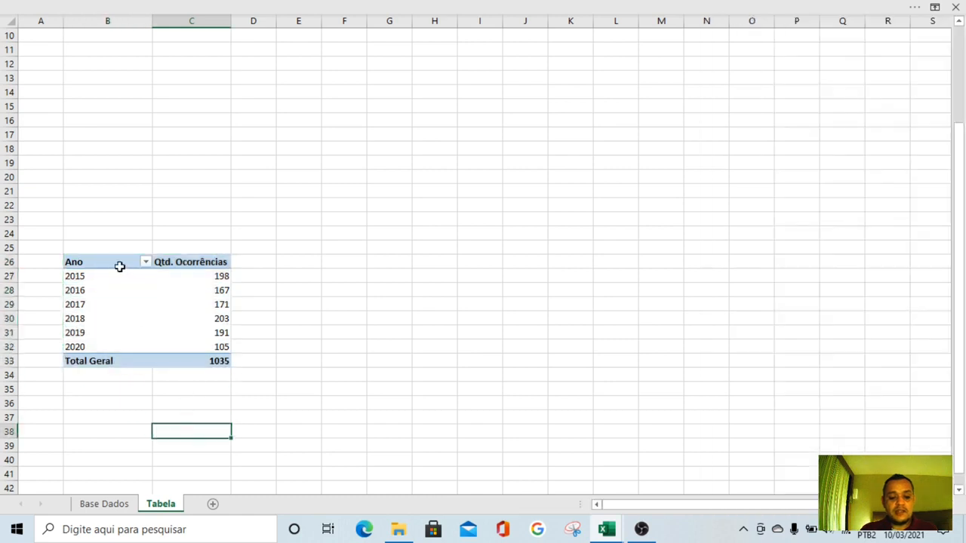
# Name the pivot table PERFORMANCE ANUAL in its pivot table options
pyautogui.click(115, 265)
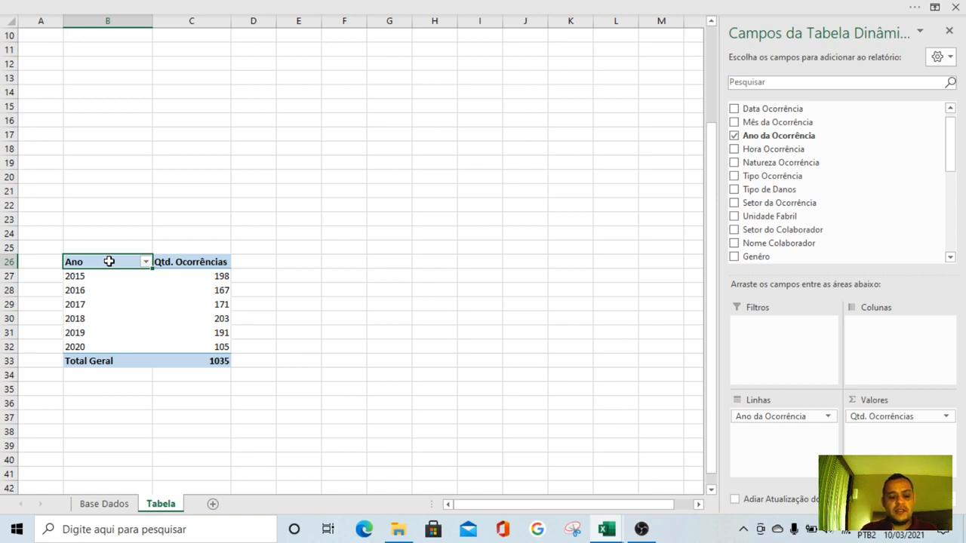
pyautogui.rightClick(110, 261)
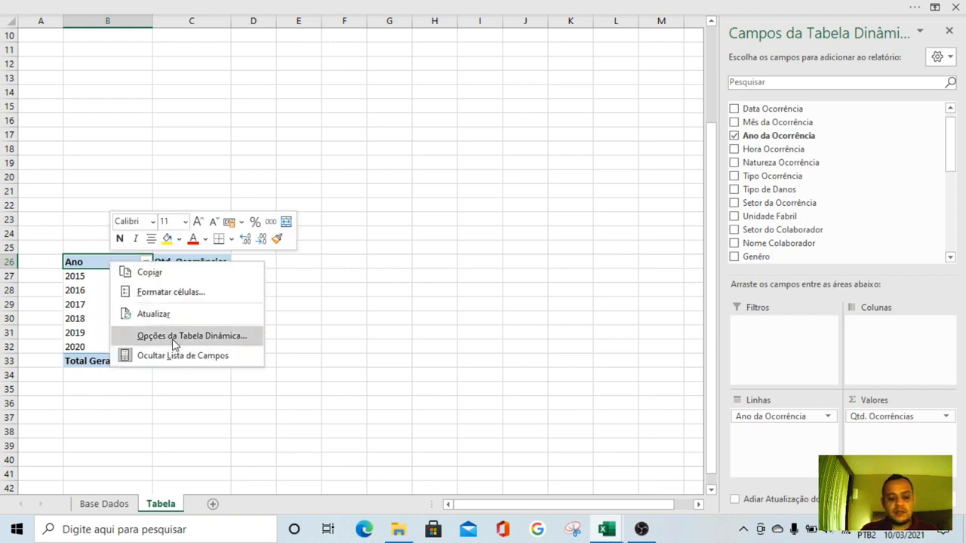
pyautogui.click(216, 339)
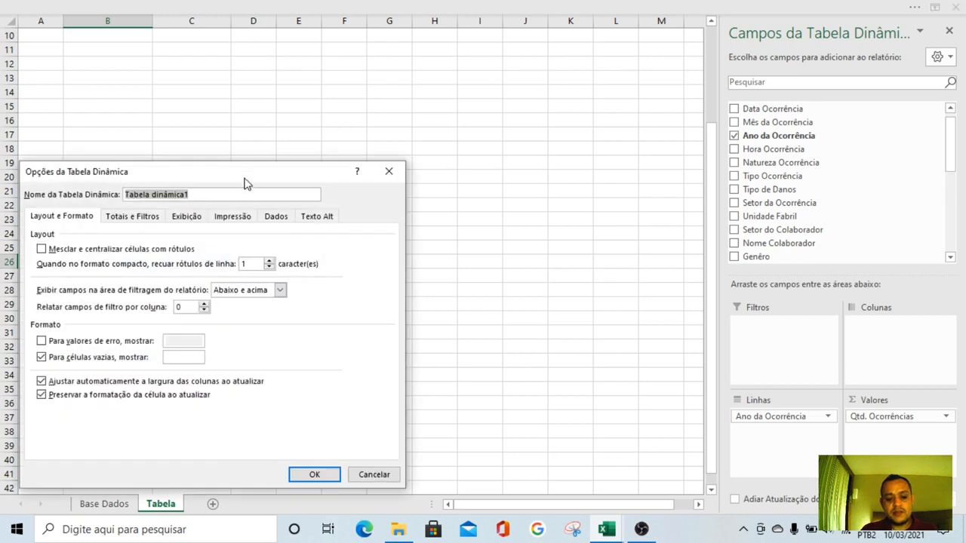
pyautogui.moveTo(239, 169); pyautogui.dragTo(448, 81)
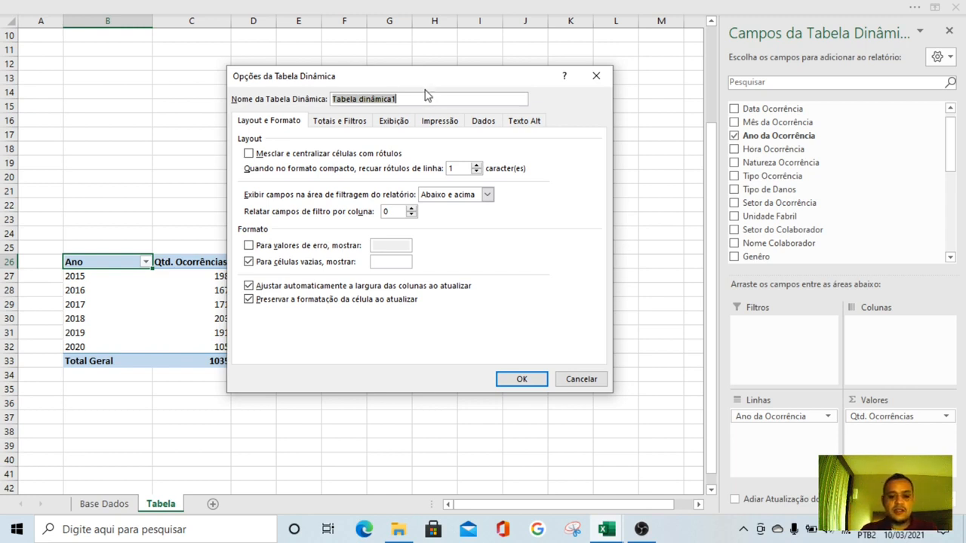
pyautogui.moveTo(425, 80); pyautogui.dragTo(440, 104)
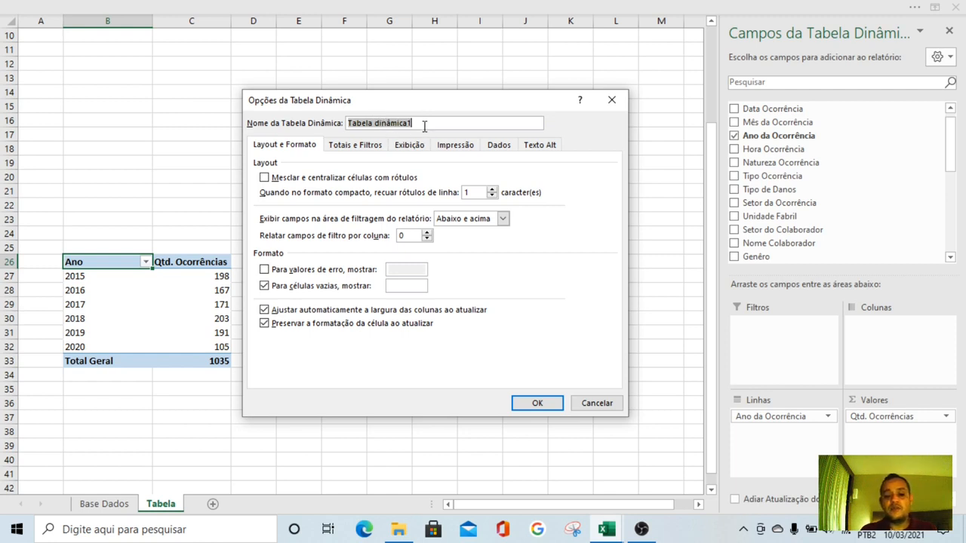
pyautogui.moveTo(425, 125); pyautogui.dragTo(335, 126)
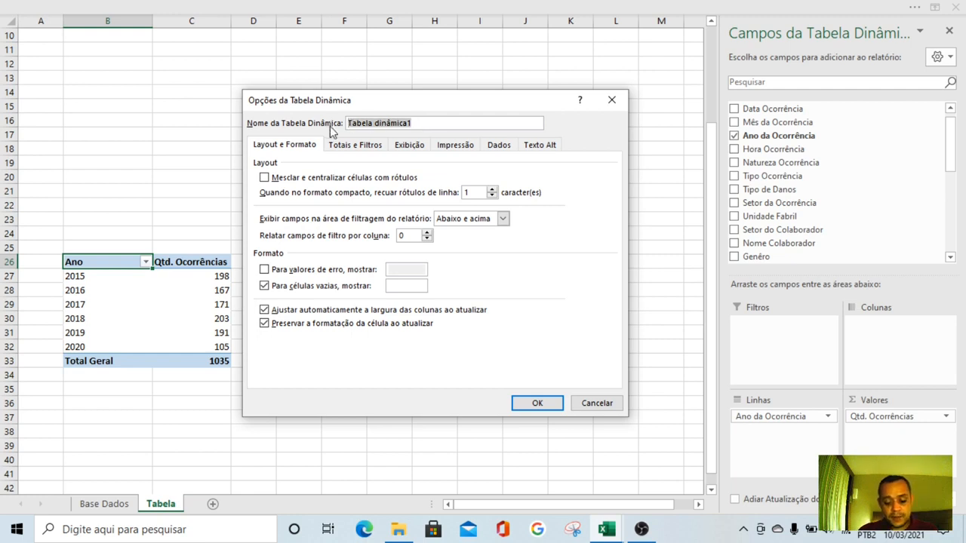
pyautogui.write('PERFORMANCE ANUAL')
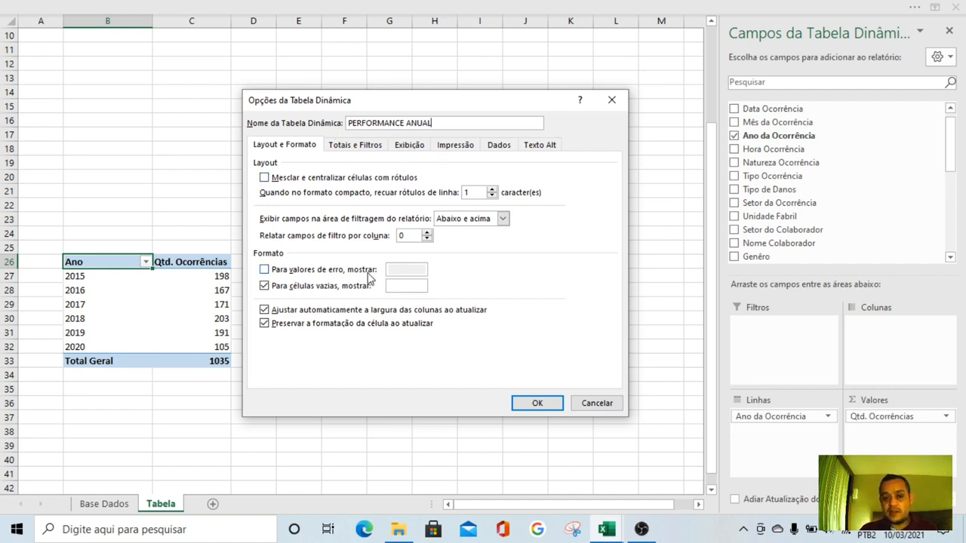
pyautogui.moveTo(435, 105); pyautogui.dragTo(450, 86)
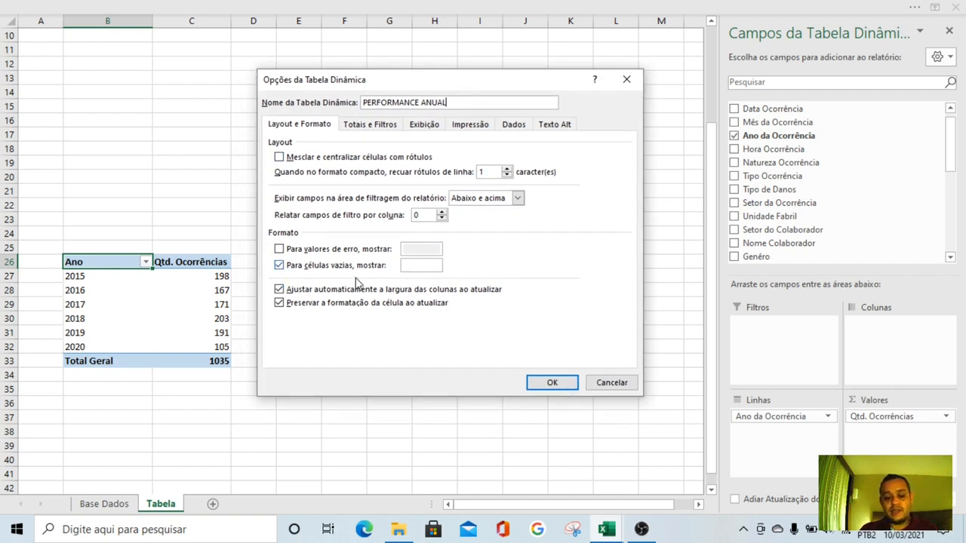
# Review the pivot table's option categories and disable automatic column width adjustment on update (Ajustar automaticamente a largura das colunas ao atualizar)
pyautogui.click(375, 130)
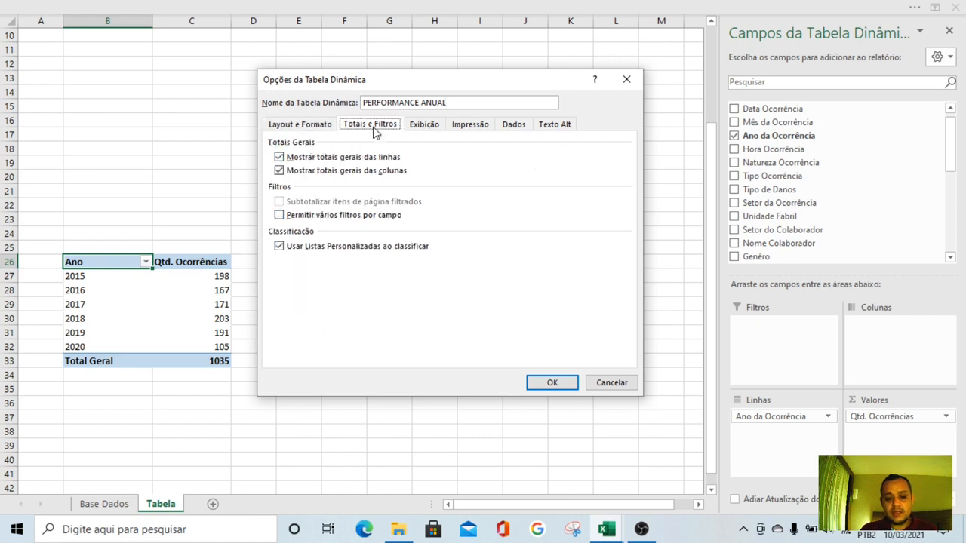
pyautogui.click(412, 130)
pyautogui.click(462, 130)
pyautogui.click(511, 125)
pyautogui.click(550, 124)
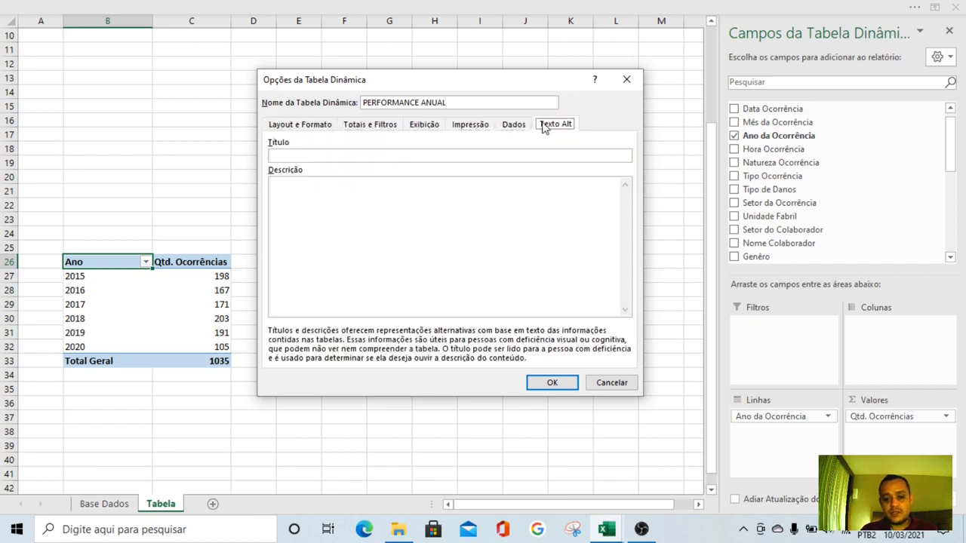
pyautogui.click(306, 128)
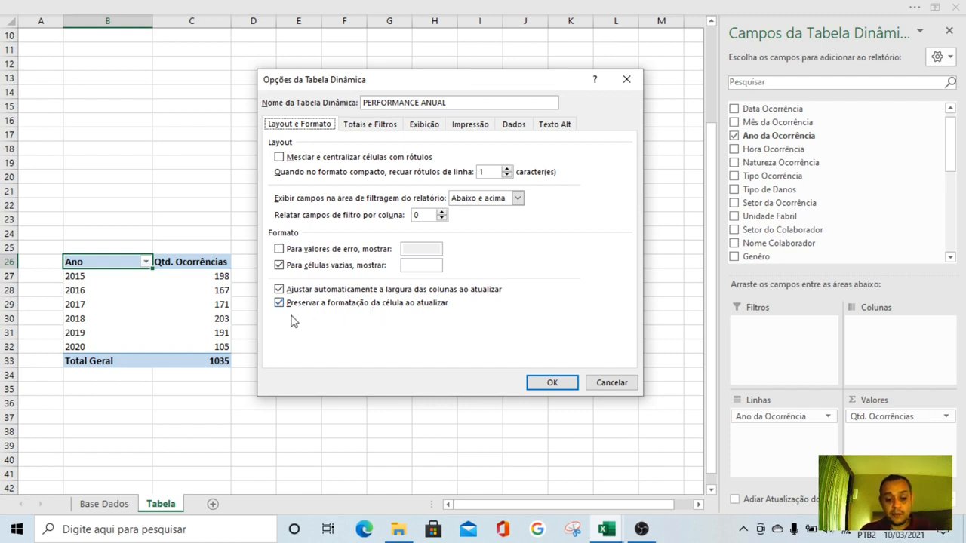
pyautogui.click(280, 290)
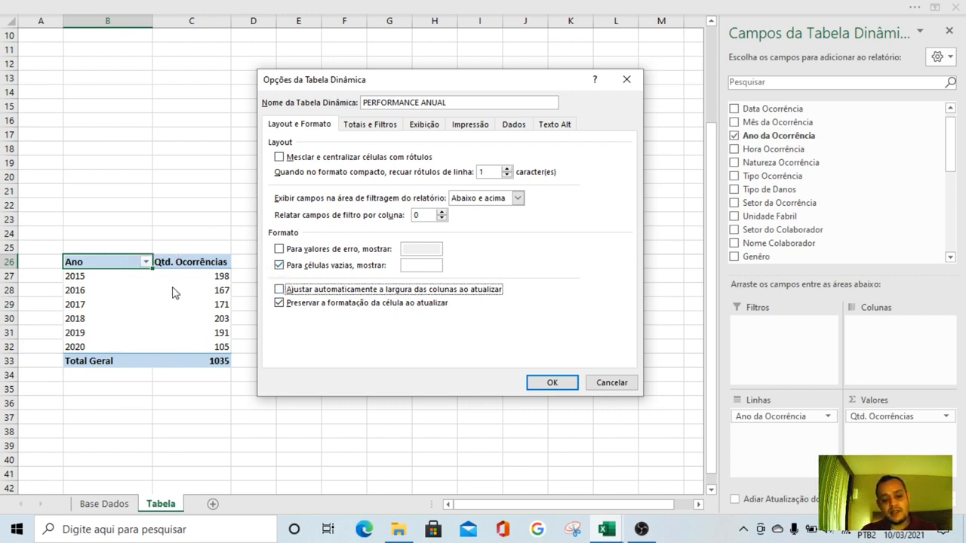
pyautogui.click(552, 383)
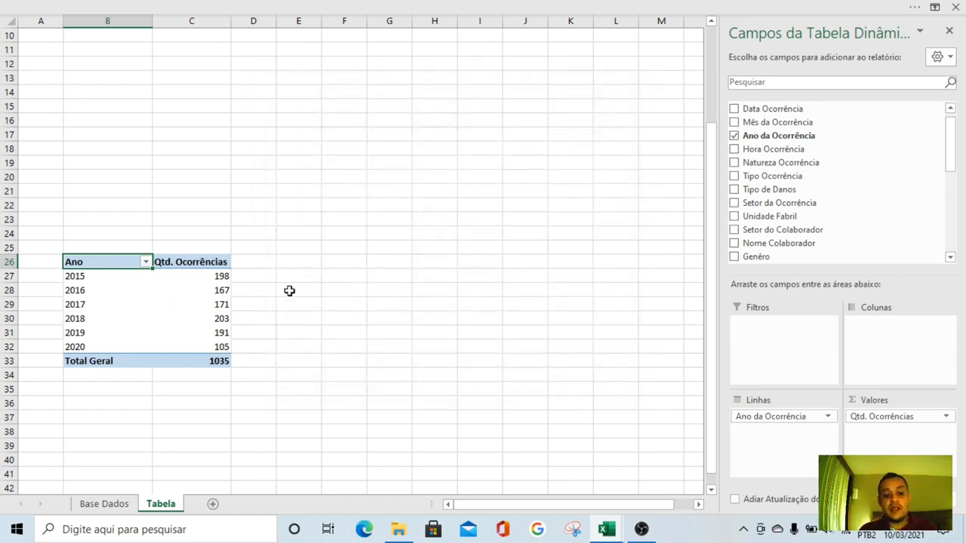
# Turn off the pivot table's grand totals for both rows and columns
pyautogui.click(73, 361)
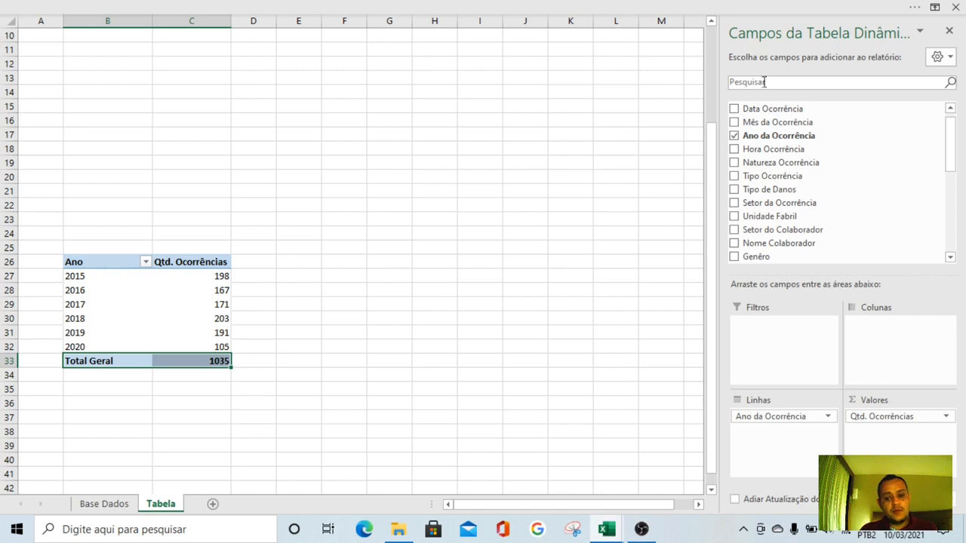
pyautogui.click(946, 31)
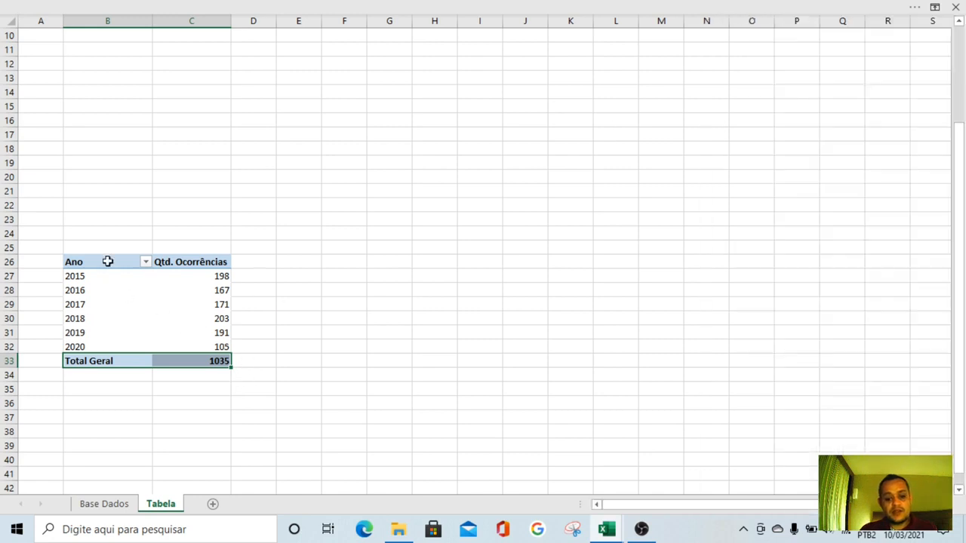
pyautogui.click(108, 261)
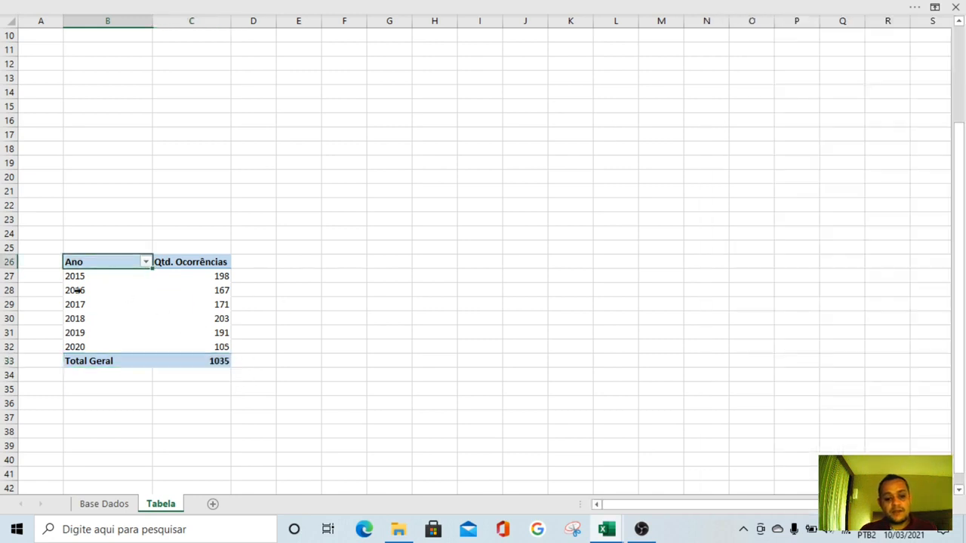
pyautogui.click(567, 6)
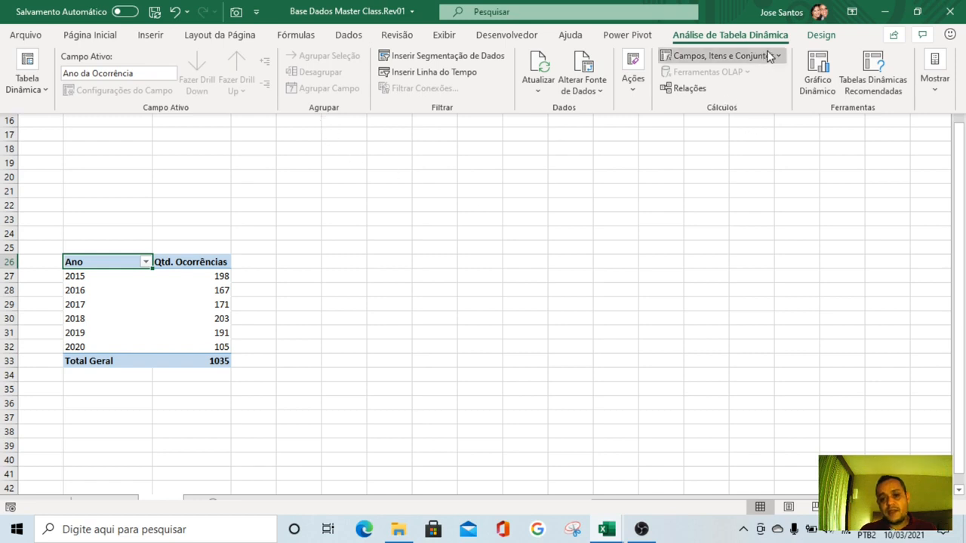
pyautogui.click(820, 35)
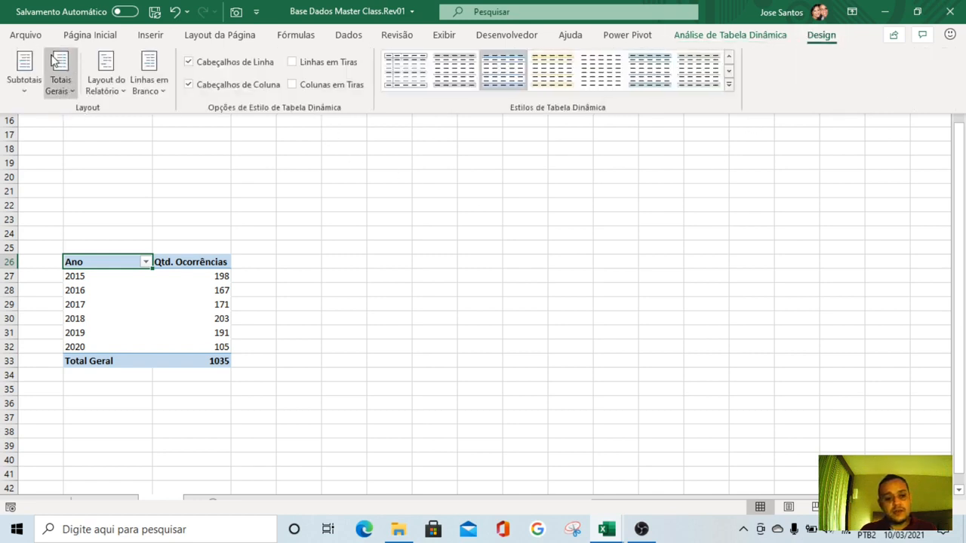
pyautogui.click(74, 94)
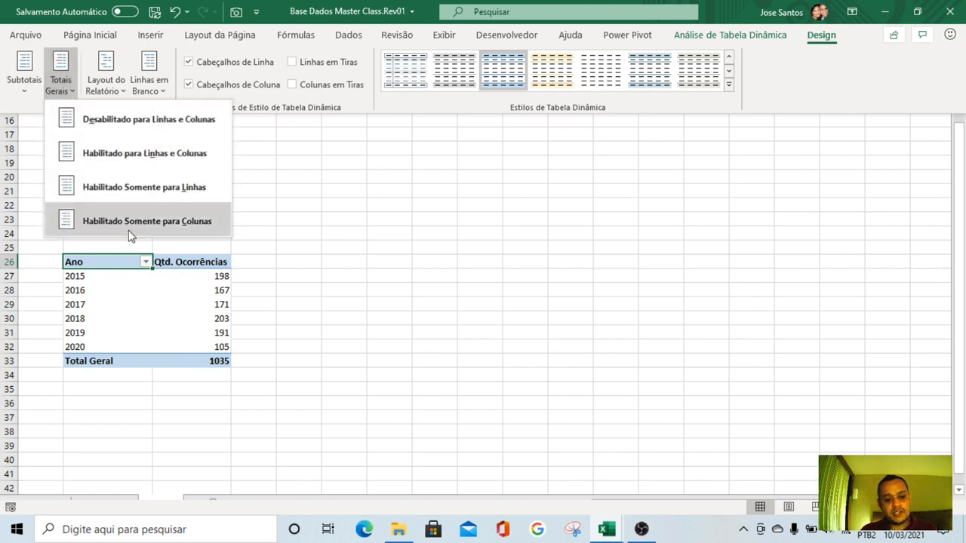
pyautogui.click(146, 119)
pyautogui.hotkey('ctrl', 'shift', 'F1')
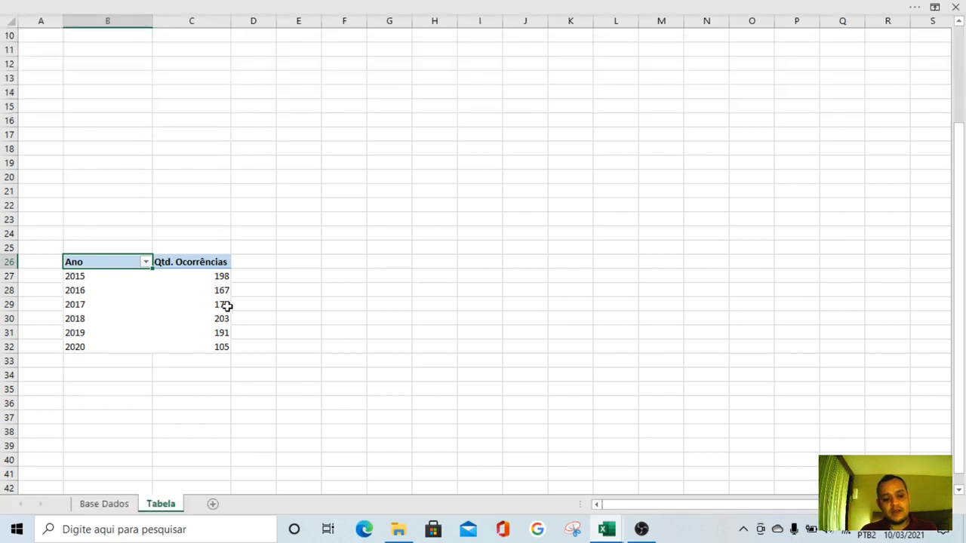
pyautogui.click(310, 302)
pyautogui.click(332, 277)
# Fill rows 1, 3 and 25 of the Tabela sheet with grey across the visible columns
pyautogui.scroll(3, 330, 286)
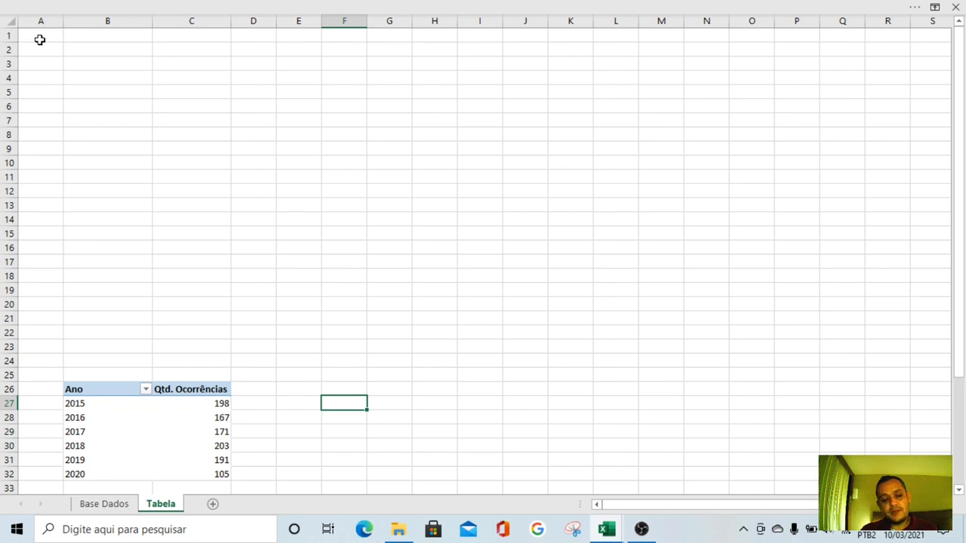
pyautogui.moveTo(40, 40)
pyautogui.mouseDown()
pyautogui.moveTo(302, 19)
pyautogui.moveTo(891, 34)
pyautogui.mouseUp()
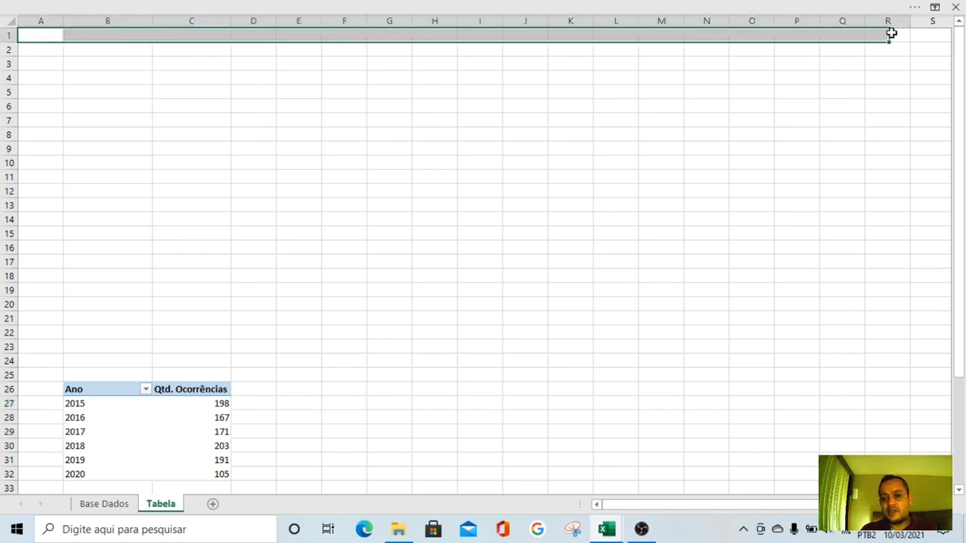
pyautogui.click(44, 65)
pyautogui.moveTo(44, 64)
pyautogui.mouseDown()
pyautogui.moveTo(815, 60)
pyautogui.moveTo(921, 50)
pyautogui.moveTo(924, 58)
pyautogui.mouseUp()
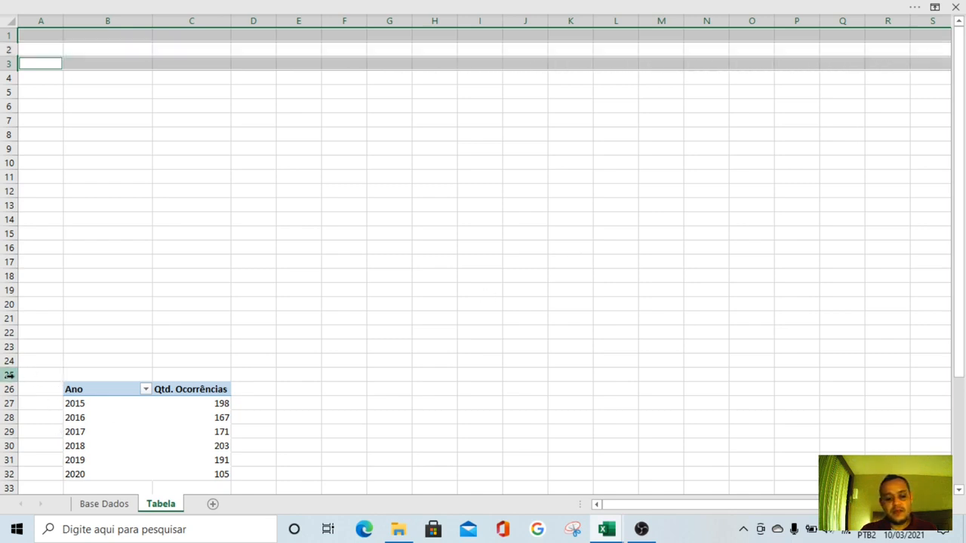
pyautogui.moveTo(32, 375)
pyautogui.mouseDown()
pyautogui.moveTo(571, 369)
pyautogui.moveTo(921, 379)
pyautogui.mouseUp()
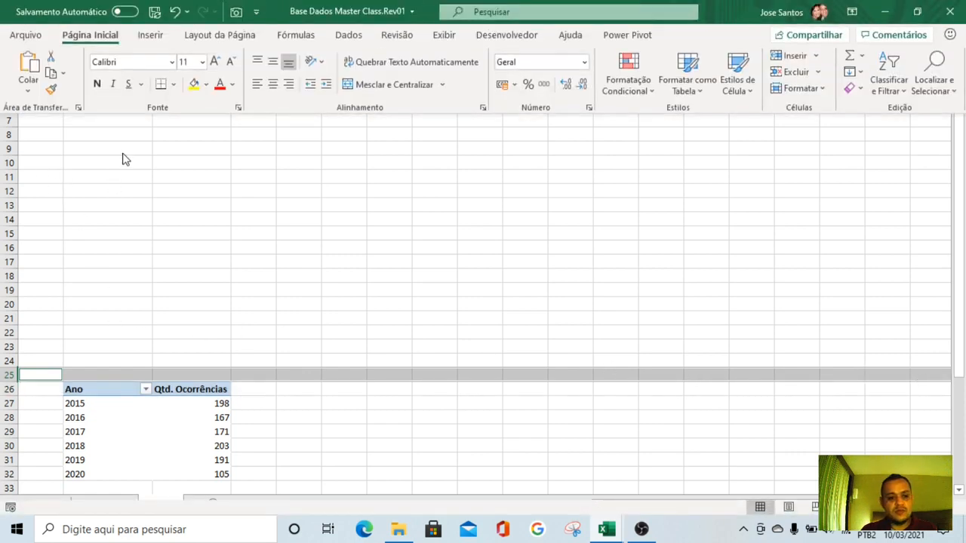
pyautogui.click(206, 84)
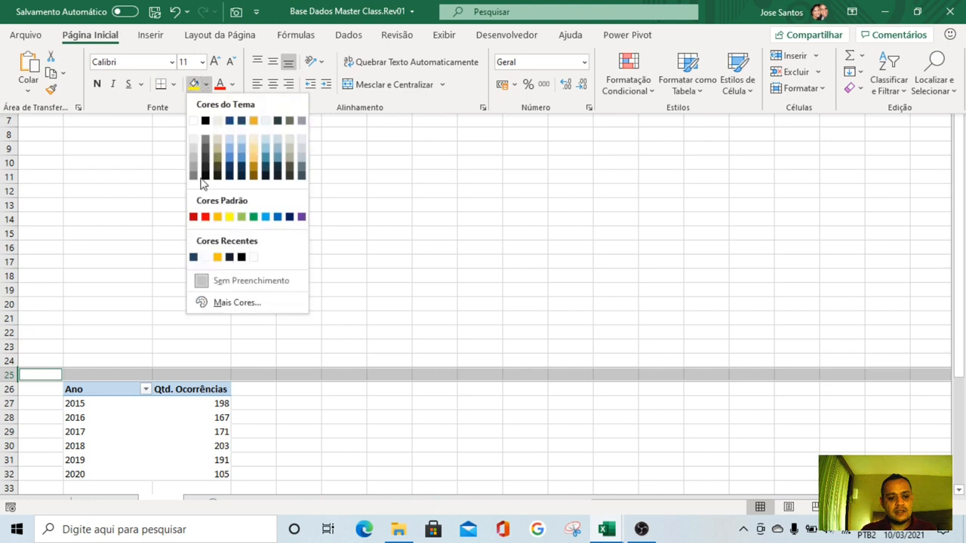
pyautogui.click(194, 159)
pyautogui.click(196, 207)
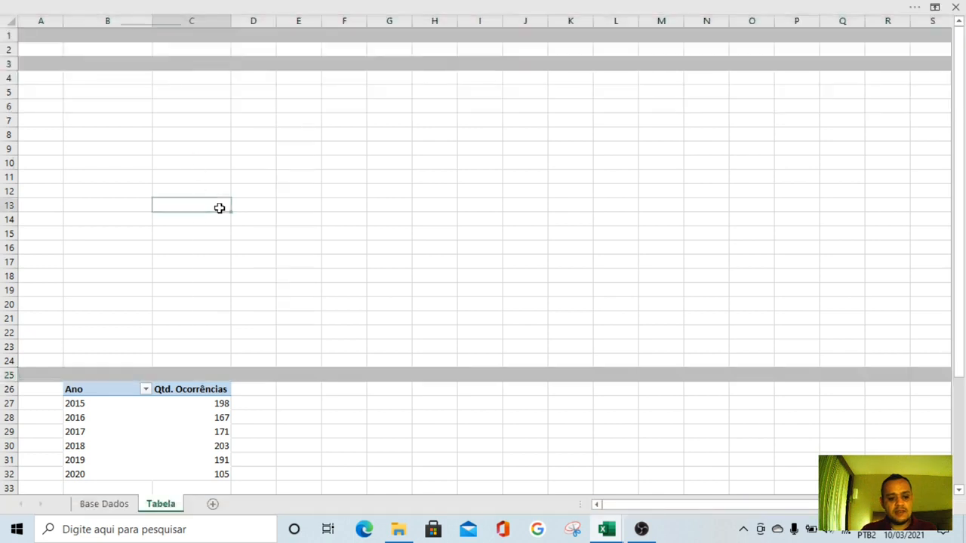
# Fill column A from row 1 down to row 74 with the same grey as the horizontal bands
pyautogui.moveTo(32, 39); pyautogui.dragTo(37, 528)
pyautogui.click(143, 6)
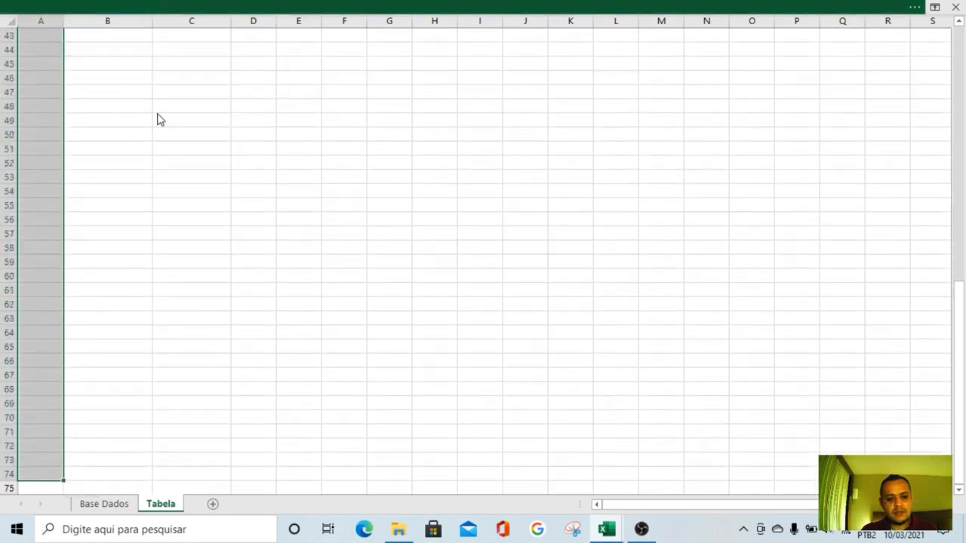
pyautogui.click(195, 86)
pyautogui.scroll(14, 175, 249)
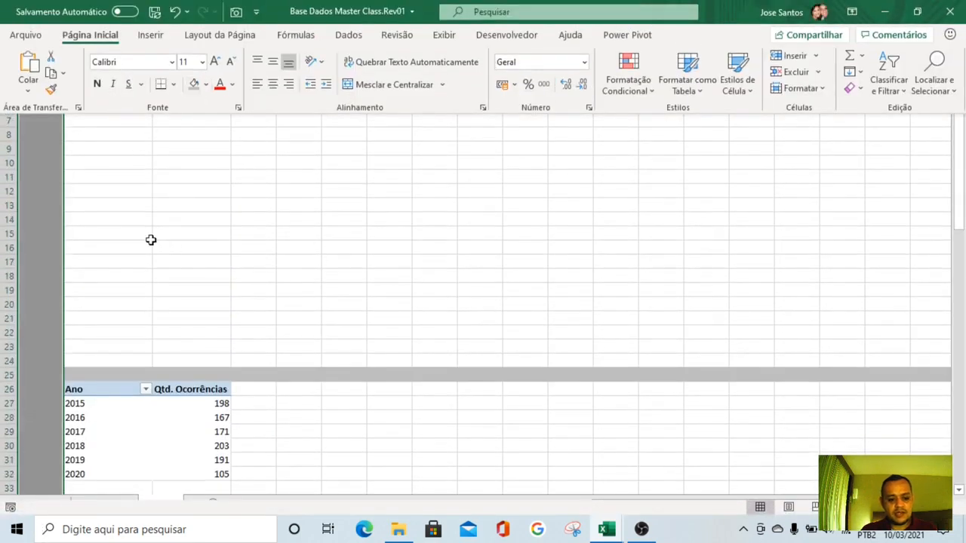
pyautogui.click(151, 239)
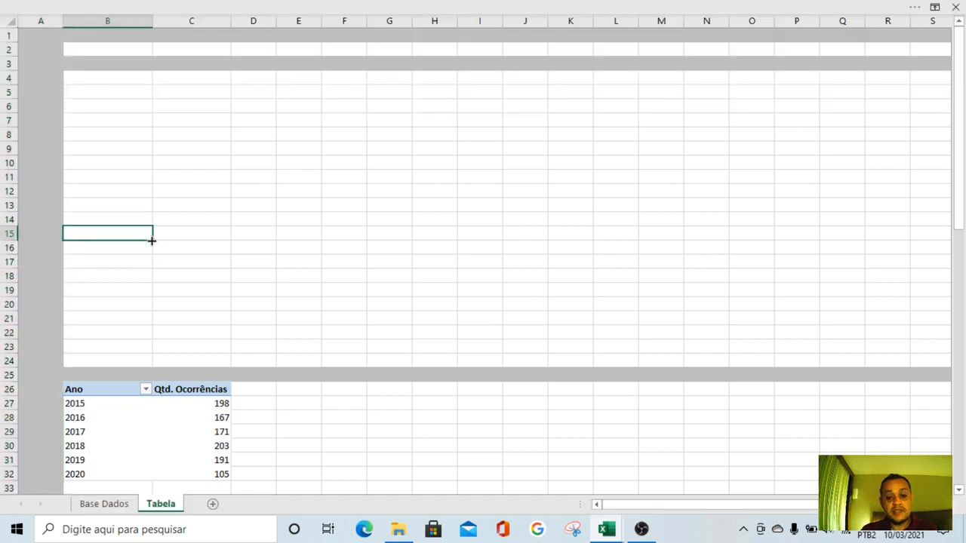
pyautogui.click(173, 93)
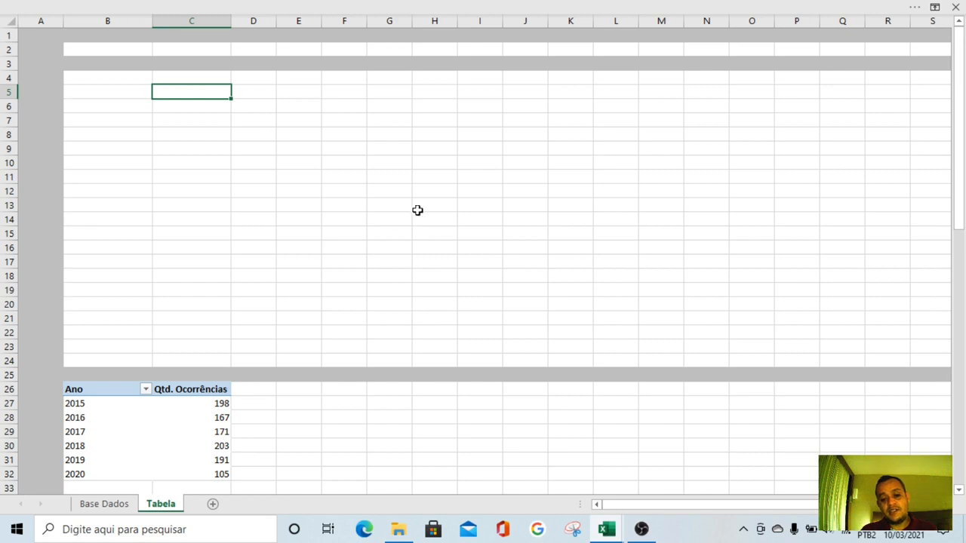
# Hide the gridlines on the Tabela sheet
pyautogui.click(382, 6)
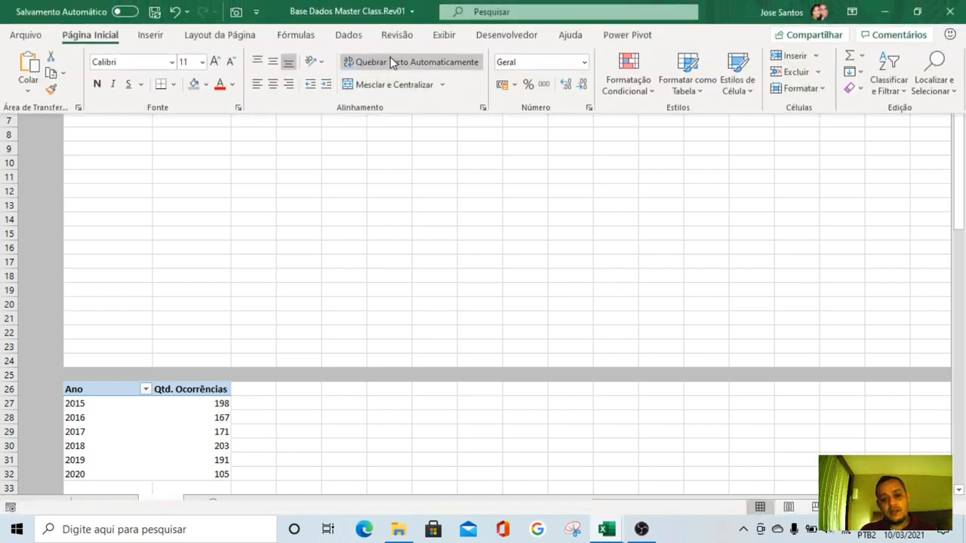
pyautogui.click(444, 35)
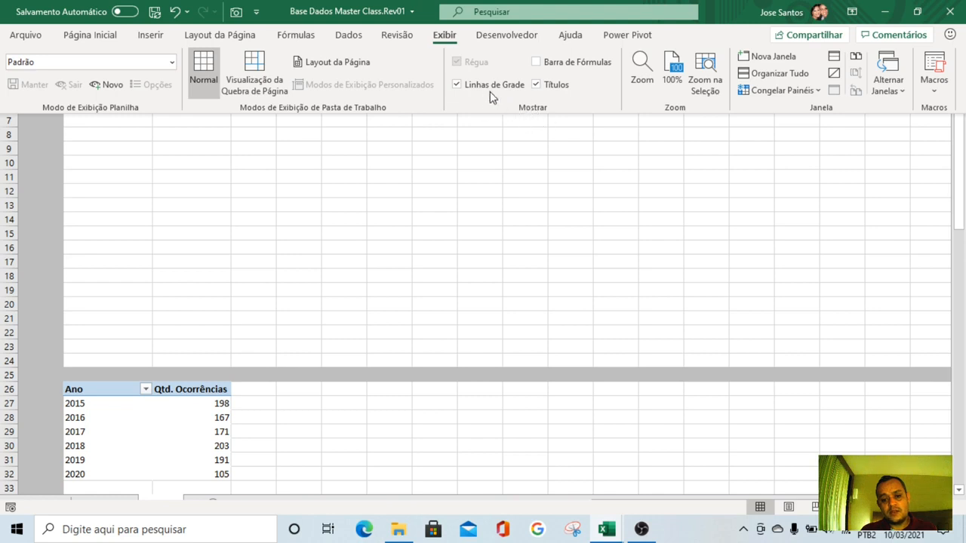
pyautogui.click(457, 87)
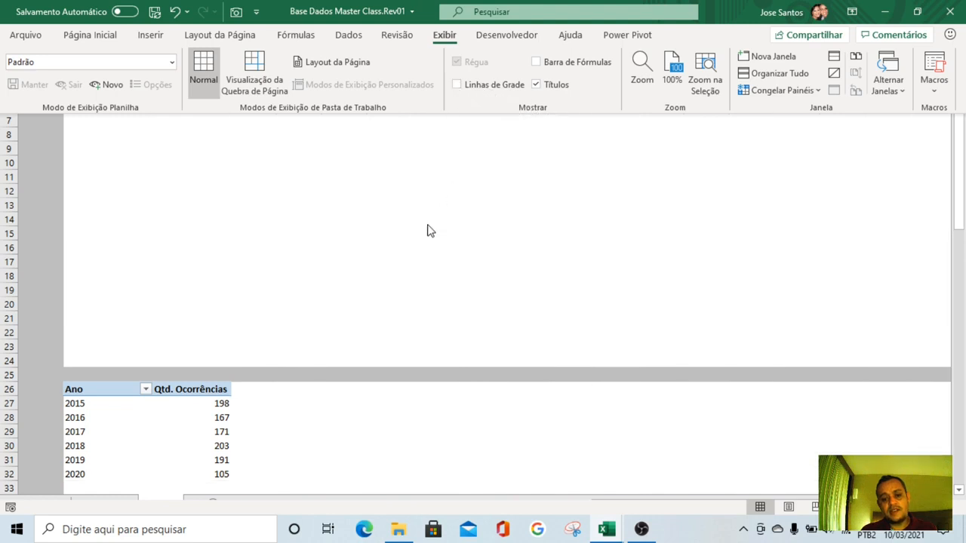
pyautogui.click(415, 264)
pyautogui.click(250, 277)
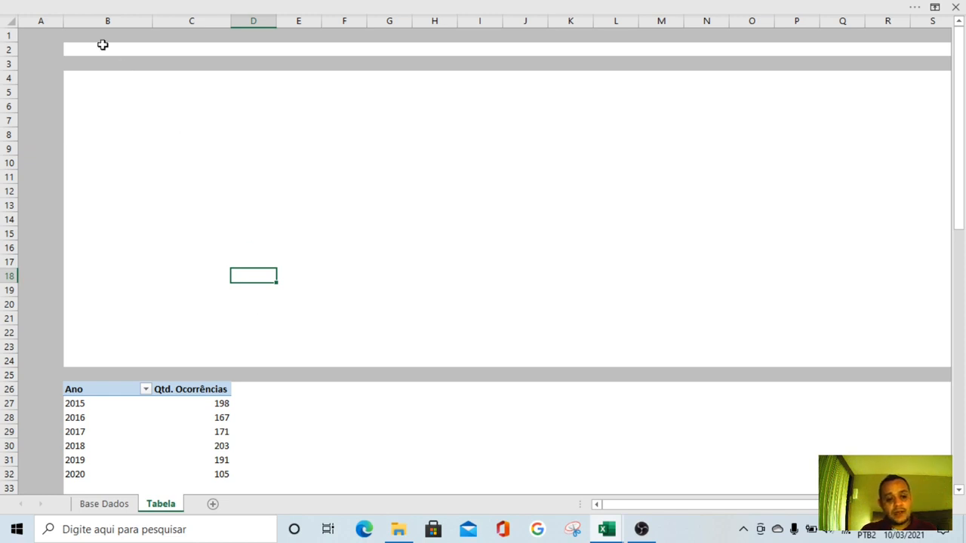
# Set the font of cells B1:L2 to Tahoma
pyautogui.moveTo(103, 44); pyautogui.dragTo(619, 34)
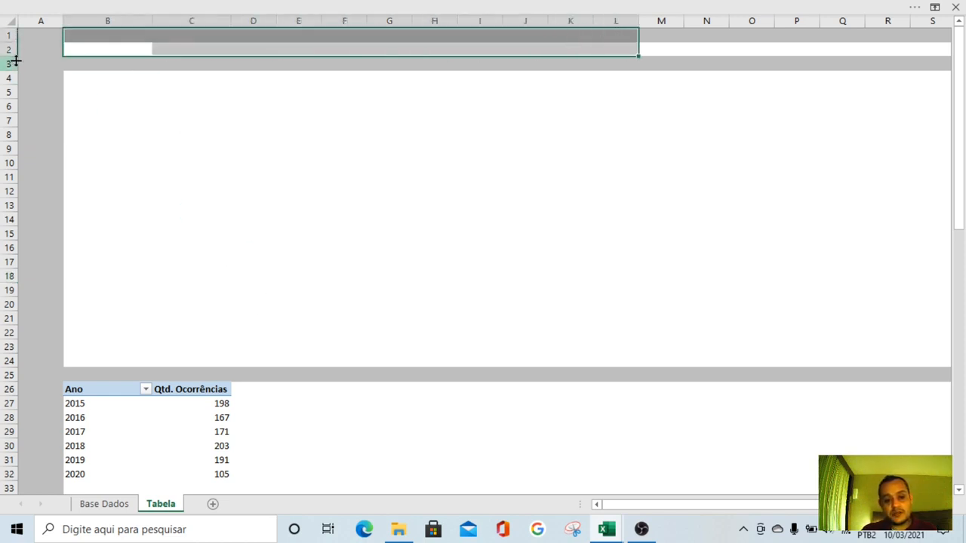
pyautogui.click(199, 5)
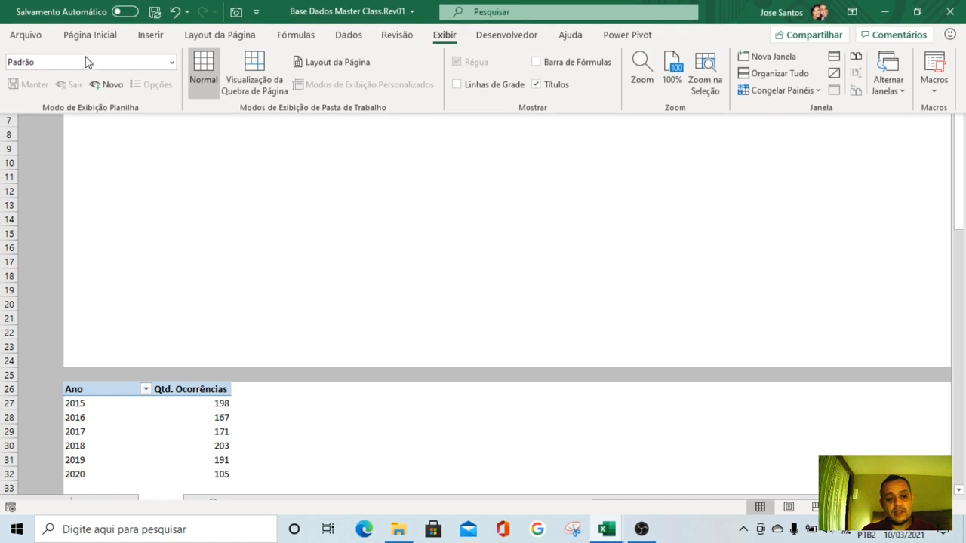
pyautogui.click(90, 36)
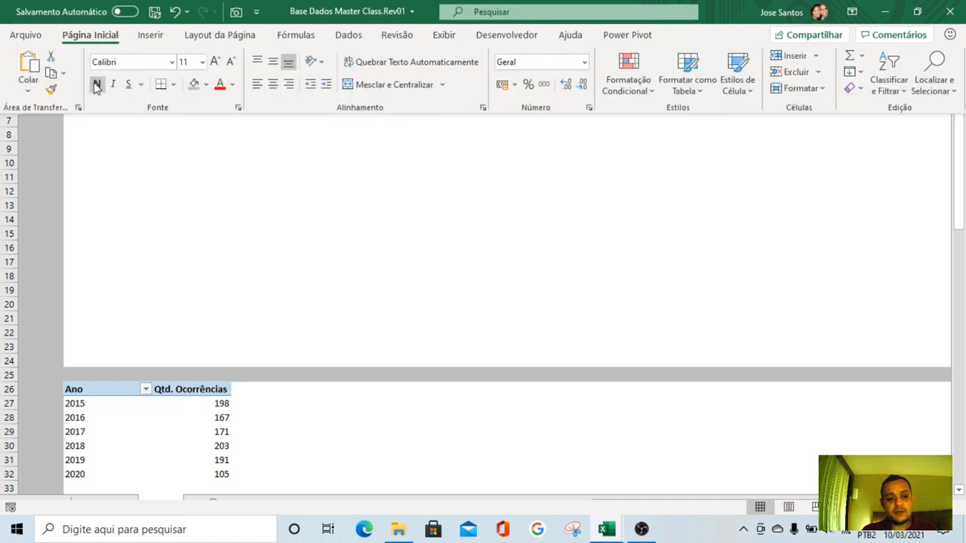
pyautogui.click(140, 68)
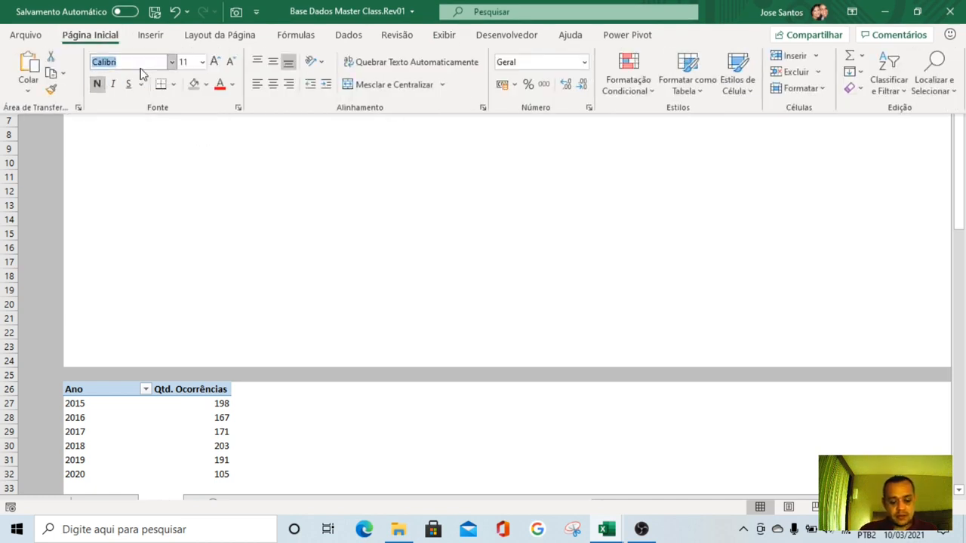
pyautogui.write('Tahoma')
pyautogui.press('Return')
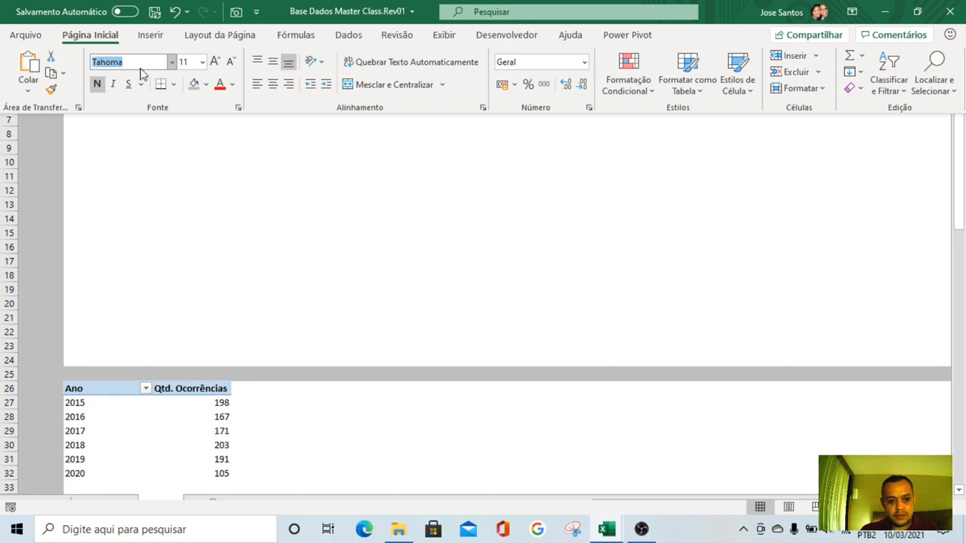
pyautogui.click(240, 160)
pyautogui.click(239, 159)
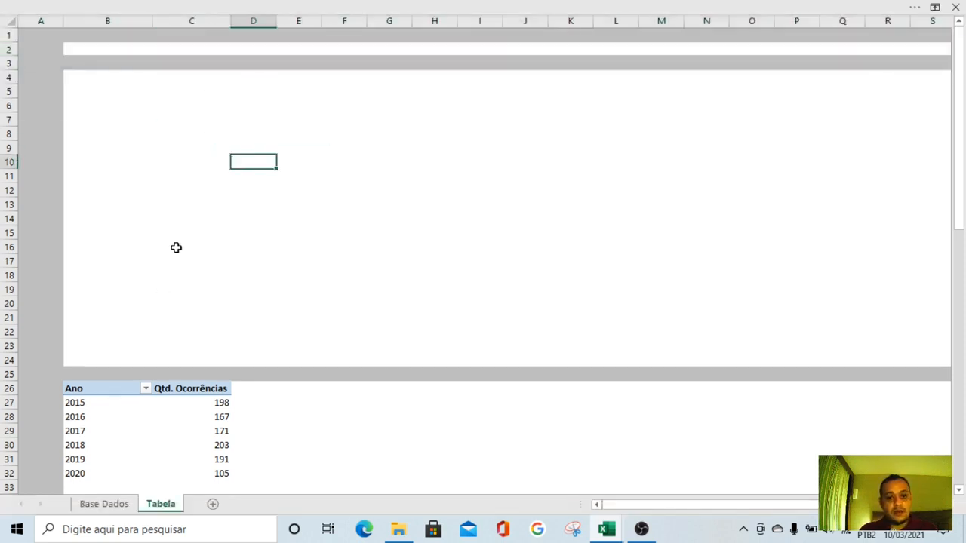
# Copy the pivot table headers Ano and Qtd. Ocorrências from row 26 into cells B4:C4
pyautogui.click(80, 77)
pyautogui.click(201, 123)
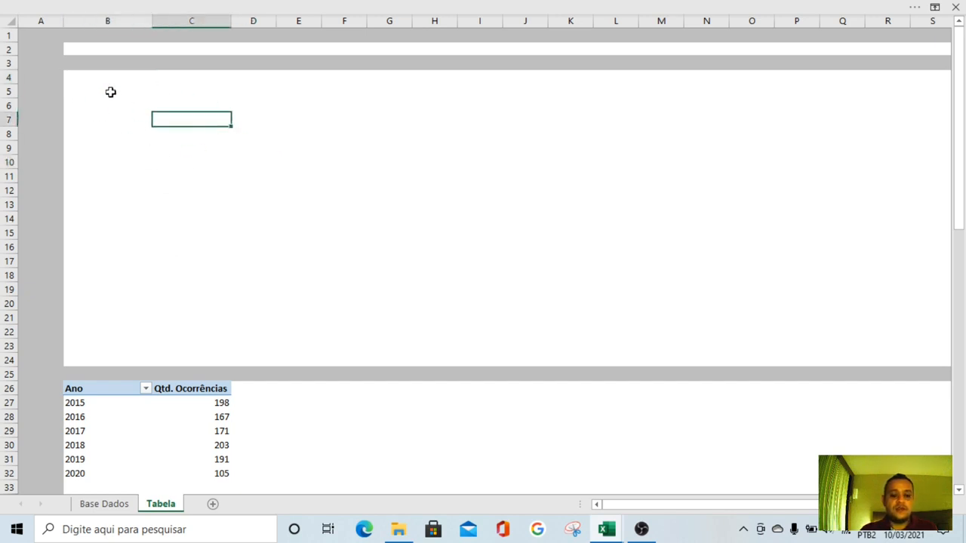
pyautogui.click(137, 80)
pyautogui.moveTo(136, 80); pyautogui.dragTo(174, 82)
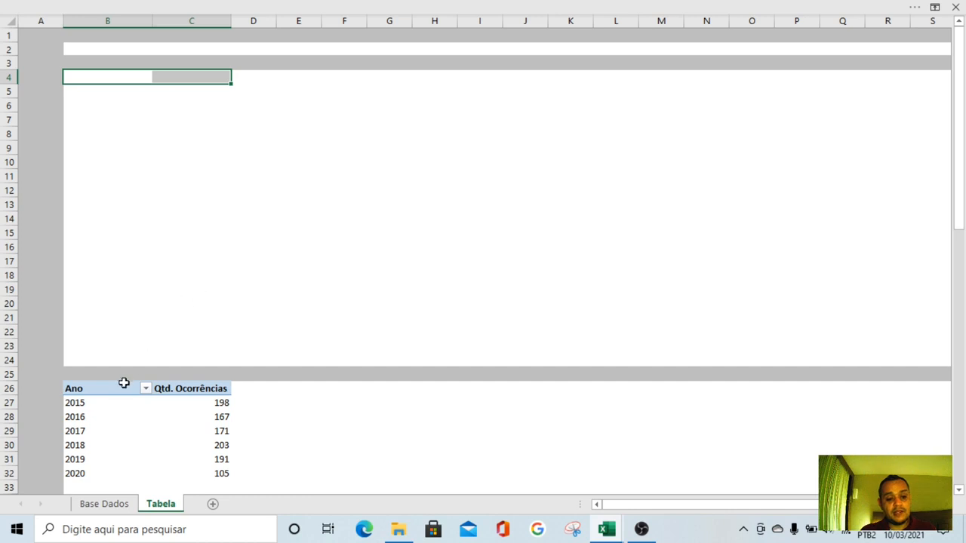
pyautogui.moveTo(109, 387); pyautogui.dragTo(161, 390)
pyautogui.hotkey('ctrl', 'c')
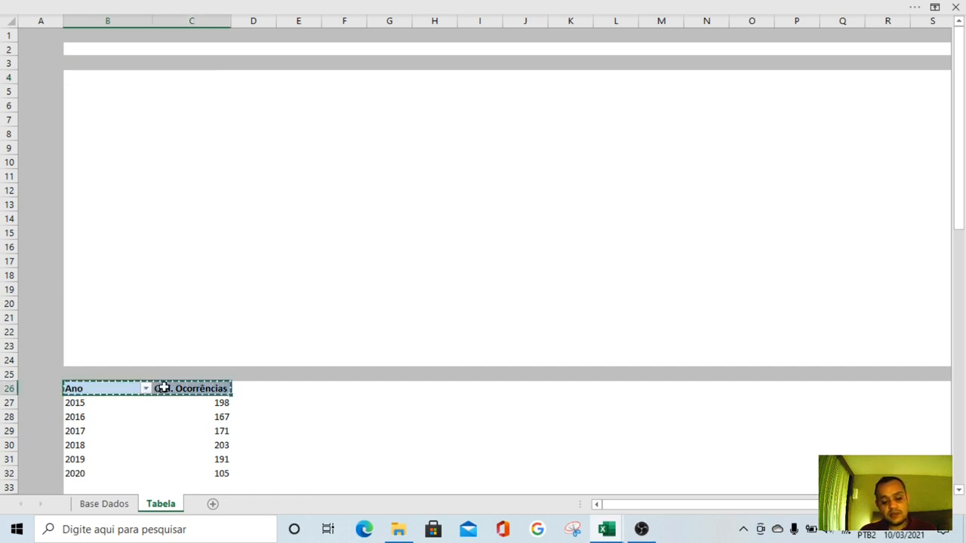
pyautogui.click(86, 78)
pyautogui.hotkey('ctrl', 'v')
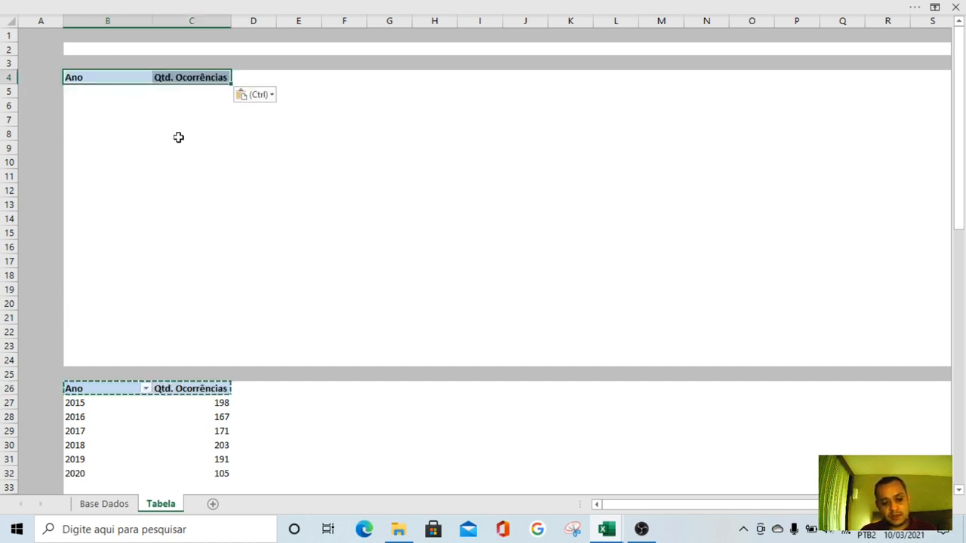
# Give the copied headers in B4:C4 white text and a dark blue fill
pyautogui.click(183, 5)
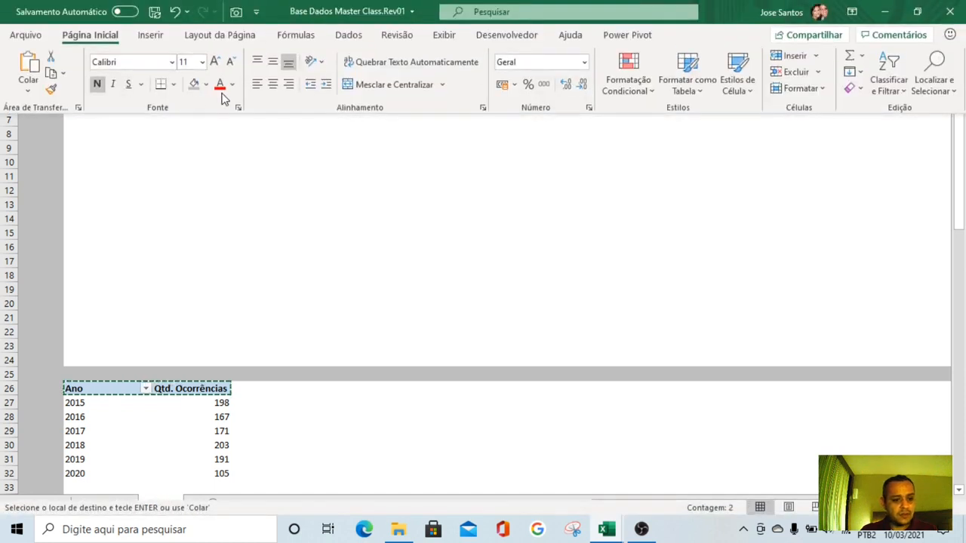
pyautogui.click(232, 84)
pyautogui.click(220, 144)
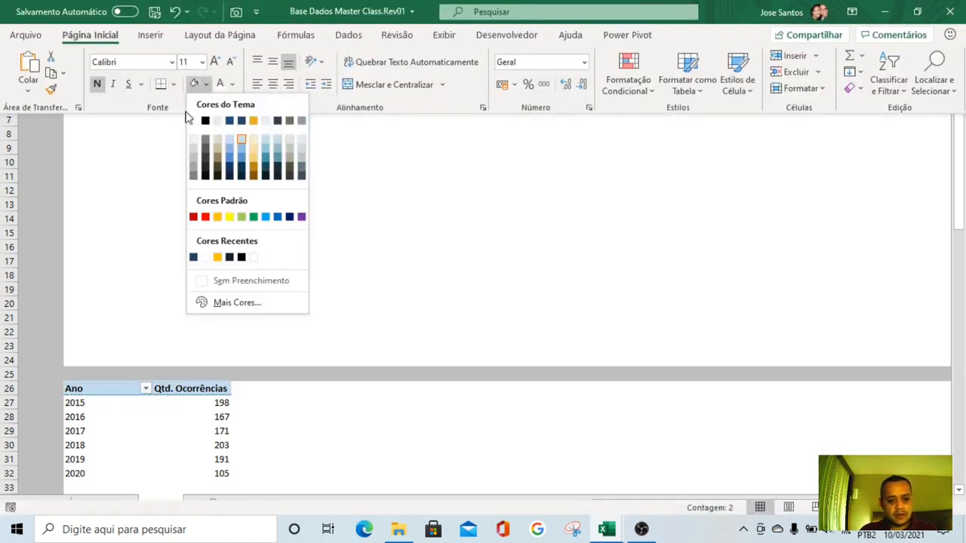
pyautogui.click(206, 85)
pyautogui.click(290, 217)
pyautogui.hotkey('ctrl', 'shift', 'F1')
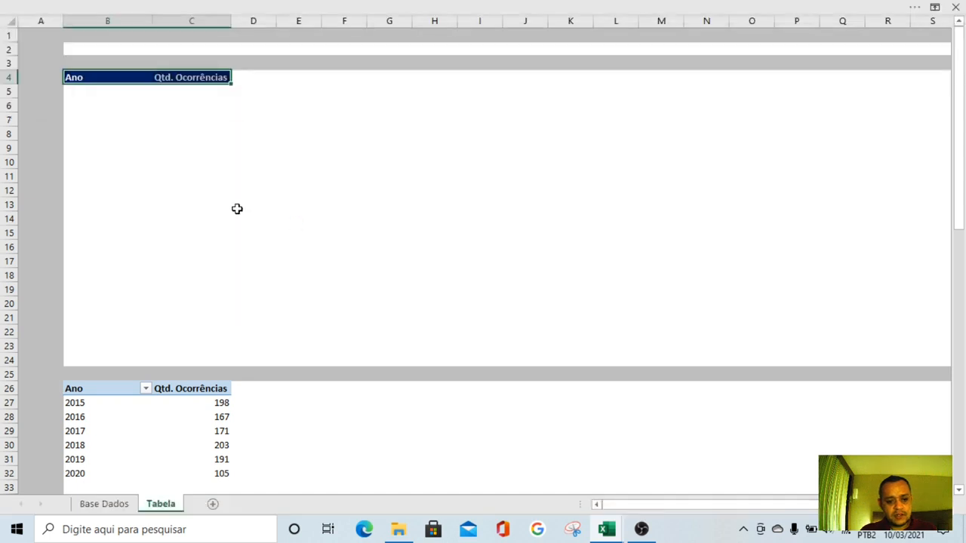
# Apply all borders in light grey to the header cells B4:C4
pyautogui.click(233, 6)
pyautogui.click(173, 84)
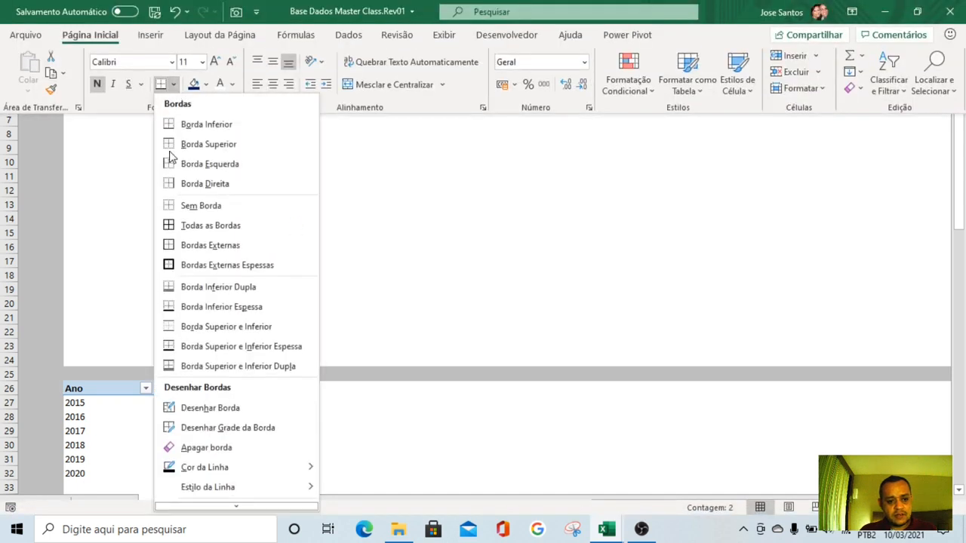
pyautogui.moveTo(225, 468)
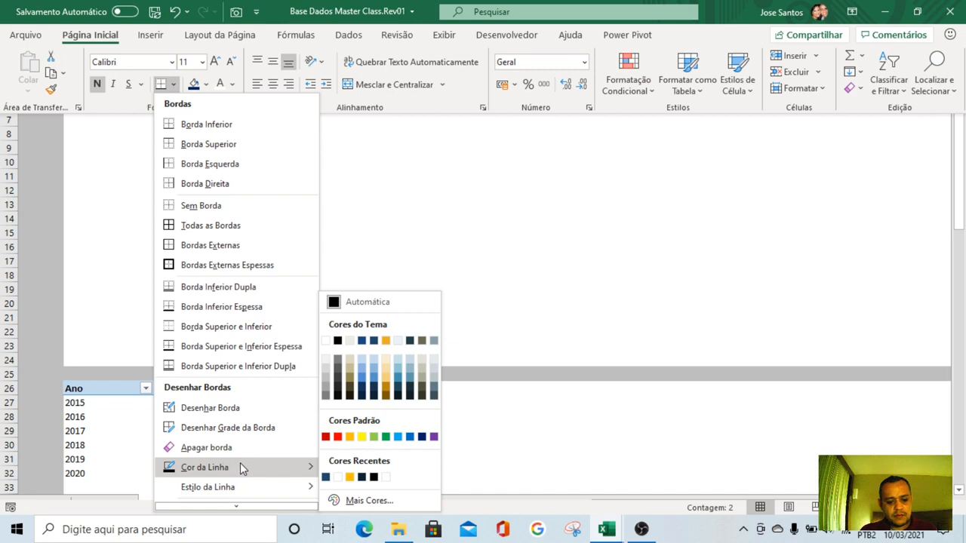
pyautogui.click(326, 377)
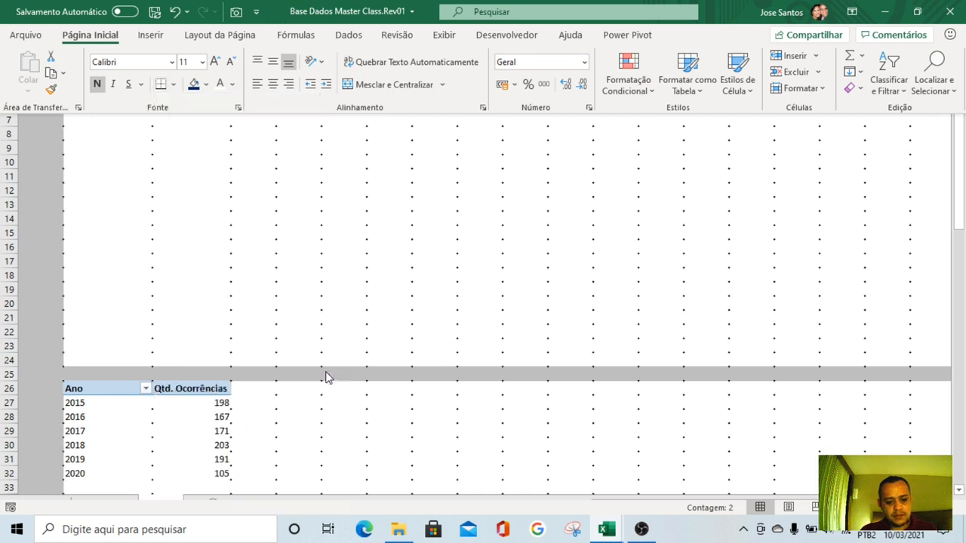
pyautogui.click(173, 85)
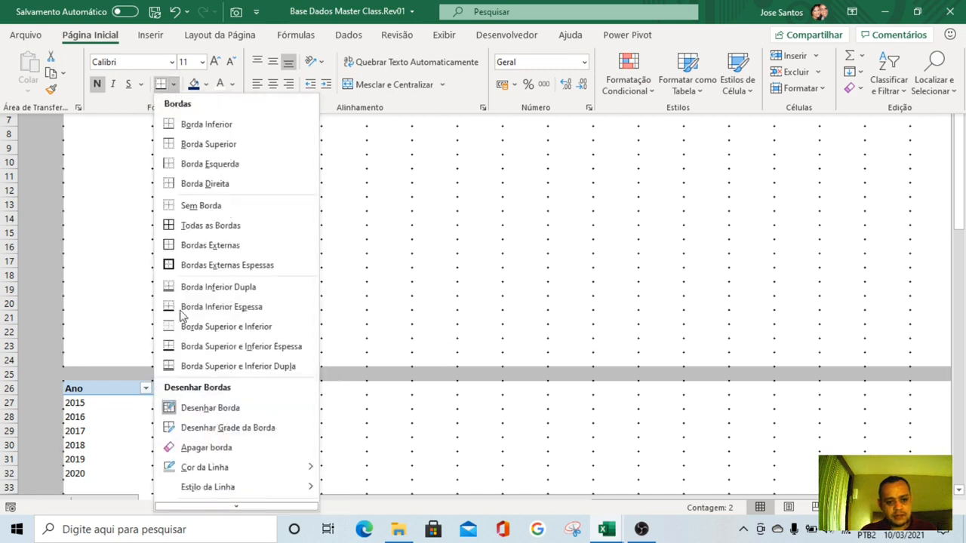
pyautogui.click(188, 228)
pyautogui.click(240, 174)
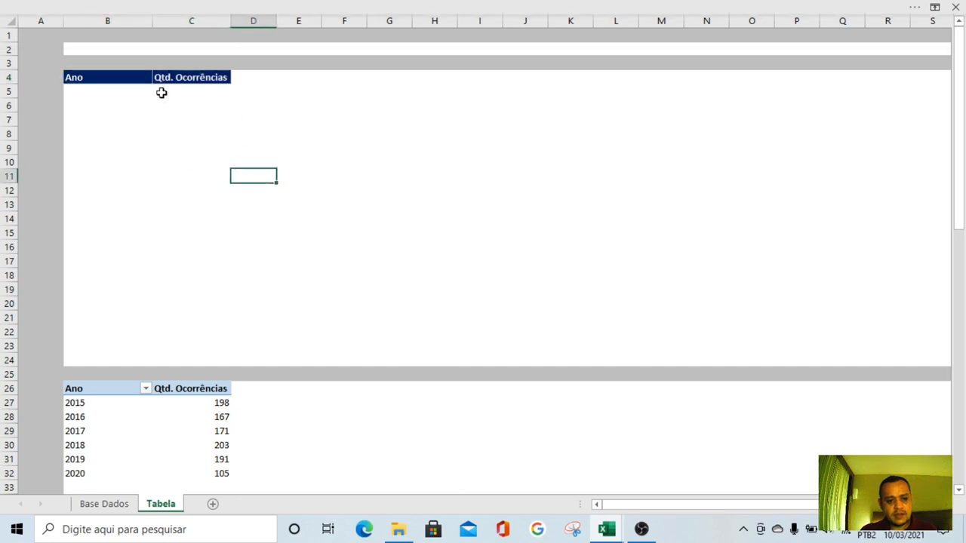
# Center the headers in B4:C4 both horizontally and vertically
pyautogui.click(118, 79)
pyautogui.click(233, 7)
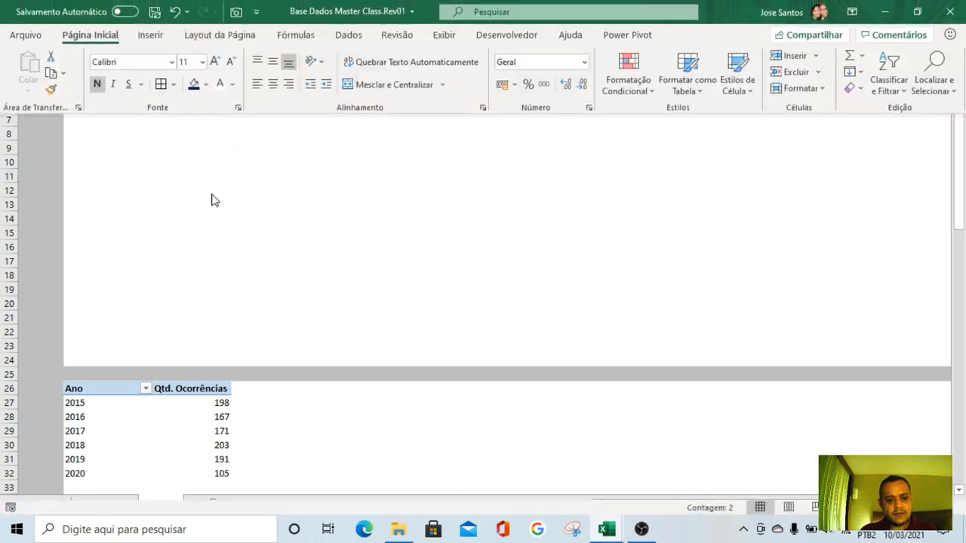
pyautogui.click(272, 85)
pyautogui.click(272, 63)
pyautogui.click(120, 148)
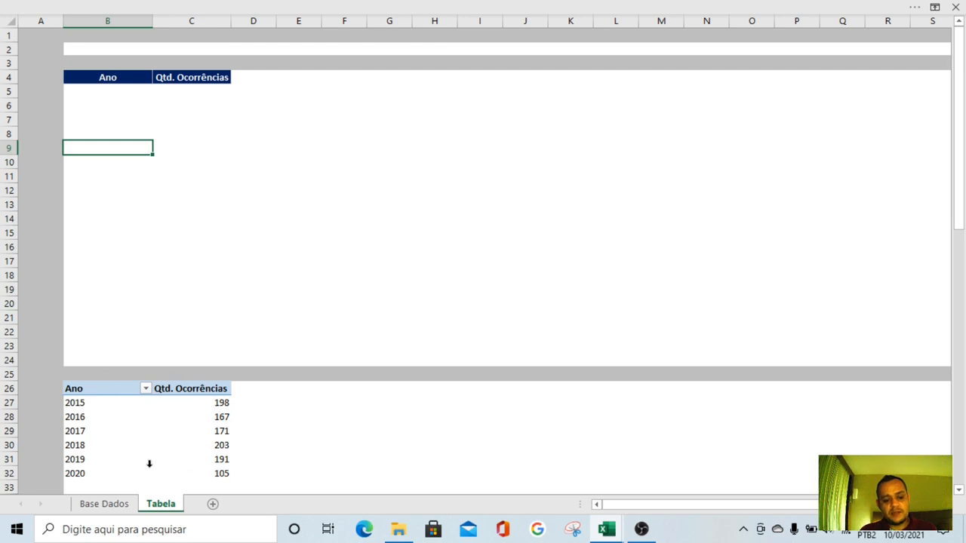
# Link cell B5 to the pivot table's first year with =B27 and fill the formula down to B10
pyautogui.click(102, 91)
pyautogui.click(103, 184)
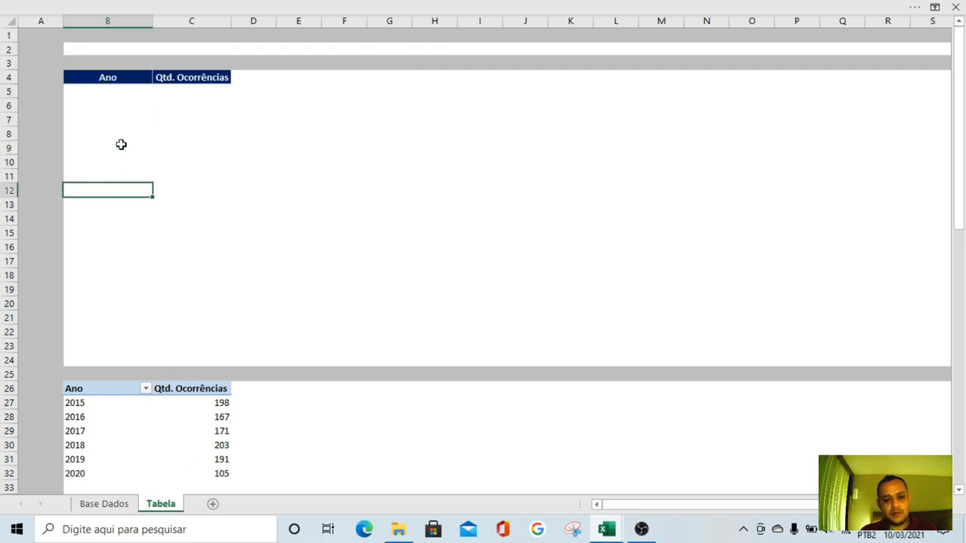
pyautogui.click(104, 91)
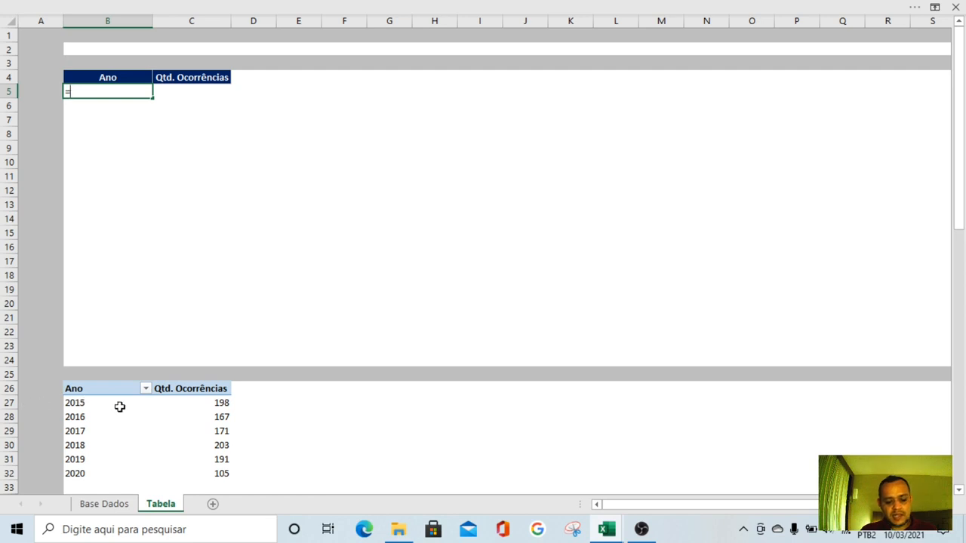
pyautogui.write('b27')
pyautogui.press('Return')
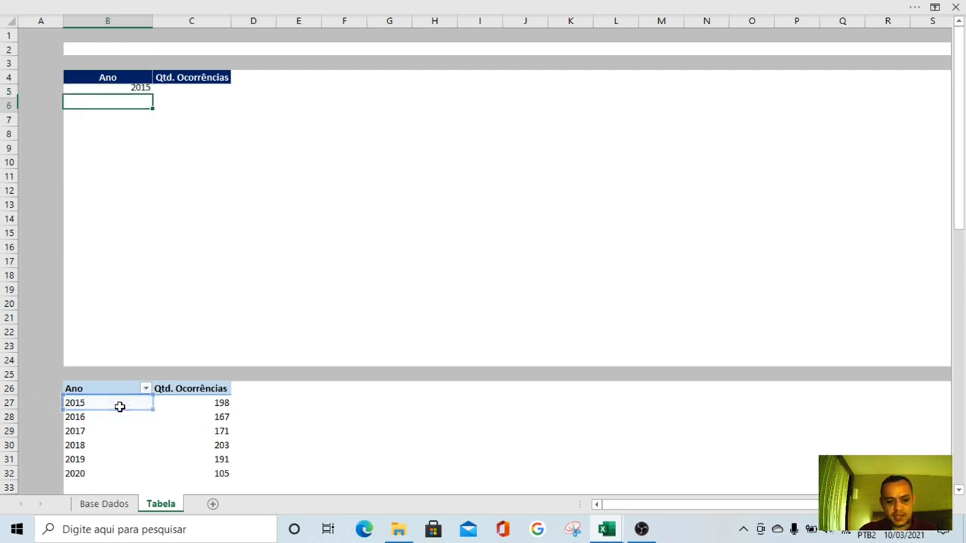
pyautogui.click(137, 92)
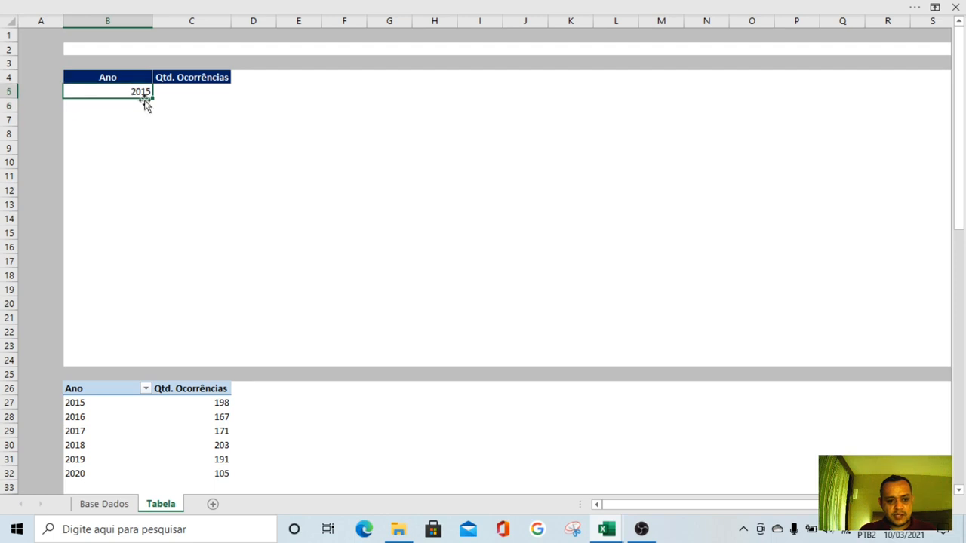
pyautogui.moveTo(152, 97); pyautogui.dragTo(151, 165)
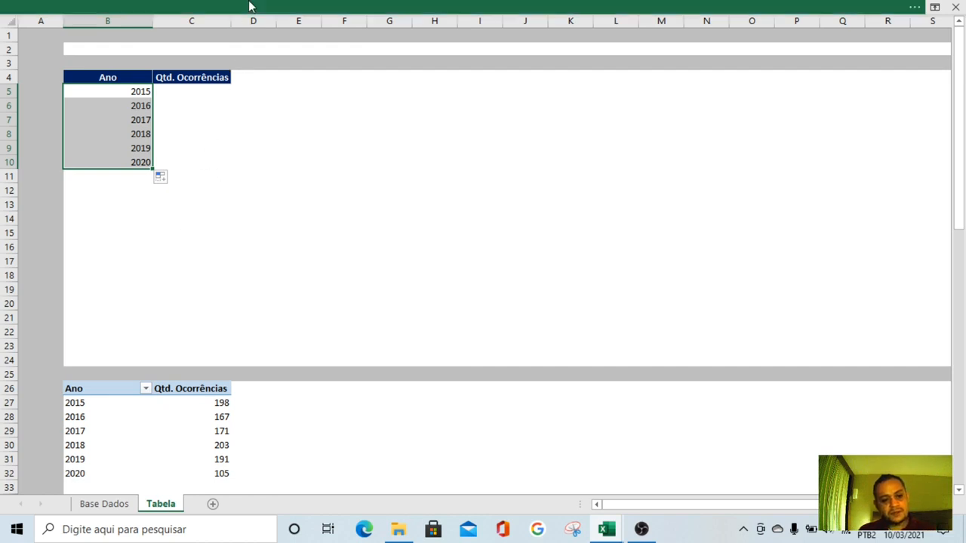
# Copy the formula in B5 into C5:C10 to bring in the occurrence counts
pyautogui.click(176, 108)
pyautogui.click(171, 95)
pyautogui.click(122, 90)
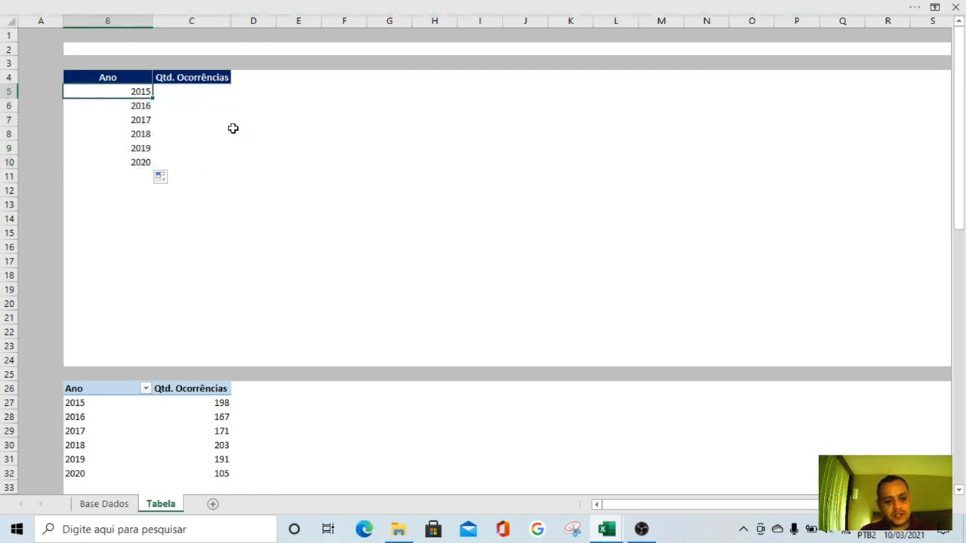
pyautogui.hotkey('ctrl', 'c')
pyautogui.press('Right')
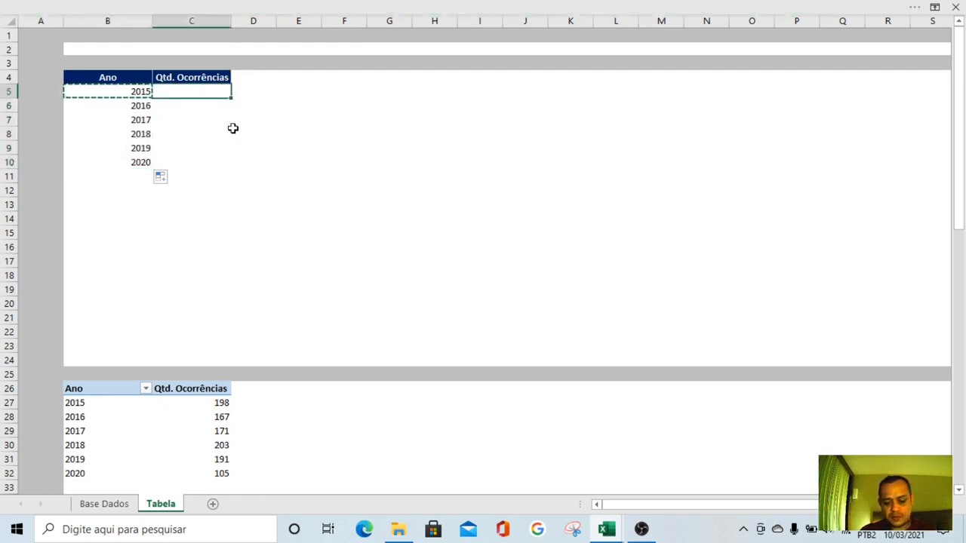
pyautogui.hotkey('shift', 'Down')
pyautogui.hotkey('shift', 'Down')
pyautogui.hotkey('shift', 'Down')
pyautogui.hotkey('shift', 'Down')
pyautogui.hotkey('shift', 'Down')
pyautogui.press('Return')
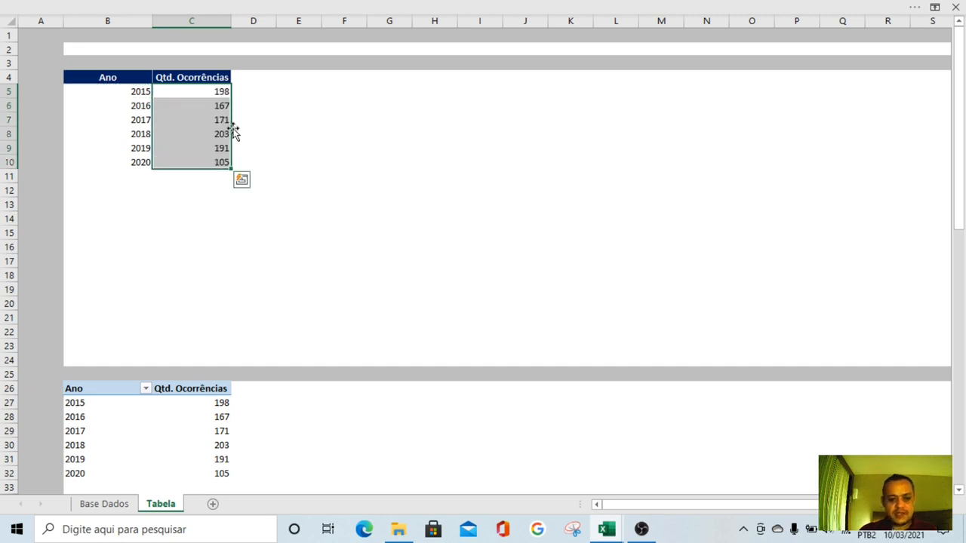
# Center the years and counts in B5:C10 both horizontally and vertically
pyautogui.click(390, 104)
pyautogui.moveTo(134, 91); pyautogui.dragTo(186, 155)
pyautogui.click(188, 4)
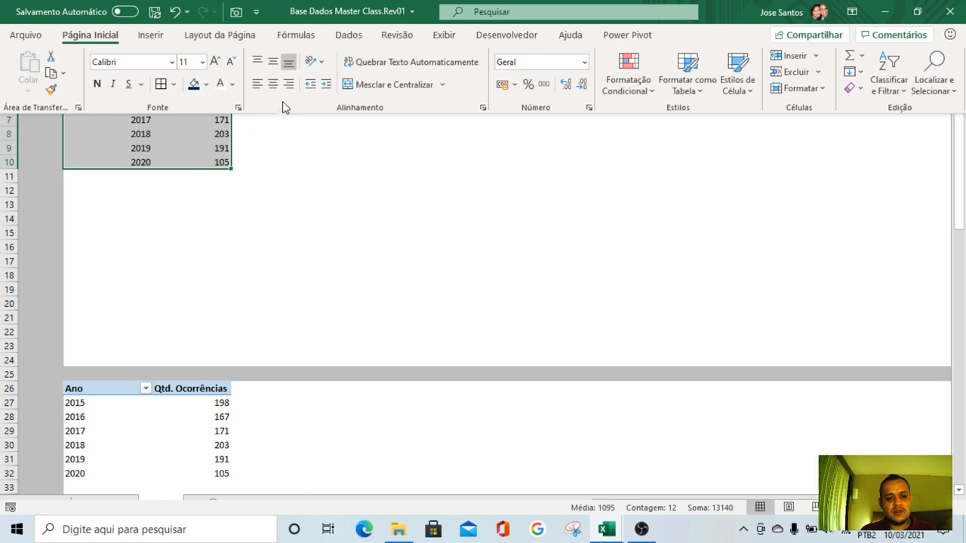
pyautogui.click(272, 62)
pyautogui.click(273, 84)
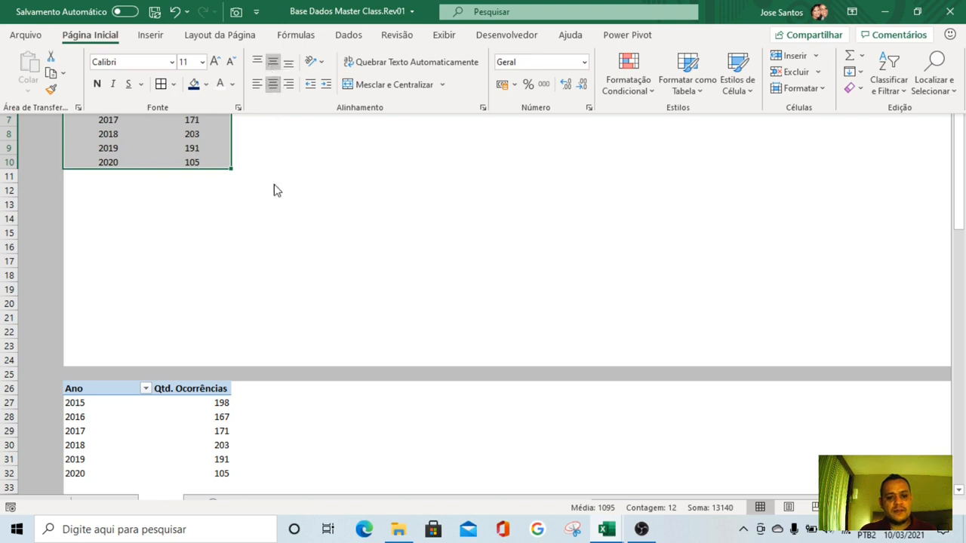
pyautogui.click(213, 231)
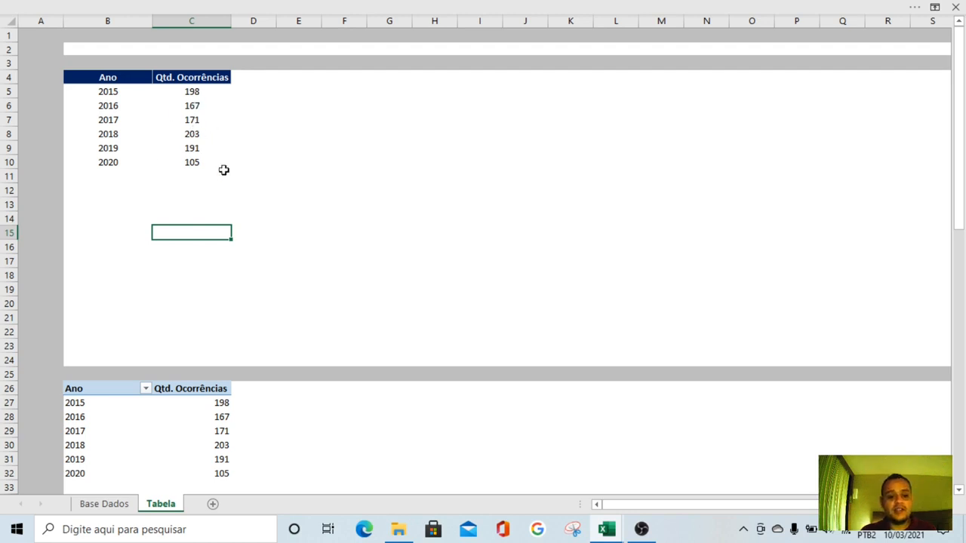
# Copy column A's grey formatting onto column D and narrow column D to a thin divider strip
pyautogui.click(42, 21)
pyautogui.click(173, 6)
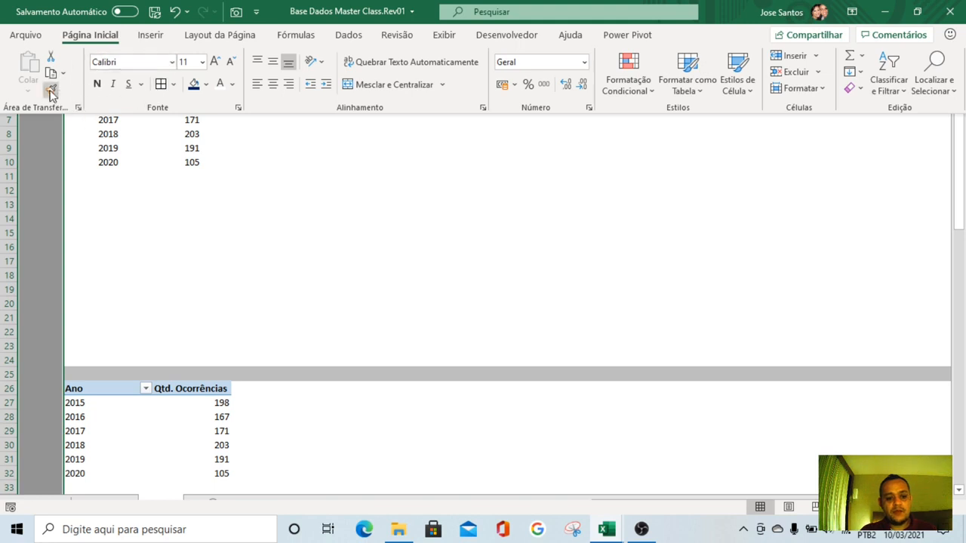
pyautogui.click(51, 90)
pyautogui.click(249, 20)
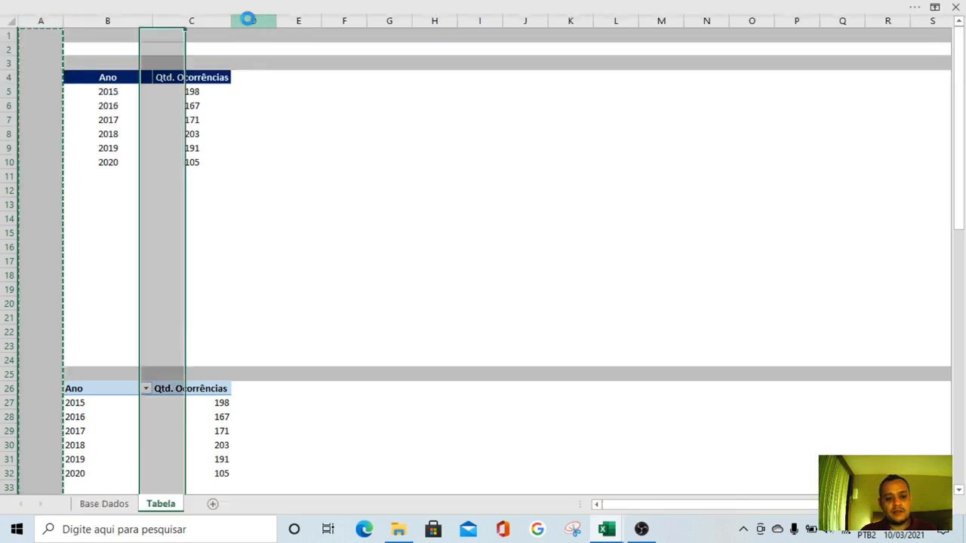
pyautogui.click(340, 219)
pyautogui.moveTo(275, 26); pyautogui.dragTo(242, 27)
pyautogui.click(363, 121)
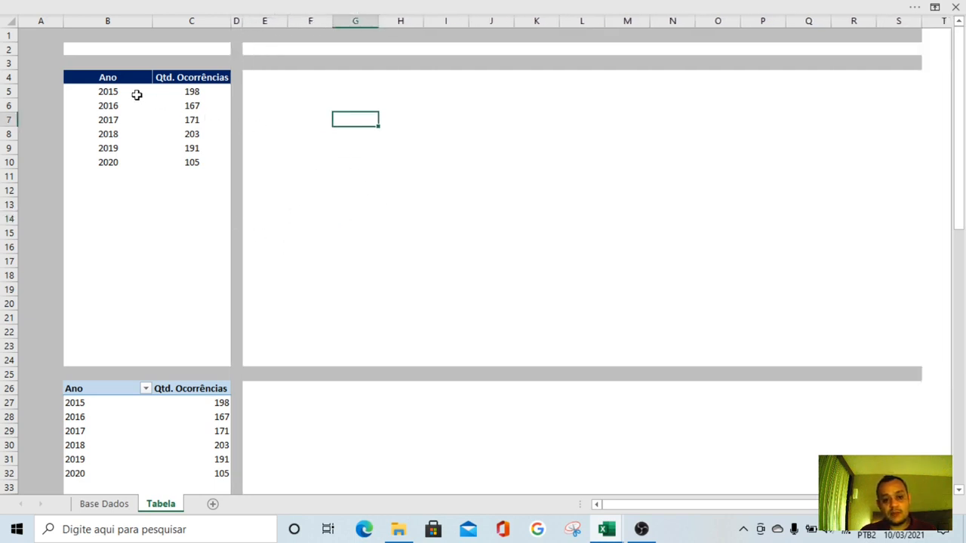
# Apply borders to all the year and count cells in B5:C10
pyautogui.moveTo(121, 91); pyautogui.dragTo(190, 160)
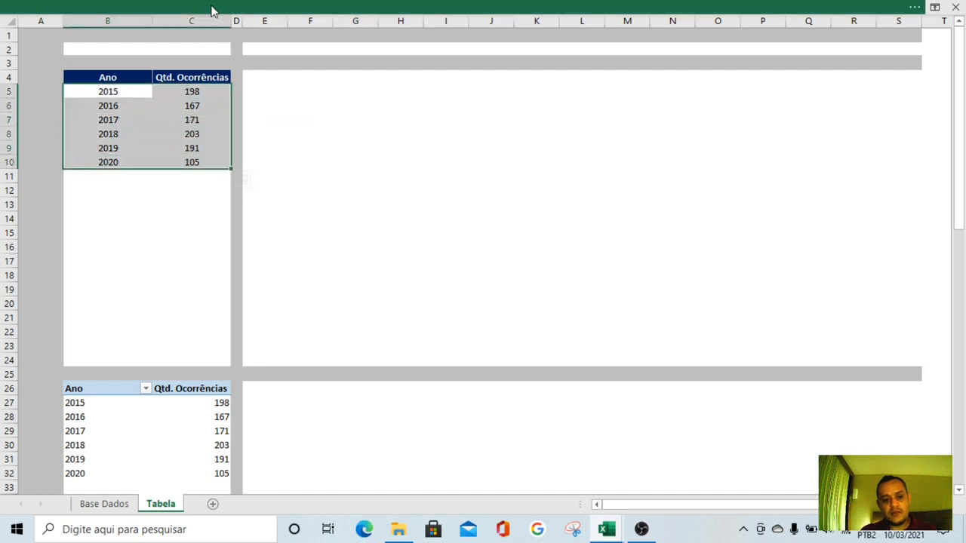
pyautogui.click(213, 7)
pyautogui.click(161, 83)
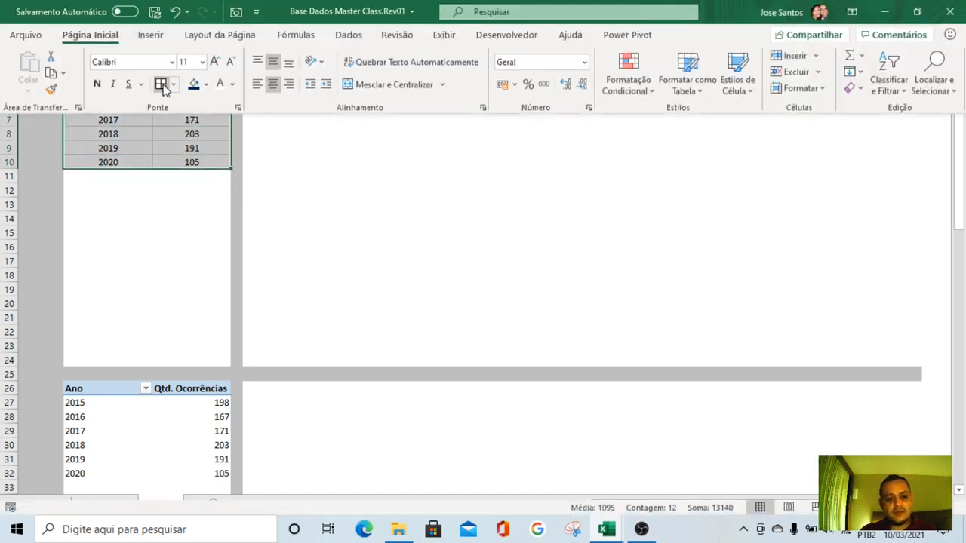
pyautogui.click(310, 176)
# Copy the yearly pivot table's name, PERFORMANCE ANUAL, from its options and paste it into B2 as the title
pyautogui.click(95, 52)
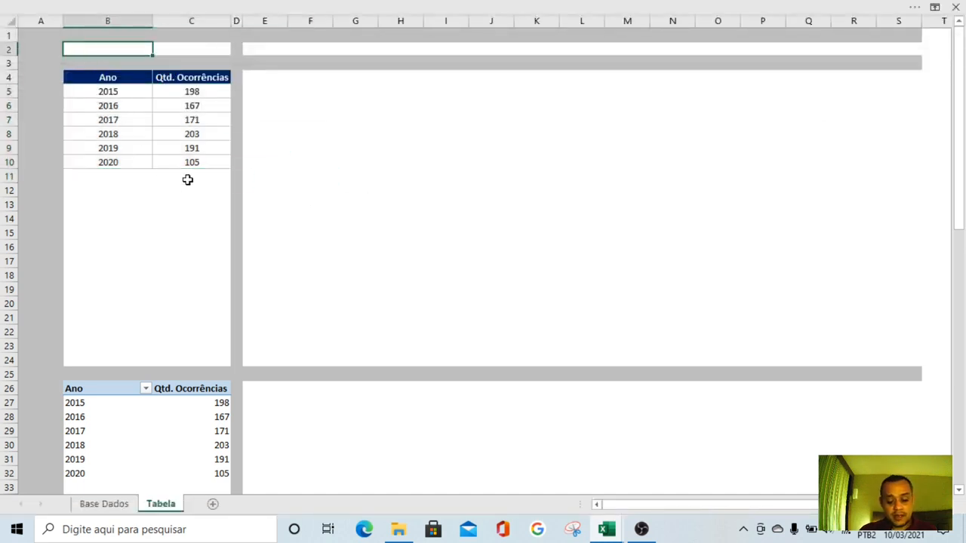
pyautogui.rightClick(109, 392)
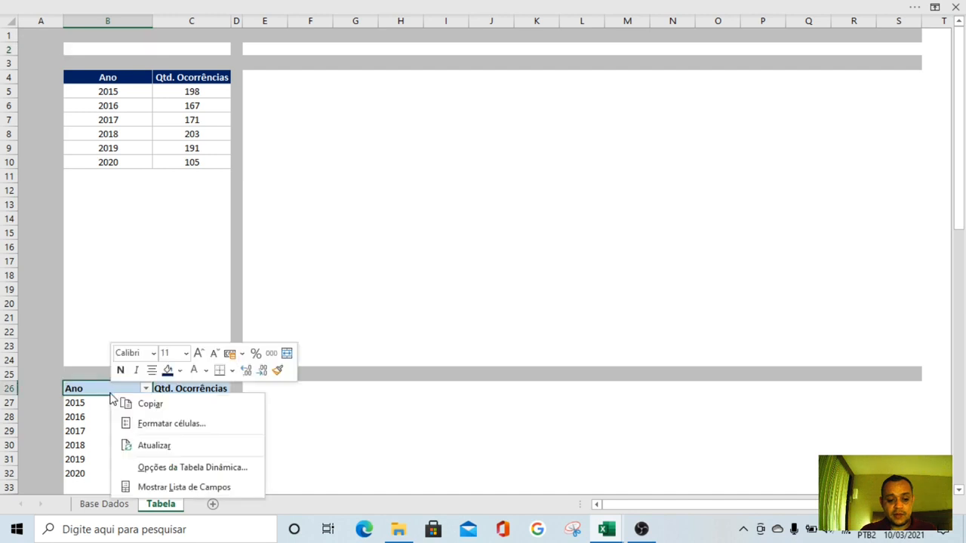
pyautogui.click(178, 472)
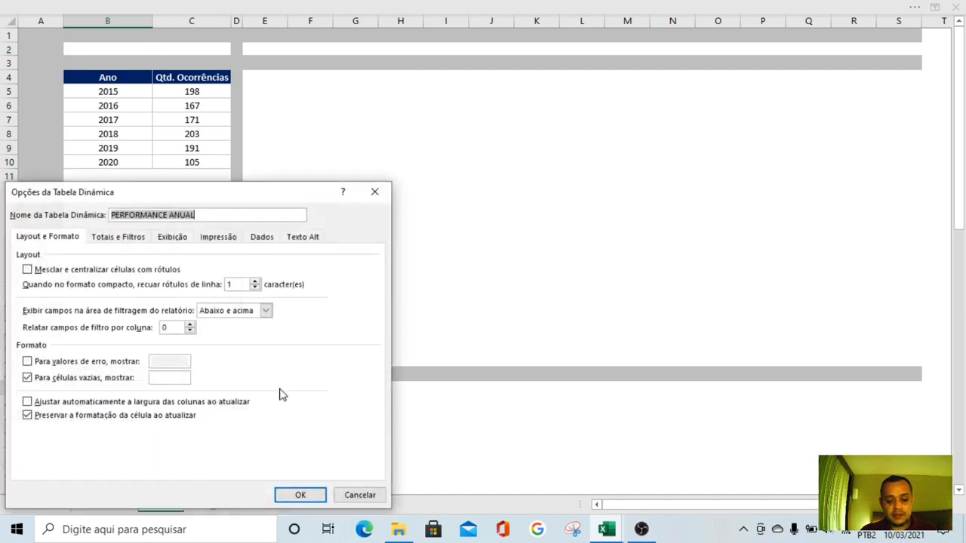
pyautogui.click(198, 215)
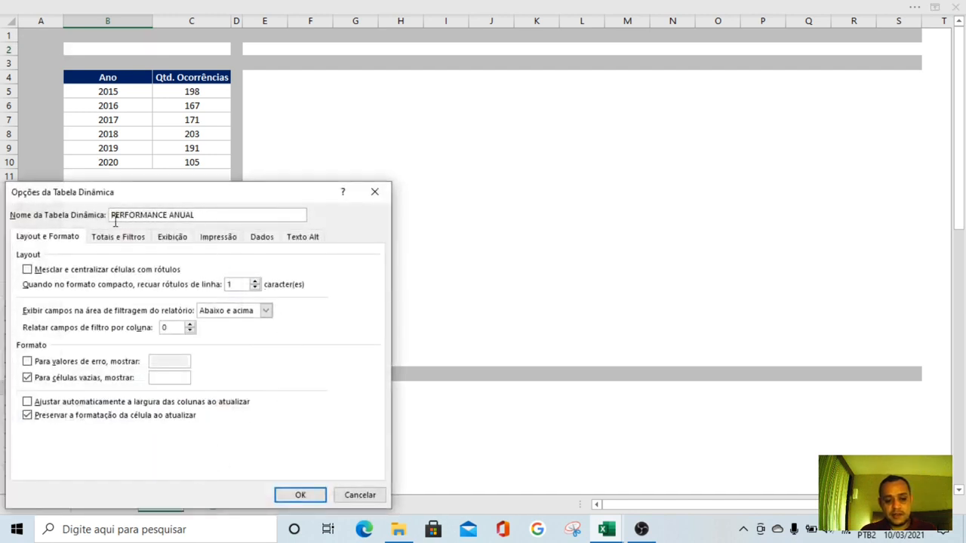
pyautogui.moveTo(199, 215); pyautogui.dragTo(111, 219)
pyautogui.hotkey('ctrl', 'c')
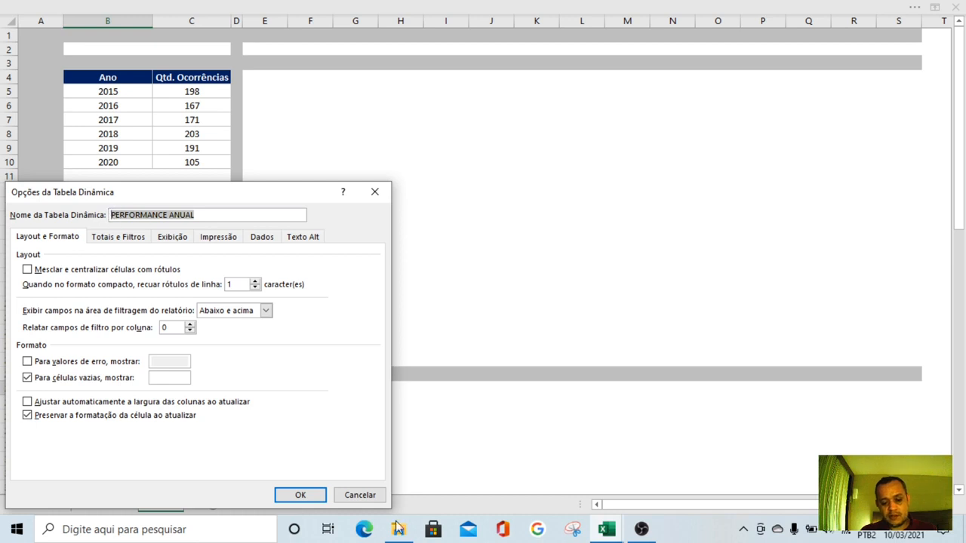
pyautogui.click(302, 495)
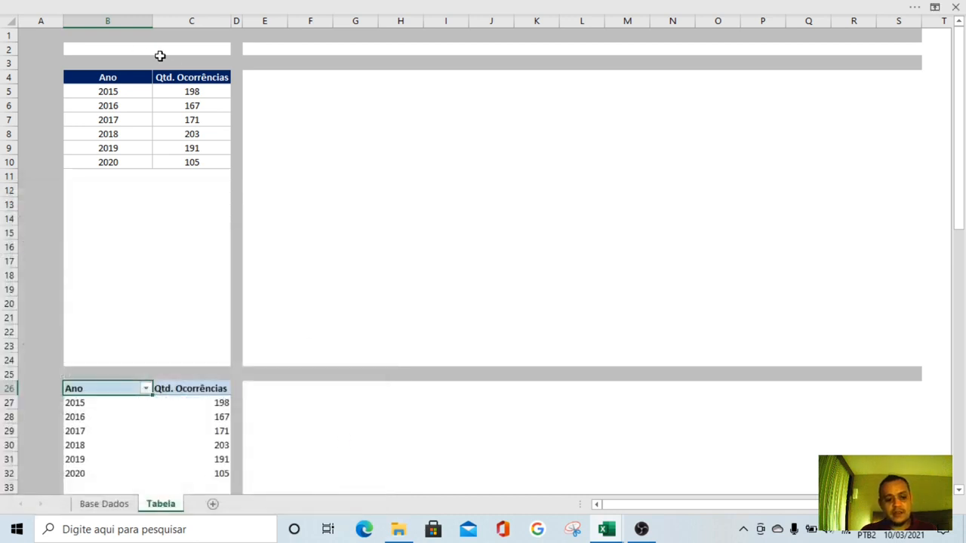
pyautogui.click(86, 47)
pyautogui.hotkey('ctrl', 'v')
pyautogui.press('Return')
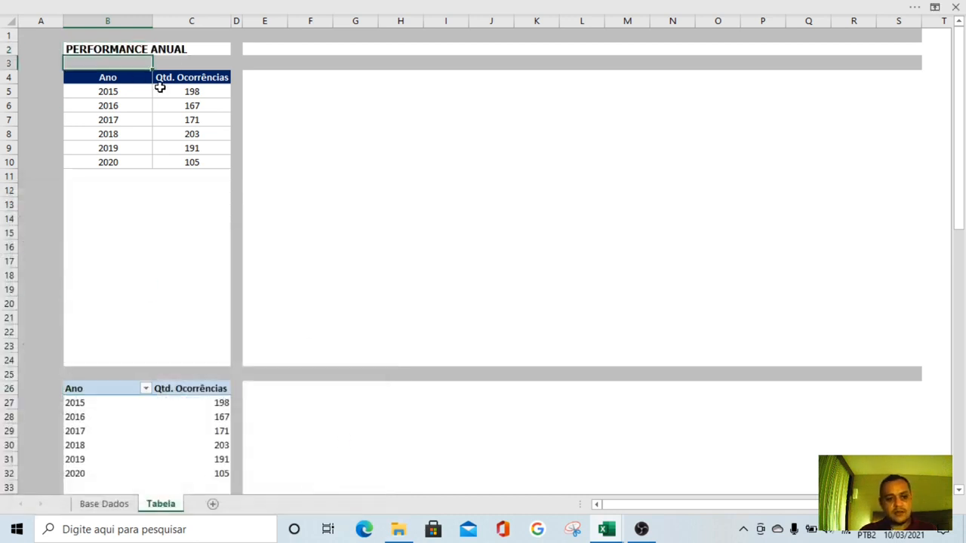
pyautogui.press('Down')
pyautogui.press('Down')
pyautogui.press('Down')
pyautogui.press('Down')
pyautogui.press('Down')
pyautogui.press('Down')
pyautogui.press('Down')
pyautogui.press('Down')
pyautogui.press('Down')
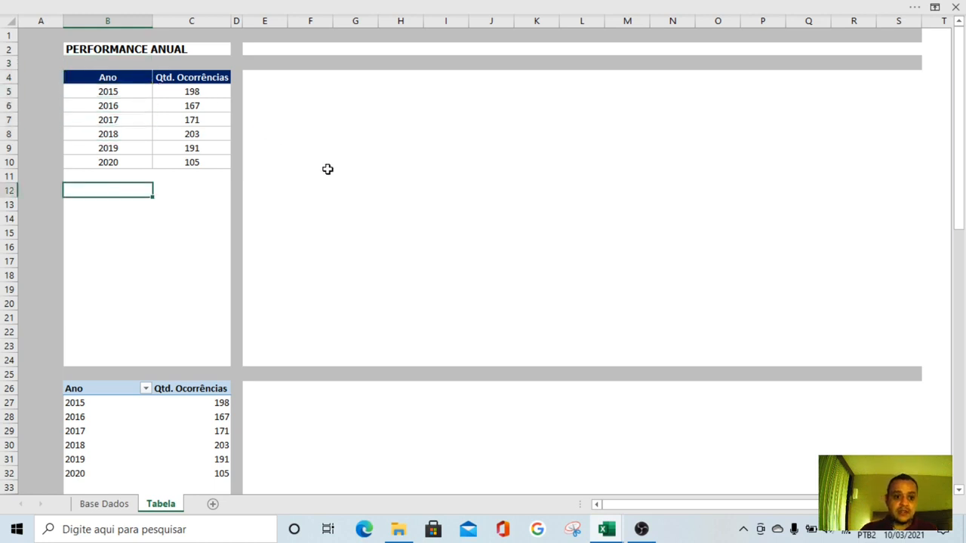
# Save the workbook
pyautogui.click(327, 171)
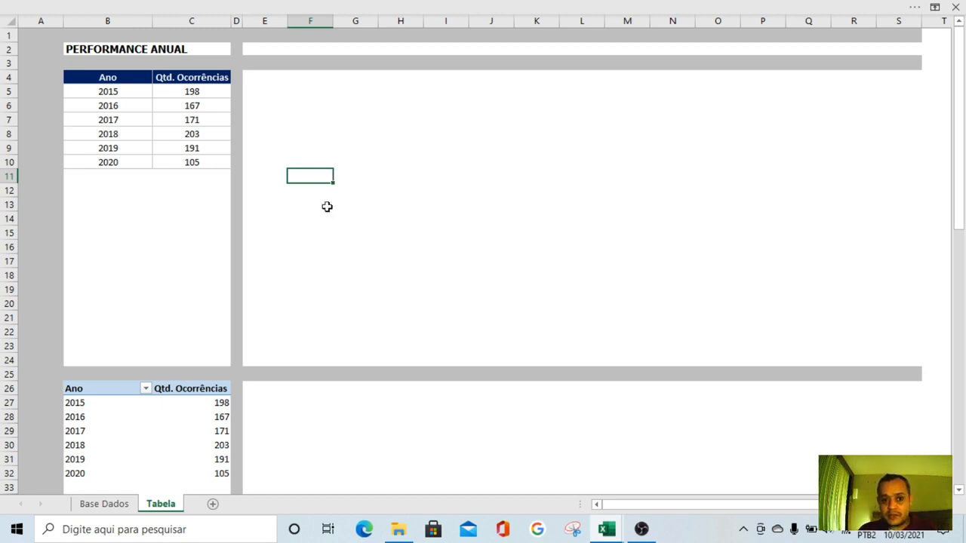
pyautogui.click(335, 7)
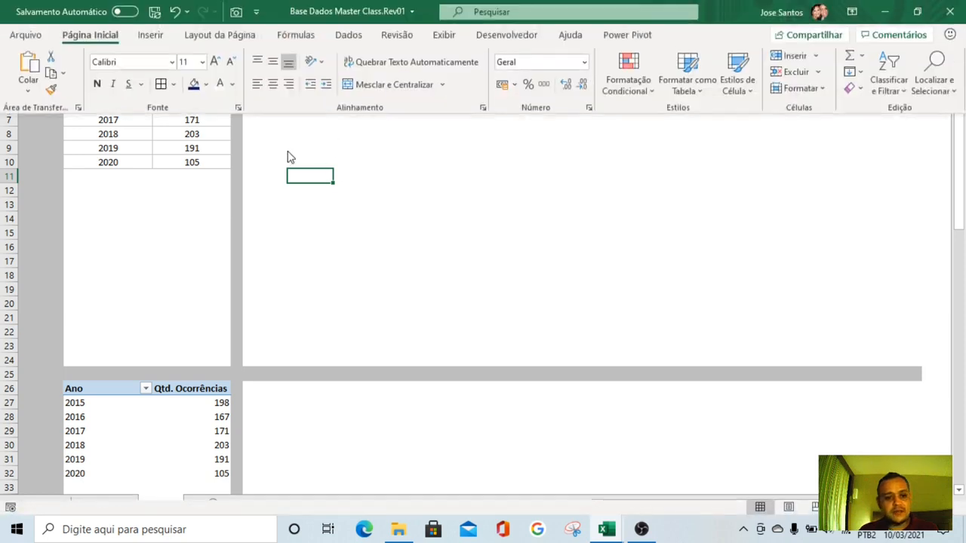
pyautogui.click(154, 12)
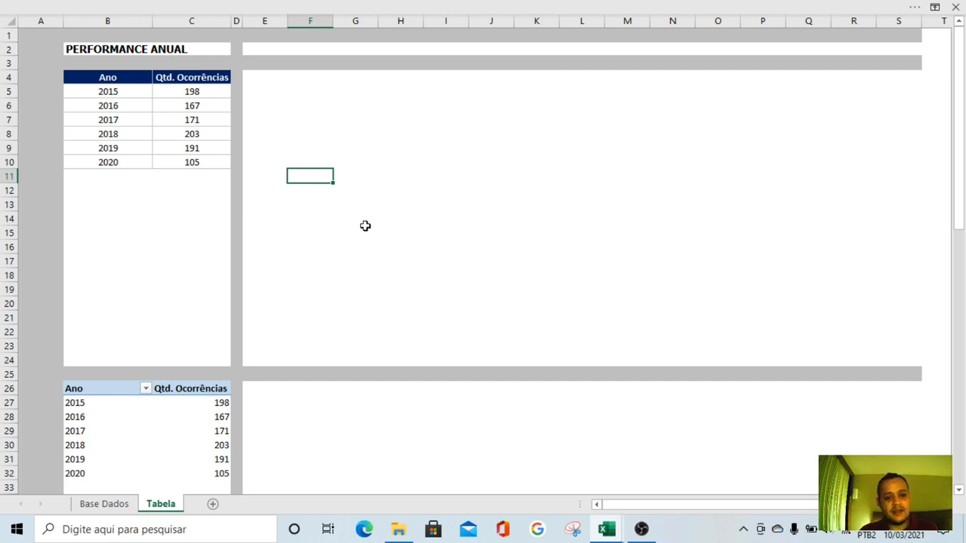
# Create a pivot table from the Base Dados table Tabela7, placing it on the existing Tabela sheet at cell E26
pyautogui.click(113, 391)
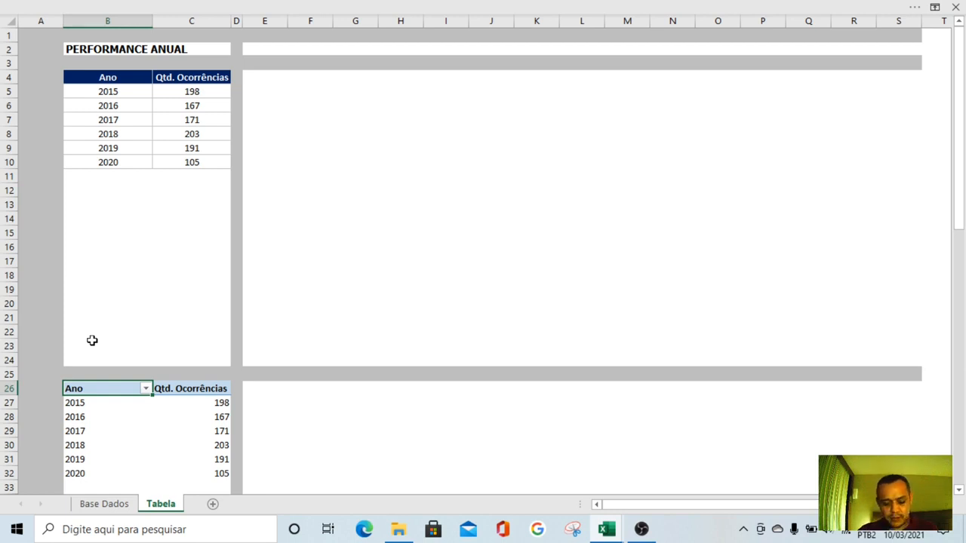
pyautogui.click(106, 504)
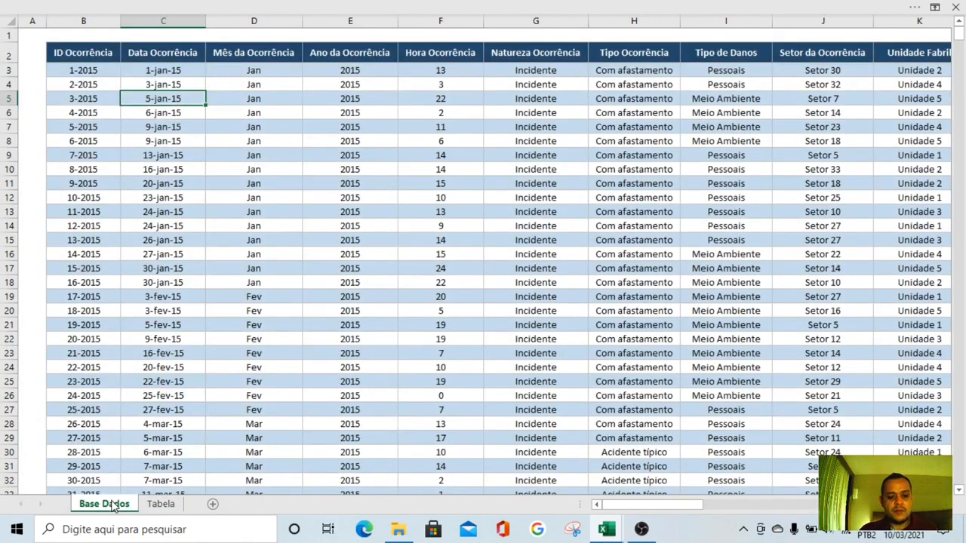
pyautogui.click(341, 21)
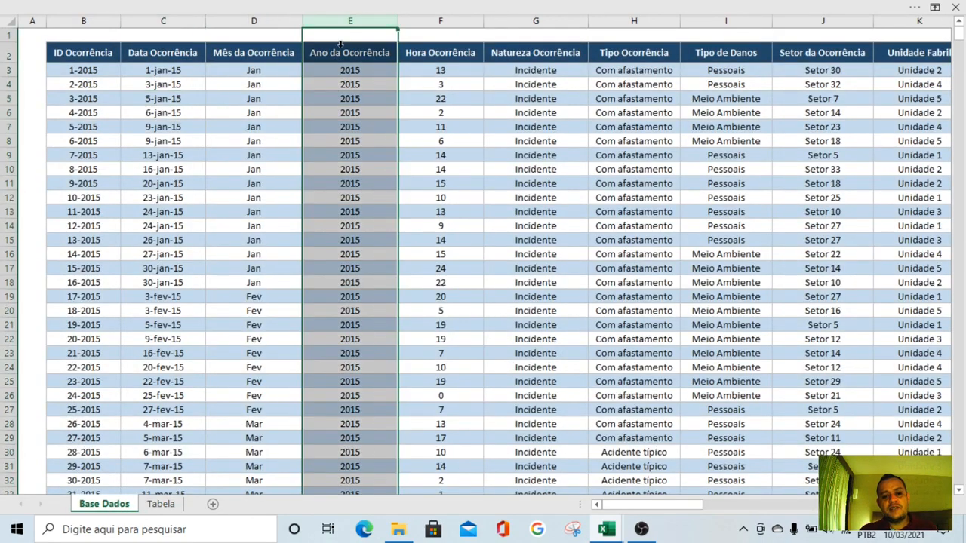
pyautogui.click(257, 20)
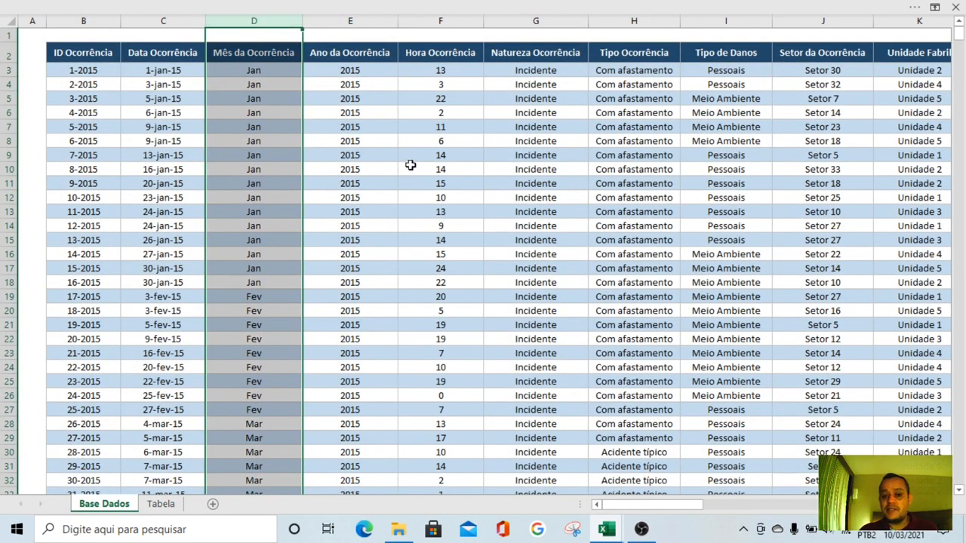
pyautogui.click(494, 183)
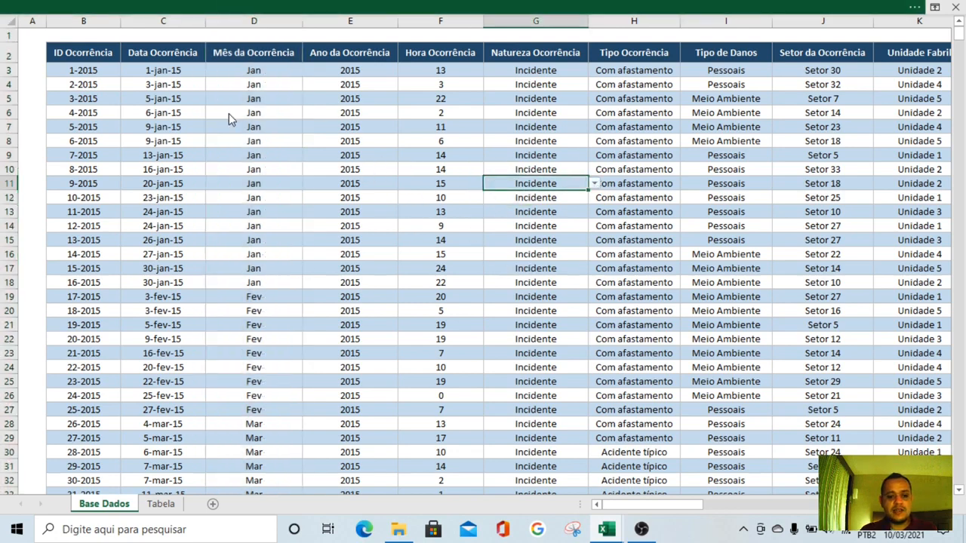
pyautogui.click(151, 6)
pyautogui.click(150, 35)
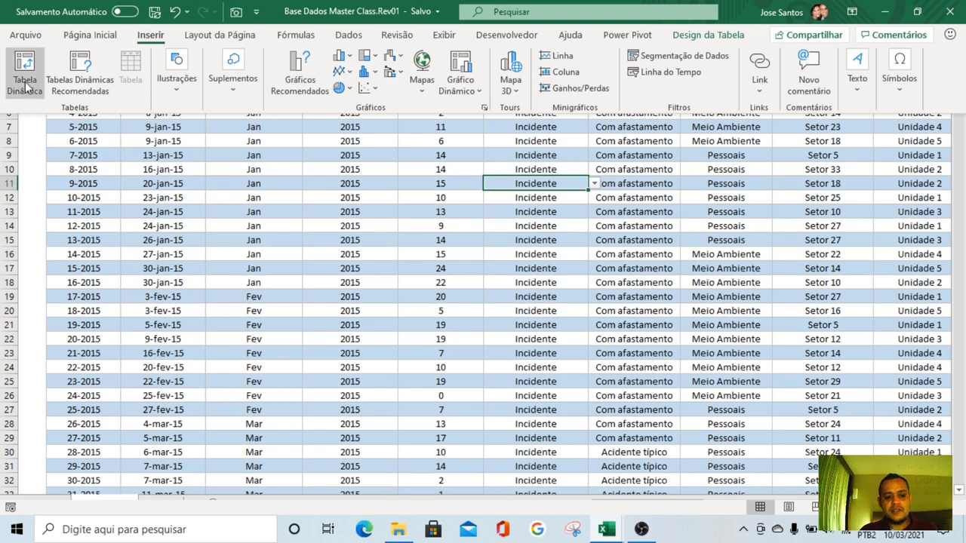
pyautogui.click(25, 85)
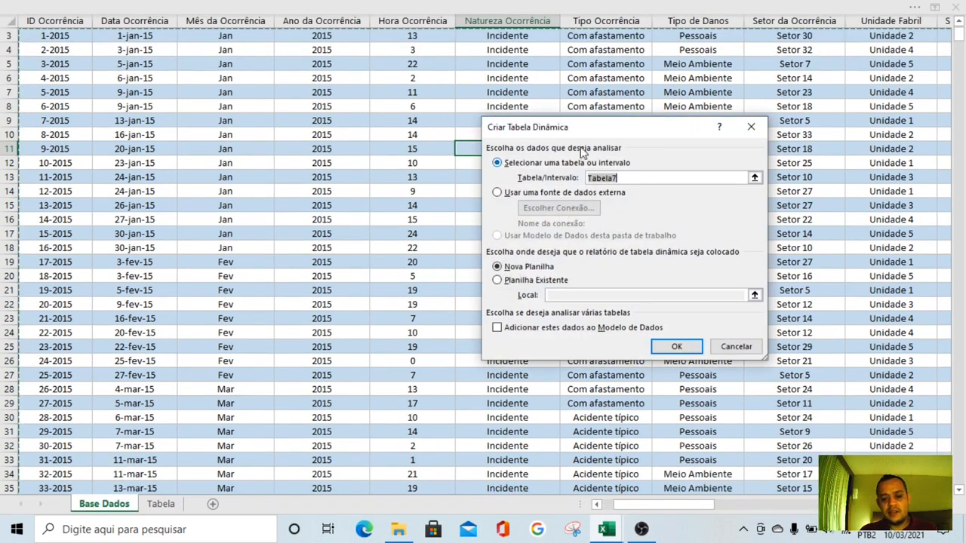
pyautogui.click(515, 281)
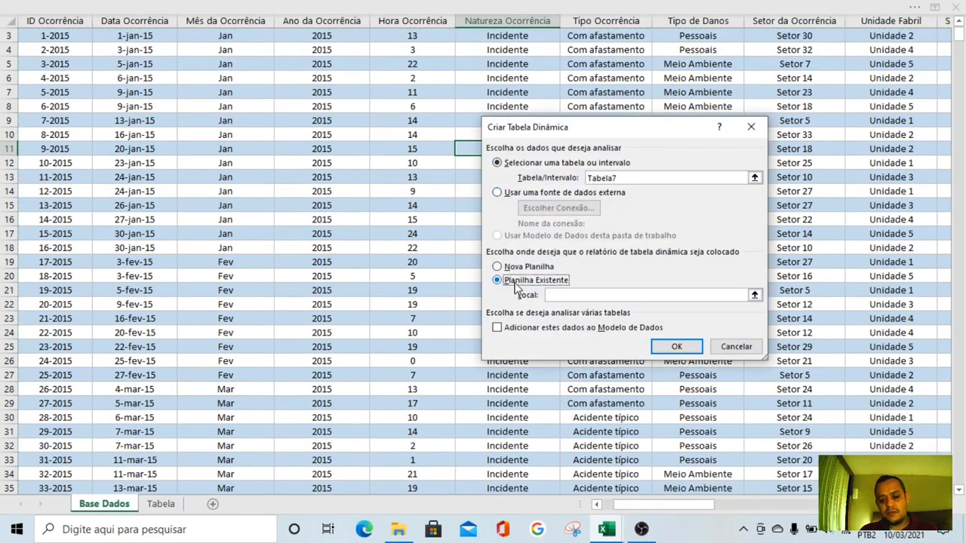
pyautogui.click(755, 295)
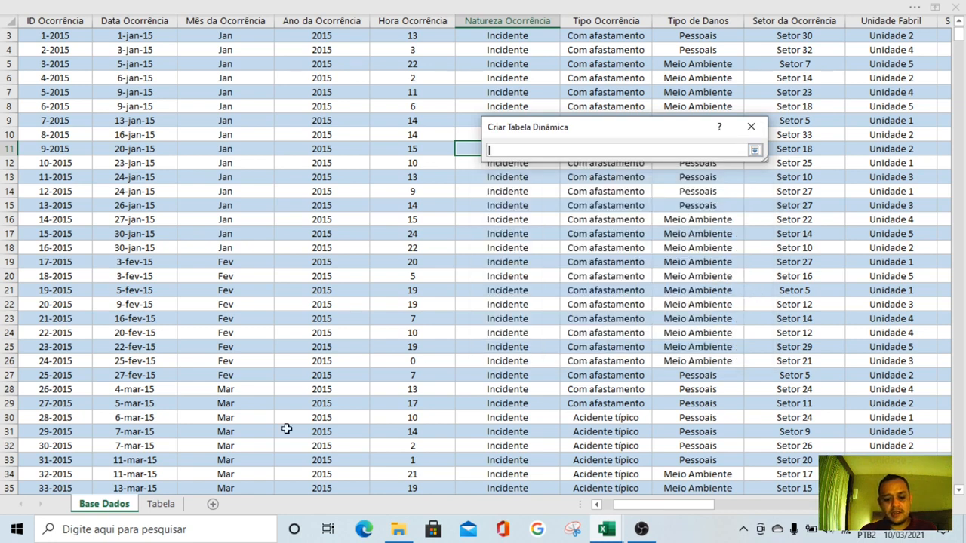
pyautogui.click(160, 504)
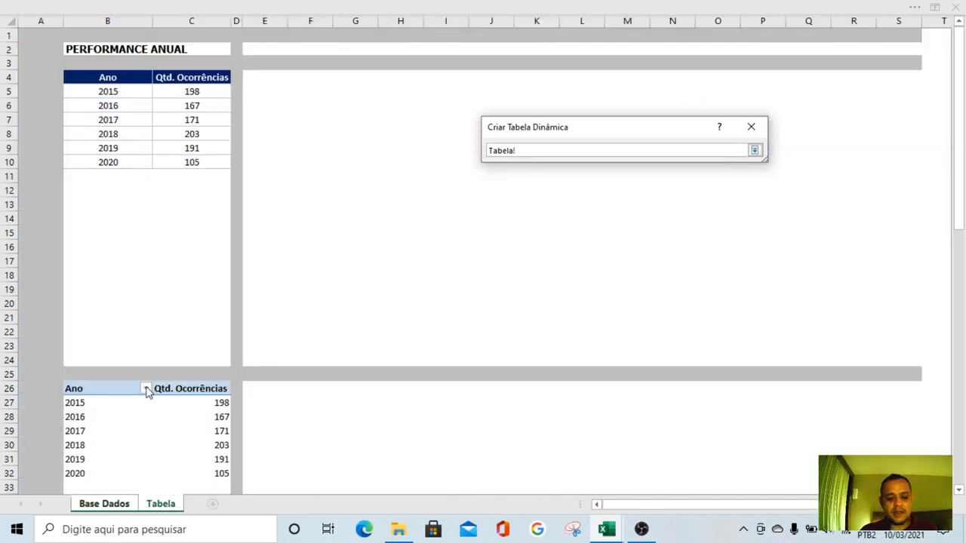
pyautogui.click(252, 388)
pyautogui.press('Return')
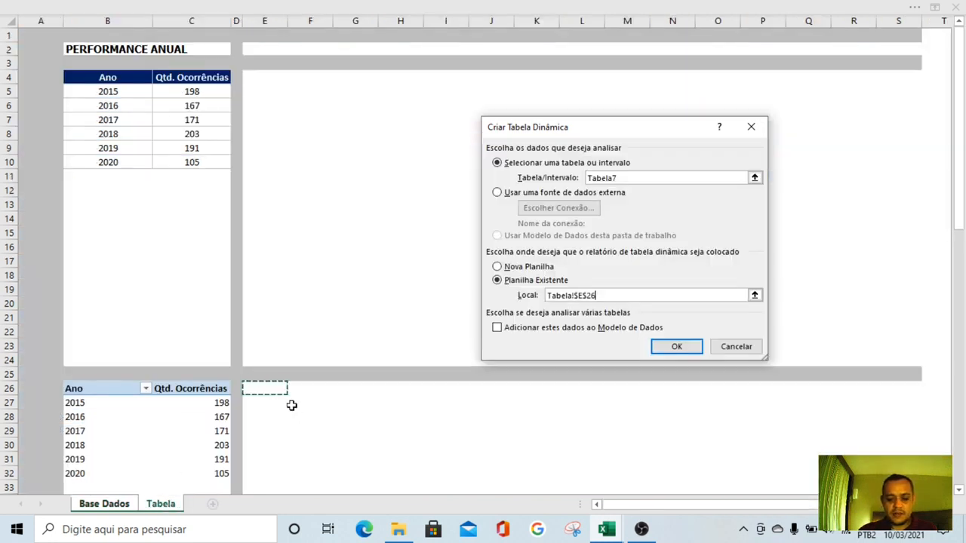
pyautogui.press('Return')
# Add Mês da Ocorrência to the new pivot table as both the row field and the counted value
pyautogui.scroll(-4, 418, 329)
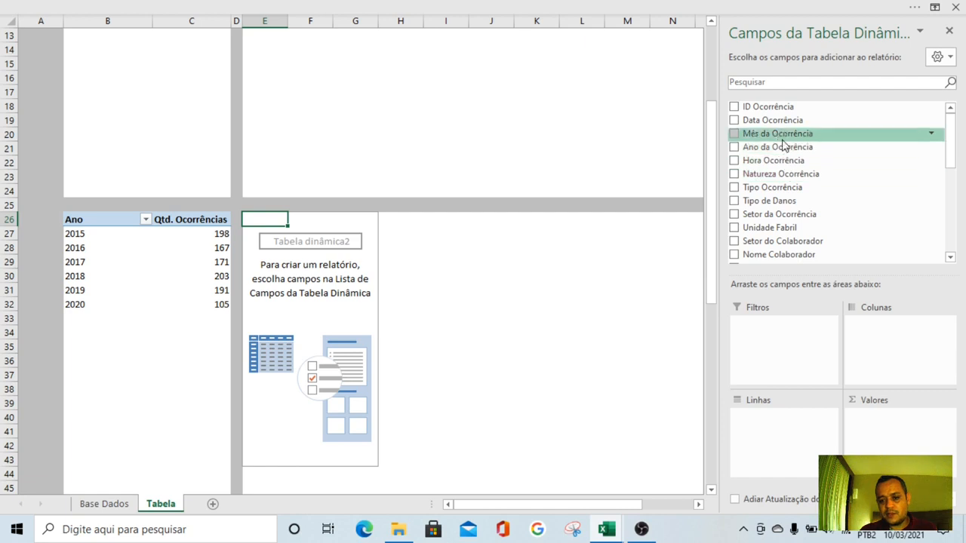
pyautogui.moveTo(781, 134); pyautogui.dragTo(792, 408)
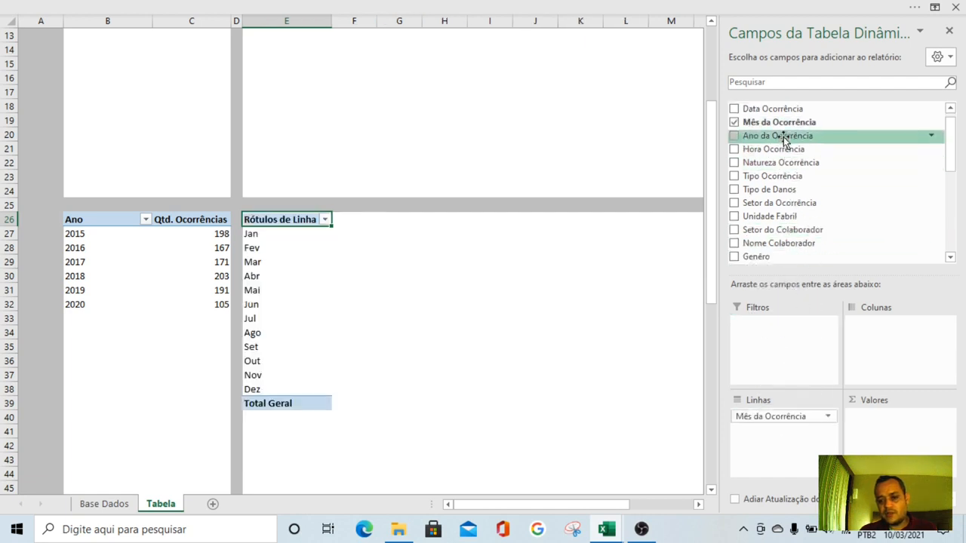
pyautogui.moveTo(777, 123); pyautogui.dragTo(883, 426)
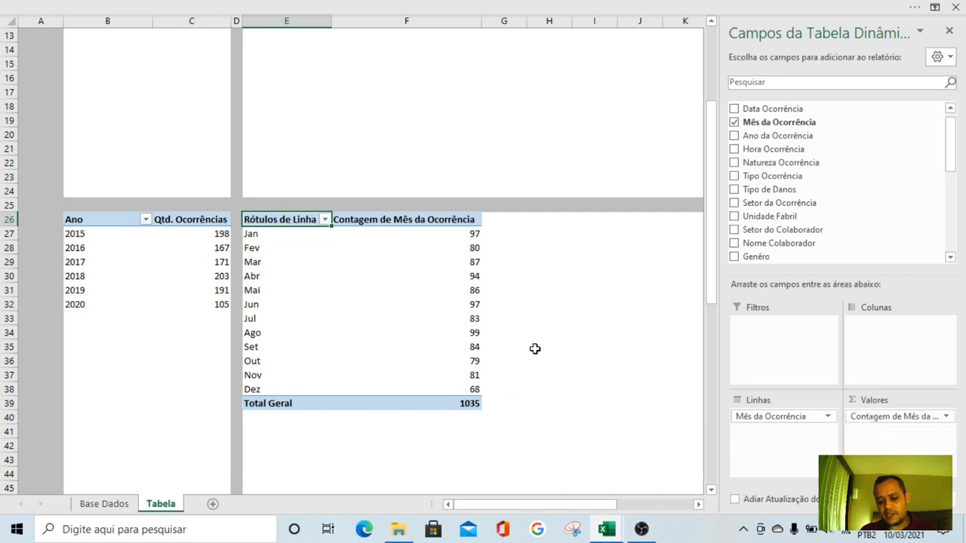
# Rename the monthly pivot table's headers in E26 and F26 to Mês and Qtd. Ocorrências
pyautogui.moveTo(470, 363)
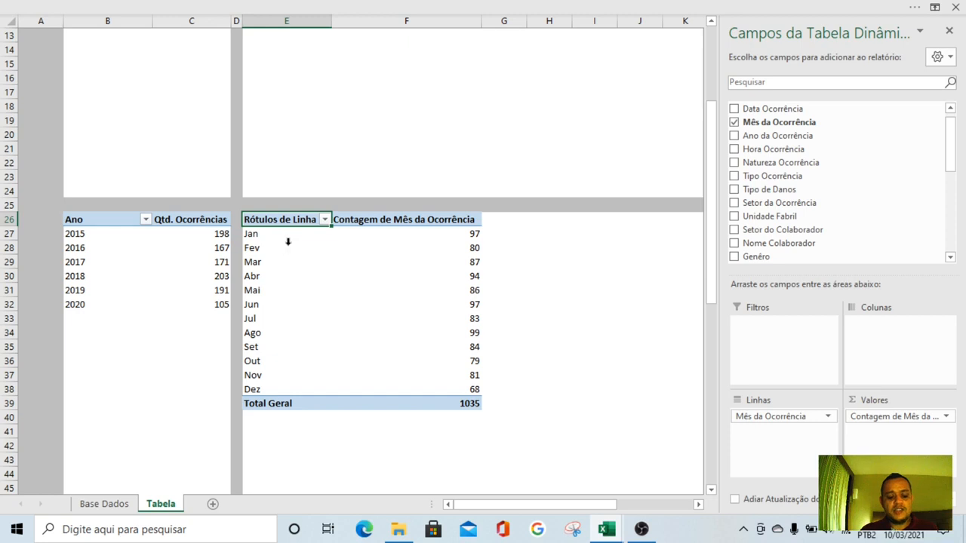
pyautogui.write('Mê')
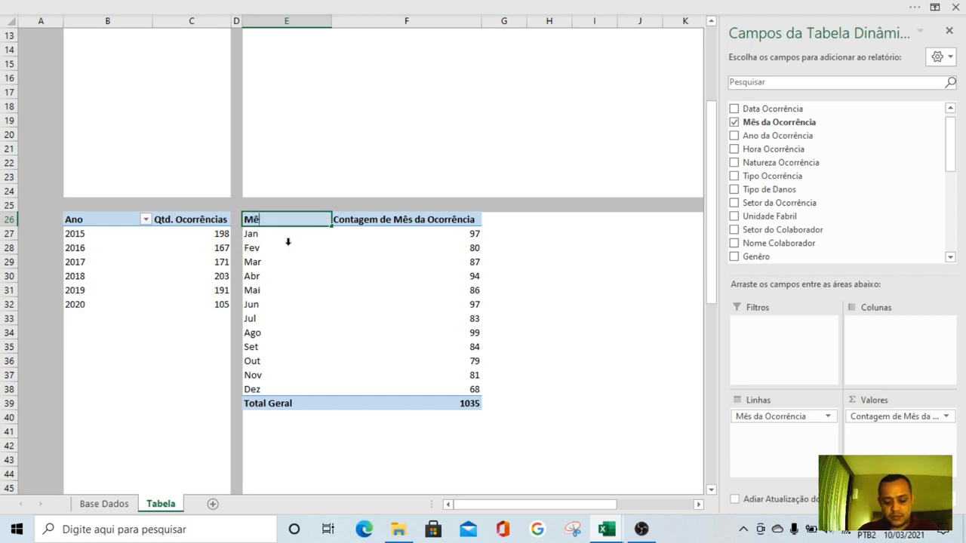
pyautogui.write('s')
pyautogui.press('Return')
pyautogui.press('Up')
pyautogui.press('Right')
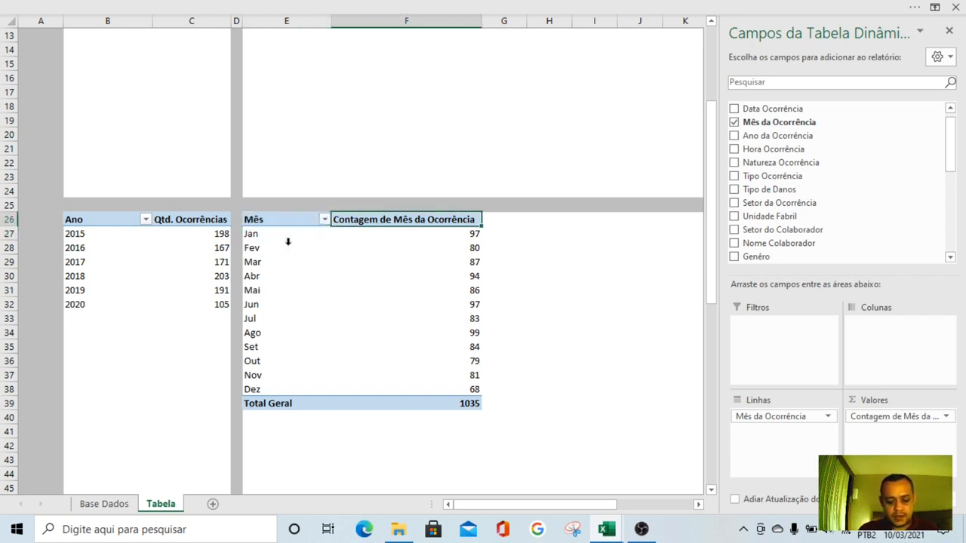
pyautogui.write('Qtd. Ocorrências')
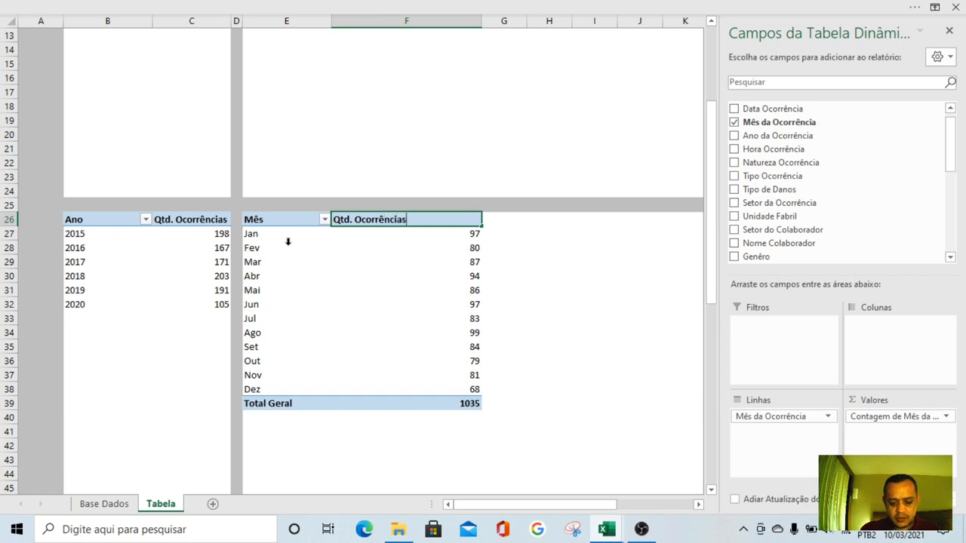
pyautogui.press('Return')
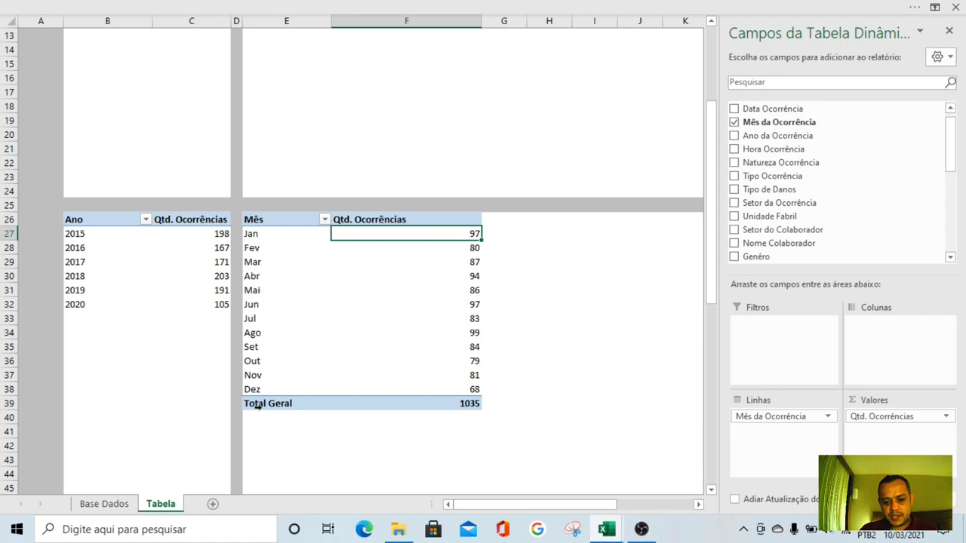
# Turn off the grand totals for both rows and columns in the monthly pivot table
pyautogui.click(297, 219)
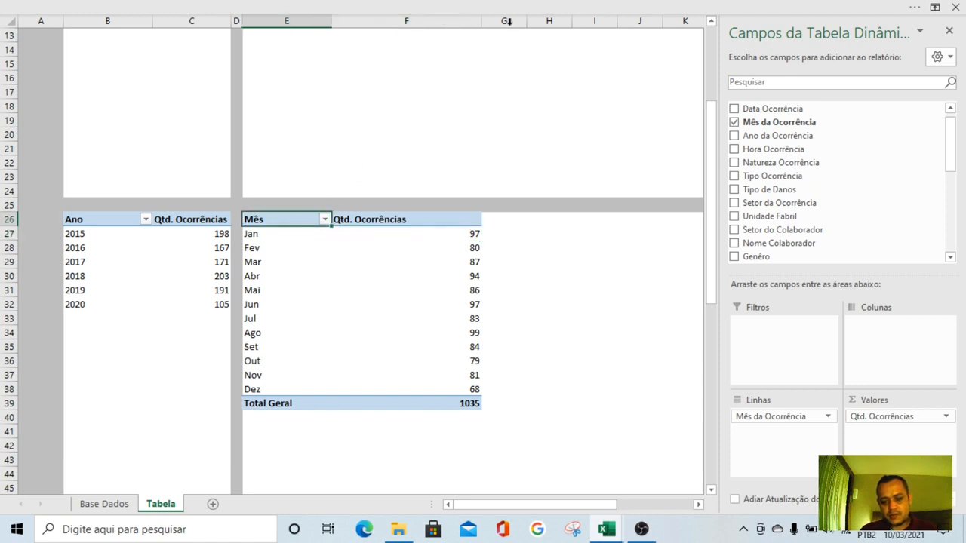
pyautogui.click(486, 7)
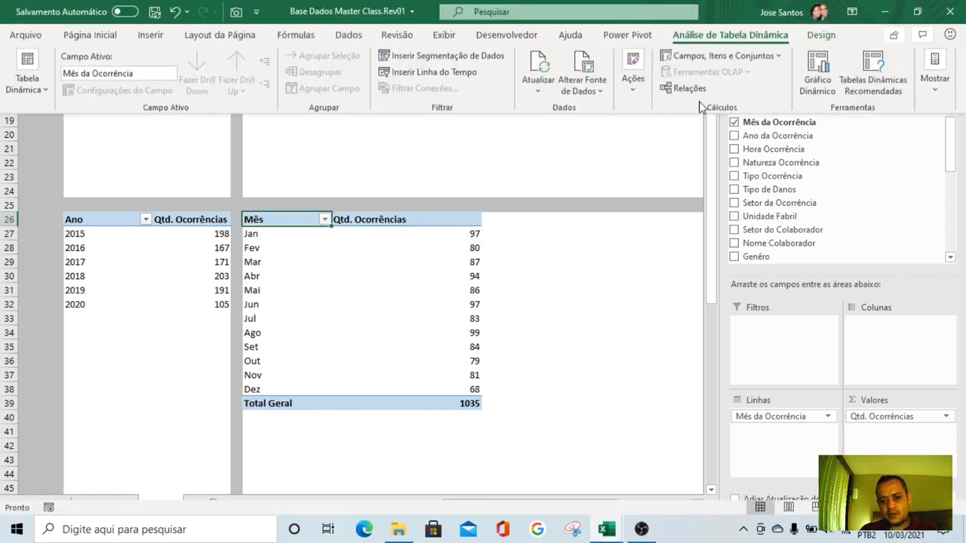
pyautogui.click(834, 36)
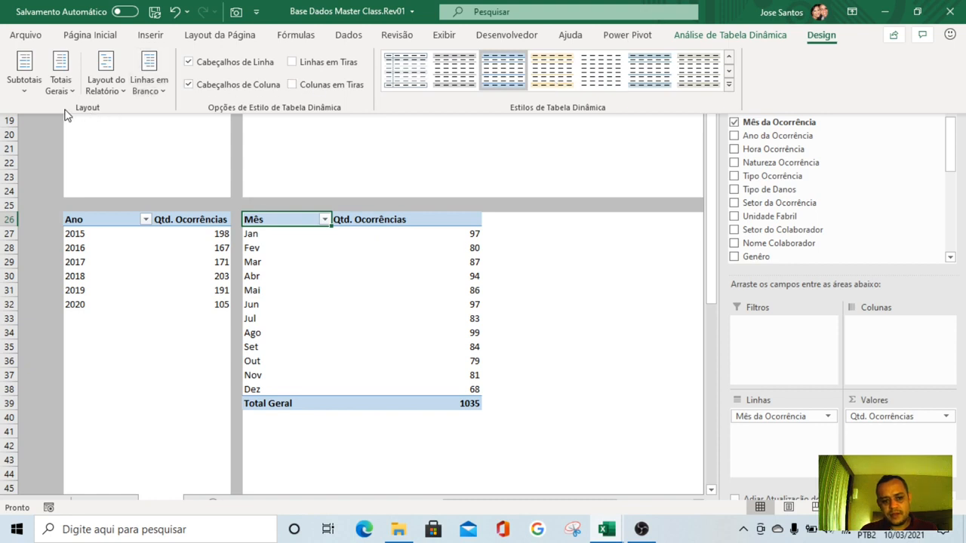
pyautogui.click(60, 79)
pyautogui.click(121, 119)
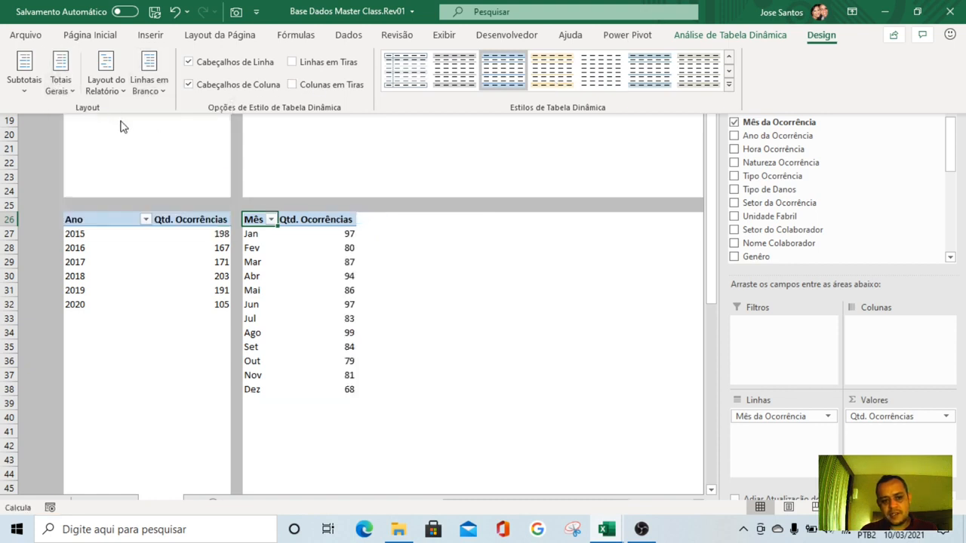
pyautogui.click(466, 286)
pyautogui.click(453, 288)
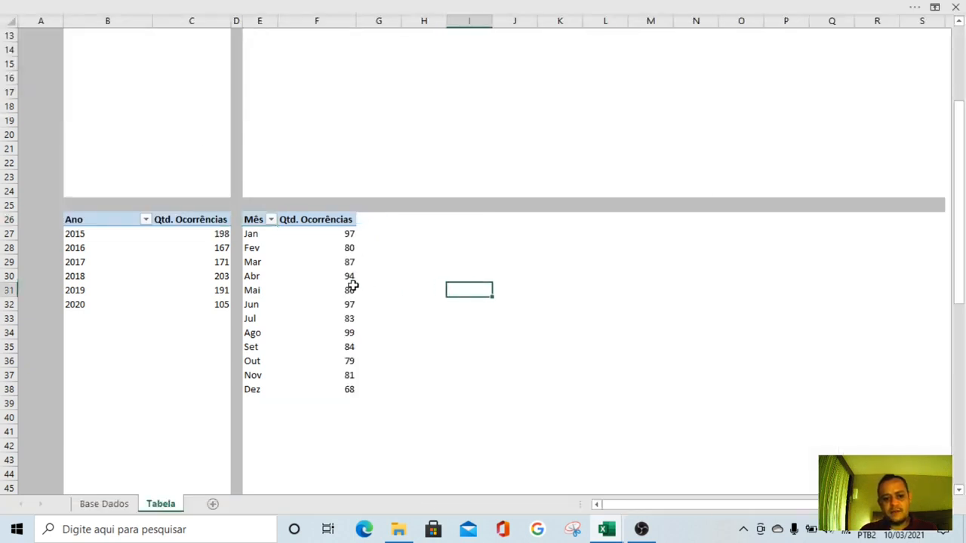
# Name the monthly pivot table PERFORMANCE MENSAL and disable automatic column width adjustment on update, copying the name before applying
pyautogui.scroll(1, 353, 281)
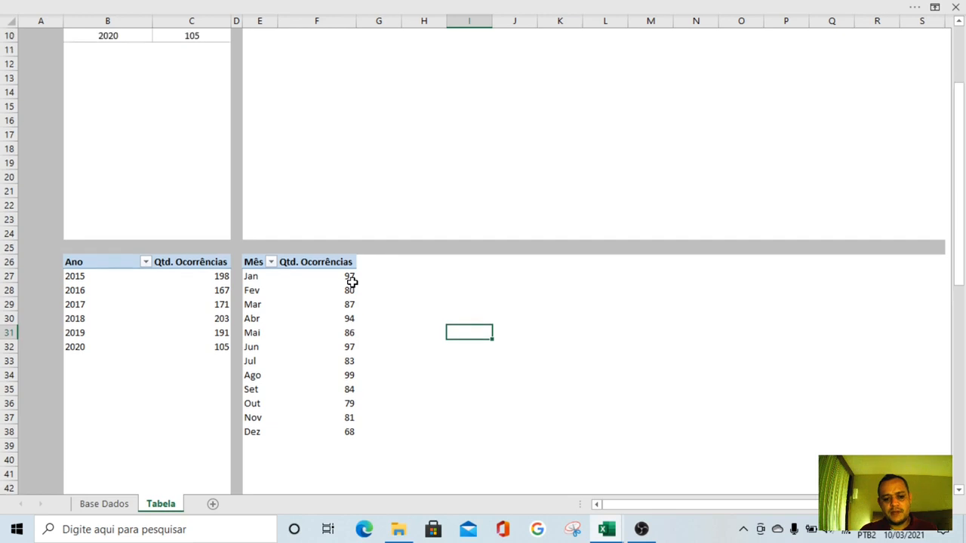
pyautogui.rightClick(289, 264)
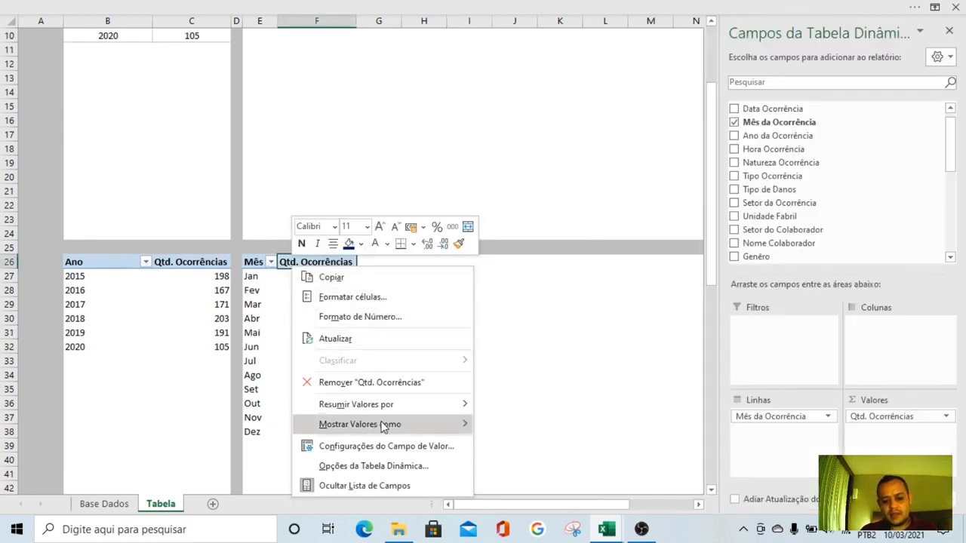
pyautogui.click(383, 468)
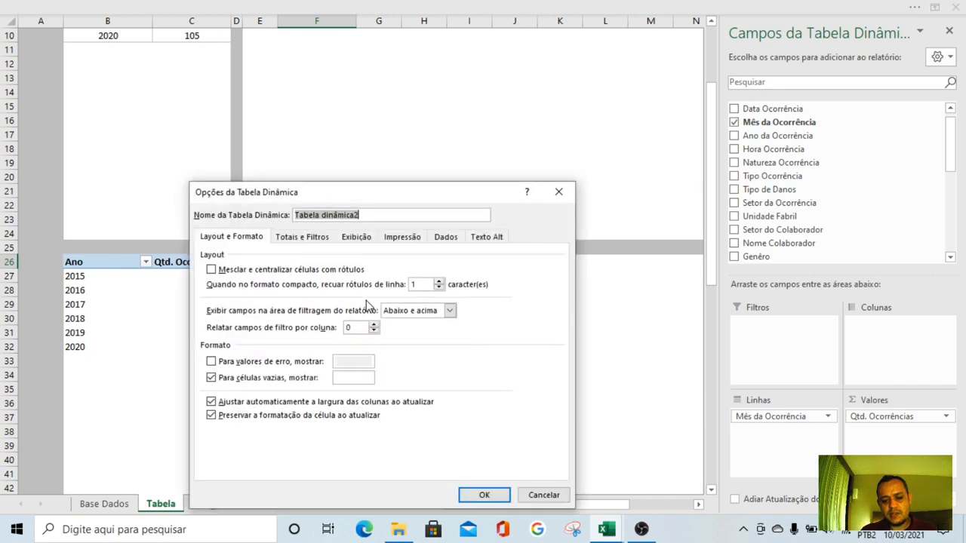
pyautogui.write('PERFORMANCE MENSAL')
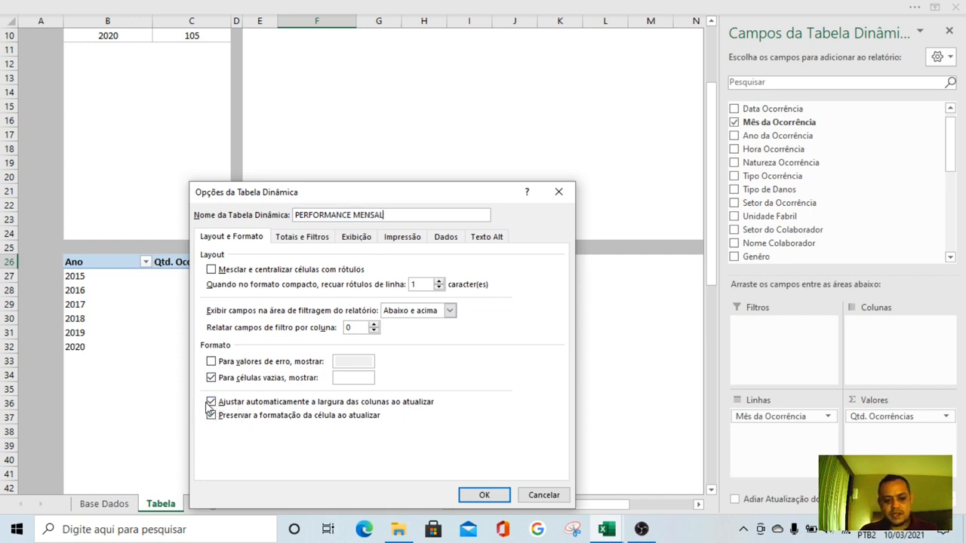
pyautogui.click(211, 403)
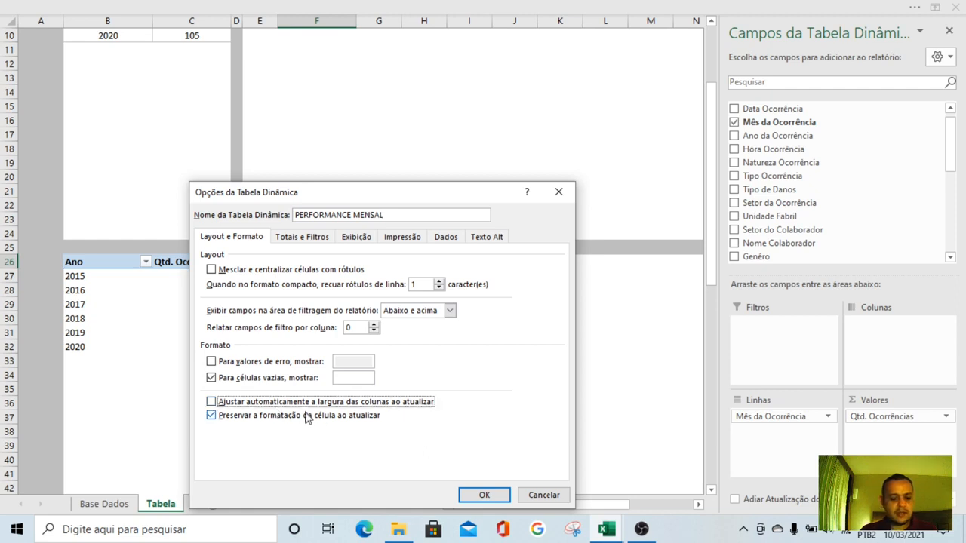
pyautogui.moveTo(388, 215); pyautogui.dragTo(280, 223)
pyautogui.hotkey('ctrl', 'c')
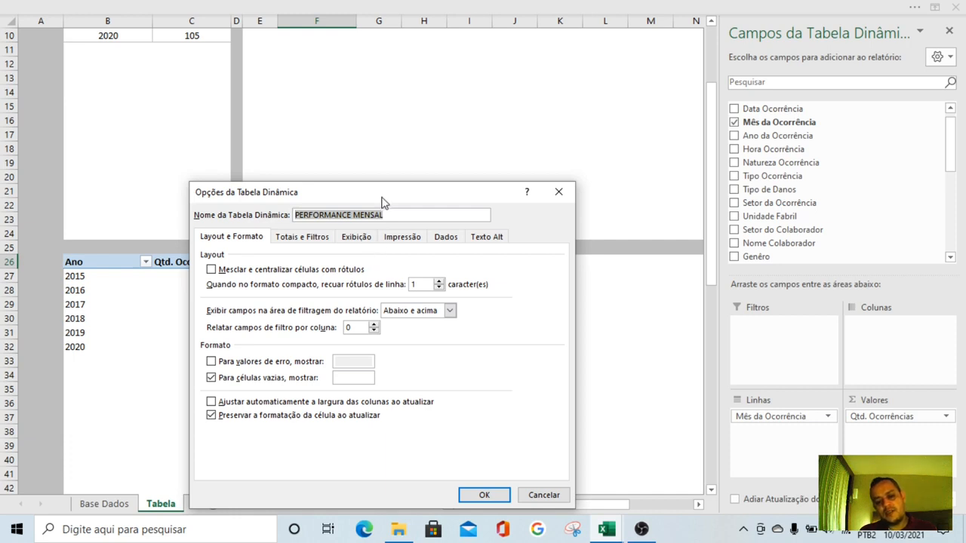
pyautogui.click(486, 498)
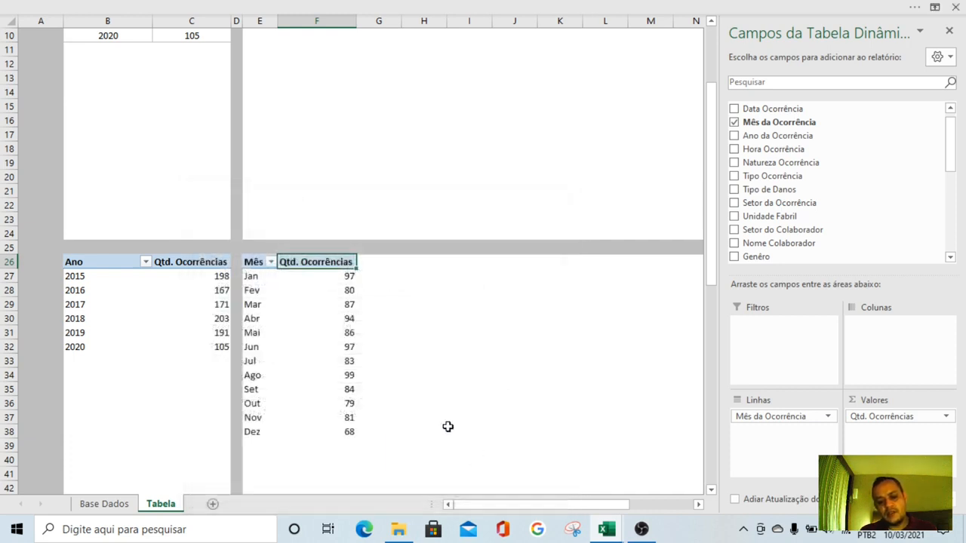
# Paste PERFORMANCE MENSAL as the monthly section's title in cell E2
pyautogui.scroll(3, 407, 313)
pyautogui.click(256, 52)
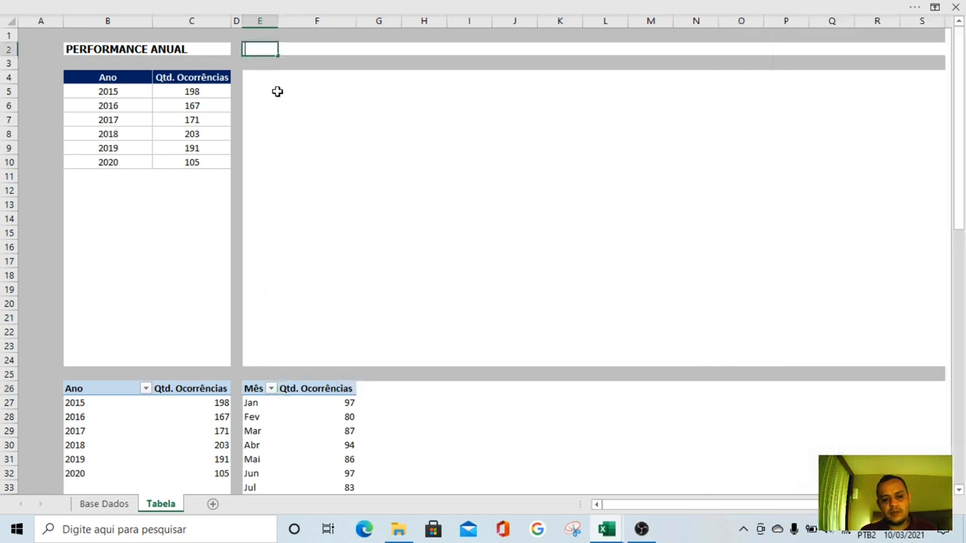
pyautogui.hotkey('ctrl', 'v')
pyautogui.press('Return')
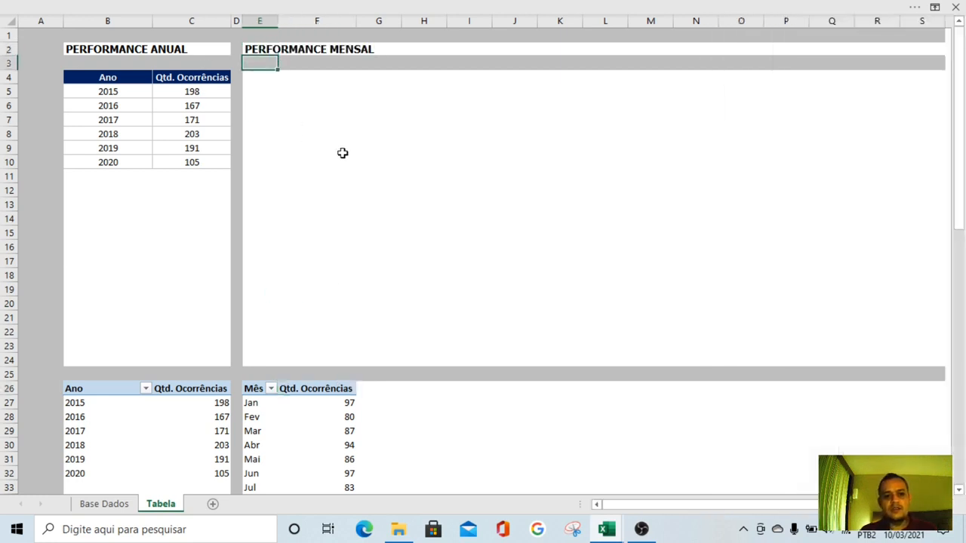
pyautogui.click(377, 158)
# Copy the annual table's header cells B4:C4 to E4:F4 and change the header in E4 to Mês
pyautogui.scroll(-1, 406, 193)
pyautogui.scroll(-1, 369, 419)
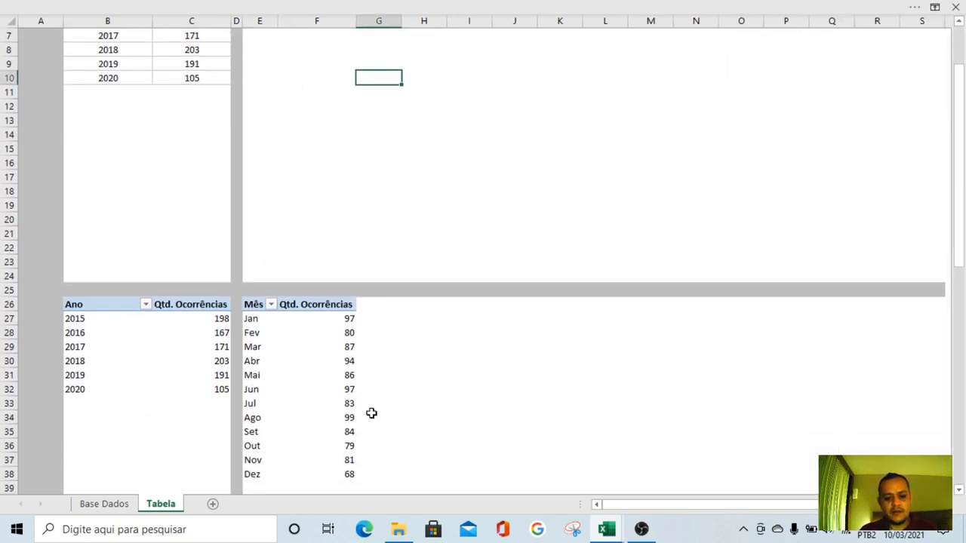
pyautogui.scroll(2, 371, 412)
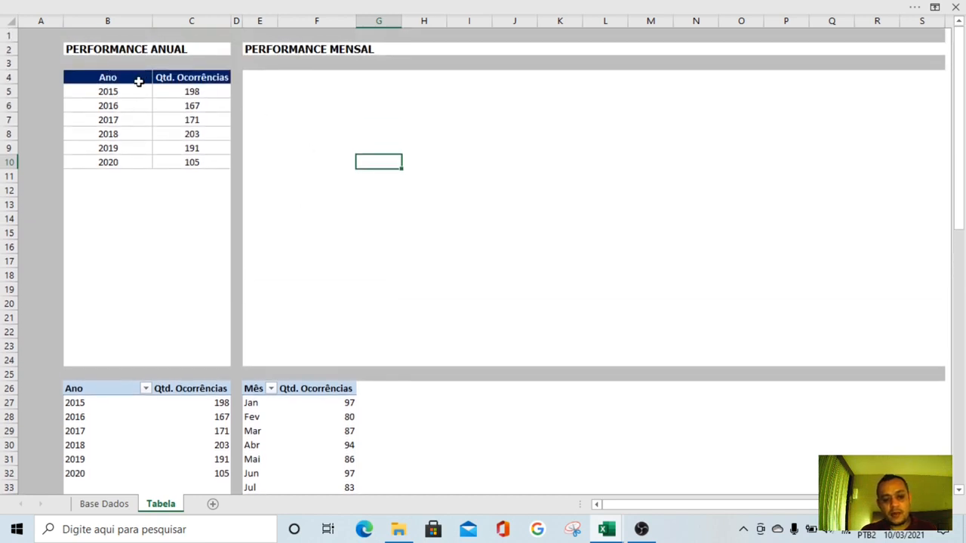
pyautogui.moveTo(136, 78); pyautogui.dragTo(200, 80)
pyautogui.hotkey('ctrl', 'c')
pyautogui.click(257, 82)
pyautogui.hotkey('ctrl', 'v')
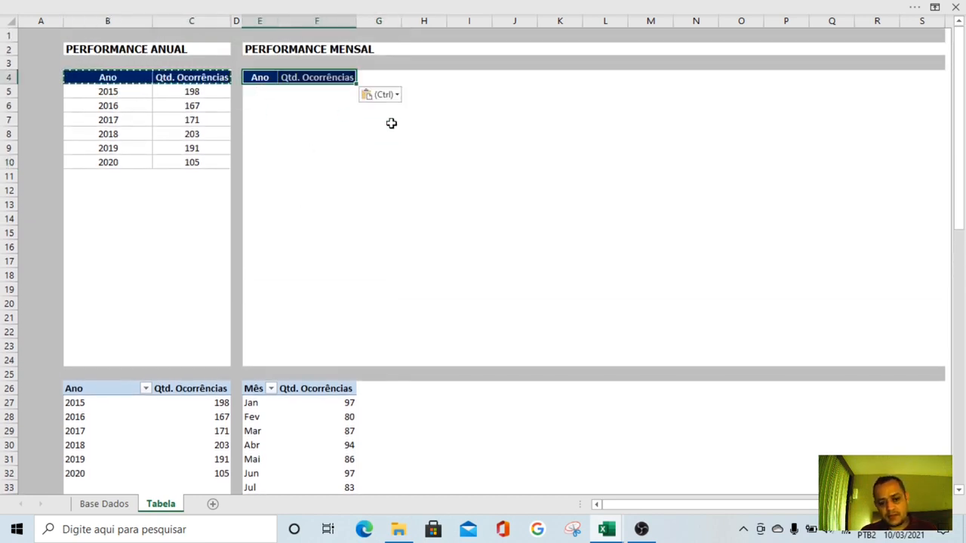
pyautogui.click(390, 120)
pyautogui.press('Escape')
pyautogui.click(260, 78)
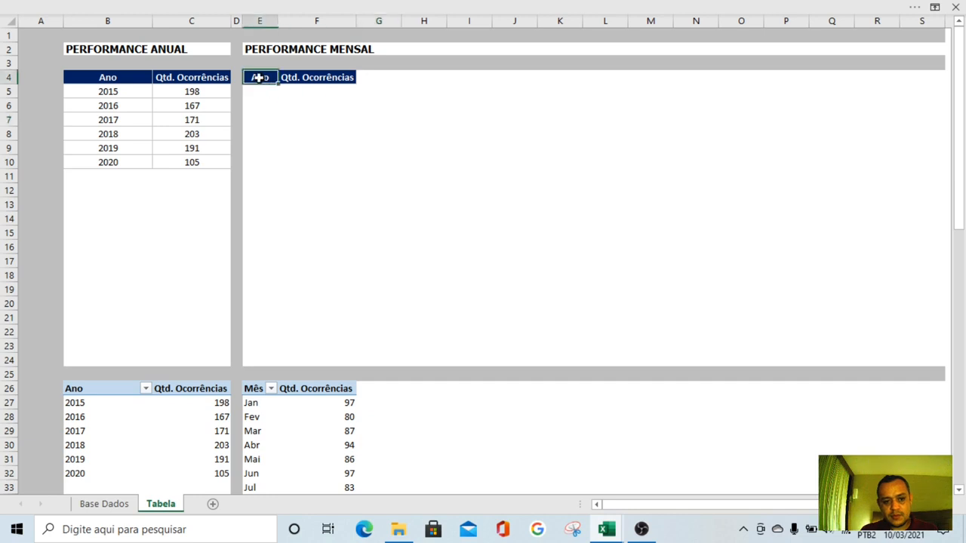
pyautogui.write('Mês')
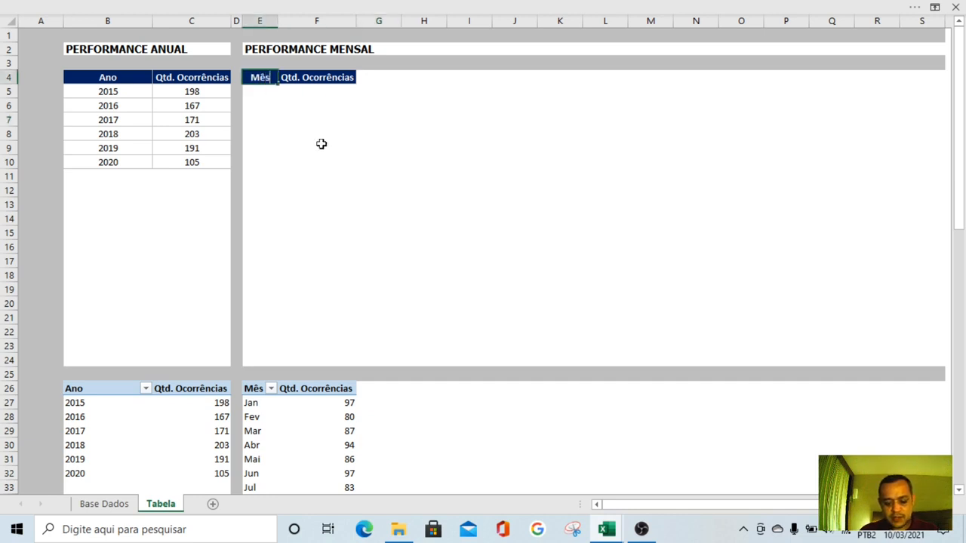
pyautogui.press('Return')
# Widen columns E and F slightly so the monthly table's headers have more room
pyautogui.click(344, 139)
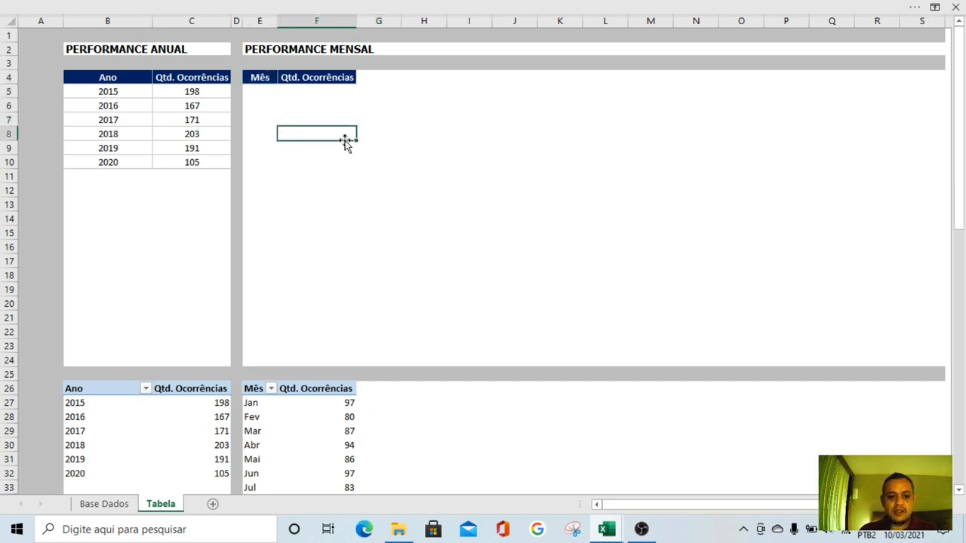
pyautogui.moveTo(353, 27); pyautogui.dragTo(362, 27)
pyautogui.doubleClick(277, 22)
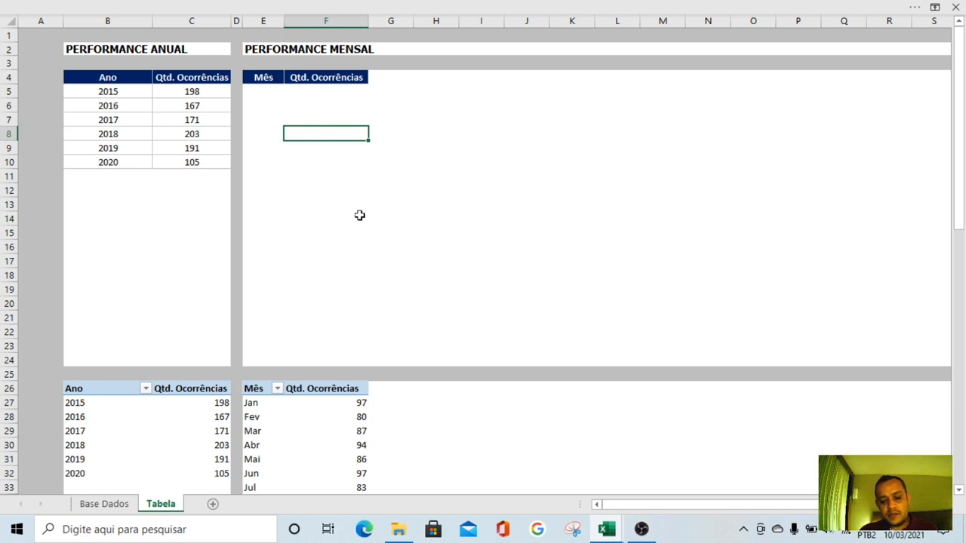
# Review the =B27 link in B5 and compare the annual table's year cells with the year and month labels of the pivot tables
pyautogui.click(130, 91)
pyautogui.write('=B27')
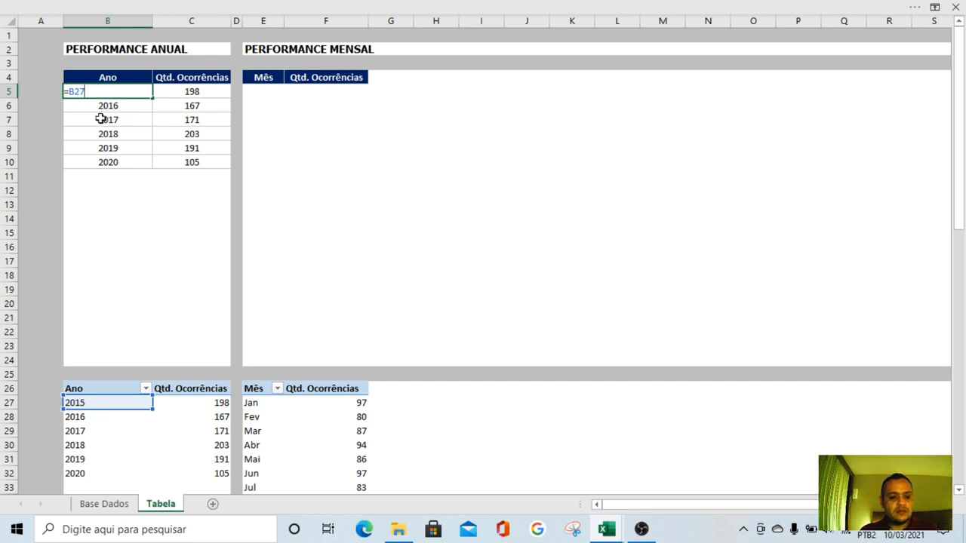
pyautogui.hotkey('ctrl', 'Return')
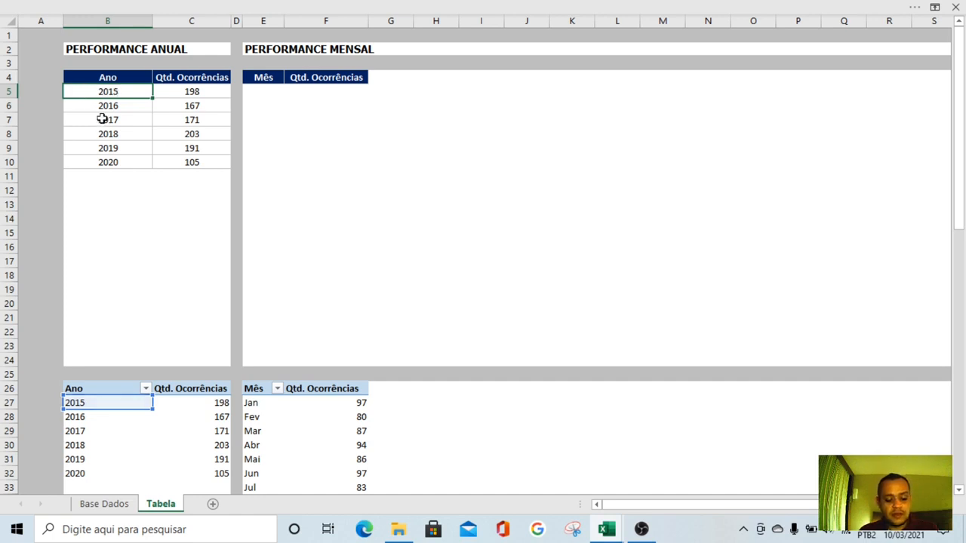
pyautogui.click(258, 92)
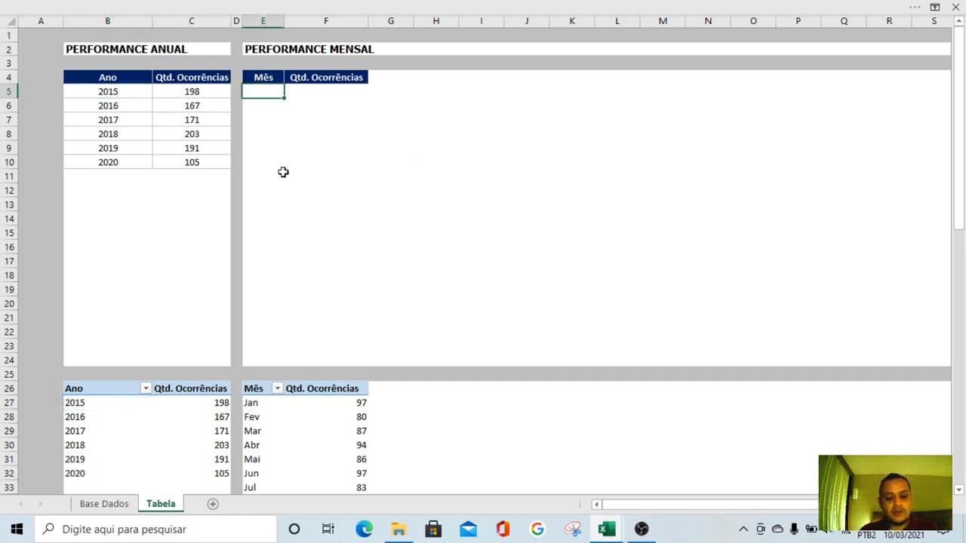
pyautogui.scroll(-3, 285, 194)
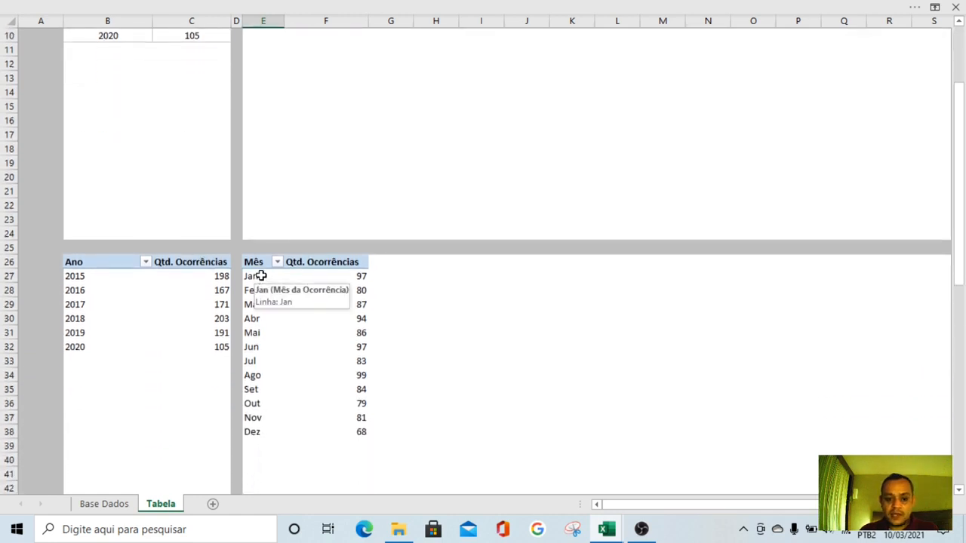
pyautogui.moveTo(259, 276); pyautogui.dragTo(246, 431)
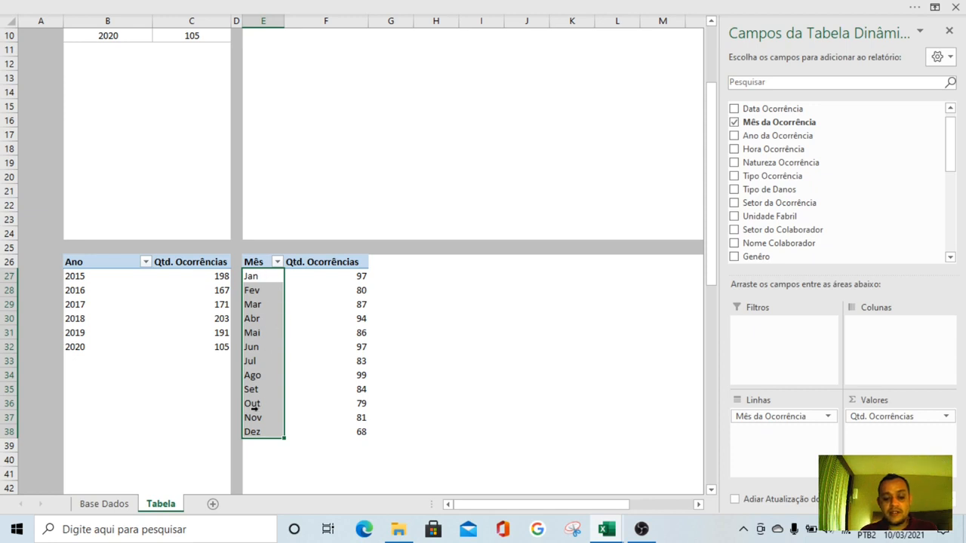
pyautogui.moveTo(94, 277); pyautogui.dragTo(89, 345)
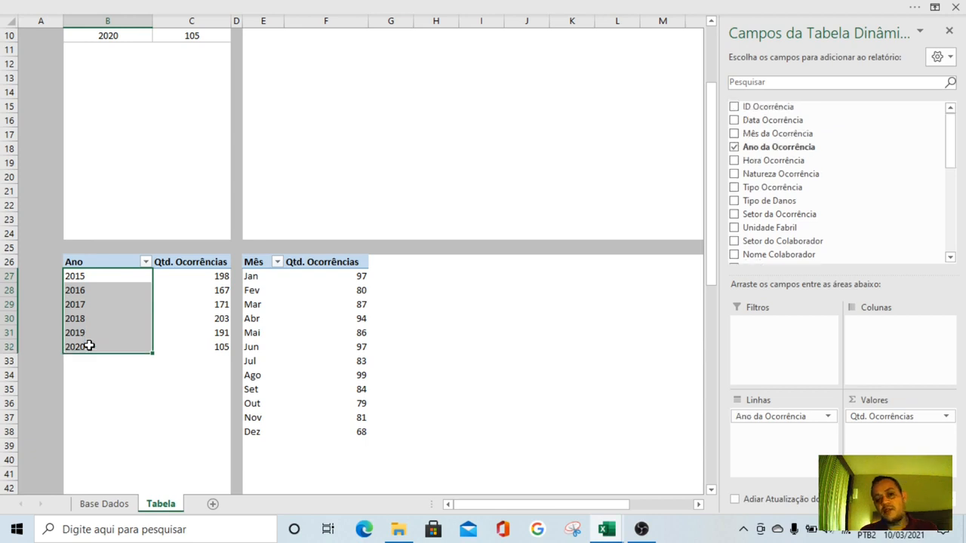
pyautogui.scroll(3, 90, 341)
pyautogui.moveTo(118, 90); pyautogui.dragTo(108, 160)
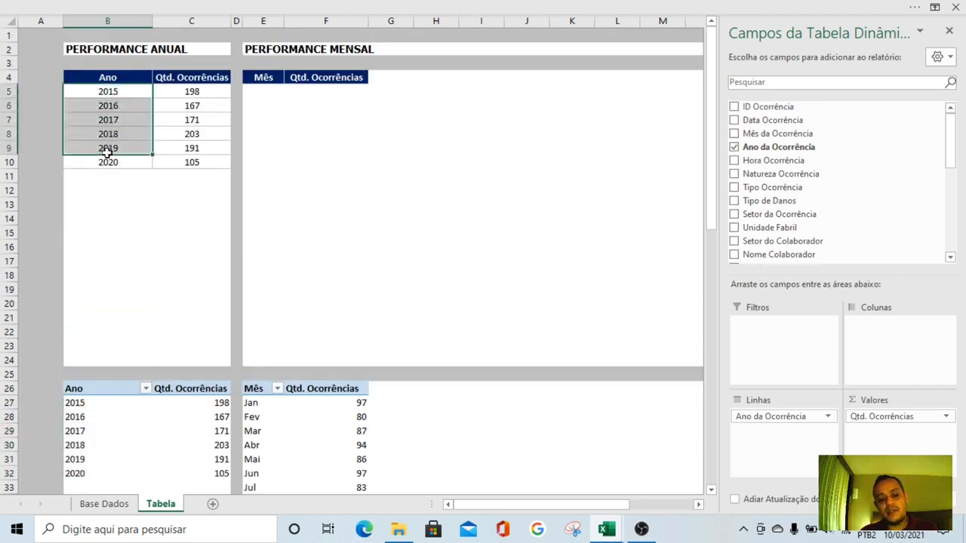
# Copy the month labels Jan to Dez from E27:E38 of the pivot table into the monthly table starting at E5
pyautogui.scroll(-3, 294, 301)
pyautogui.moveTo(262, 279); pyautogui.dragTo(245, 417)
pyautogui.hotkey('ctrl', 'c')
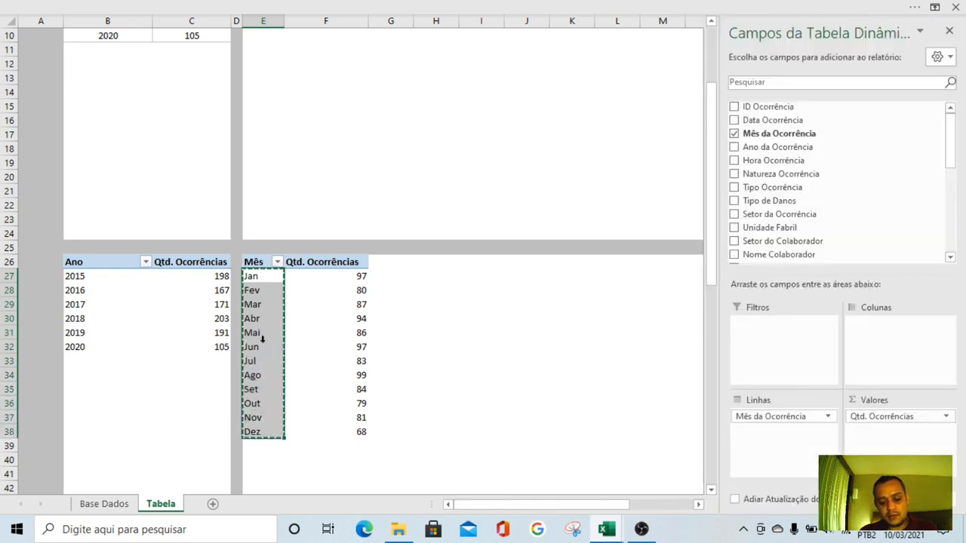
pyautogui.scroll(3, 262, 338)
pyautogui.click(263, 92)
pyautogui.hotkey('ctrl', 'v')
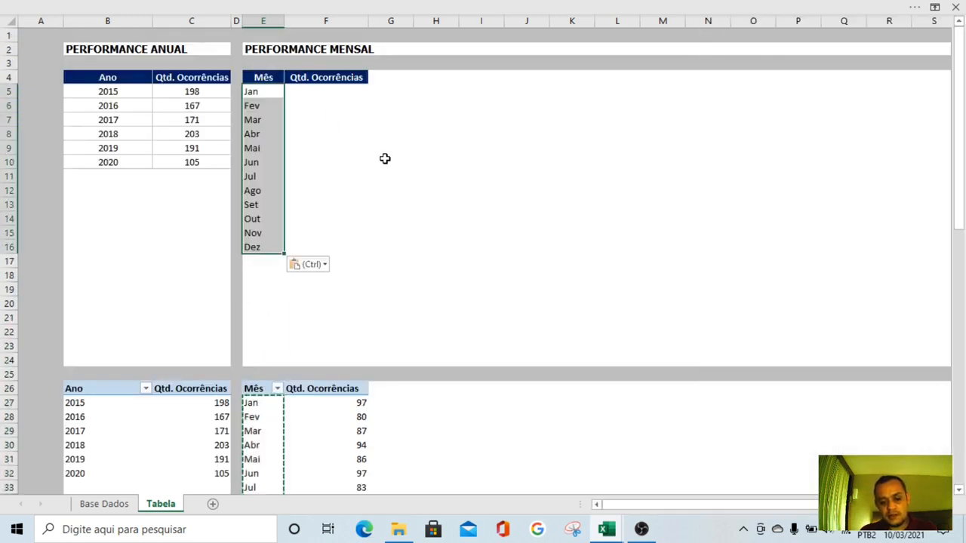
pyautogui.click(399, 179)
pyautogui.click(269, 96)
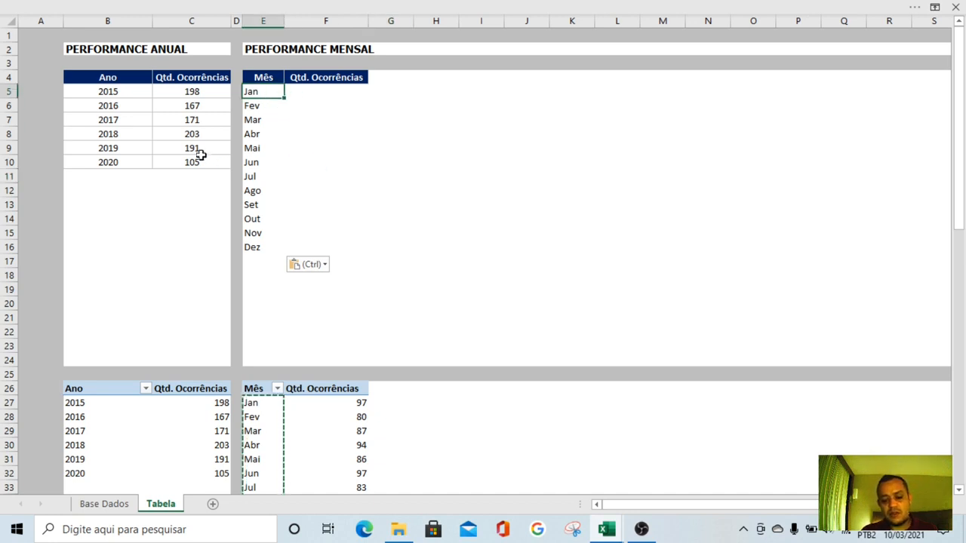
# Fill the monthly Qtd. Ocorrências column F5:F16 by copying the formula and formatting from C5
pyautogui.click(316, 89)
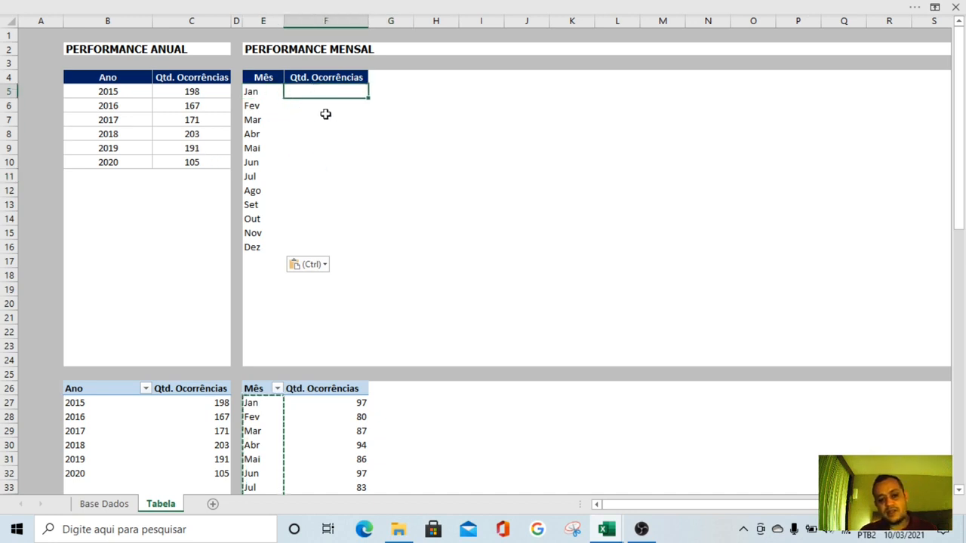
pyautogui.click(204, 94)
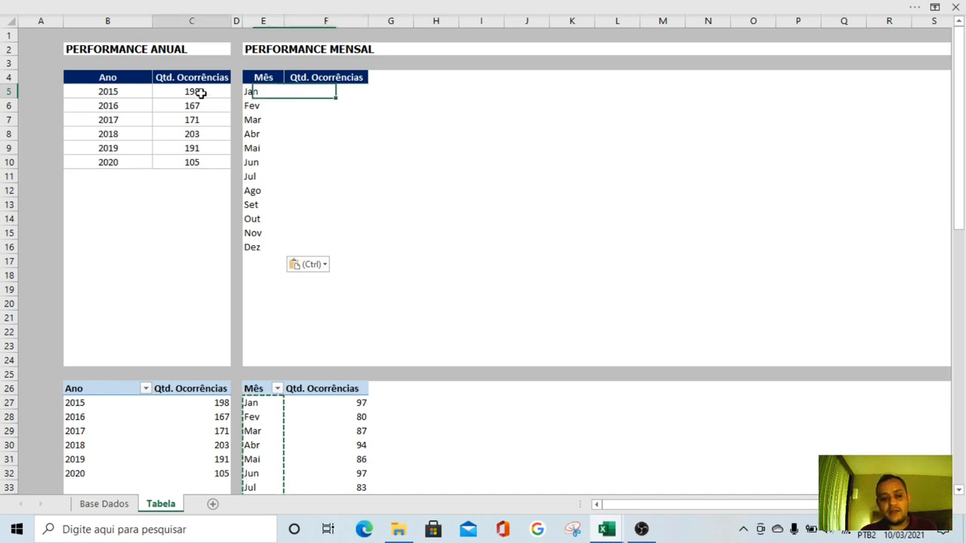
pyautogui.hotkey('ctrl', 'c')
pyautogui.click(333, 95)
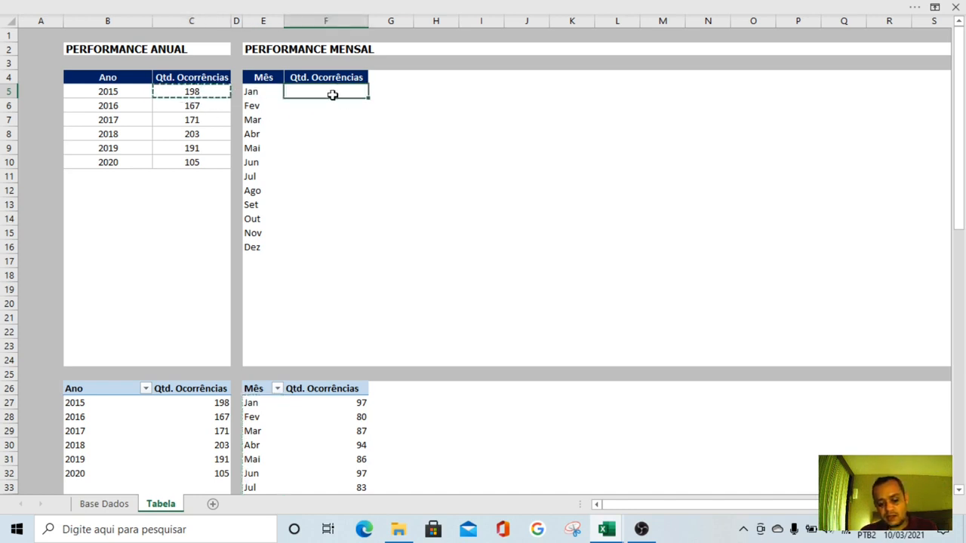
pyautogui.hotkey('ctrl', 'v')
pyautogui.moveTo(326, 104); pyautogui.dragTo(302, 241)
pyautogui.hotkey('ctrl', 'v')
pyautogui.click(462, 203)
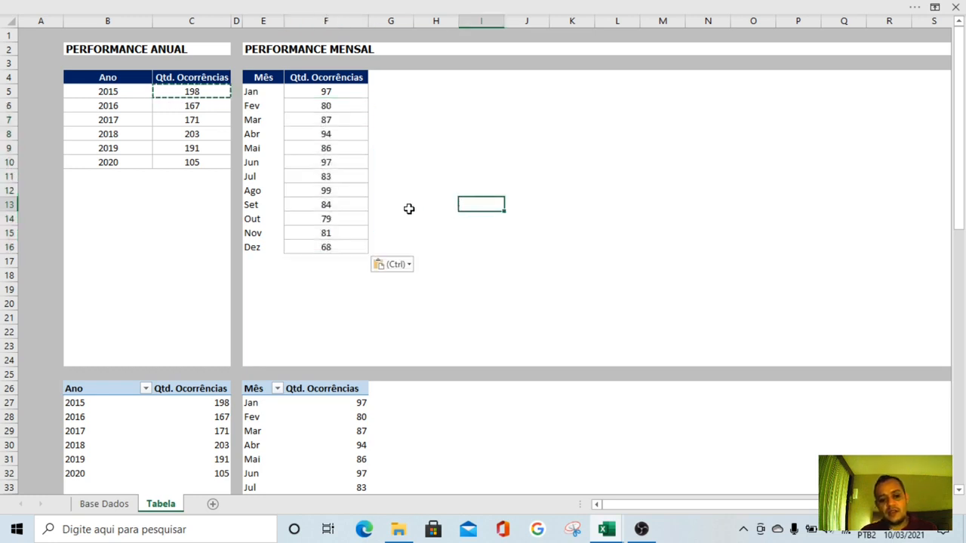
# Insert an Ano da Ocorrência slicer for the monthly pivot table
pyautogui.press('Escape')
pyautogui.scroll(-2, 379, 230)
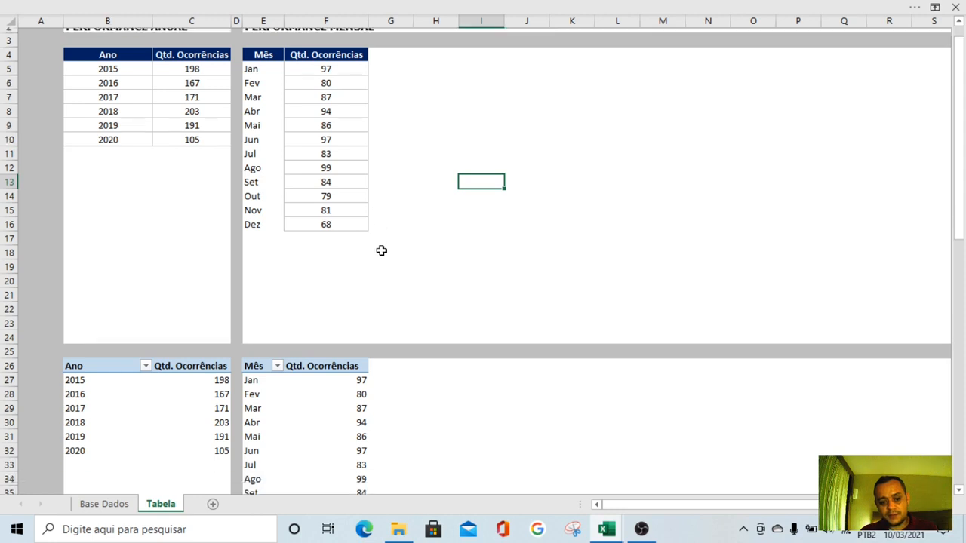
pyautogui.click(258, 304)
pyautogui.click(465, 6)
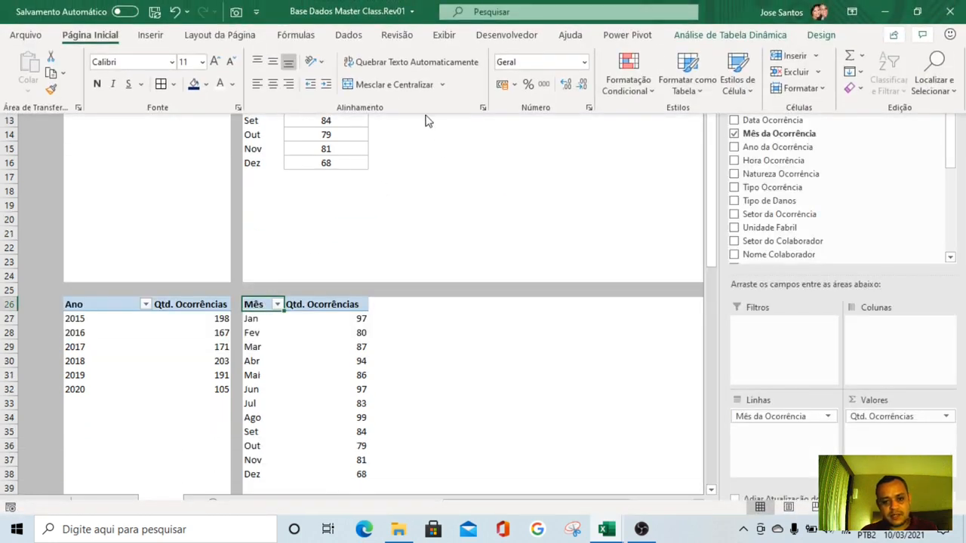
pyautogui.click(149, 35)
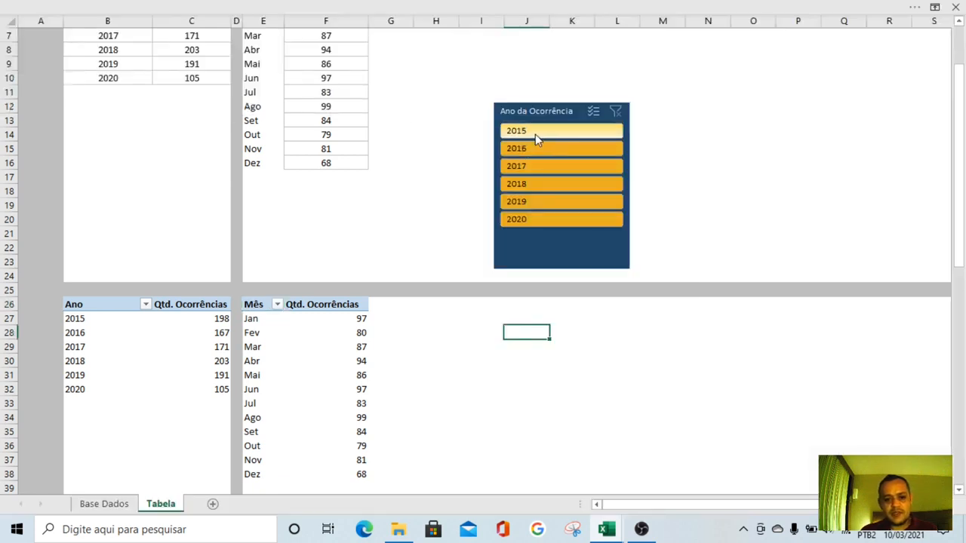
# Filter the monthly pivot table by each single year in the slicer, from 2015 through 2020
pyautogui.click(535, 134)
pyautogui.click(535, 149)
pyautogui.click(531, 167)
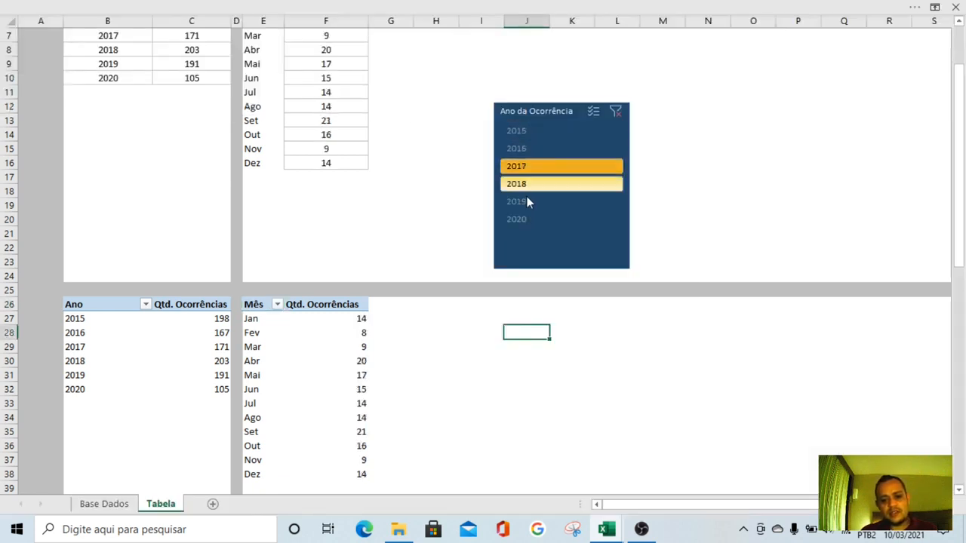
pyautogui.click(528, 184)
pyautogui.click(529, 202)
pyautogui.click(528, 220)
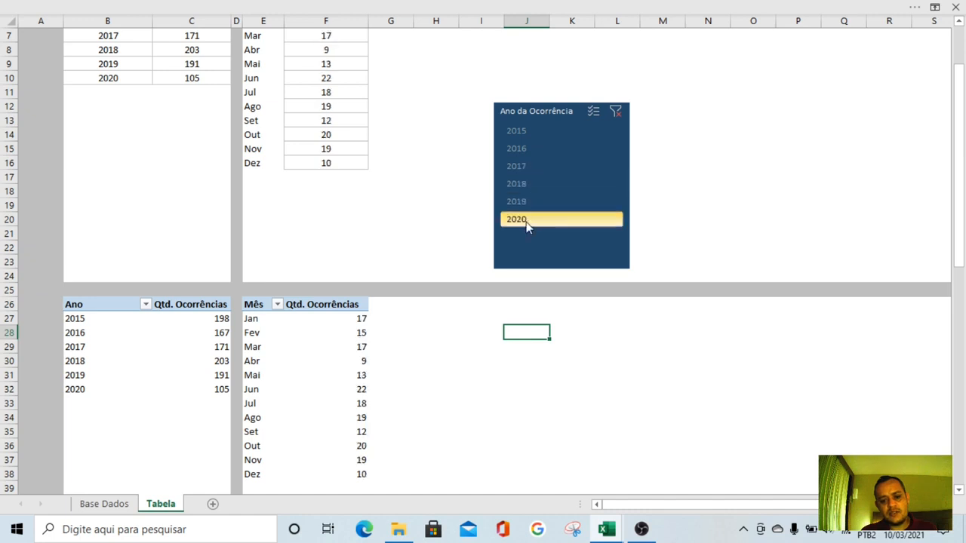
# Compare the end of the filtered monthly pivot table with the Out, Nov and Dez rows of the monthly table
pyautogui.moveTo(251, 442); pyautogui.dragTo(319, 475)
pyautogui.click(249, 431)
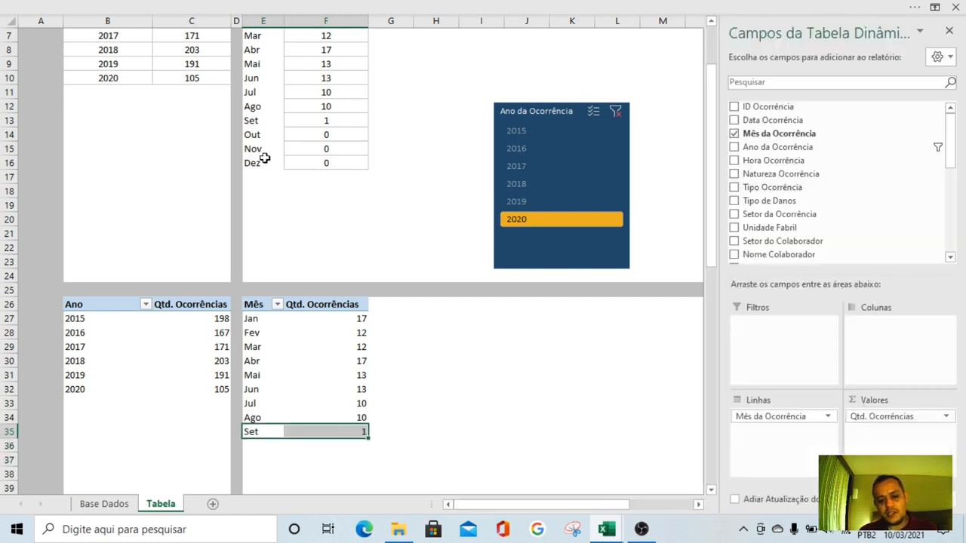
pyautogui.moveTo(249, 148)
pyautogui.mouseDown()
pyautogui.moveTo(249, 162)
pyautogui.moveTo(249, 140)
pyautogui.moveTo(249, 162)
pyautogui.mouseUp()
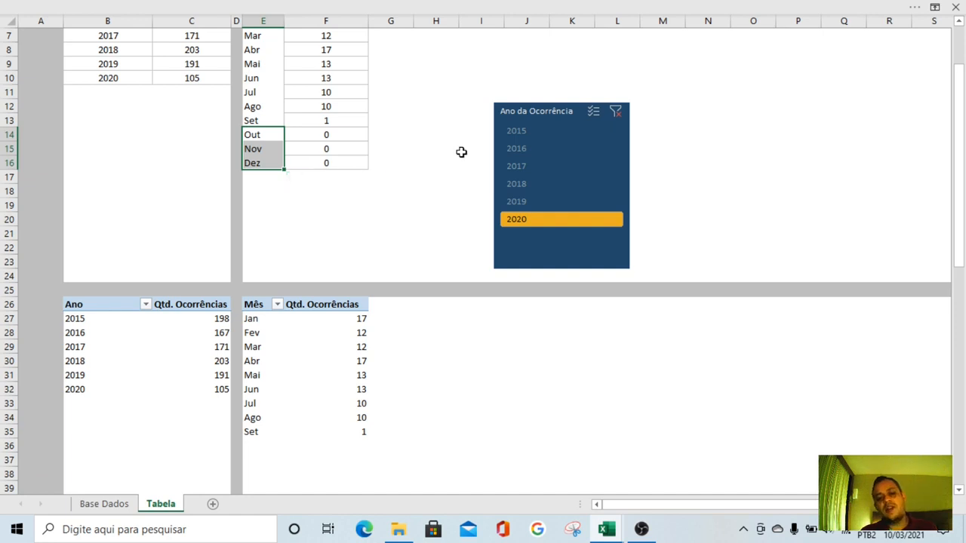
# Delete the Ano da Ocorrência slicer from the sheet
pyautogui.scroll(2, 461, 152)
pyautogui.click(570, 197)
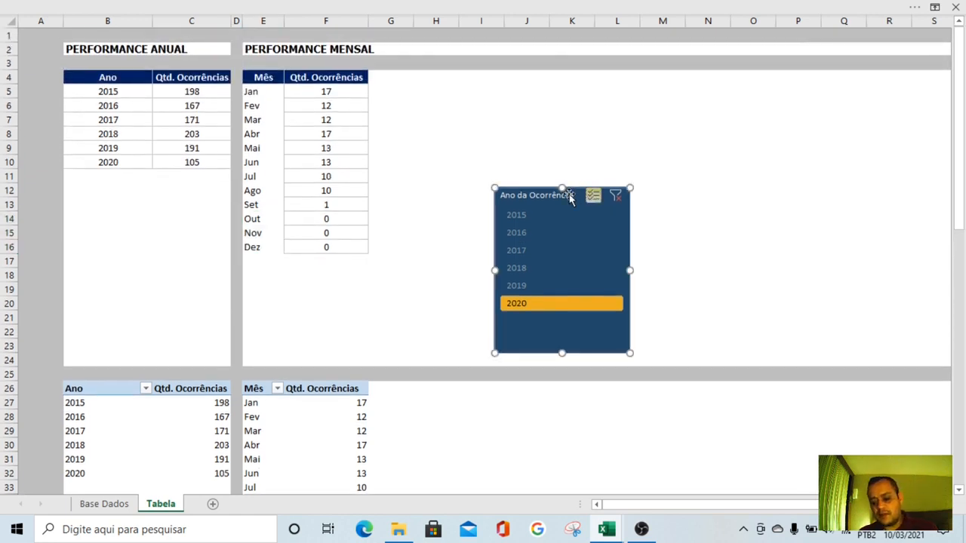
pyautogui.press('Delete')
pyautogui.click(513, 235)
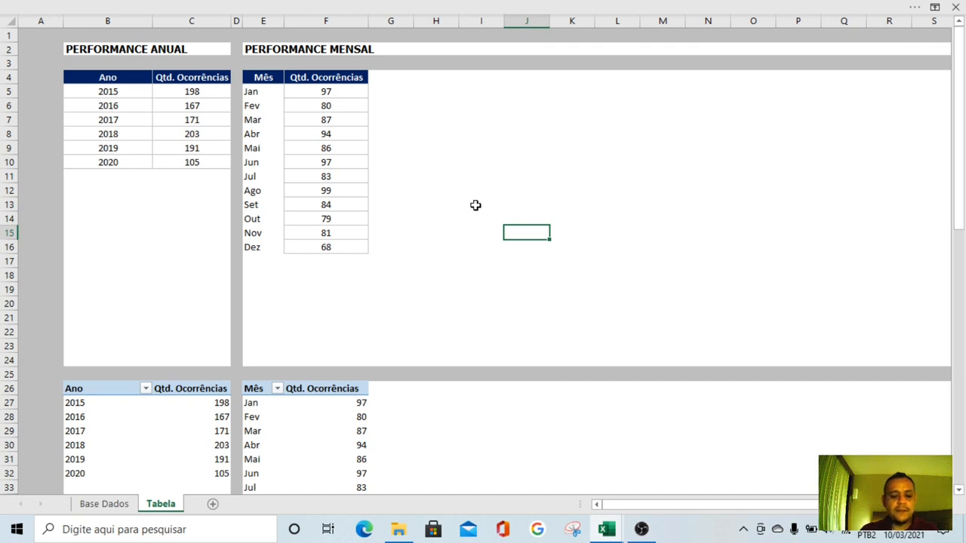
# Check the =C27 link in C5 of the annual table
pyautogui.click(208, 91)
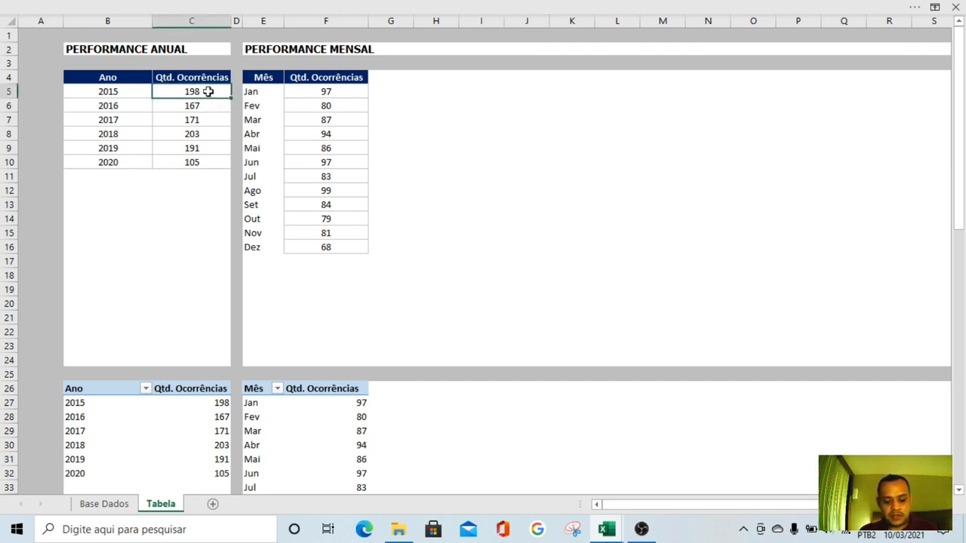
pyautogui.write('=C27')
pyautogui.click(407, 145)
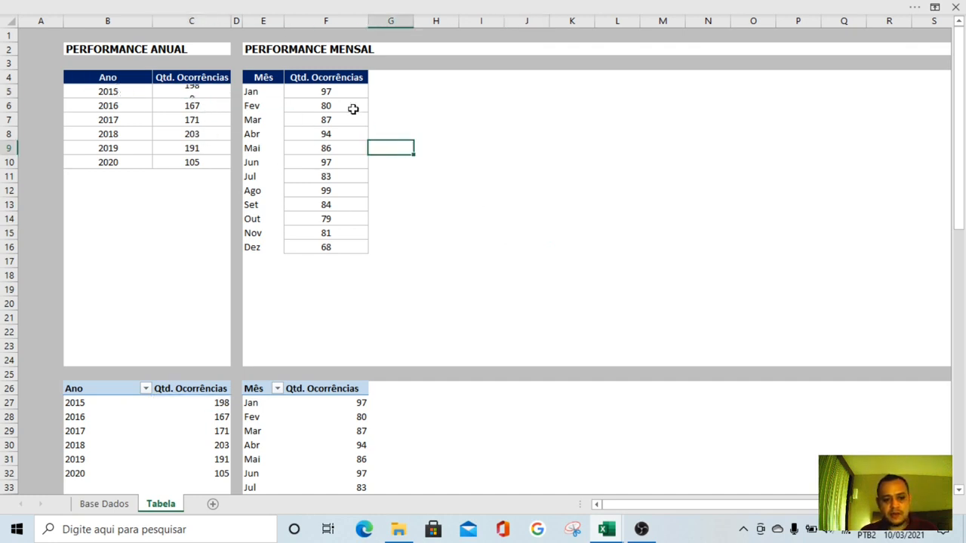
# Clear the contents of F5:F16 in the monthly table's Qtd. Ocorrências column
pyautogui.click(344, 95)
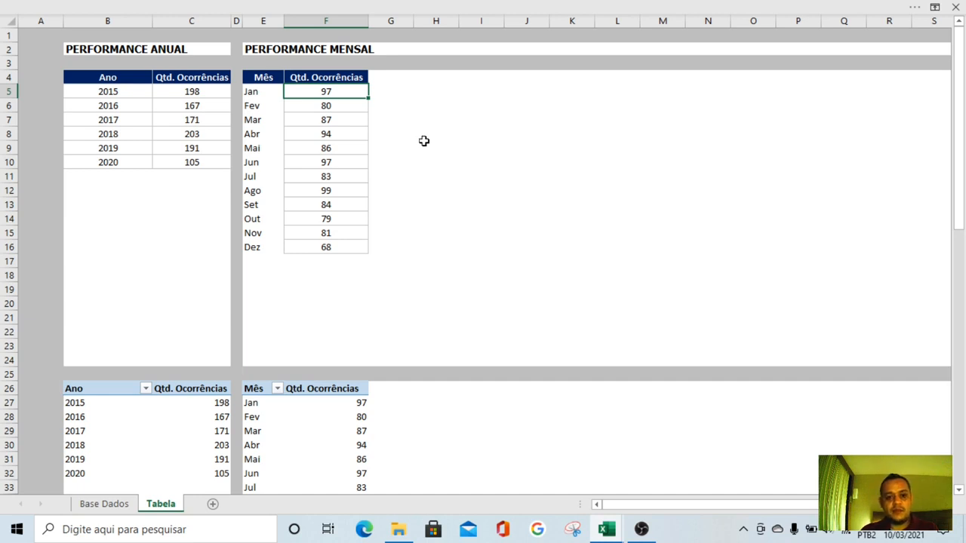
pyautogui.moveTo(338, 98); pyautogui.dragTo(321, 247)
pyautogui.press('Delete')
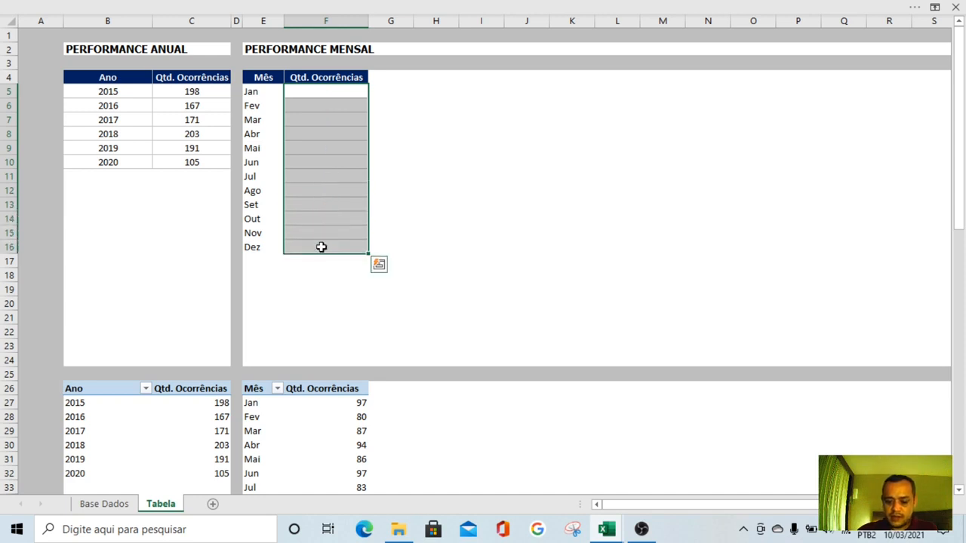
pyautogui.click(465, 177)
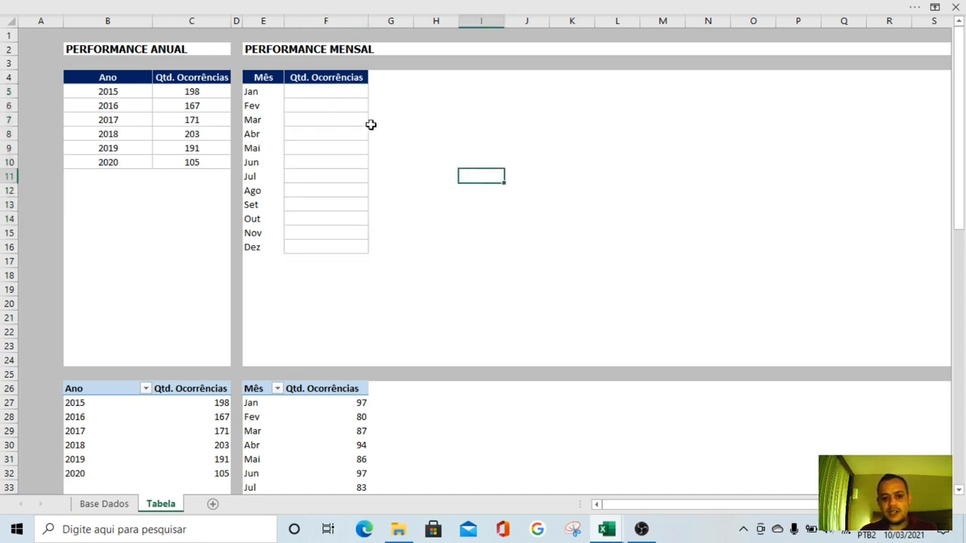
# Apply the centred, bordered formatting of F5 to the month labels in E5:E16 with the Format Painter
pyautogui.click(354, 92)
pyautogui.click(274, 21)
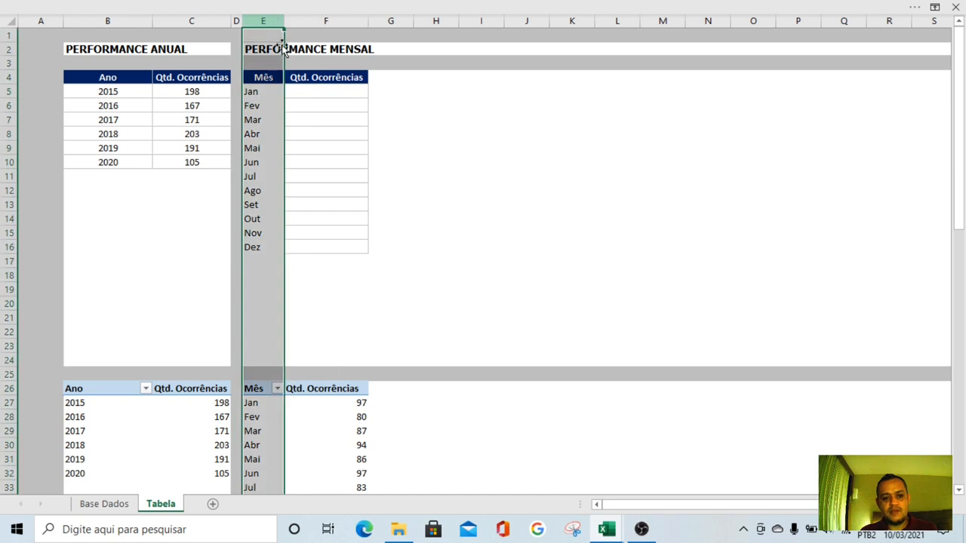
pyautogui.click(314, 96)
pyautogui.click(218, 8)
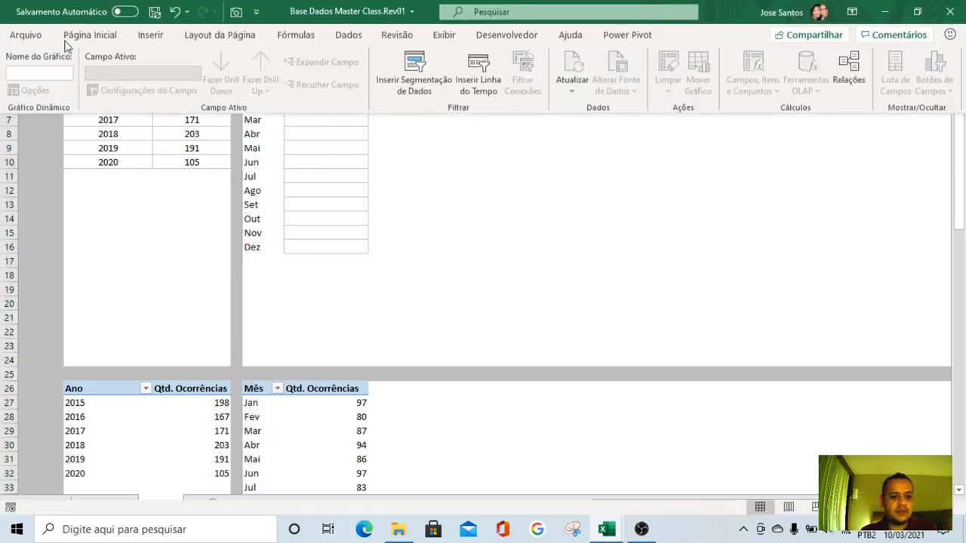
pyautogui.click(48, 89)
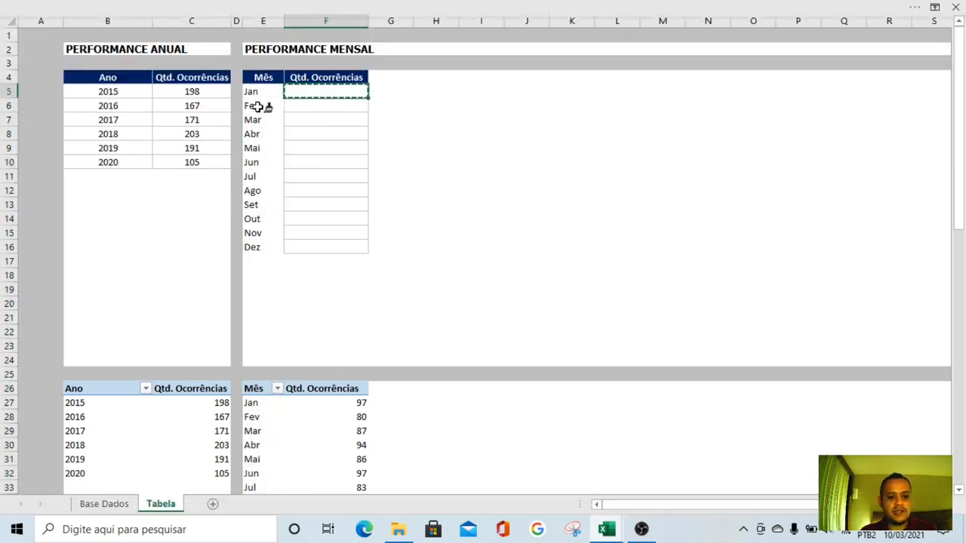
pyautogui.moveTo(251, 94); pyautogui.dragTo(258, 248)
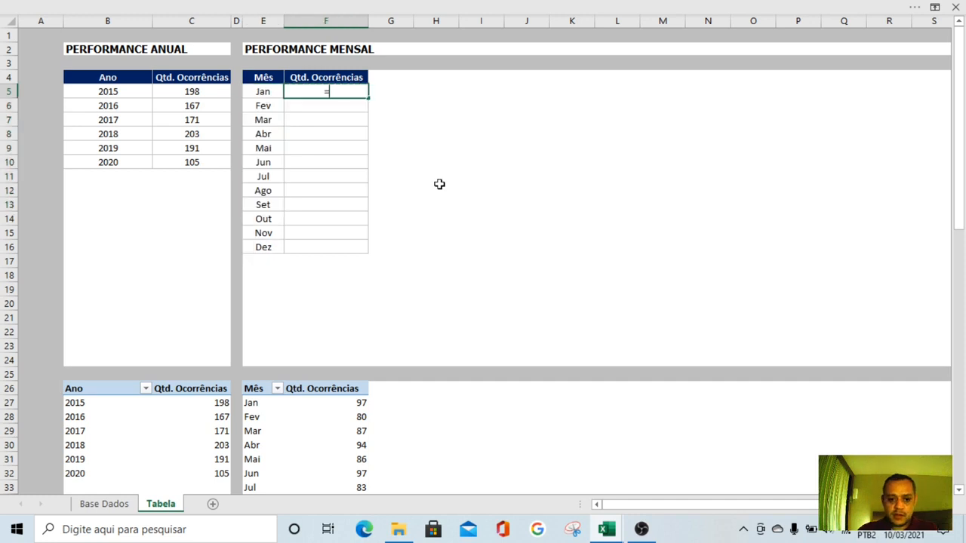
# Start a PROCV formula in F5 with E5 as the lookup value
pyautogui.write('=proc')
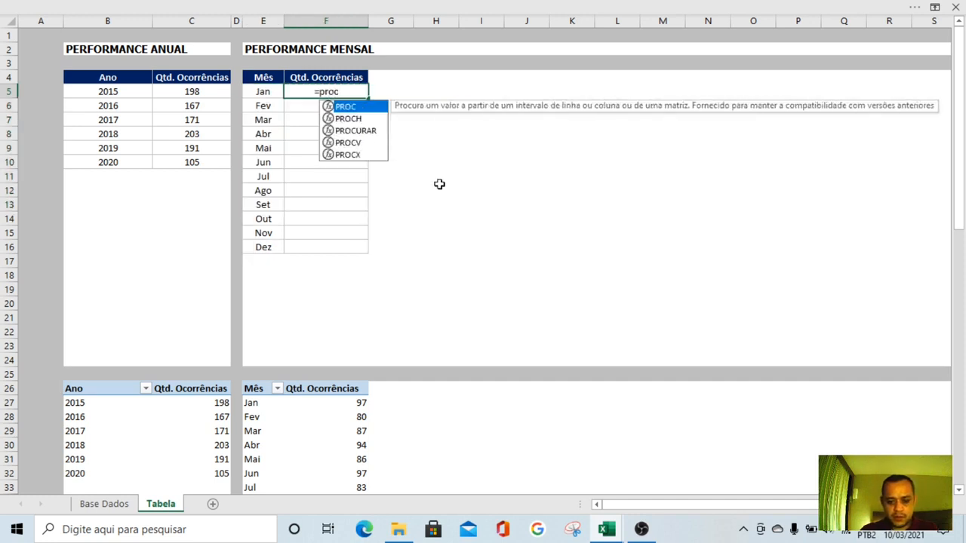
pyautogui.press('Down')
pyautogui.press('Down')
pyautogui.press('Down')
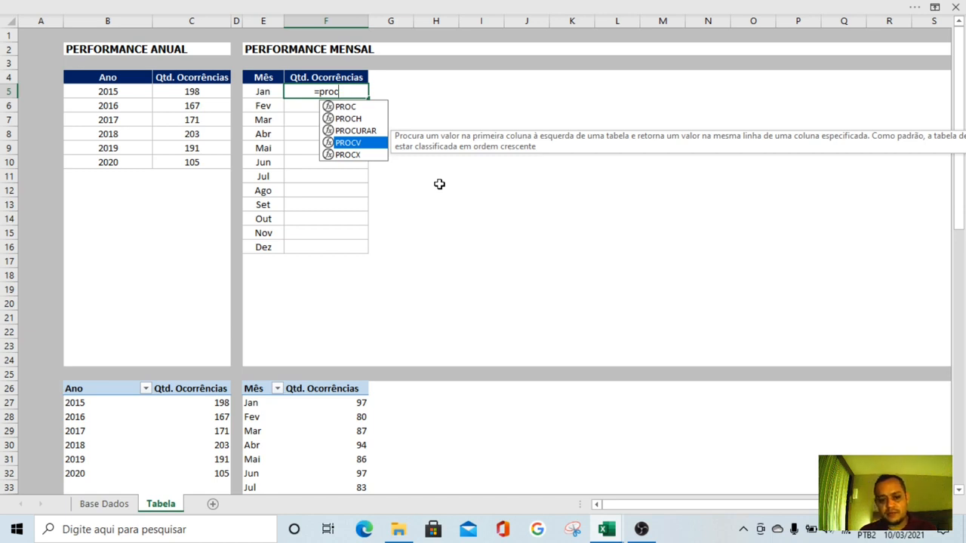
pyautogui.press('Tab')
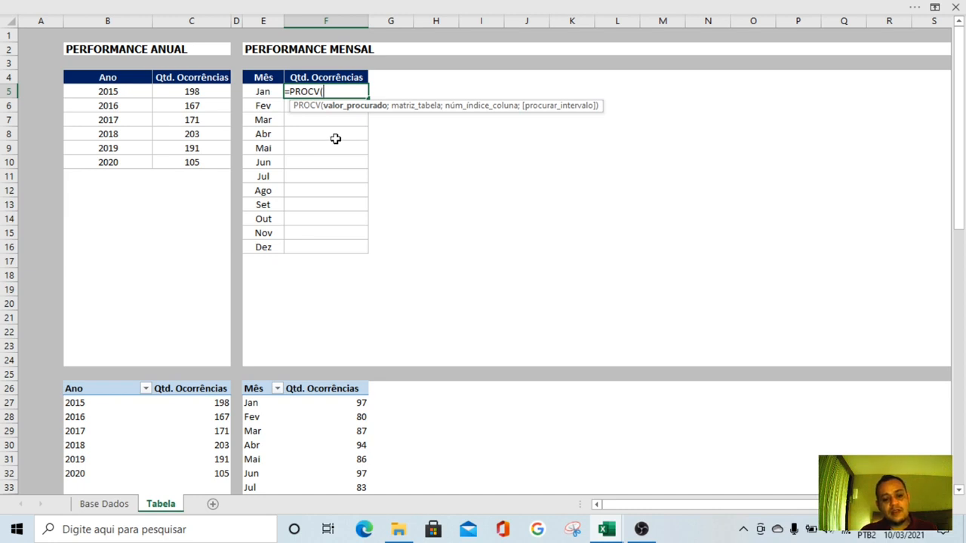
pyautogui.click(257, 90)
pyautogui.write(';')
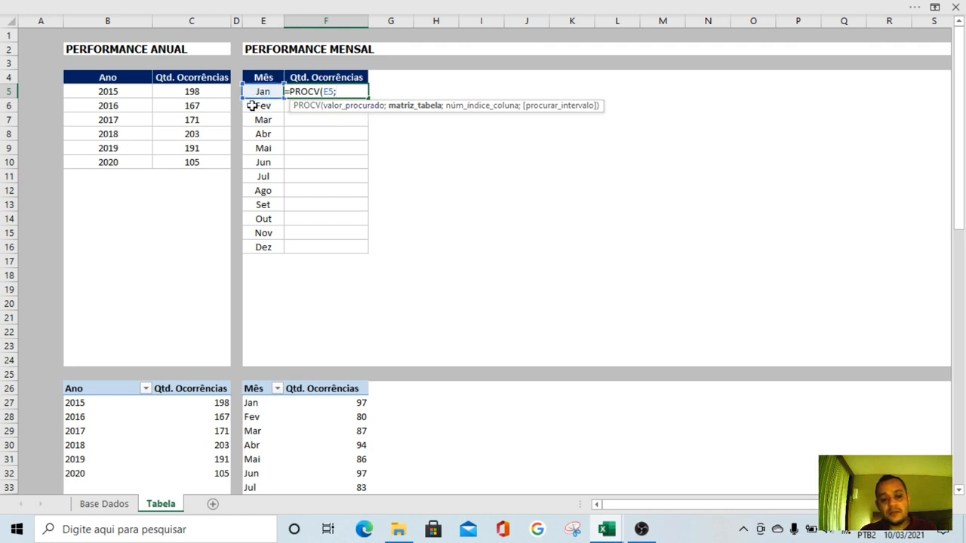
# Set the monthly pivot table's data E27:F38 as the table range of the PROCV formula
pyautogui.scroll(-3, 301, 309)
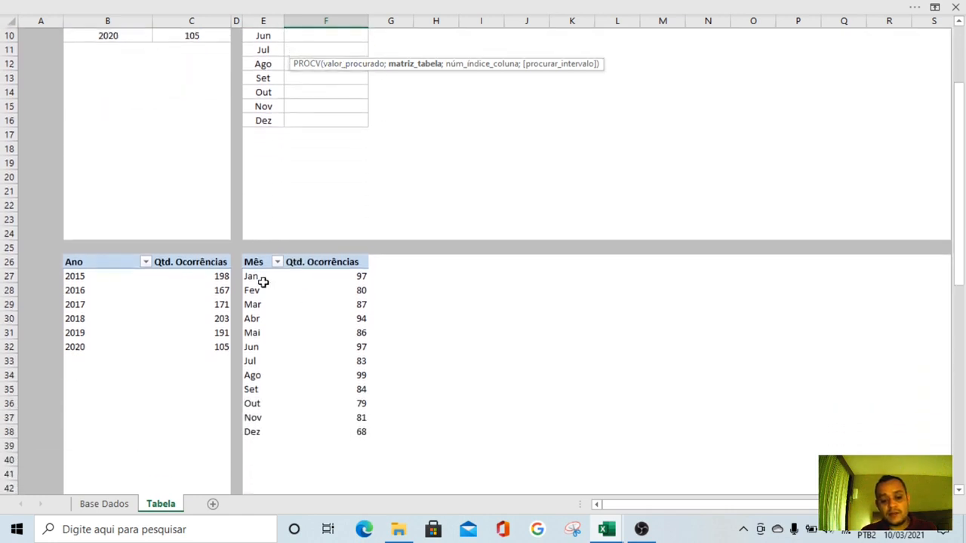
pyautogui.moveTo(317, 285); pyautogui.dragTo(325, 433)
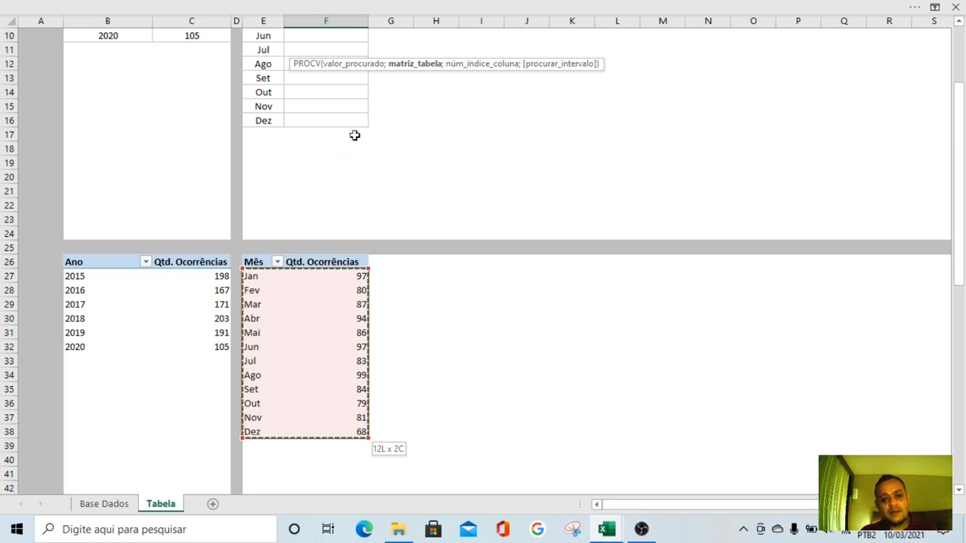
pyautogui.scroll(3, 355, 136)
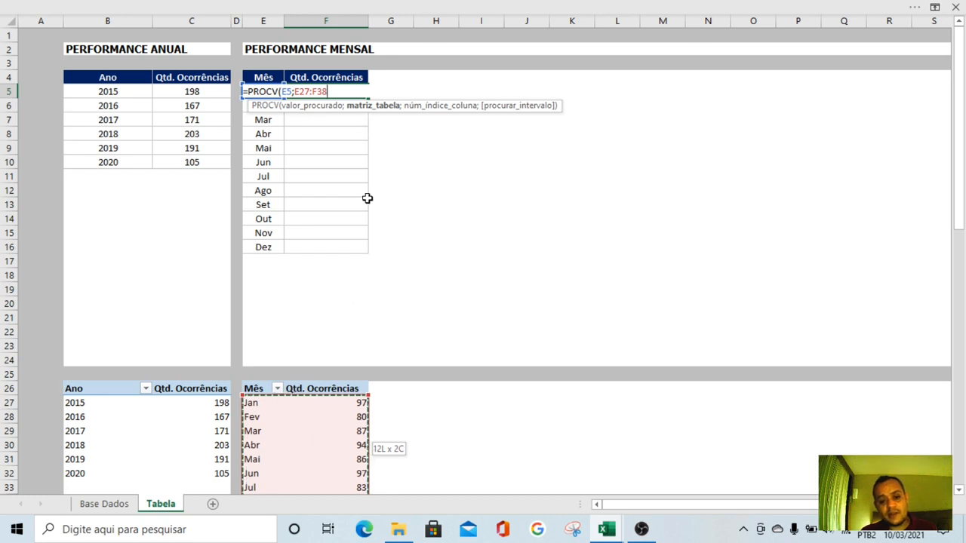
pyautogui.write(';')
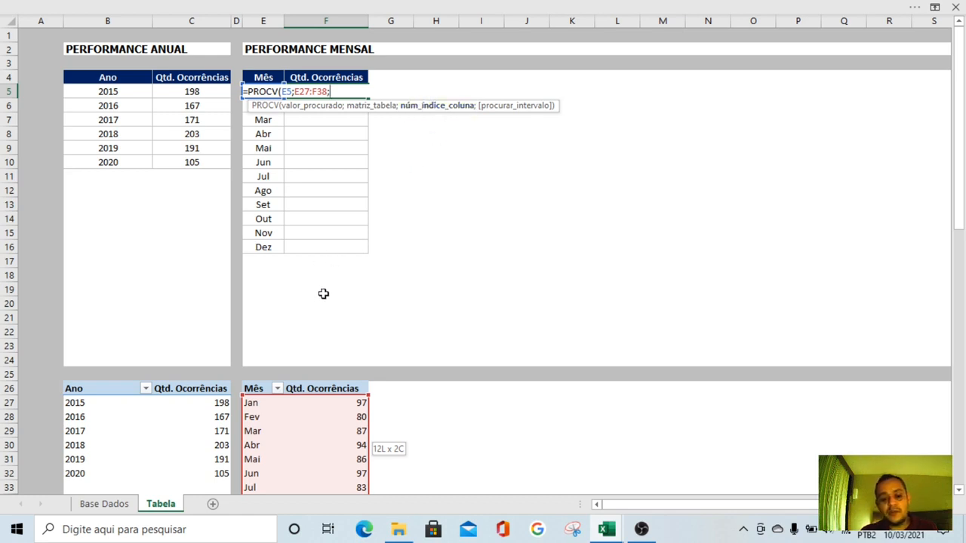
# Complete the PROCV in F5 with column index 2 and exact match 0, and fill it down to F16
pyautogui.scroll(-2, 323, 291)
pyautogui.scroll(-1, 326, 284)
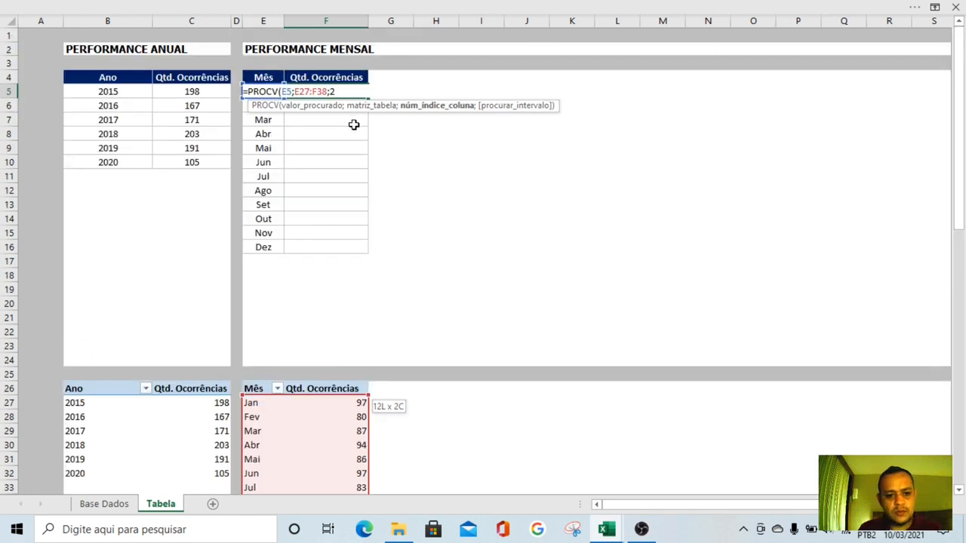
pyautogui.write(';2;0')
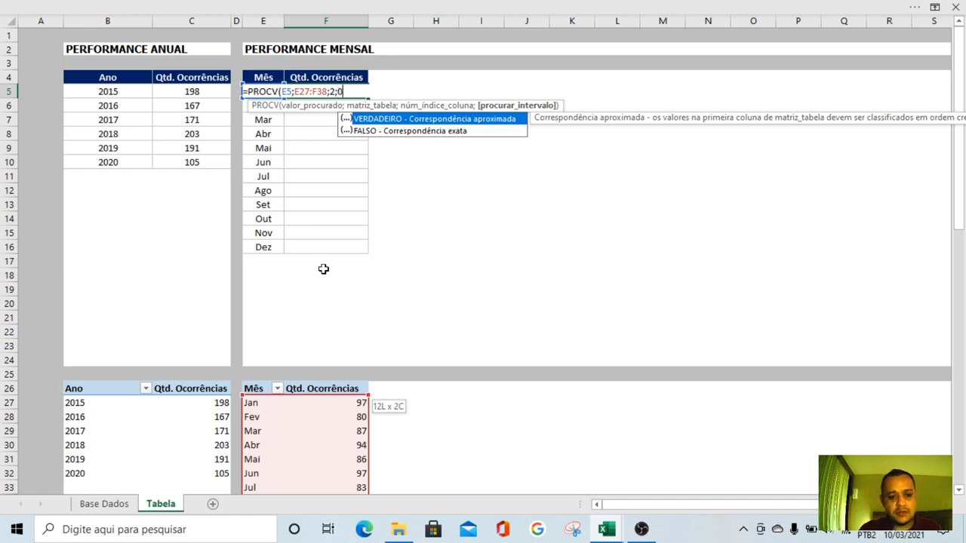
pyautogui.write(')')
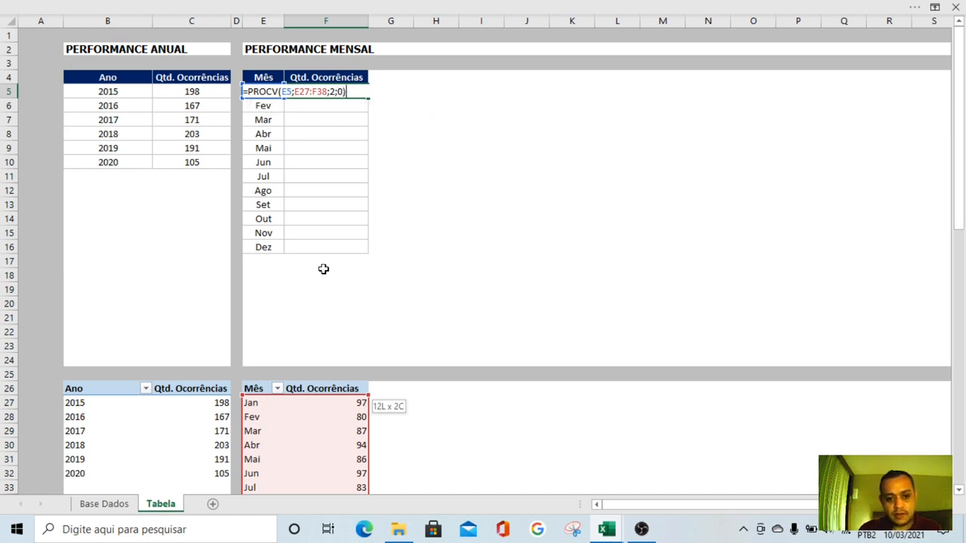
pyautogui.press('Return')
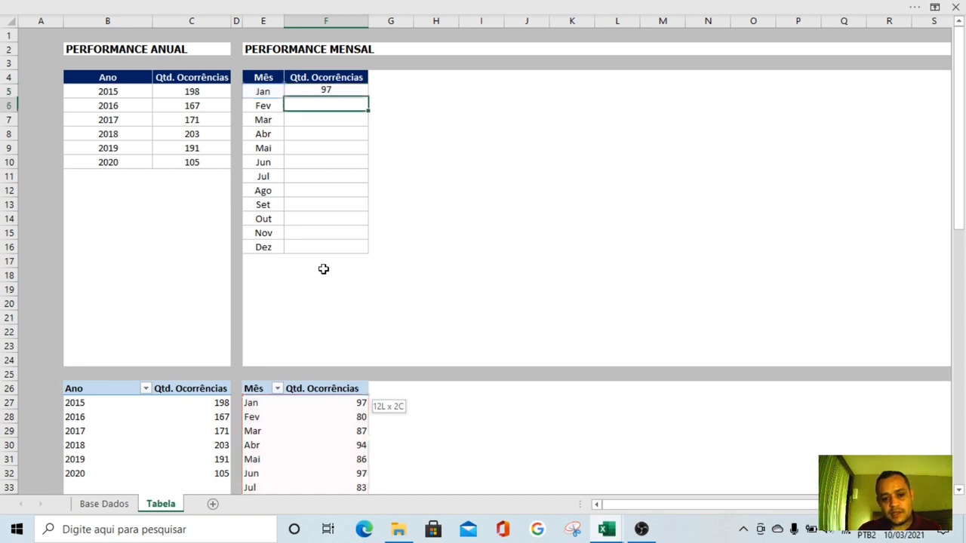
pyautogui.click(347, 92)
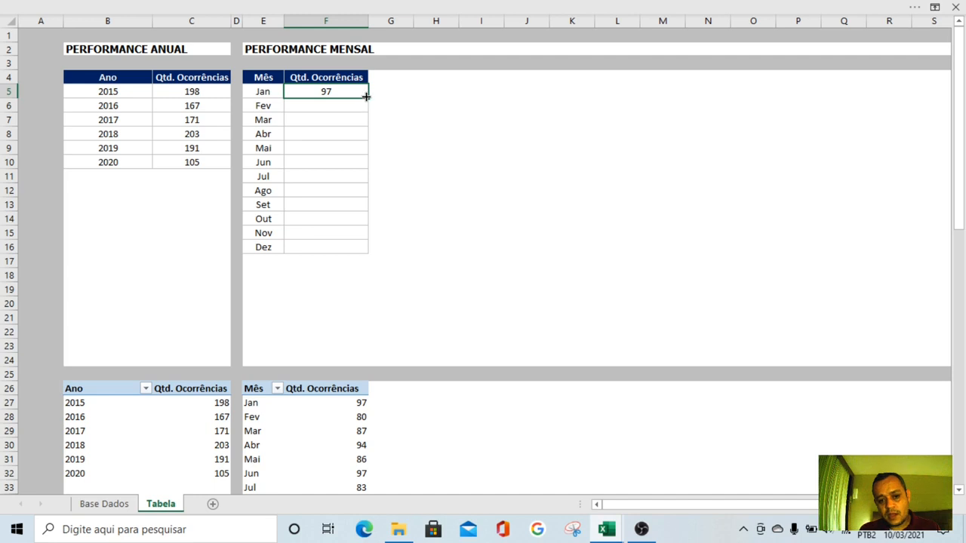
pyautogui.moveTo(366, 96); pyautogui.dragTo(345, 247)
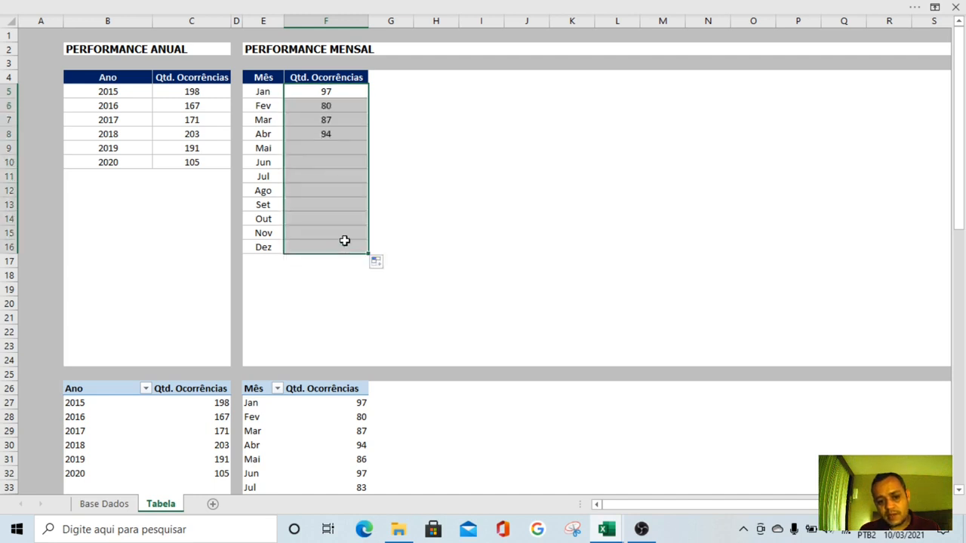
# Inspect the table range references of the PROCV formulas in F5, F6 and F7
pyautogui.click(343, 95)
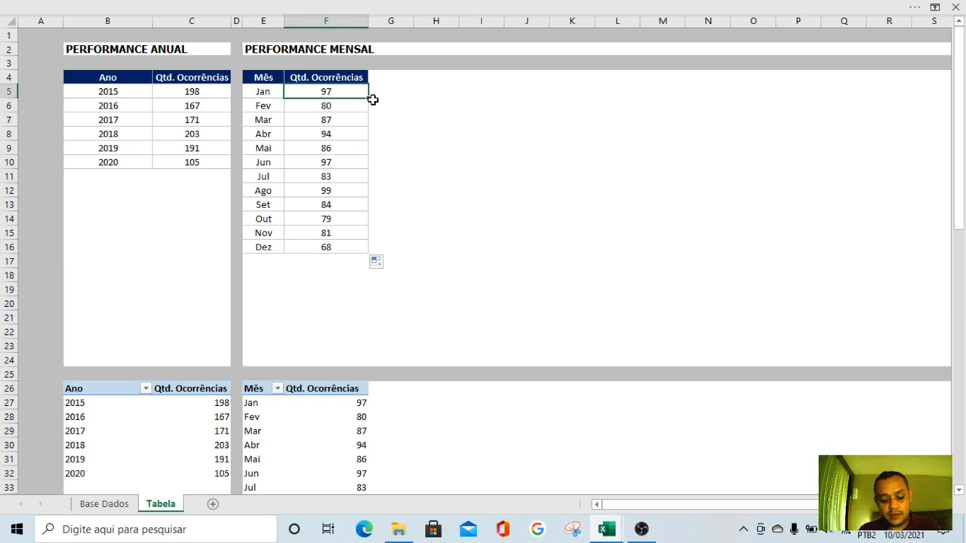
pyautogui.press('F2')
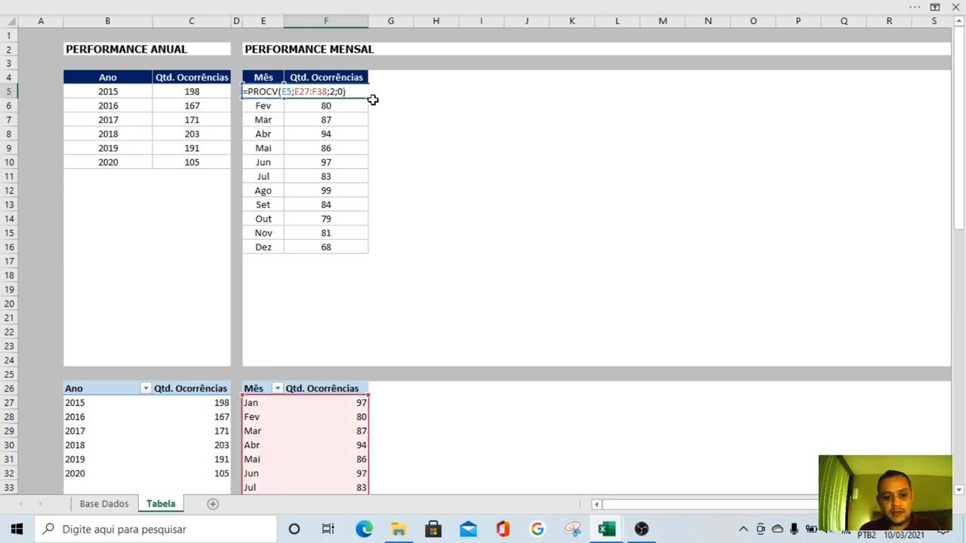
pyautogui.press('Left')
pyautogui.press('Left')
pyautogui.press('Left')
pyautogui.press('Left')
pyautogui.press('Left')
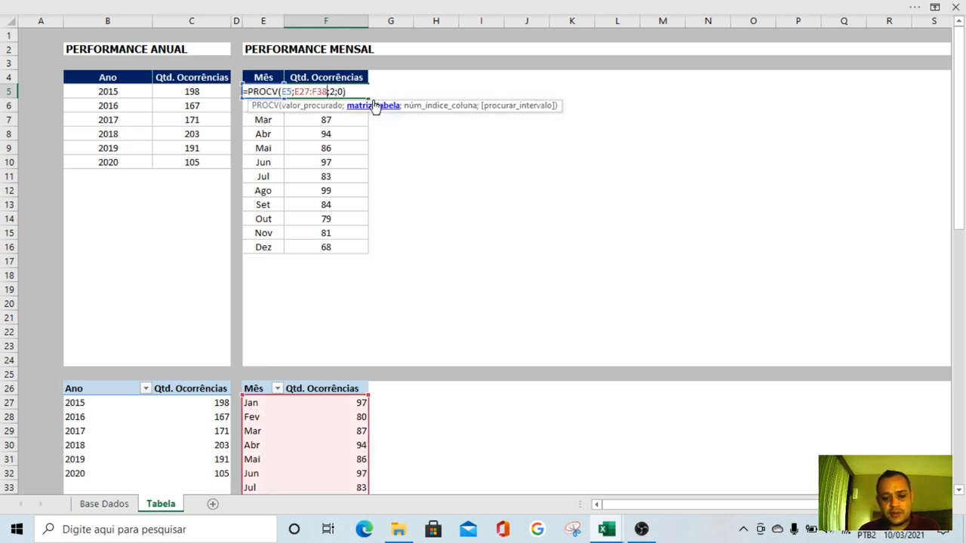
pyautogui.press('Return')
pyautogui.press('F2')
pyautogui.press('Left')
pyautogui.press('Left')
pyautogui.press('Left')
pyautogui.press('Left')
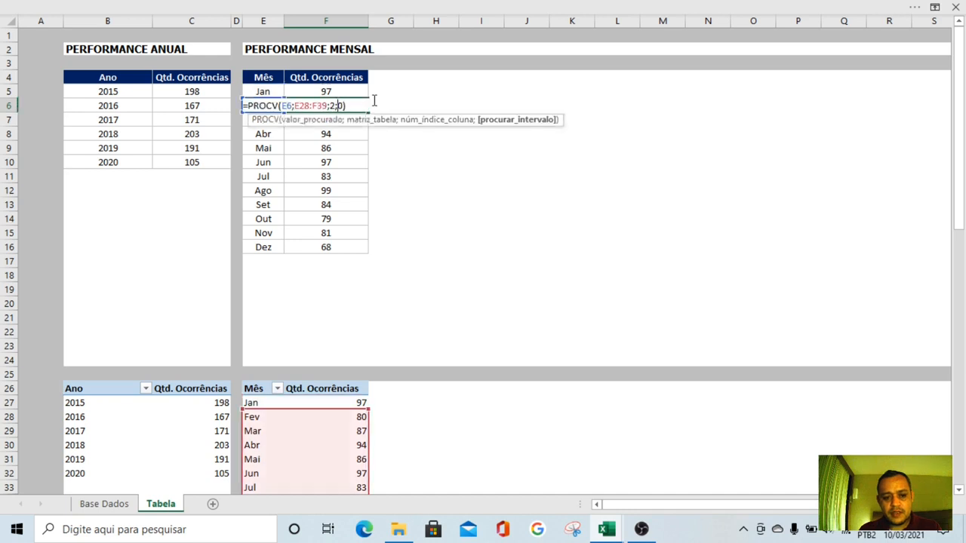
pyautogui.press('End')
pyautogui.press('Return')
pyautogui.press('F2')
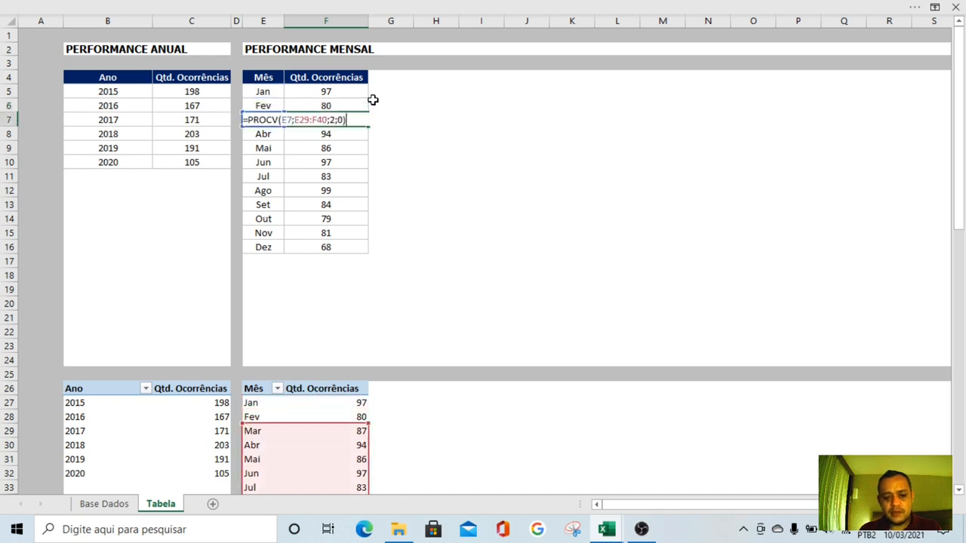
pyautogui.press('Return')
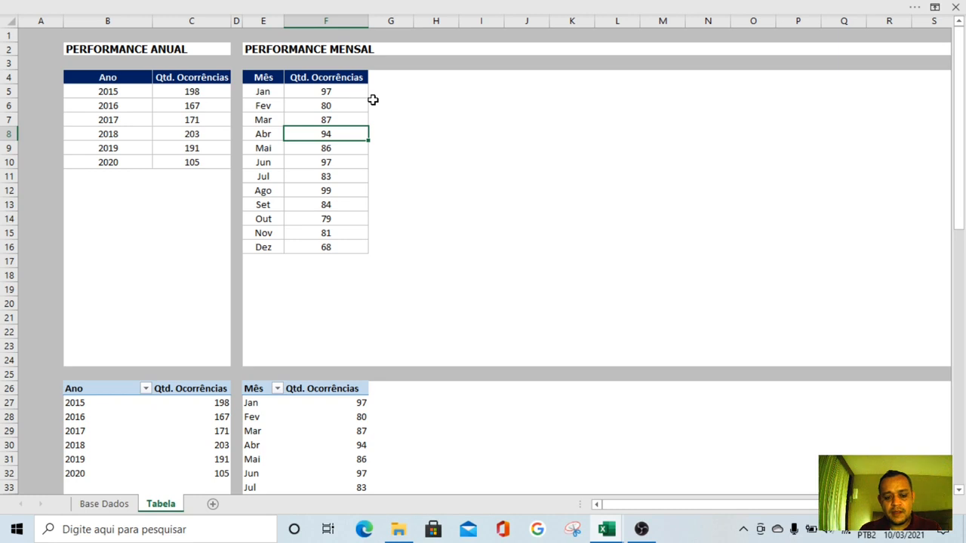
# Compare the table range of the F7 formula with the monthly pivot rows and with the formula in F5
pyautogui.press('Up')
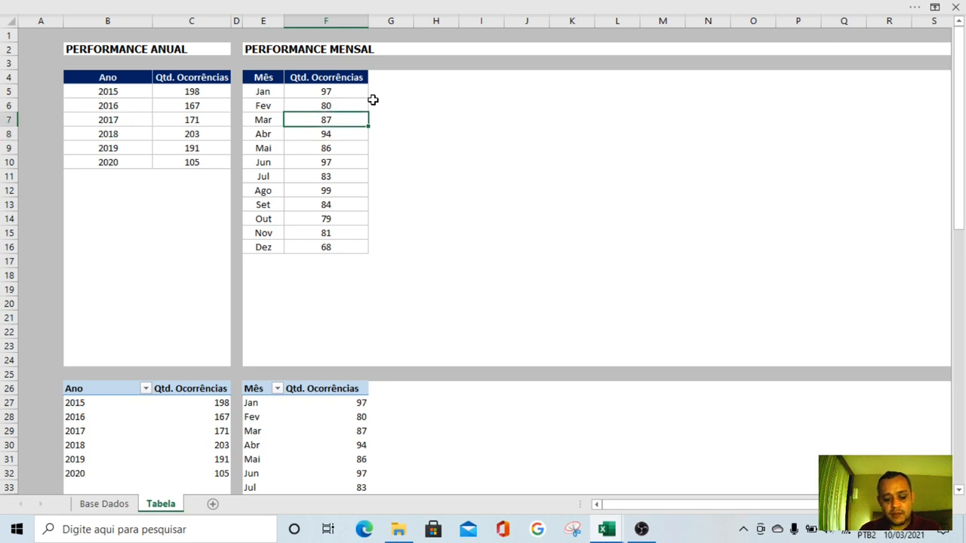
pyautogui.press('F2')
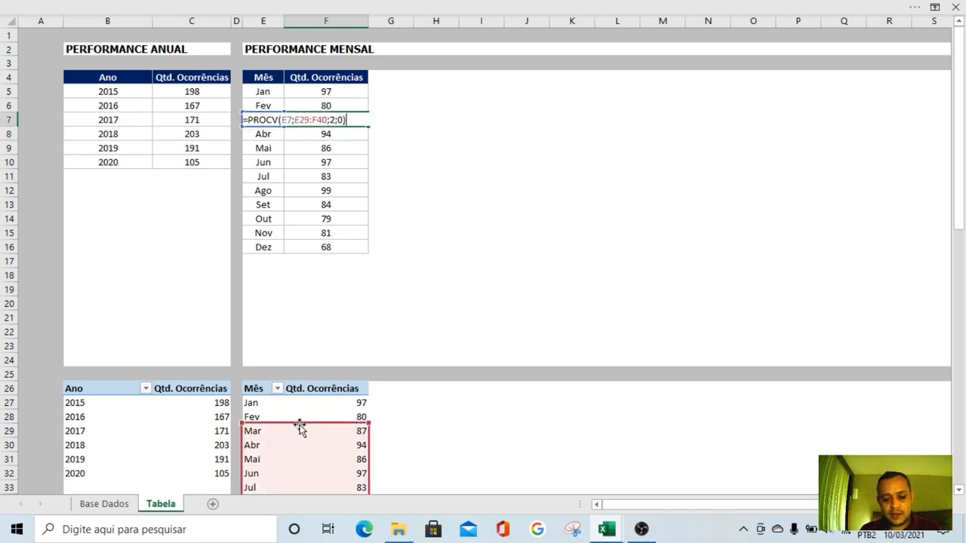
pyautogui.scroll(-1, 271, 423)
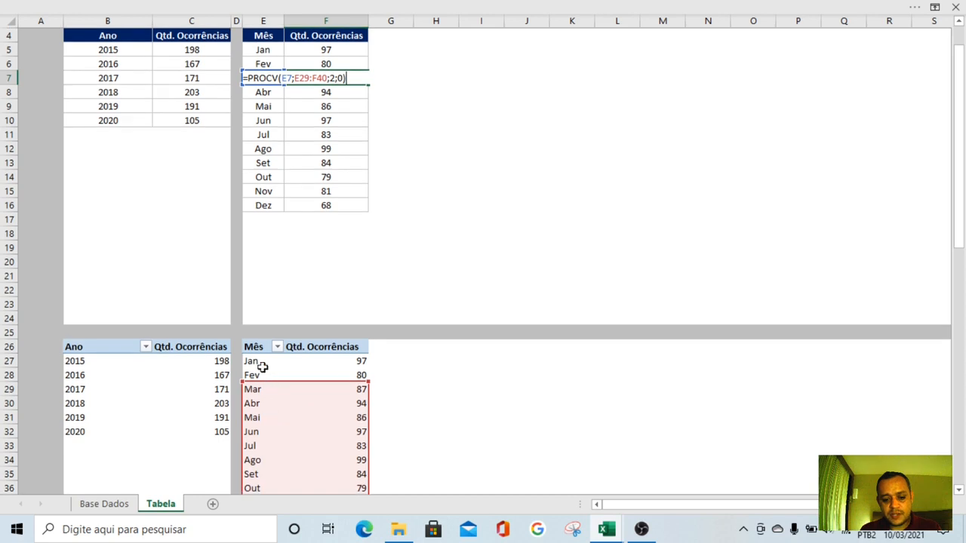
pyautogui.scroll(1, 261, 387)
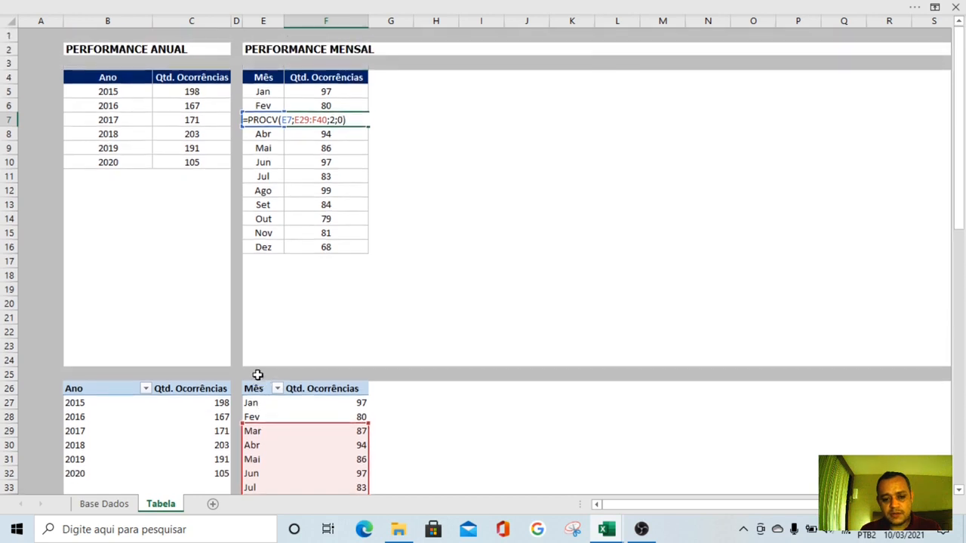
pyautogui.click(321, 91)
pyautogui.press('F2')
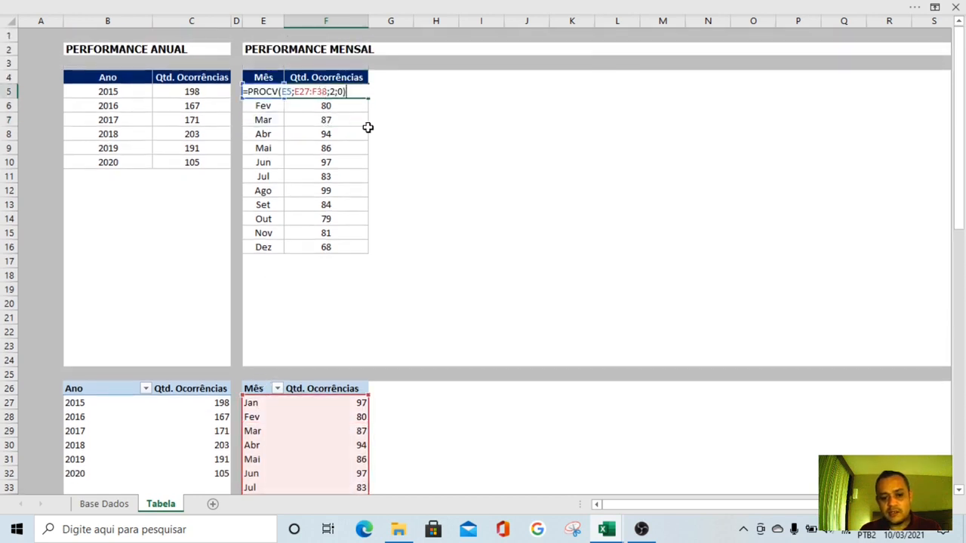
pyautogui.press('Escape')
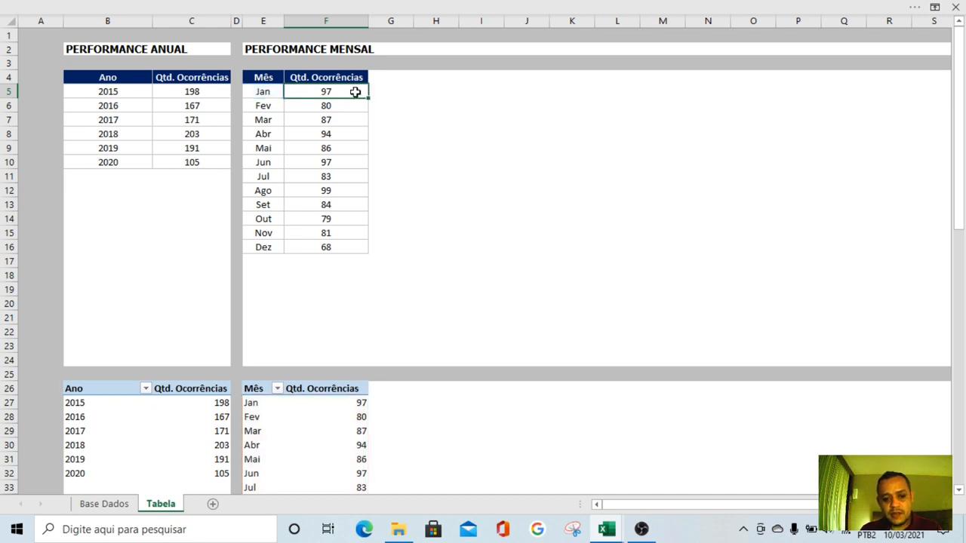
# Make the PROCV table range in F5 absolute as $E$27:$F$38
pyautogui.press('F2')
pyautogui.press('Left')
pyautogui.press('Left')
pyautogui.press('Left')
pyautogui.press('Left')
pyautogui.press('Left')
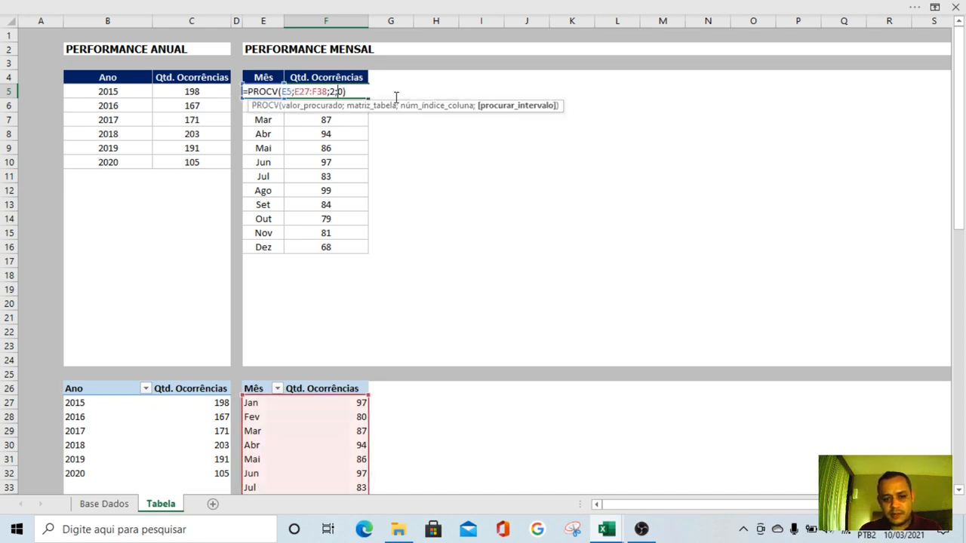
pyautogui.hotkey('shift', 'Left')
pyautogui.hotkey('shift', 'Left')
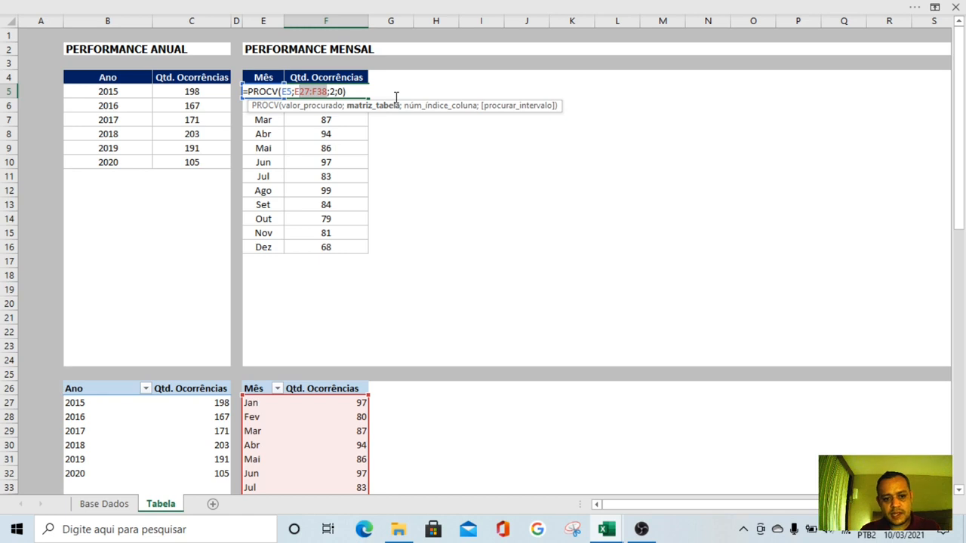
pyautogui.press('F4')
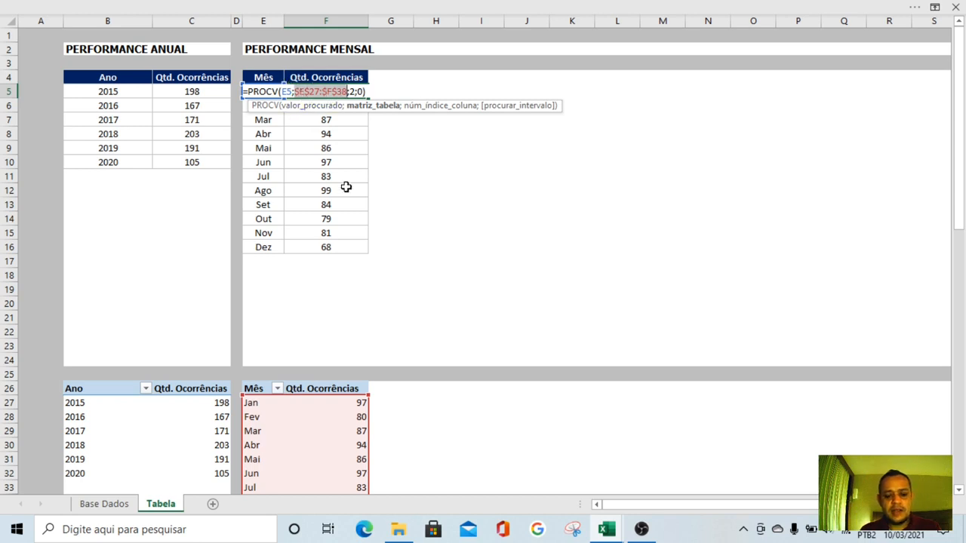
pyautogui.press('Return')
# Copy the corrected PROCV formula from F5 down to F16, overwriting the monthly formulas
pyautogui.press('Up')
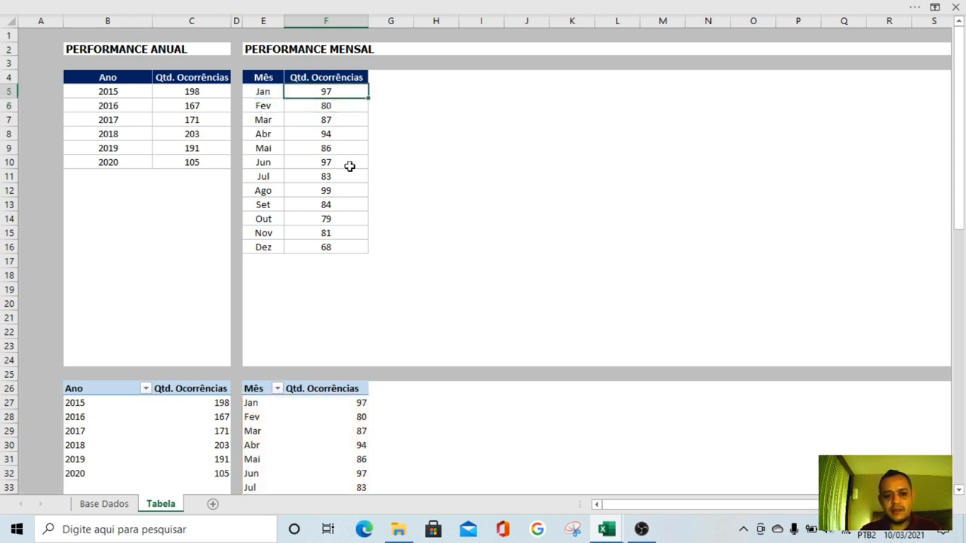
pyautogui.hotkey('ctrl', 'c')
pyautogui.hotkey('shift', 'Down')
pyautogui.hotkey('shift', 'Down')
pyautogui.hotkey('shift', 'Down')
pyautogui.hotkey('shift', 'Down')
pyautogui.hotkey('shift', 'Down')
pyautogui.hotkey('shift', 'Down')
pyautogui.hotkey('shift', 'Down')
pyautogui.hotkey('shift', 'Down')
pyautogui.hotkey('shift', 'Down')
pyautogui.hotkey('shift', 'Down')
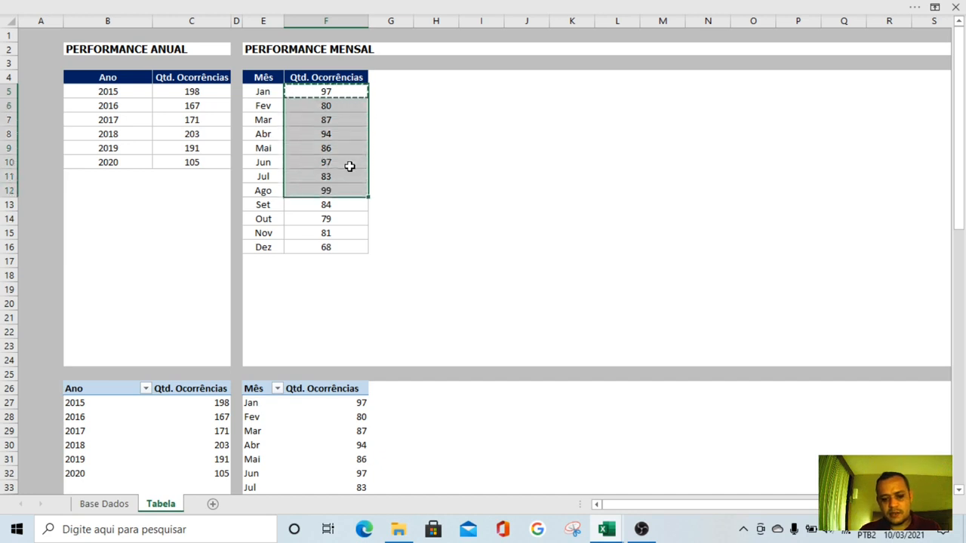
pyautogui.hotkey('shift', 'Down')
pyautogui.hotkey('ctrl', 'v')
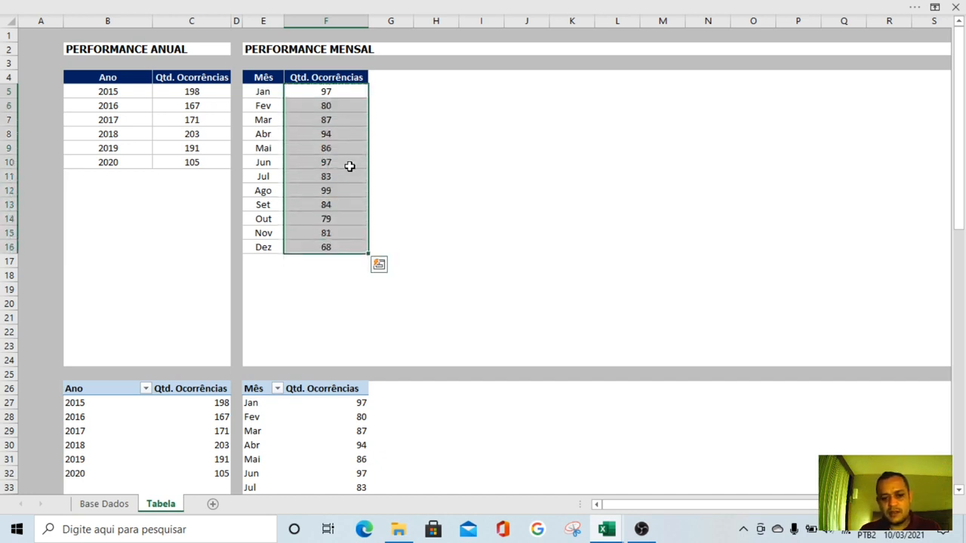
# Check the table range in copied PROCV formulas such as F13 and F15, and compare the monthly table with the pivot table
pyautogui.click(349, 166)
pyautogui.click(345, 205)
pyautogui.doubleClick(345, 205)
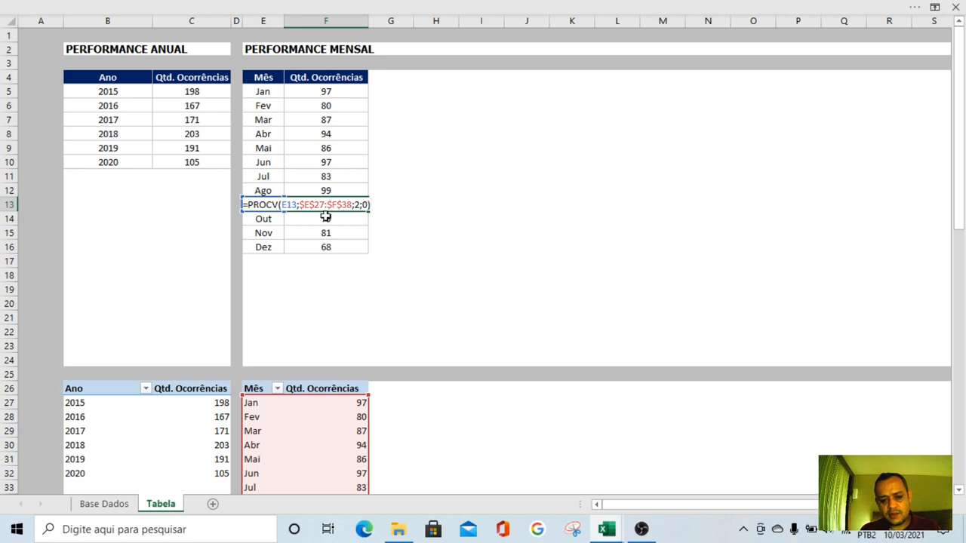
pyautogui.doubleClick(311, 123)
pyautogui.click(316, 232)
pyautogui.doubleClick(315, 233)
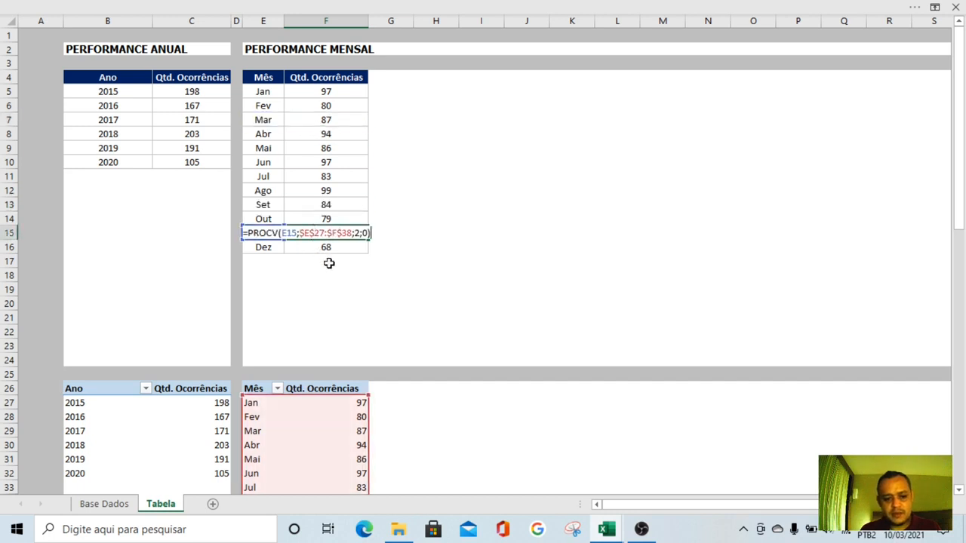
pyautogui.click(452, 217)
pyautogui.scroll(-1, 425, 263)
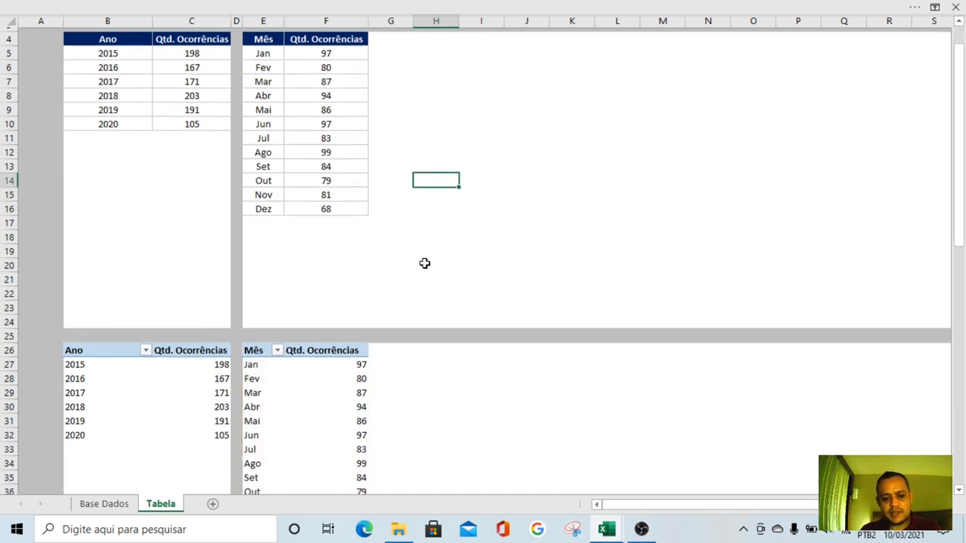
pyautogui.scroll(-4, 424, 263)
pyautogui.scroll(3, 424, 261)
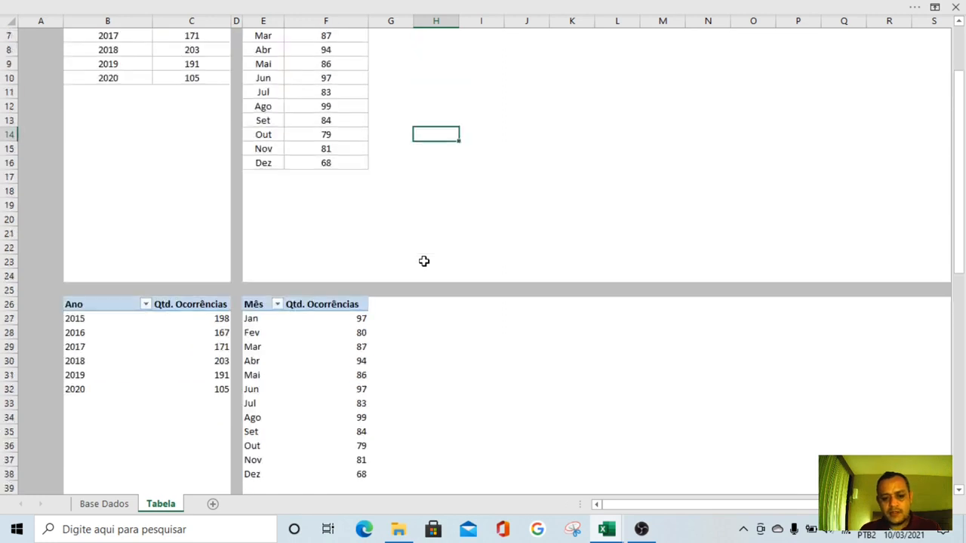
pyautogui.scroll(2, 424, 261)
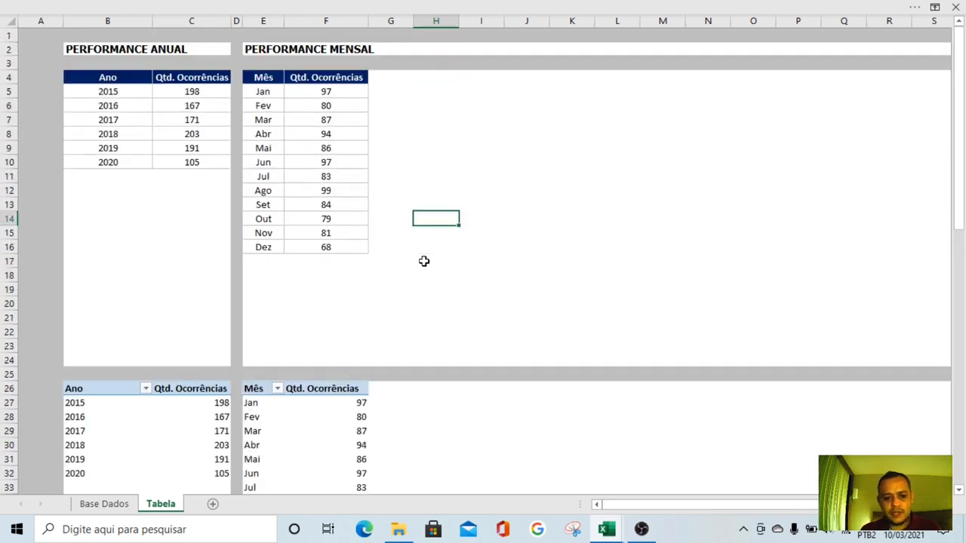
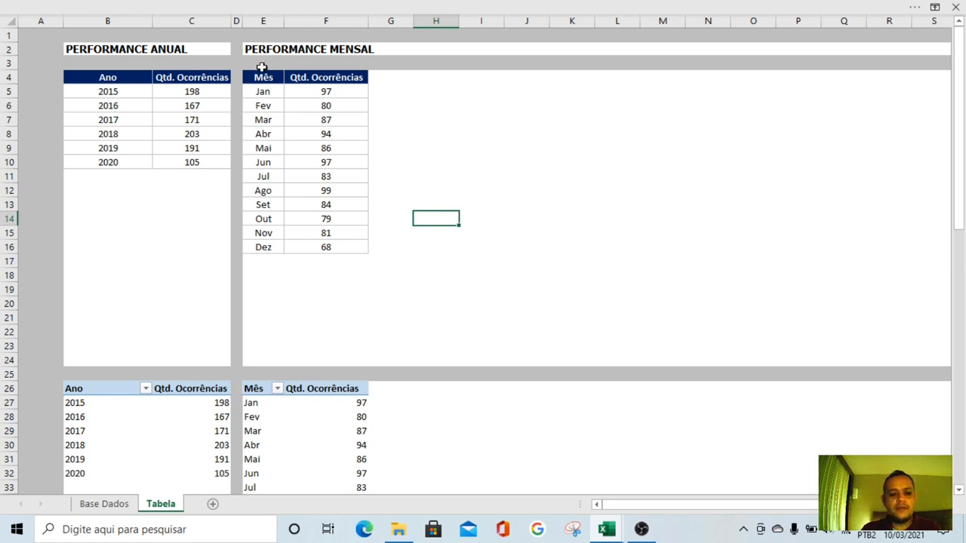
# Copy the grey separator formatting and narrow width of column D to column G with the Format Painter
pyautogui.click(235, 21)
pyautogui.click(173, 5)
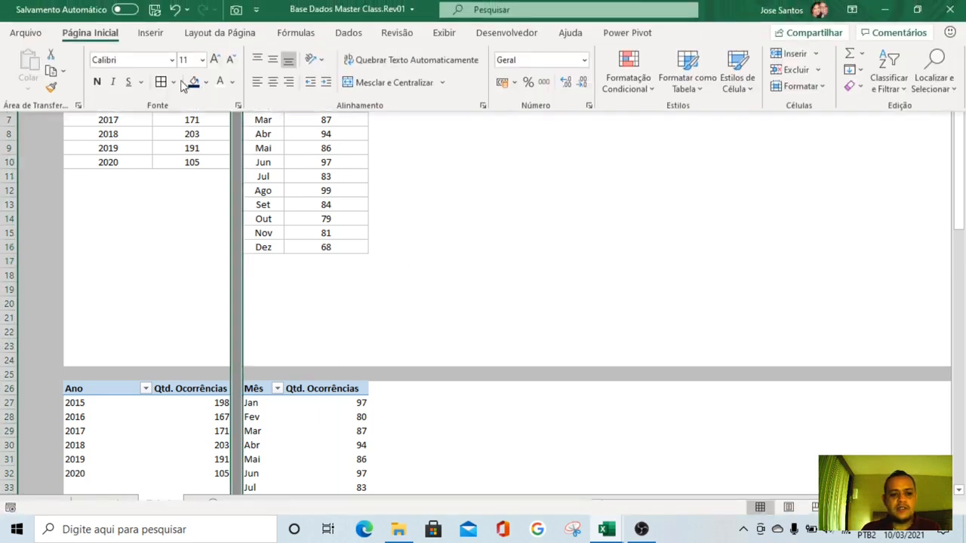
pyautogui.click(50, 89)
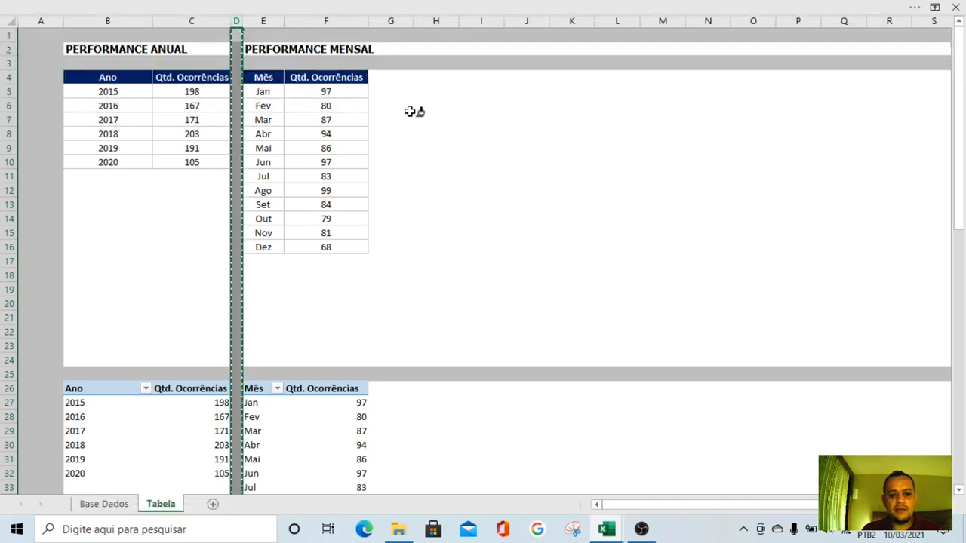
pyautogui.click(389, 21)
pyautogui.click(457, 248)
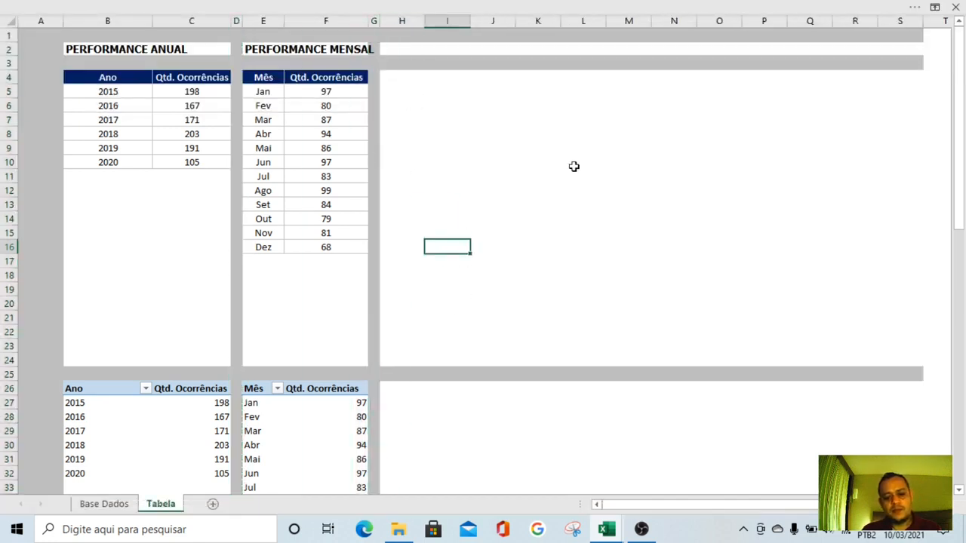
# Widen columns E and F so the PERFORMANCE MENSAL title fits within the monthly table block
pyautogui.scroll(-2, 520, 265)
pyautogui.scroll(-2, 520, 265)
pyautogui.scroll(4, 520, 265)
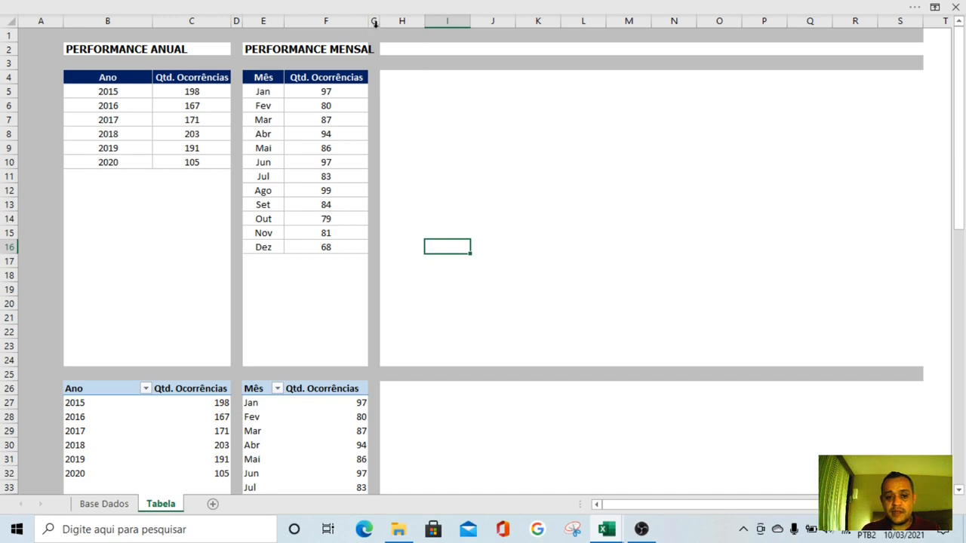
pyautogui.moveTo(376, 21); pyautogui.dragTo(381, 20)
pyautogui.moveTo(284, 23); pyautogui.dragTo(299, 23)
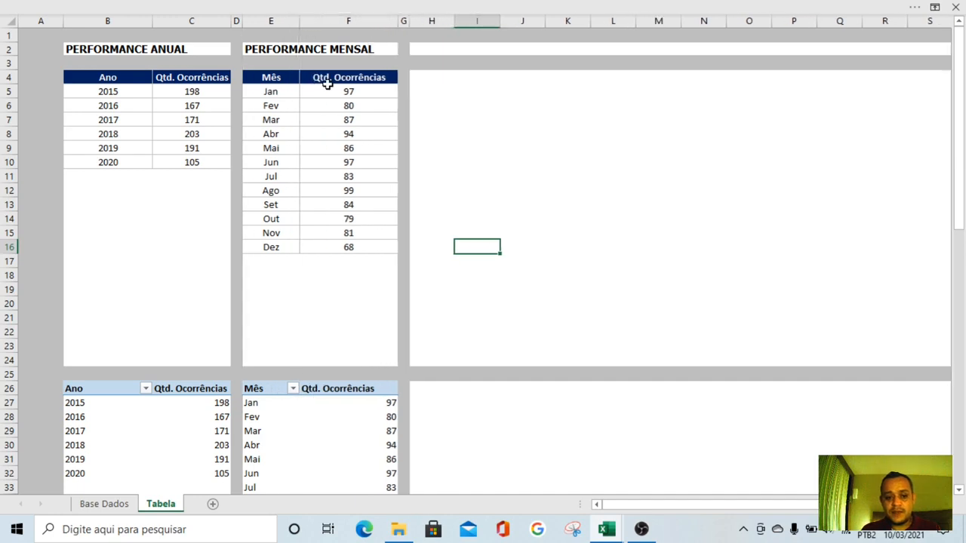
pyautogui.click(106, 503)
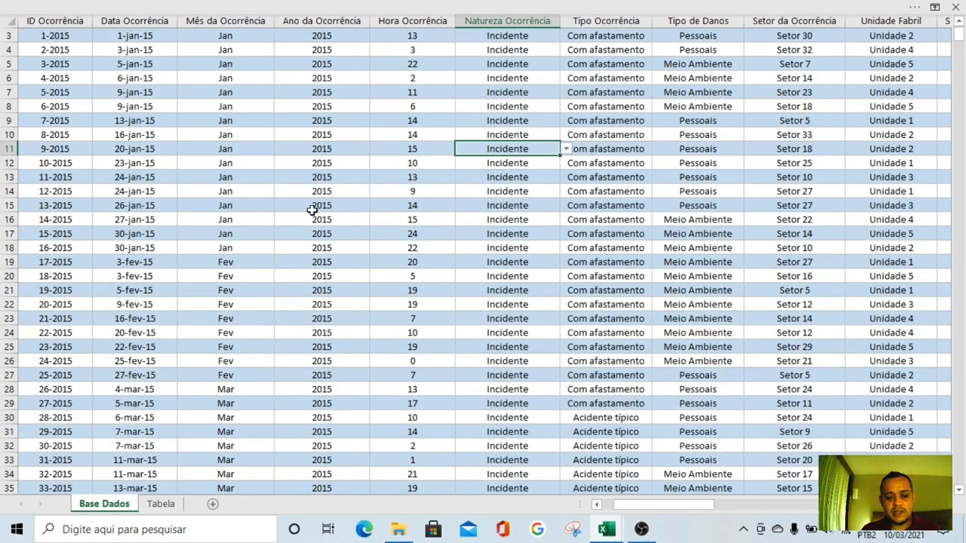
pyautogui.click(218, 8)
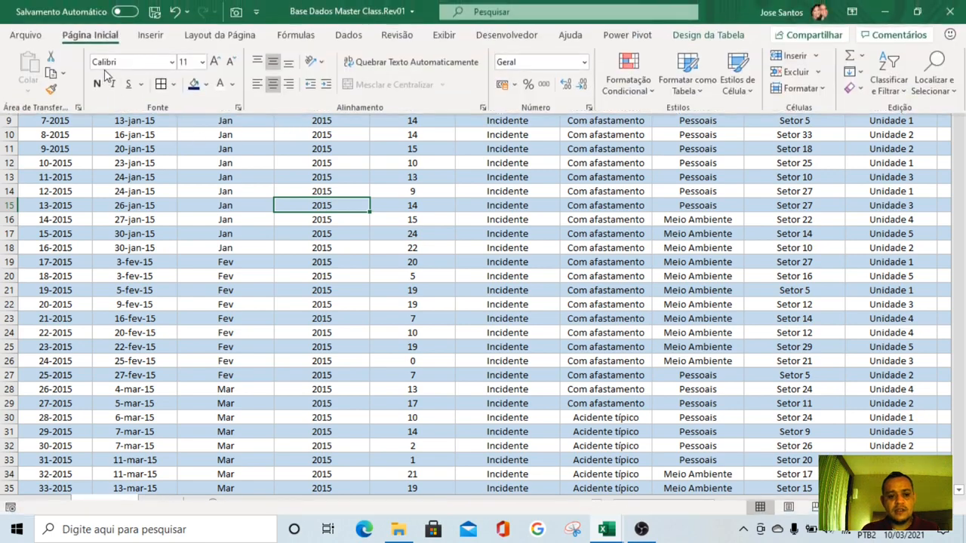
pyautogui.click(196, 282)
pyautogui.click(161, 503)
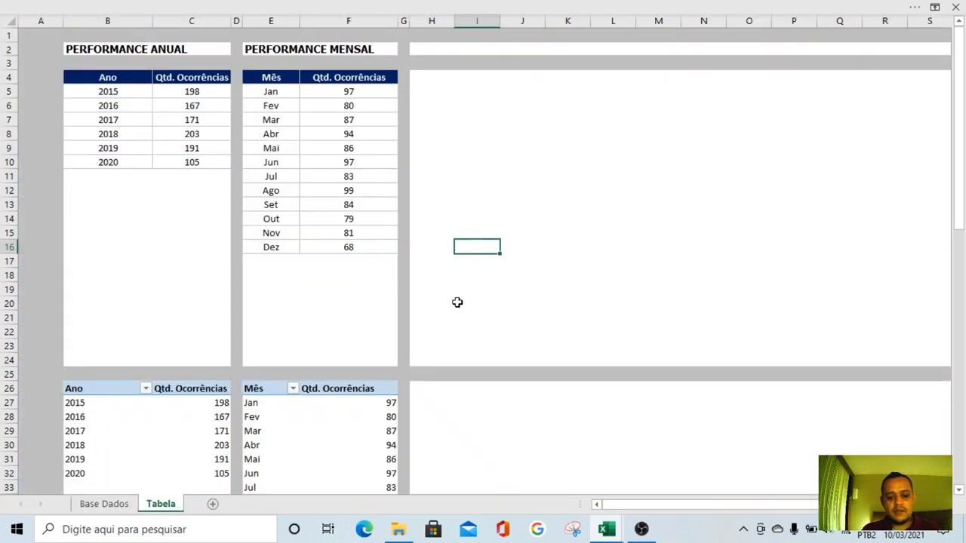
pyautogui.scroll(-2, 450, 335)
pyautogui.scroll(2, 451, 334)
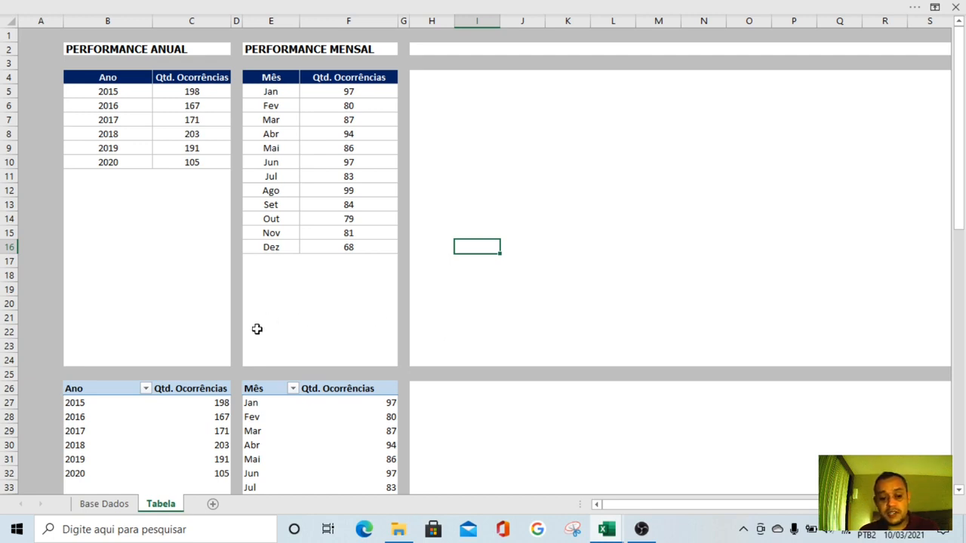
# Delete the empty rows 19 to 24 between the formatted tables and the pivot tables
pyautogui.click(14, 360)
pyautogui.moveTo(13, 360); pyautogui.dragTo(7, 283)
pyautogui.rightClick(9, 320)
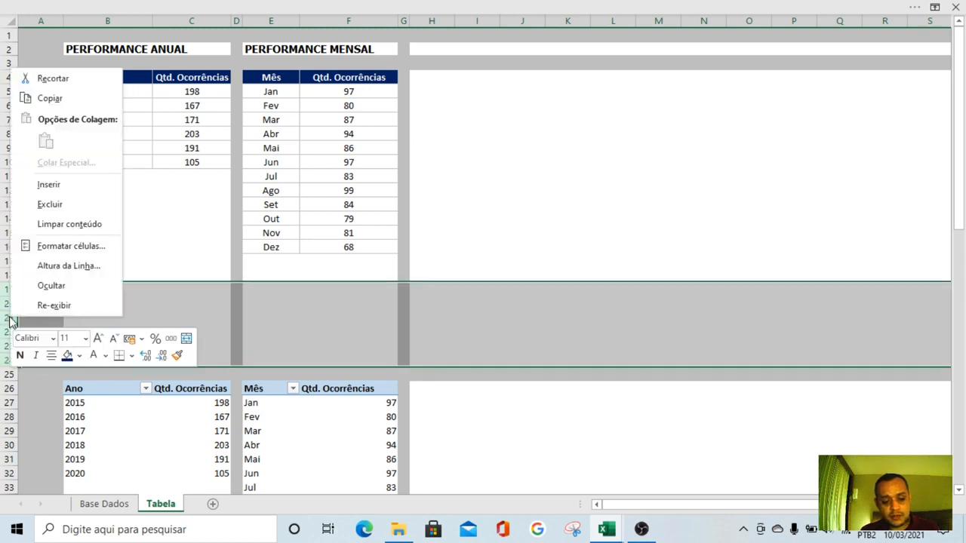
pyautogui.click(53, 204)
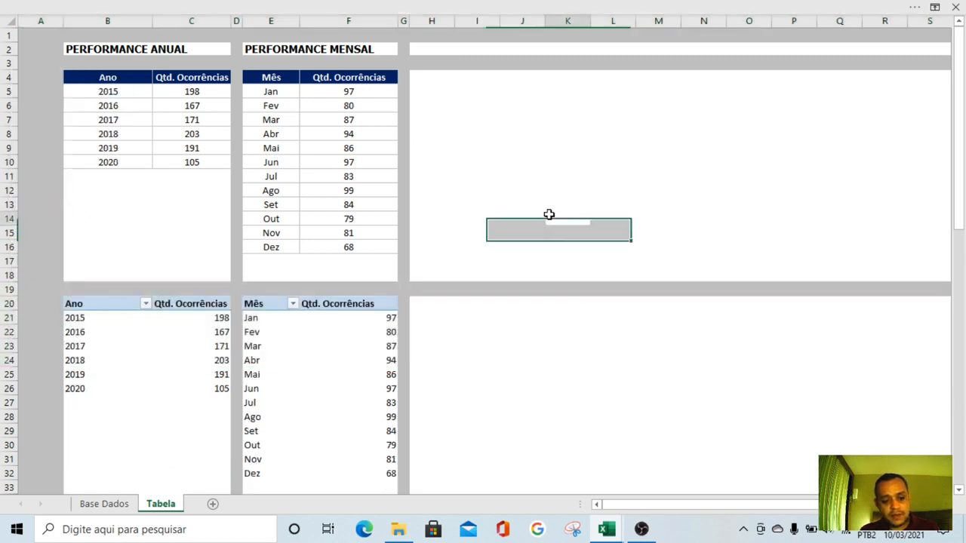
pyautogui.click(511, 364)
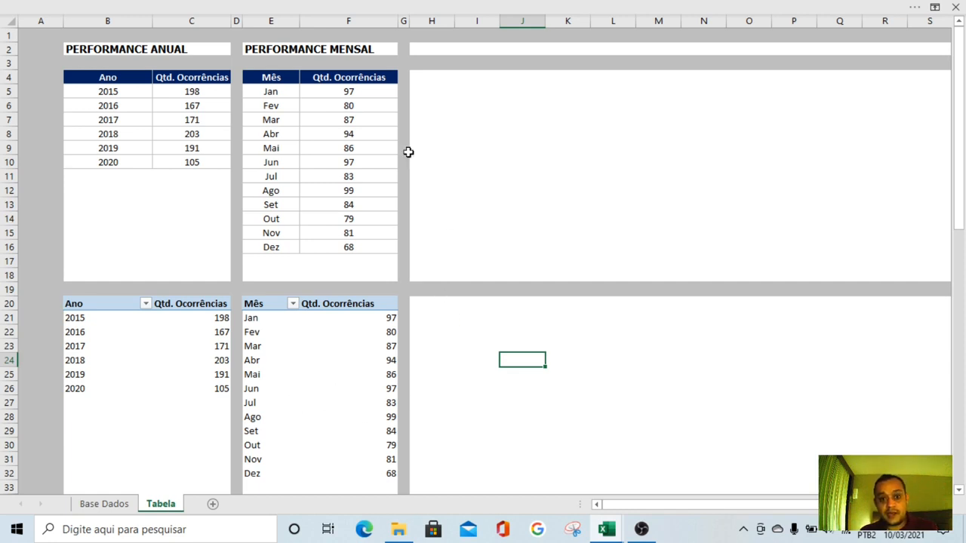
# Examine the Mês da Ocorrência, Ano da Ocorrência, Hora Ocorrência and Natureza Ocorrência columns on the Base Dados sheet
pyautogui.click(608, 532)
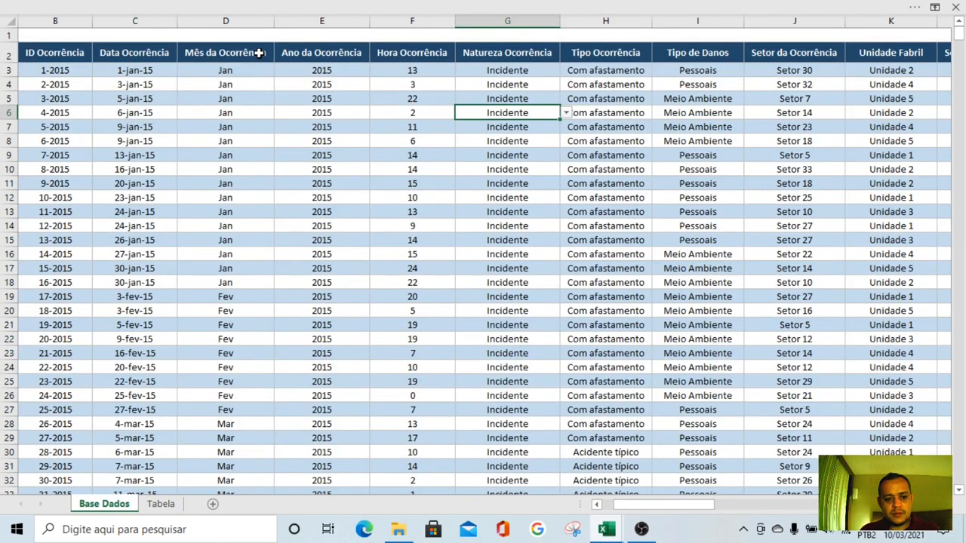
pyautogui.click(259, 53)
pyautogui.click(340, 54)
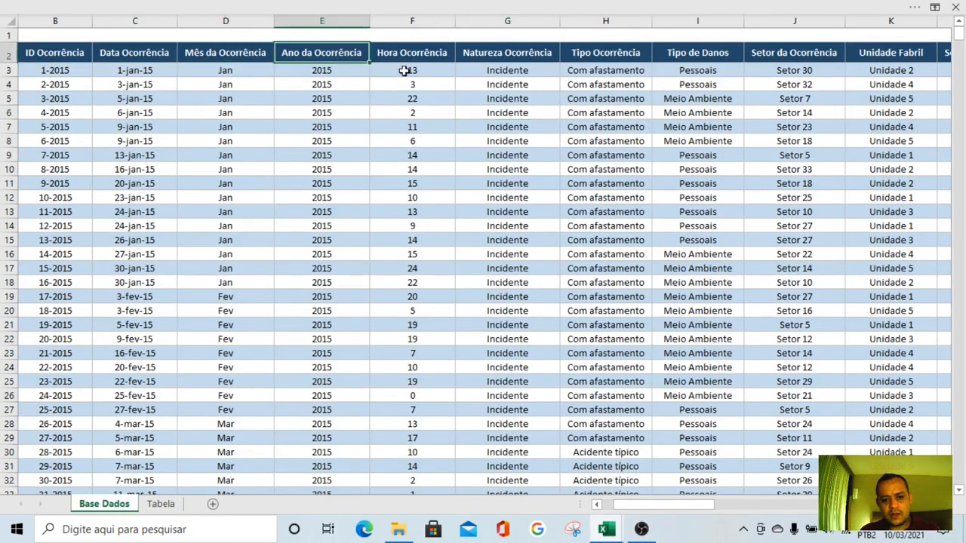
pyautogui.press('Right')
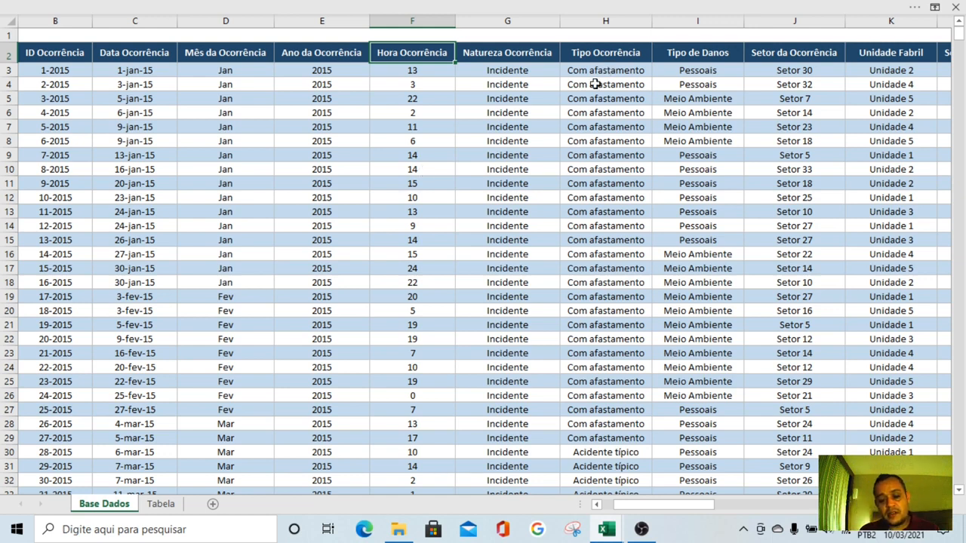
pyautogui.click(507, 54)
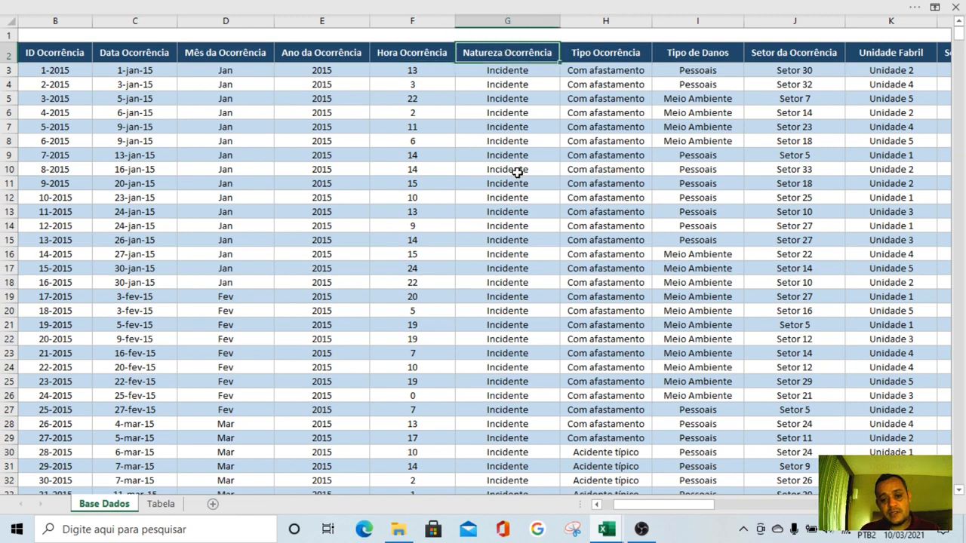
pyautogui.click(518, 255)
pyautogui.click(498, 68)
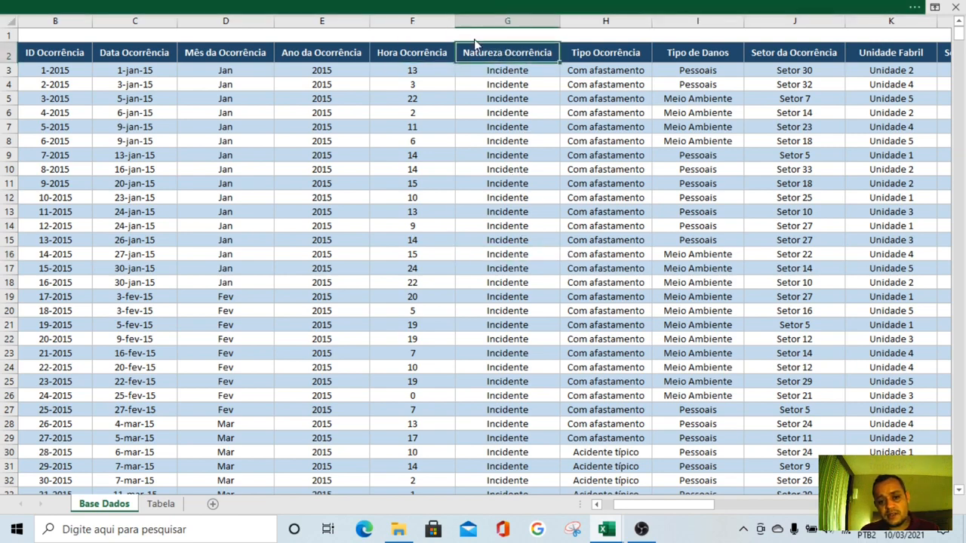
# Turn on filtering for the Base Dados table and check which values the Natureza Ocorrência filter lists, leaving it unfiltered
pyautogui.click(474, 9)
pyautogui.click(350, 35)
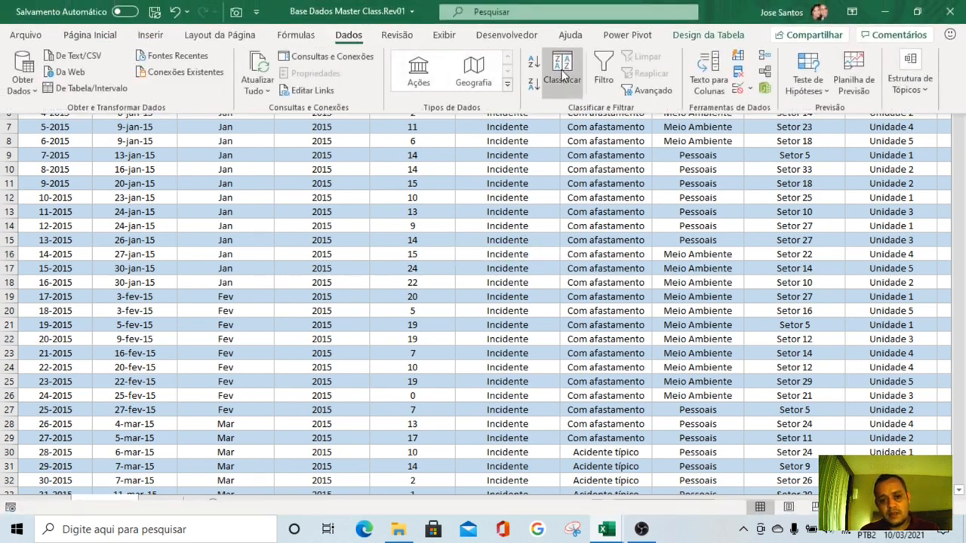
pyautogui.click(528, 197)
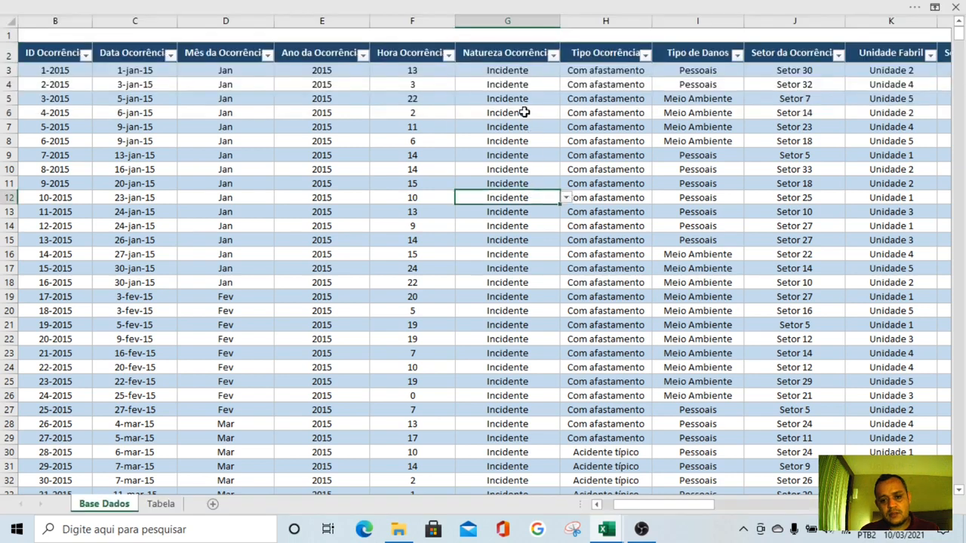
pyautogui.click(553, 52)
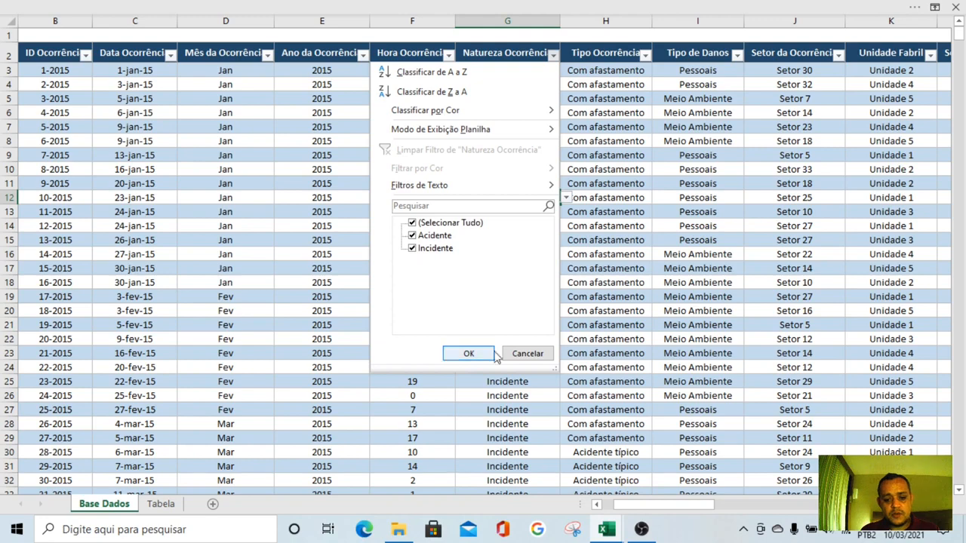
pyautogui.click(527, 353)
pyautogui.click(518, 144)
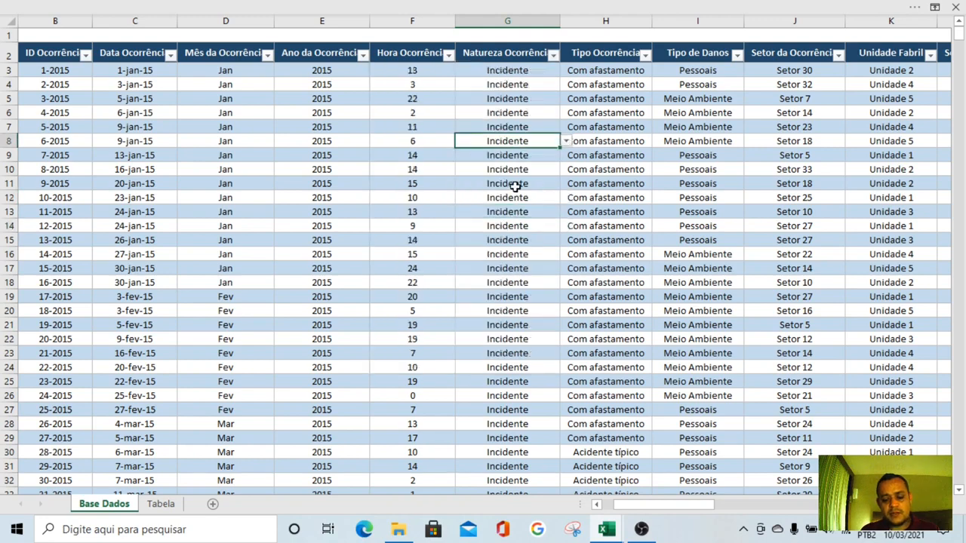
# Copy the yearly pivot table B20:C26 on the Tabela sheet to cell H20
pyautogui.click(160, 506)
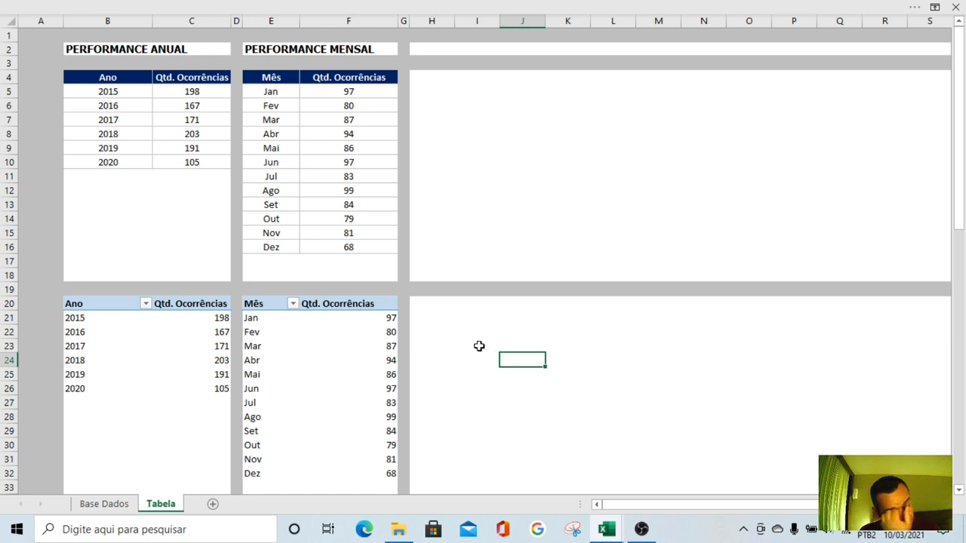
pyautogui.moveTo(90, 304); pyautogui.dragTo(220, 385)
pyautogui.hotkey('ctrl', 'c')
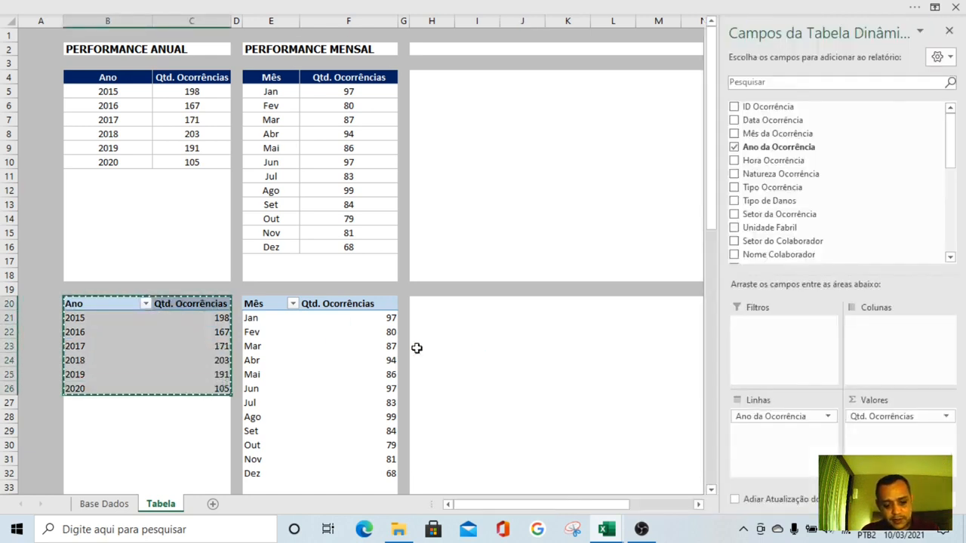
pyautogui.click(418, 302)
pyautogui.hotkey('ctrl', 'v')
pyautogui.click(536, 356)
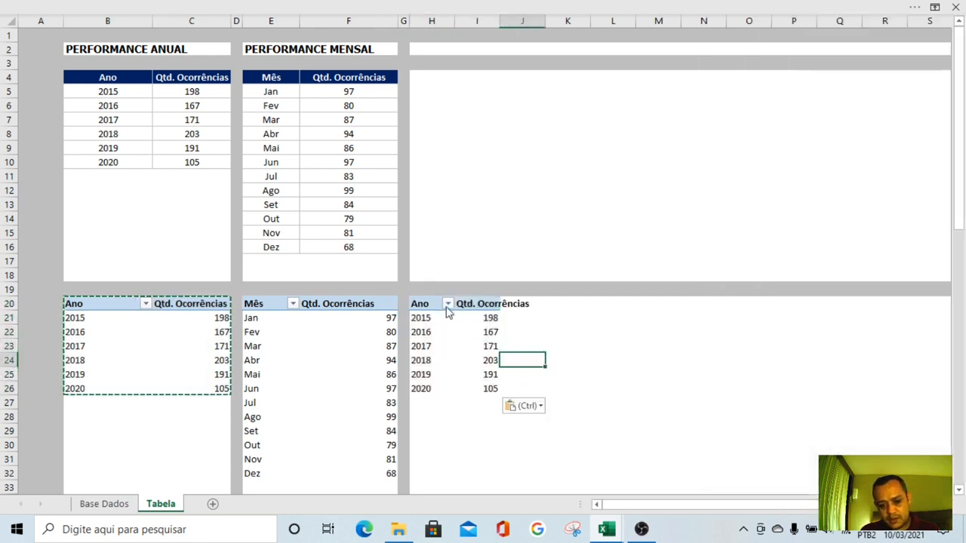
# Replace the copied pivot table's fields with Natureza Ocorrência as rows and the count of Natureza Ocorrência as values
pyautogui.click(429, 304)
pyautogui.press('Escape')
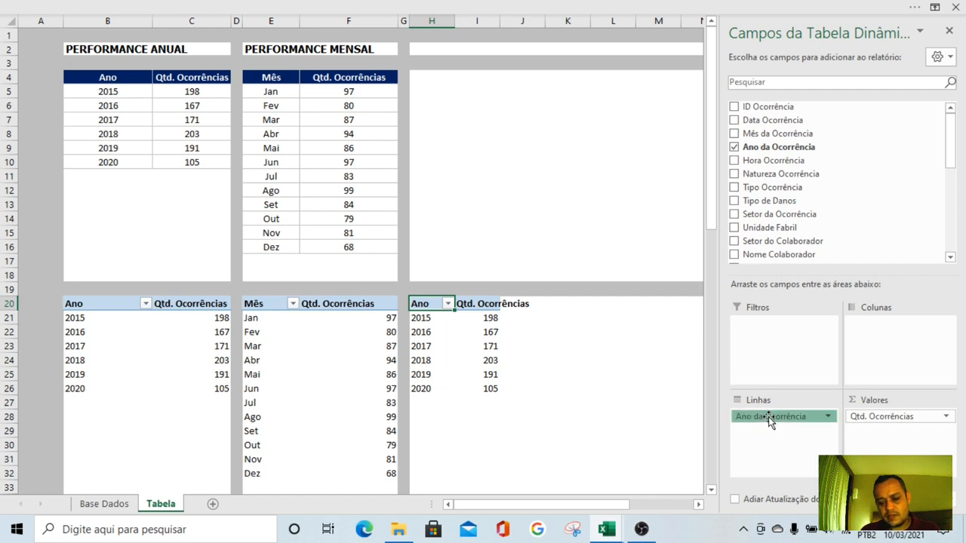
pyautogui.moveTo(768, 417); pyautogui.dragTo(619, 383)
pyautogui.moveTo(776, 175); pyautogui.dragTo(800, 421)
pyautogui.moveTo(901, 424); pyautogui.dragTo(608, 462)
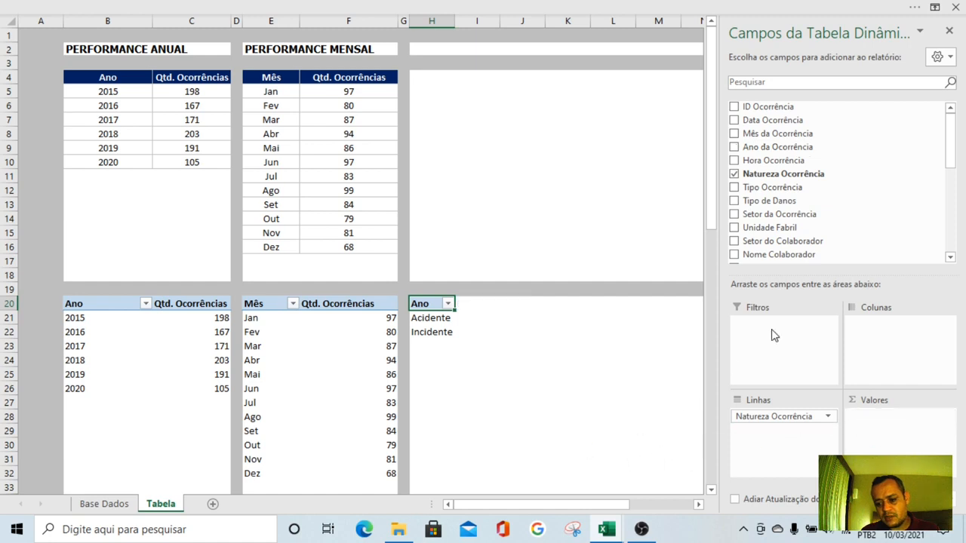
pyautogui.moveTo(785, 174); pyautogui.dragTo(890, 426)
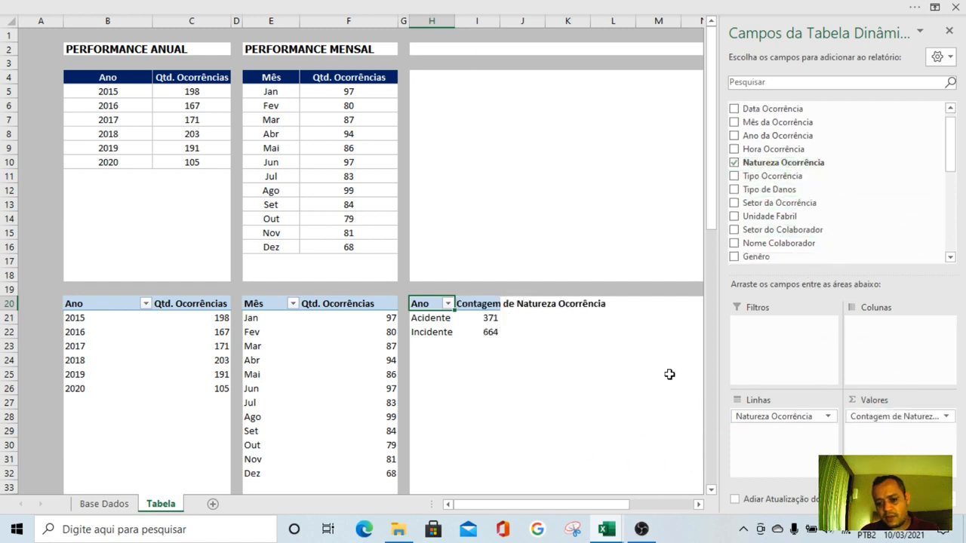
pyautogui.click(515, 400)
# Rename the new pivot table's headers as Natureza and Qtd. Ocorrências, and widen columns H and I to fit them
pyautogui.click(431, 303)
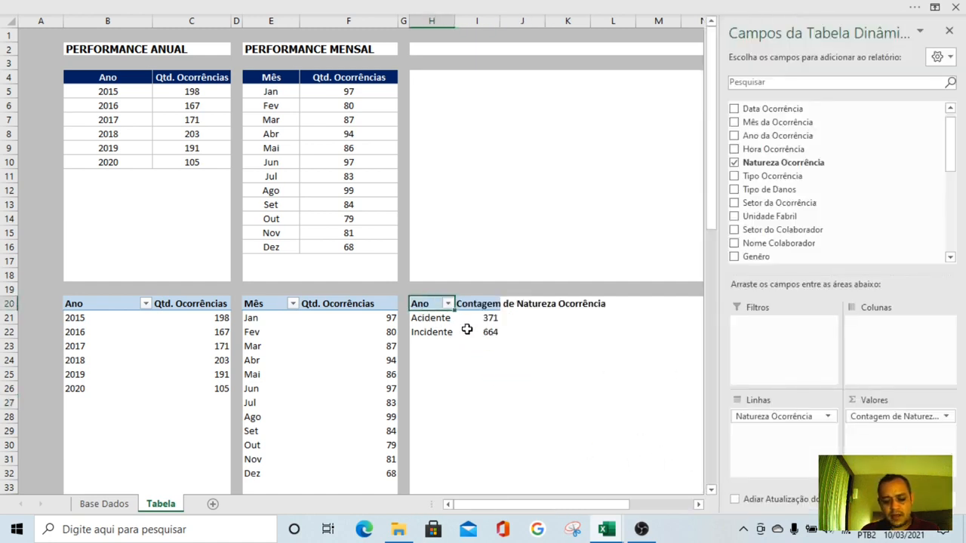
pyautogui.write('Nature')
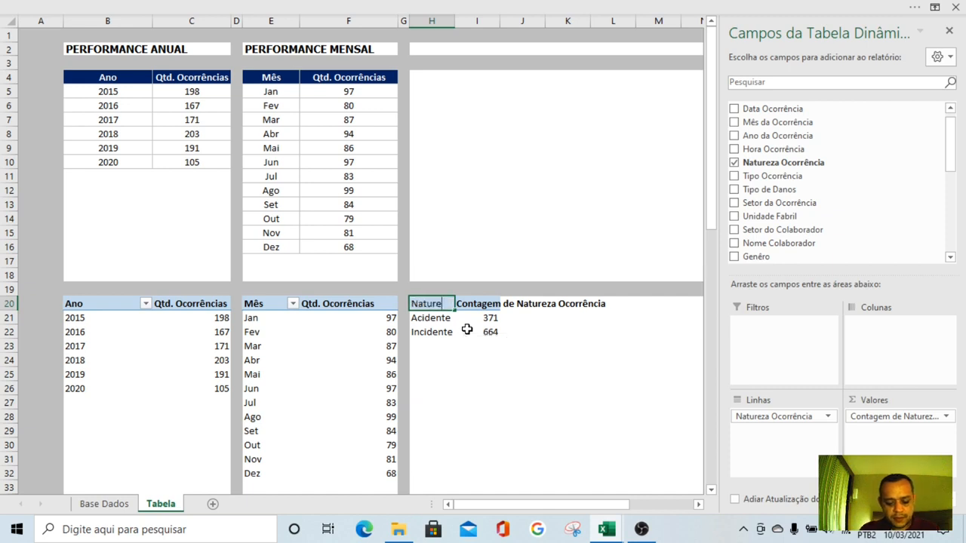
pyautogui.write('za')
pyautogui.press('Return')
pyautogui.press('Up')
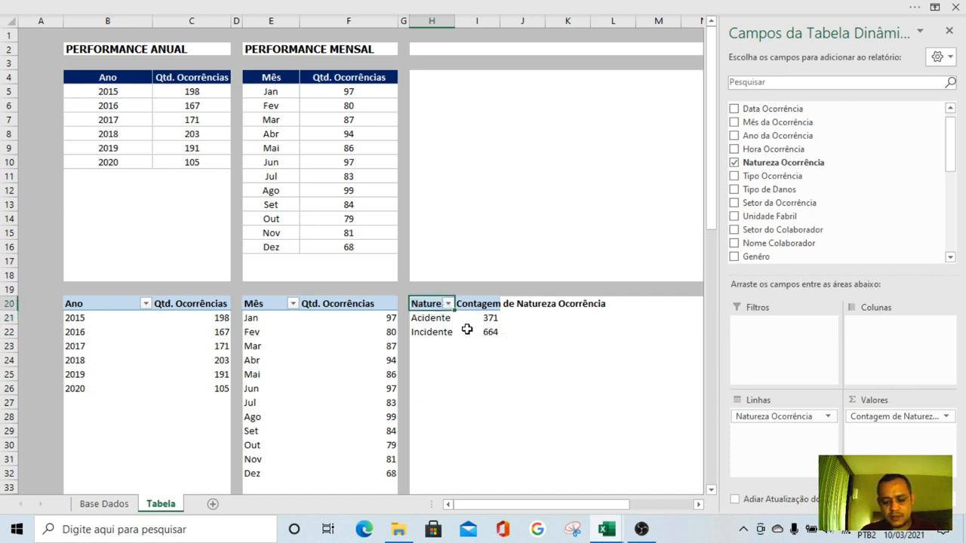
pyautogui.press('Right')
pyautogui.write('Q')
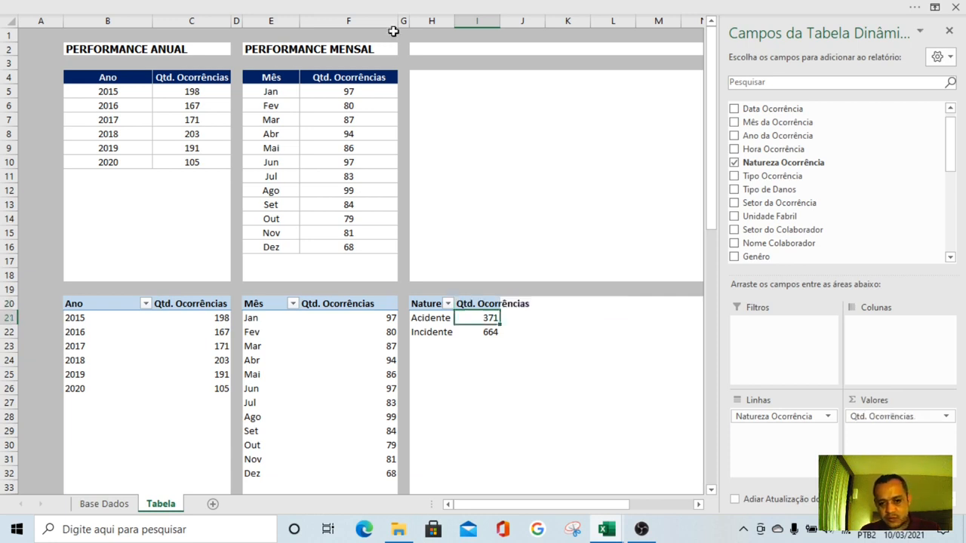
pyautogui.moveTo(455, 21); pyautogui.dragTo(465, 21)
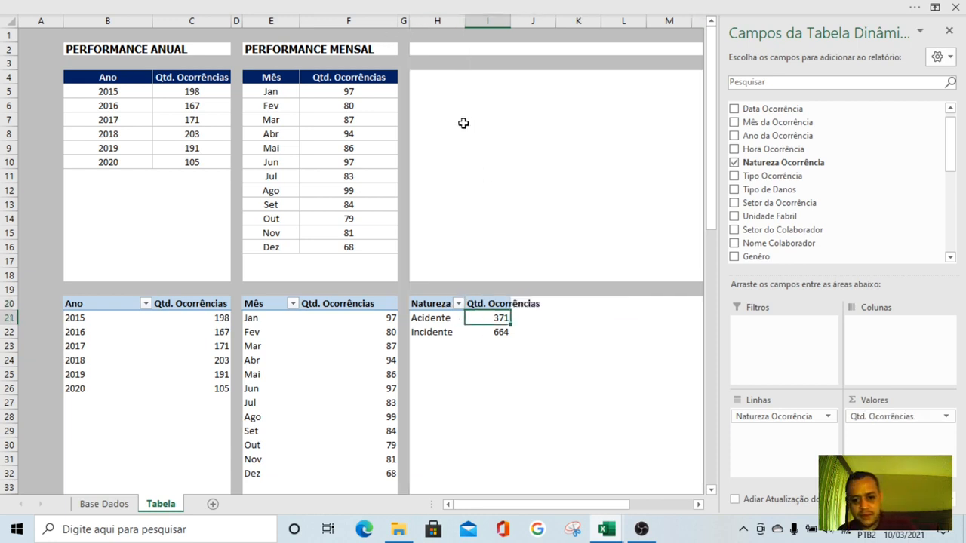
pyautogui.doubleClick(511, 21)
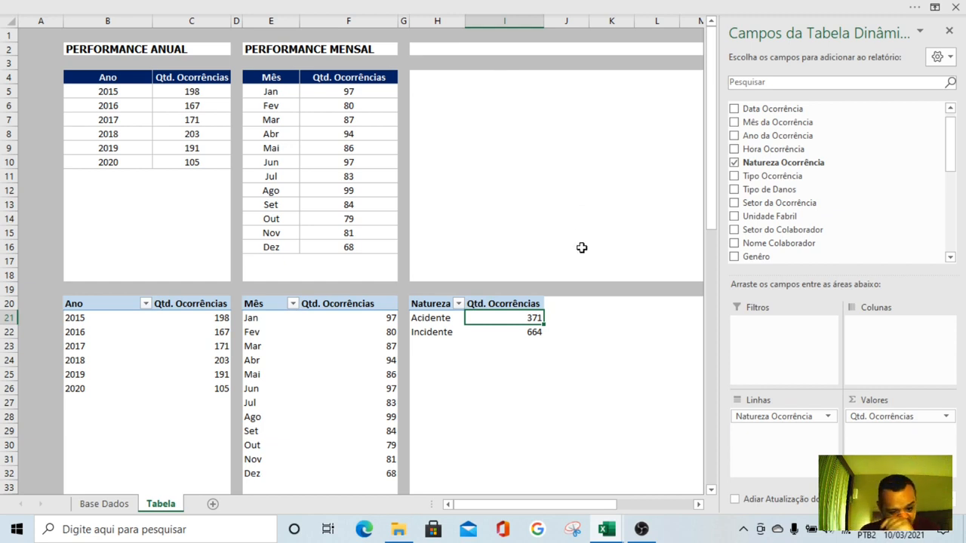
# Copy the monthly table's header and first two rows, E4:F6, to cell H4 above the Natureza pivot table
pyautogui.moveTo(281, 77); pyautogui.dragTo(330, 106)
pyautogui.hotkey('ctrl', 'c')
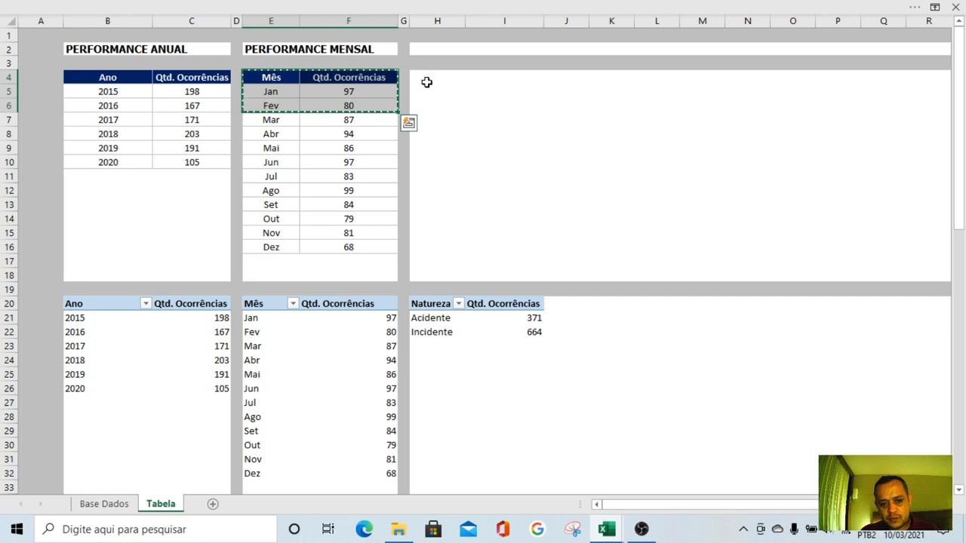
pyautogui.click(427, 79)
pyautogui.hotkey('ctrl', 'v')
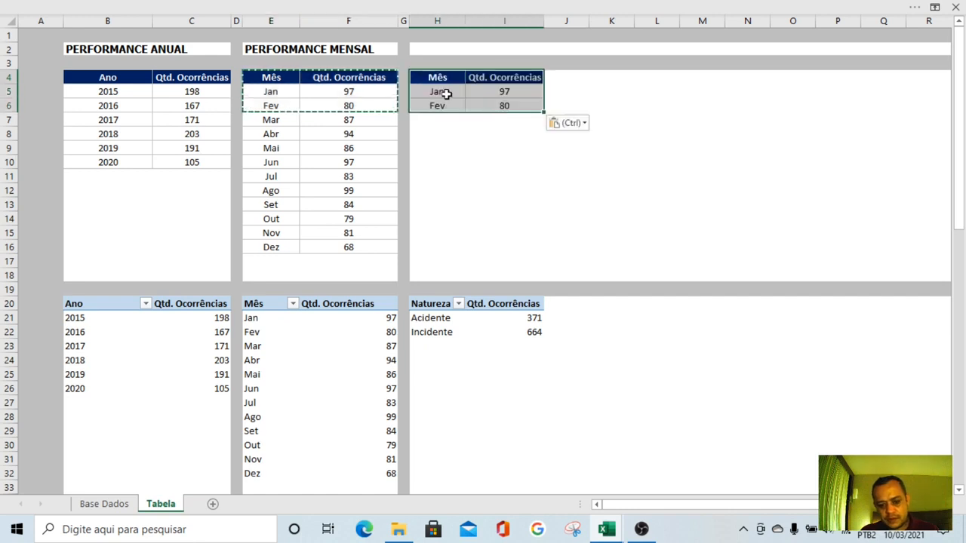
# Paste the Natureza pivot table's row labels, H21:H22, as values over the month labels in H5:H6
pyautogui.click(654, 150)
pyautogui.moveTo(430, 320); pyautogui.dragTo(434, 334)
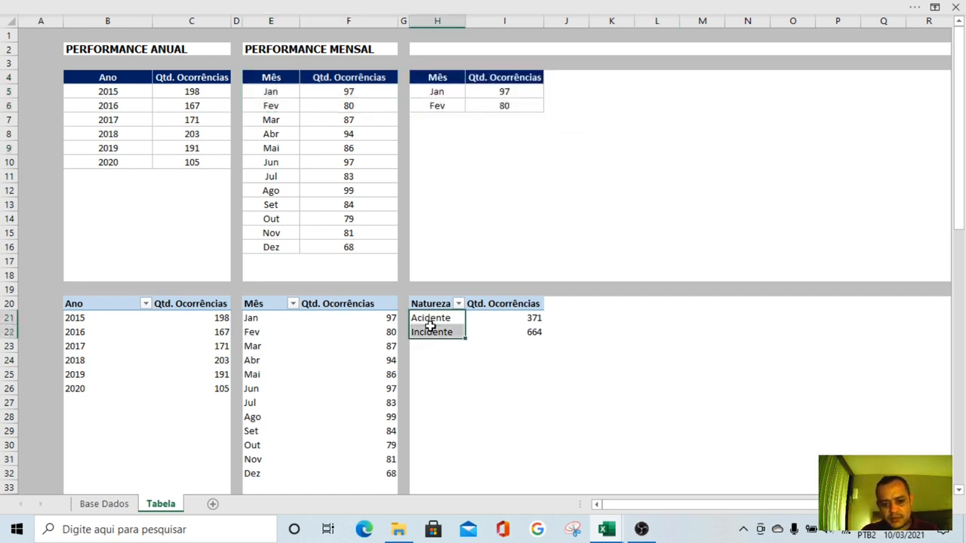
pyautogui.hotkey('ctrl', 'c')
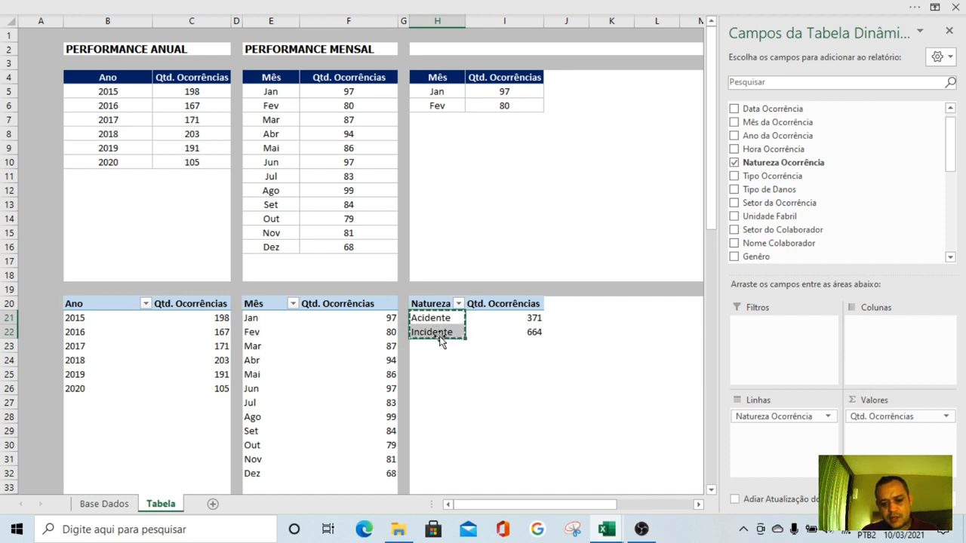
pyautogui.rightClick(441, 91)
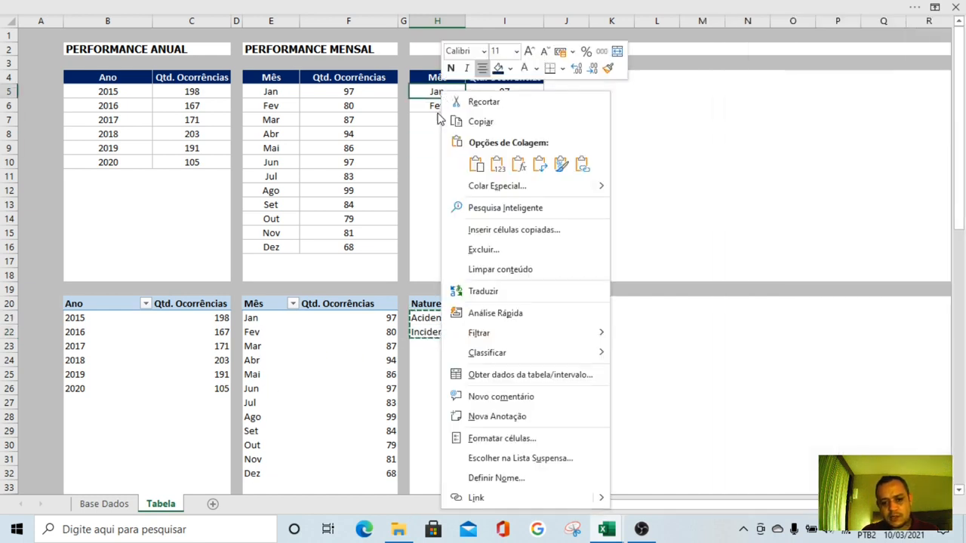
pyautogui.click(497, 164)
pyautogui.click(497, 187)
pyautogui.click(565, 174)
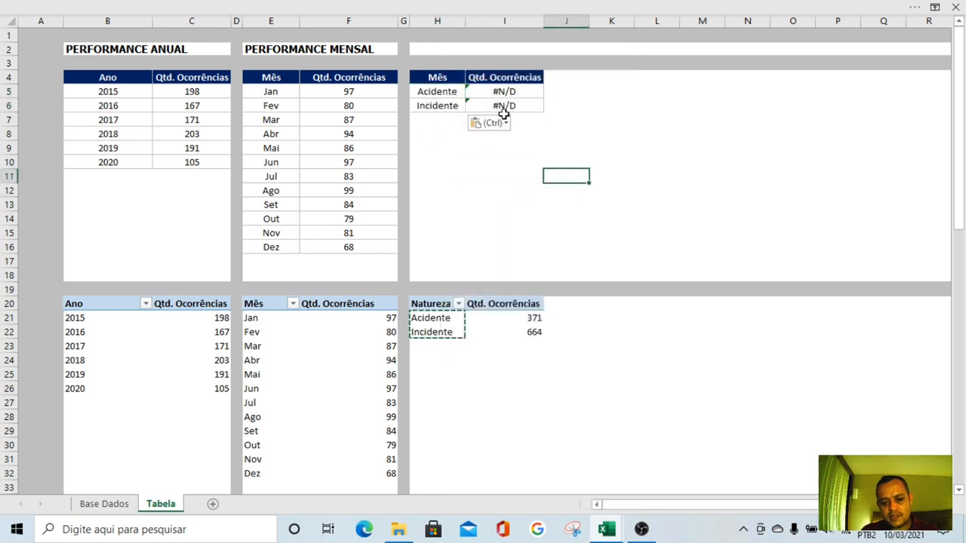
# Point the PROCV formula in I5 to the lookup range $H$21:$I$23 and copy it to I6
pyautogui.click(517, 93)
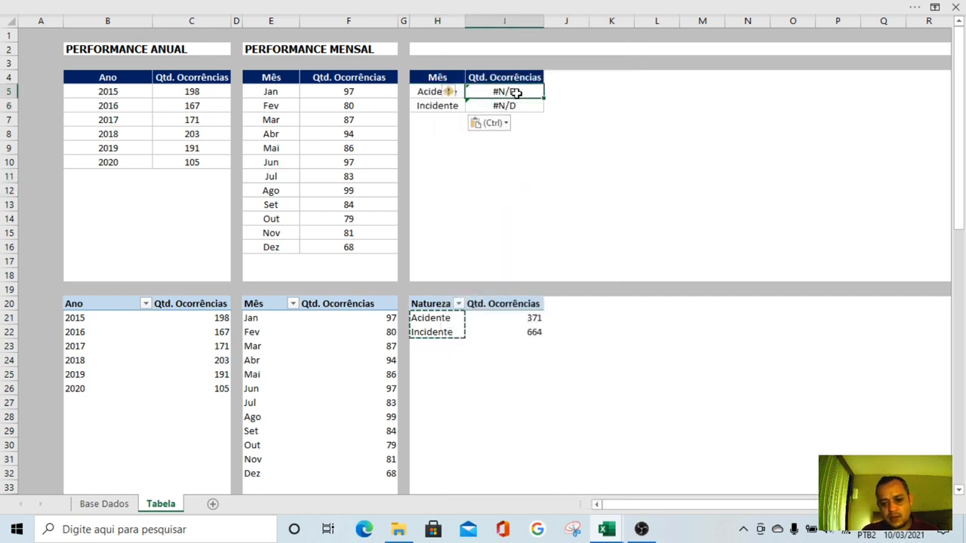
pyautogui.doubleClick(518, 92)
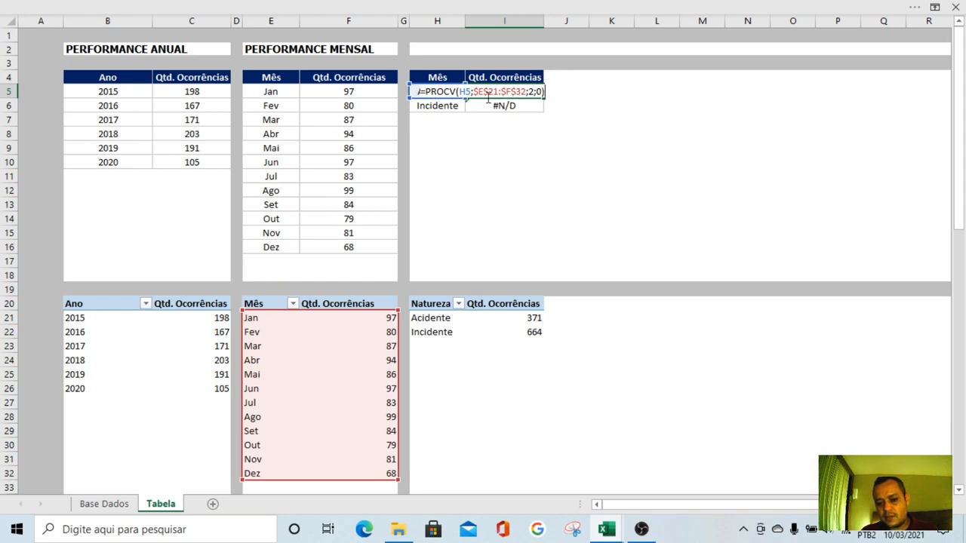
pyautogui.moveTo(340, 314); pyautogui.dragTo(499, 327)
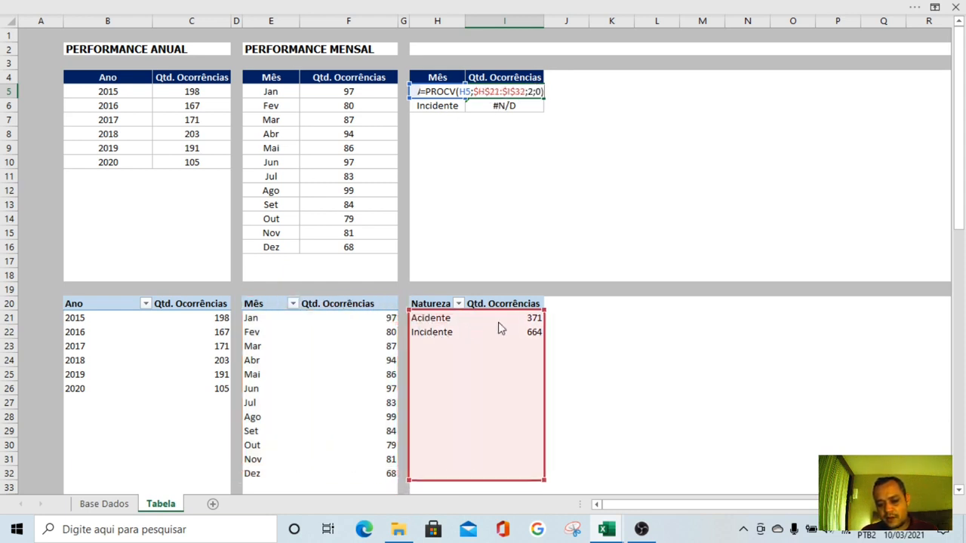
pyautogui.moveTo(546, 480); pyautogui.dragTo(550, 352)
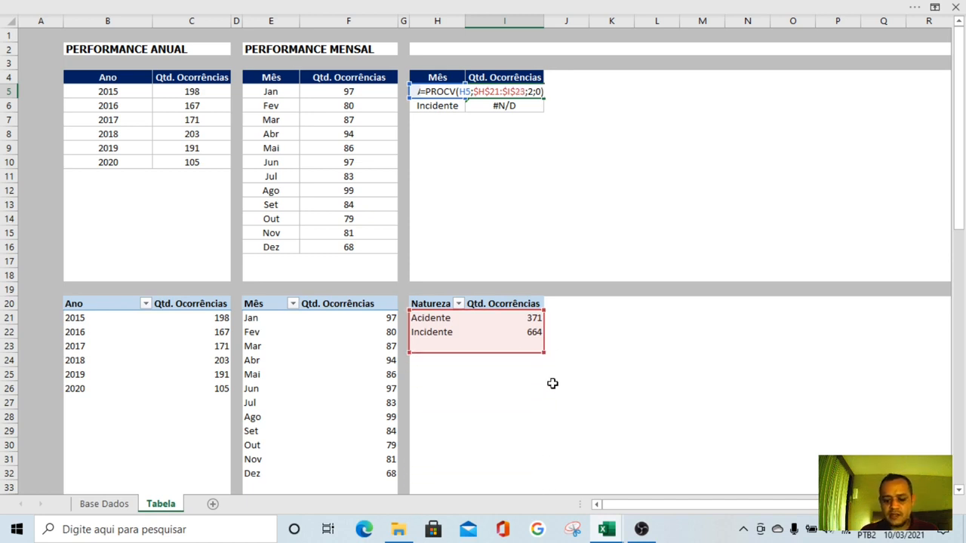
pyautogui.press('Return')
pyautogui.press('Up')
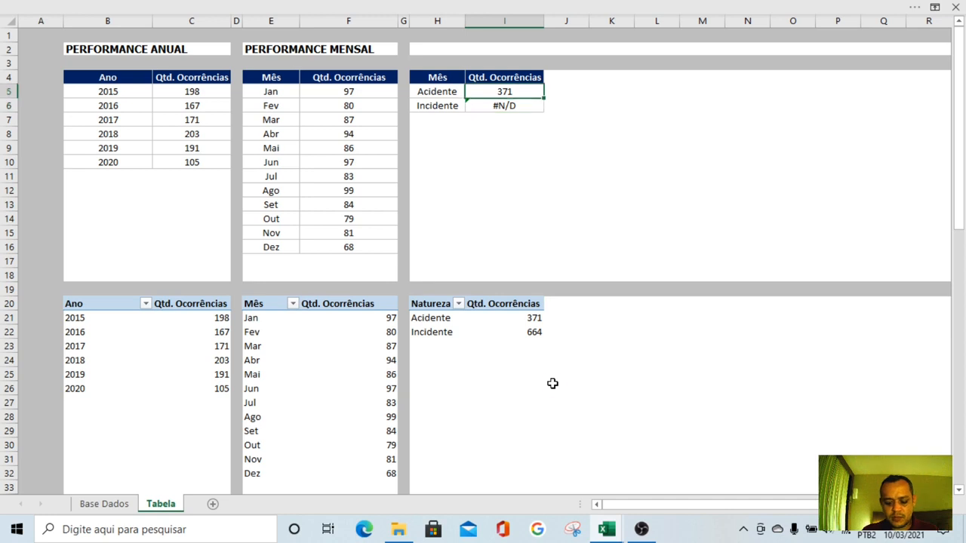
pyautogui.hotkey('ctrl', 'c')
pyautogui.press('Down')
pyautogui.press('Return')
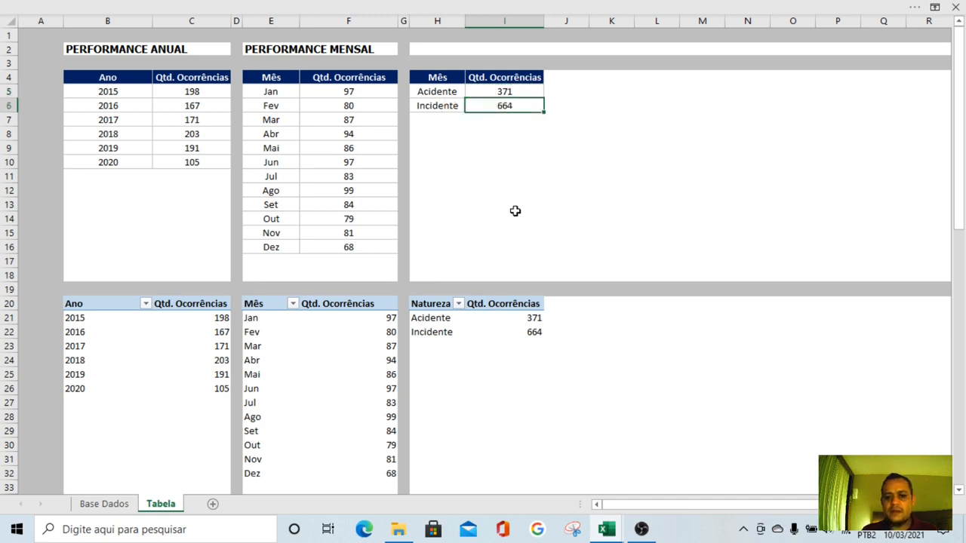
pyautogui.click(515, 175)
pyautogui.click(504, 221)
pyautogui.click(485, 188)
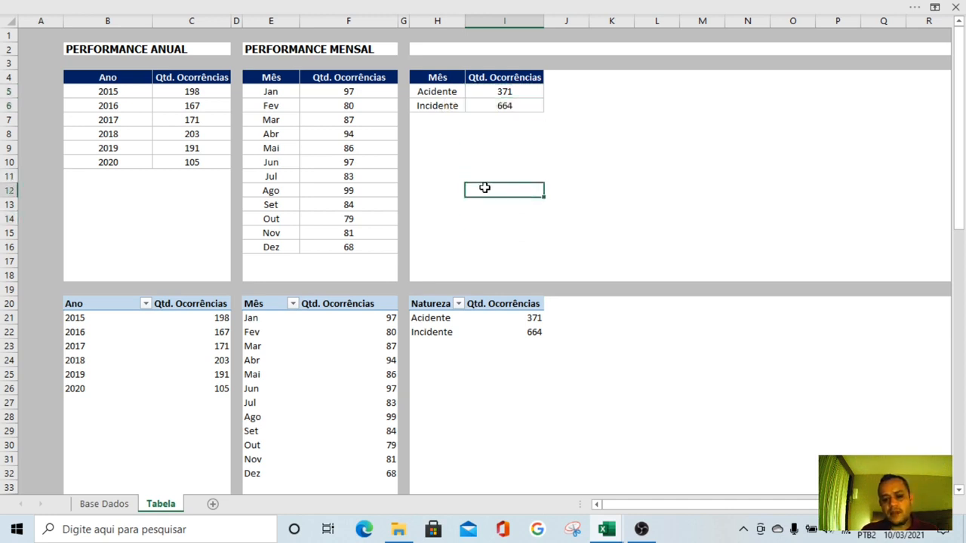
pyautogui.rightClick(444, 309)
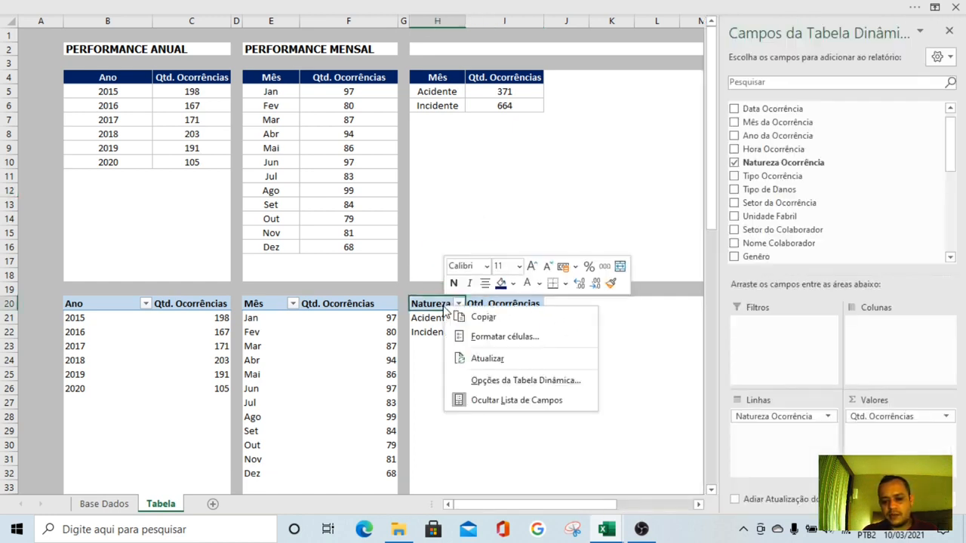
pyautogui.click(509, 381)
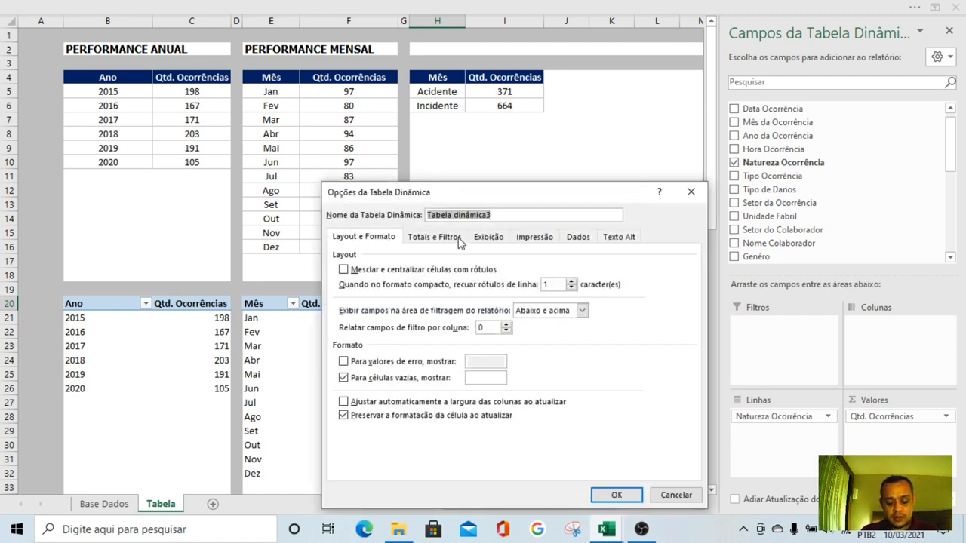
pyautogui.write('ANALISE POR NATUREZA')
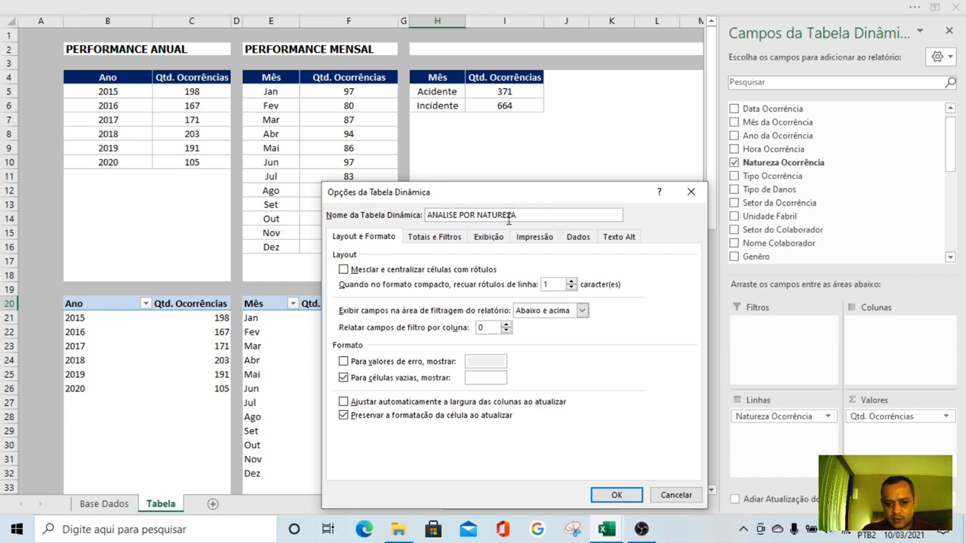
pyautogui.moveTo(517, 216); pyautogui.dragTo(435, 214)
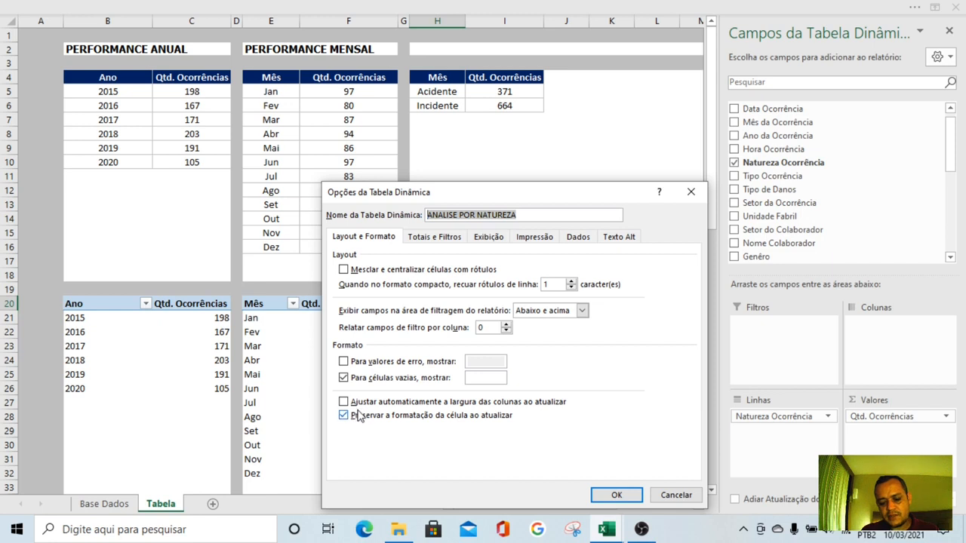
pyautogui.click(675, 495)
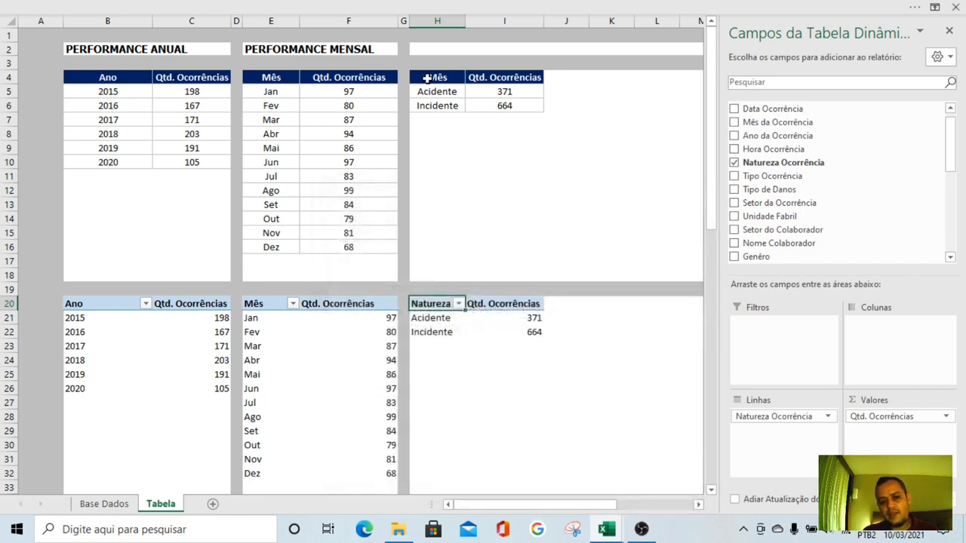
# Enter the title ANALISE POR NATUREZA in cell H2 above the Natureza table
pyautogui.click(427, 47)
pyautogui.write('ANALISE POR NATUREZA')
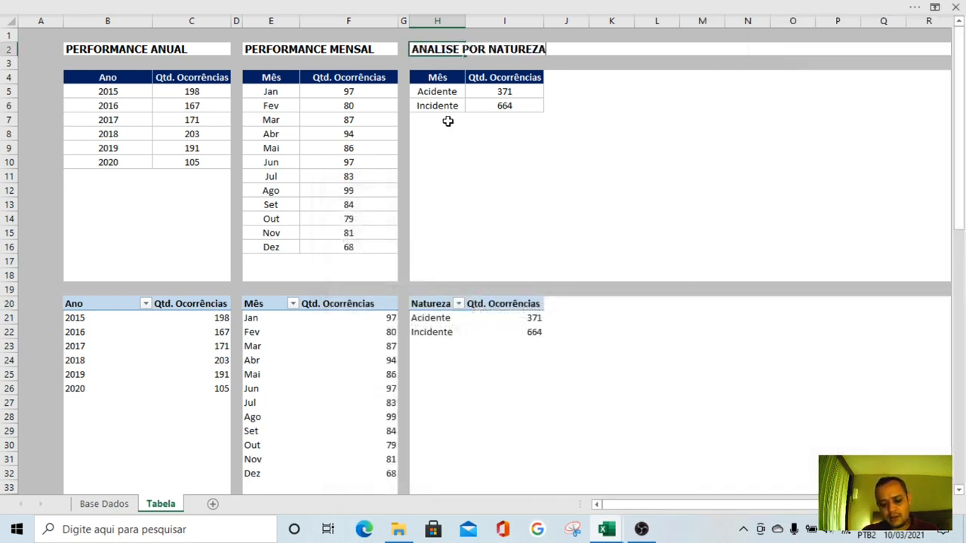
pyautogui.press('Return')
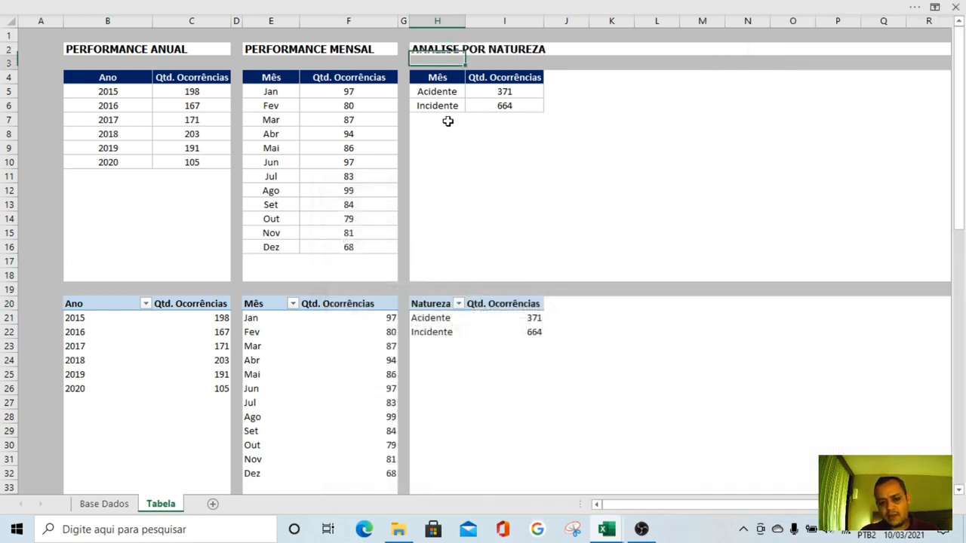
pyautogui.click(552, 179)
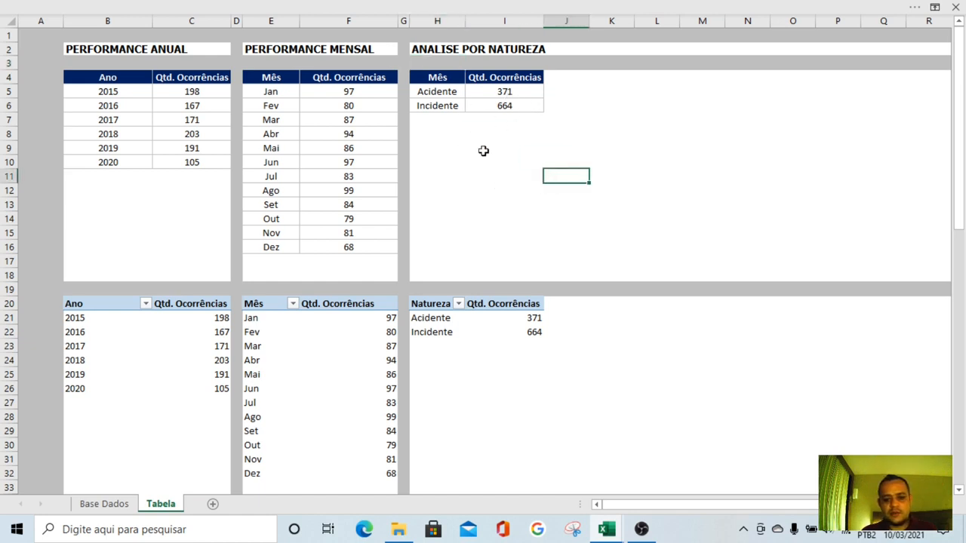
# Copy the grey separator formatting of column G to column J with the Format Painter
pyautogui.click(404, 19)
pyautogui.click(287, 6)
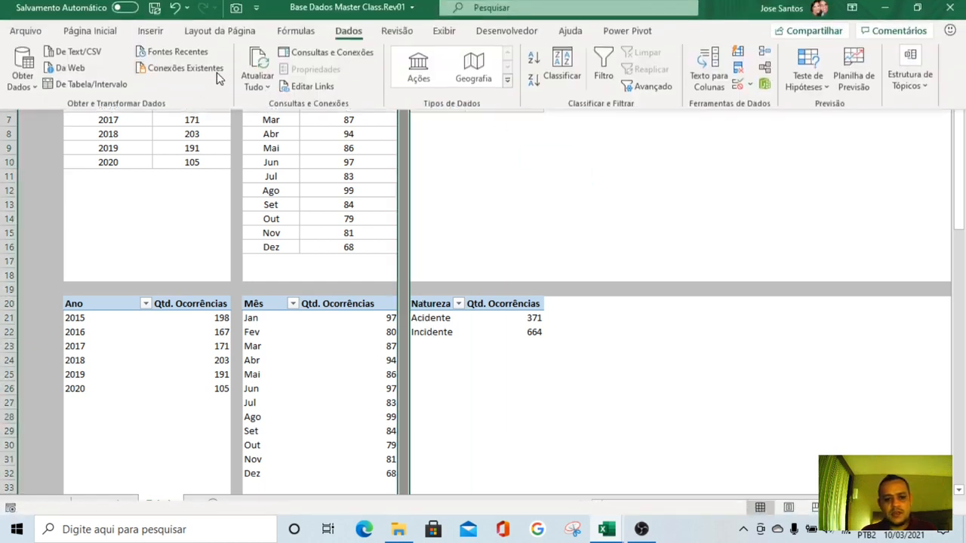
pyautogui.click(90, 34)
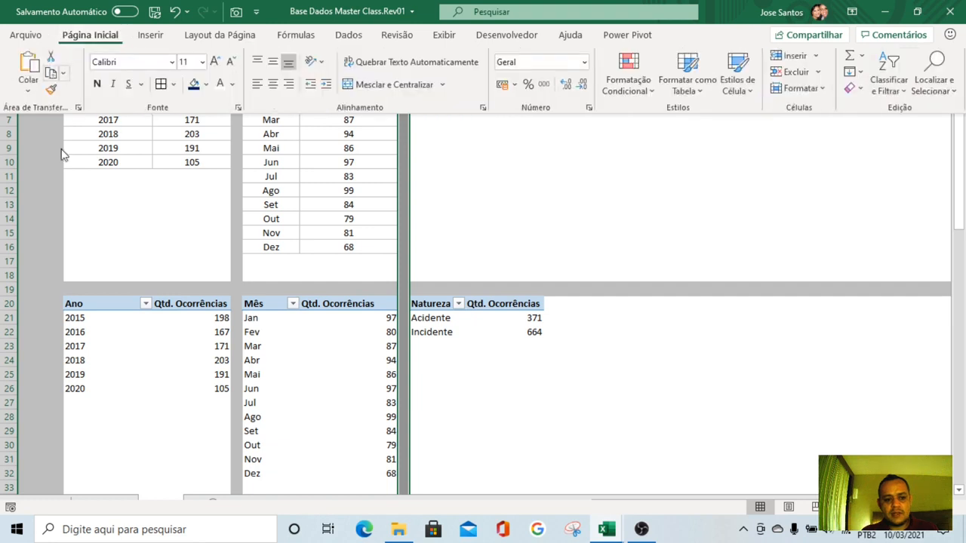
pyautogui.doubleClick(50, 91)
pyautogui.click(549, 20)
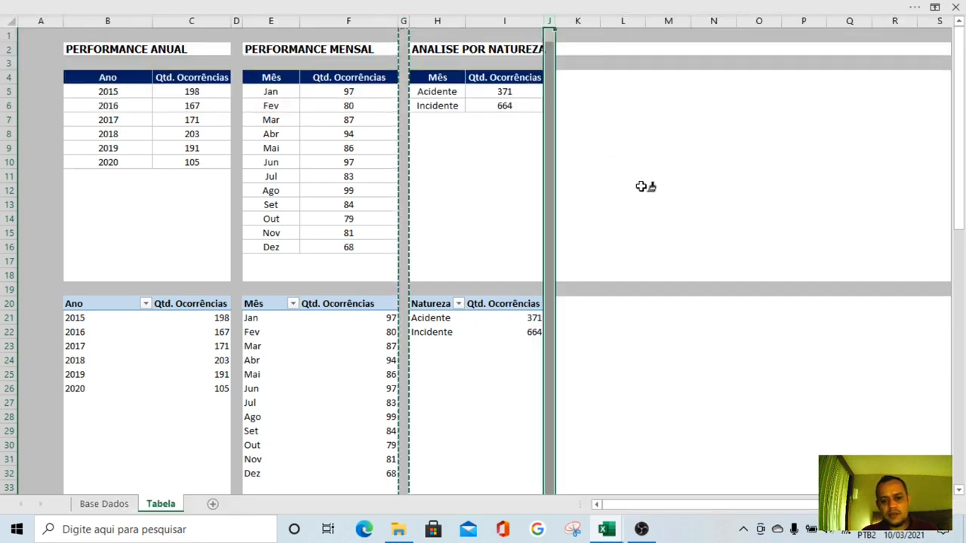
pyautogui.press('Escape')
pyautogui.click(585, 166)
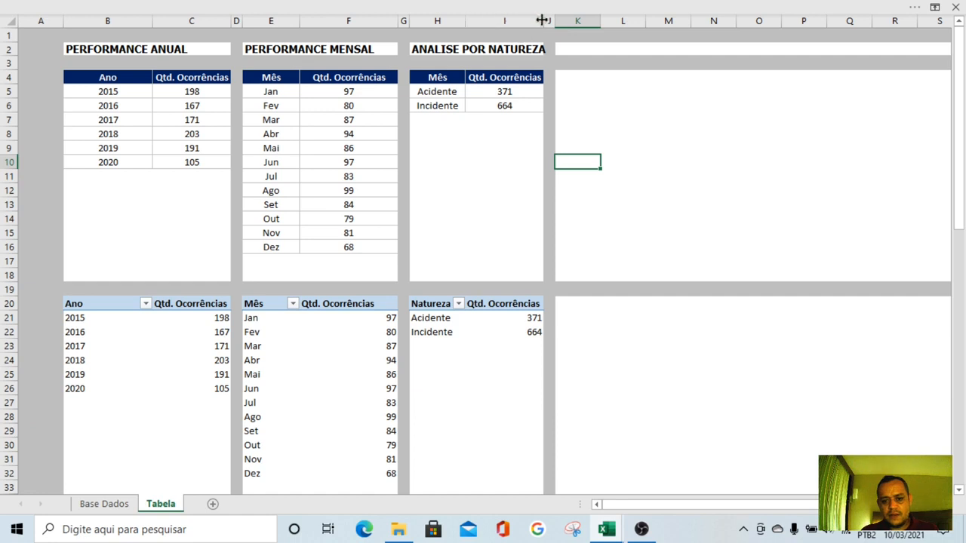
# Widen columns H and I slightly and change the header in H4 to Natureza
pyautogui.moveTo(542, 20); pyautogui.dragTo(549, 20)
pyautogui.moveTo(465, 22); pyautogui.dragTo(477, 22)
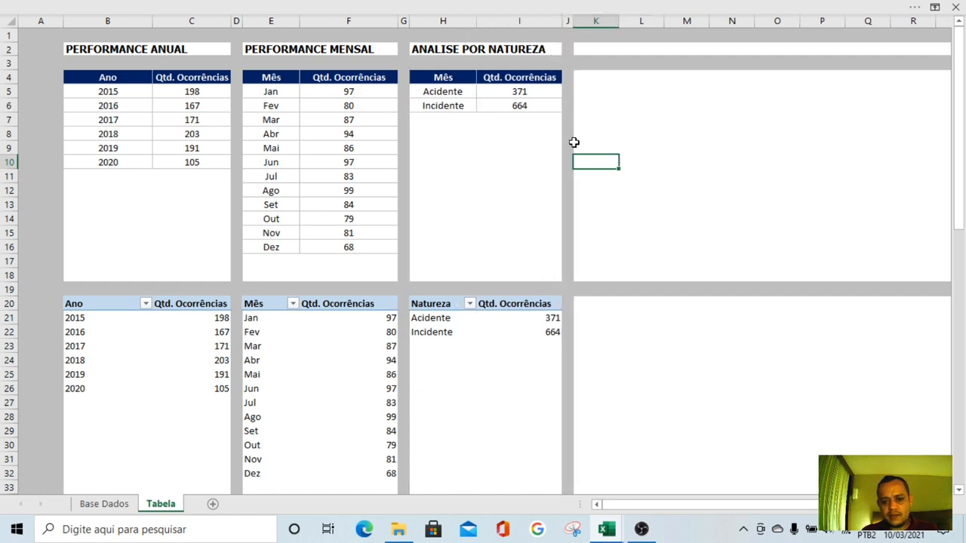
pyautogui.click(462, 81)
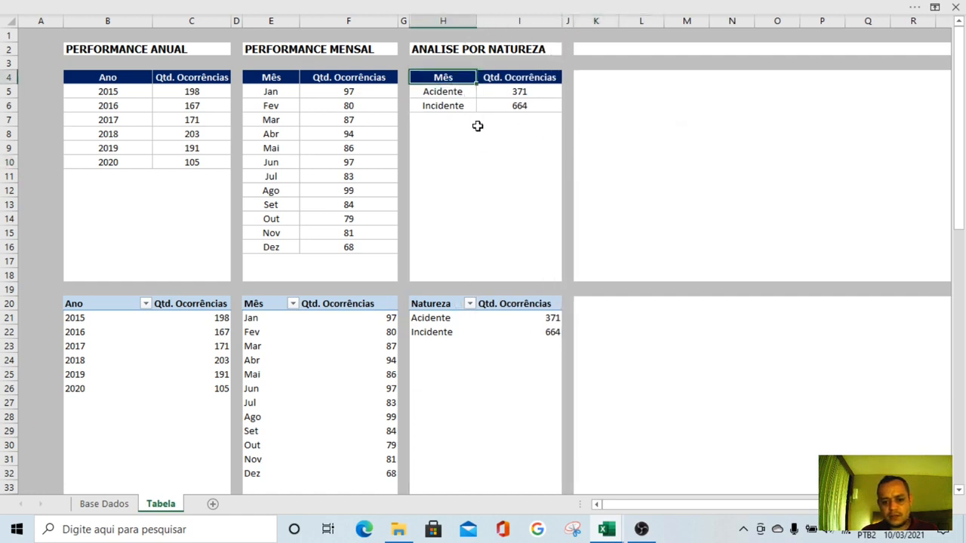
pyautogui.write('Natureza')
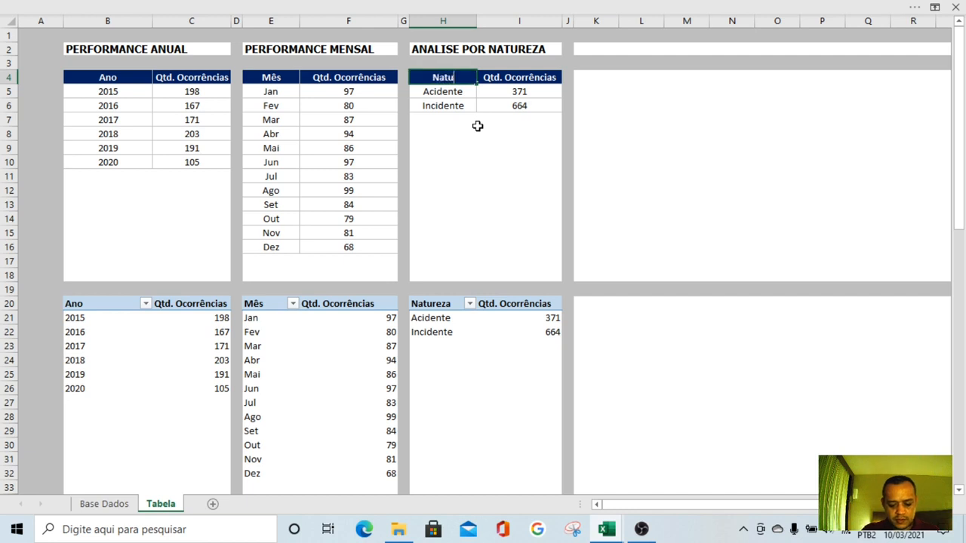
pyautogui.press('Return')
pyautogui.click(673, 180)
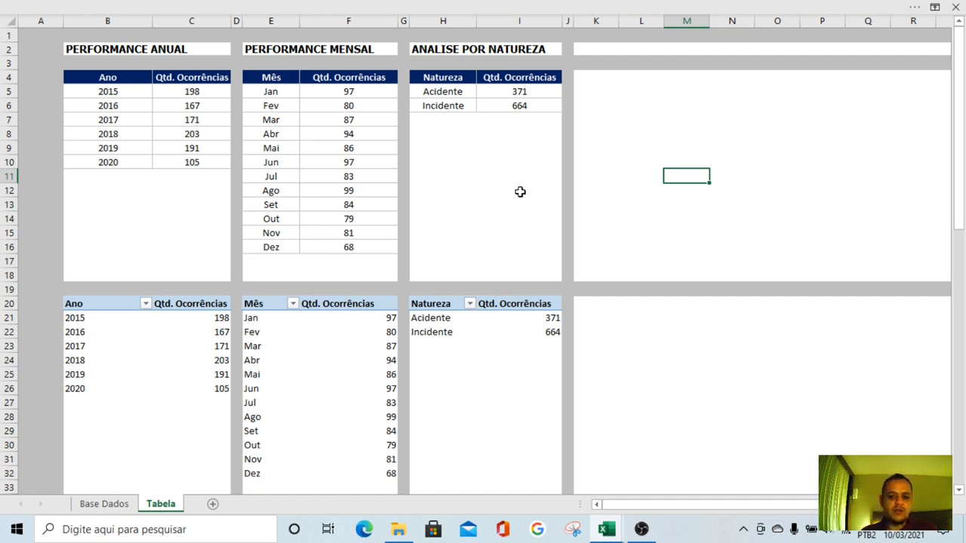
# Examine the Tipo Ocorrência categories in that column's filter list on the Base Dados sheet
pyautogui.click(89, 503)
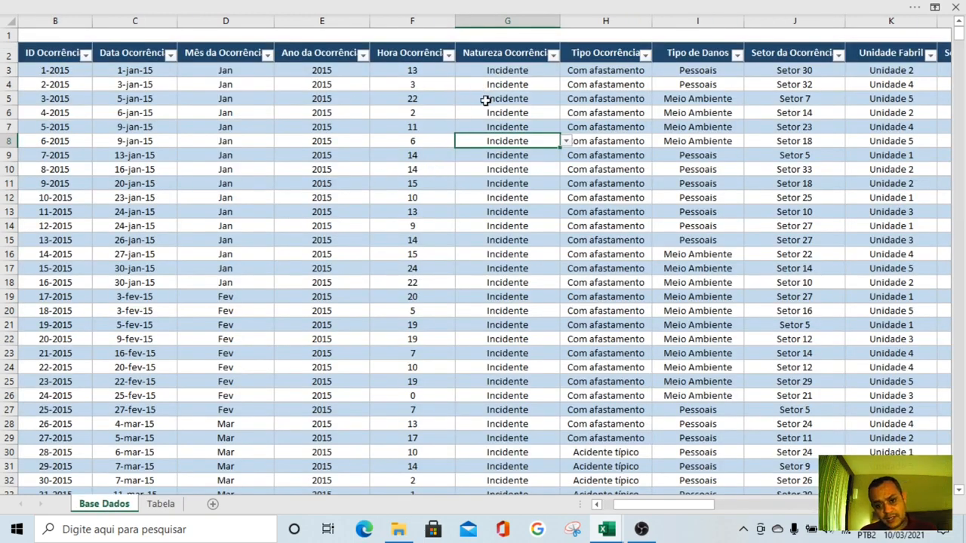
pyautogui.click(645, 54)
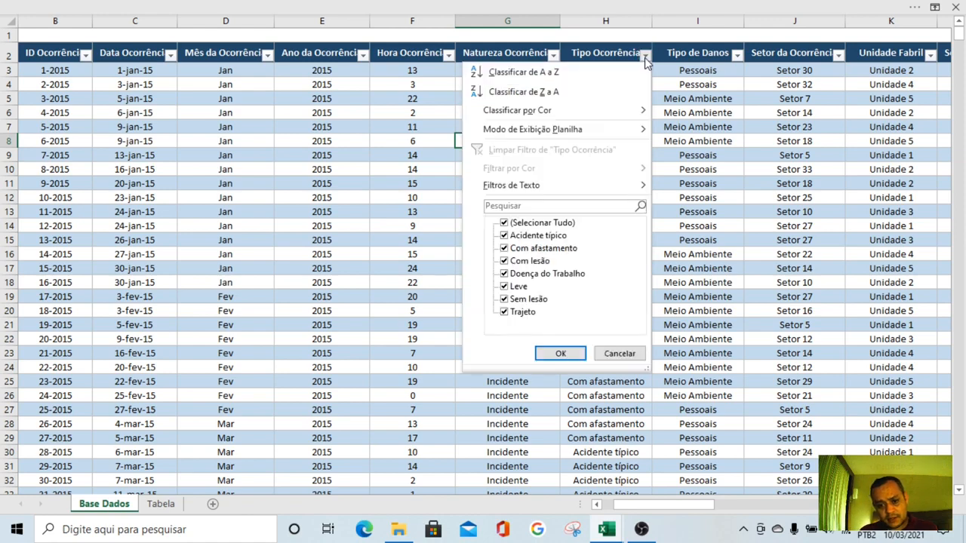
pyautogui.click(675, 202)
pyautogui.click(629, 129)
pyautogui.click(620, 97)
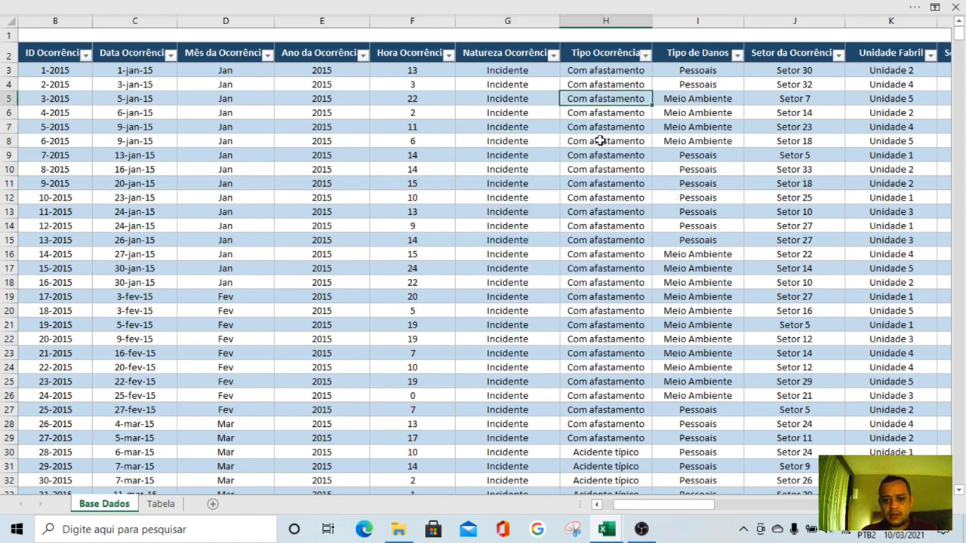
# Copy the Natureza pivot table H20:I22 on the Tabela sheet to cell K20
pyautogui.click(161, 504)
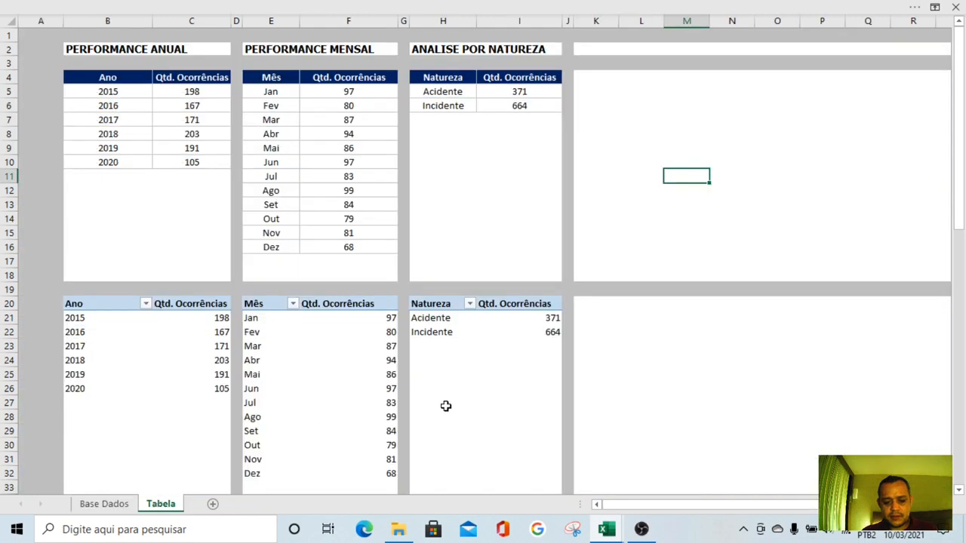
pyautogui.hscroll(5, 225, 351)
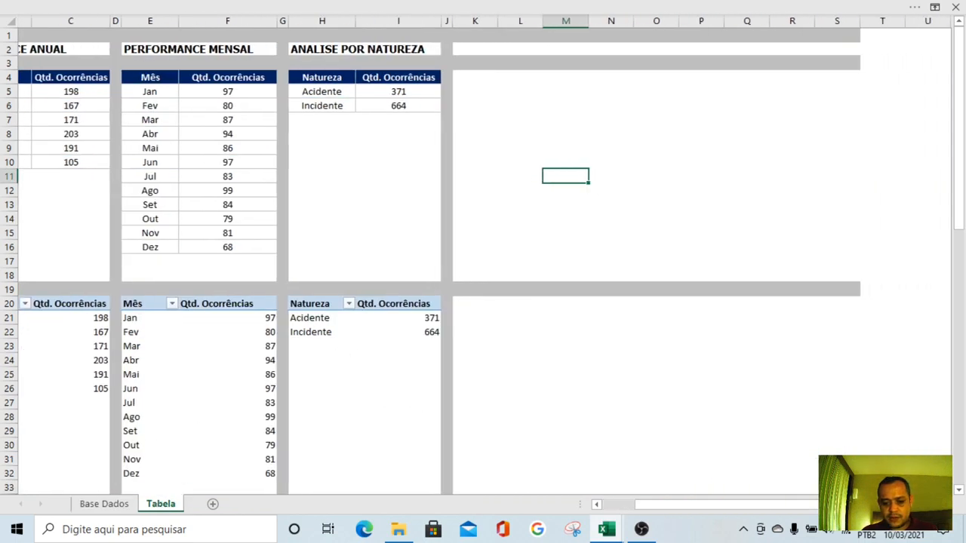
pyautogui.moveTo(153, 308); pyautogui.dragTo(241, 325)
pyautogui.hotkey('ctrl', 'c')
pyautogui.click(311, 310)
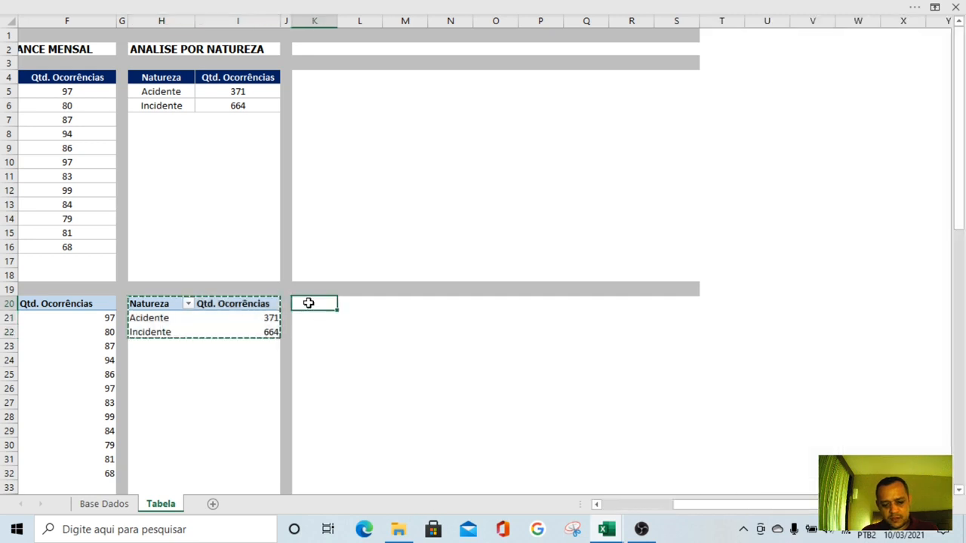
pyautogui.hotkey('ctrl', 'v')
pyautogui.click(434, 334)
pyautogui.click(317, 303)
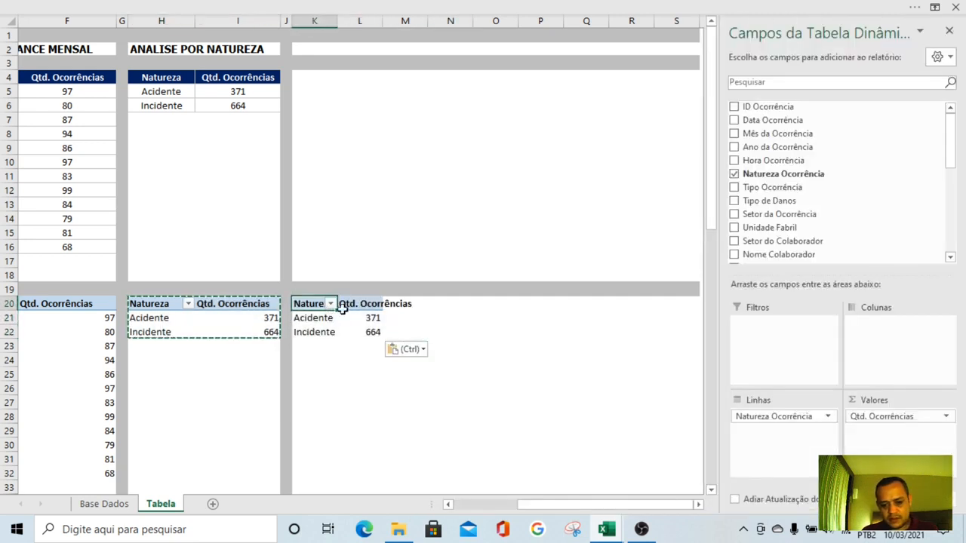
# Replace Natureza Ocorrência with Tipo Ocorrência in the rows of the pivot table at K20 and use a count of Tipo Ocorrência as values
pyautogui.moveTo(772, 417); pyautogui.dragTo(595, 405)
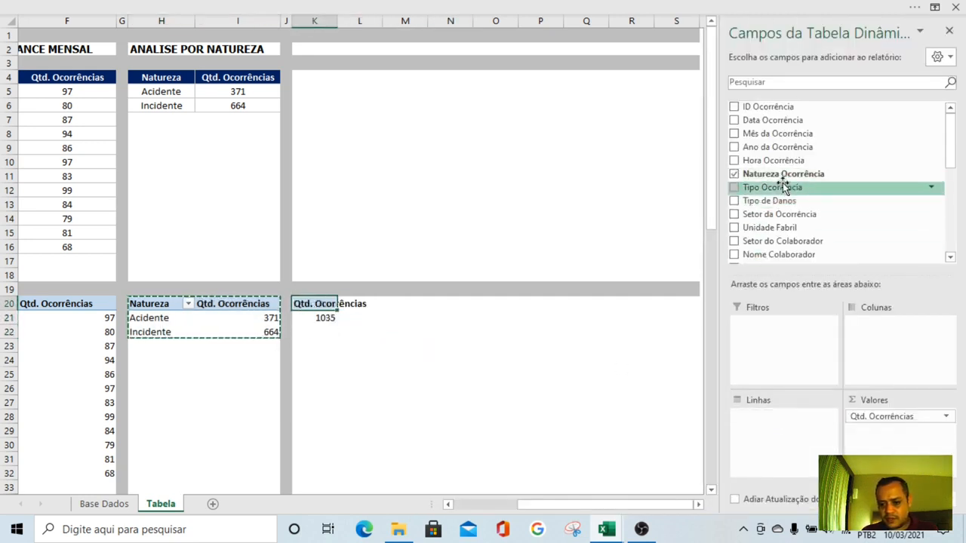
pyautogui.moveTo(778, 190); pyautogui.dragTo(766, 434)
pyautogui.moveTo(881, 416); pyautogui.dragTo(814, 228)
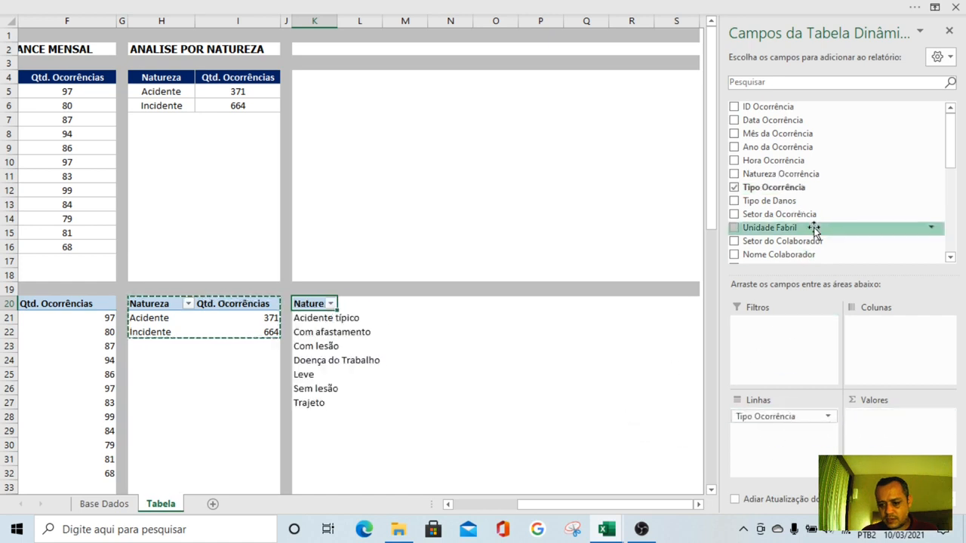
pyautogui.moveTo(773, 189); pyautogui.dragTo(892, 445)
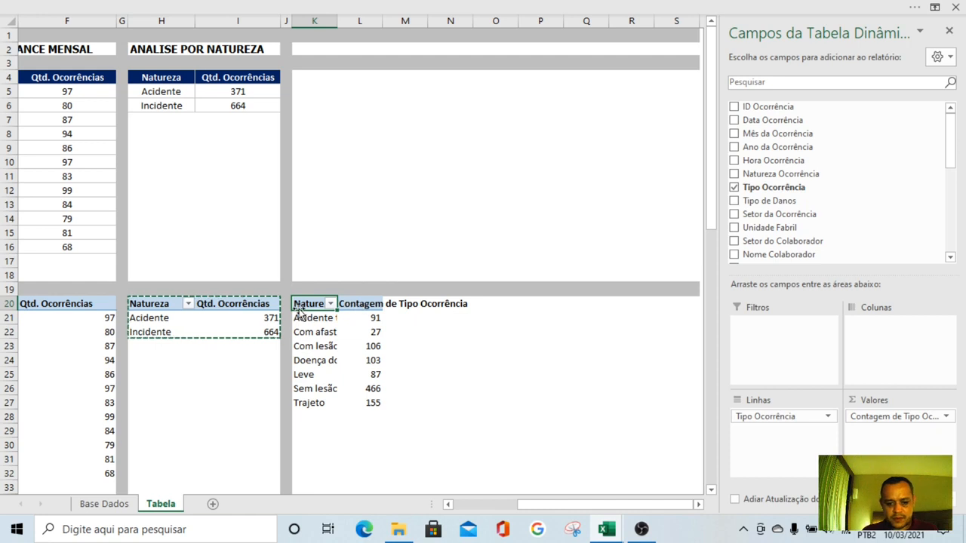
# Rename the headers in K20 and L20 to Tipo and Qtd. Ocorrências and autofit columns K and L
pyautogui.write('Tipo')
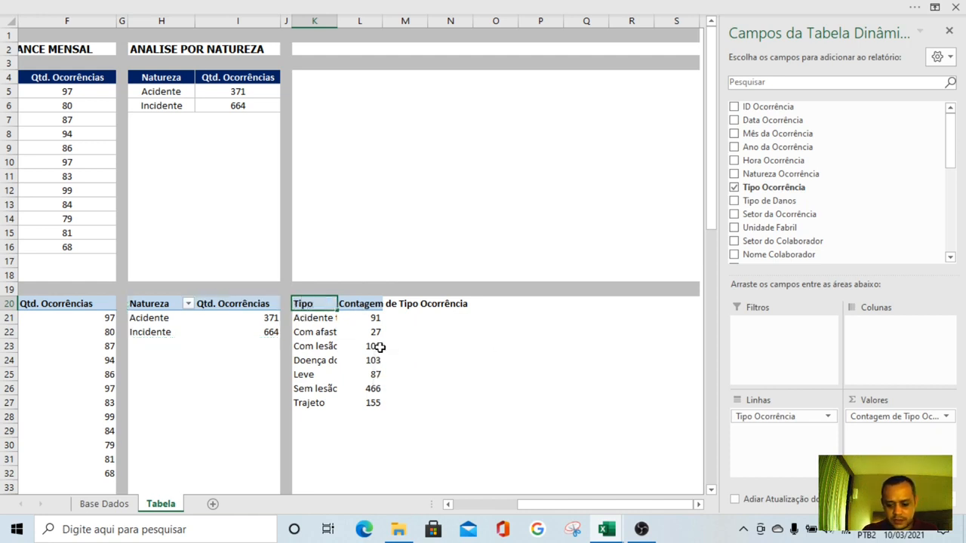
pyautogui.press('Tab')
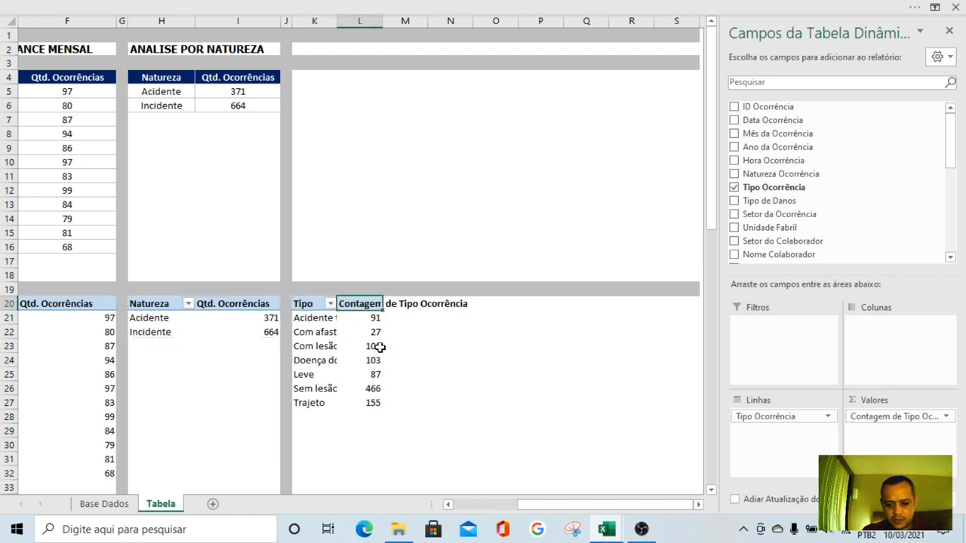
pyautogui.write('Qtd. Ocorrências')
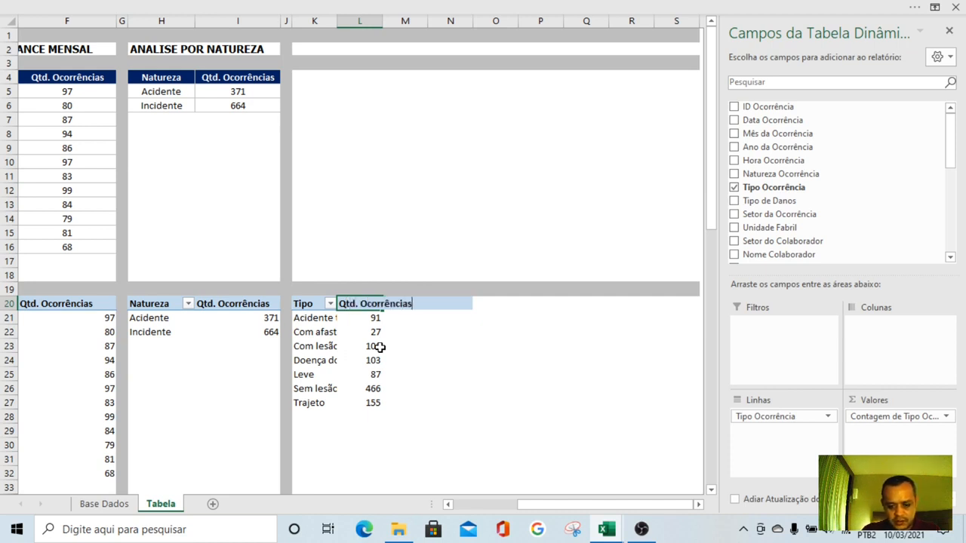
pyautogui.press('Return')
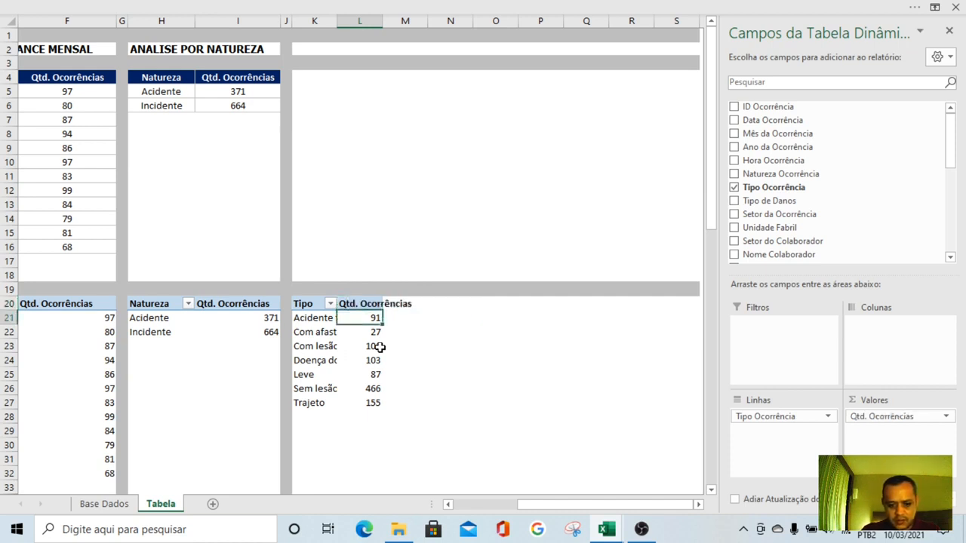
pyautogui.doubleClick(383, 19)
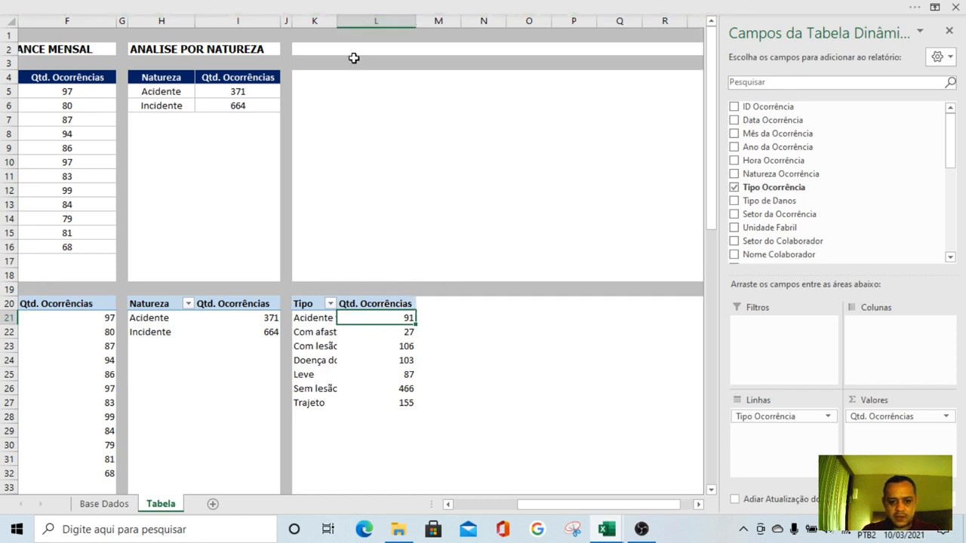
pyautogui.doubleClick(335, 16)
pyautogui.click(340, 361)
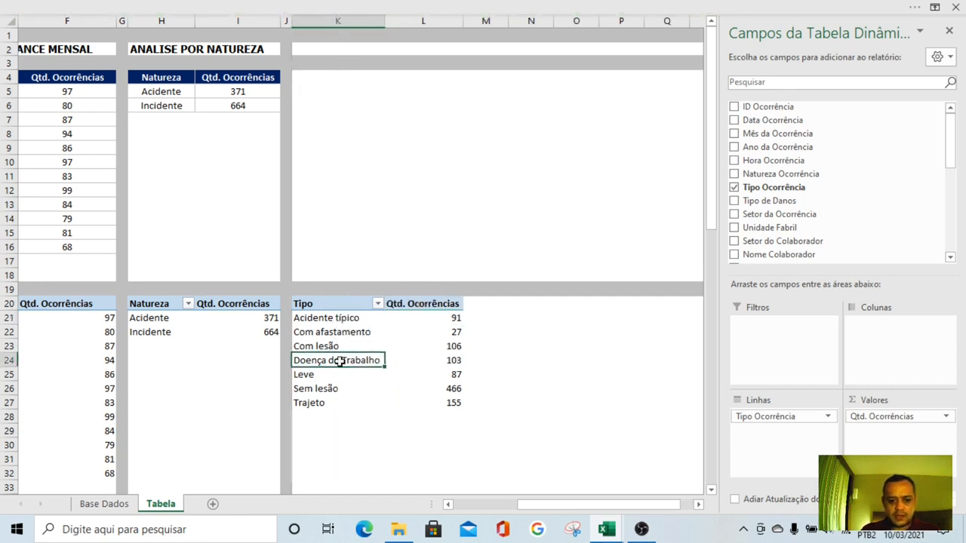
# Name the pivot table at K20 ANALISE POR TIPO OCORRÊNCIA in its PivotTable options
pyautogui.rightClick(321, 303)
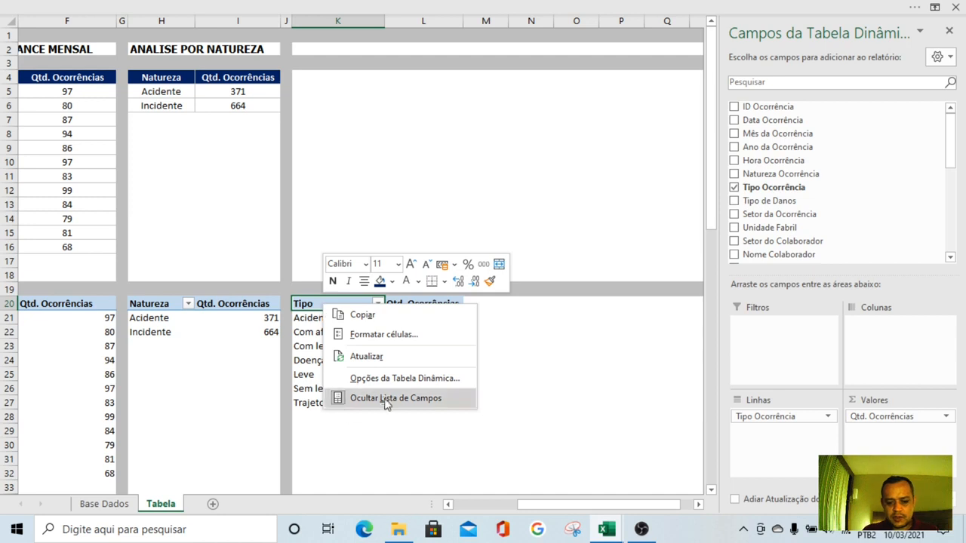
pyautogui.click(388, 375)
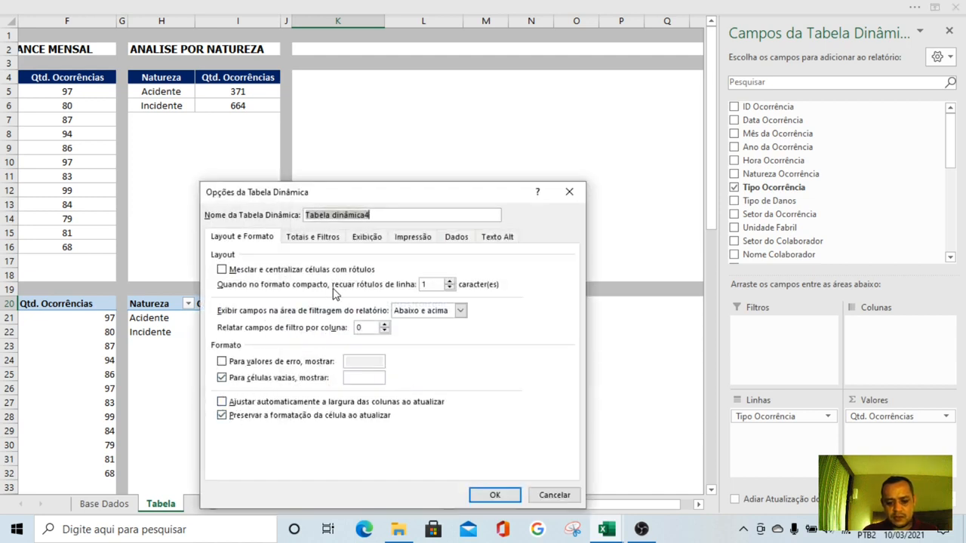
pyautogui.write('PW')
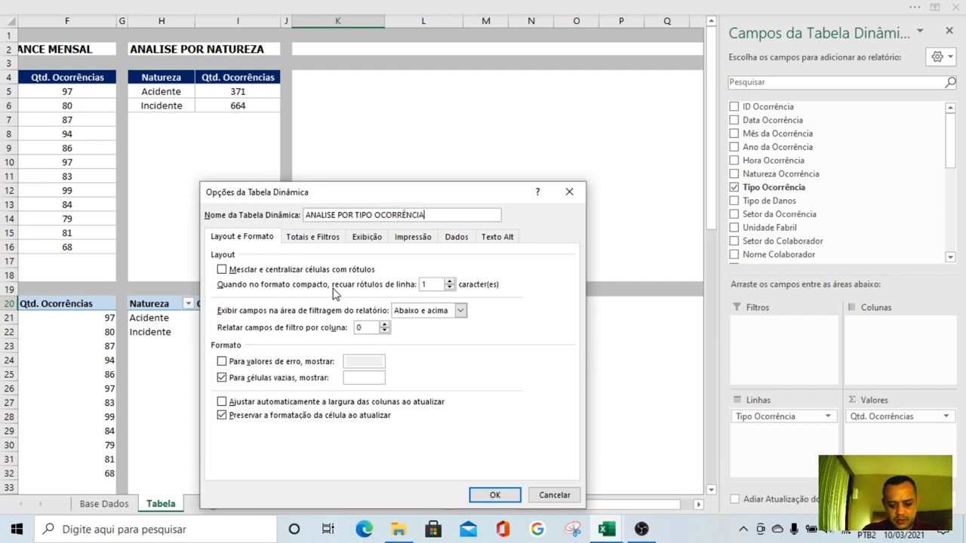
pyautogui.press('Return')
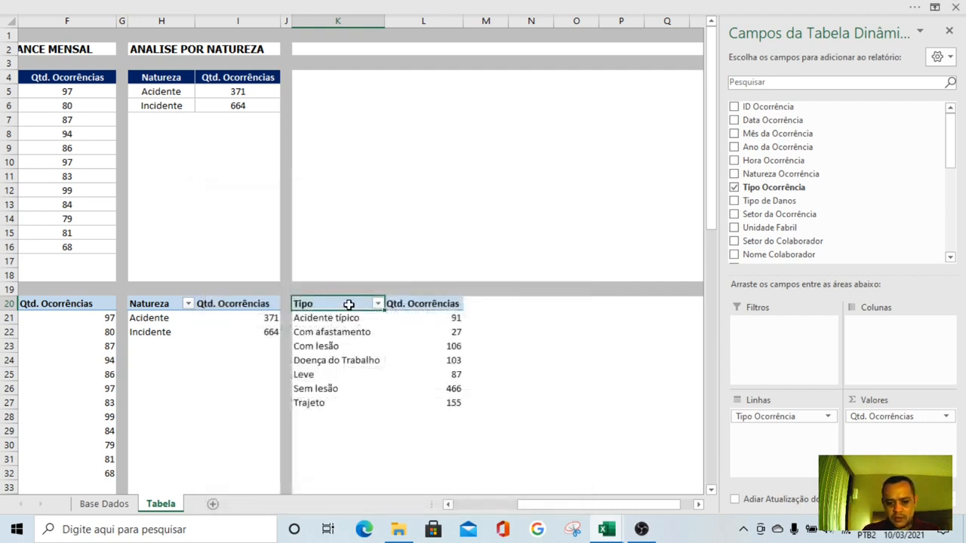
# Copy the name of the Tipo pivot table into cell K2 as the section title
pyautogui.rightClick(349, 304)
pyautogui.click(353, 379)
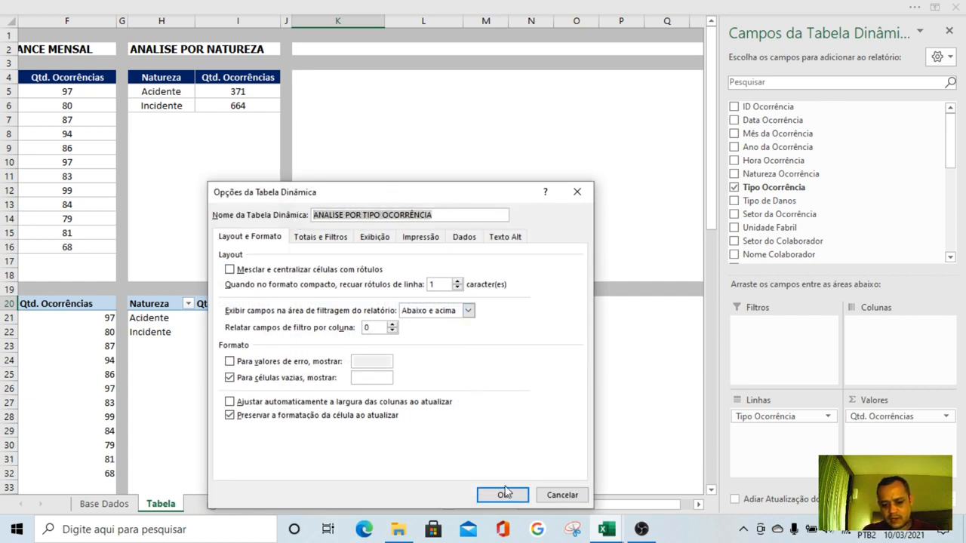
pyautogui.click(505, 492)
pyautogui.click(300, 49)
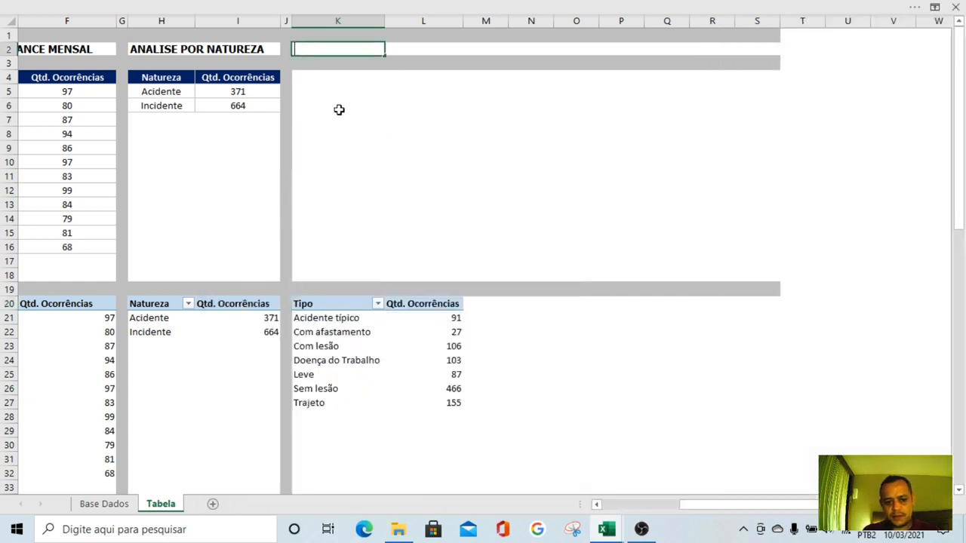
pyautogui.write('ANALISE POR TIPO OCORRÊNCIA')
pyautogui.press('Return')
pyautogui.click(376, 131)
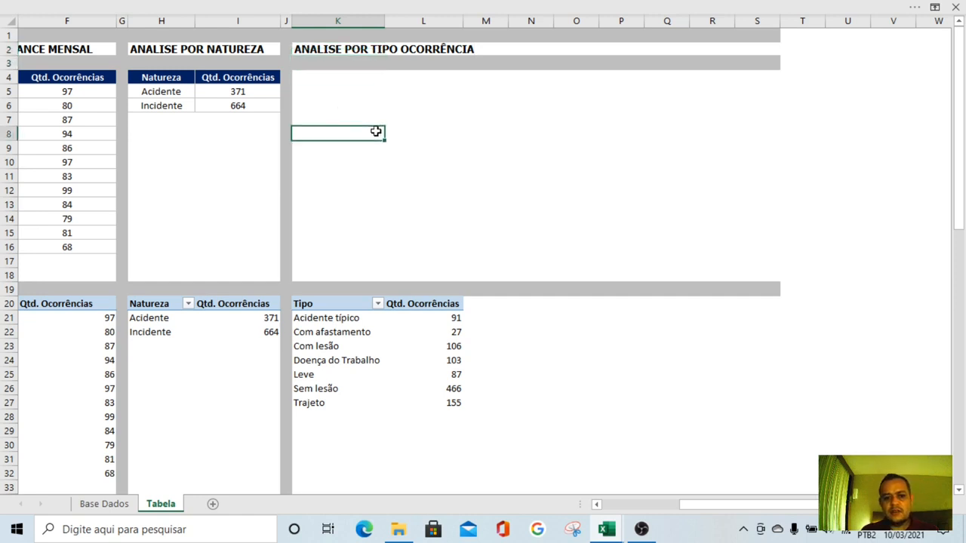
# Copy the formatted Natureza table H4:I6 to K4 and change the header in K4 to Tipo
pyautogui.moveTo(195, 80); pyautogui.dragTo(218, 99)
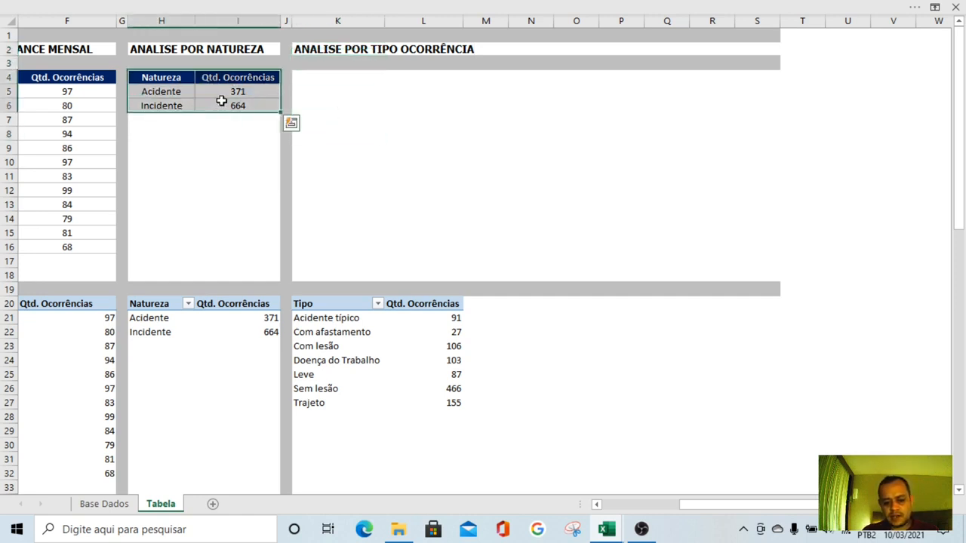
pyautogui.hotkey('ctrl', 'c')
pyautogui.click(312, 76)
pyautogui.hotkey('ctrl', 'v')
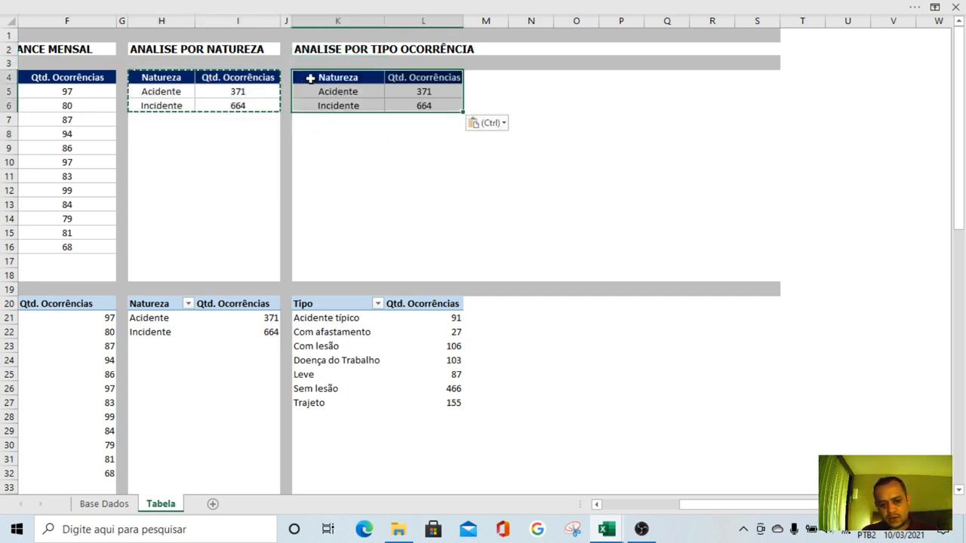
pyautogui.click(399, 161)
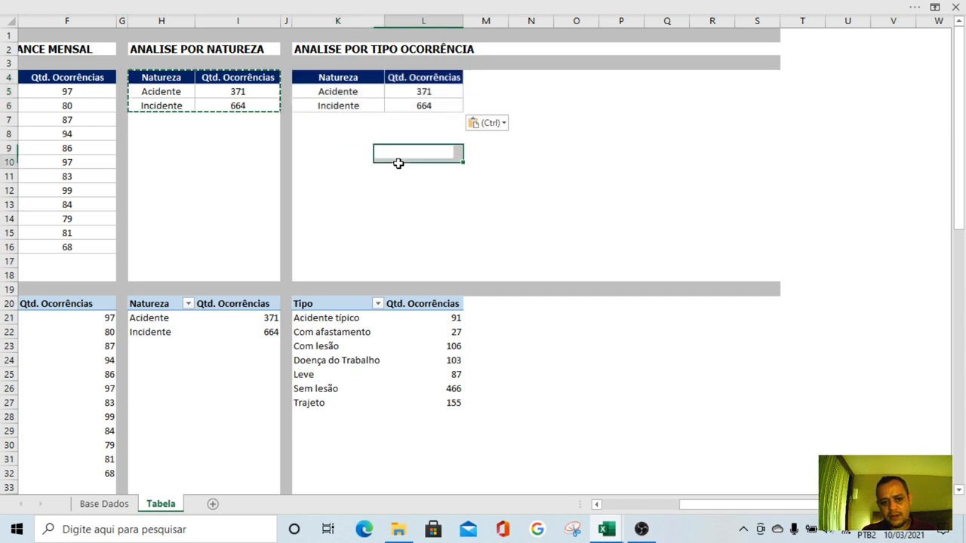
pyautogui.click(341, 80)
pyautogui.write('Tipo')
pyautogui.press('Return')
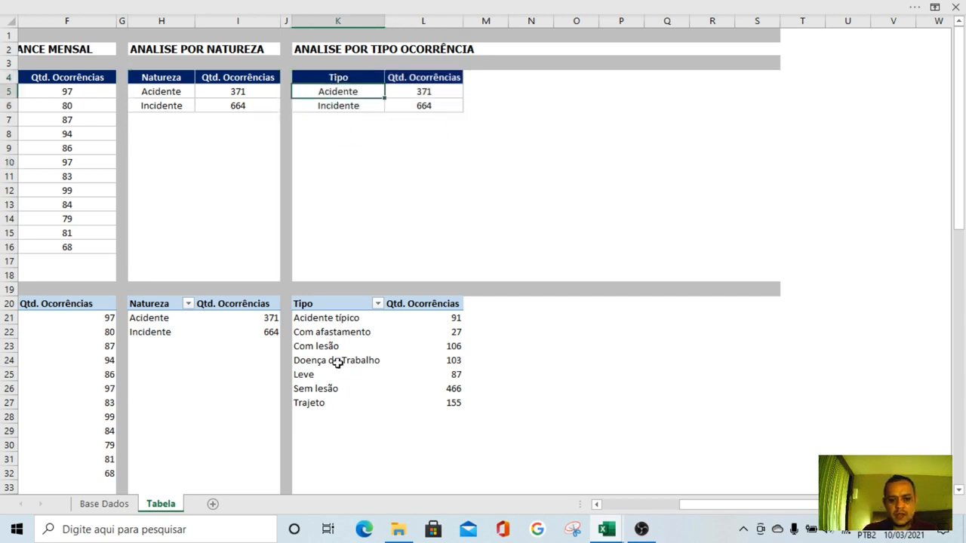
# Link K5 to the first pivot type with =K21 and copy that formula to L5
pyautogui.click(338, 229)
pyautogui.moveTo(333, 318); pyautogui.dragTo(323, 407)
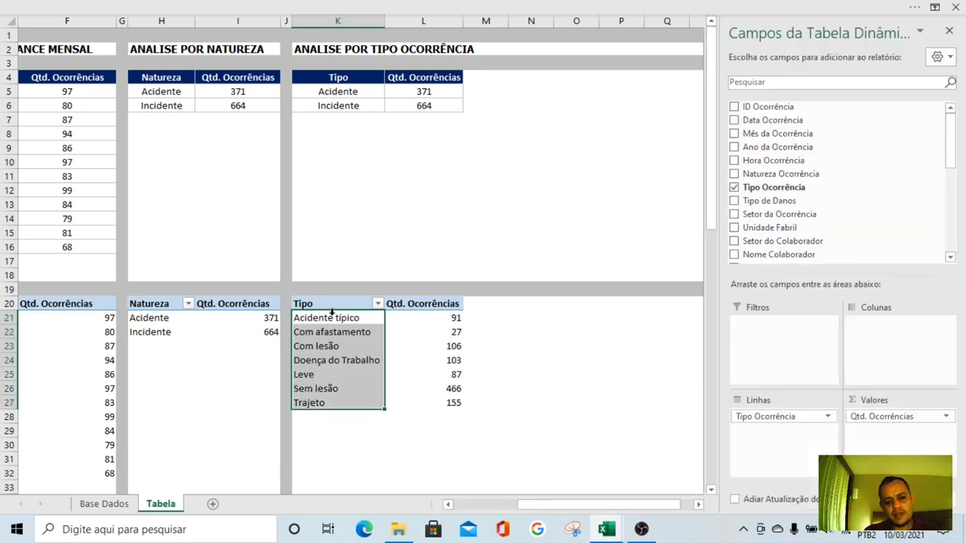
pyautogui.click(352, 204)
pyautogui.click(352, 93)
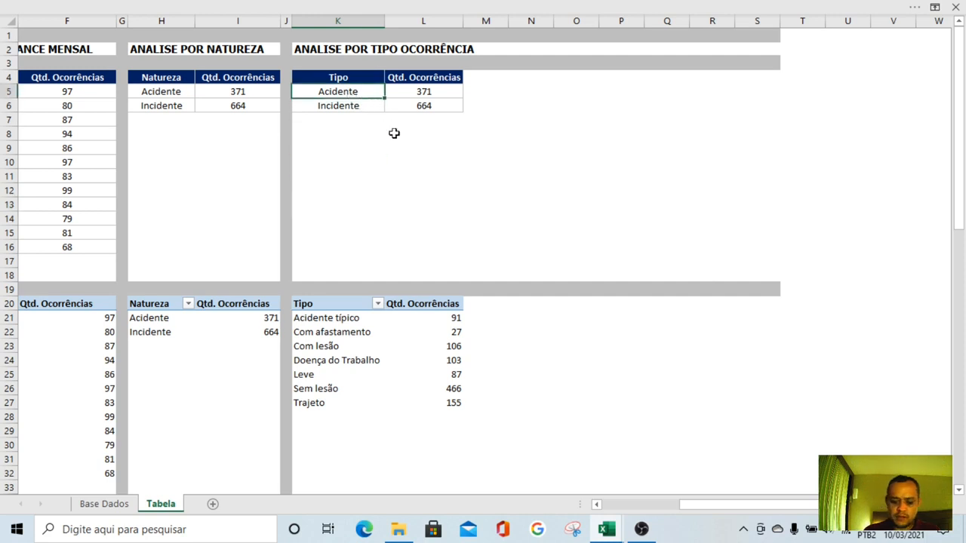
pyautogui.write('=')
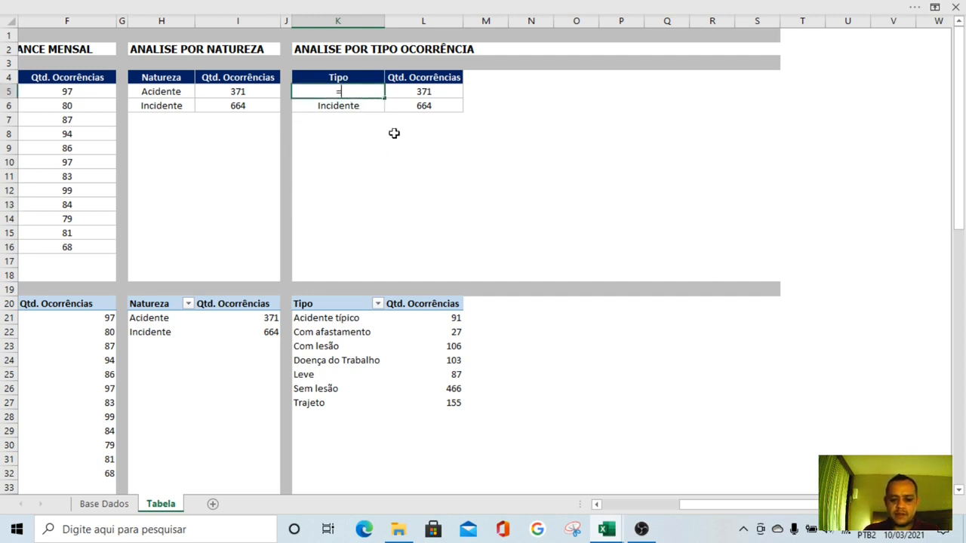
pyautogui.write('k21')
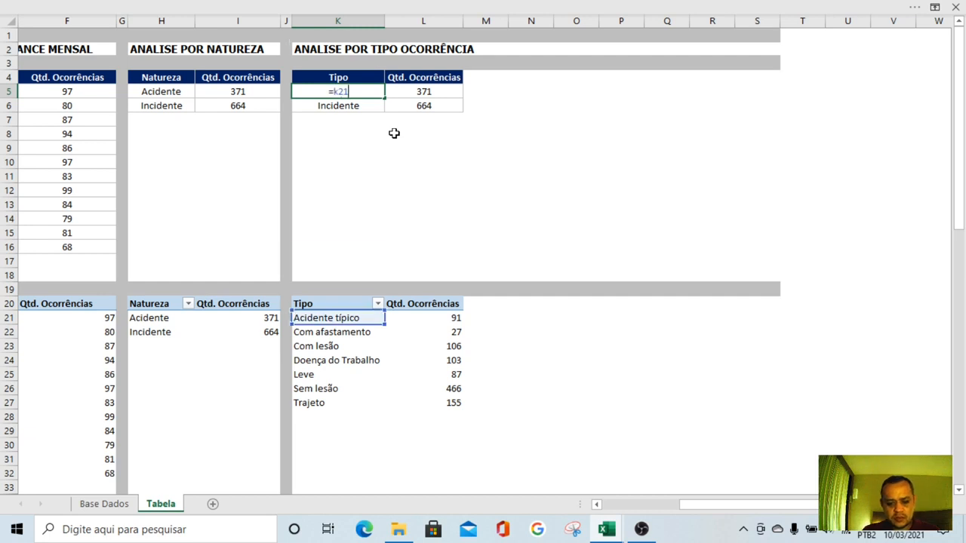
pyautogui.press('Return')
pyautogui.press('Up')
pyautogui.hotkey('ctrl', 'c')
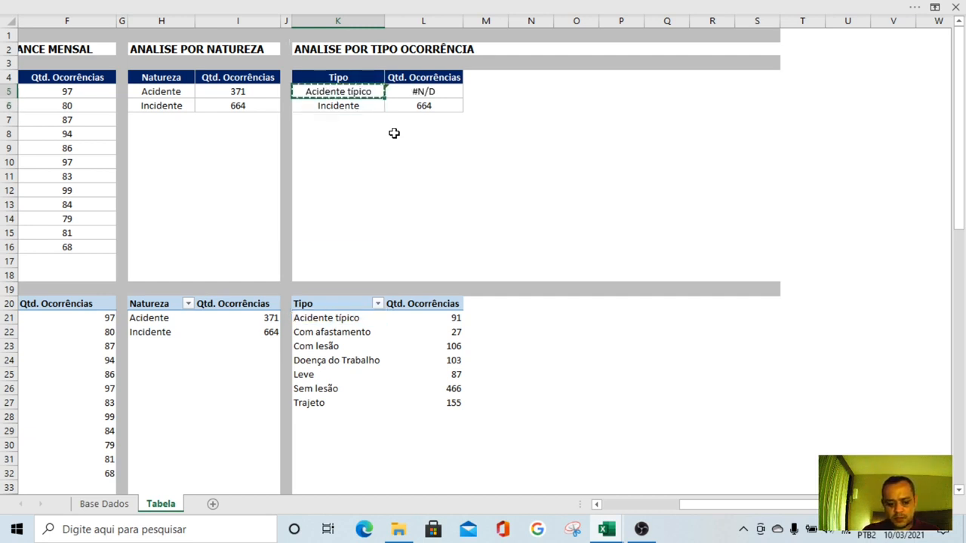
pyautogui.press('Right')
pyautogui.press('Return')
pyautogui.hotkey('shift', 'Right')
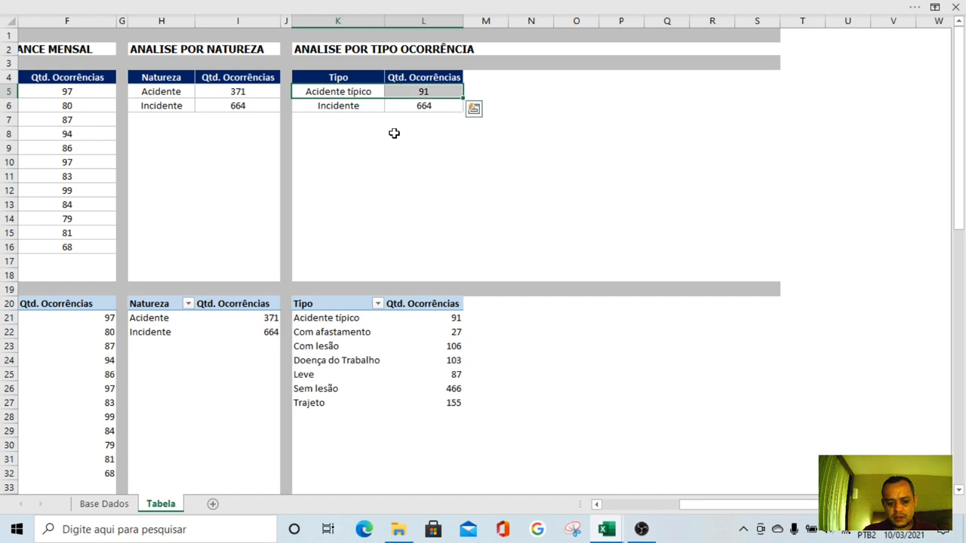
# Copy the formulas in K5:L5 down to row 13 of the Tipo table
pyautogui.hotkey('ctrl', 'c')
pyautogui.hotkey('shift', 'Down')
pyautogui.hotkey('shift', 'Down')
pyautogui.hotkey('shift', 'Down')
pyautogui.hotkey('shift', 'Down')
pyautogui.hotkey('shift', 'Down')
pyautogui.hotkey('shift', 'Down')
pyautogui.hotkey('shift', 'Down')
pyautogui.hotkey('shift', 'Down')
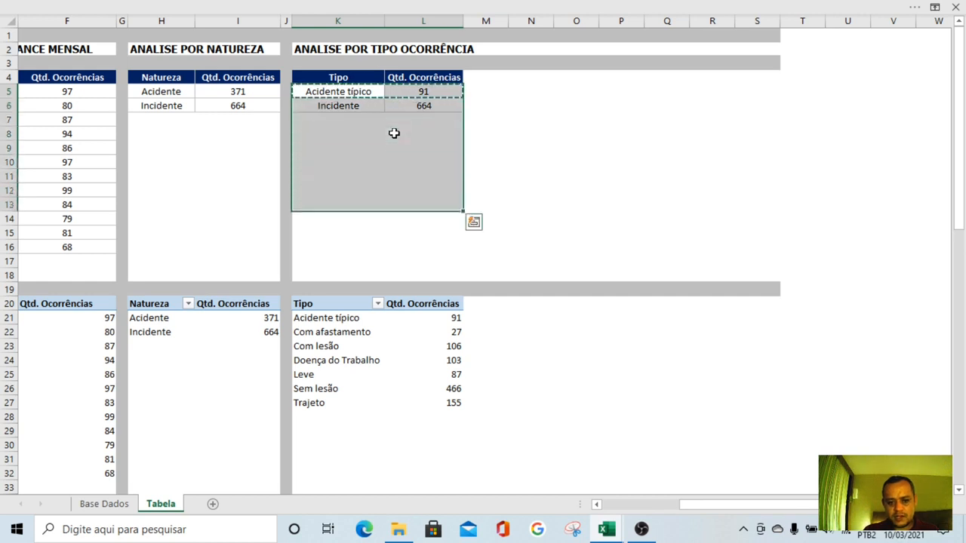
pyautogui.hotkey('ctrl', 'v')
# Clear the surplus formulas and borders below the Trajeto row in K12:L15, using the blank cells K15:L15
pyautogui.press('Down')
pyautogui.press('Down')
pyautogui.press('Down')
pyautogui.press('Down')
pyautogui.press('Down')
pyautogui.press('Down')
pyautogui.press('Down')
pyautogui.press('Down')
pyautogui.press('Down')
pyautogui.press('Down')
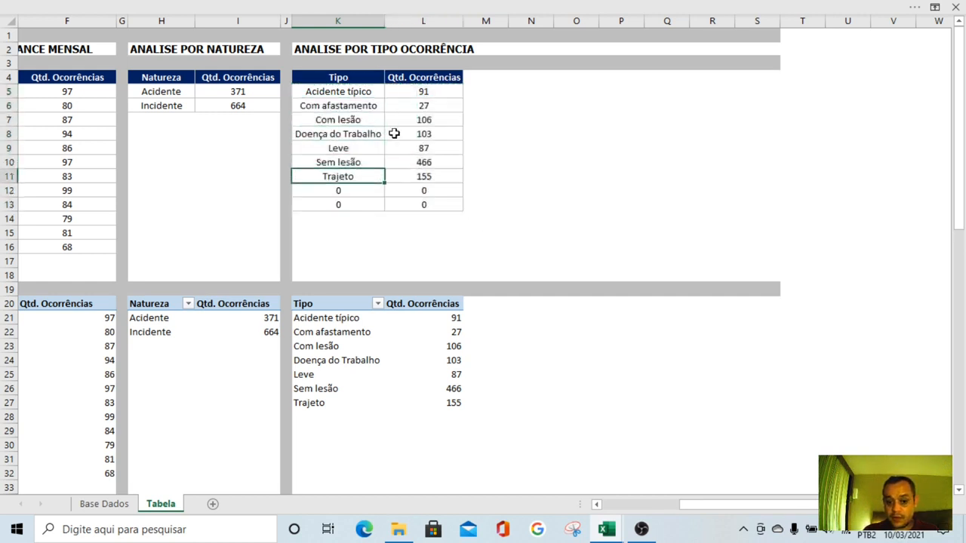
pyautogui.hotkey('shift', 'Right')
pyautogui.hotkey('ctrl', 'c')
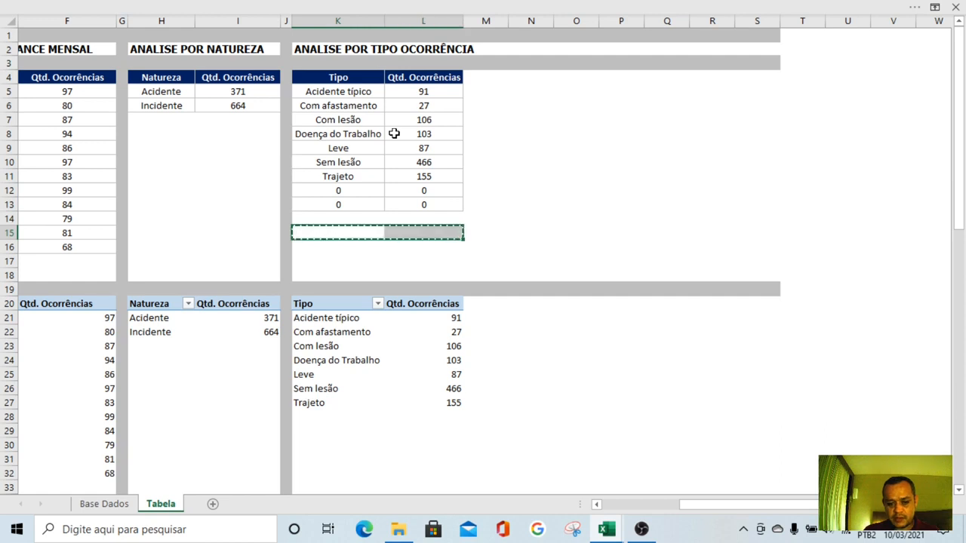
pyautogui.hotkey('shift', 'Up')
pyautogui.hotkey('shift', 'Up')
pyautogui.hotkey('shift', 'Up')
pyautogui.press('Delete')
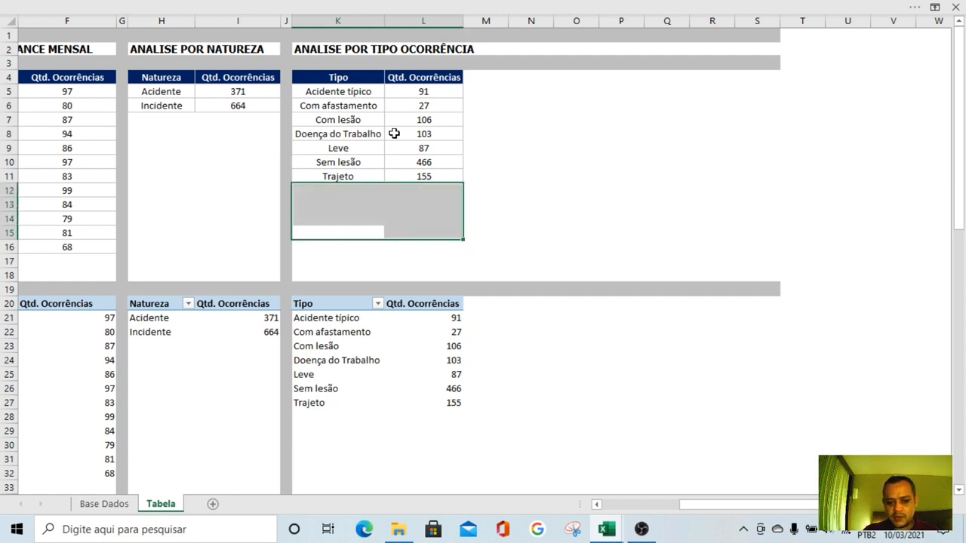
# Try copying the Trajeto row K11:L11 into row 12 and undo the paste
pyautogui.press('Up')
pyautogui.press('Up')
pyautogui.press('Up')
pyautogui.press('Up')
pyautogui.hotkey('shift', 'Right')
pyautogui.press('Down')
pyautogui.hotkey('shift', 'Right')
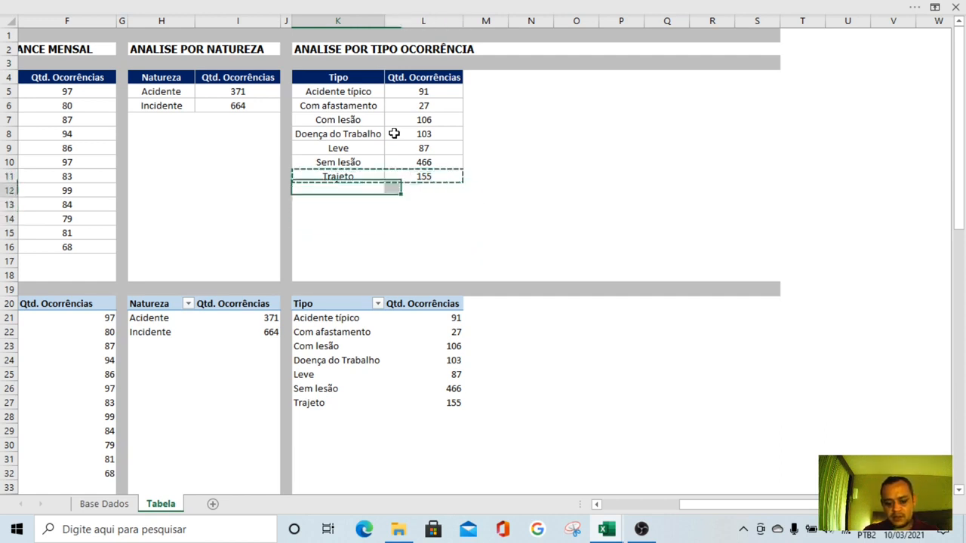
pyautogui.hotkey('ctrl', 'v')
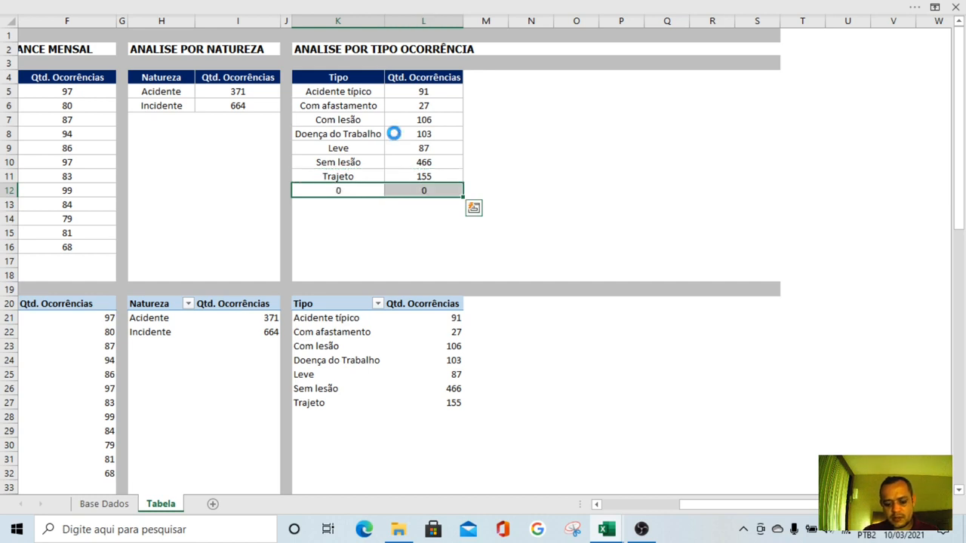
pyautogui.hotkey('ctrl', 'z')
pyautogui.press('Down')
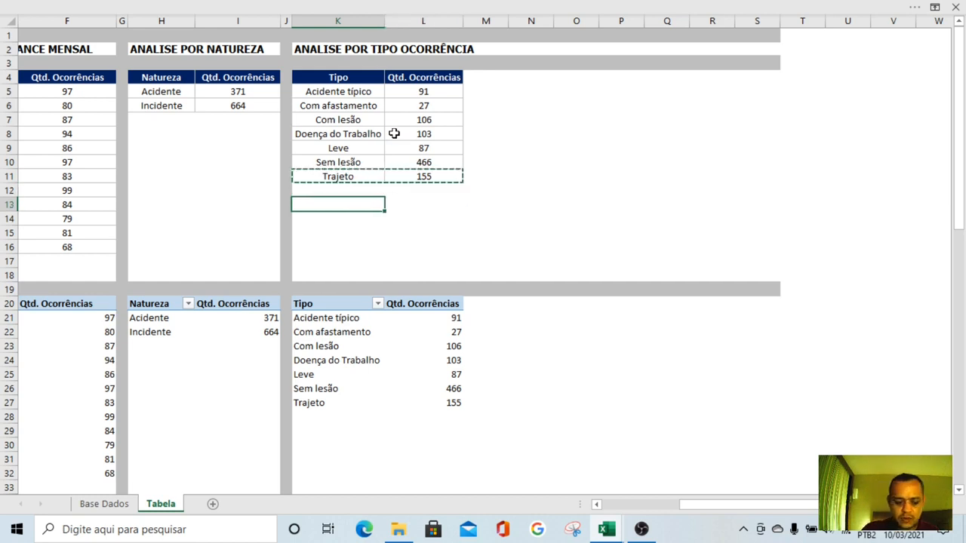
pyautogui.press('Escape')
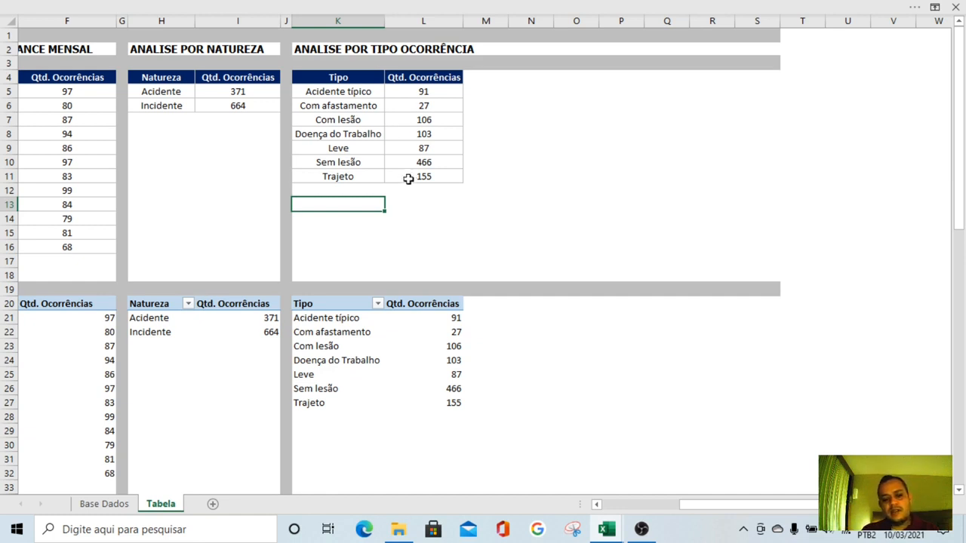
# Left-align the type names in K5:K11 of the Tipo table
pyautogui.moveTo(358, 93); pyautogui.dragTo(356, 176)
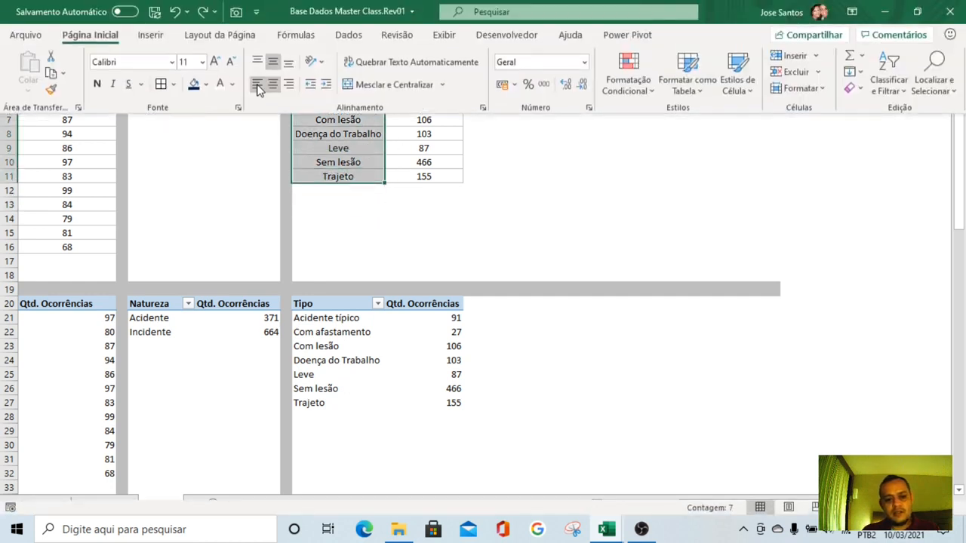
pyautogui.click(259, 89)
pyautogui.click(486, 178)
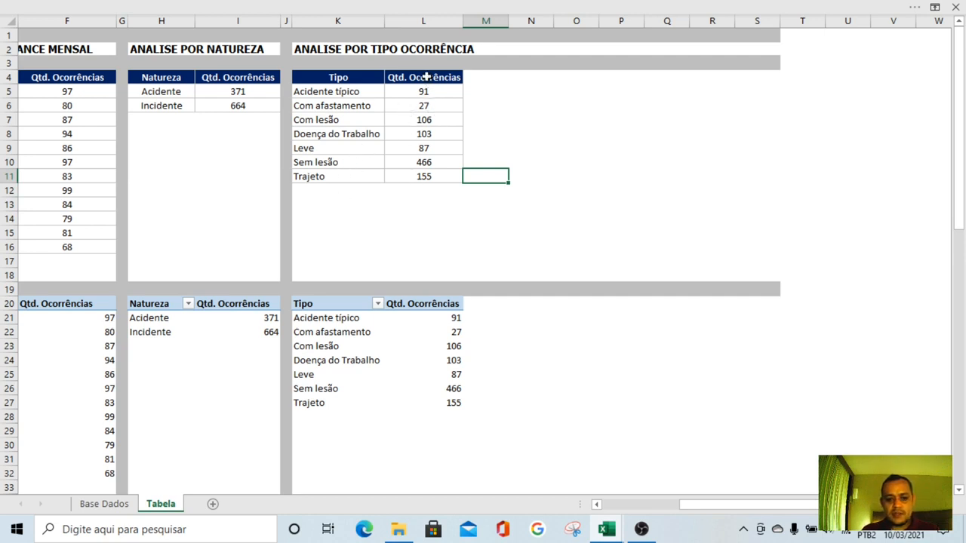
# Add a third column to the Tipo table by copying L4:L11 into column M and clearing the pasted contents
pyautogui.moveTo(430, 75); pyautogui.dragTo(418, 169)
pyautogui.hotkey('ctrl', 'c')
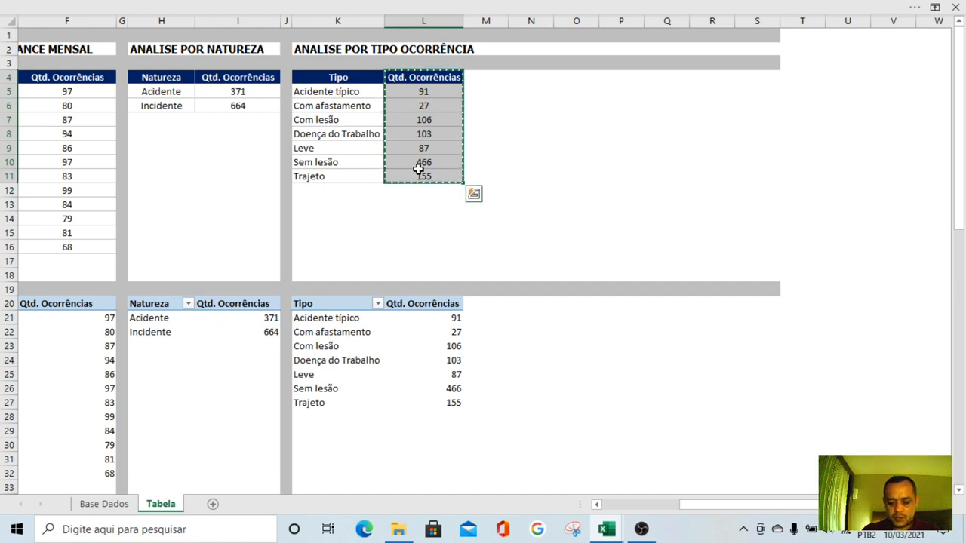
pyautogui.press('Right')
pyautogui.hotkey('ctrl', 'v')
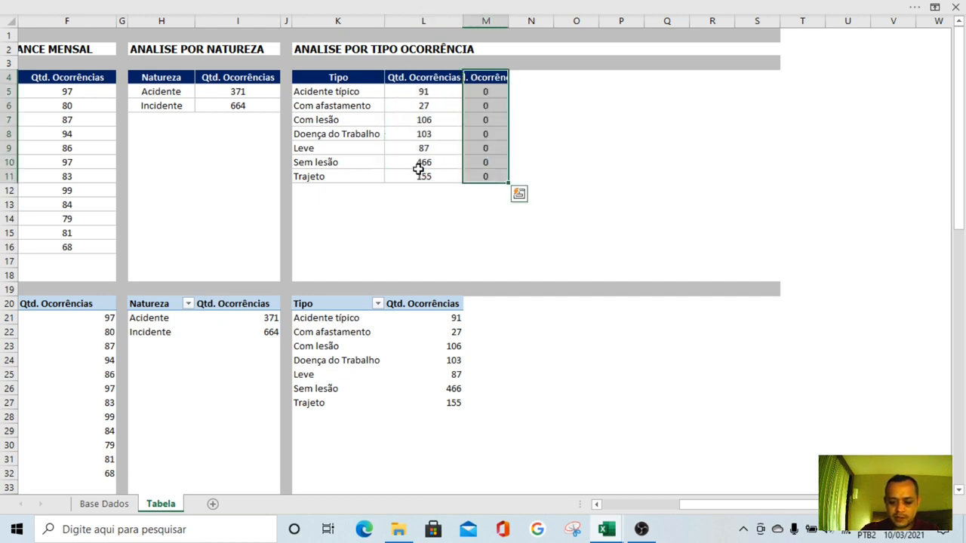
pyautogui.press('Delete')
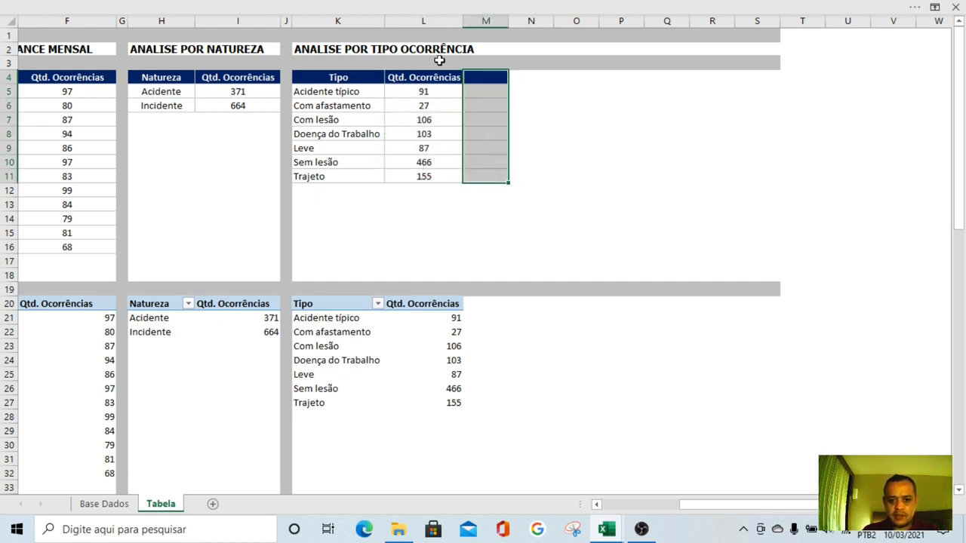
# Apply the percentage number format to M5:M10 in the new column
pyautogui.moveTo(473, 91); pyautogui.dragTo(477, 164)
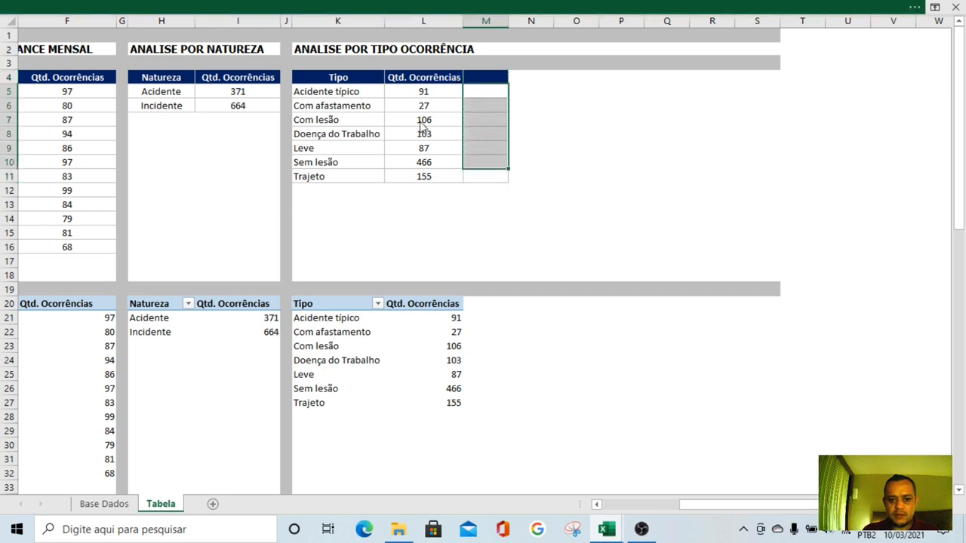
pyautogui.click(399, 7)
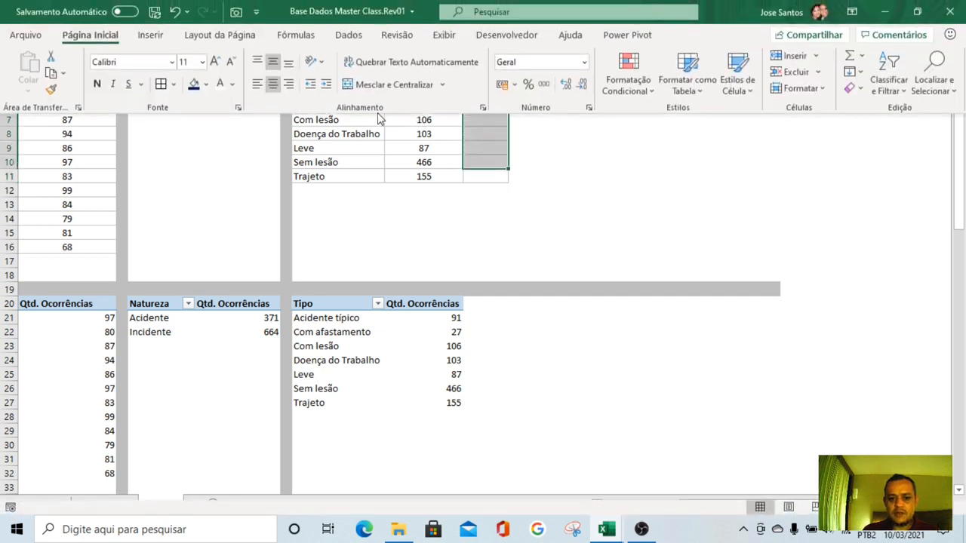
pyautogui.click(528, 86)
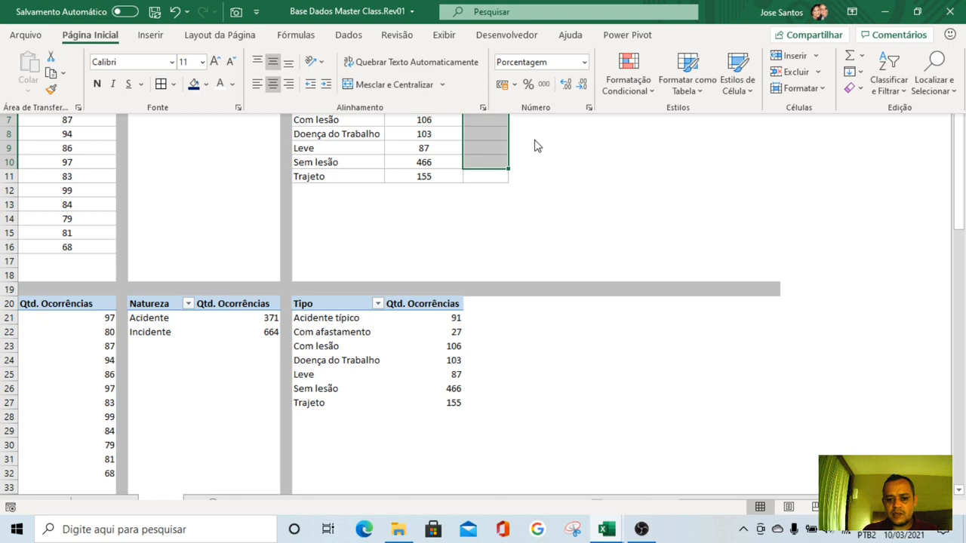
pyautogui.click(492, 177)
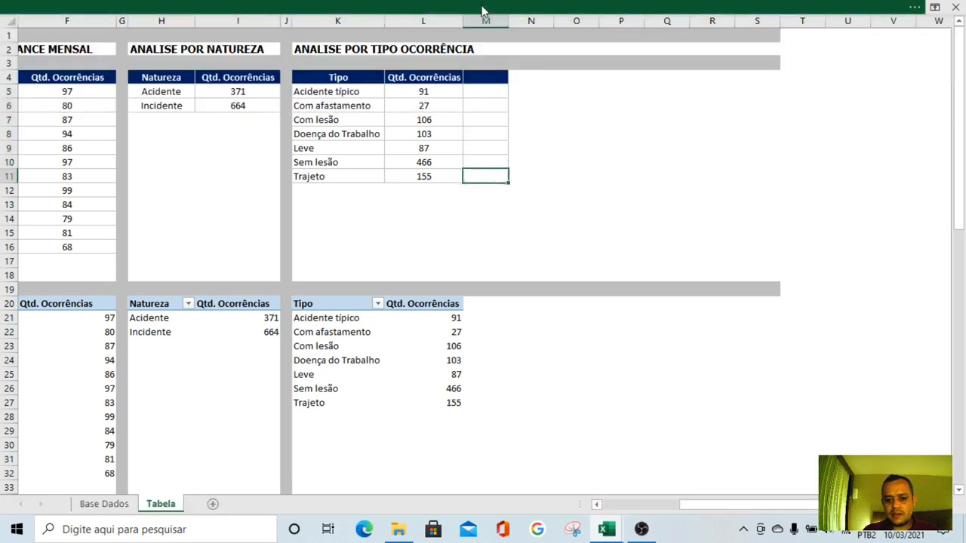
pyautogui.click(483, 8)
pyautogui.click(552, 161)
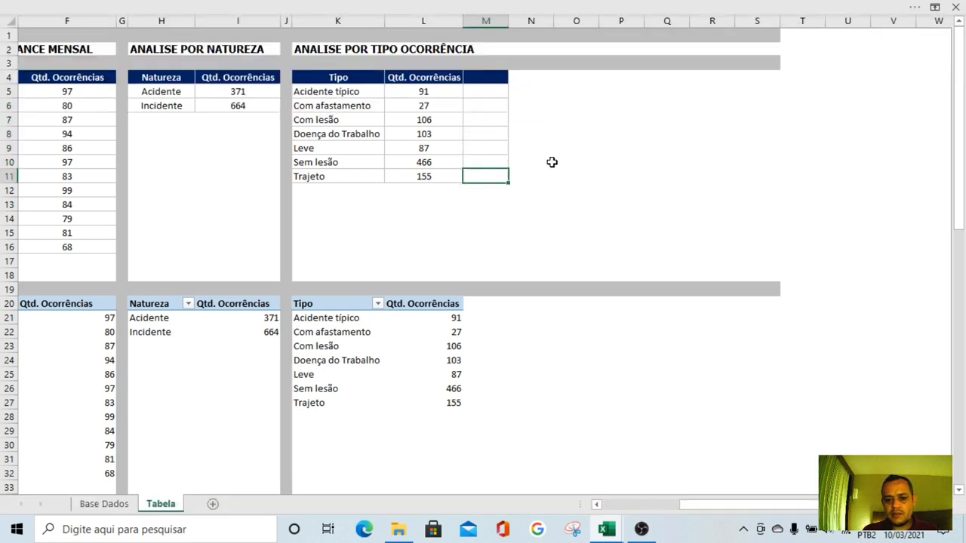
pyautogui.click(552, 163)
# Enter the header "Taxa (%)" in M4 of the Tipo table
pyautogui.click(498, 77)
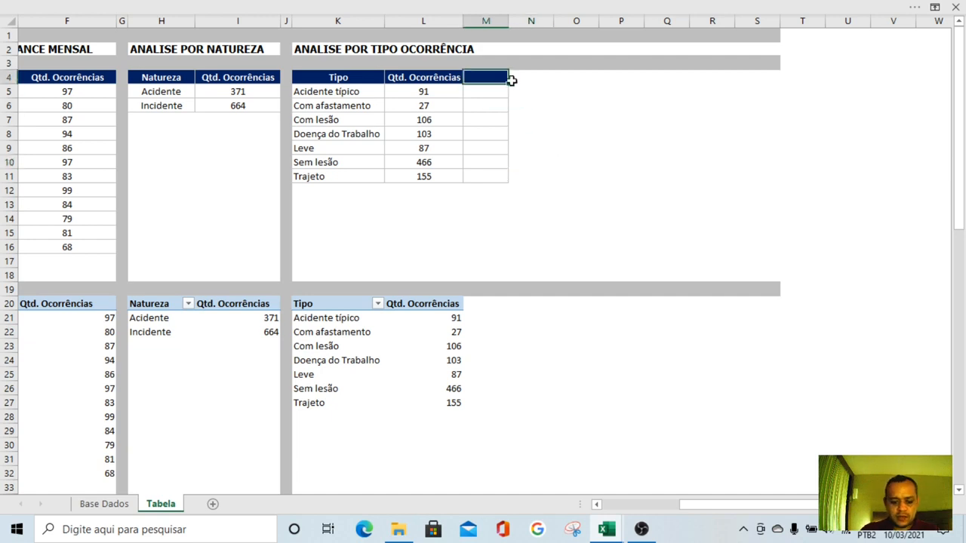
pyautogui.write('Taxa')
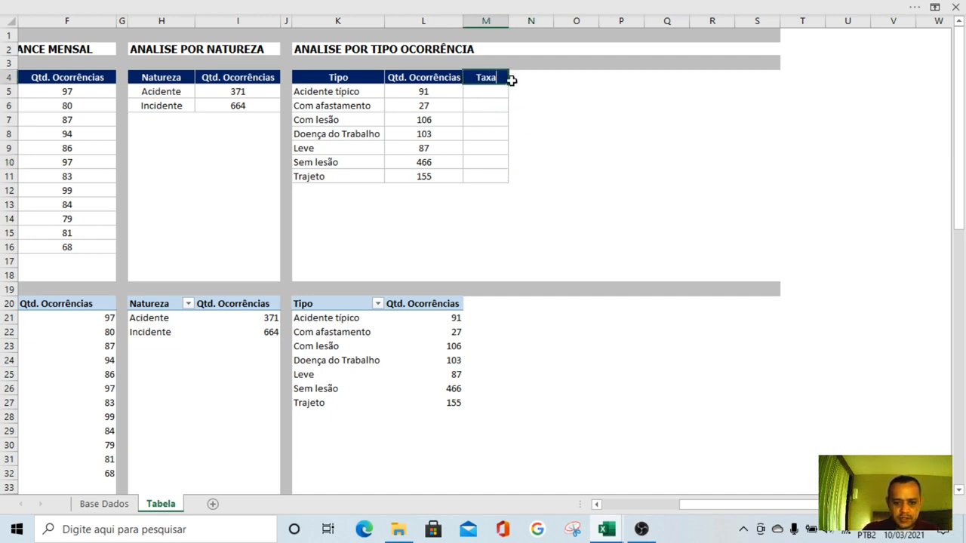
pyautogui.write(' (%)')
pyautogui.press('Return')
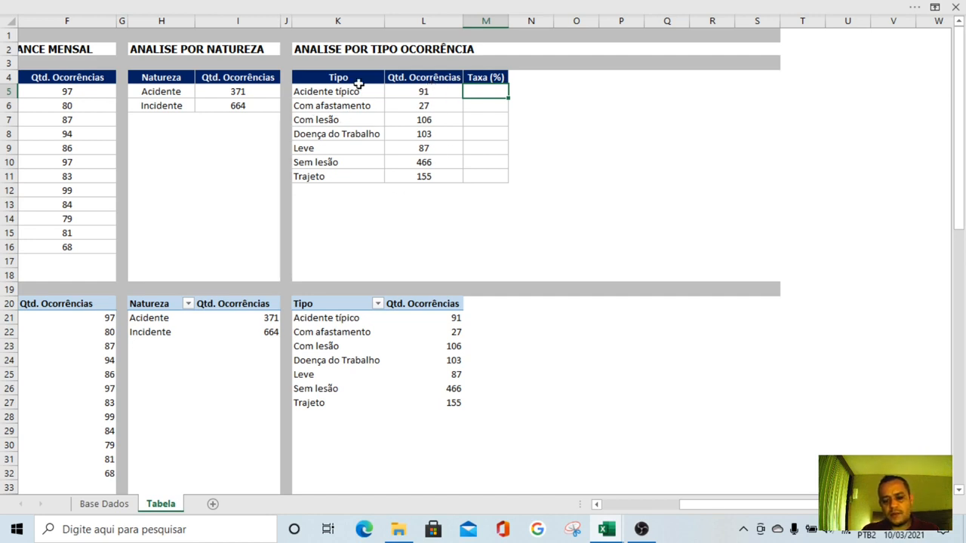
pyautogui.click(577, 160)
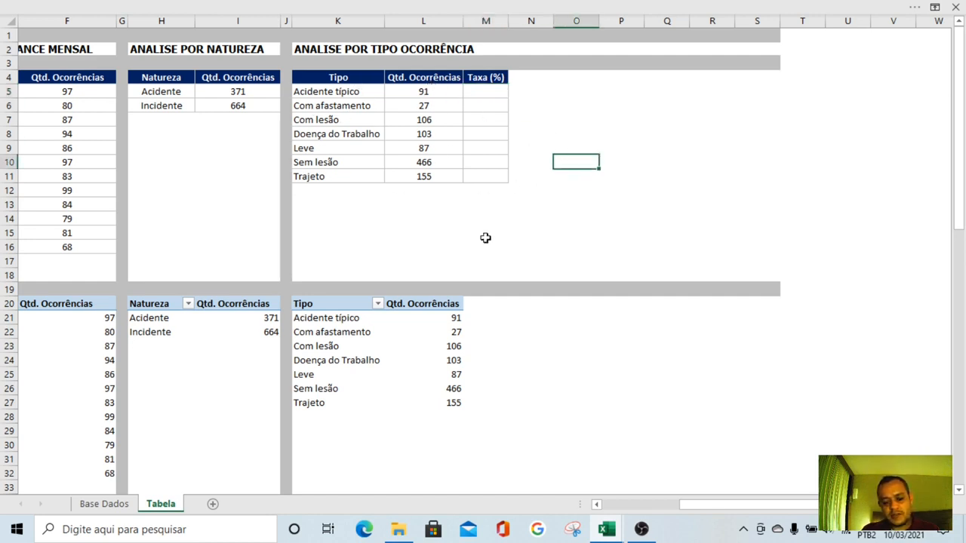
# Sum the occurrence quantities L5:L11 in cell L13 with SOMA
pyautogui.click(412, 204)
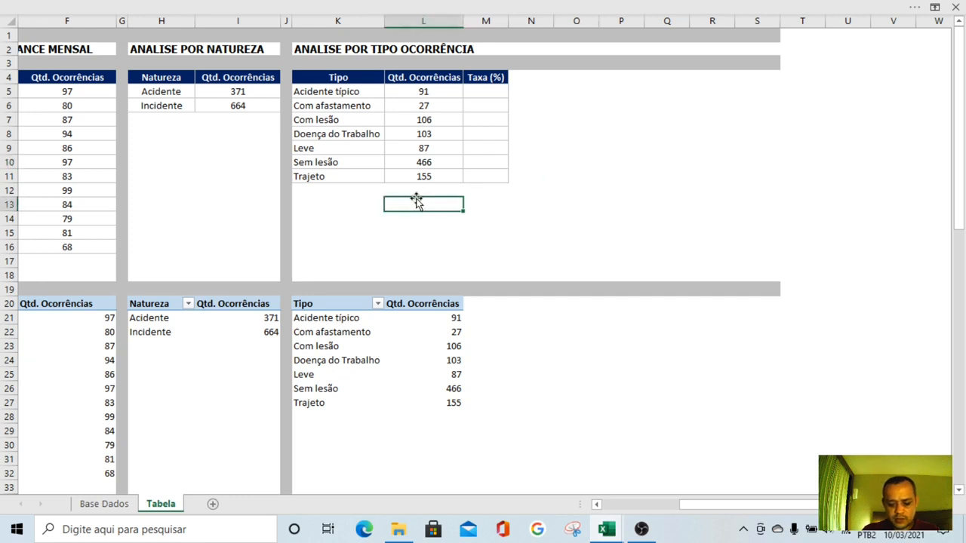
pyautogui.write('=so')
pyautogui.press('Tab')
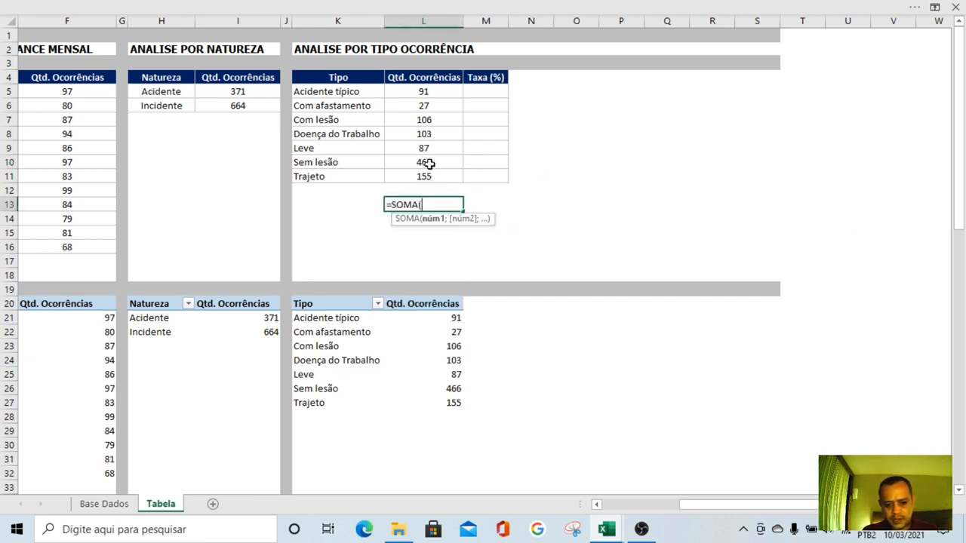
pyautogui.moveTo(425, 91); pyautogui.dragTo(420, 172)
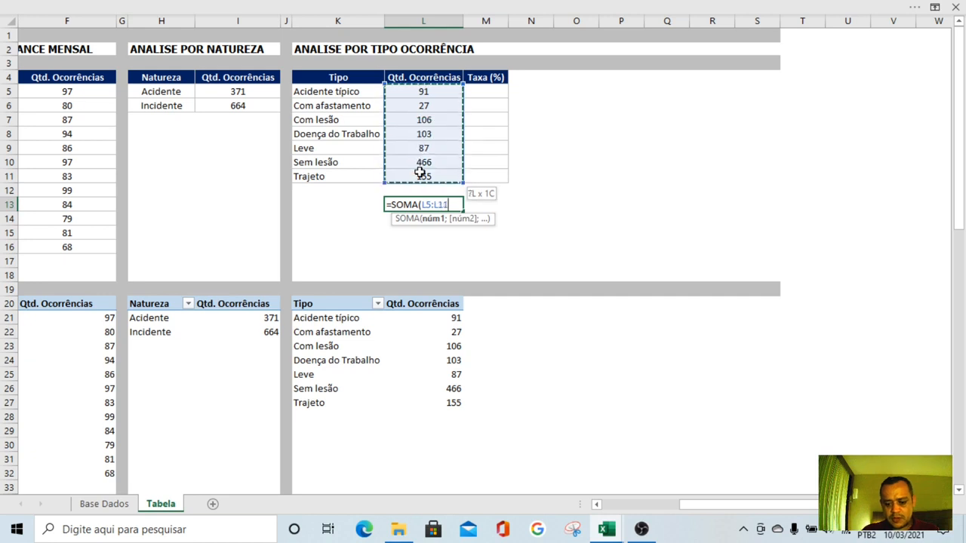
pyautogui.press('Return')
# Try calculating the rate in M5 as L5 divided by L13, and undo both the rate and the total in L13
pyautogui.click(480, 91)
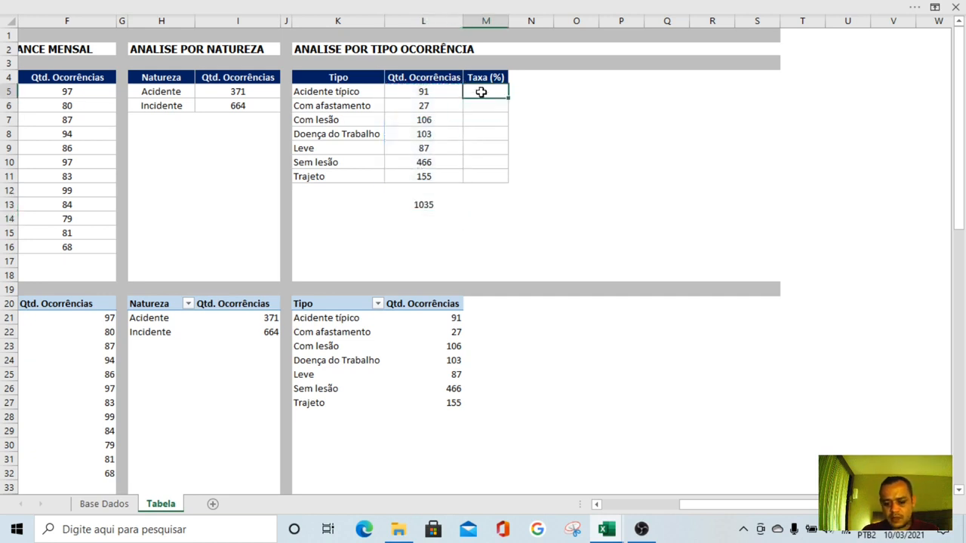
pyautogui.write('=')
pyautogui.press('Left')
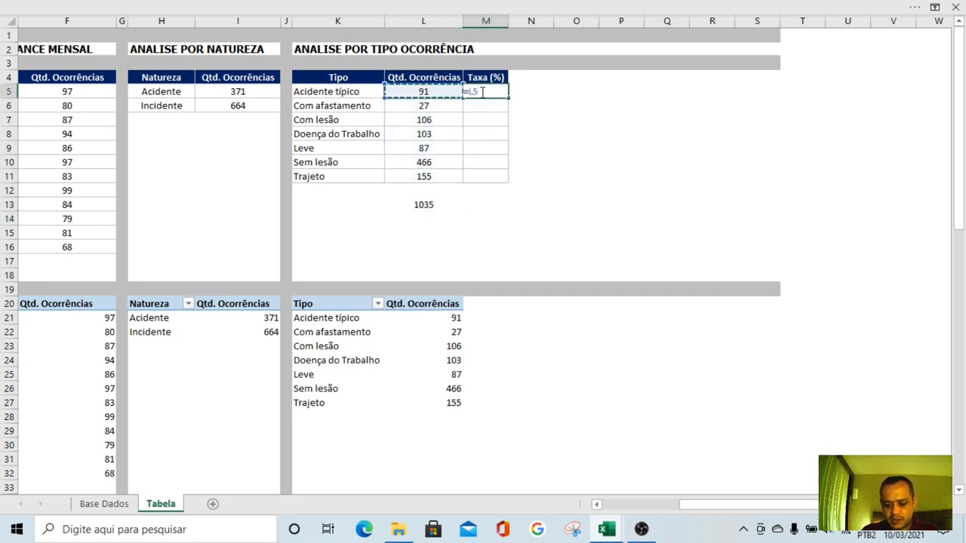
pyautogui.write('/')
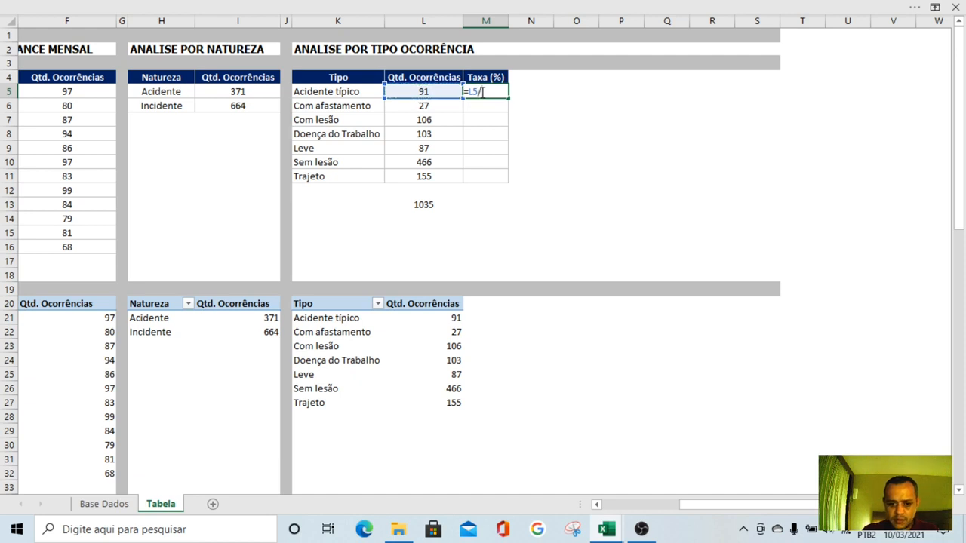
pyautogui.click(431, 205)
pyautogui.press('Return')
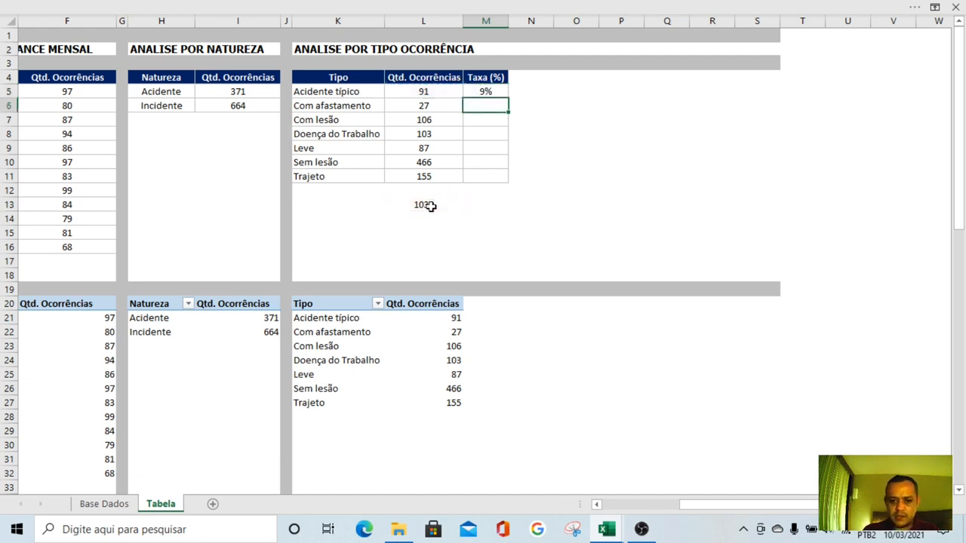
pyautogui.hotkey('ctrl', 'z')
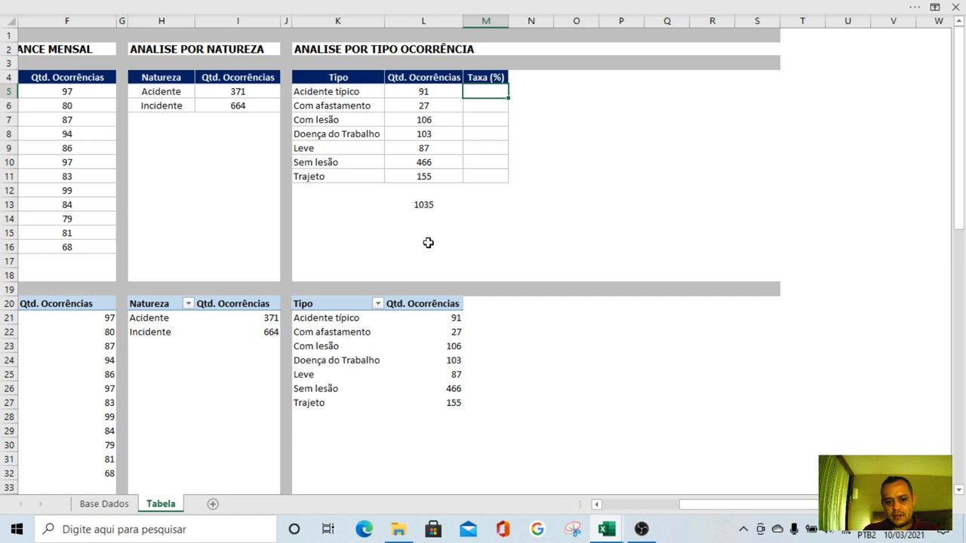
pyautogui.click(428, 243)
pyautogui.click(424, 204)
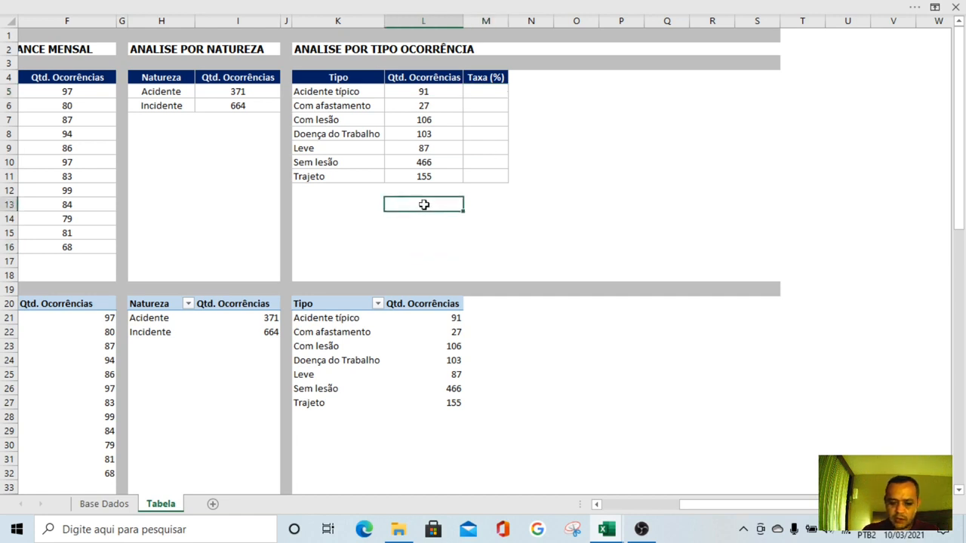
pyautogui.click(693, 133)
pyautogui.click(537, 189)
# Calculate the Acidente típico rate in M5 with =L5/SOMA(L5:L17)
pyautogui.click(487, 95)
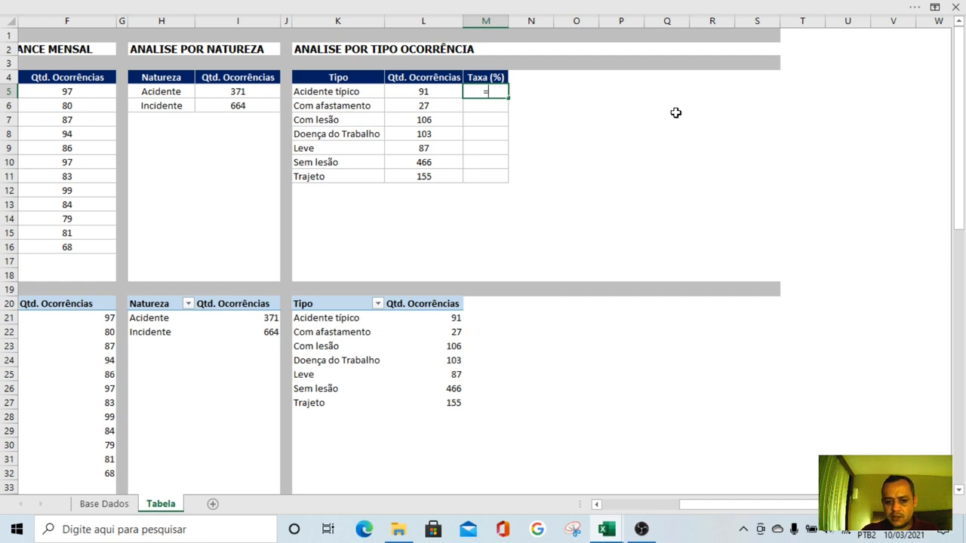
pyautogui.write('=')
pyautogui.press('Left')
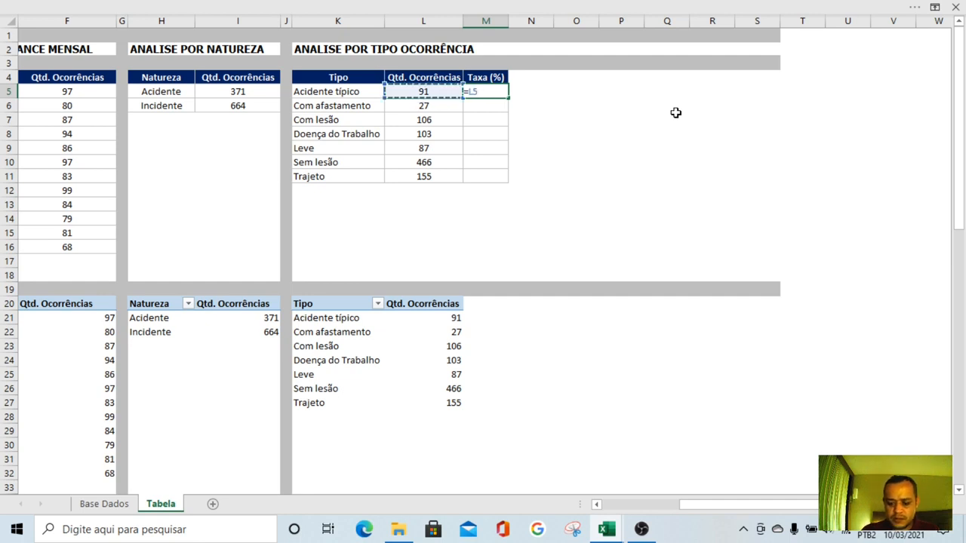
pyautogui.write('/so')
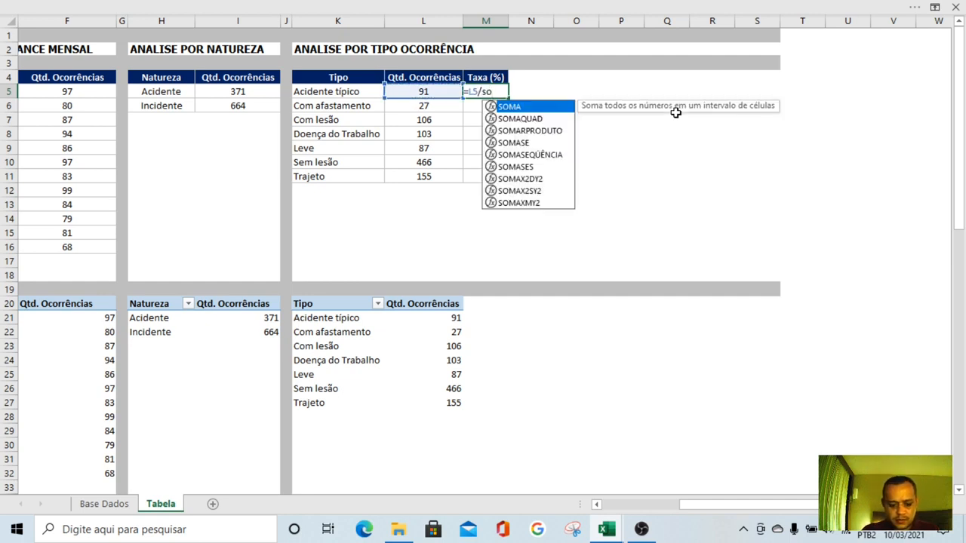
pyautogui.press('Tab')
pyautogui.press('Left')
pyautogui.hotkey('shift', 'Down')
pyautogui.hotkey('shift', 'Down')
pyautogui.hotkey('shift', 'Down')
pyautogui.hotkey('shift', 'Down')
pyautogui.hotkey('shift', 'Down')
pyautogui.hotkey('shift', 'Down')
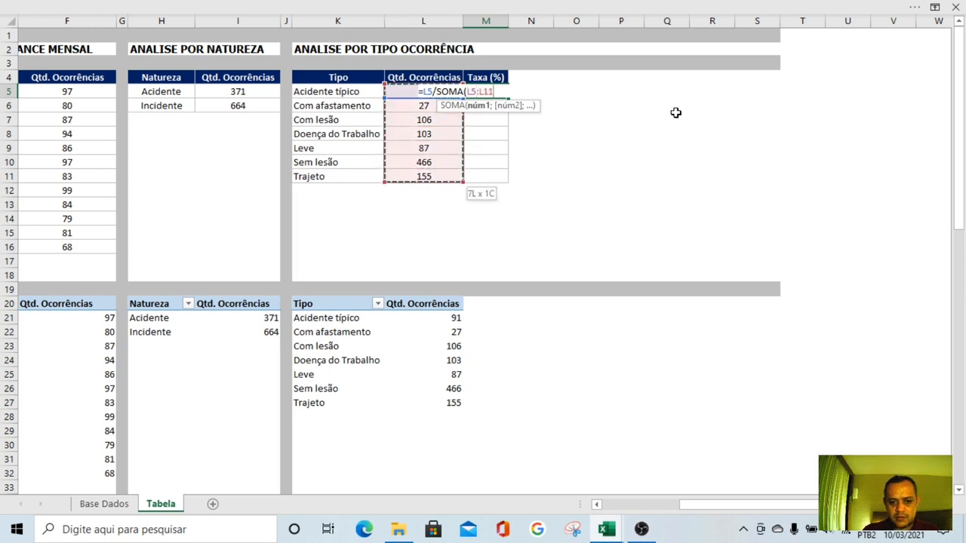
pyautogui.hotkey('shift', 'Down')
pyautogui.hotkey('shift', 'Down')
pyautogui.hotkey('shift', 'Down')
pyautogui.hotkey('shift', 'Down')
pyautogui.hotkey('shift', 'Down')
pyautogui.hotkey('shift', 'Down')
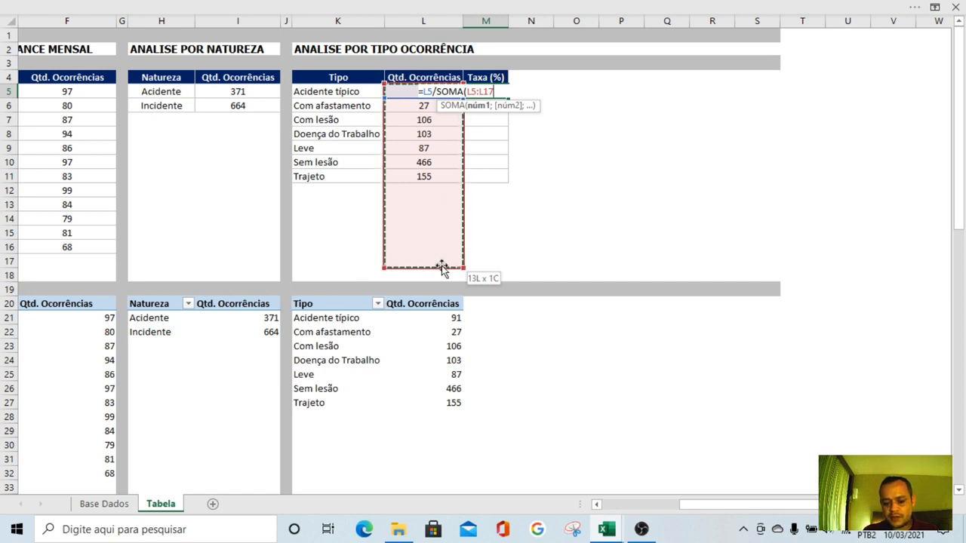
pyautogui.hotkey('ctrl', 'Return')
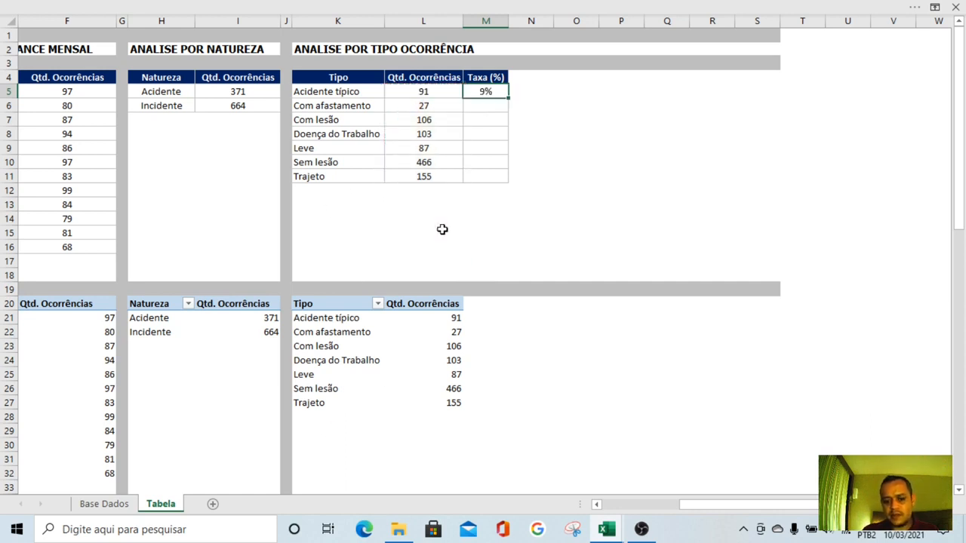
# Make the sum range in M5 absolute as $L$5:$L$17 and copy the formula down to M11
pyautogui.press('F2')
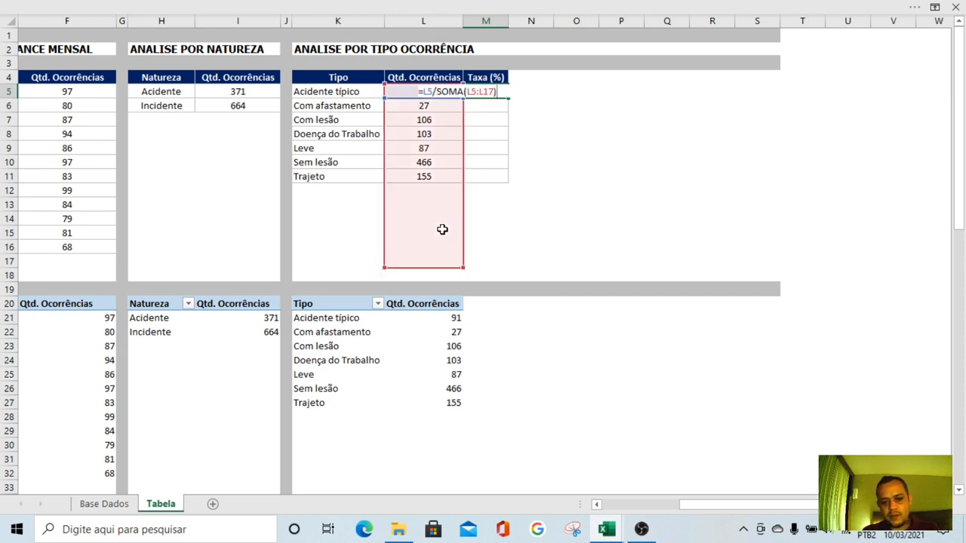
pyautogui.press('Left')
pyautogui.press('Left')
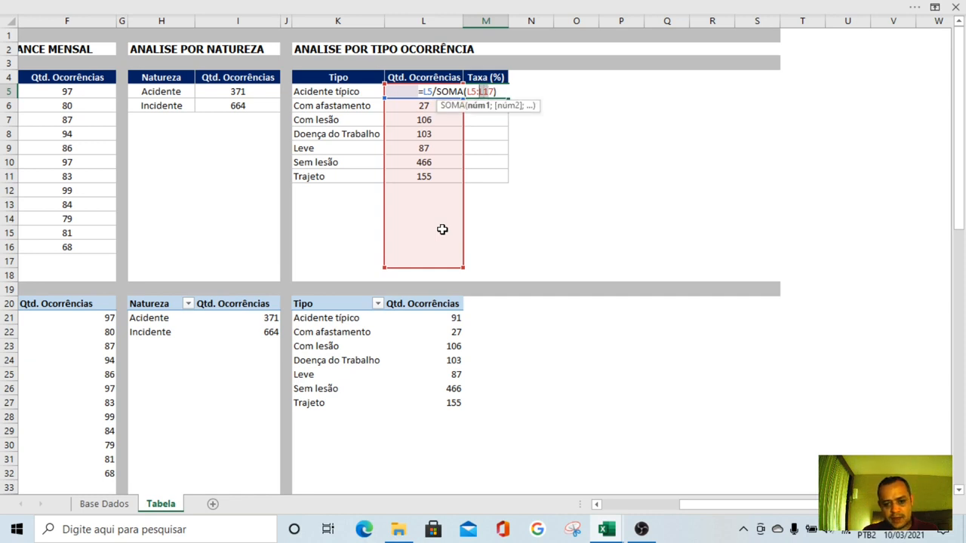
pyautogui.press('F4')
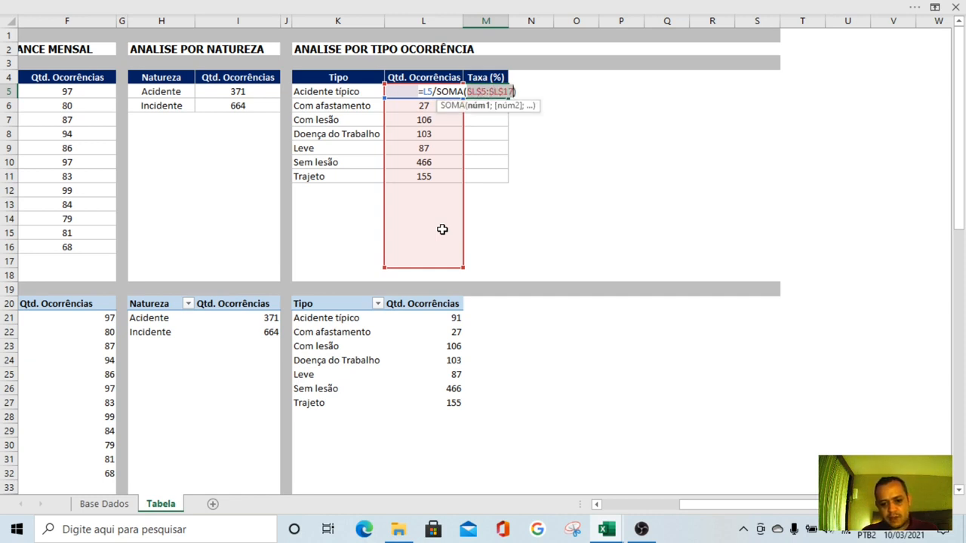
pyautogui.press('Return')
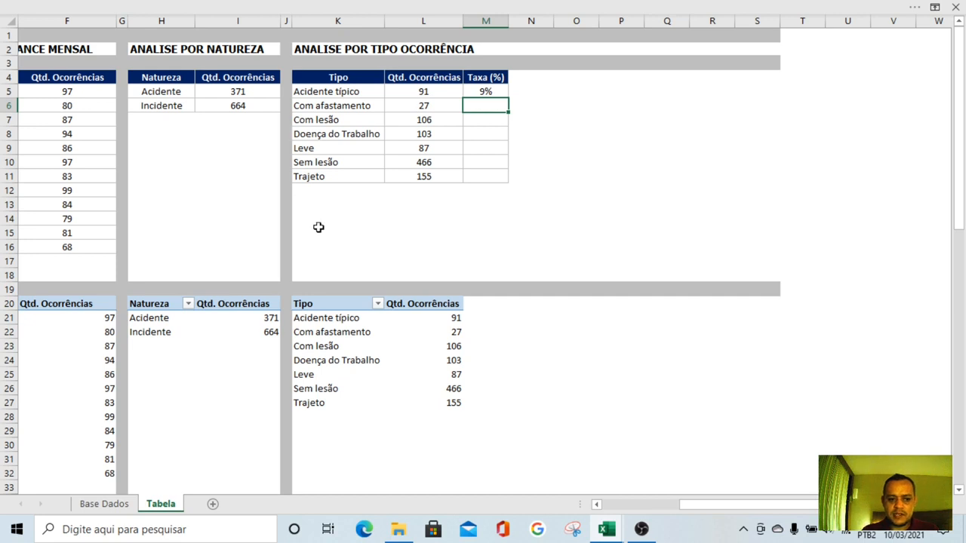
pyautogui.click(491, 92)
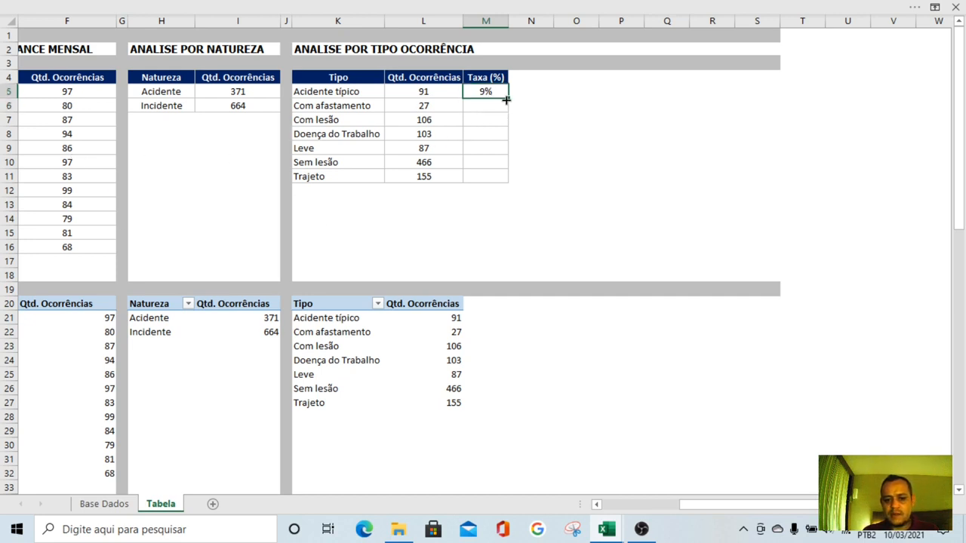
pyautogui.moveTo(506, 99); pyautogui.dragTo(492, 187)
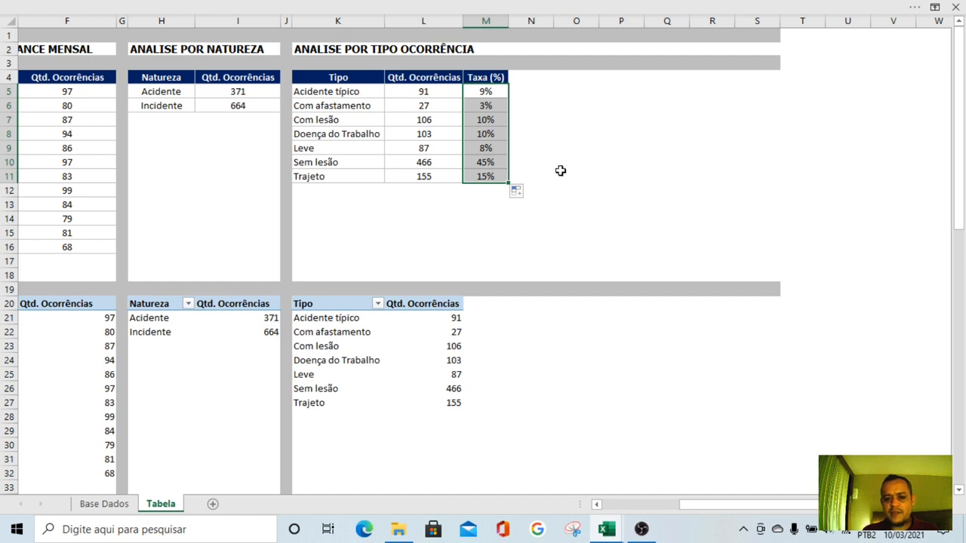
# Review the Taxa (%) column of the occurrence-type table, especially the Sem lesão row
pyautogui.click(560, 164)
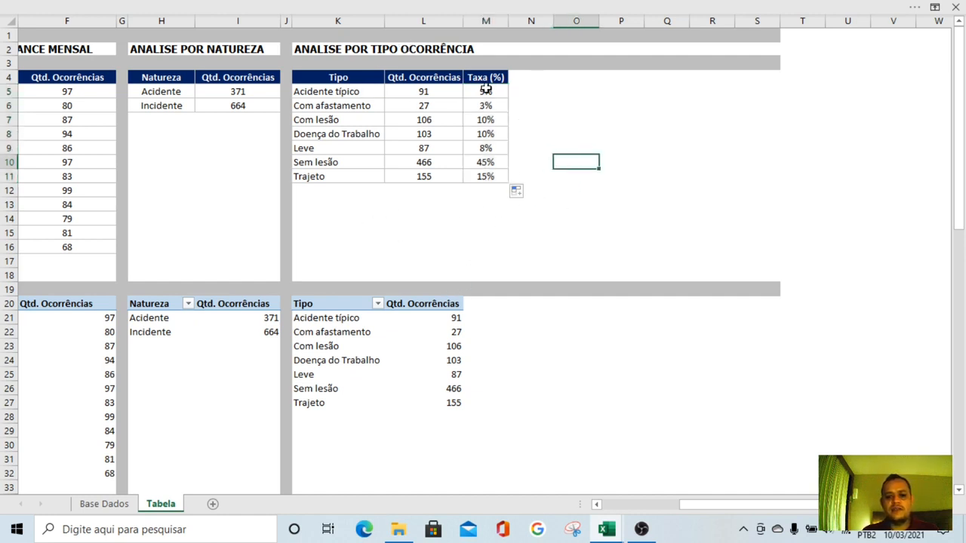
pyautogui.moveTo(486, 88); pyautogui.dragTo(481, 177)
pyautogui.click(468, 191)
pyautogui.click(478, 166)
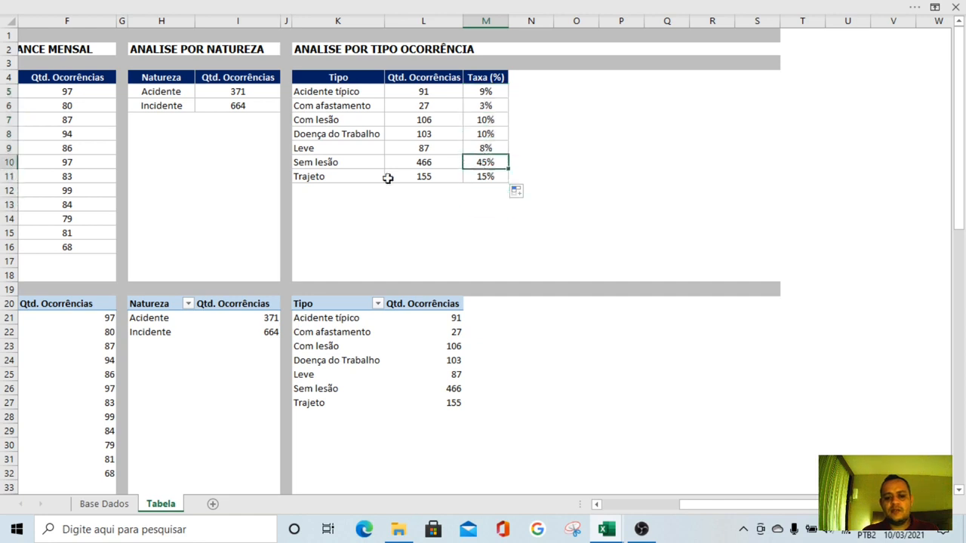
pyautogui.moveTo(334, 164)
pyautogui.mouseDown()
pyautogui.moveTo(489, 162)
pyautogui.moveTo(352, 162)
pyautogui.mouseUp()
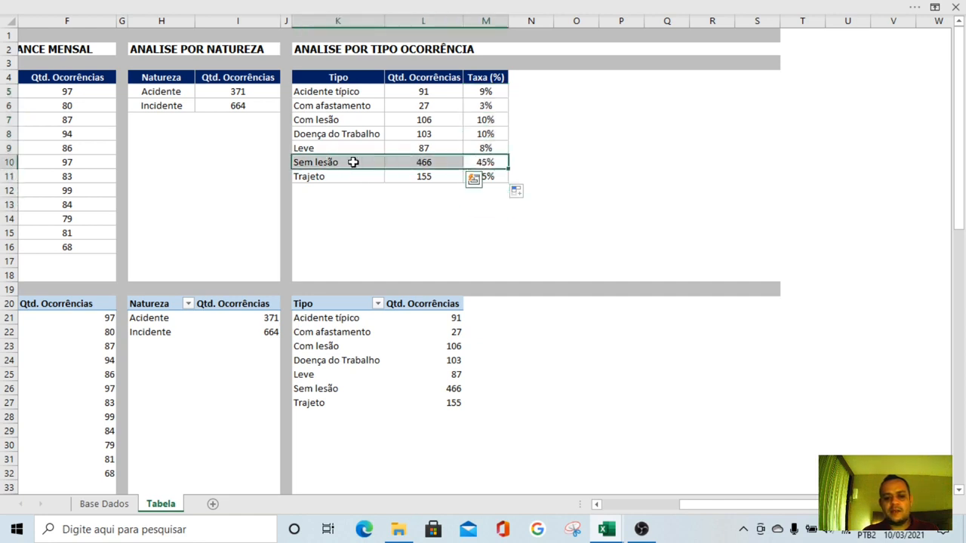
pyautogui.click(622, 135)
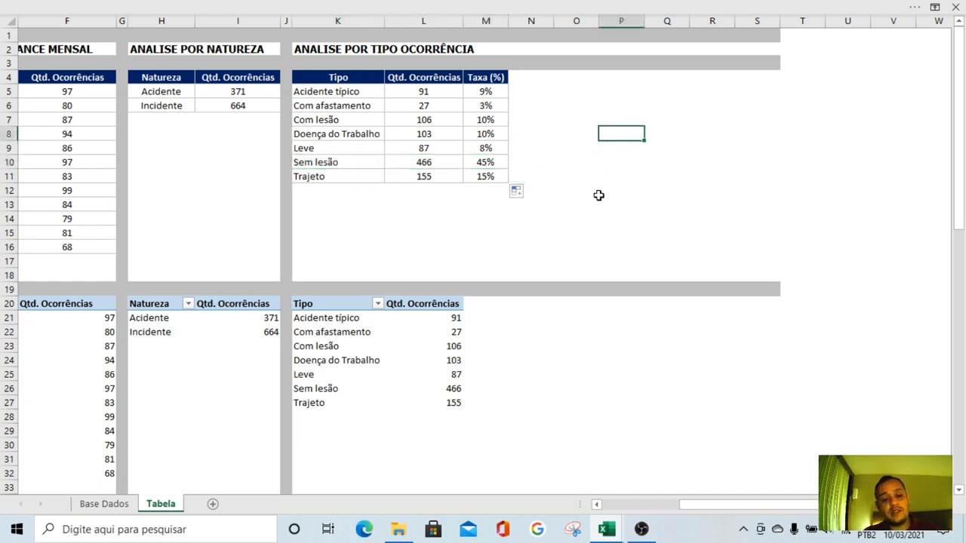
pyautogui.moveTo(483, 162); pyautogui.dragTo(349, 161)
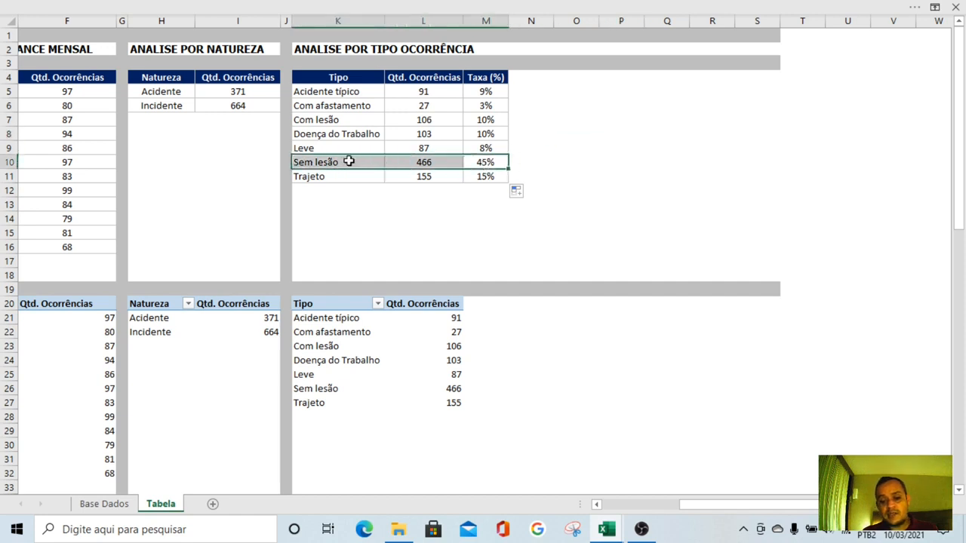
pyautogui.click(404, 260)
pyautogui.click(520, 272)
pyautogui.click(538, 234)
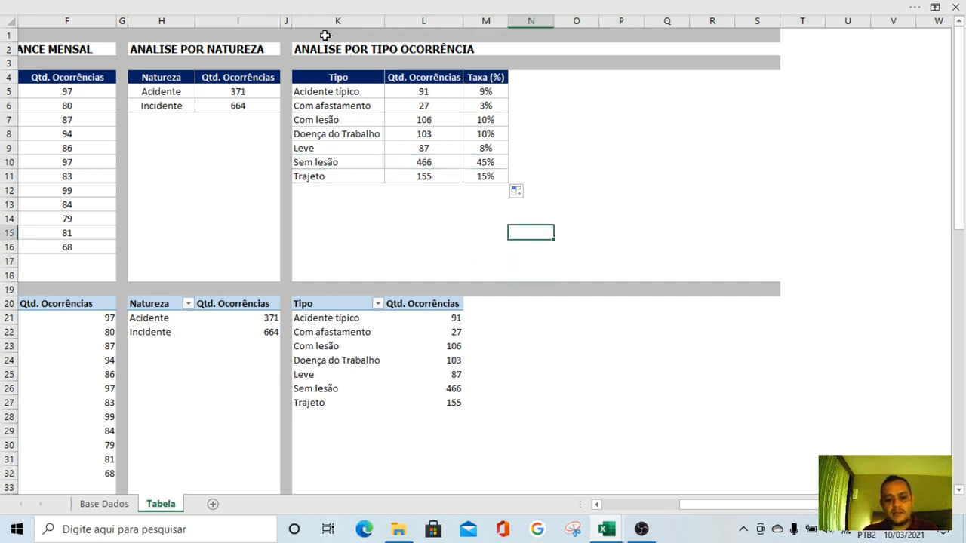
# Copy the formatting of the grey separator column J to column N with Format Painter
pyautogui.click(286, 20)
pyautogui.click(253, 6)
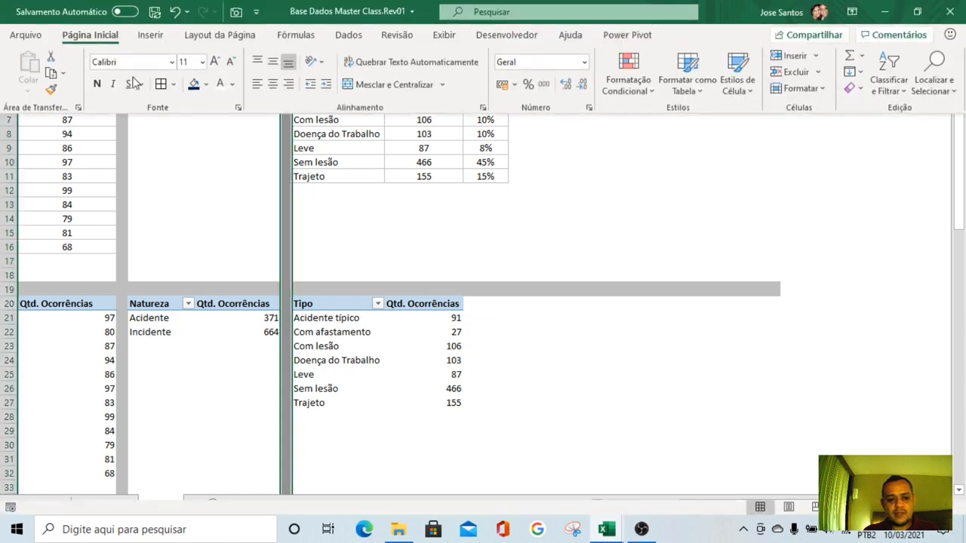
pyautogui.click(51, 89)
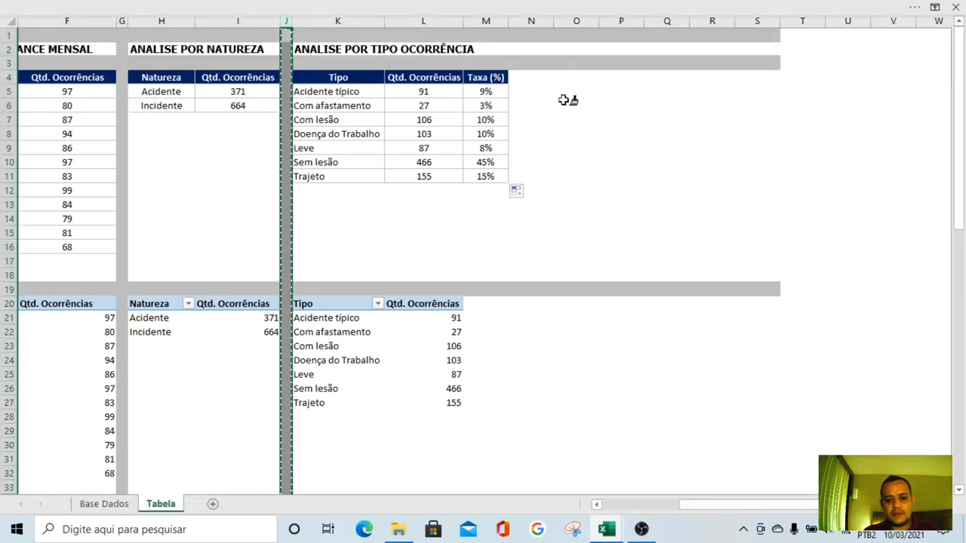
pyautogui.click(531, 23)
pyautogui.click(580, 165)
pyautogui.click(570, 332)
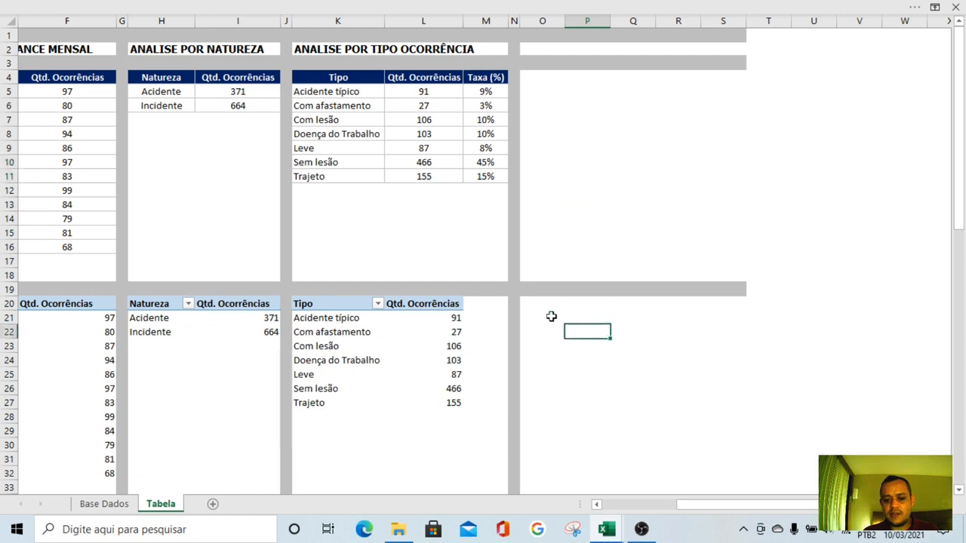
pyautogui.click(322, 12)
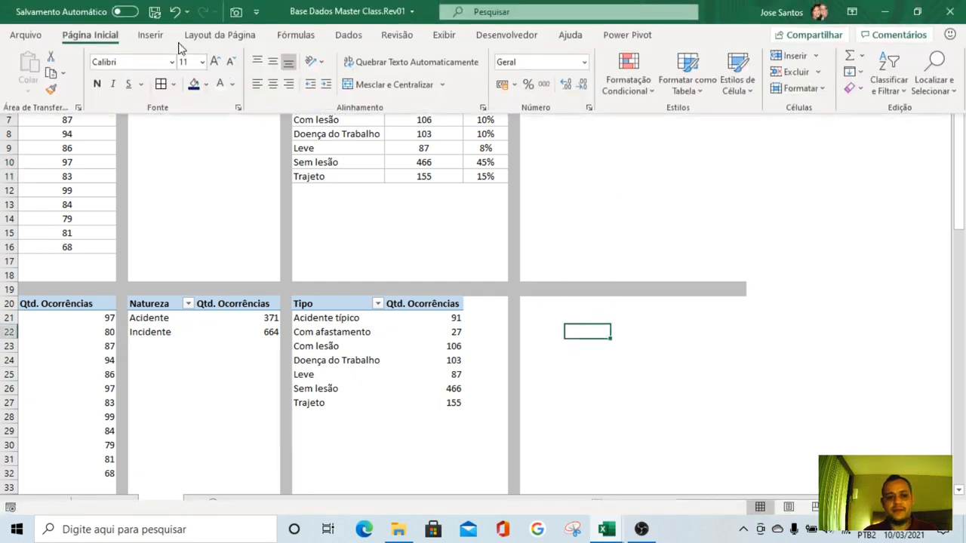
pyautogui.click(345, 204)
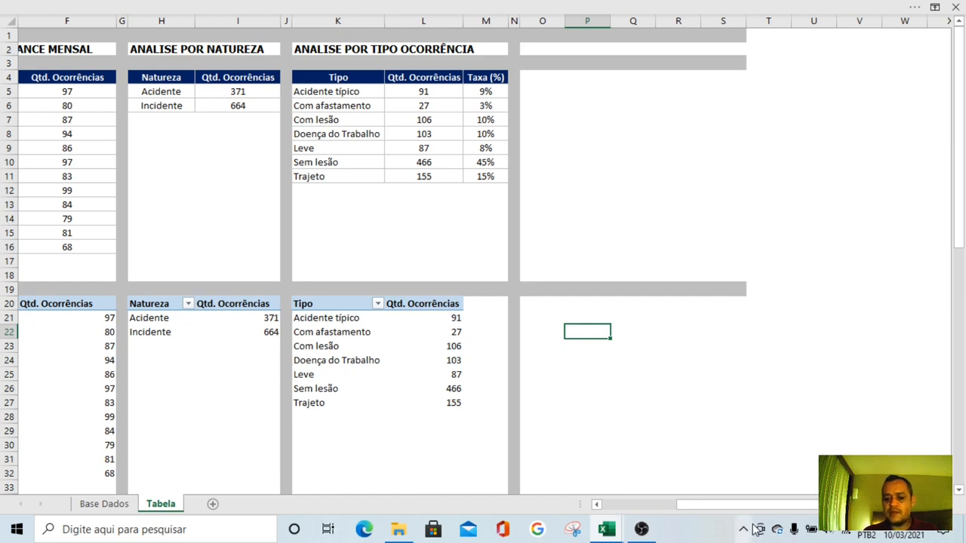
# Review the yearly, monthly, nature and occurrence-type tables across the Tabela sheet
pyautogui.moveTo(737, 506); pyautogui.dragTo(618, 512)
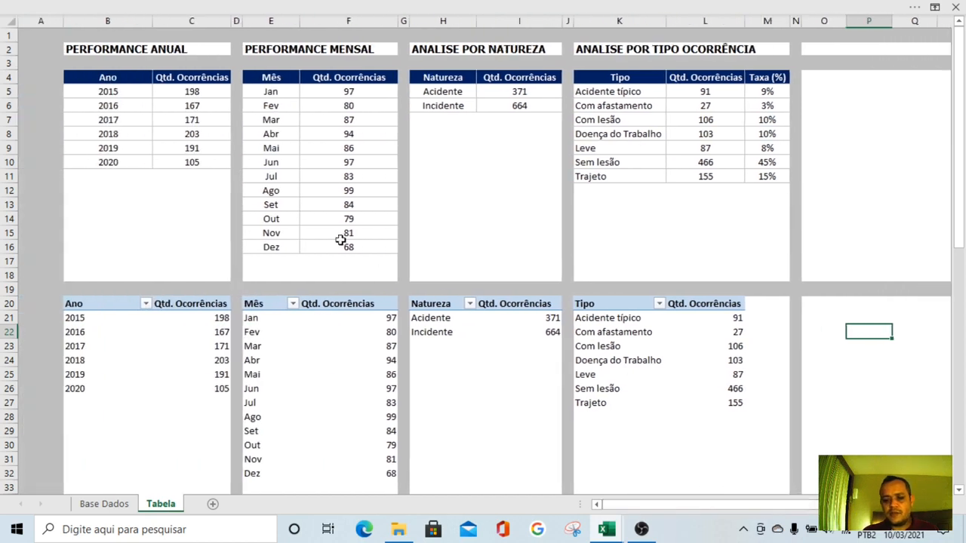
pyautogui.click(164, 160)
pyautogui.click(341, 175)
pyautogui.click(457, 164)
pyautogui.click(631, 138)
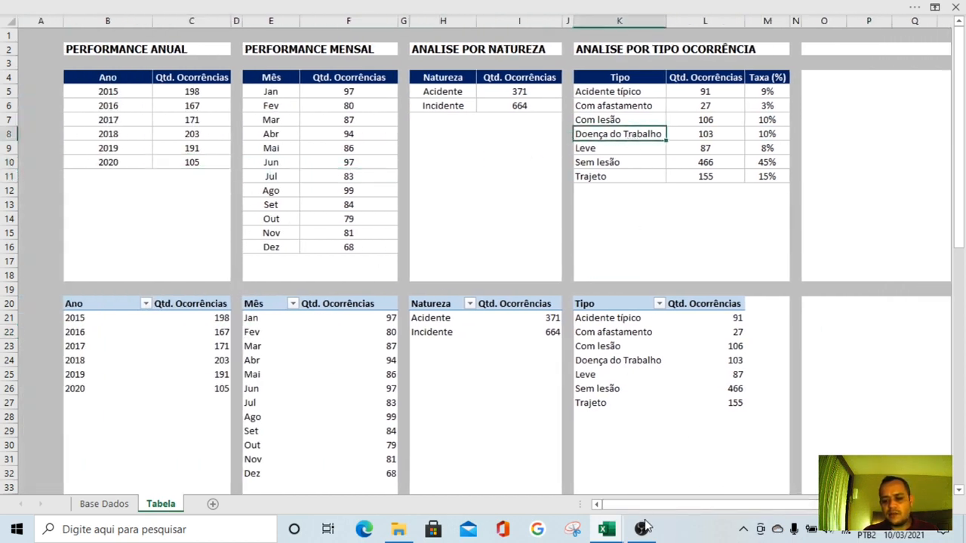
pyautogui.moveTo(627, 509); pyautogui.dragTo(730, 509)
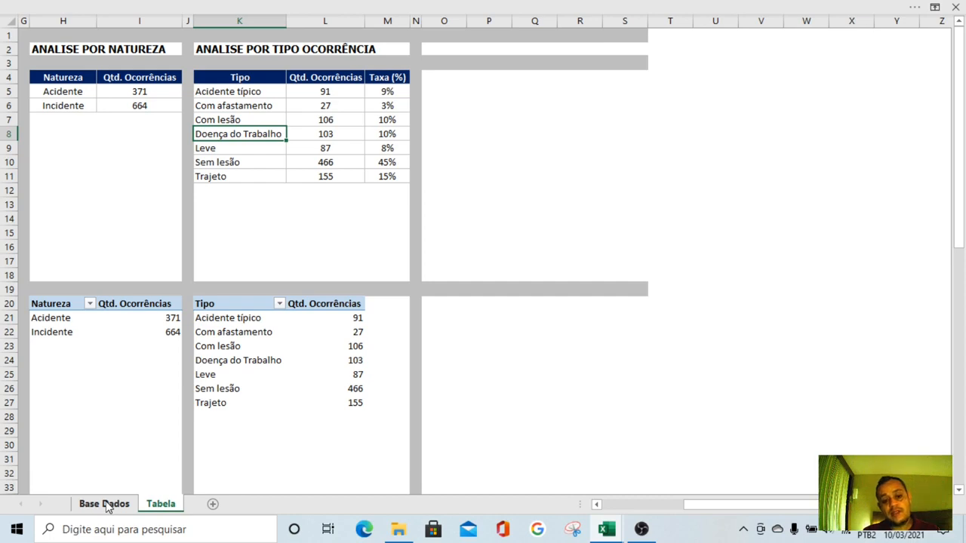
# Examine the column headers on the Base Dados sheet and the filter options of Tipo de Danos
pyautogui.click(107, 505)
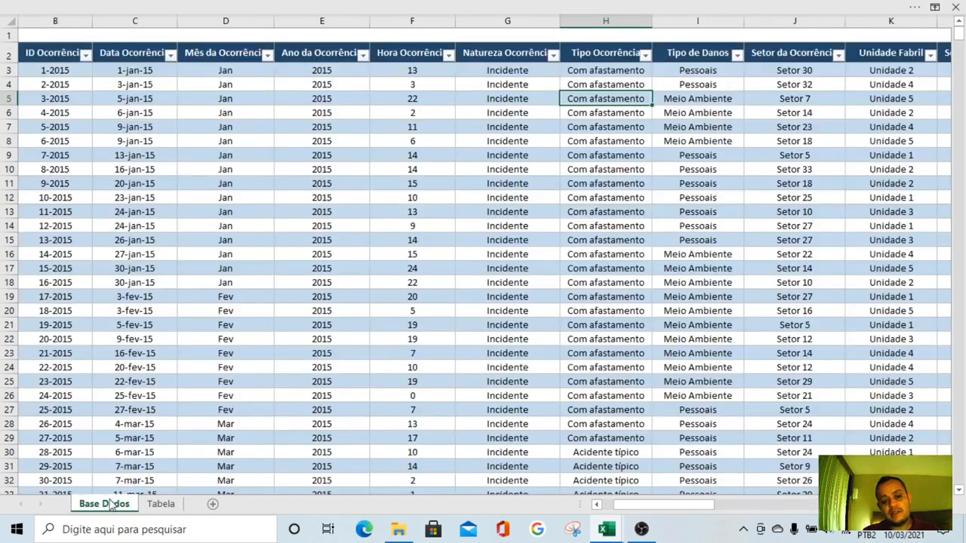
pyautogui.click(225, 53)
pyautogui.click(312, 56)
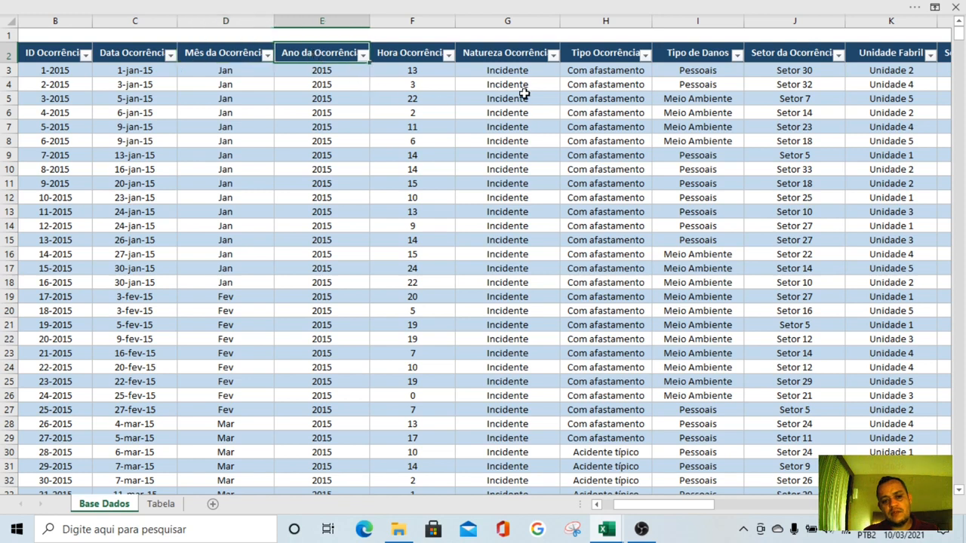
pyautogui.click(520, 54)
pyautogui.click(599, 55)
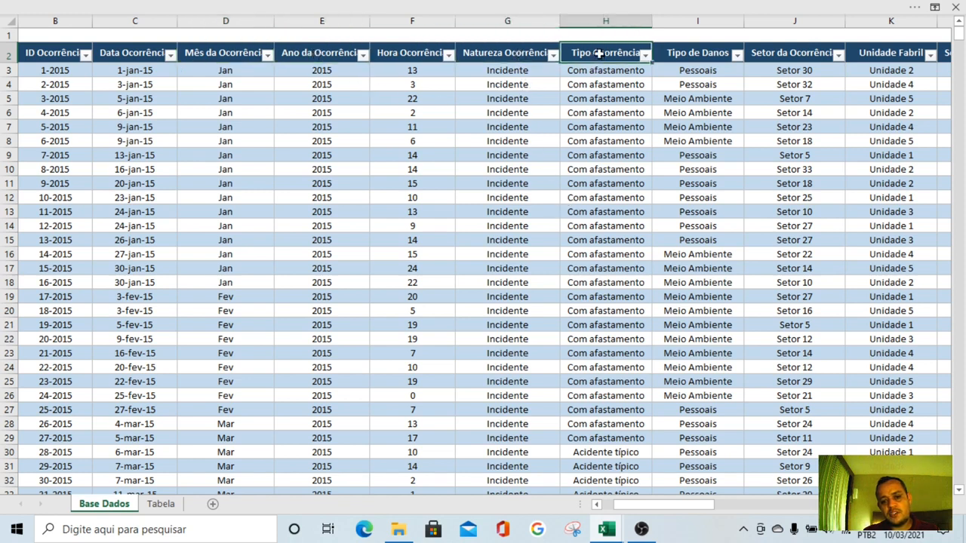
pyautogui.click(701, 127)
pyautogui.click(696, 54)
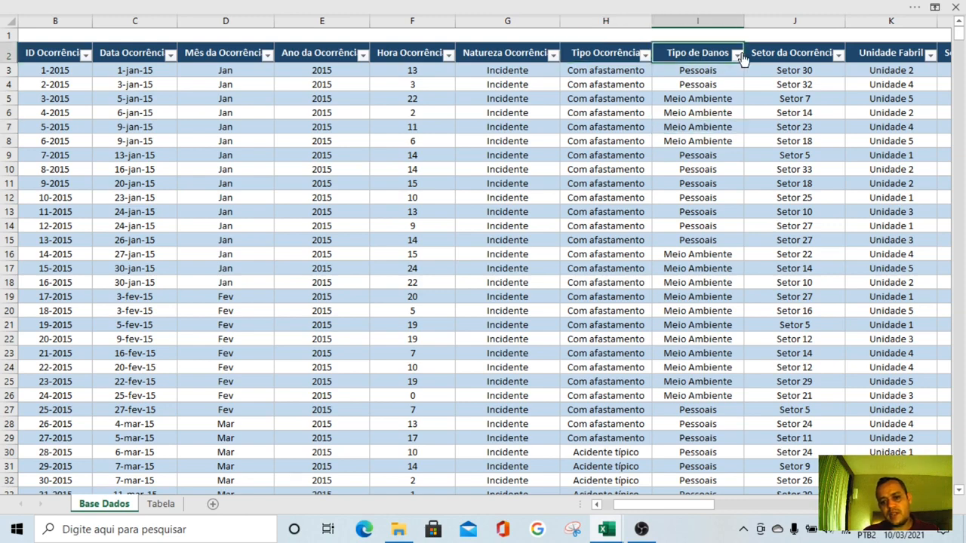
pyautogui.click(737, 55)
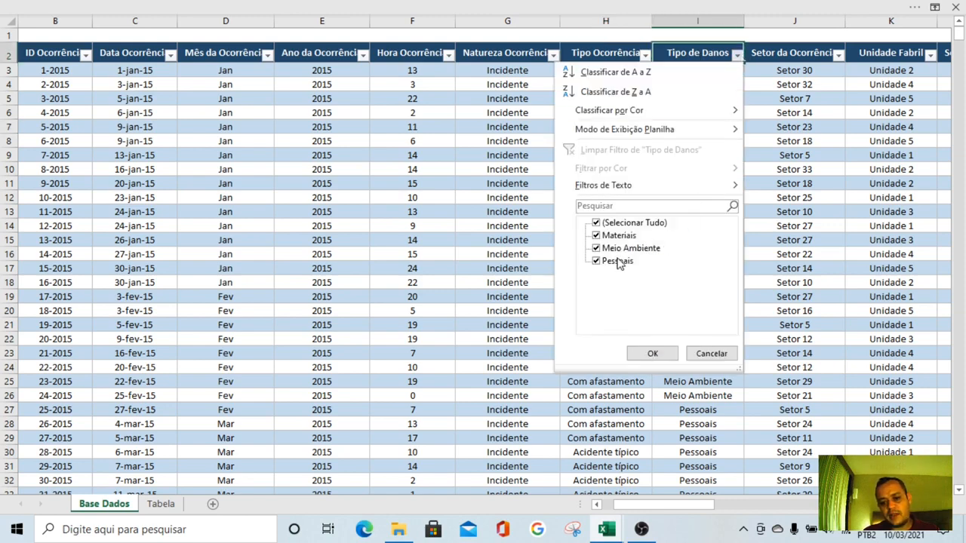
pyautogui.click(712, 353)
pyautogui.click(697, 212)
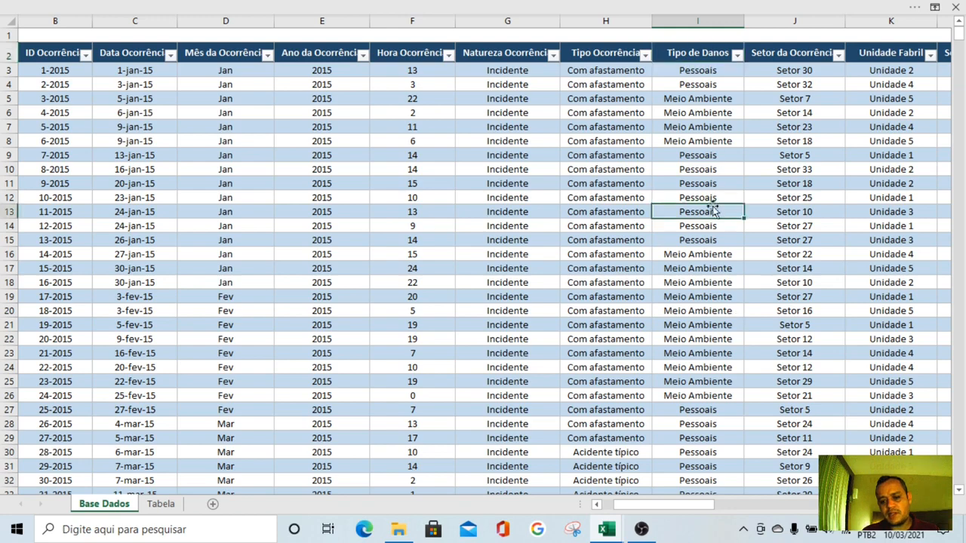
pyautogui.click(698, 169)
# Copy the Natureza pivot table in H20:I22 to cell O20 on the Tabela sheet
pyautogui.click(155, 504)
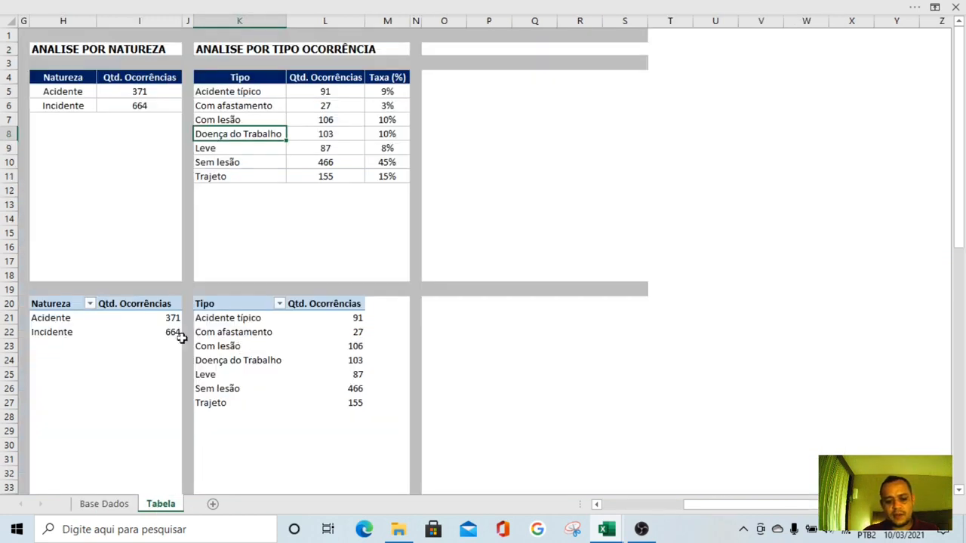
pyautogui.moveTo(47, 303); pyautogui.dragTo(138, 330)
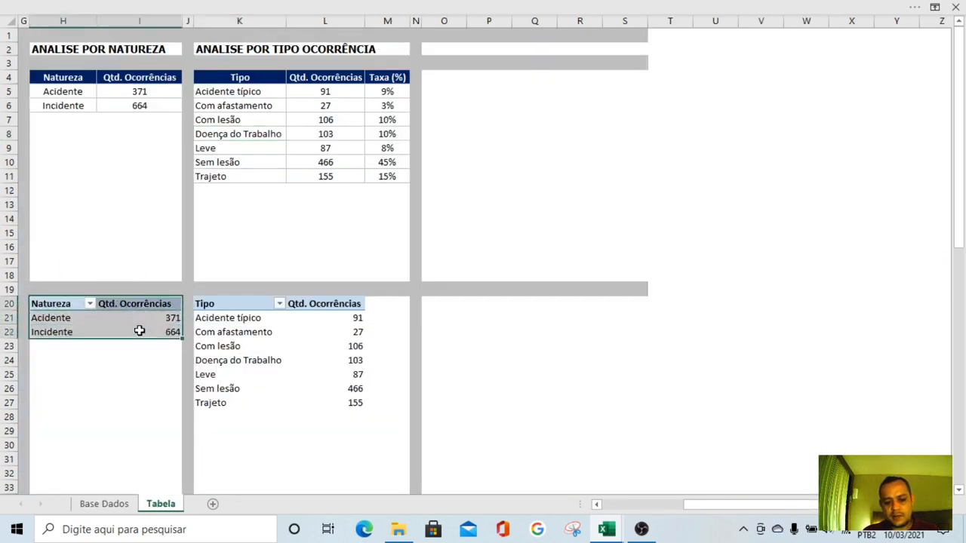
pyautogui.hotkey('ctrl', 'c')
pyautogui.click(440, 304)
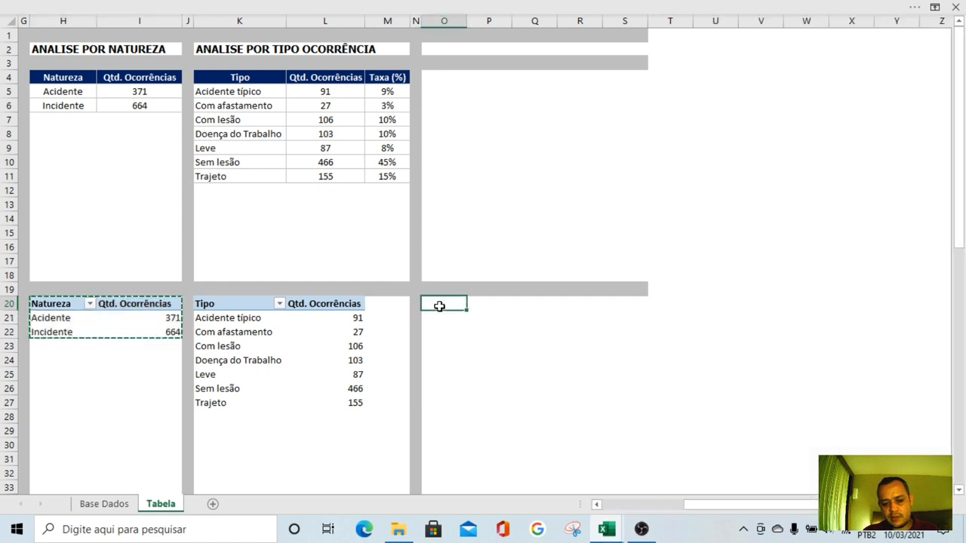
pyautogui.hotkey('ctrl', 'v')
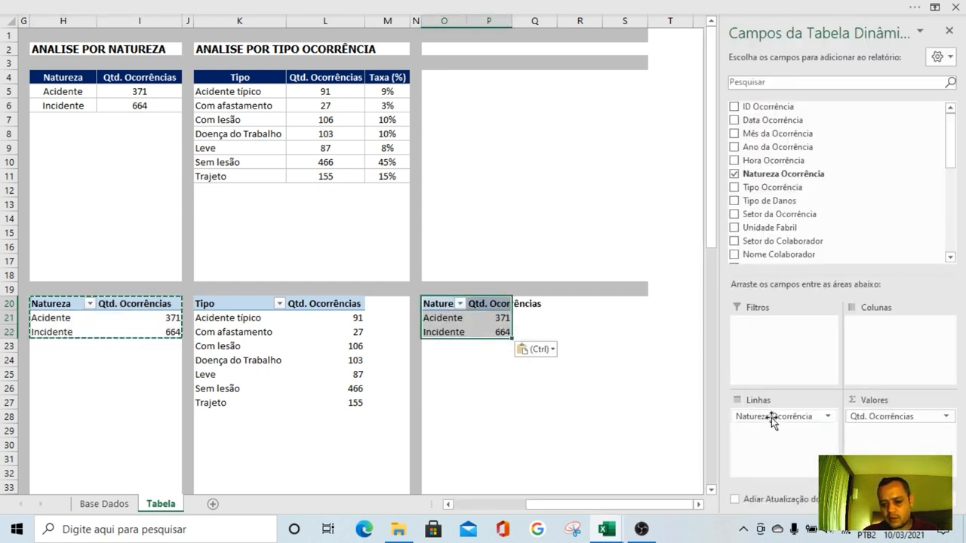
# Replace the copied pivot table's row and value fields with Tipo de Danos and its count
pyautogui.moveTo(772, 417); pyautogui.dragTo(611, 444)
pyautogui.moveTo(769, 201); pyautogui.dragTo(779, 442)
pyautogui.moveTo(872, 416); pyautogui.dragTo(615, 441)
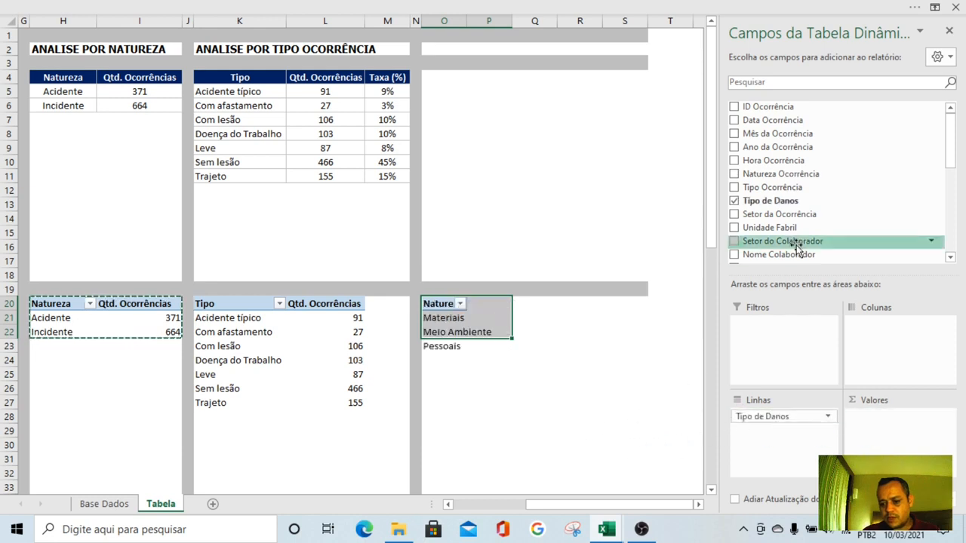
pyautogui.moveTo(770, 201); pyautogui.dragTo(868, 422)
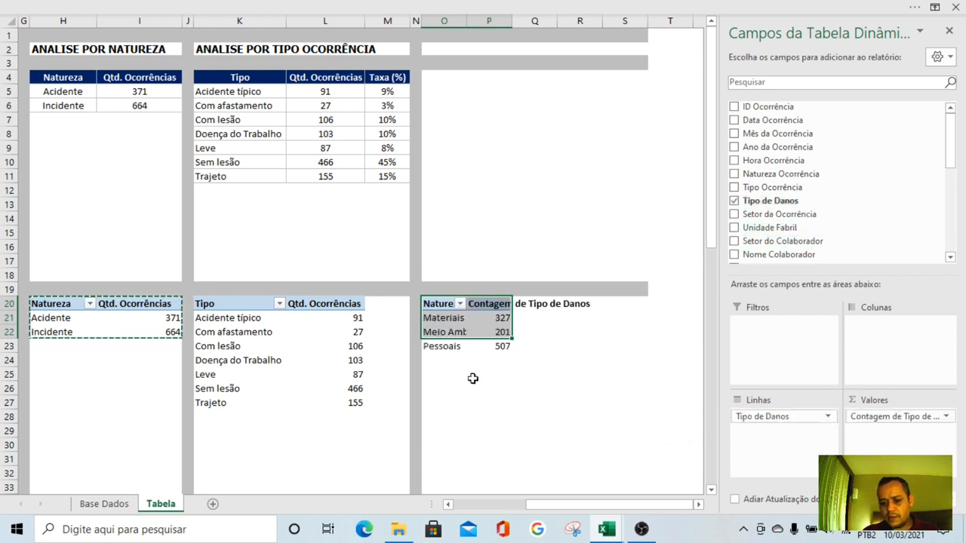
# Rename the new pivot table's headers as Danos and Qtd. Ocorrências, and fit the widths of columns O and P
pyautogui.write('Dan')
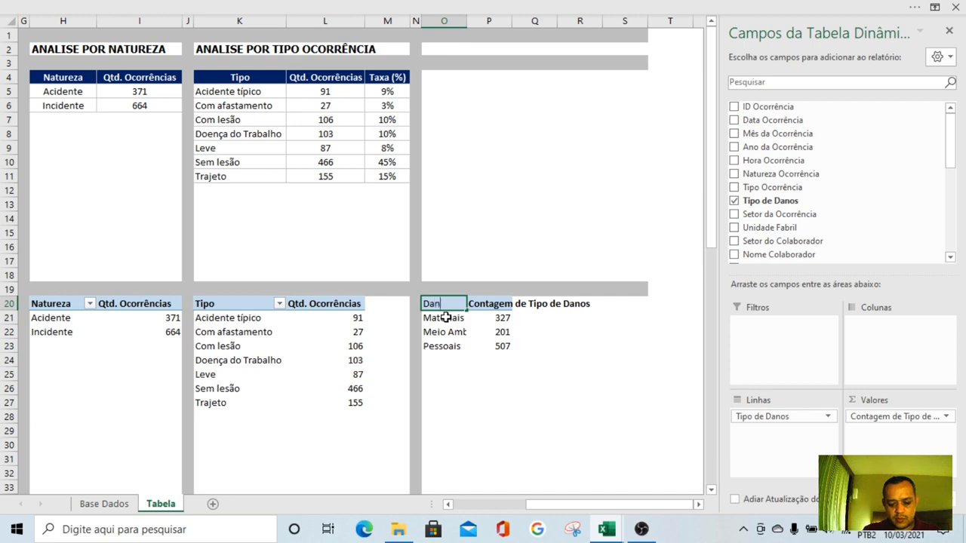
pyautogui.write('os')
pyautogui.press('Tab')
pyautogui.write('Q')
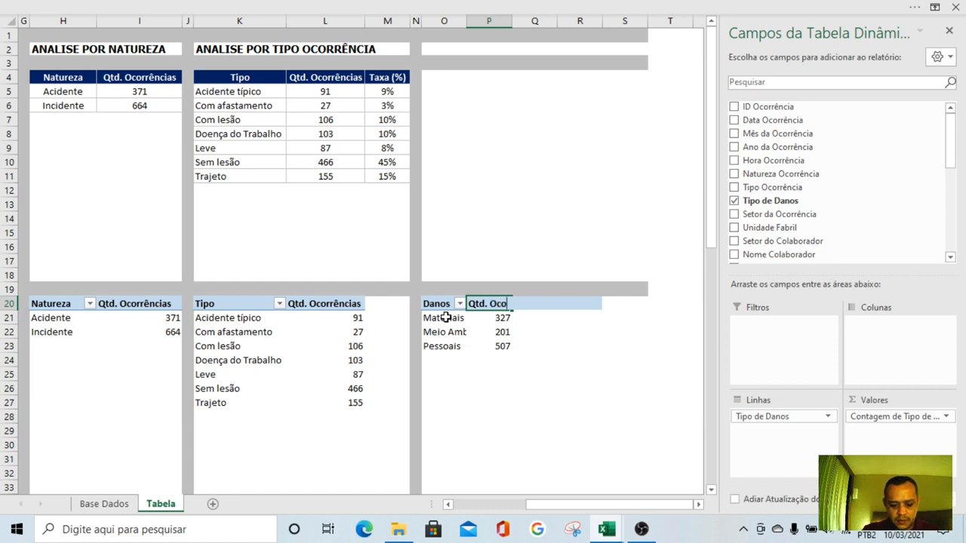
pyautogui.write('ias')
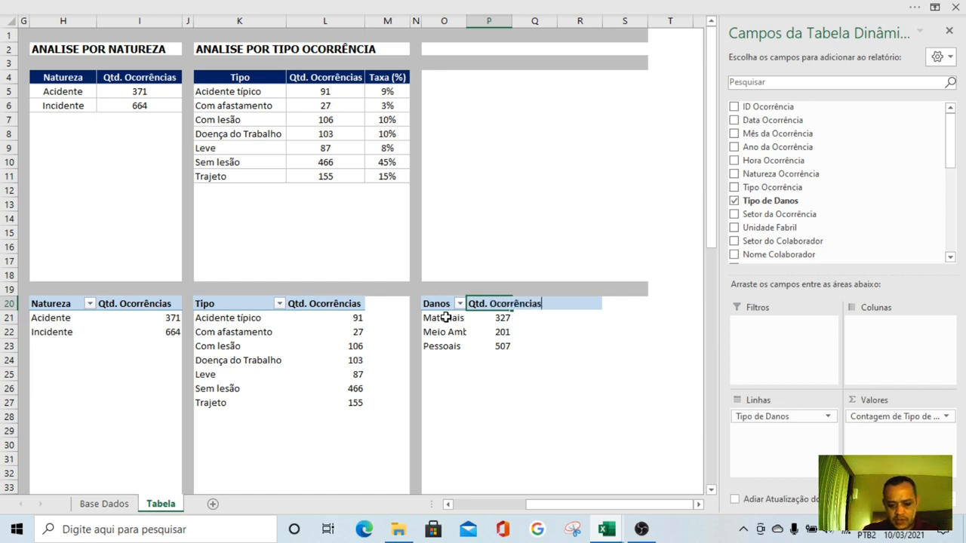
pyautogui.press('Return')
pyautogui.click(463, 21)
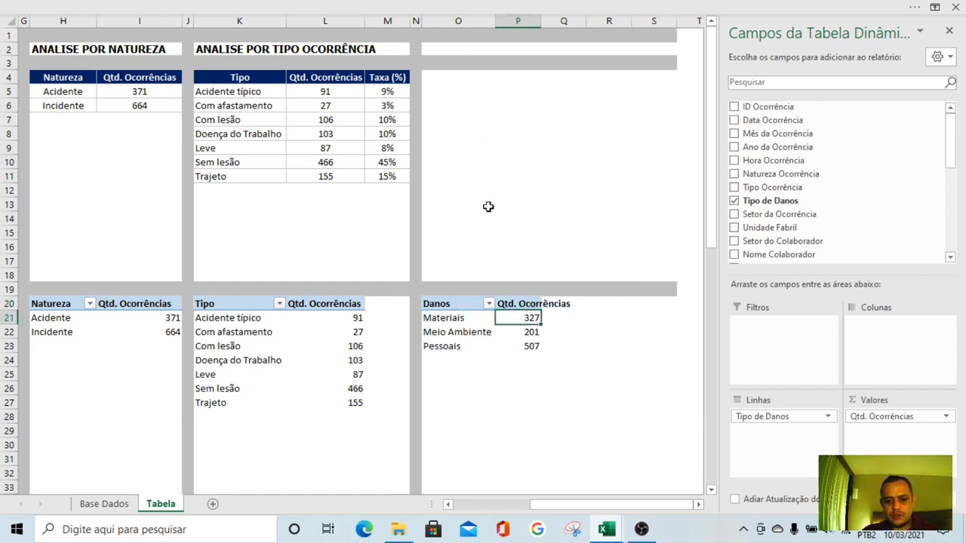
pyautogui.click(544, 21)
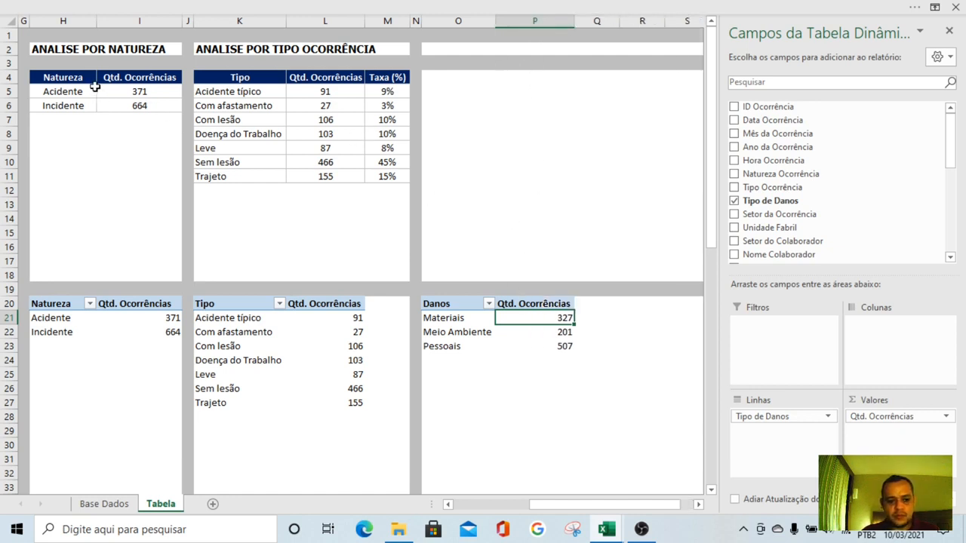
# Copy the formatted Natureza table in H4:I6 to cell O4
pyautogui.moveTo(86, 82); pyautogui.dragTo(120, 106)
pyautogui.hotkey('ctrl', 'c')
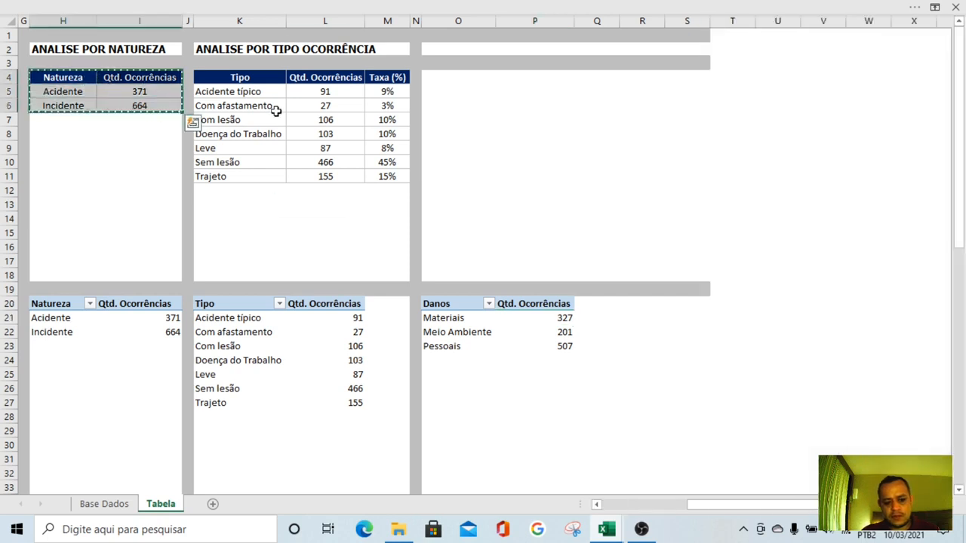
pyautogui.click(444, 80)
pyautogui.hotkey('ctrl', 'v')
pyautogui.click(514, 182)
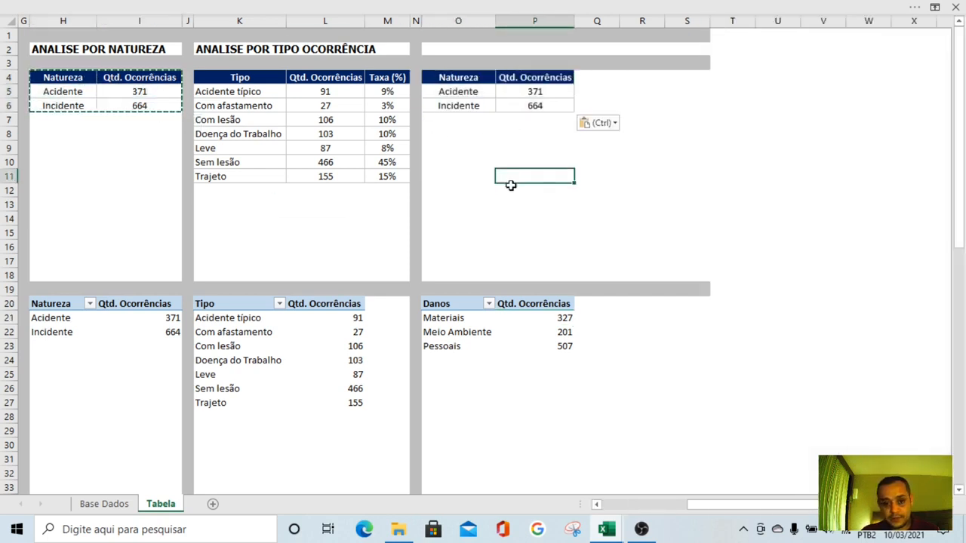
# Rename the header in O4 of the pasted table as Dados
pyautogui.click(469, 78)
pyautogui.write('Dados')
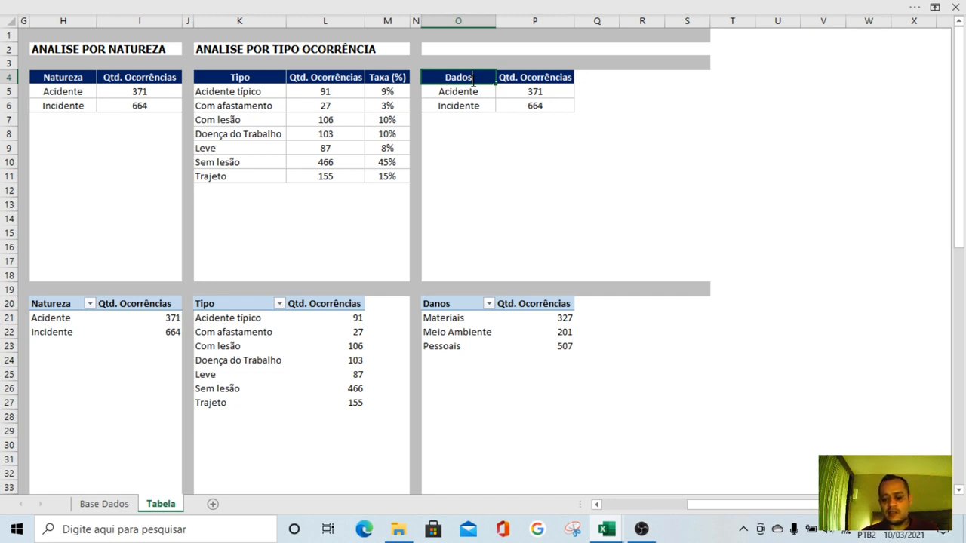
pyautogui.press('Return')
pyautogui.click(471, 80)
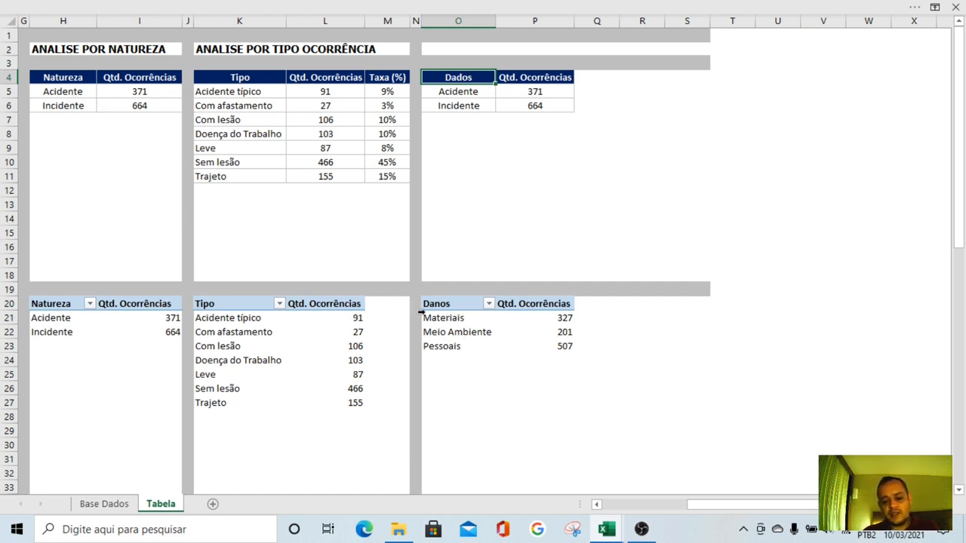
# Copy the damage types in O21:O23 and paste them as values into the formatted table from O5
pyautogui.click(447, 320)
pyautogui.moveTo(447, 323); pyautogui.dragTo(450, 344)
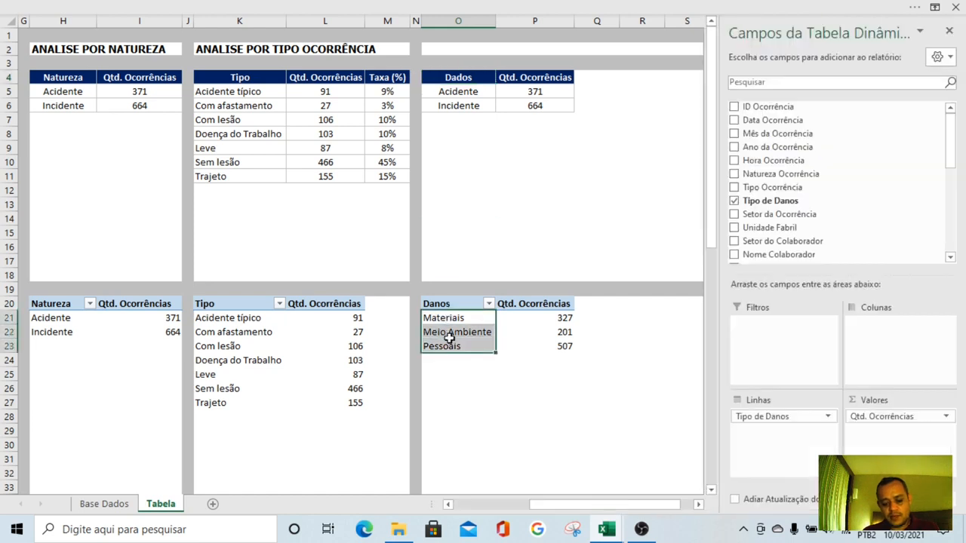
pyautogui.hotkey('ctrl', 'c')
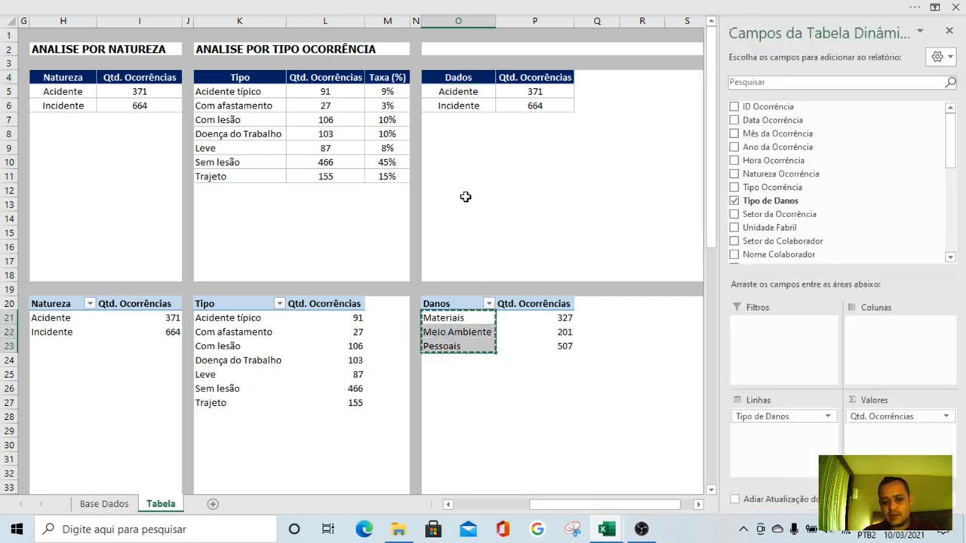
pyautogui.rightClick(463, 91)
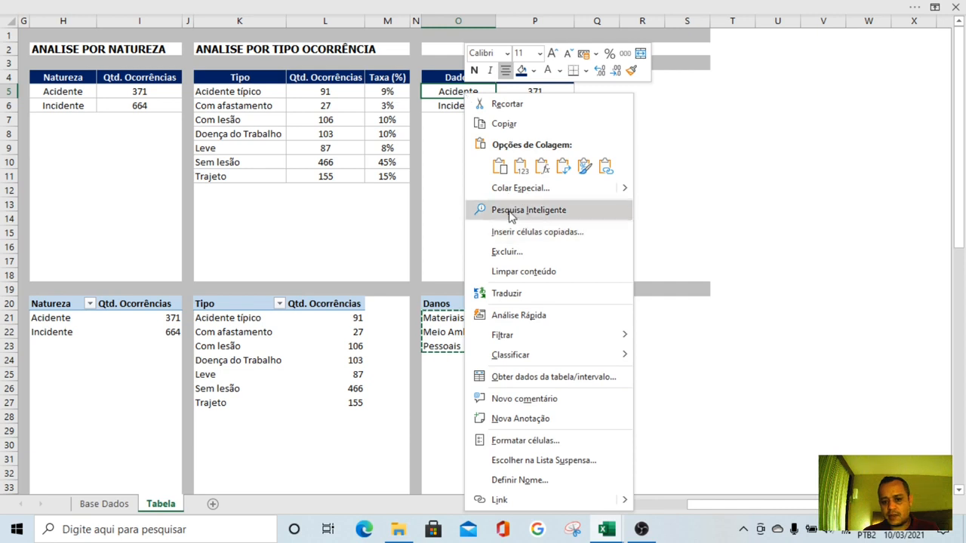
pyautogui.click(516, 164)
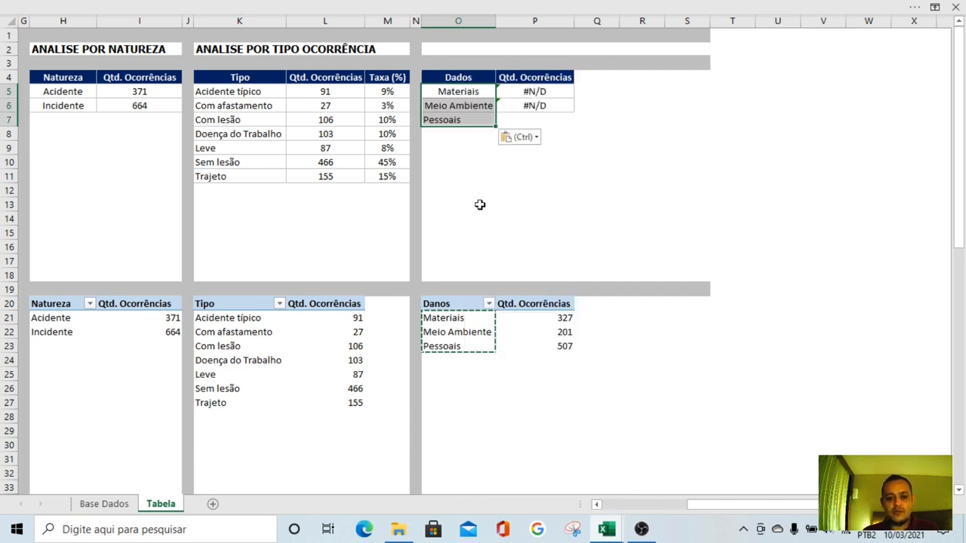
# Apply the Natureza table's row formatting to the damage-type table's rows through row 7 and left-align the labels in O5:O7
pyautogui.moveTo(77, 95); pyautogui.dragTo(114, 95)
pyautogui.press('alt')
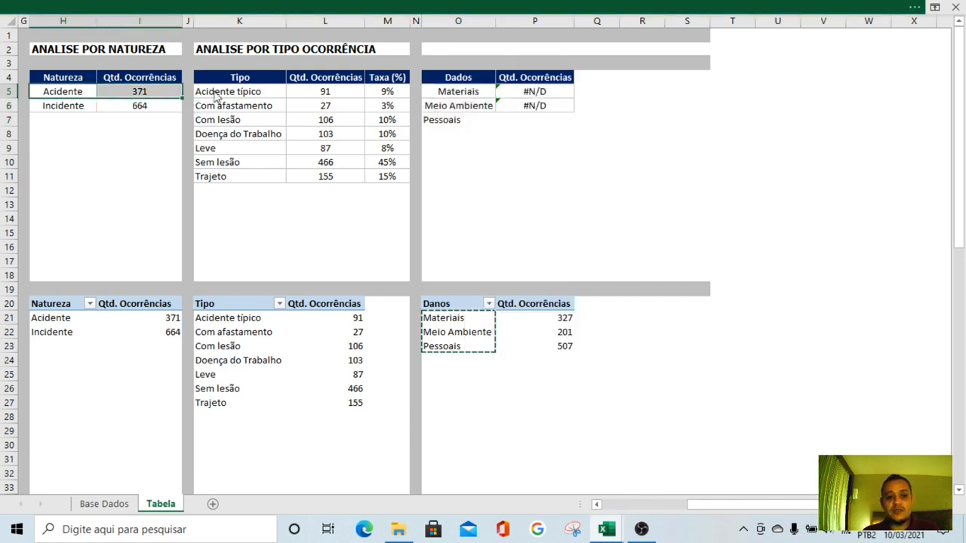
pyautogui.click(52, 89)
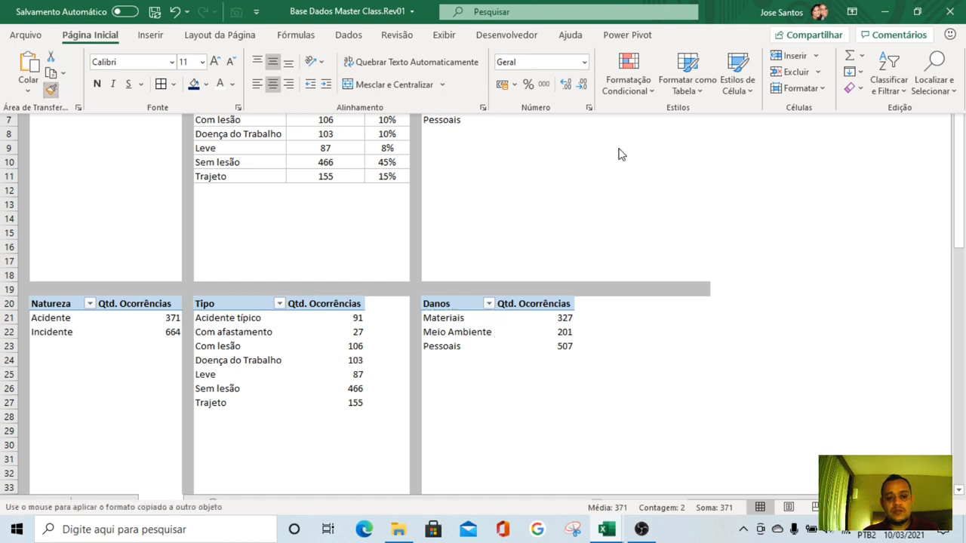
pyautogui.moveTo(475, 106)
pyautogui.mouseDown()
pyautogui.moveTo(508, 90)
pyautogui.moveTo(529, 134)
pyautogui.mouseUp()
pyautogui.click(536, 168)
pyautogui.moveTo(458, 92); pyautogui.dragTo(461, 121)
pyautogui.press('alt')
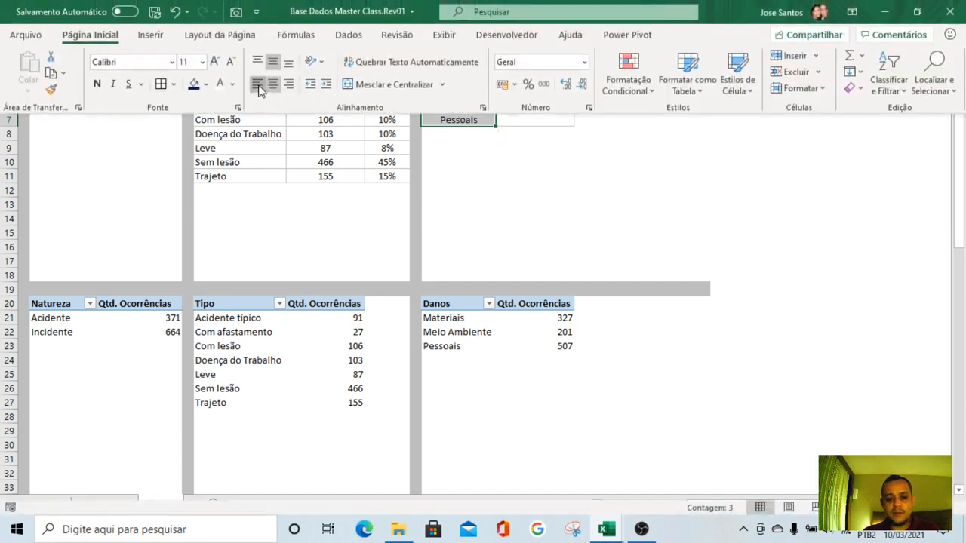
pyautogui.click(257, 86)
pyautogui.click(491, 180)
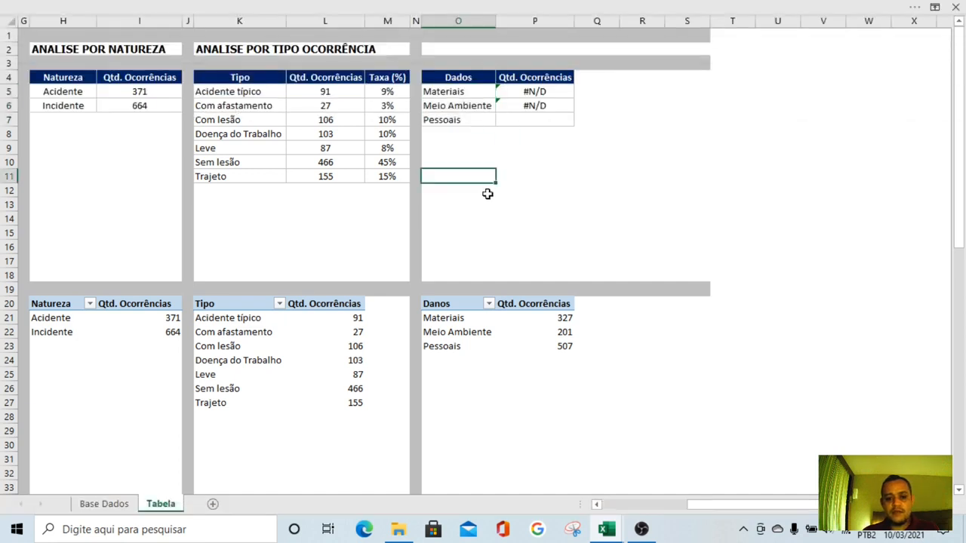
# Change the PROCV lookup range in P5 to $O$21:$P$23 and copy the formula down to P7
pyautogui.click(468, 131)
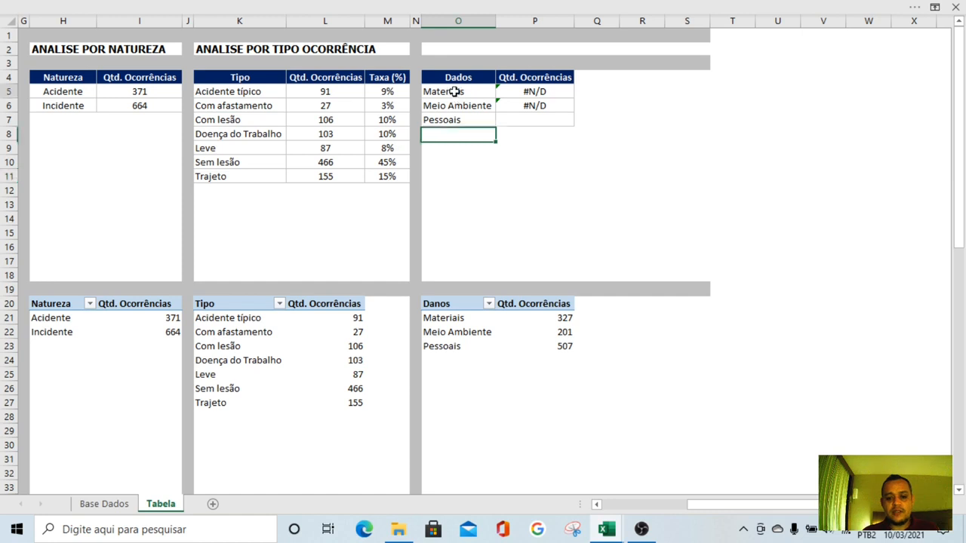
pyautogui.moveTo(455, 92); pyautogui.dragTo(451, 121)
pyautogui.click(536, 94)
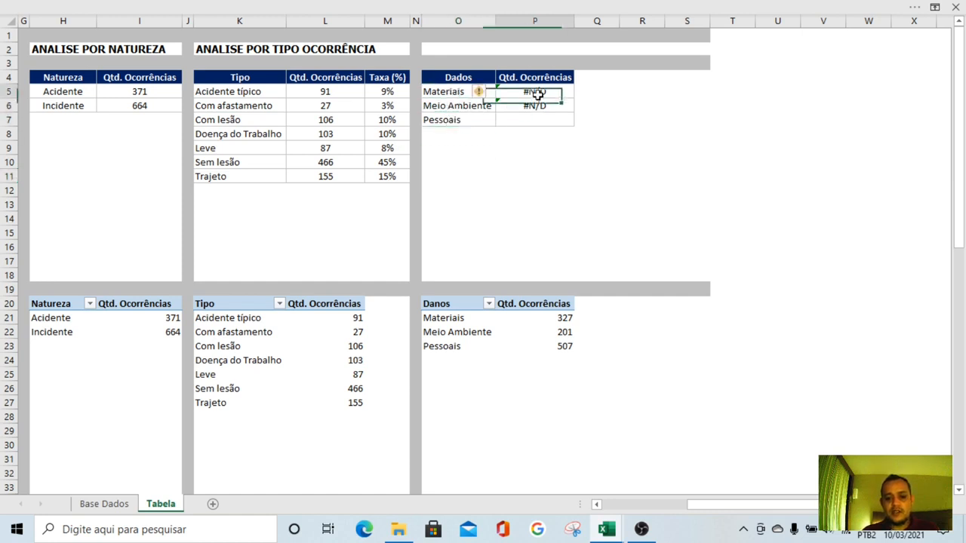
pyautogui.doubleClick(536, 93)
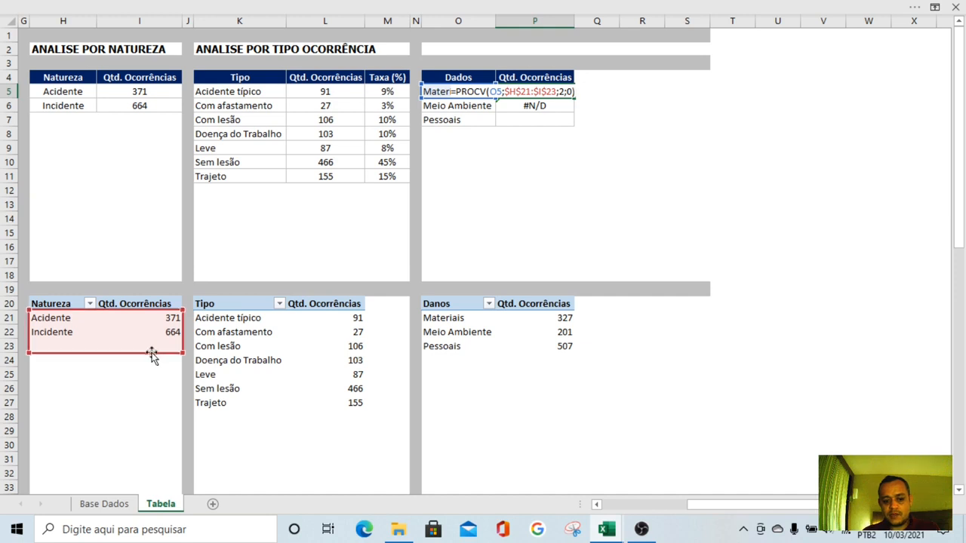
pyautogui.moveTo(152, 356); pyautogui.dragTo(536, 355)
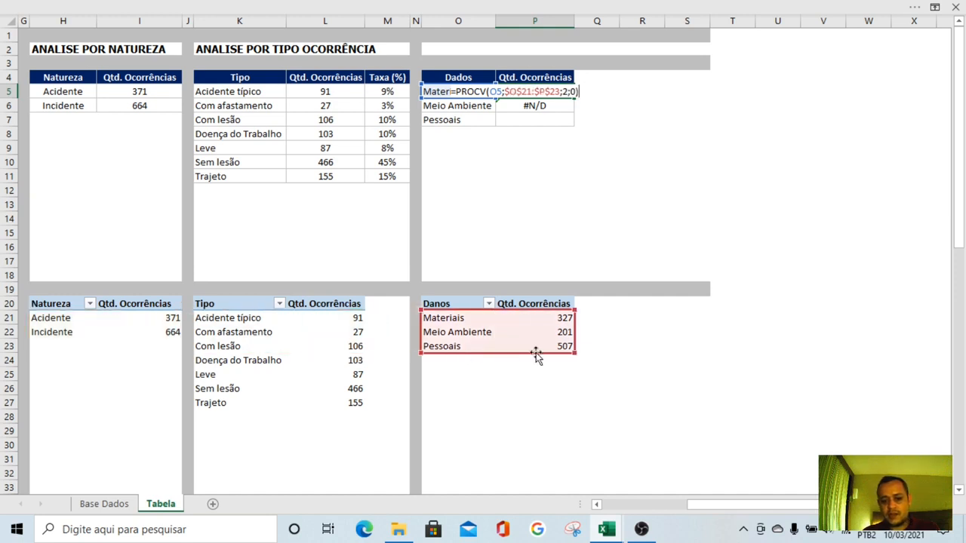
pyautogui.press('Return')
pyautogui.press('Up')
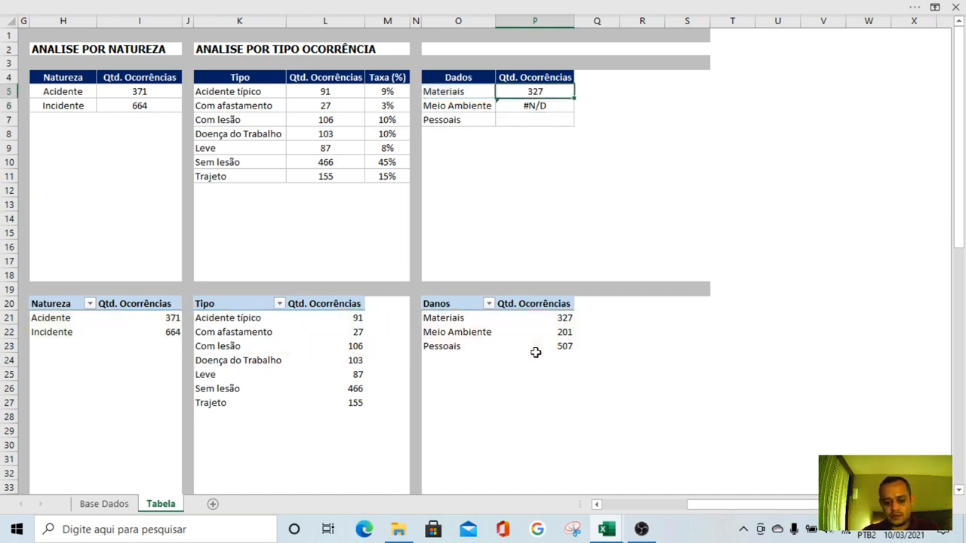
pyautogui.hotkey('ctrl', 'c')
pyautogui.hotkey('shift', 'Down')
pyautogui.hotkey('shift', 'Down')
pyautogui.hotkey('ctrl', 'v')
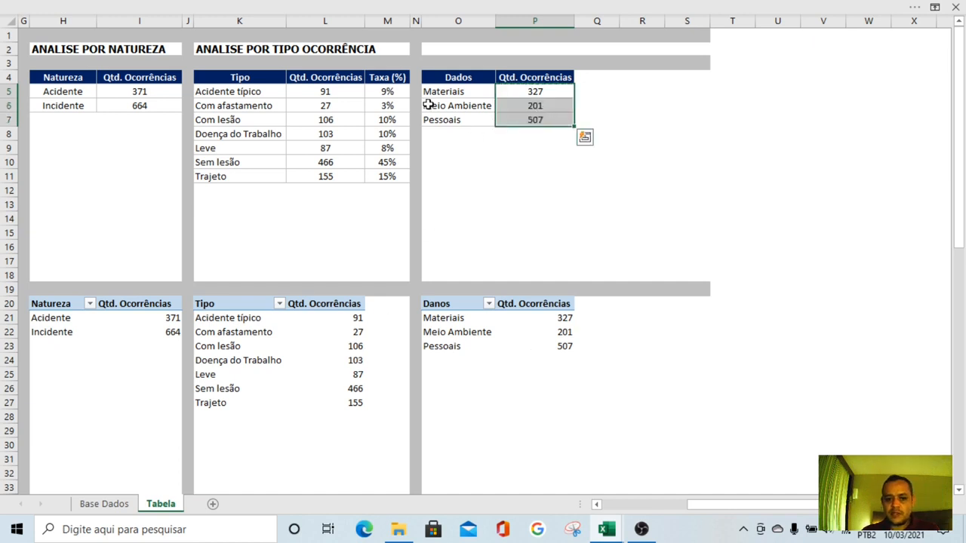
# Copy the Taxa (%) header and rate cells in M4:M7 to Q4 beside the damage-type table
pyautogui.moveTo(388, 77); pyautogui.dragTo(389, 113)
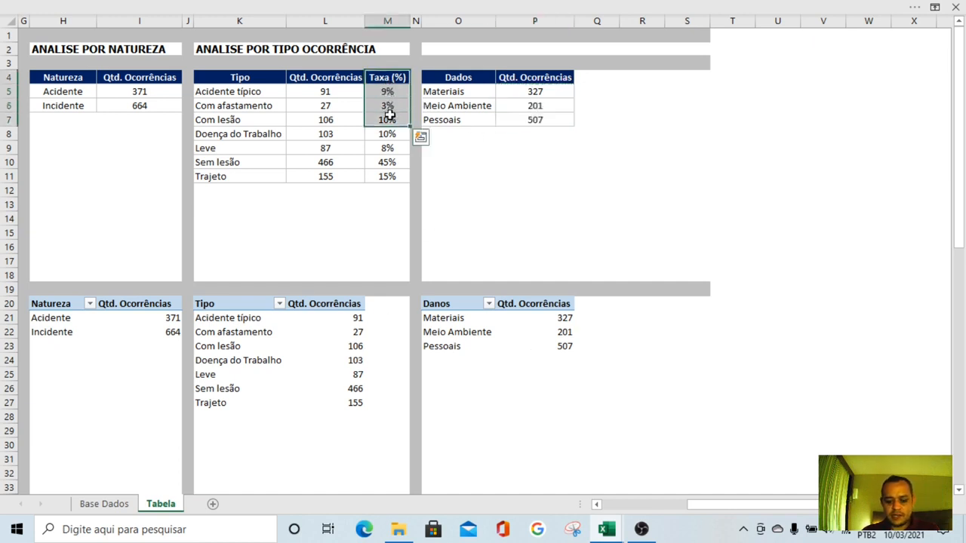
pyautogui.hotkey('ctrl', 'c')
pyautogui.click(591, 78)
pyautogui.hotkey('ctrl', 'v')
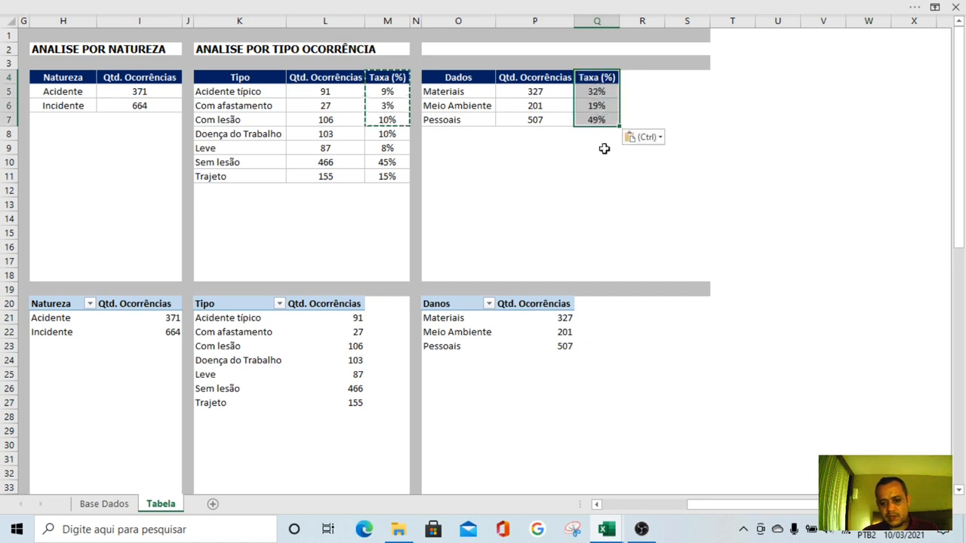
pyautogui.click(594, 176)
# Move the SOMA range in Q5 to the damage table's Qtd. Ocorrências column, shorten it, and copy the formula down to Q7
pyautogui.click(595, 91)
pyautogui.doubleClick(599, 91)
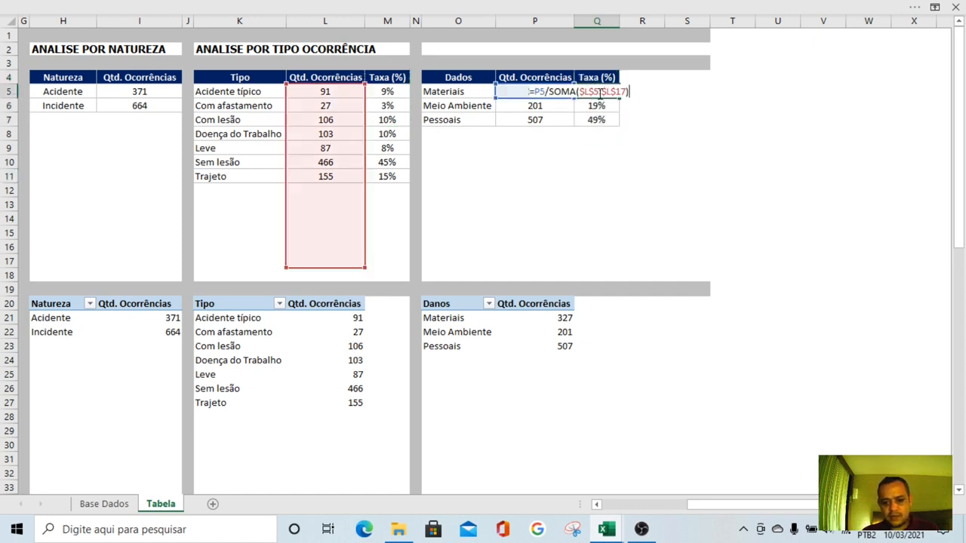
pyautogui.moveTo(365, 192); pyautogui.dragTo(524, 189)
pyautogui.moveTo(572, 266); pyautogui.dragTo(573, 151)
pyautogui.press('Return')
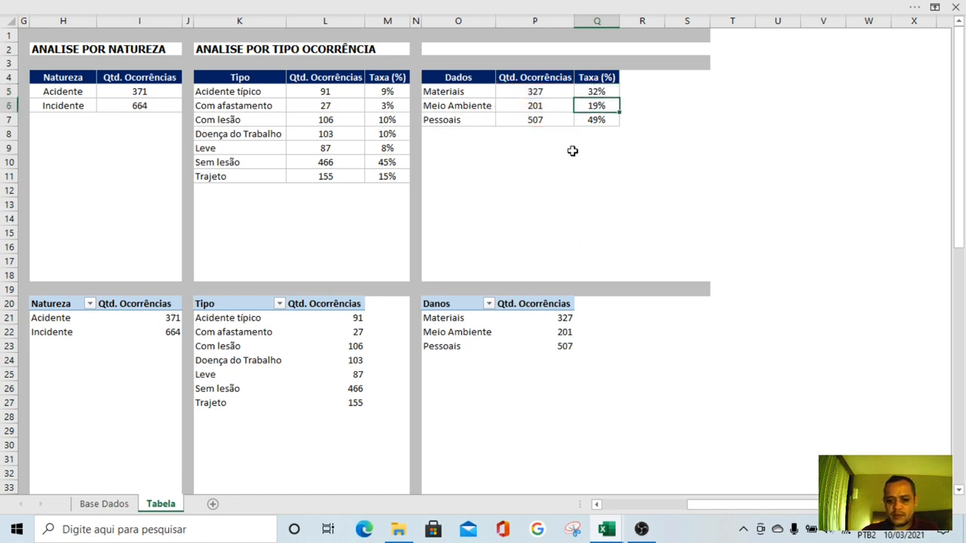
pyautogui.press('Up')
pyautogui.hotkey('ctrl', 'c')
pyautogui.hotkey('shift', 'Down')
pyautogui.hotkey('shift', 'Down')
pyautogui.hotkey('ctrl', 'v')
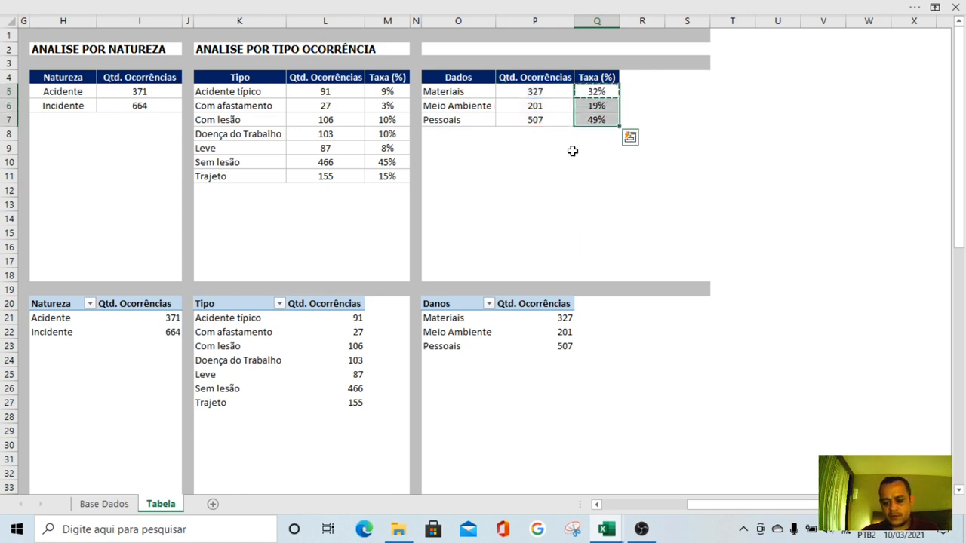
# Examine the rate of each damage type in the table at O5:Q7
pyautogui.click(587, 218)
pyautogui.click(563, 177)
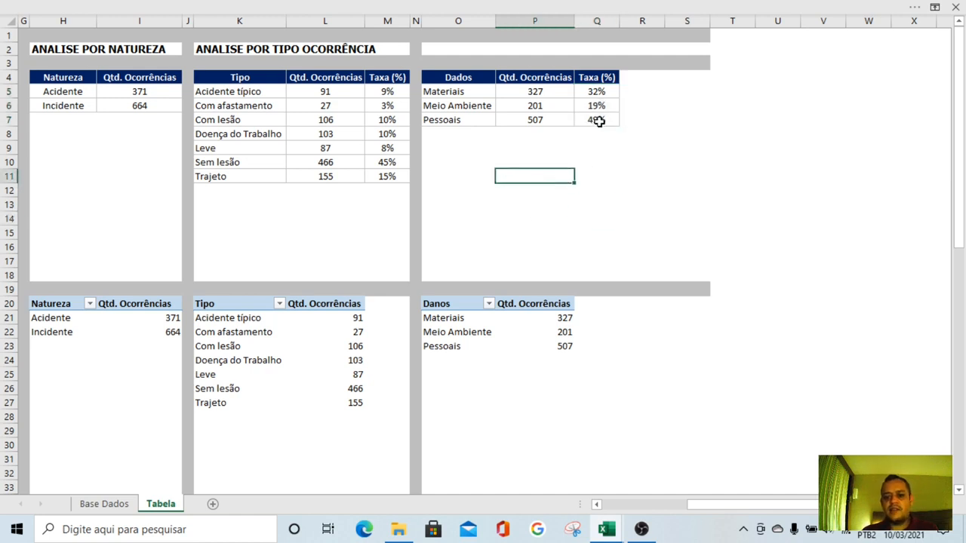
pyautogui.click(465, 121)
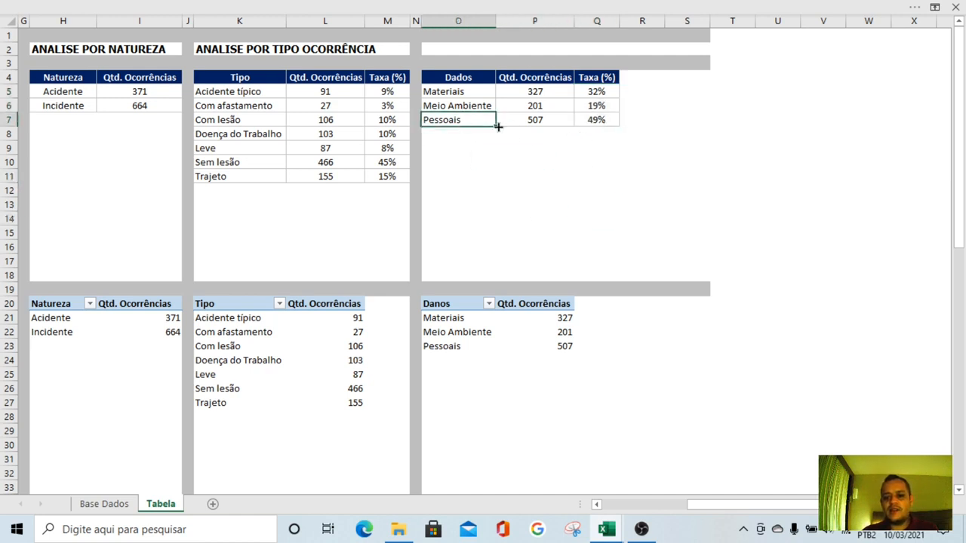
pyautogui.click(596, 107)
pyautogui.click(479, 106)
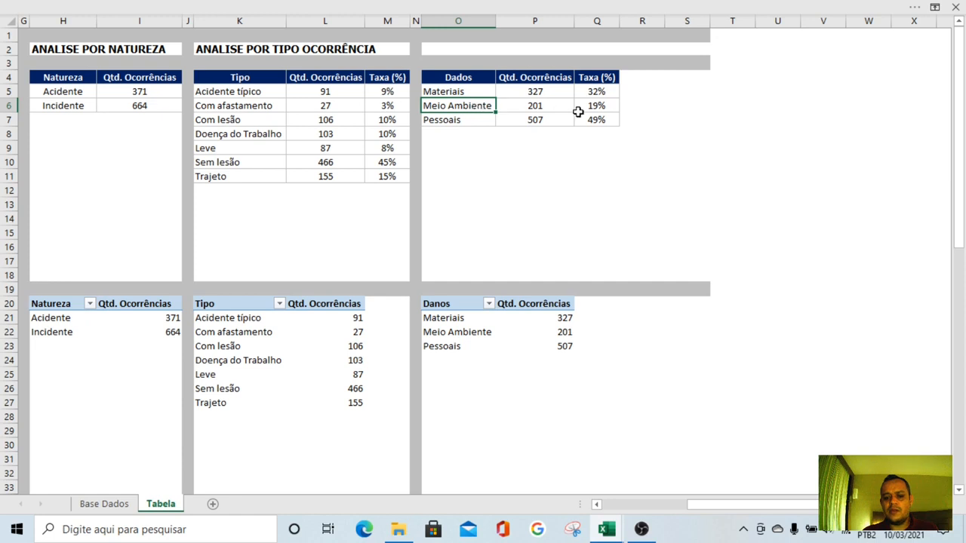
pyautogui.click(598, 92)
pyautogui.click(474, 94)
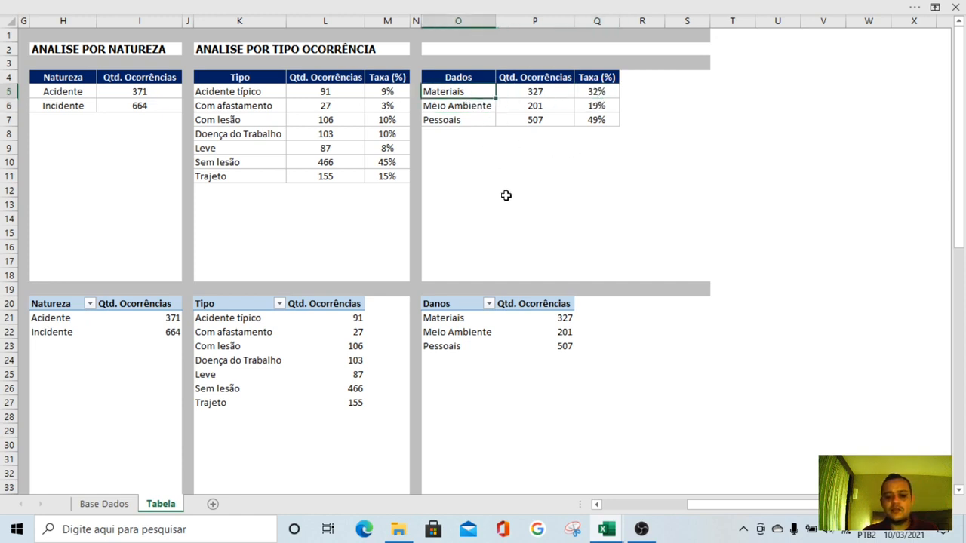
pyautogui.click(506, 195)
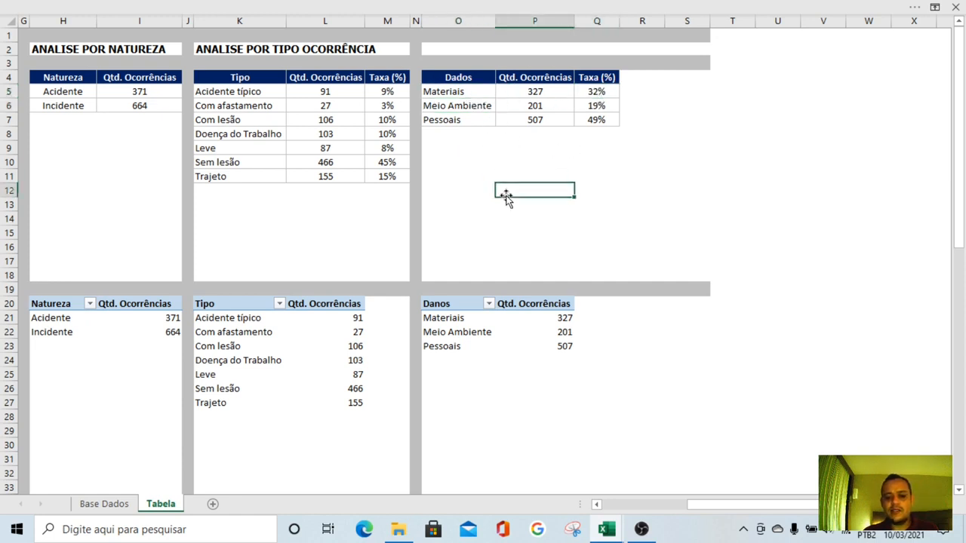
# Rename the Danos pivot table as ANALISE POR TIPO DE DANO in its options
pyautogui.rightClick(452, 303)
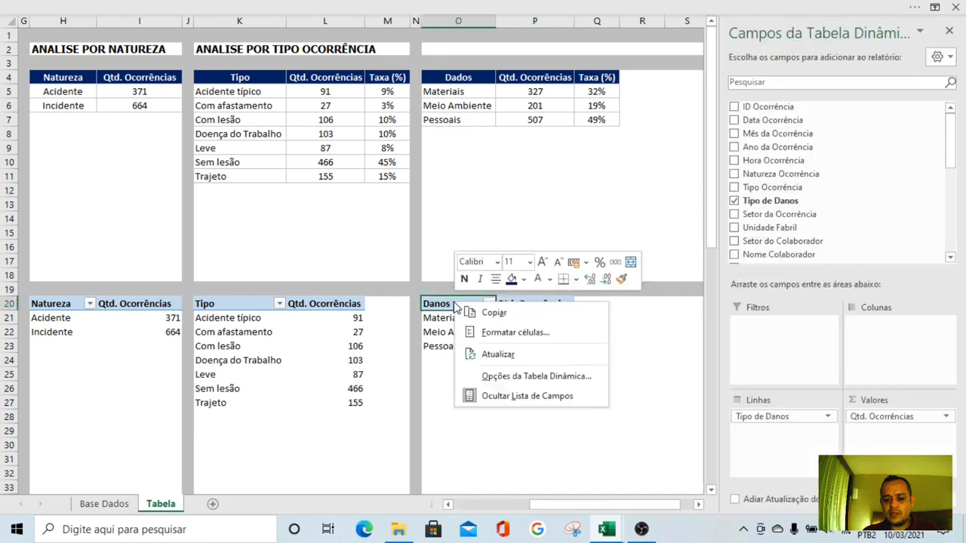
pyautogui.click(533, 381)
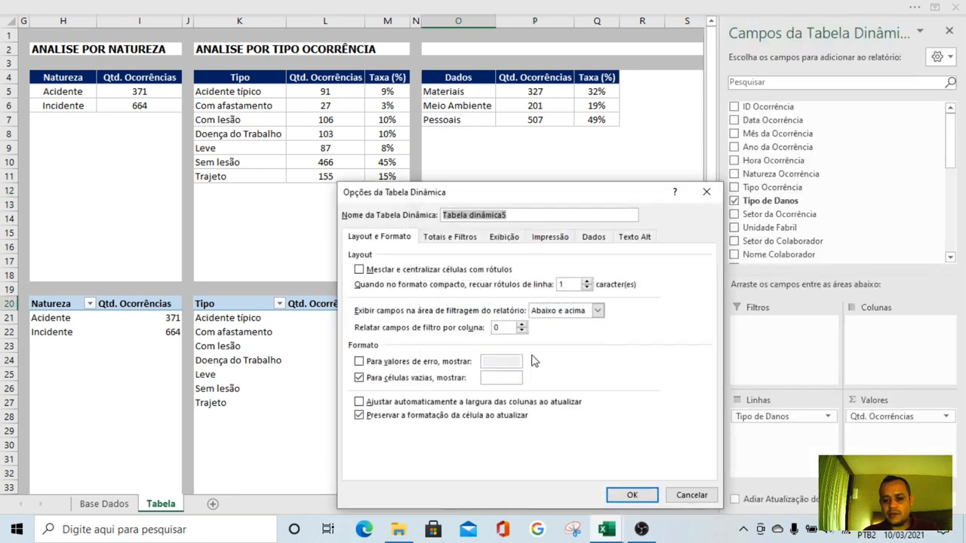
pyautogui.moveTo(561, 197); pyautogui.dragTo(477, 160)
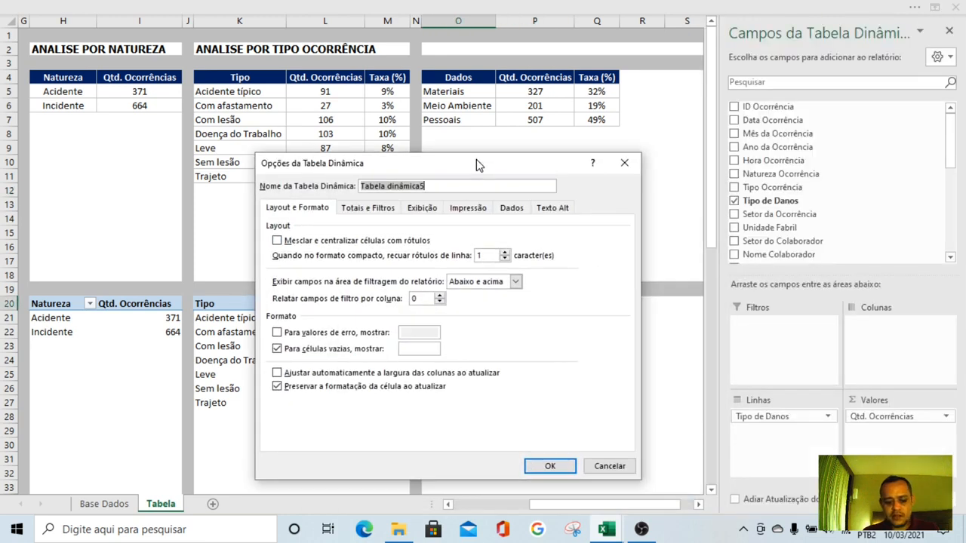
pyautogui.write('ANALISE')
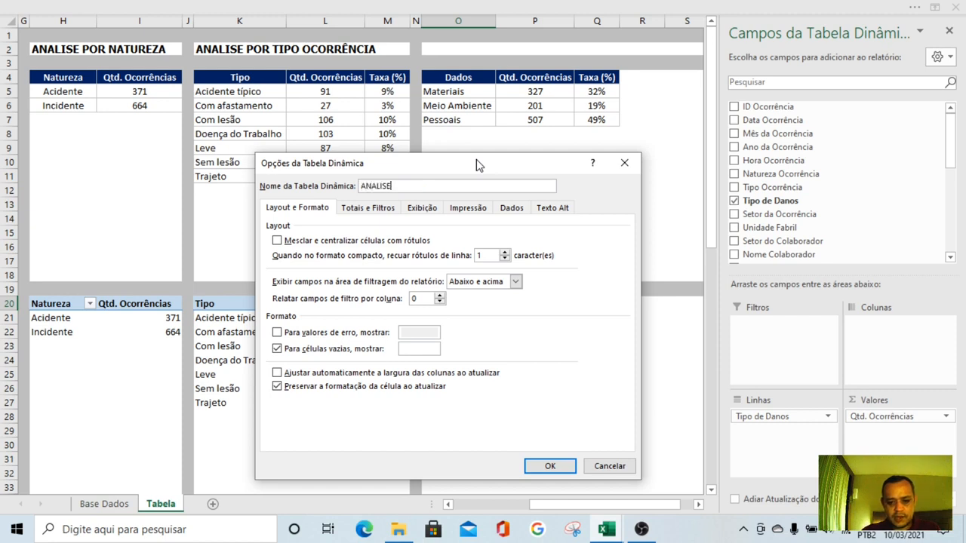
pyautogui.write(' POR T')
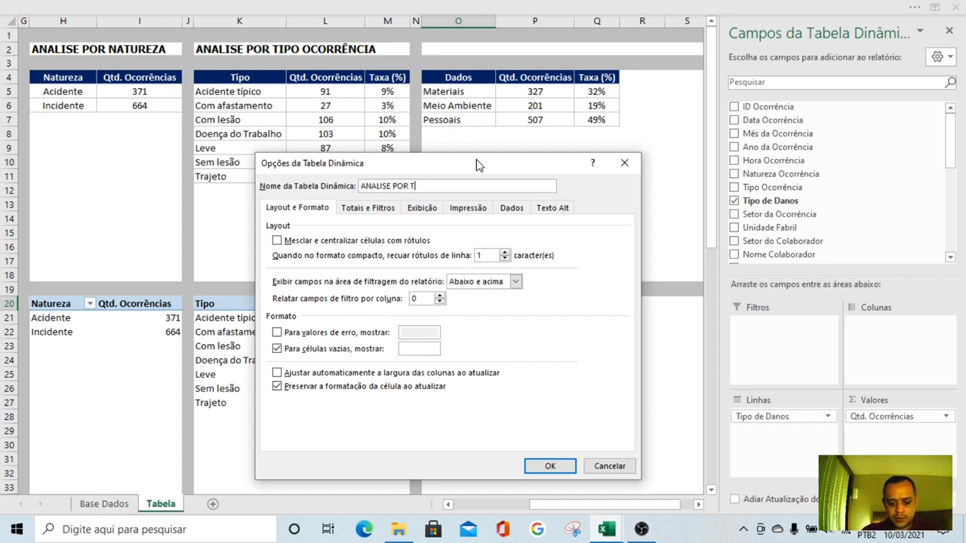
pyautogui.write('IPO DE CA')
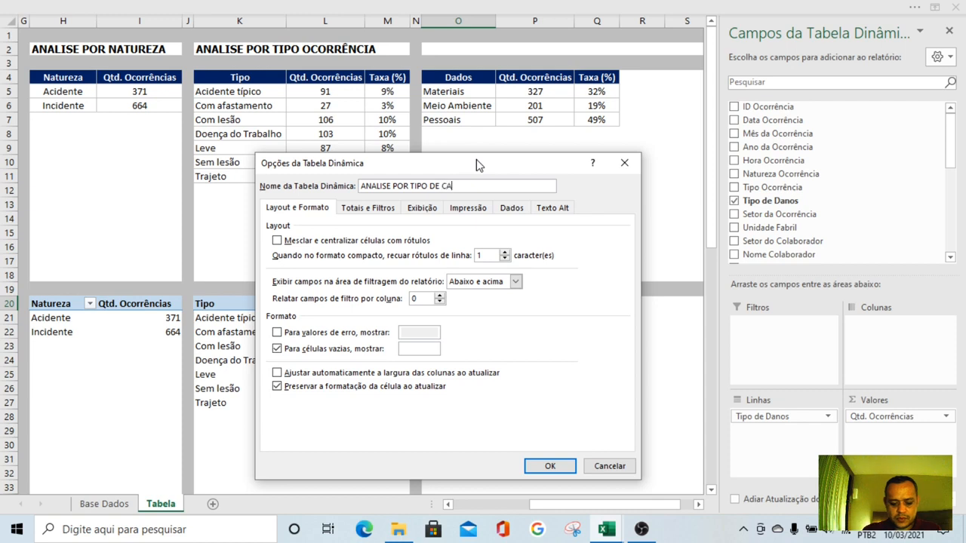
pyautogui.press('BackSpace')
pyautogui.press('BackSpace')
pyautogui.write('DANO')
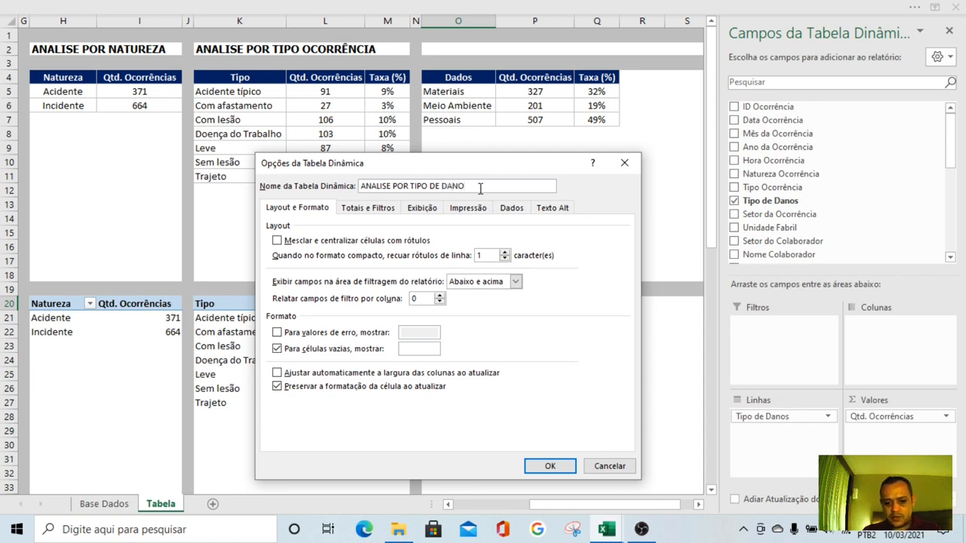
pyautogui.moveTo(480, 188); pyautogui.dragTo(300, 191)
pyautogui.hotkey('ctrl', 'c')
pyautogui.click(550, 466)
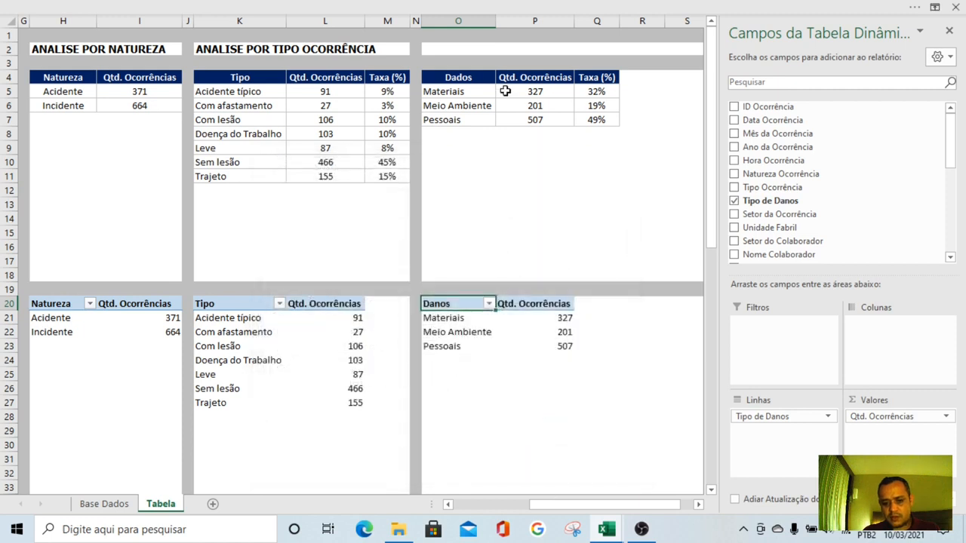
# Paste the title ANALISE POR TIPO DE DANO into cell O2 above the damage-type table
pyautogui.doubleClick(442, 51)
pyautogui.hotkey('ctrl', 'v')
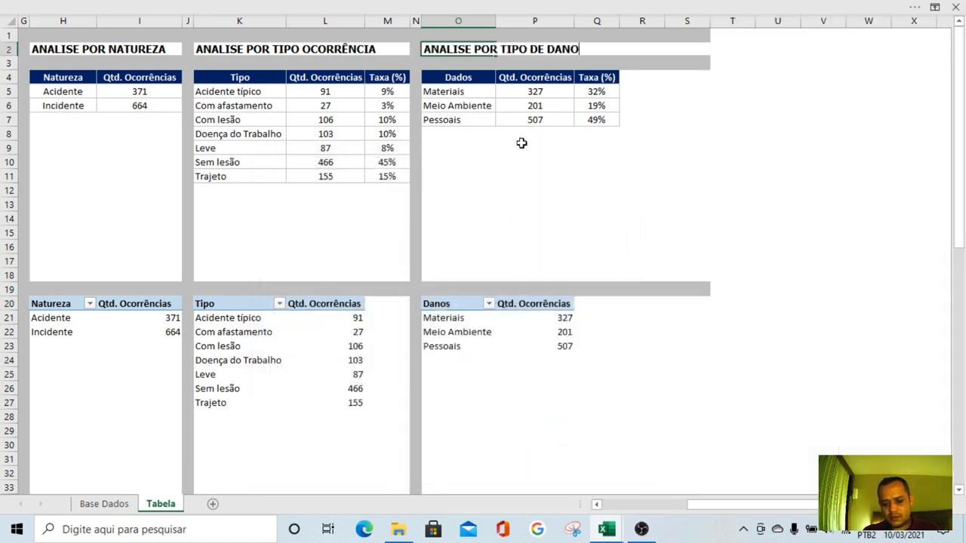
pyautogui.press('Return')
pyautogui.click(615, 218)
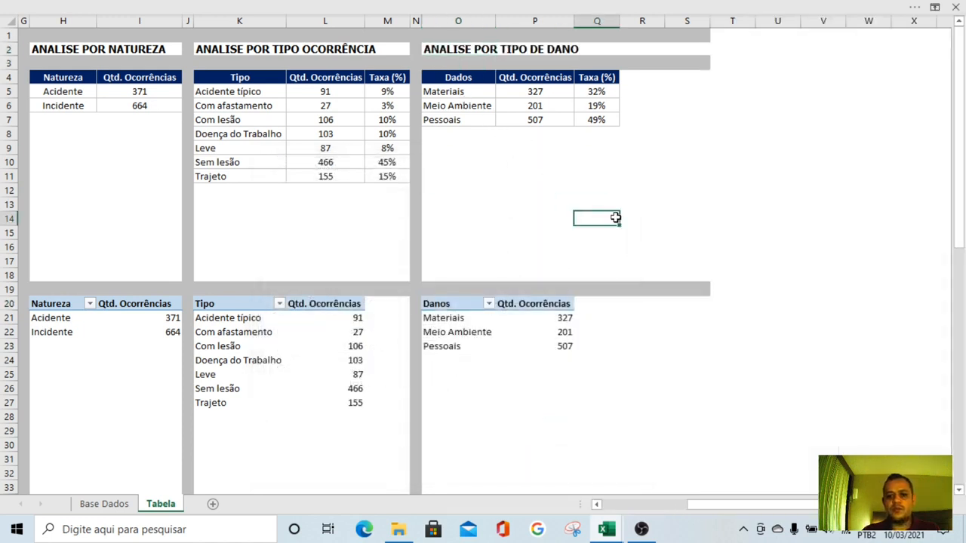
# Copy the grey separator formatting and narrow width of column N to column R, and save the workbook
pyautogui.click(415, 21)
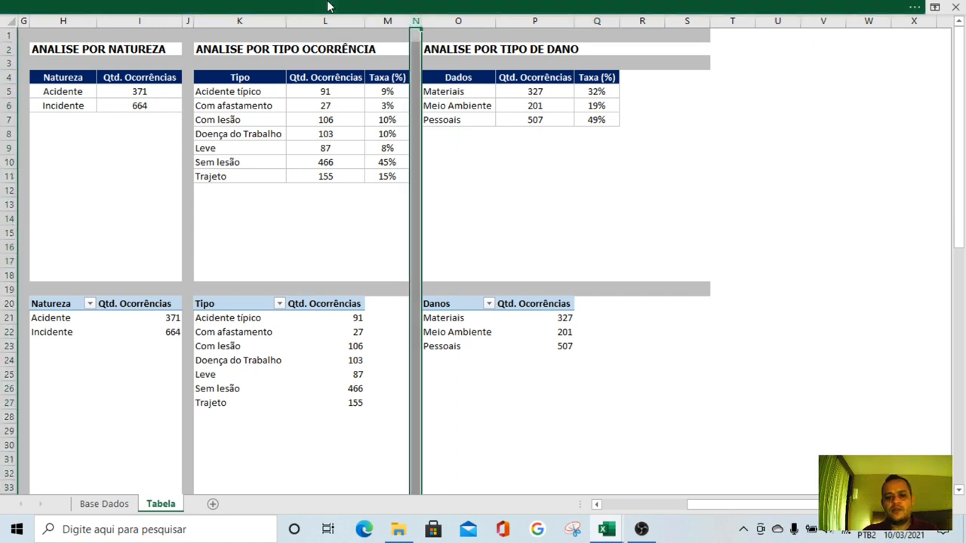
pyautogui.click(336, 8)
pyautogui.click(50, 83)
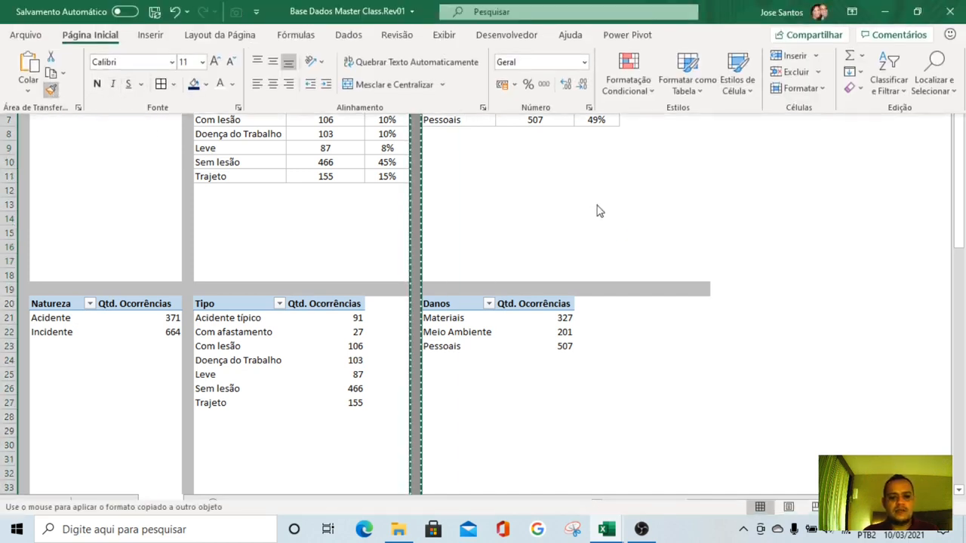
pyautogui.press('Return')
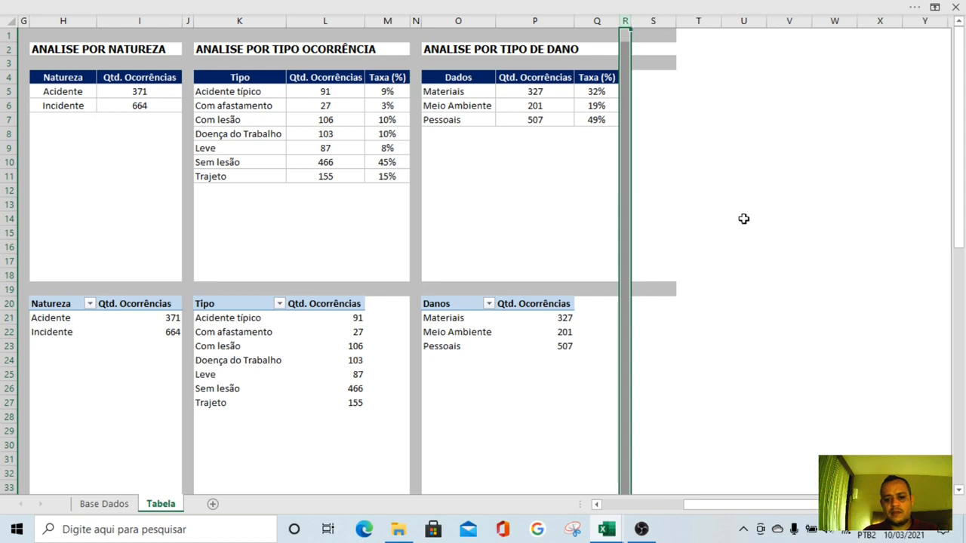
pyautogui.click(744, 219)
pyautogui.click(770, 286)
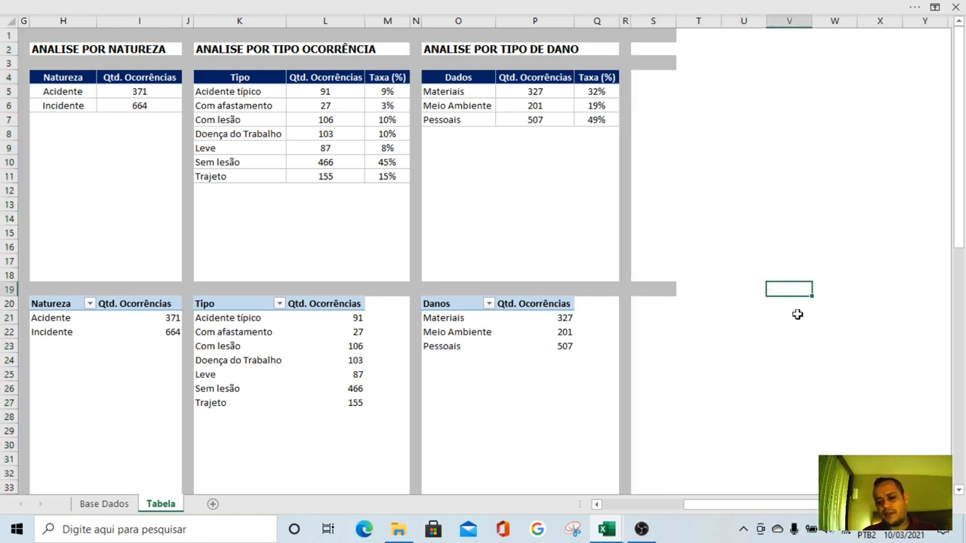
pyautogui.click(312, 7)
pyautogui.click(156, 14)
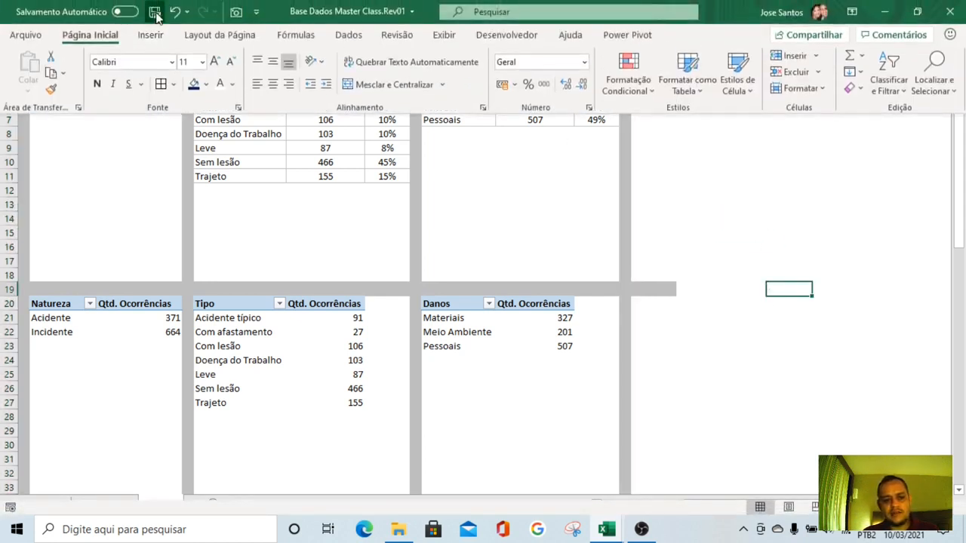
pyautogui.click(766, 231)
# Copy S1:S19 and paste it across the empty columns through AI to extend the grey horizontal bands
pyautogui.moveTo(642, 36); pyautogui.dragTo(651, 290)
pyautogui.hotkey('ctrl', 'c')
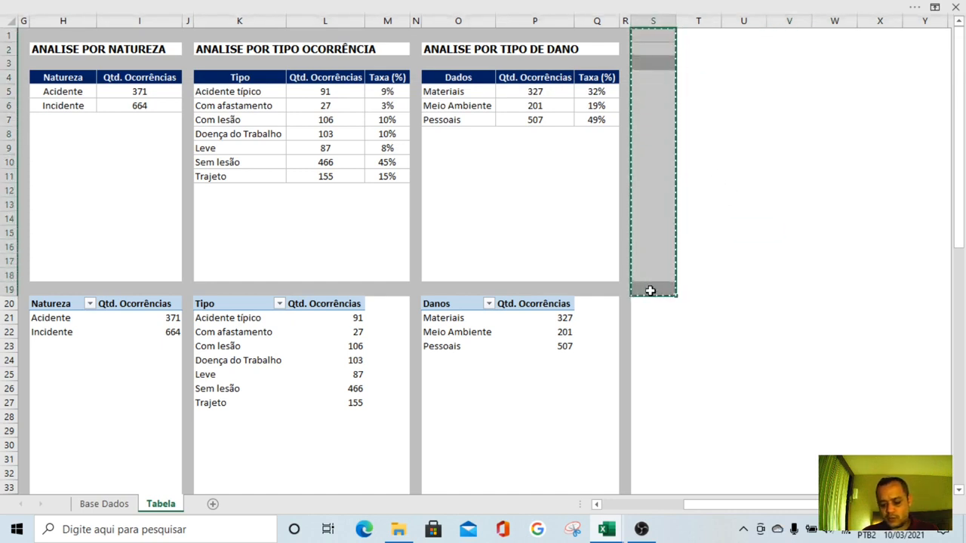
pyautogui.hotkey('shift', 'Right')
pyautogui.hotkey('shift', 'Right')
pyautogui.hotkey('shift', 'Right')
pyautogui.hotkey('shift', 'Right')
pyautogui.hotkey('shift', 'Right')
pyautogui.hotkey('shift', 'Right')
pyautogui.hotkey('shift', 'Right')
pyautogui.hotkey('shift', 'Right')
pyautogui.hotkey('shift', 'Right')
pyautogui.hotkey('shift', 'Right')
pyautogui.hotkey('shift', 'Right')
pyautogui.hotkey('shift', 'Right')
pyautogui.hotkey('shift', 'Right')
pyautogui.hotkey('shift', 'Right')
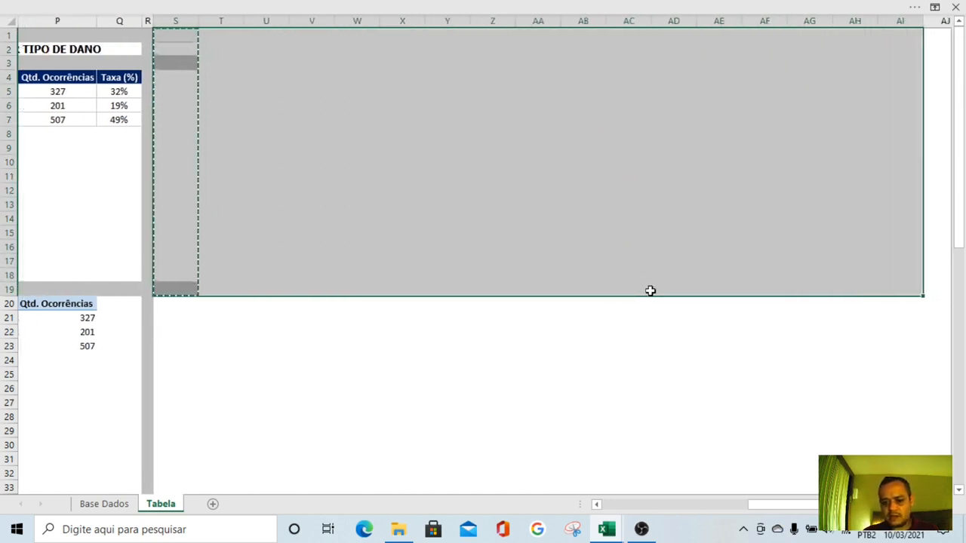
# Review the titled analysis tables and the grey bands across the Tabela sheet from column A onward
pyautogui.hotkey('ctrl', 'Home')
pyautogui.press('Right')
pyautogui.press('Right')
pyautogui.press('Right')
pyautogui.press('Right')
pyautogui.press('Right')
pyautogui.press('Right')
pyautogui.press('Right')
pyautogui.press('Right')
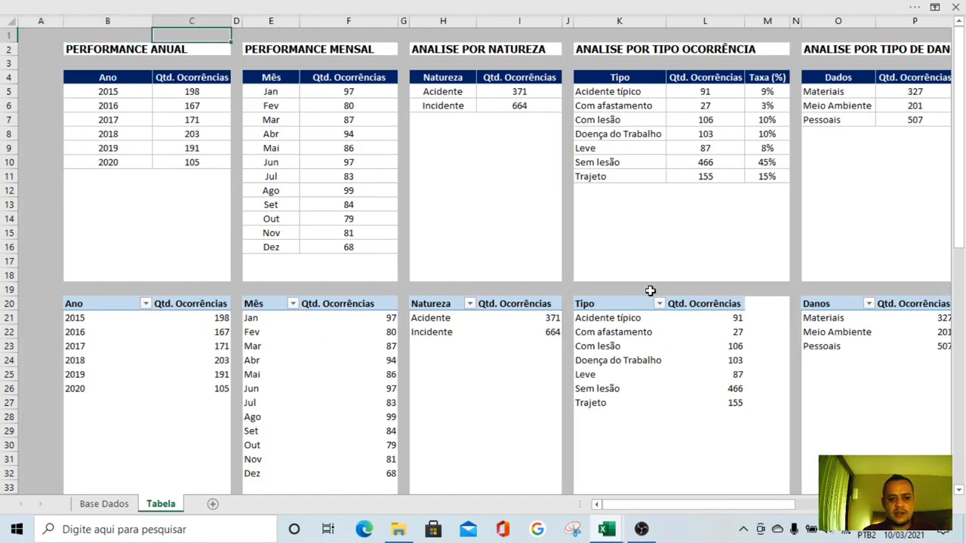
pyautogui.press('Right')
pyautogui.press('Right')
pyautogui.press('Right')
pyautogui.press('Right')
pyautogui.press('Right')
pyautogui.press('Right')
pyautogui.press('Right')
pyautogui.press('Right')
pyautogui.press('Right')
pyautogui.press('Right')
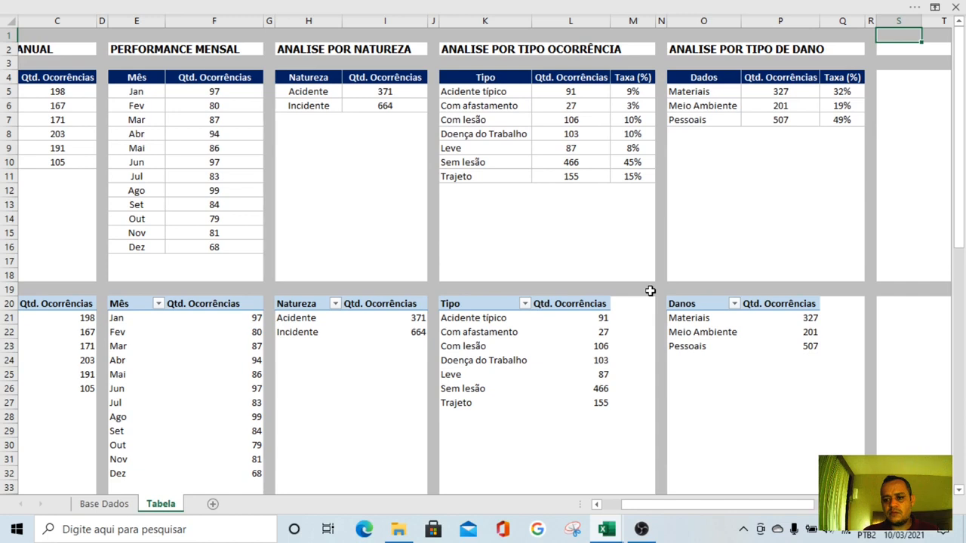
pyautogui.press('Right')
pyautogui.press('Right')
pyautogui.press('Right')
pyautogui.press('Right')
pyautogui.press('Right')
pyautogui.press('Right')
pyautogui.press('Right')
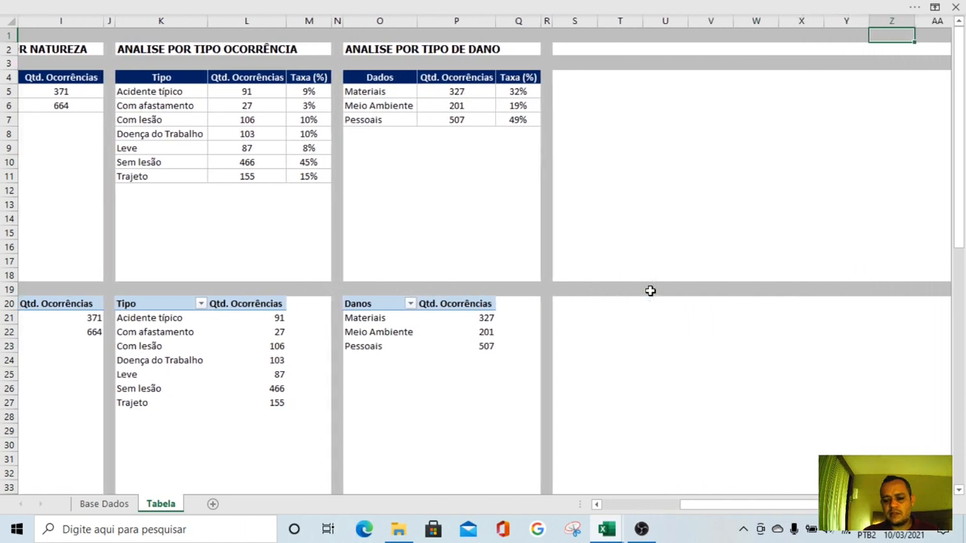
pyautogui.press('Left')
pyautogui.press('Left')
pyautogui.press('Left')
pyautogui.press('Left')
pyautogui.press('Left')
pyautogui.press('Left')
pyautogui.press('Left')
pyautogui.press('Left')
pyautogui.press('Left')
pyautogui.press('Left')
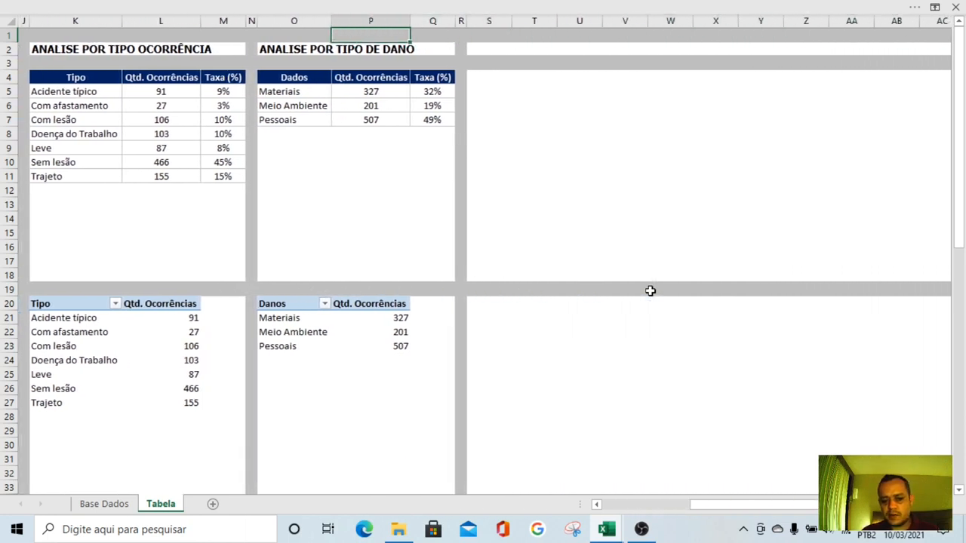
pyautogui.press('Left')
pyautogui.press('Left')
pyautogui.press('Left')
pyautogui.press('Left')
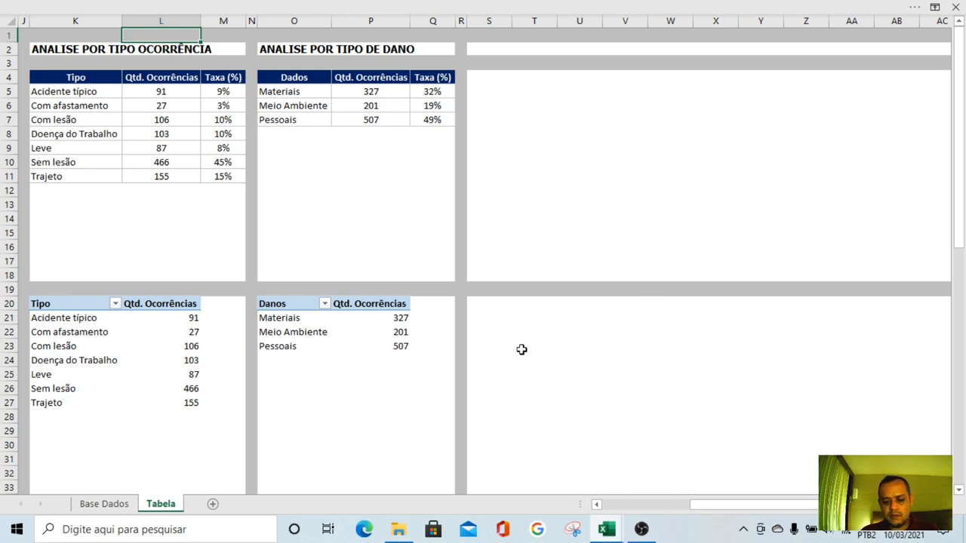
# Look through the Base Dados columns from Tipo de Danos to Data Admissão for the next field to analyse
pyautogui.click(106, 505)
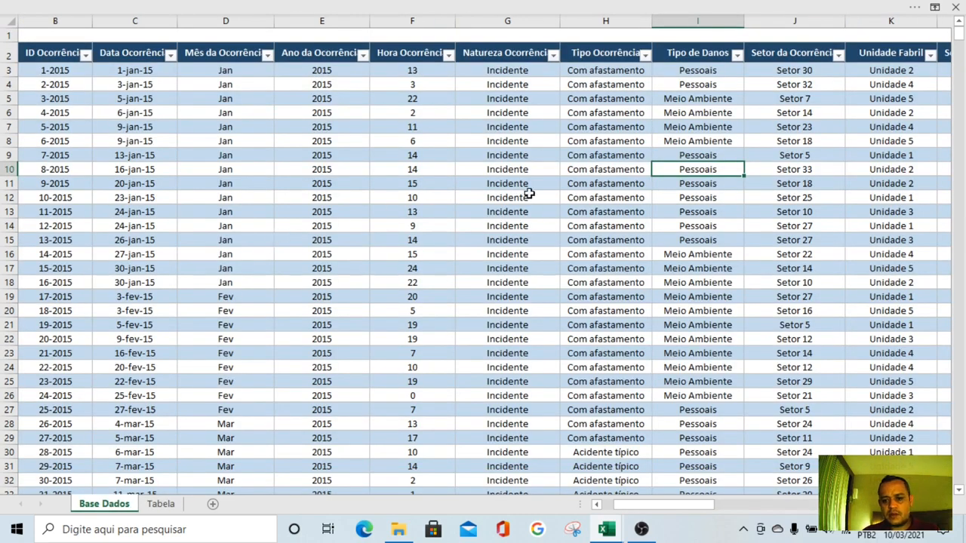
pyautogui.press('Right')
pyautogui.press('Right')
pyautogui.press('Right')
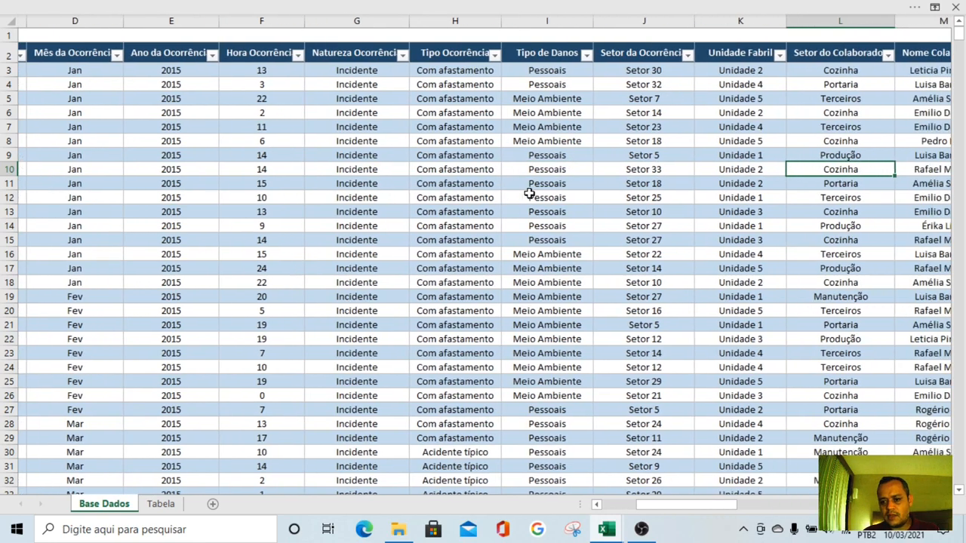
pyautogui.press('Left')
pyautogui.press('Left')
pyautogui.press('Left')
pyautogui.press('Right')
pyautogui.press('Right')
pyautogui.press('Right')
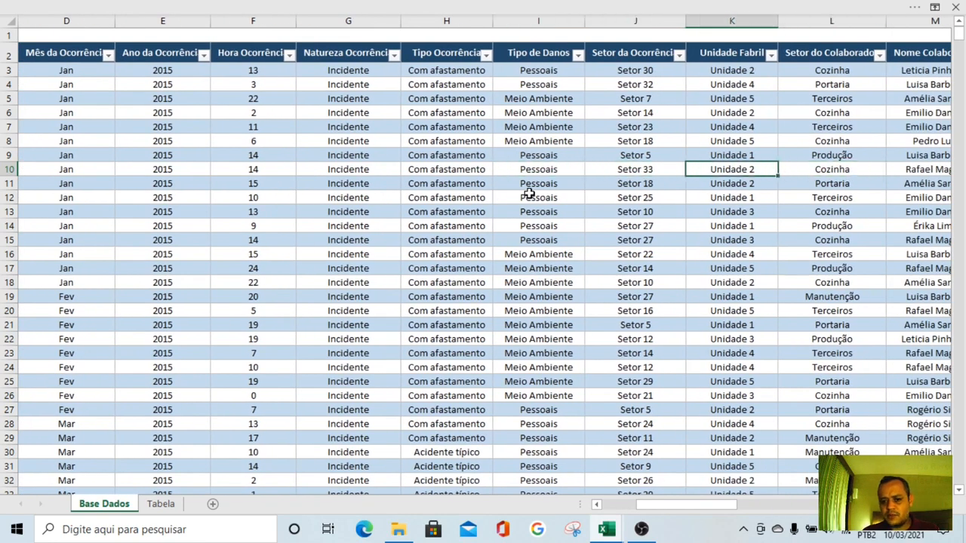
pyautogui.press('Right')
pyautogui.press('Right')
pyautogui.press('Right')
pyautogui.press('Right')
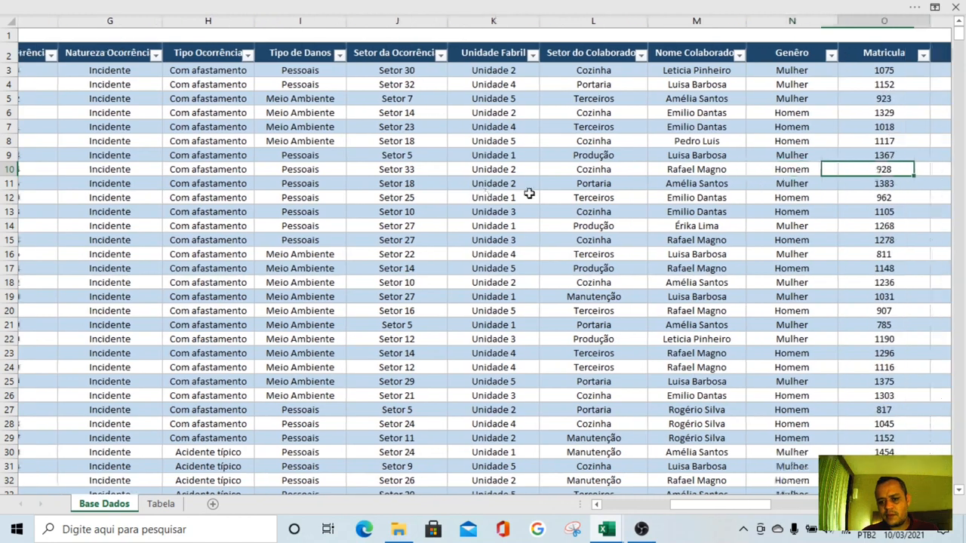
pyautogui.press('Right')
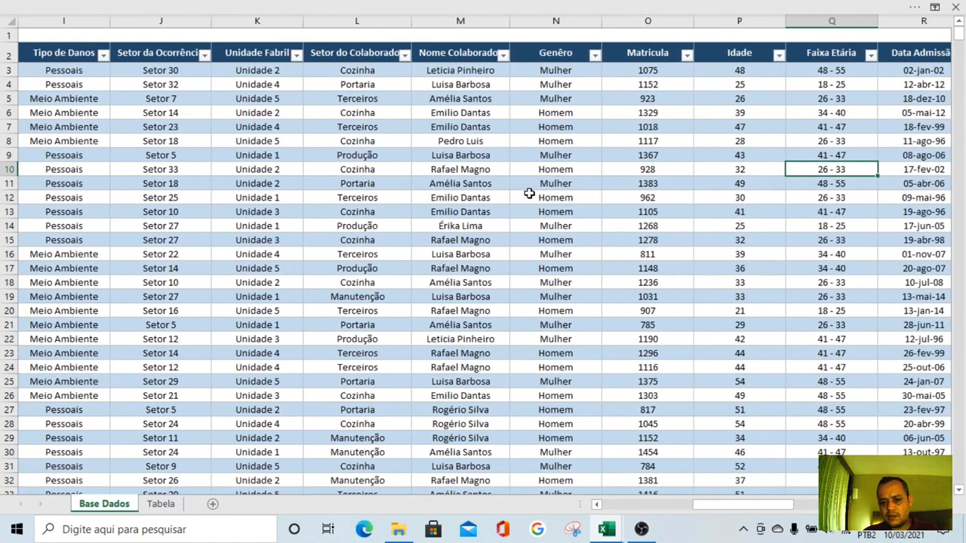
pyautogui.press('Right')
pyautogui.press('Left')
pyautogui.press('Left')
pyautogui.press('Left')
pyautogui.press('Left')
pyautogui.press('Left')
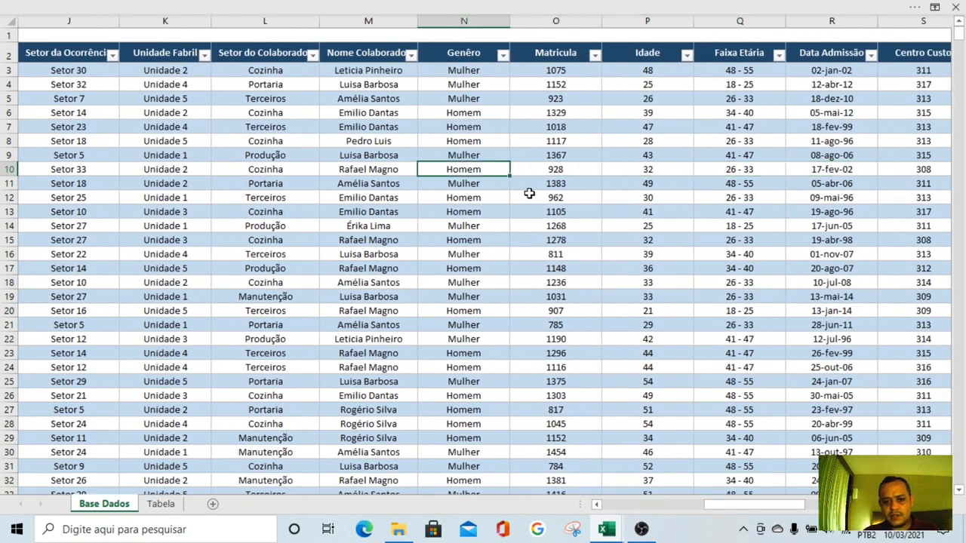
pyautogui.press('Right')
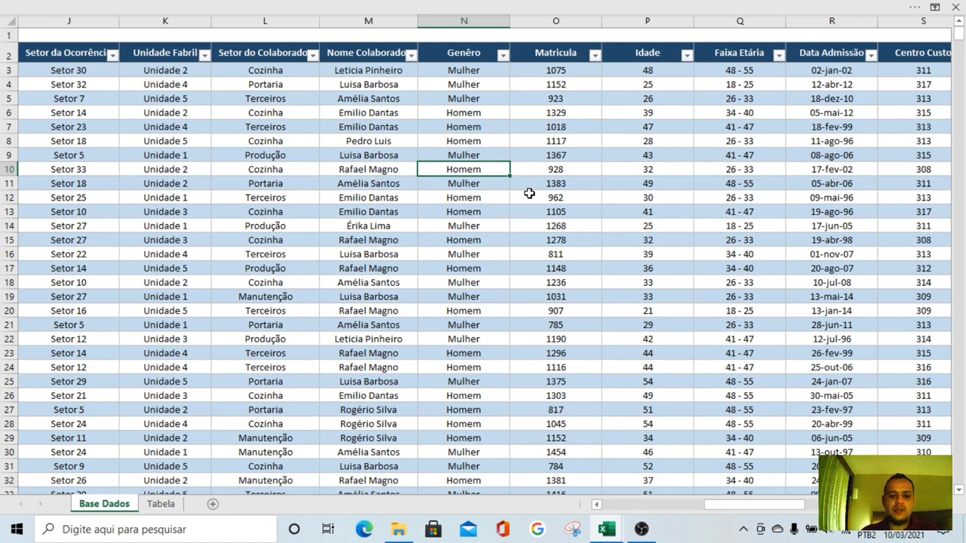
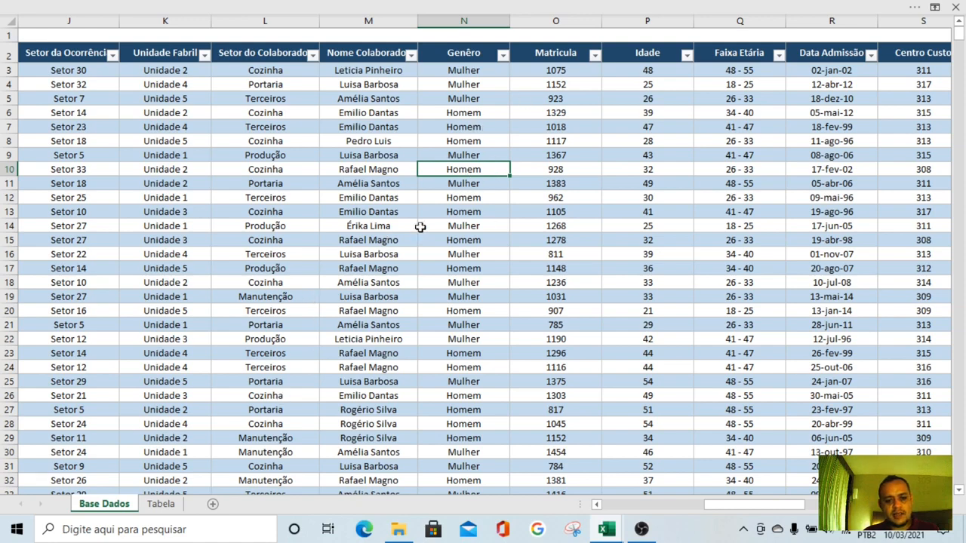
# On the Tabela sheet, copy the damage-type table and its pivot table in O4:Q23 and paste them starting at S4
pyautogui.click(168, 503)
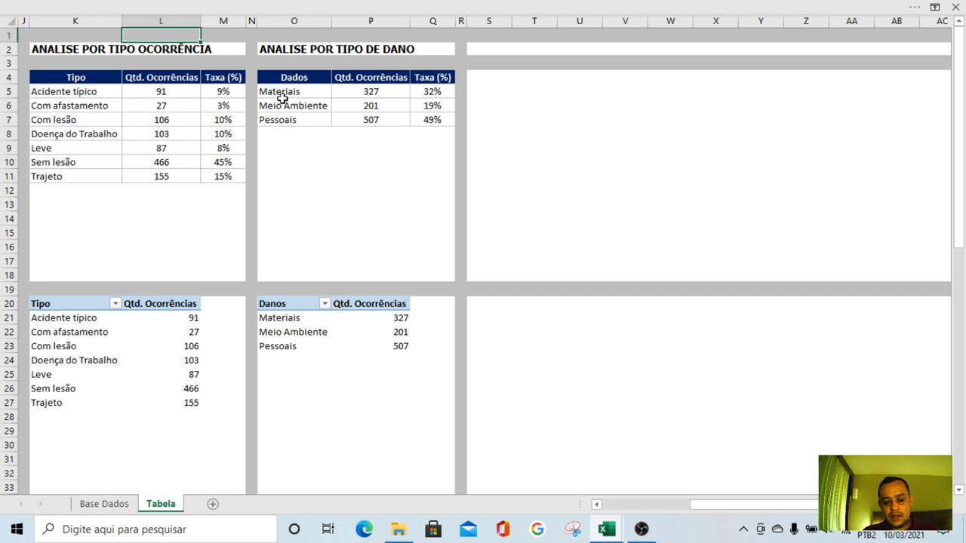
pyautogui.moveTo(280, 78); pyautogui.dragTo(414, 344)
pyautogui.hotkey('ctrl', 'c')
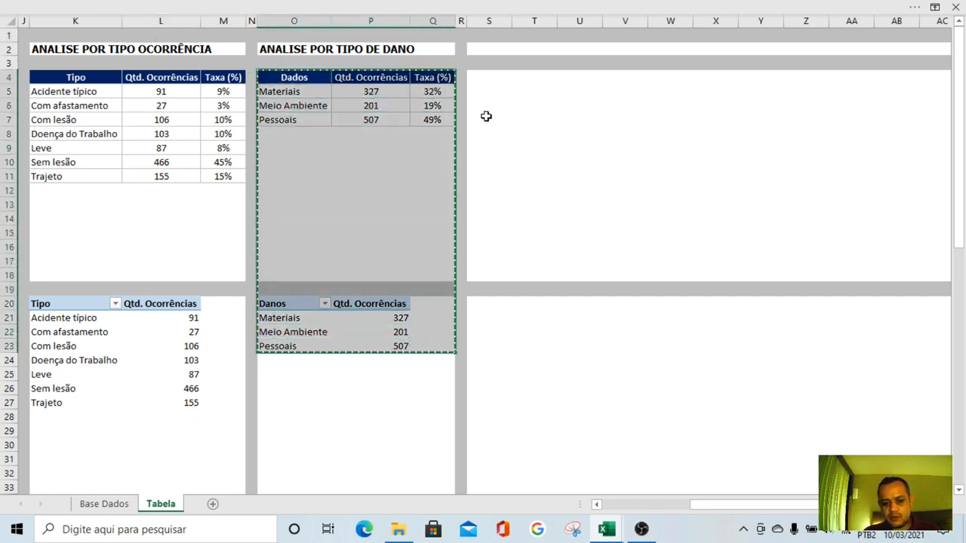
pyautogui.click(483, 76)
pyautogui.hotkey('ctrl', 'v')
pyautogui.click(672, 178)
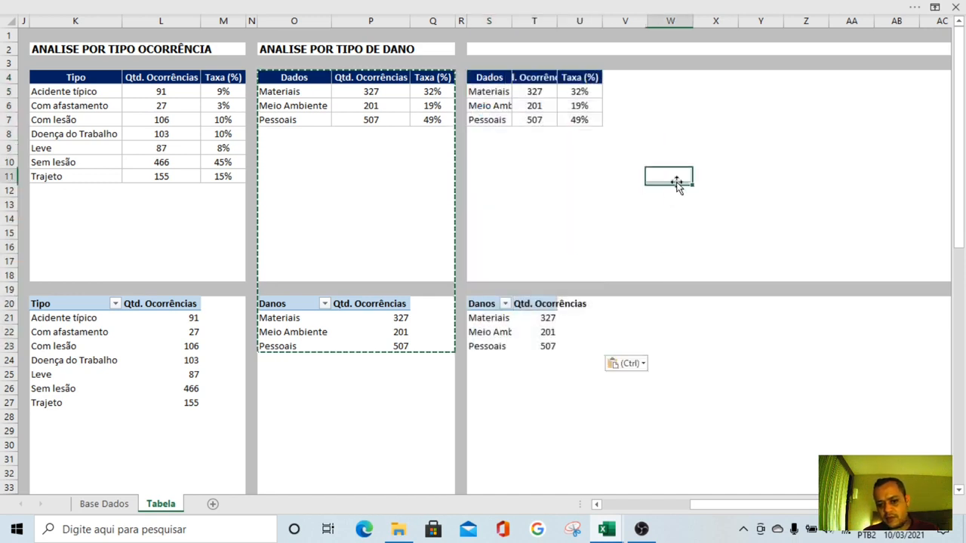
pyautogui.press('Escape')
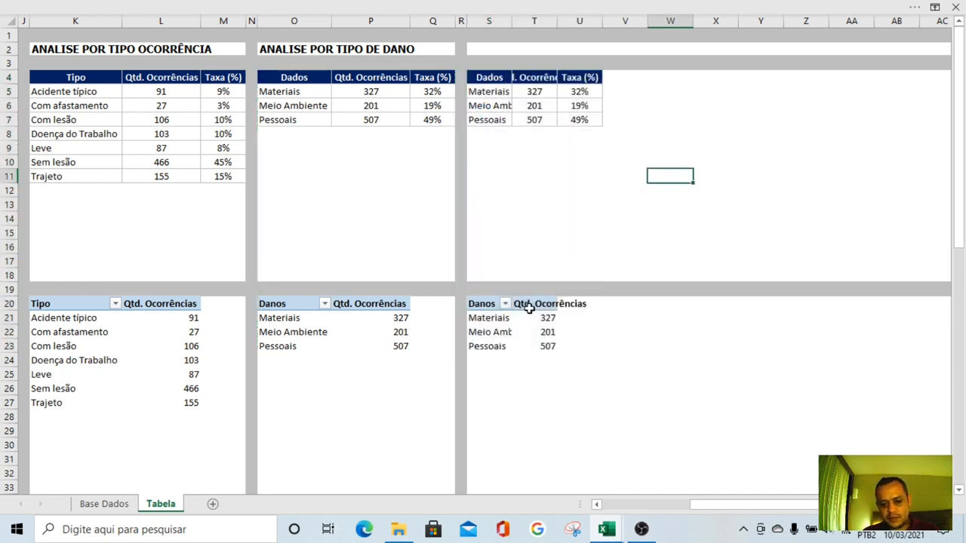
# Change the copied pivot table at S20 to use Genêro as the row field and the count of Genêro as the value
pyautogui.click(475, 305)
pyautogui.moveTo(787, 422); pyautogui.dragTo(679, 388)
pyautogui.moveTo(952, 139); pyautogui.dragTo(959, 194)
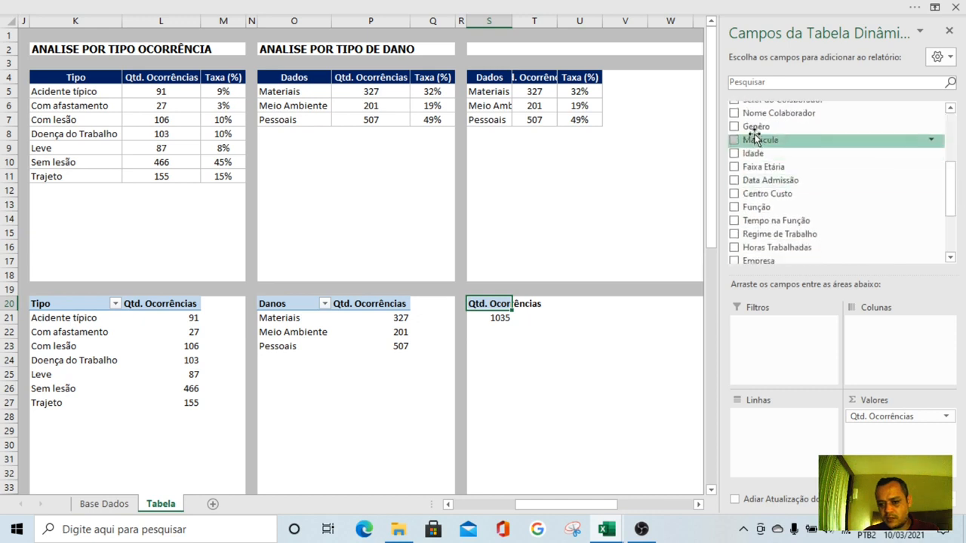
pyautogui.moveTo(756, 127); pyautogui.dragTo(779, 419)
pyautogui.moveTo(889, 419); pyautogui.dragTo(724, 281)
pyautogui.moveTo(758, 126); pyautogui.dragTo(898, 424)
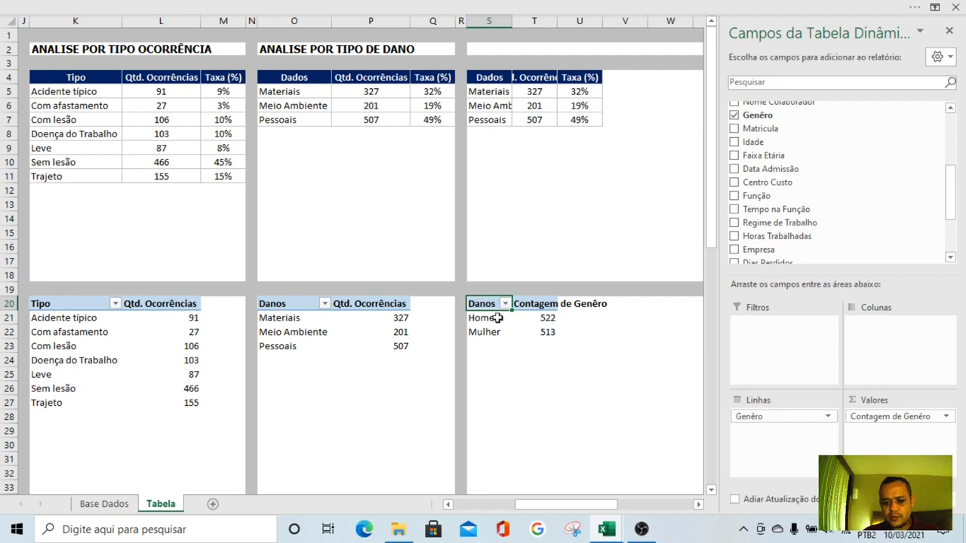
# Rename the new pivot table's headers to Genêro in S20 and Qtd. Ocorrências in T20
pyautogui.write('F')
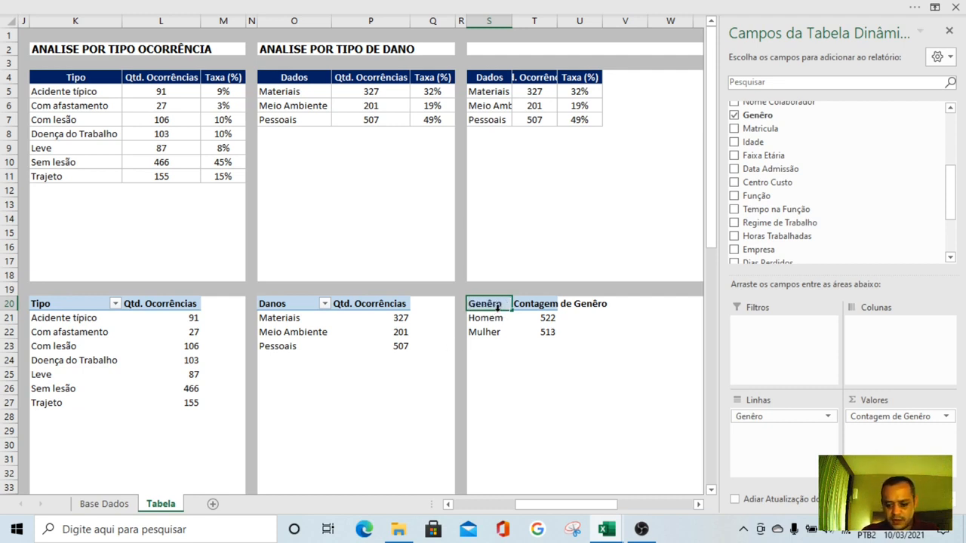
pyautogui.press('Return')
pyautogui.press('Up')
pyautogui.press('Right')
pyautogui.write('Q')
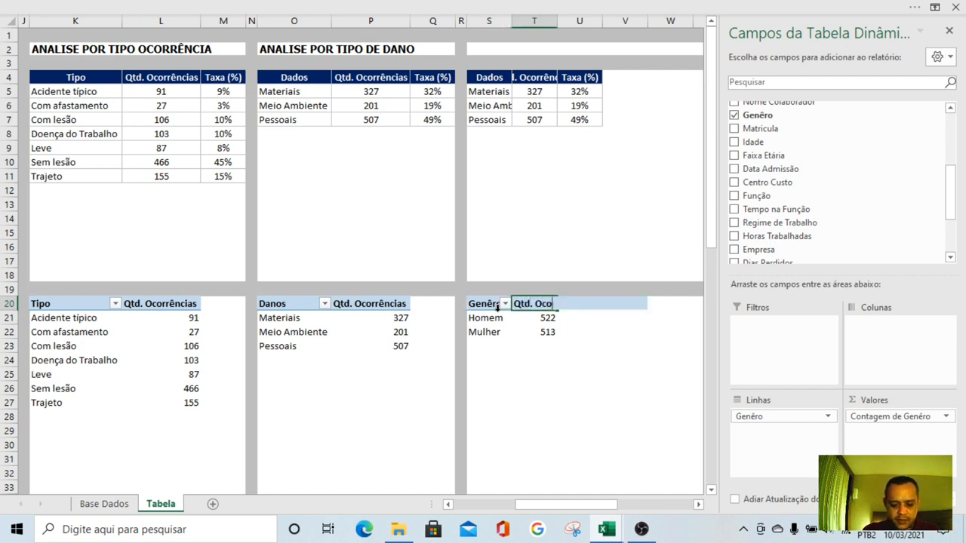
pyautogui.write('td. Ocorrências')
pyautogui.press('Return')
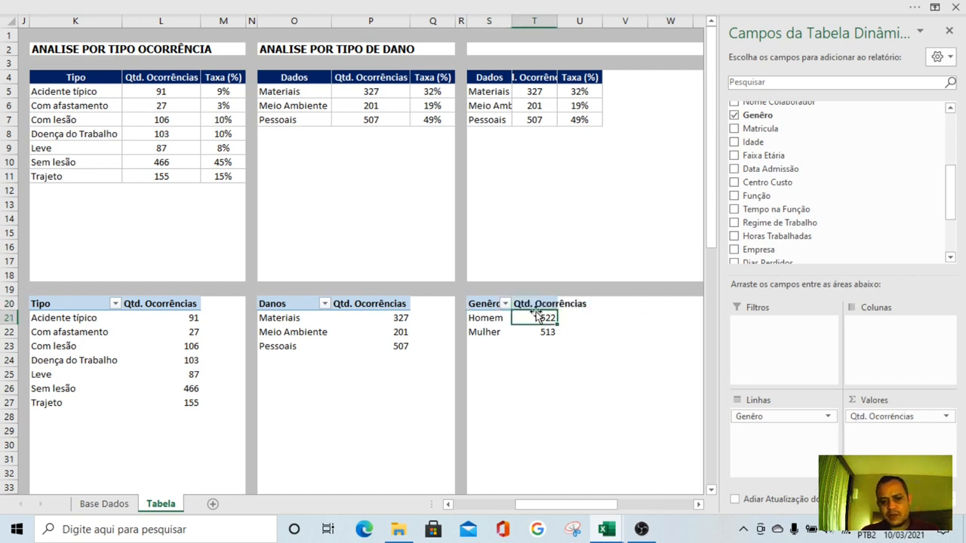
# Widen columns S and T to fit their contents and change the header in S4 to Genêro
pyautogui.moveTo(512, 23); pyautogui.dragTo(540, 23)
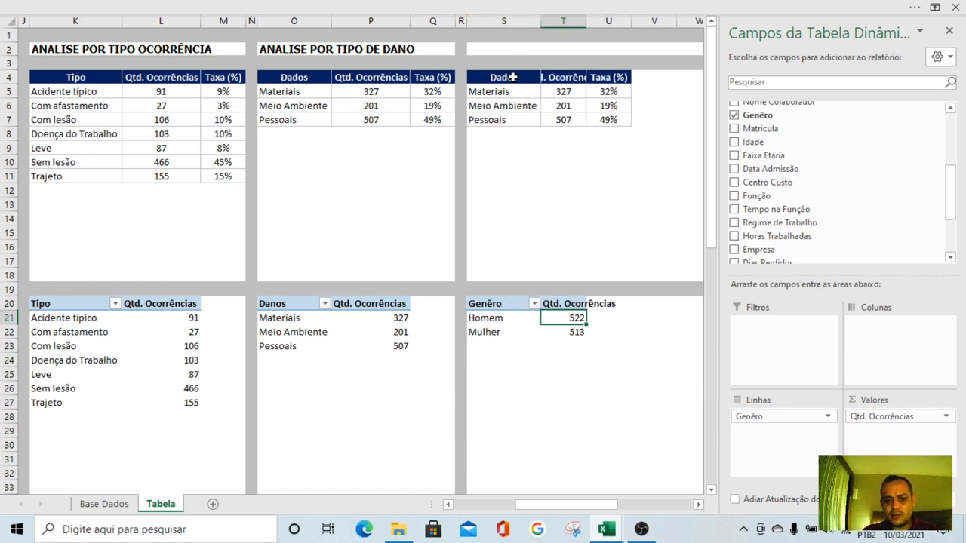
pyautogui.click(511, 77)
pyautogui.write('Gênero')
pyautogui.press('Return')
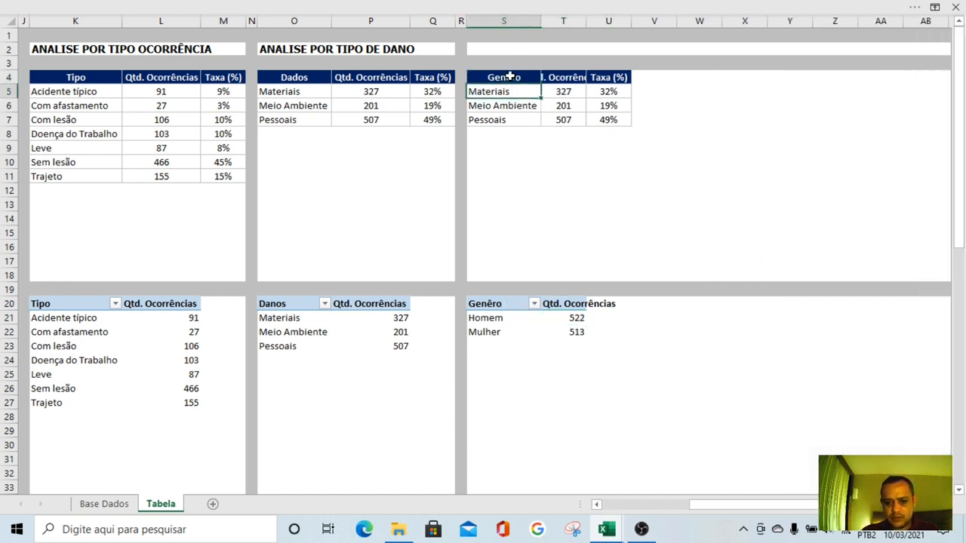
pyautogui.doubleClick(586, 20)
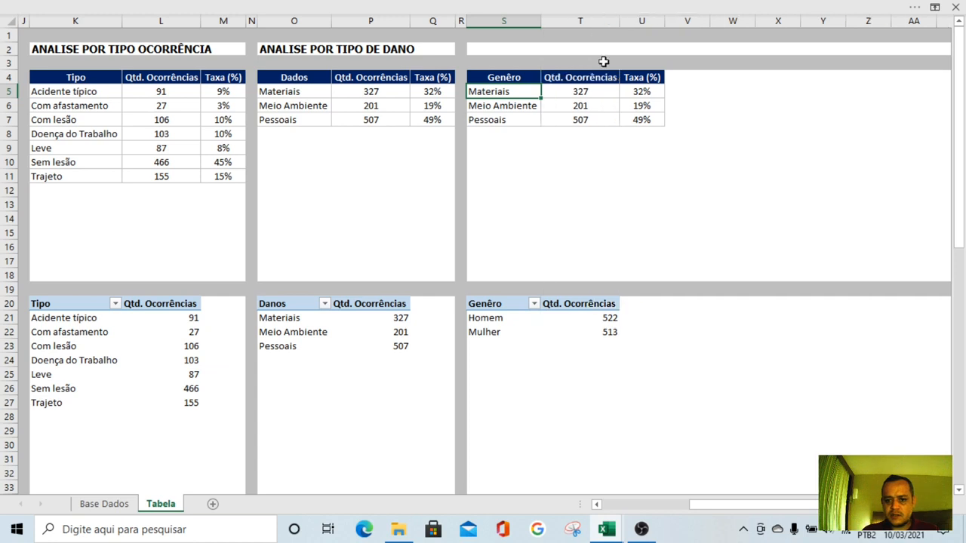
pyautogui.click(641, 183)
pyautogui.click(685, 206)
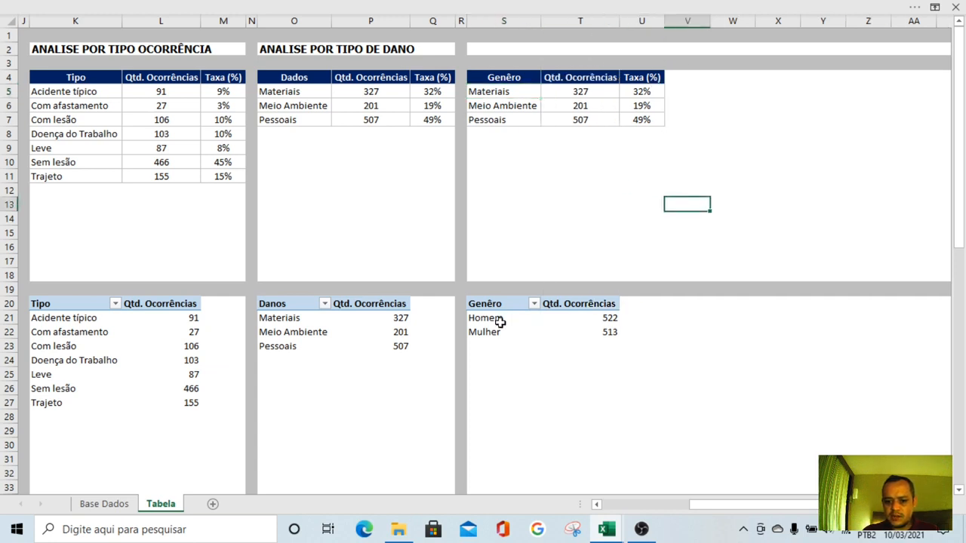
# Copy the Homem and Mulher labels from the pivot table and paste them as values into S5:S6
pyautogui.moveTo(499, 322); pyautogui.dragTo(492, 332)
pyautogui.hotkey('ctrl', 'c')
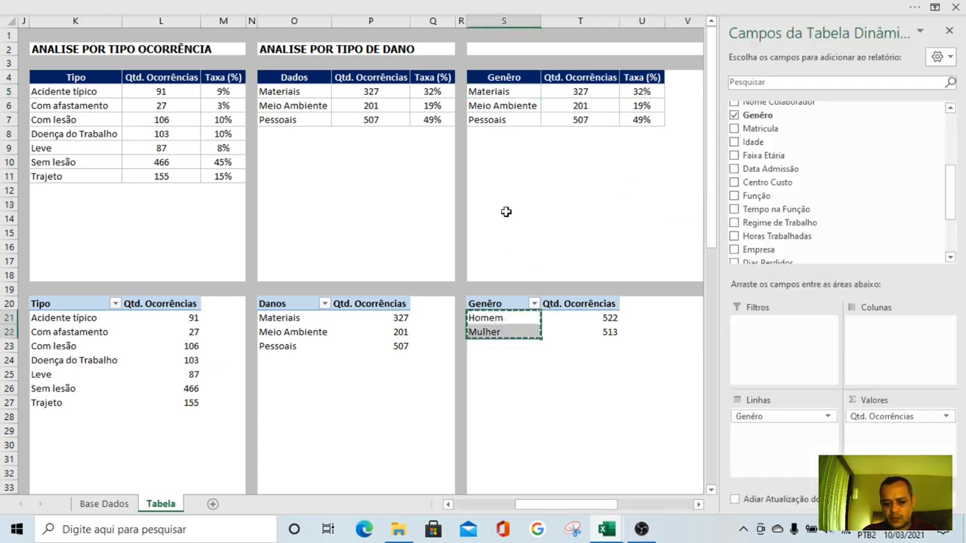
pyautogui.rightClick(485, 96)
pyautogui.click(544, 160)
# Clear the leftover Pessoais row in S7:U7, including its borders
pyautogui.click(529, 208)
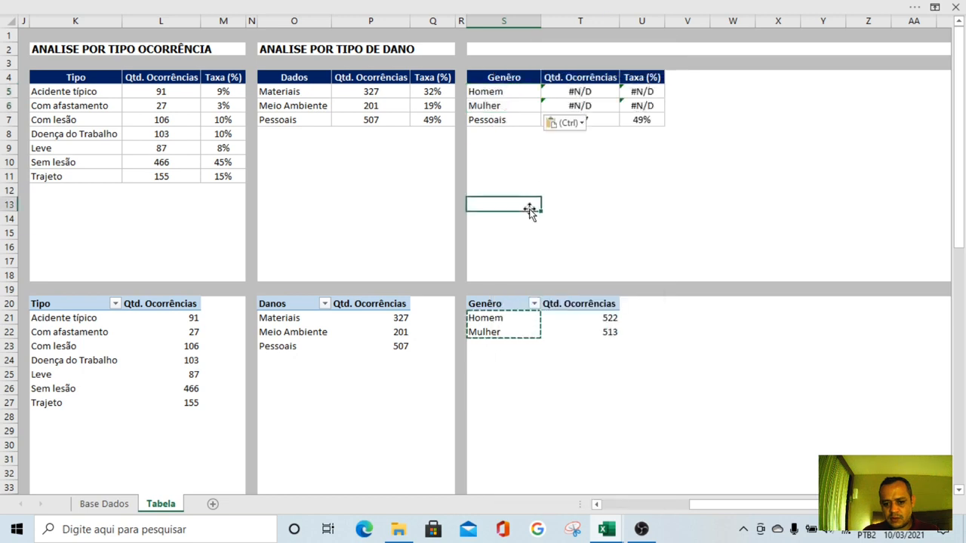
pyautogui.hotkey('ctrl', 'c')
pyautogui.moveTo(524, 119); pyautogui.dragTo(628, 121)
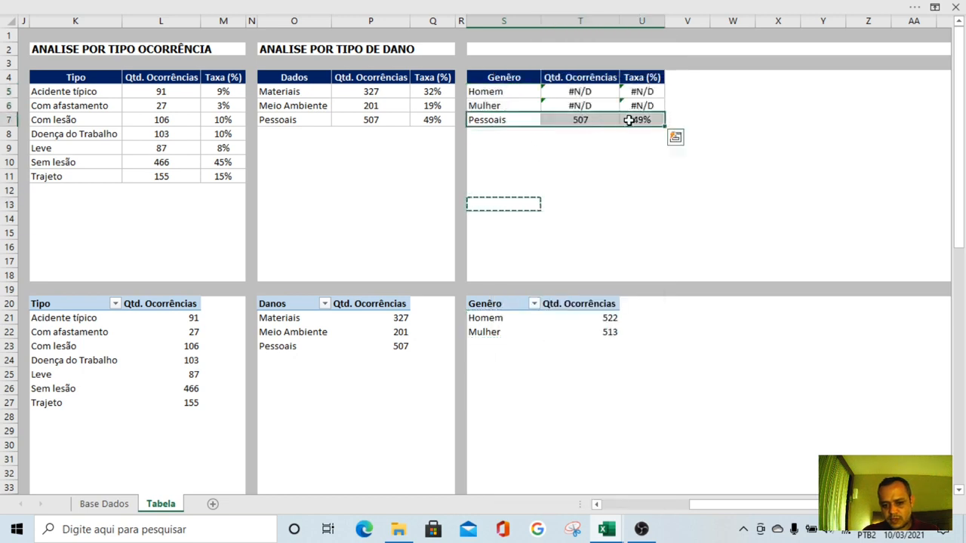
pyautogui.press('Delete')
pyautogui.click(589, 216)
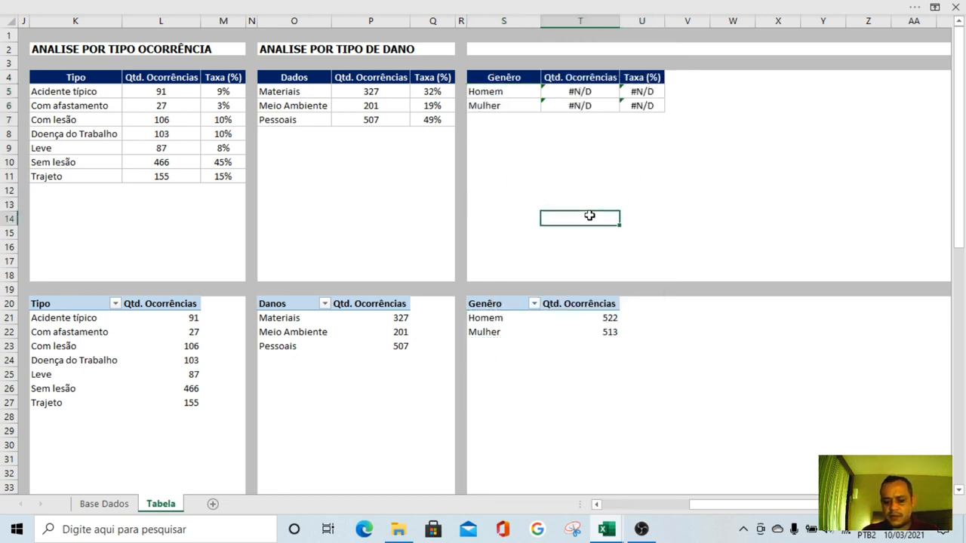
pyautogui.click(571, 179)
# Point the PROCV lookup range in T5 to the Genêro pivot table and copy the formula down to T6
pyautogui.click(575, 90)
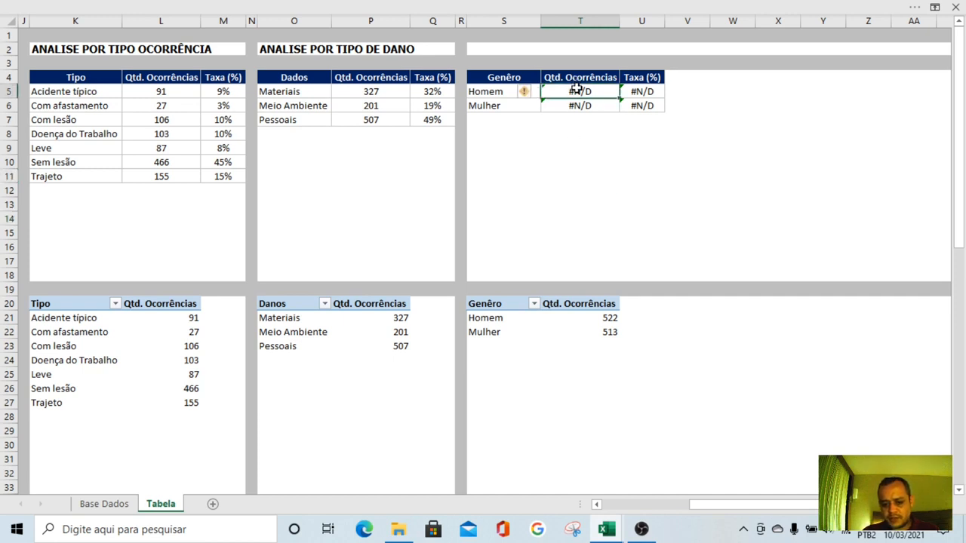
pyautogui.doubleClick(577, 91)
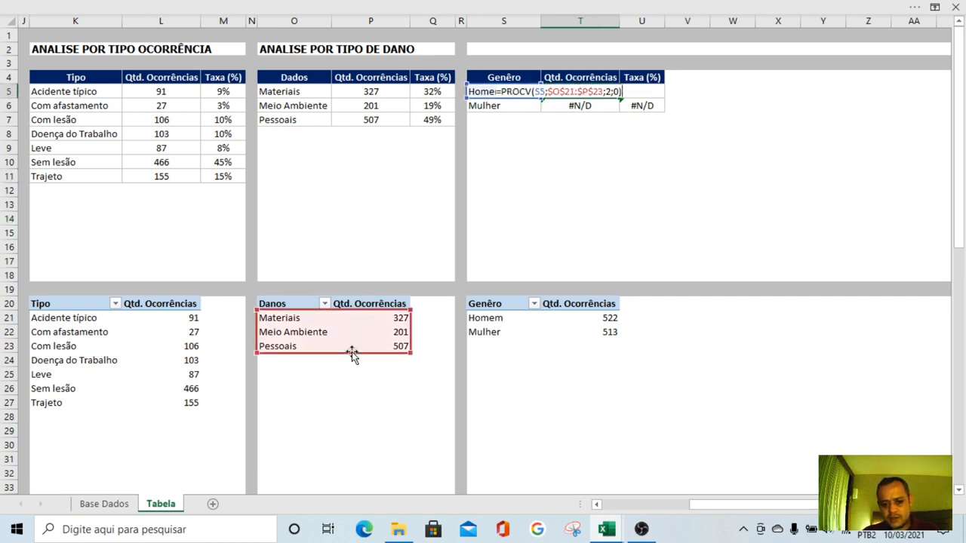
pyautogui.moveTo(351, 352); pyautogui.dragTo(582, 345)
pyautogui.hotkey('ctrl', 'Return')
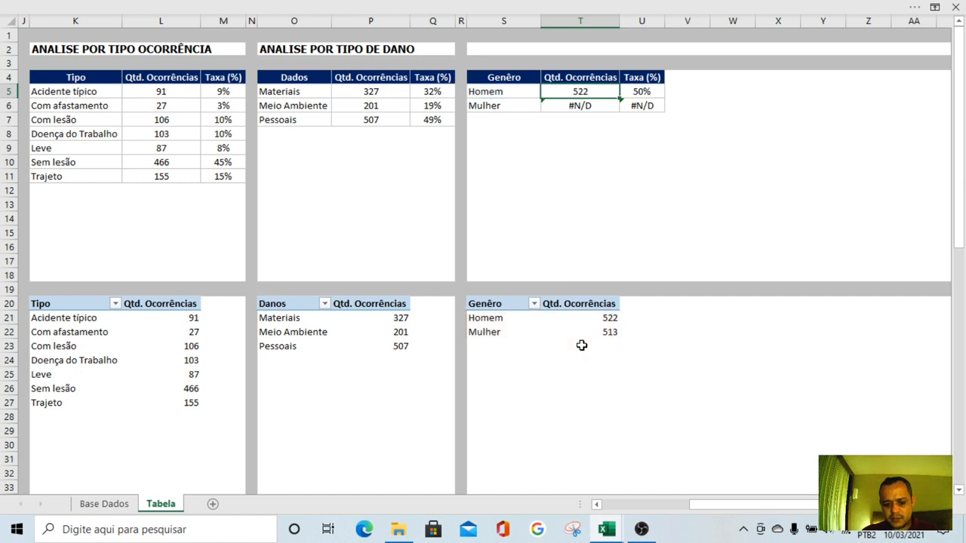
pyautogui.hotkey('ctrl', 'c')
pyautogui.press('Down')
pyautogui.press('Return')
pyautogui.click(653, 189)
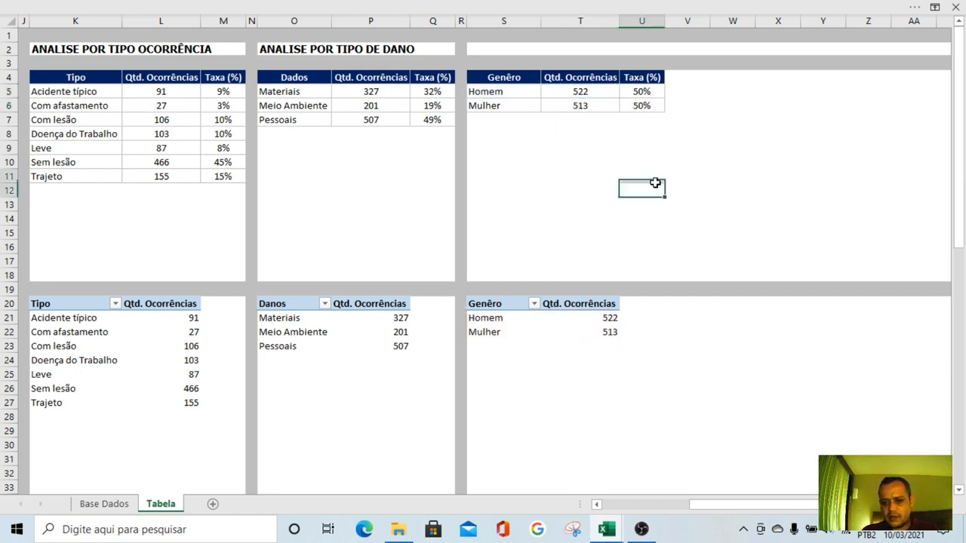
# Move the SOMA range in the Taxa (%) formula in U5 to the Genêro table's Qtd. Ocorrências column
pyautogui.click(654, 92)
pyautogui.doubleClick(655, 92)
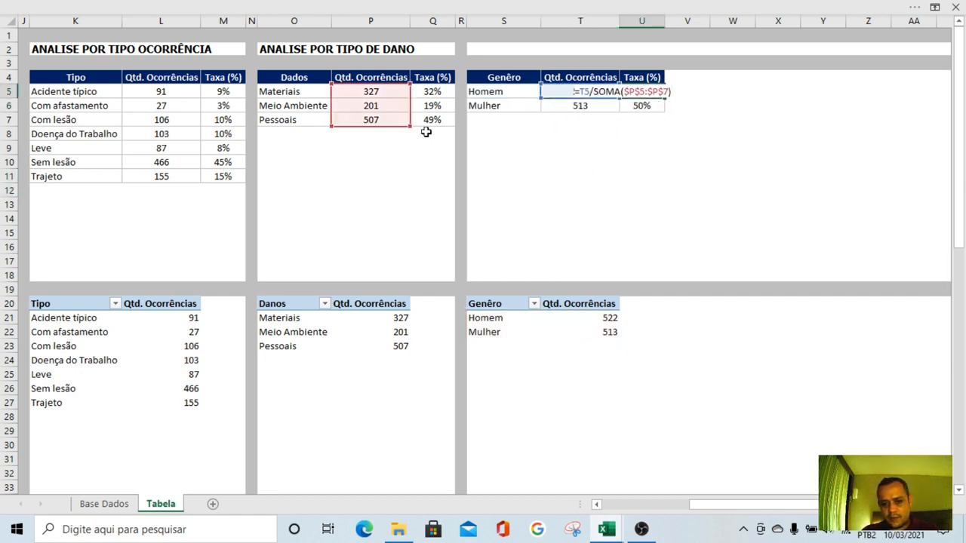
pyautogui.moveTo(392, 126); pyautogui.dragTo(596, 117)
pyautogui.press('Return')
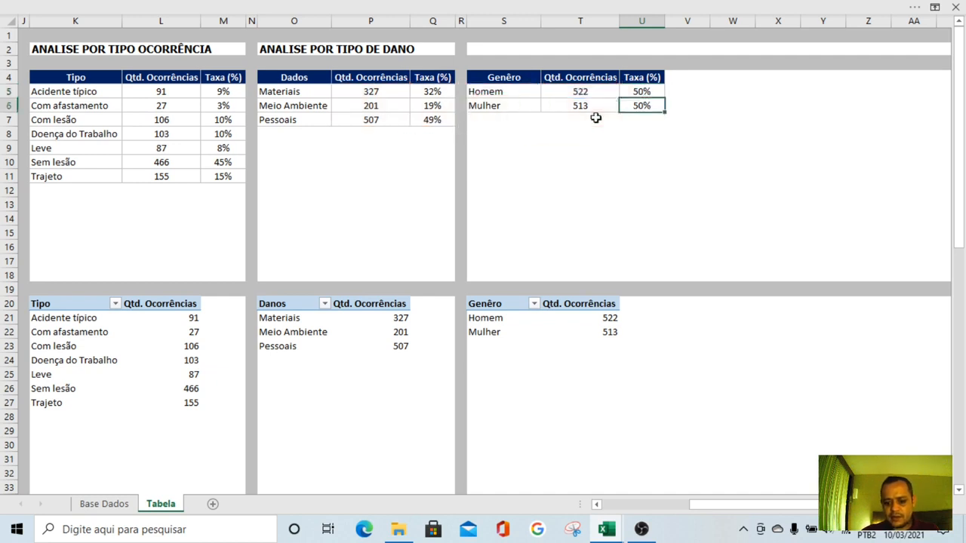
pyautogui.press('Up')
pyautogui.press('Down')
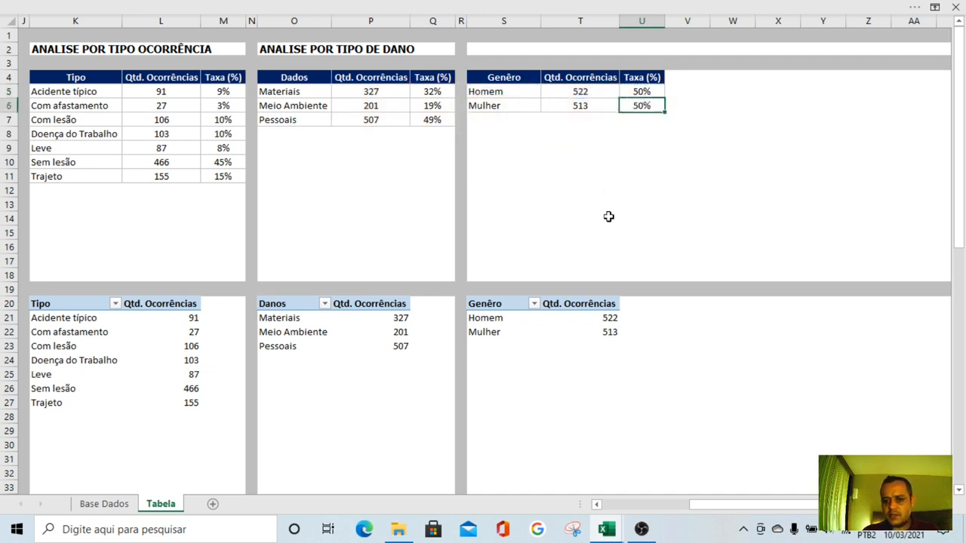
pyautogui.click(609, 216)
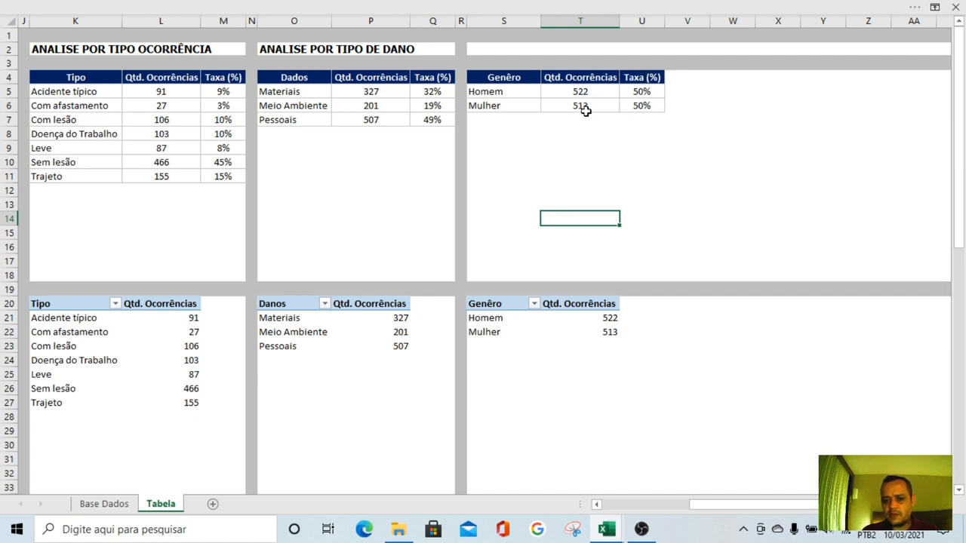
# Format the Taxa (%) values in U5:U6 as percentages with two decimal places
pyautogui.moveTo(647, 91); pyautogui.dragTo(643, 106)
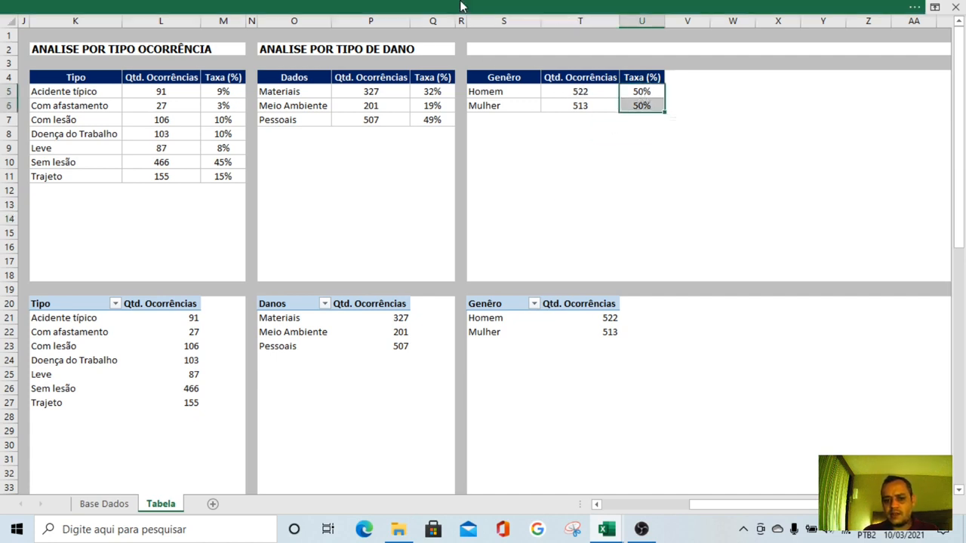
pyautogui.click(574, 8)
pyautogui.click(574, 88)
pyautogui.click(623, 192)
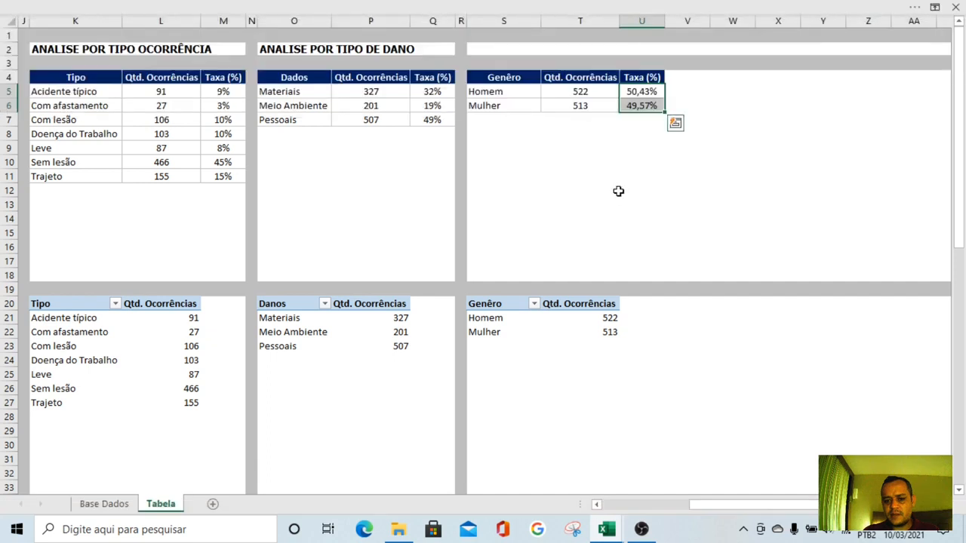
pyautogui.click(618, 190)
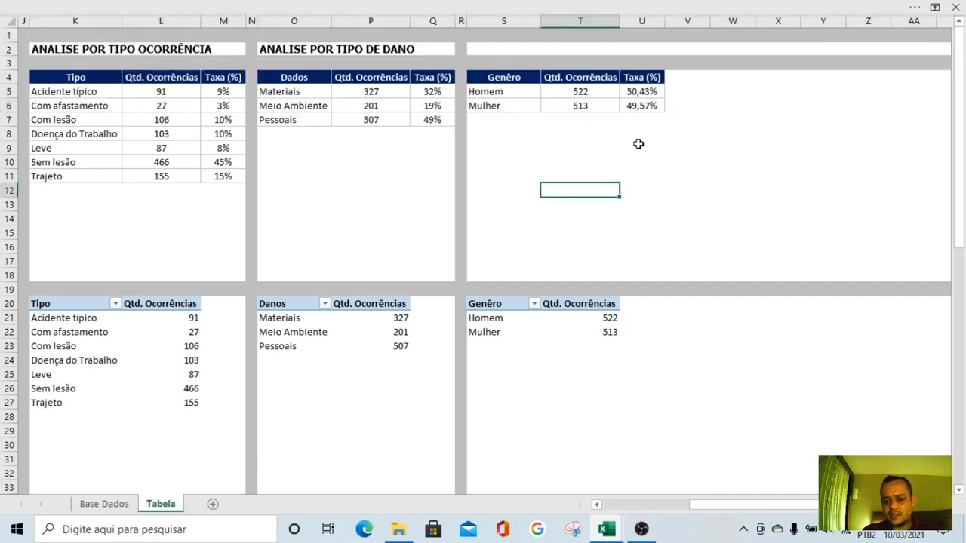
pyautogui.click(638, 144)
pyautogui.click(600, 200)
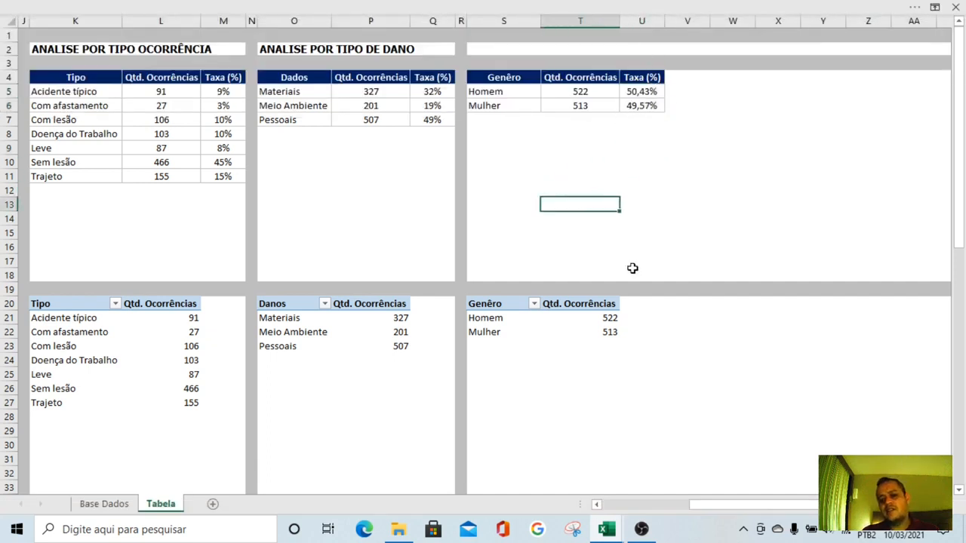
# Name the Genêro pivot table ANALISE POR GENÊRO in its pivot table options
pyautogui.click(499, 302)
pyautogui.rightClick(498, 303)
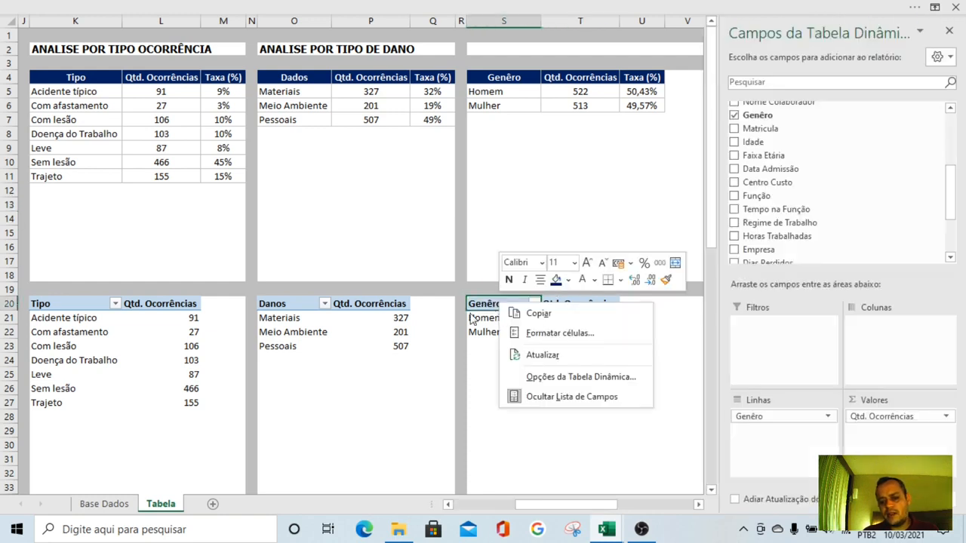
pyautogui.click(581, 376)
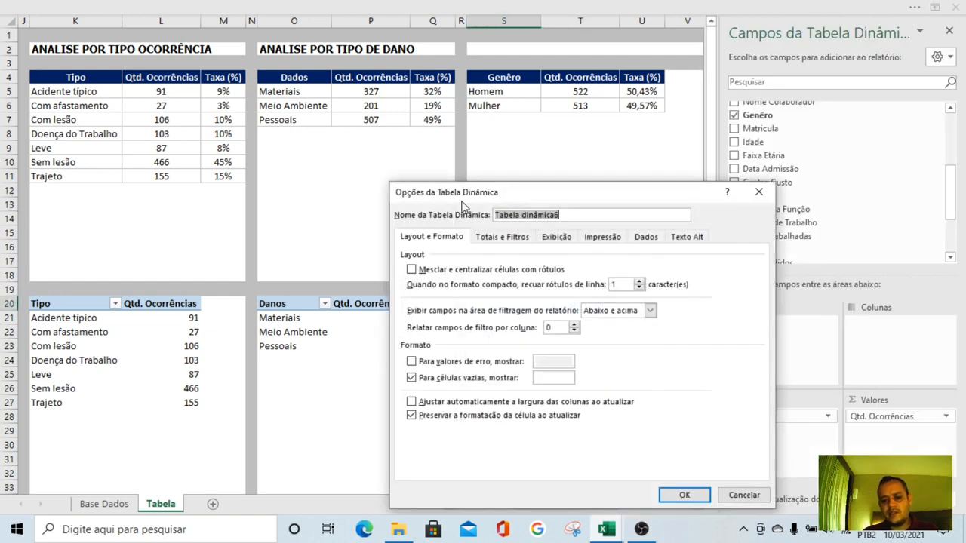
pyautogui.write('ANALISE POR GENÊRO')
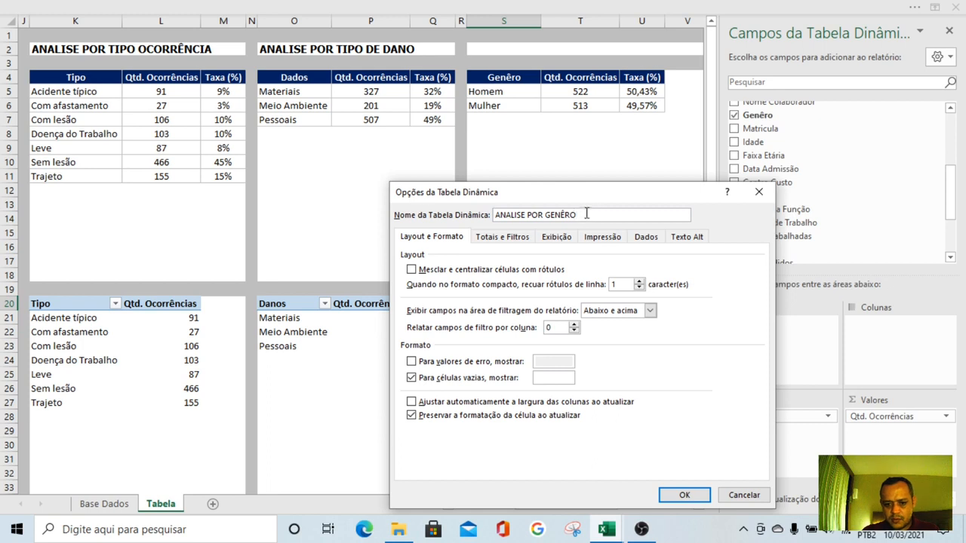
pyautogui.moveTo(586, 213); pyautogui.dragTo(416, 215)
pyautogui.click(410, 401)
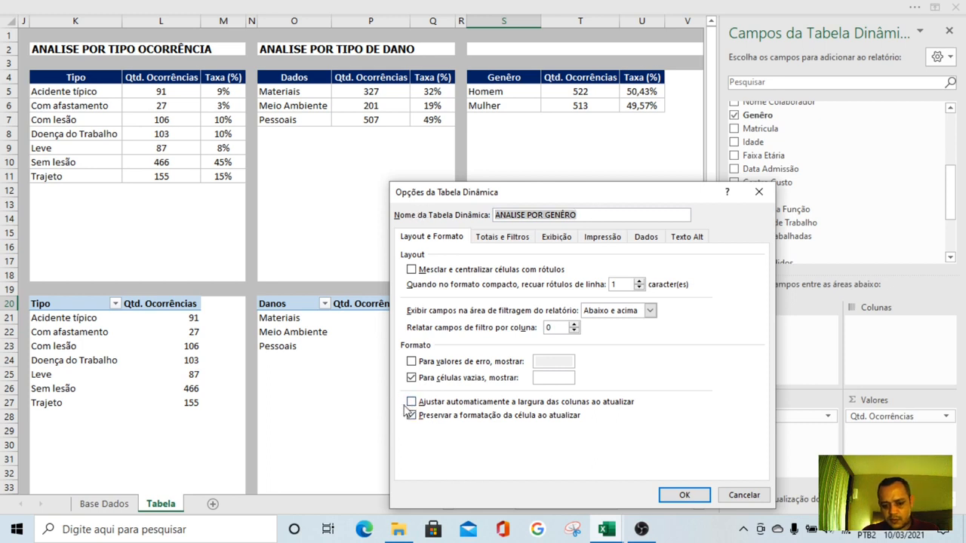
pyautogui.click(681, 494)
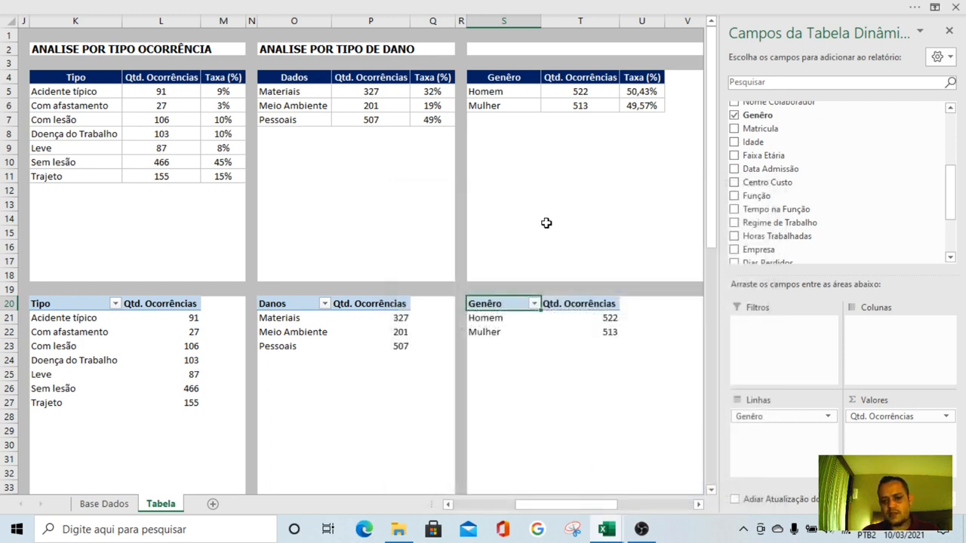
# Enter the title ANALISE POR GENÊRO in S2 above the Genêro table
pyautogui.click(481, 48)
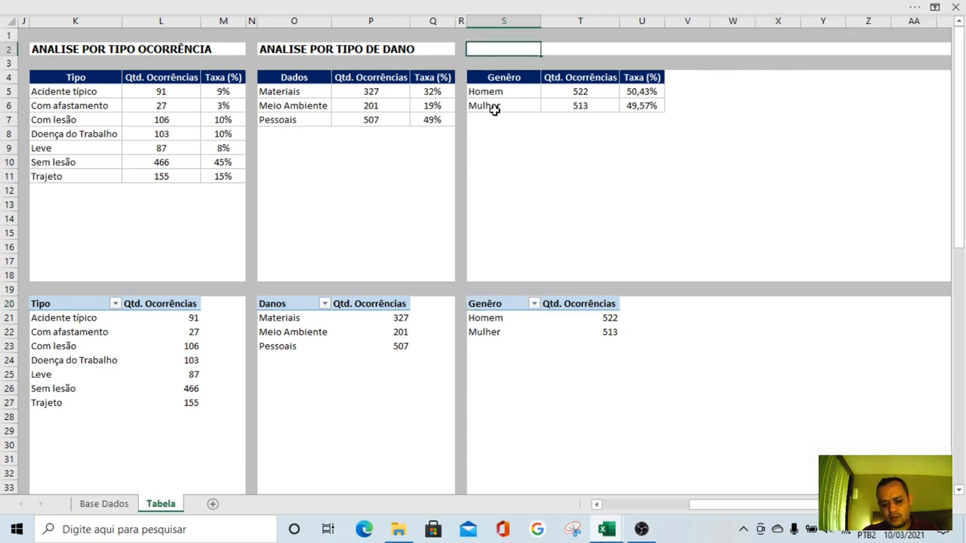
pyautogui.write('ANALISE POR GENÊRO')
pyautogui.press('Return')
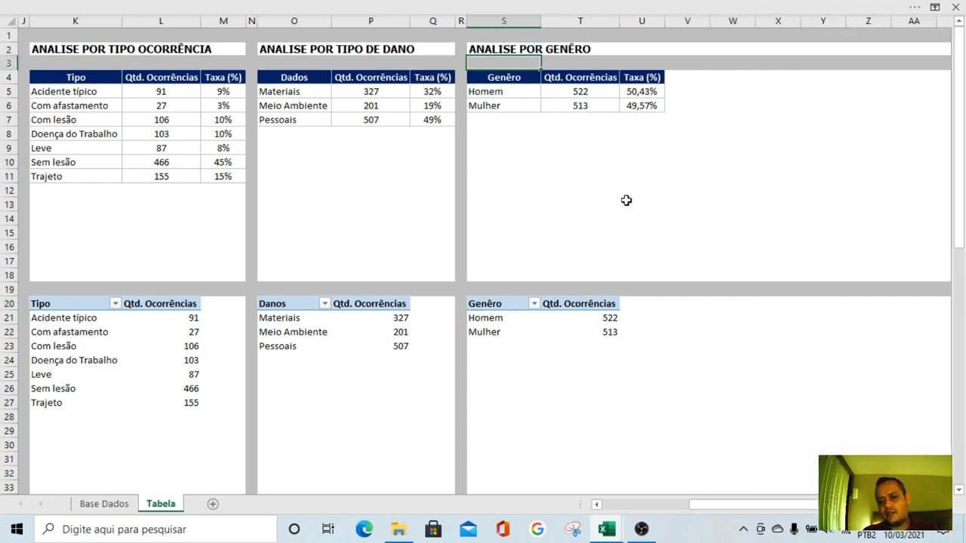
pyautogui.click(625, 200)
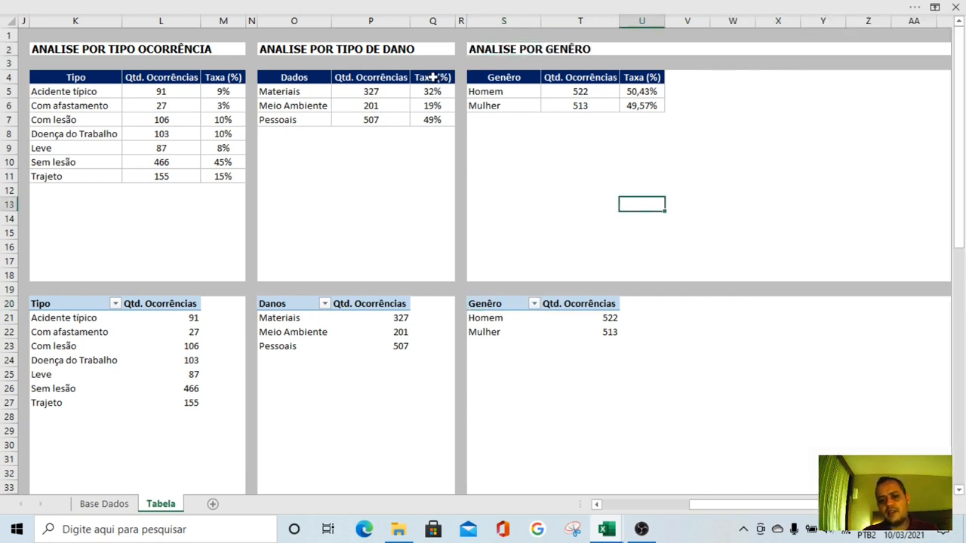
# Copy the formatting of separator column R onto column V to close off the Genêro block
pyautogui.click(462, 21)
pyautogui.click(400, 6)
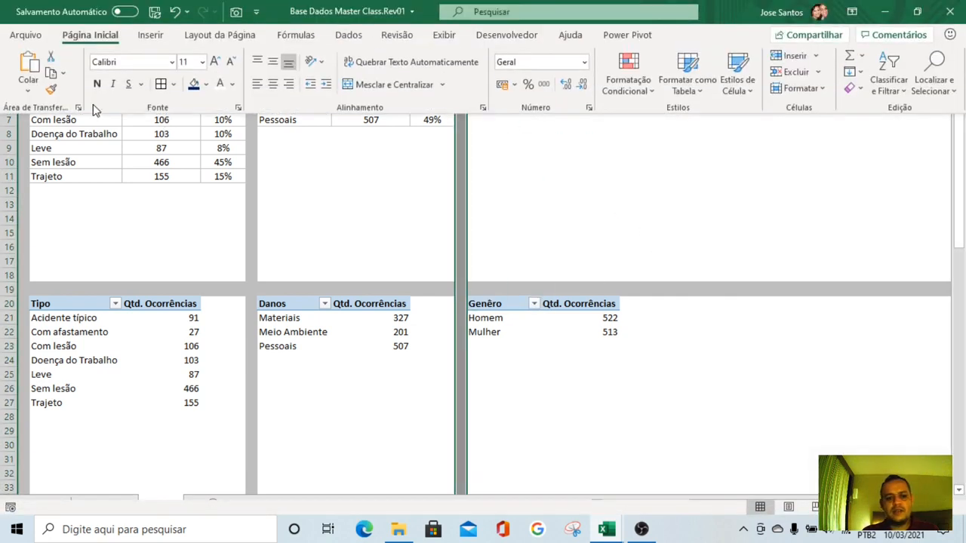
pyautogui.click(51, 89)
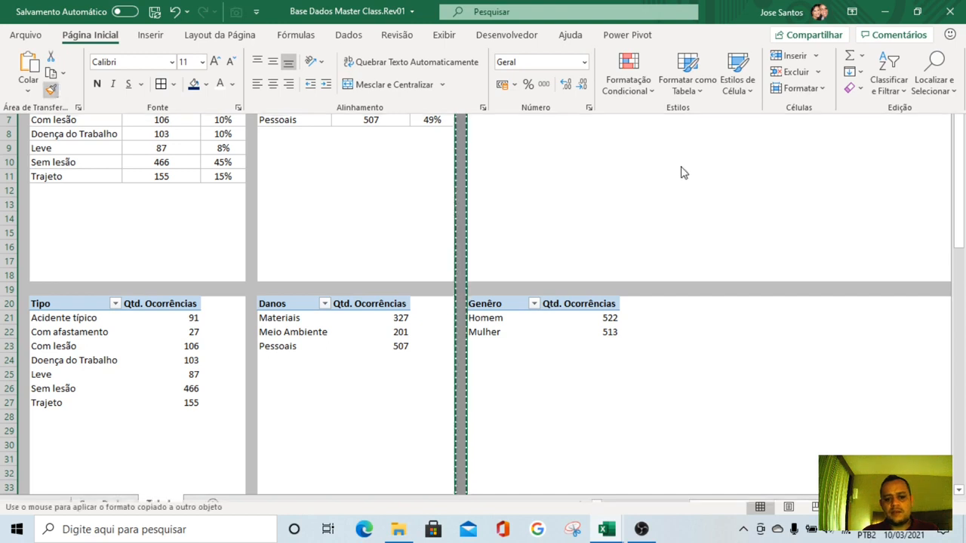
pyautogui.click(682, 23)
pyautogui.click(636, 246)
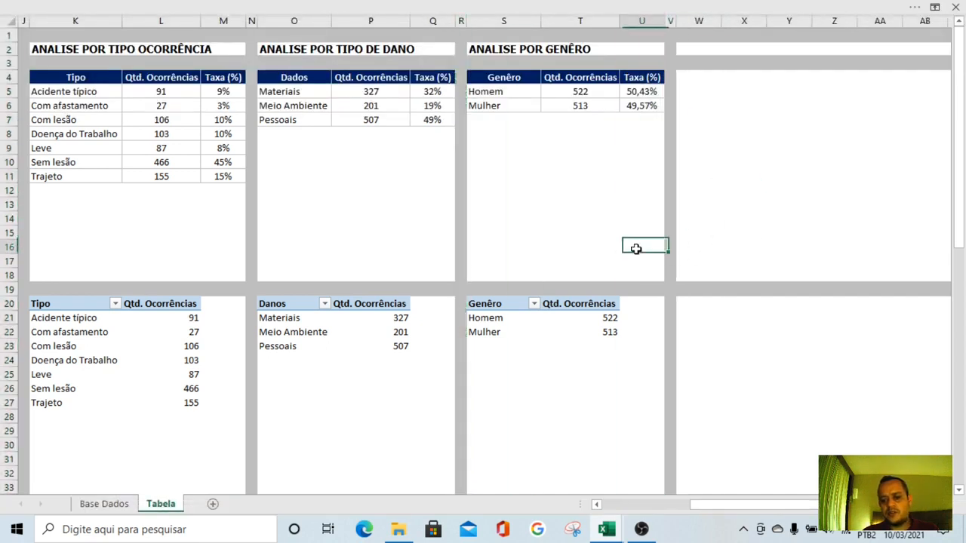
# Save the workbook
pyautogui.moveTo(694, 505); pyautogui.dragTo(744, 507)
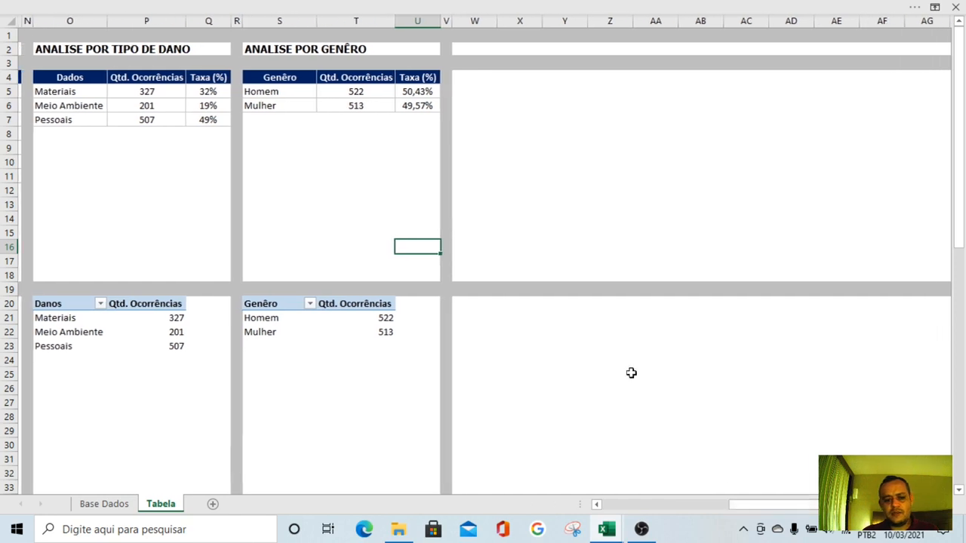
pyautogui.click(340, 7)
pyautogui.click(155, 14)
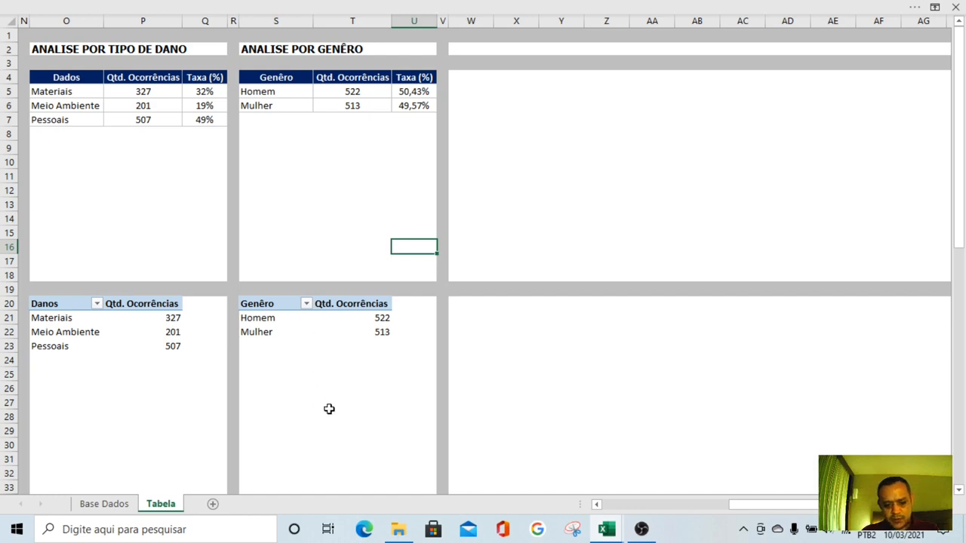
# Examine the Base Dados columns from Genêro to Função for the next analysis field, and return to the Tabela sheet
pyautogui.hotkey('ctrl', 'pageup')
pyautogui.press('Right')
pyautogui.press('Right')
pyautogui.press('Right')
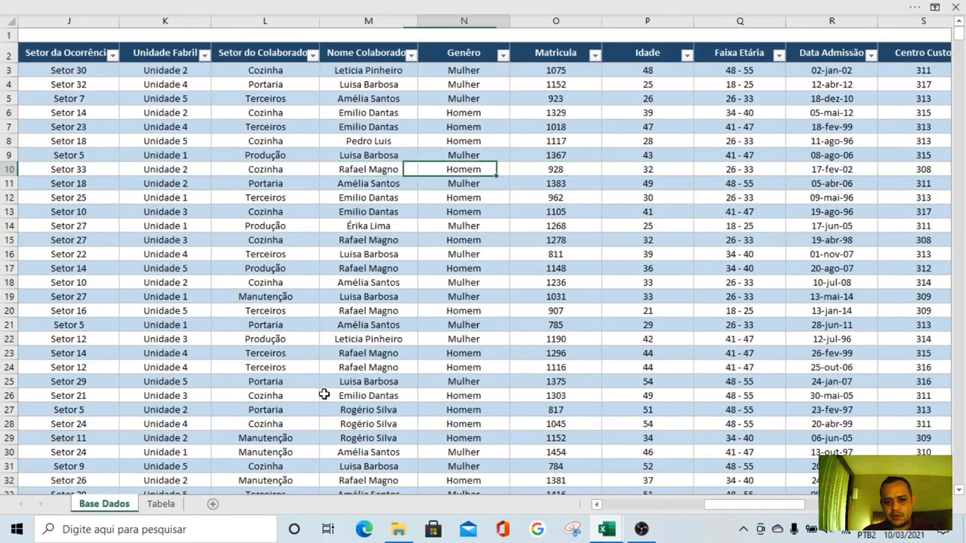
pyautogui.press('Right')
pyautogui.press('Right')
pyautogui.press('Right')
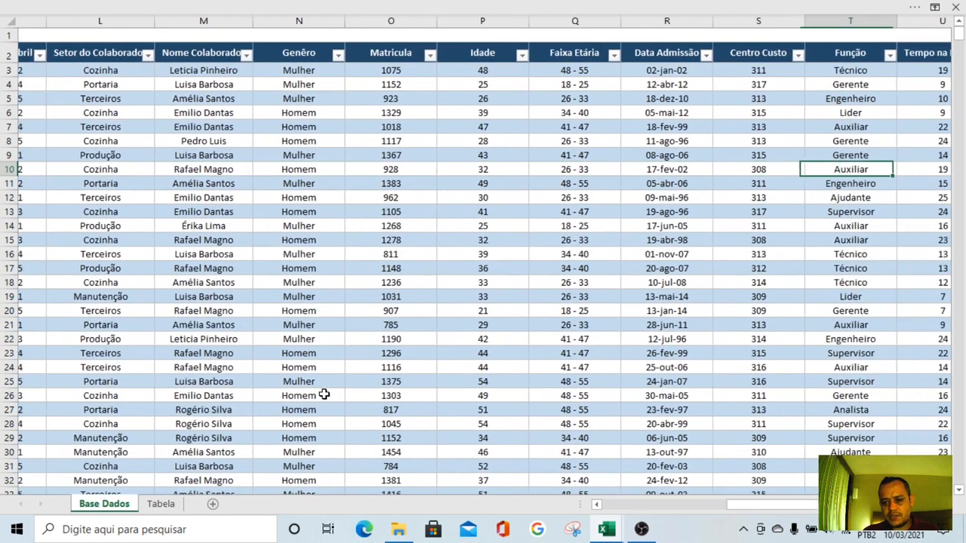
pyautogui.press('Left')
pyautogui.press('Left')
pyautogui.press('Left')
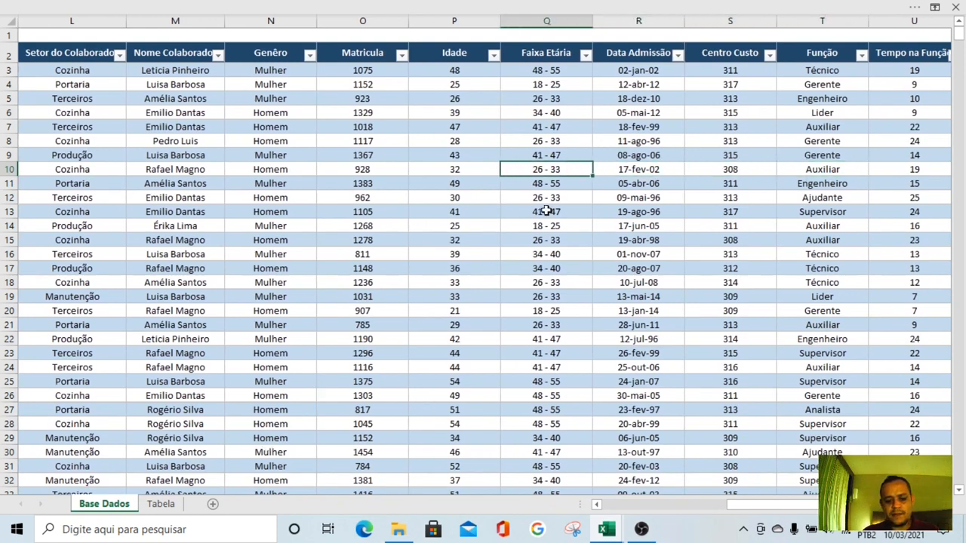
pyautogui.click(161, 503)
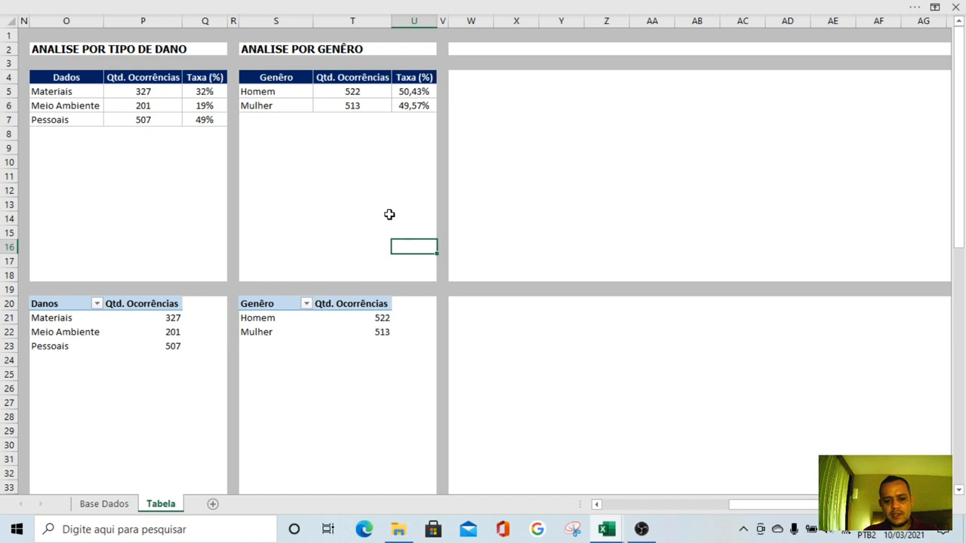
pyautogui.moveTo(277, 304); pyautogui.dragTo(350, 325)
pyautogui.hotkey('ctrl', 'c')
pyautogui.click(473, 303)
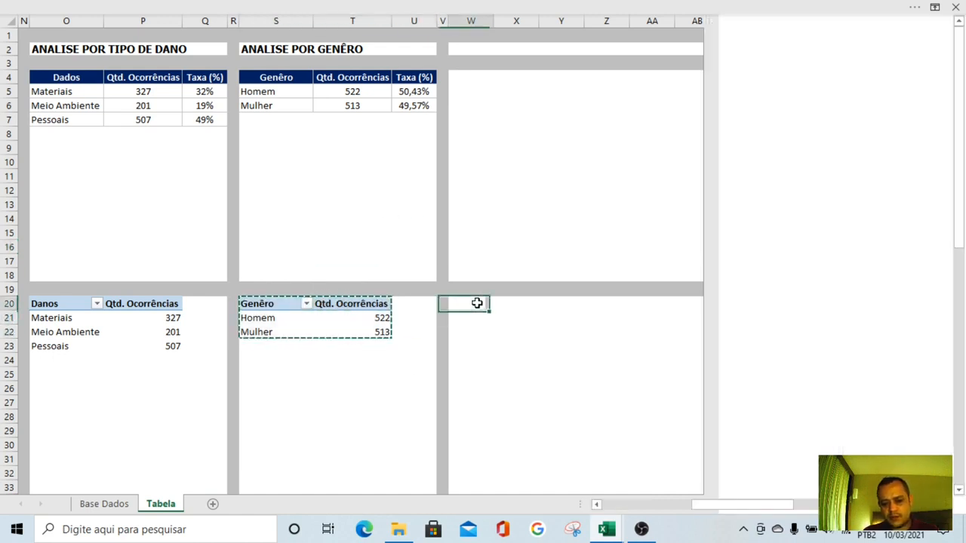
pyautogui.hotkey('ctrl', 'v')
pyautogui.hotkey('ctrl', 'z')
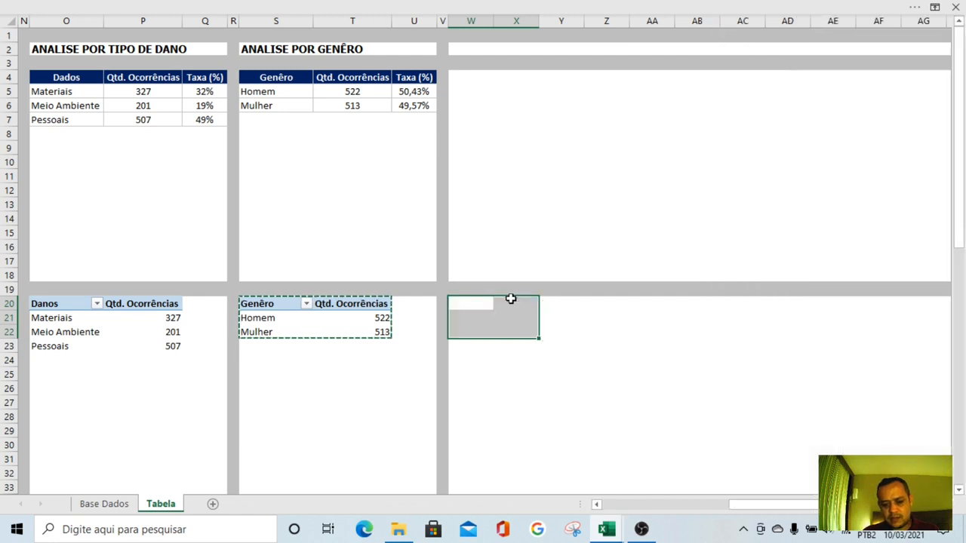
pyautogui.click(504, 261)
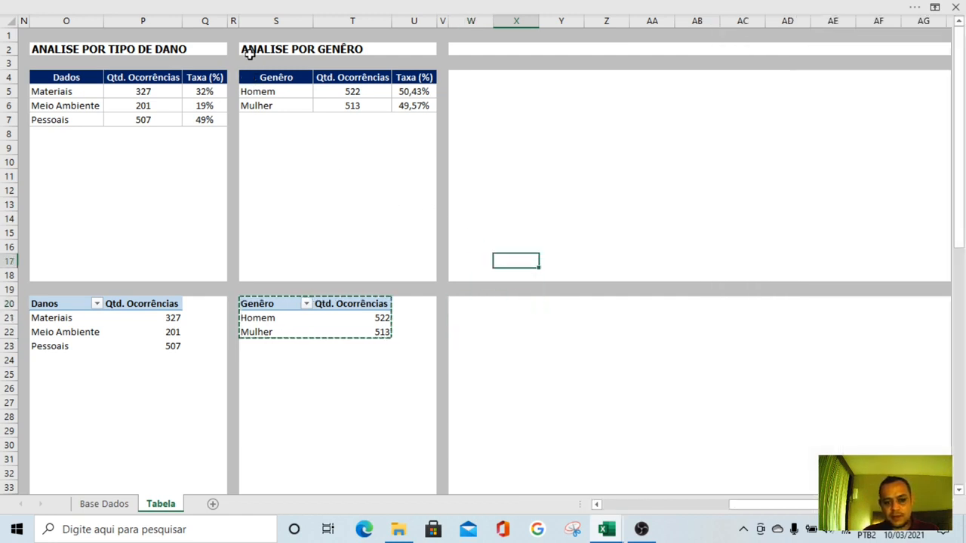
# Copy the formatted Genêro table together with its pivot table from S4:U22 to the block starting at W4
pyautogui.moveTo(247, 76); pyautogui.dragTo(403, 338)
pyautogui.hotkey('ctrl', 'c')
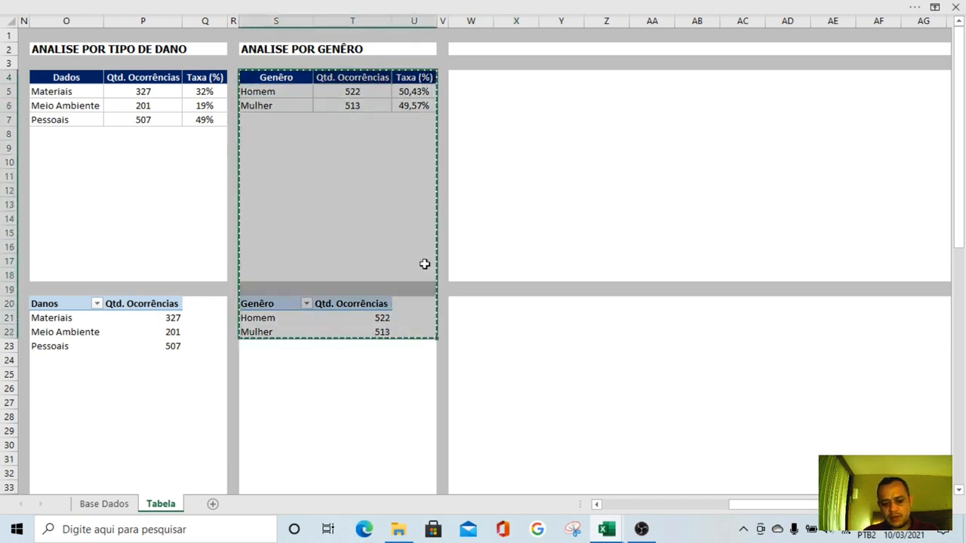
pyautogui.click(456, 78)
pyautogui.hotkey('ctrl', 'v')
pyautogui.click(625, 129)
# In the copied pivot table at W20, replace Genêro with Faixa Etária as the row field and use a count of Faixa Etária as the values
pyautogui.click(483, 332)
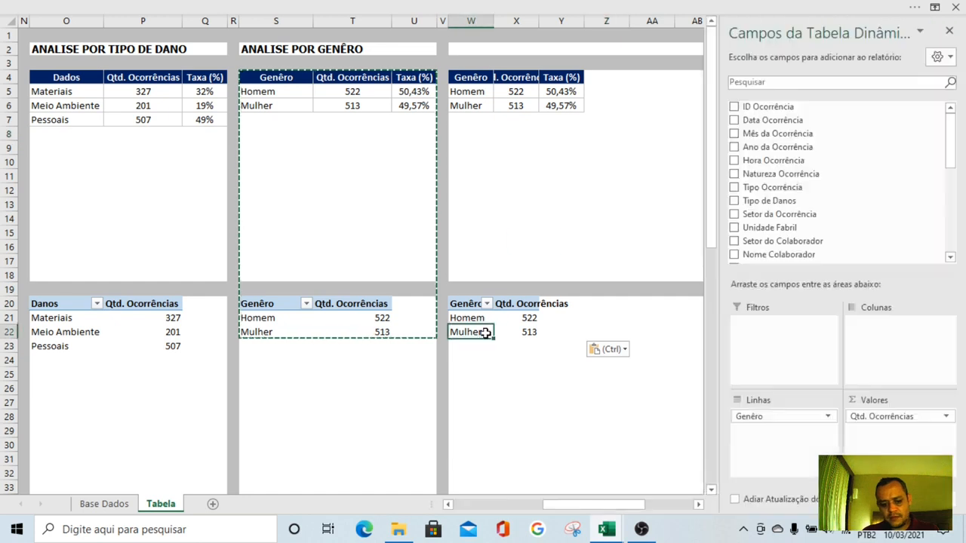
pyautogui.click(467, 301)
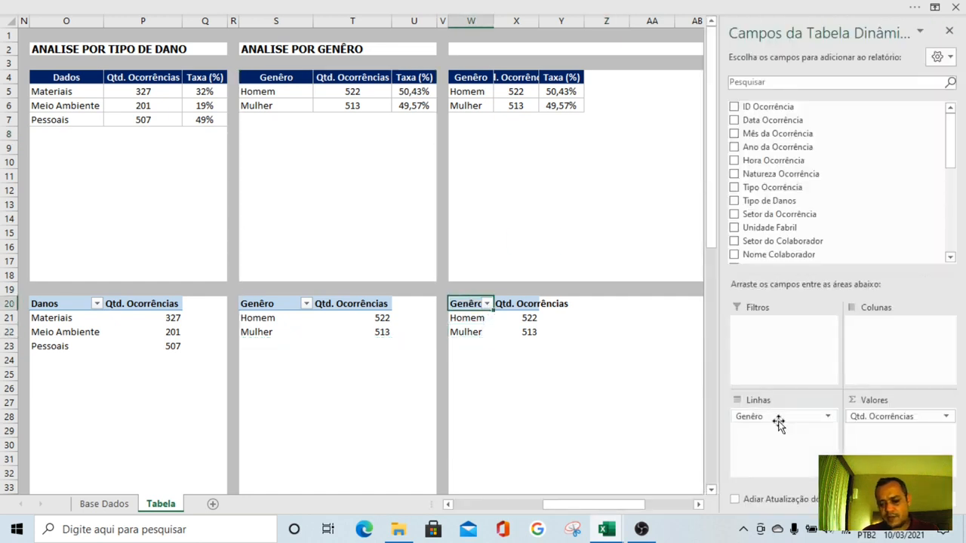
pyautogui.moveTo(777, 417); pyautogui.dragTo(632, 415)
pyautogui.moveTo(954, 154); pyautogui.dragTo(954, 214)
pyautogui.moveTo(764, 137); pyautogui.dragTo(800, 430)
pyautogui.moveTo(906, 417); pyautogui.dragTo(634, 418)
pyautogui.moveTo(763, 138); pyautogui.dragTo(883, 437)
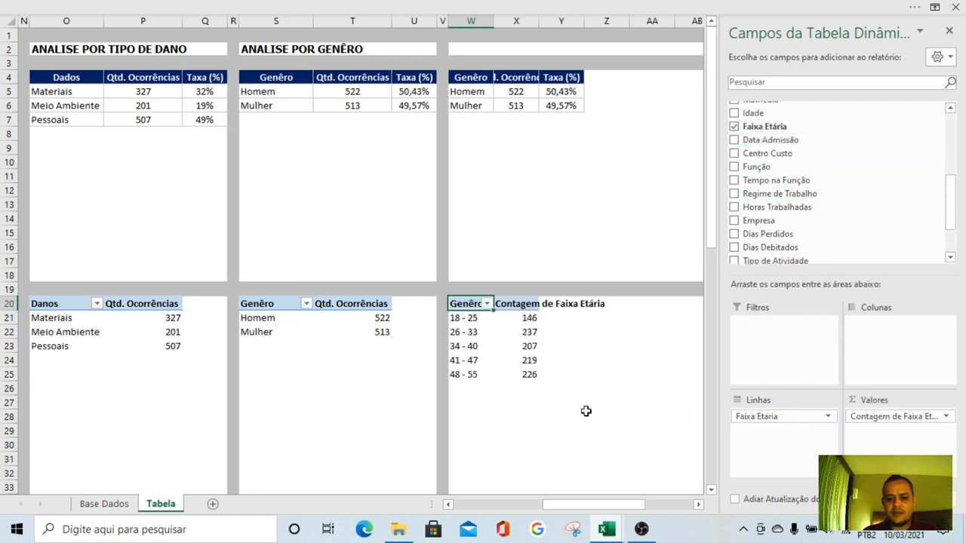
# Rename the new pivot table's headers to Faixa Etária and Qtd. Ocorrências and fit the width of column W
pyautogui.write('Faixa Et')
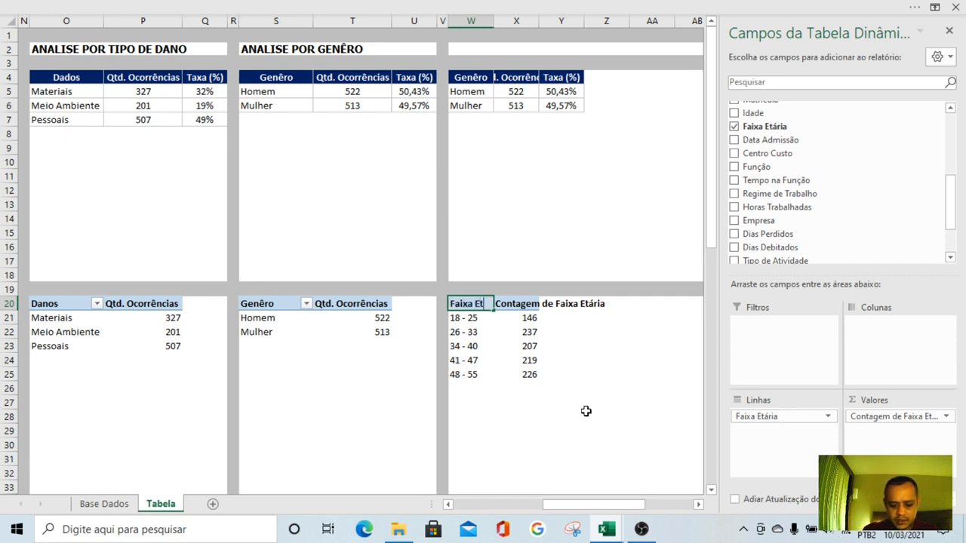
pyautogui.write('ária')
pyautogui.press('Tab')
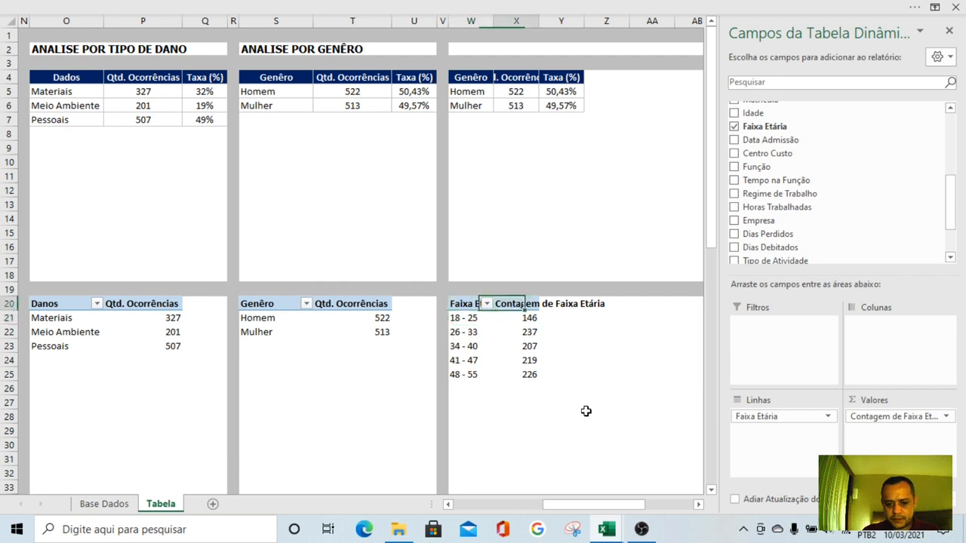
pyautogui.write('Q')
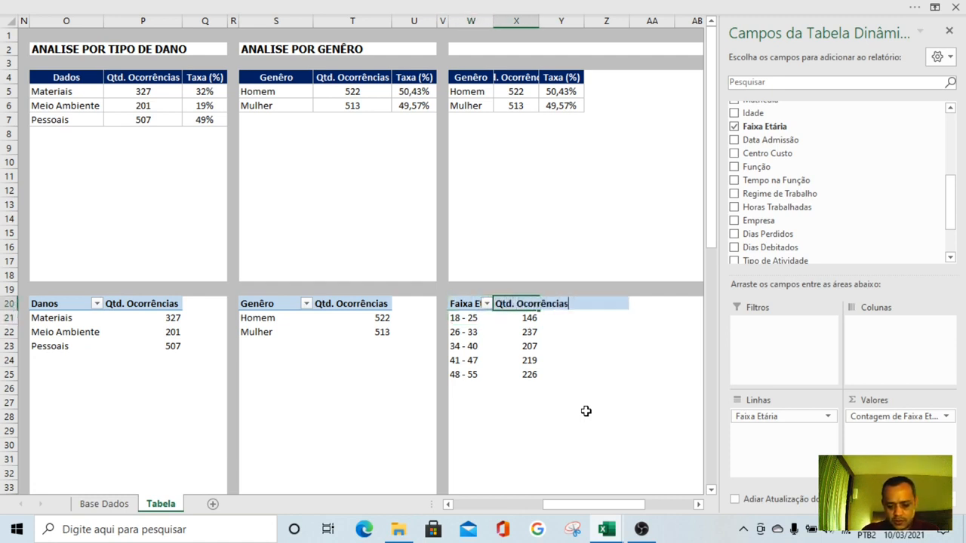
pyautogui.write('td. Ocorrências')
pyautogui.press('Return')
pyautogui.doubleClick(492, 25)
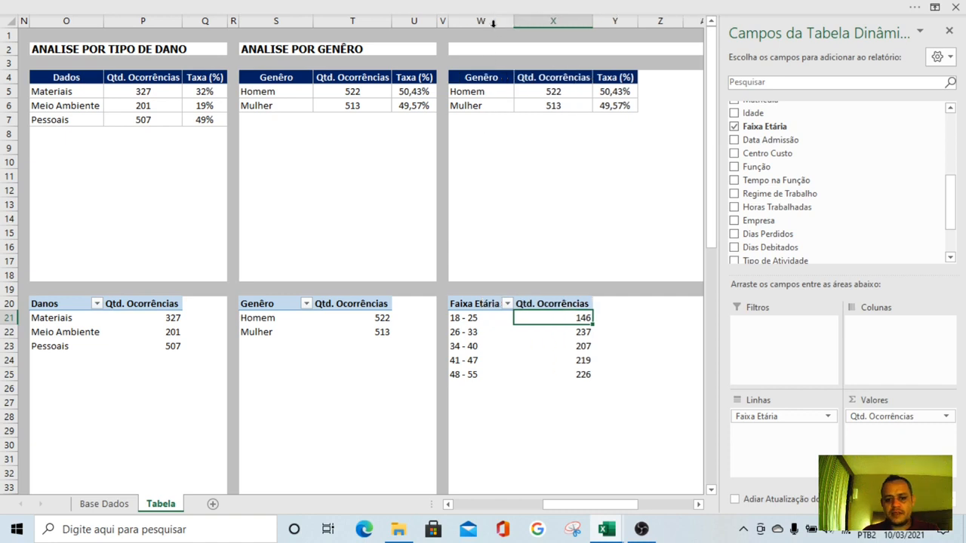
# Copy the age ranges from W21:W25 and paste them as values into the formatted table starting at W5
pyautogui.moveTo(478, 319); pyautogui.dragTo(480, 375)
pyautogui.hotkey('ctrl', 'c')
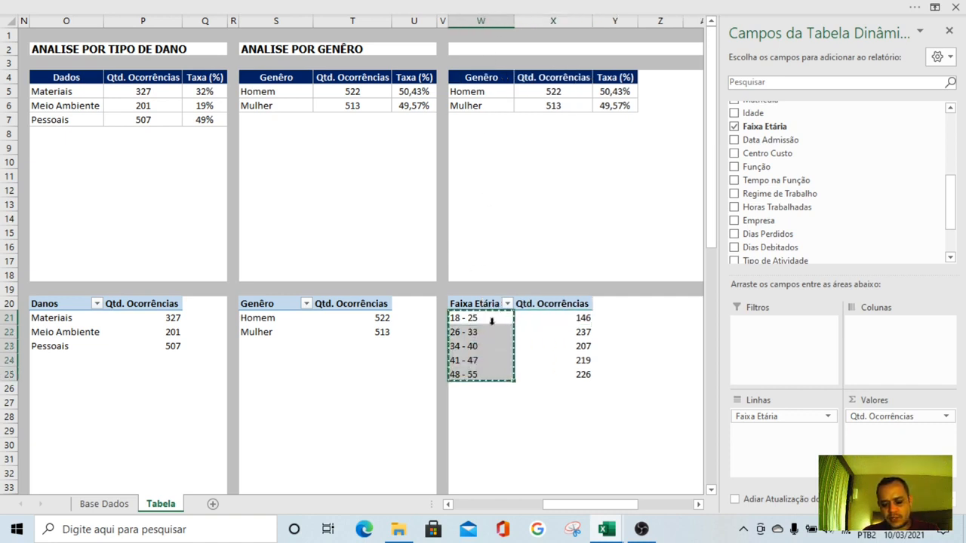
pyautogui.rightClick(492, 90)
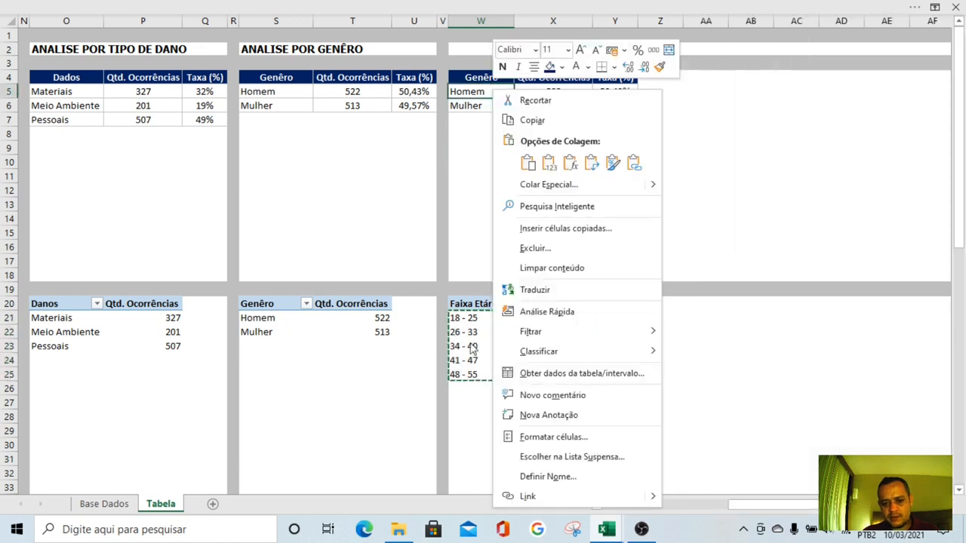
pyautogui.click(549, 162)
pyautogui.click(521, 219)
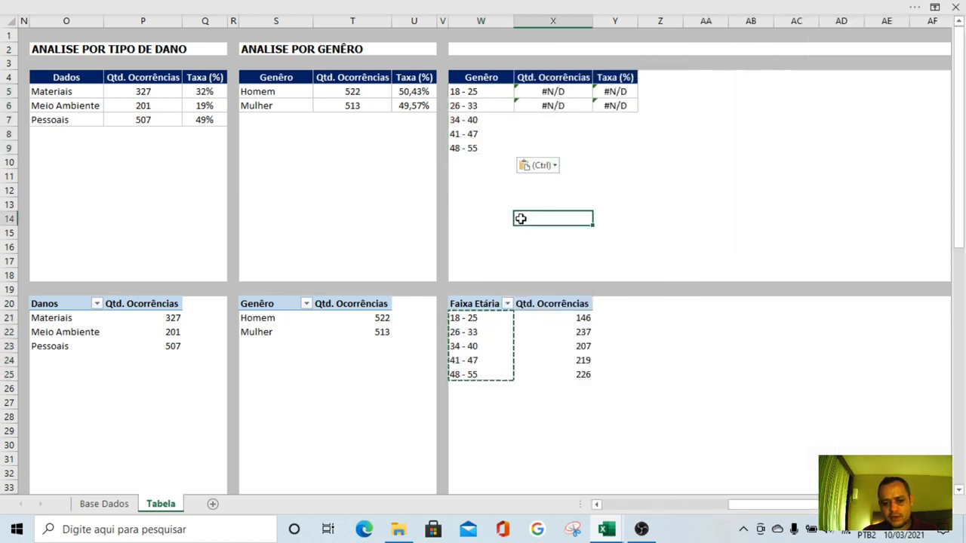
# Point the PROCV lookup range in X5 to the Faixa Etária pivot table and copy the formula down to X6
pyautogui.doubleClick(596, 92)
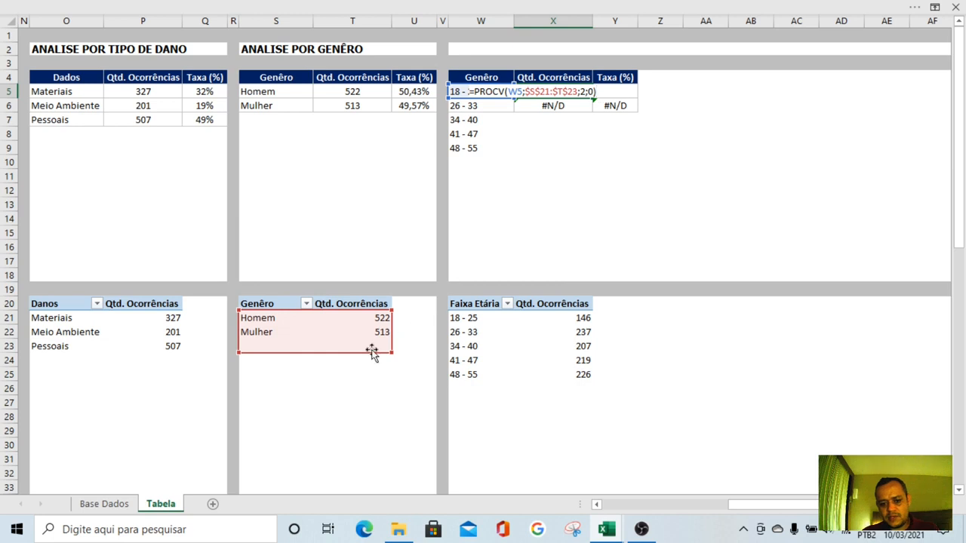
pyautogui.moveTo(371, 350); pyautogui.dragTo(578, 410)
pyautogui.hotkey('ctrl', 'Return')
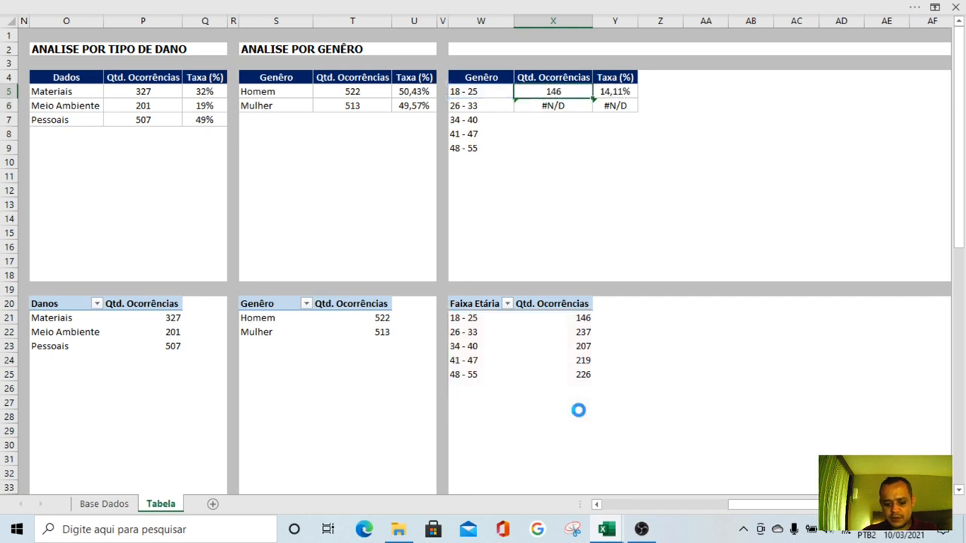
pyautogui.hotkey('ctrl', 'c')
pyautogui.press('Down')
pyautogui.press('Return')
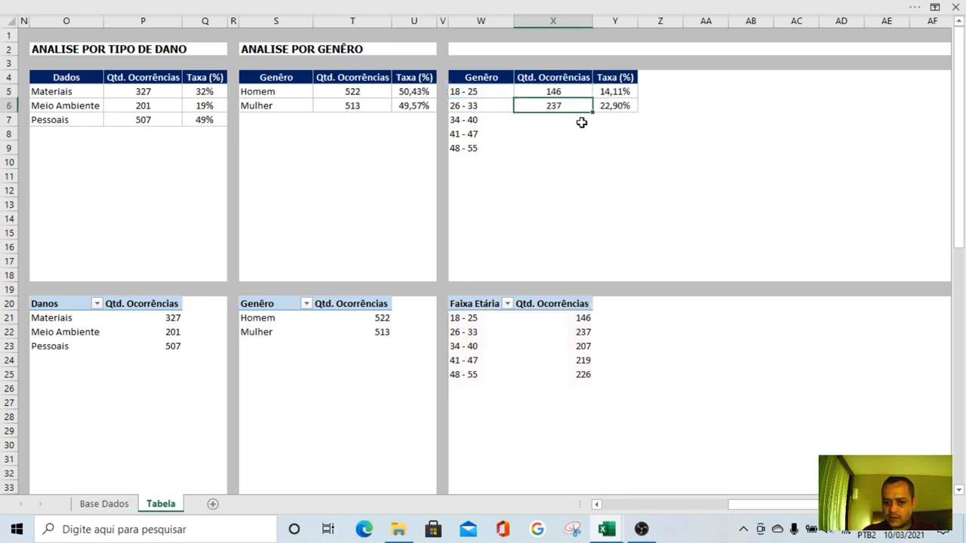
# Change the SOMA range in the Taxa (%) formula in Y5 to $X$5:$X$10
pyautogui.click(608, 90)
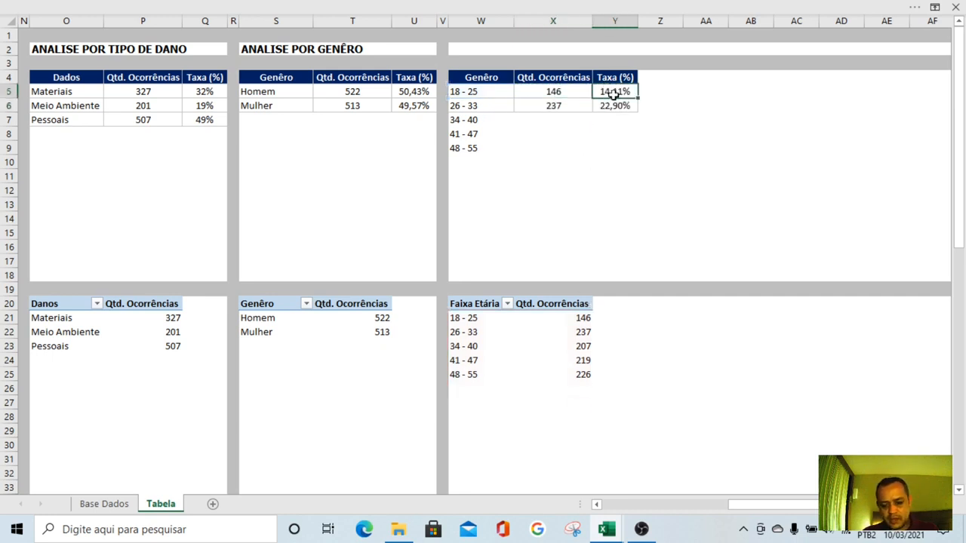
pyautogui.doubleClick(613, 91)
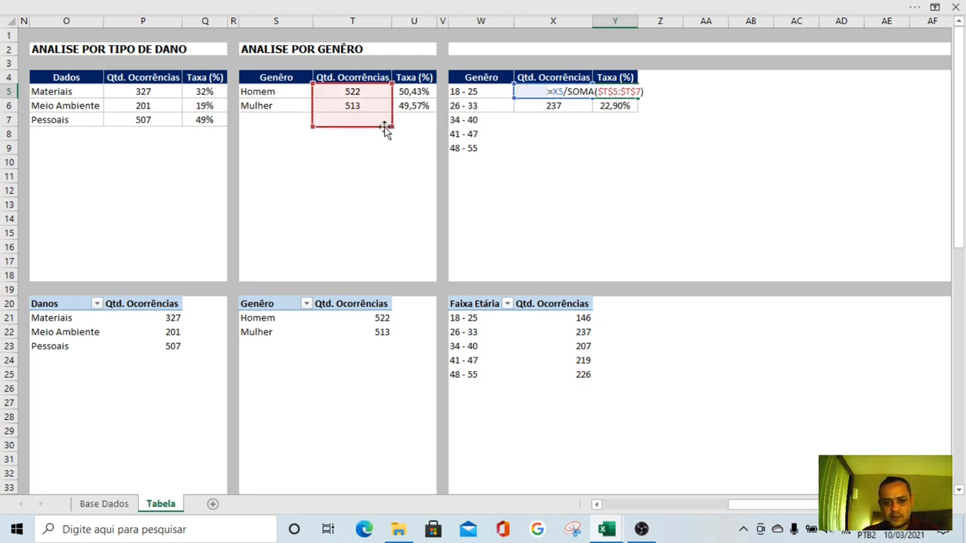
pyautogui.moveTo(383, 127); pyautogui.dragTo(584, 167)
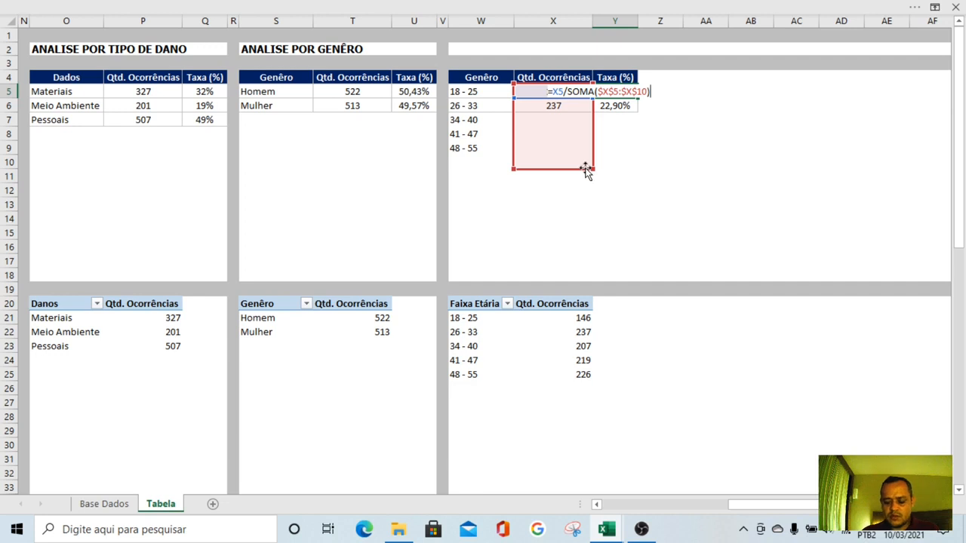
pyautogui.press('Return')
# Copy the Qtd. Ocorrências and Taxa (%) formulas in X5:Y5 down to row 9
pyautogui.press('Up')
pyautogui.press('Left')
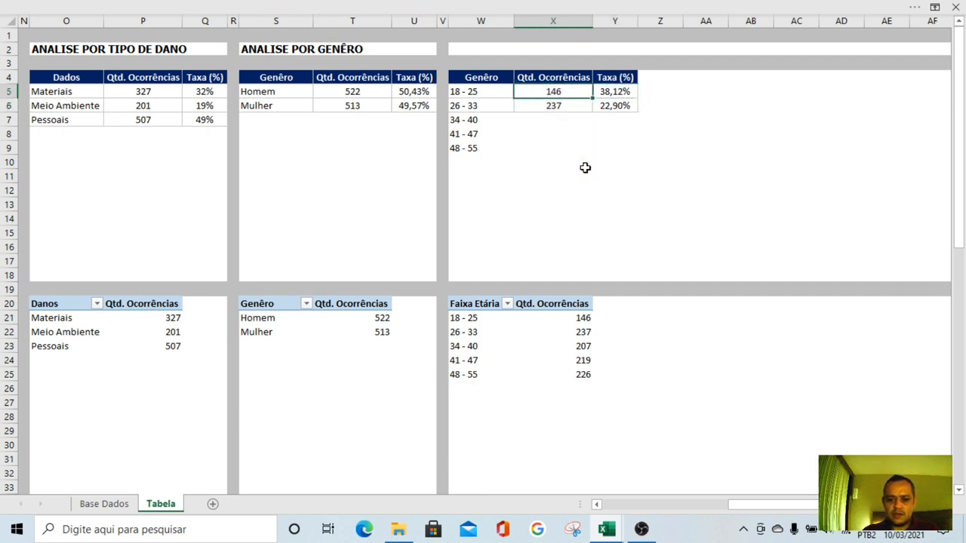
pyautogui.hotkey('shift', 'Right')
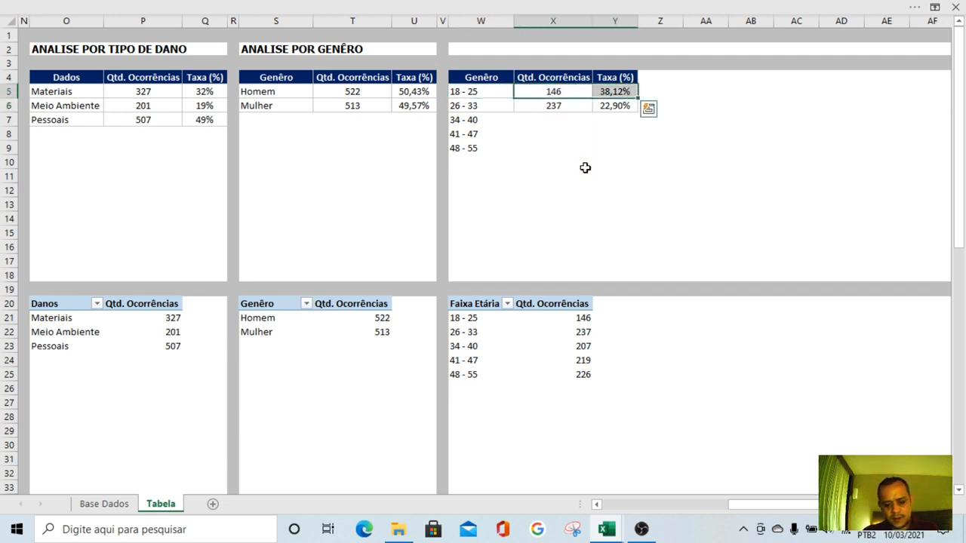
pyautogui.hotkey('ctrl', 'c')
pyautogui.hotkey('shift', 'Down')
pyautogui.hotkey('shift', 'Down')
pyautogui.hotkey('shift', 'Down')
pyautogui.hotkey('shift', 'Down')
pyautogui.hotkey('ctrl', 'v')
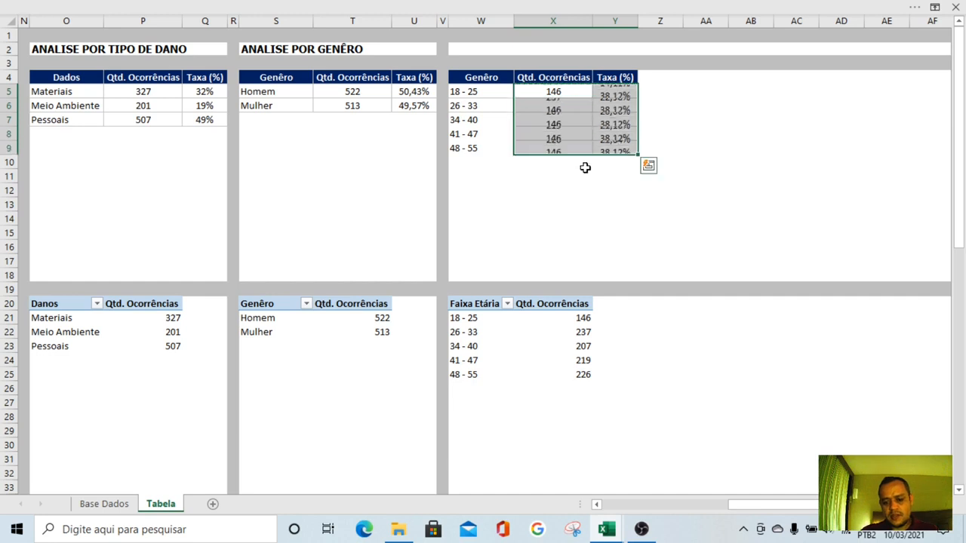
# Copy the cell format of W6 onto the age ranges in W5:W9 and centre them horizontally
pyautogui.click(509, 106)
pyautogui.click(344, 9)
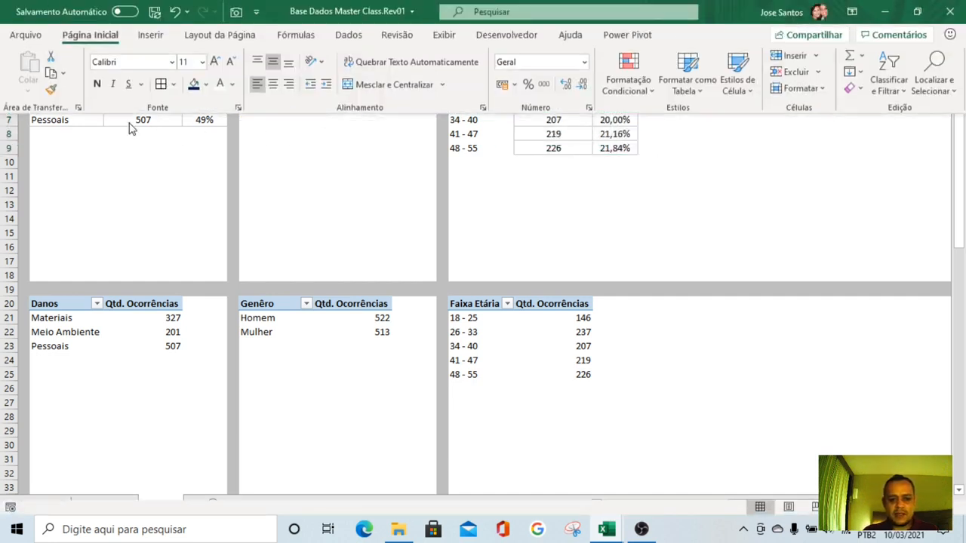
pyautogui.click(51, 90)
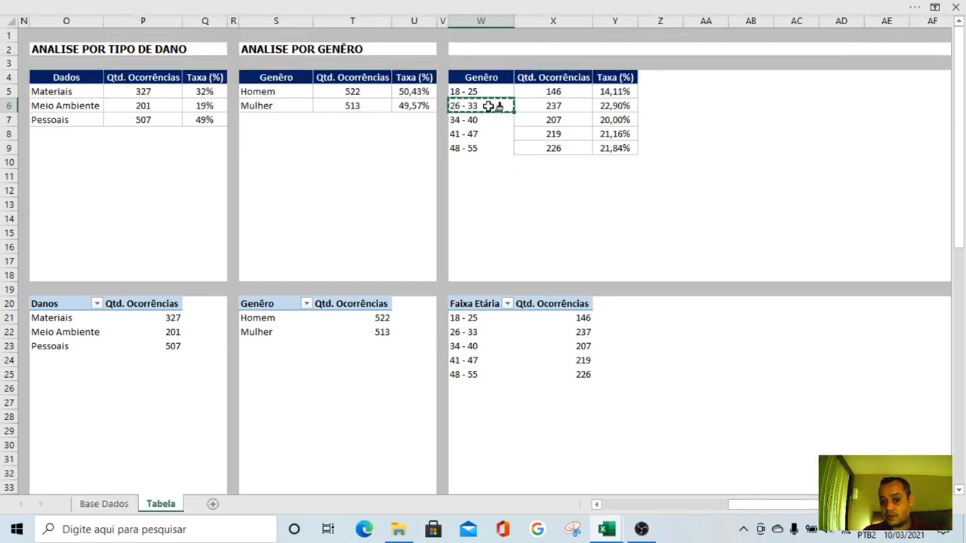
pyautogui.moveTo(483, 92); pyautogui.dragTo(489, 149)
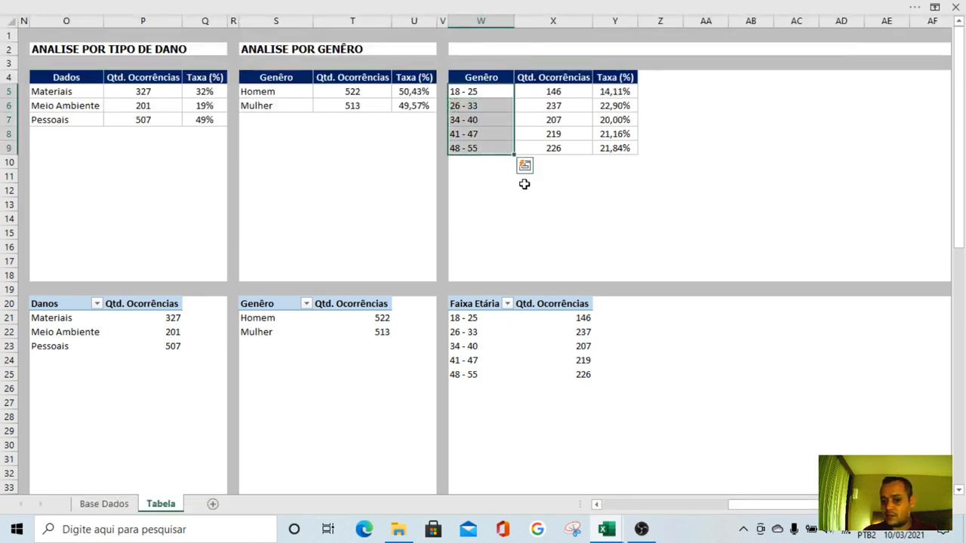
pyautogui.click(344, 9)
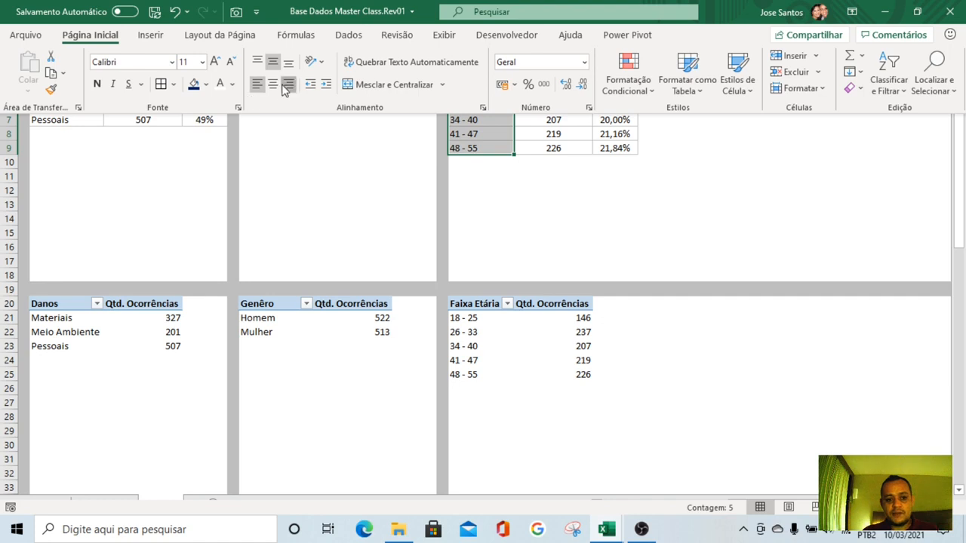
pyautogui.click(273, 84)
pyautogui.click(620, 193)
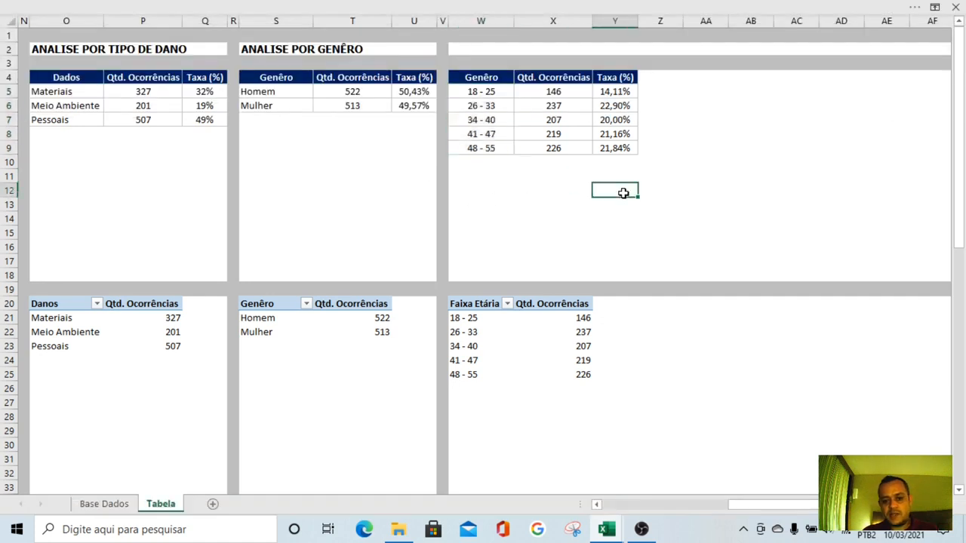
# Widen column Y slightly and change the header in W4 to "Faixa Etária"
pyautogui.moveTo(639, 20); pyautogui.dragTo(648, 21)
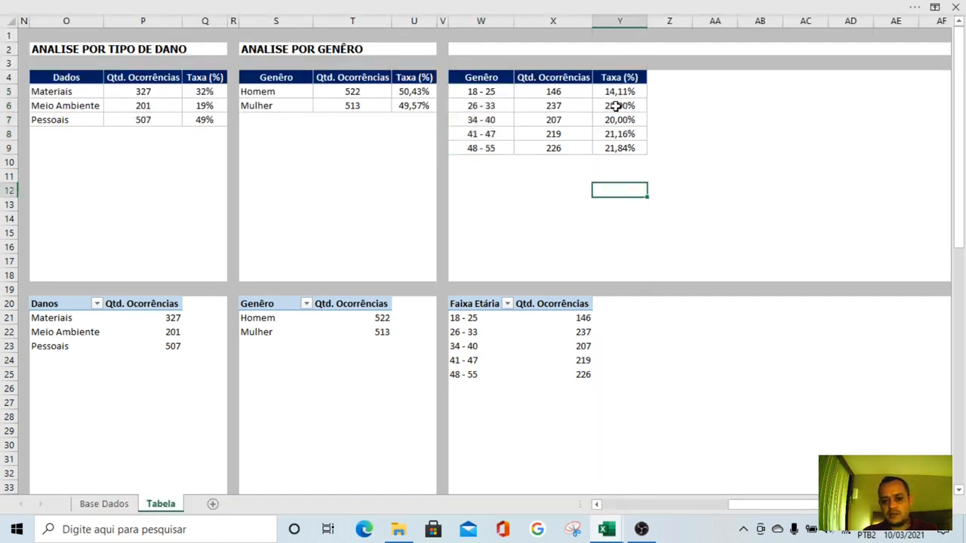
pyautogui.click(482, 76)
pyautogui.write('Faixa')
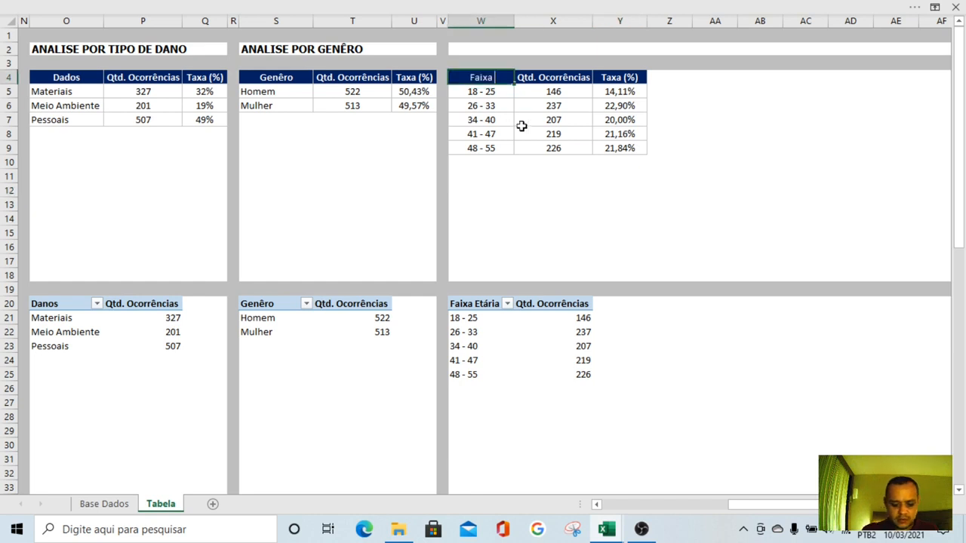
pyautogui.write(' Etária')
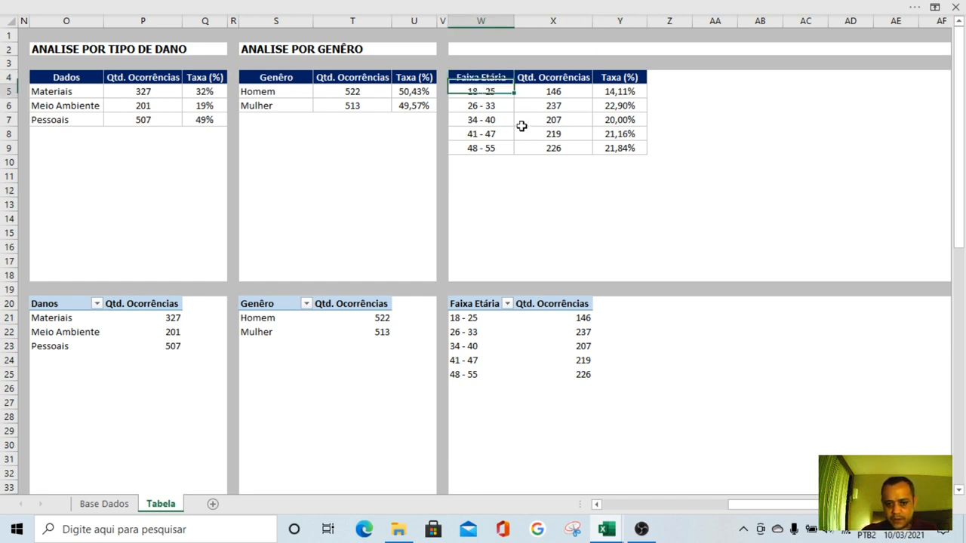
pyautogui.press('Return')
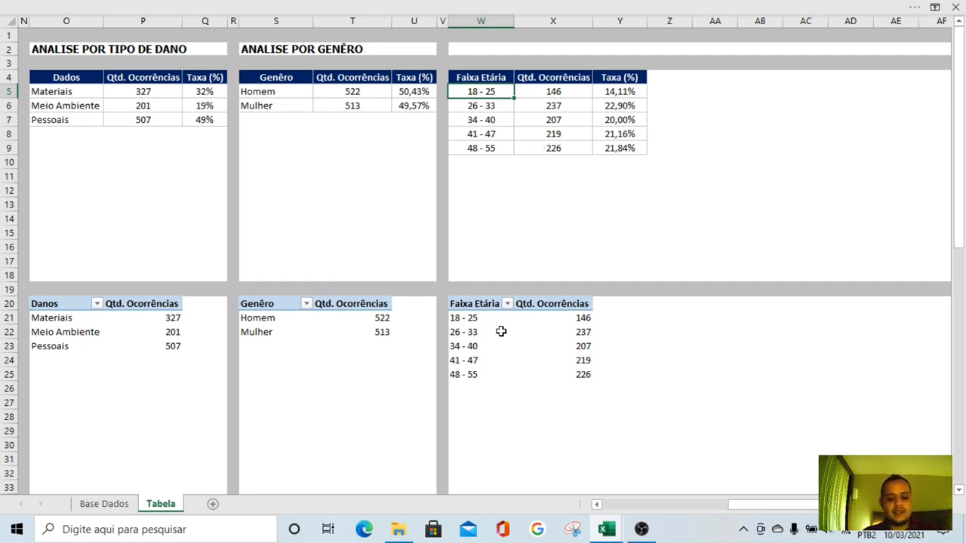
# Name the Faixa Etária pivot table "ANALISE POR FAIXA ETÁRIA" in its options and copy that name
pyautogui.rightClick(471, 306)
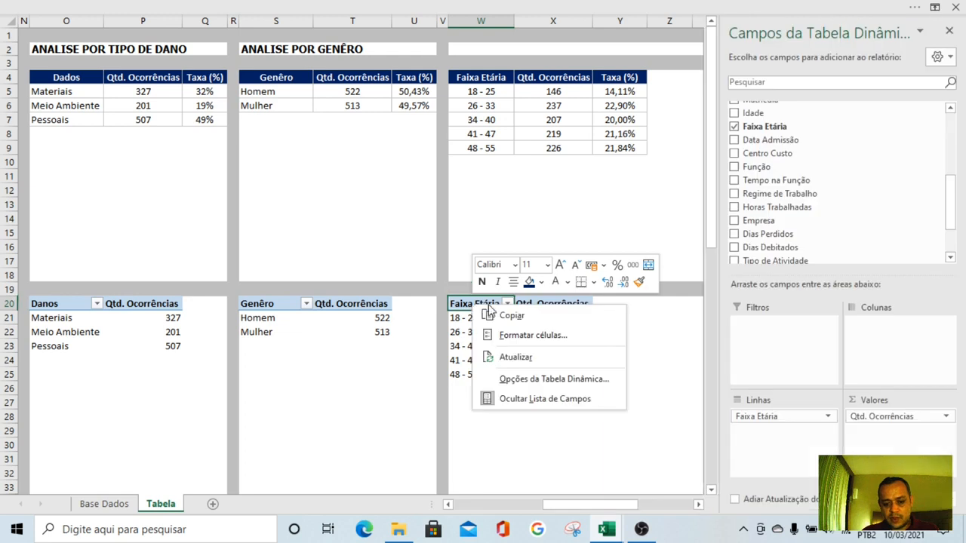
pyautogui.click(517, 380)
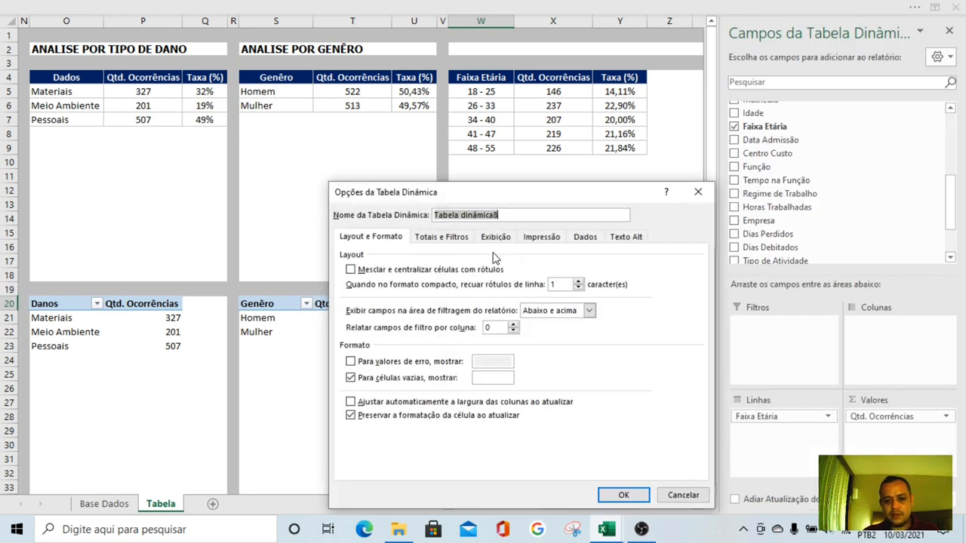
pyautogui.write('ANALISE POR FAIXA ETÁRIA')
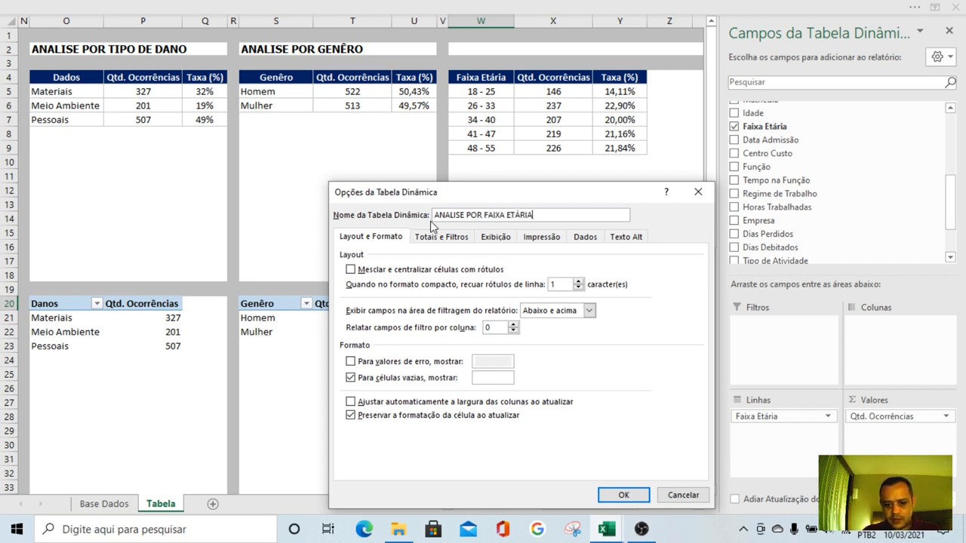
pyautogui.moveTo(545, 213); pyautogui.dragTo(431, 214)
pyautogui.hotkey('ctrl', 'c')
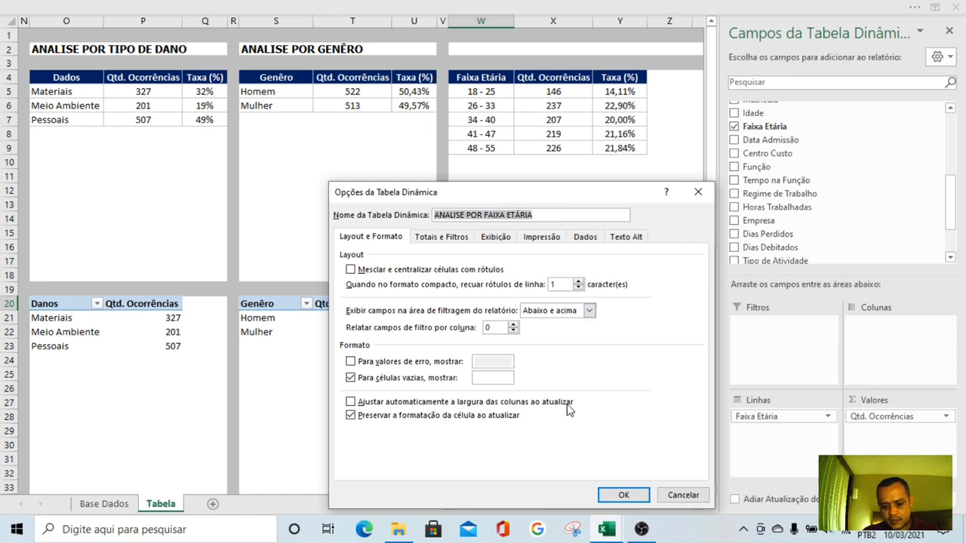
pyautogui.click(623, 495)
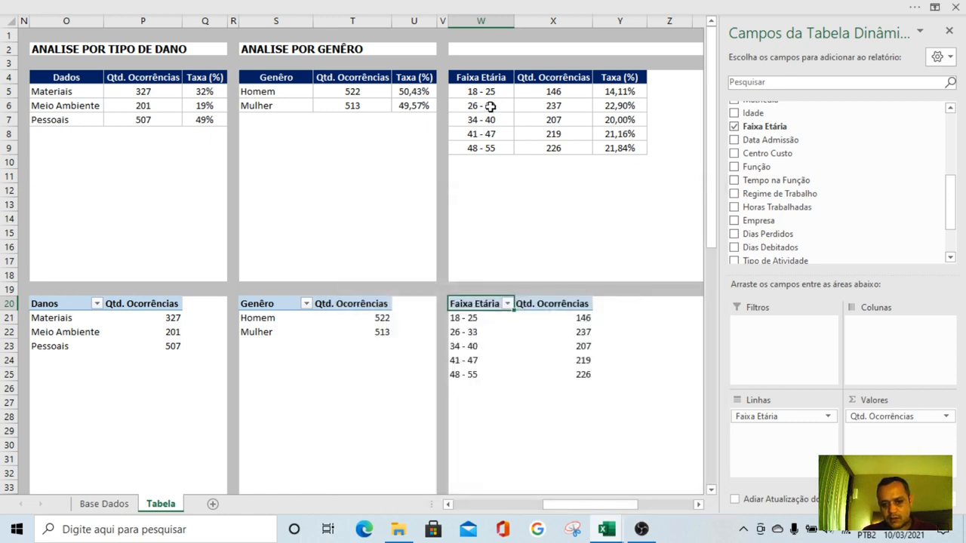
# Paste the title "ANALISE POR FAIXA ETÁRIA" into W2 above the age range table
pyautogui.click(462, 48)
pyautogui.hotkey('ctrl', 'v')
pyautogui.press('Return')
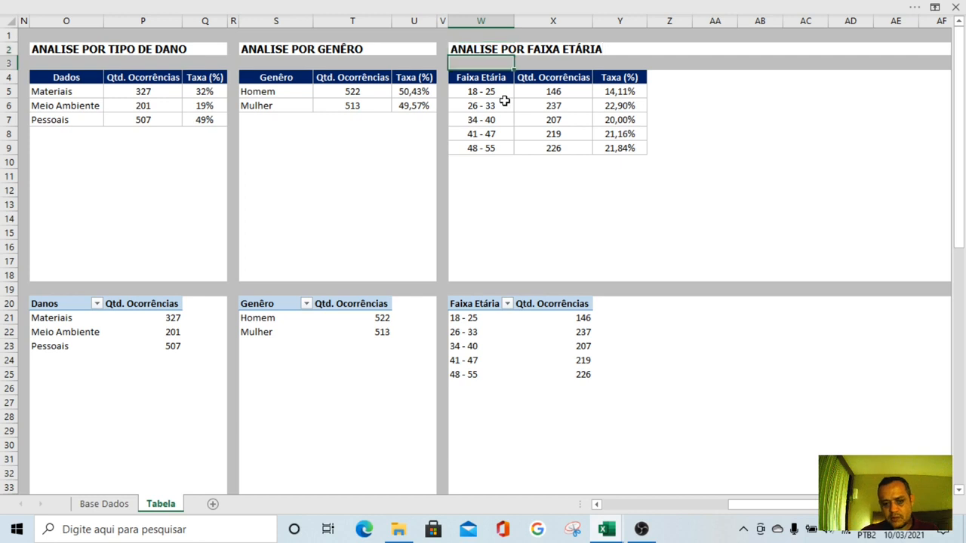
pyautogui.click(548, 189)
# Copy the format of the narrow grey separator column V onto column Z
pyautogui.click(392, 6)
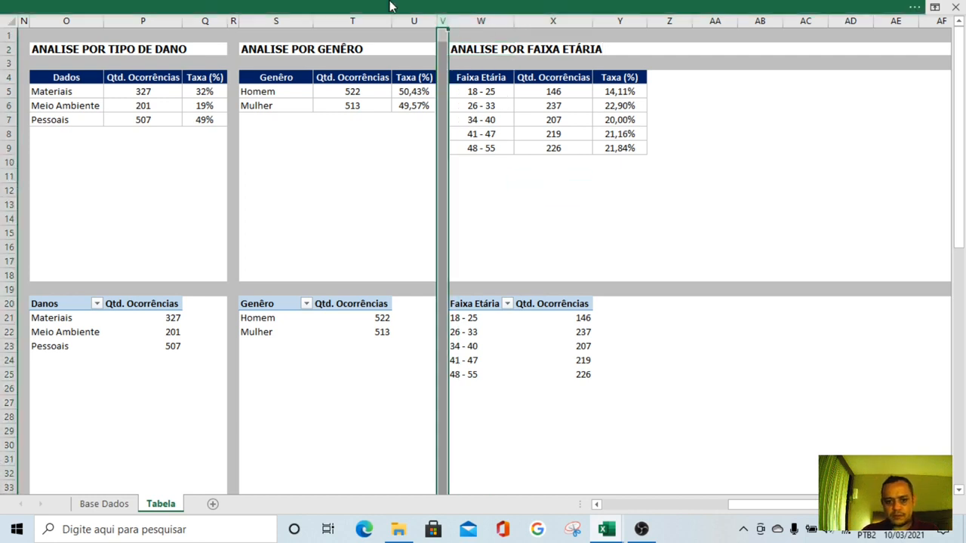
pyautogui.click(51, 81)
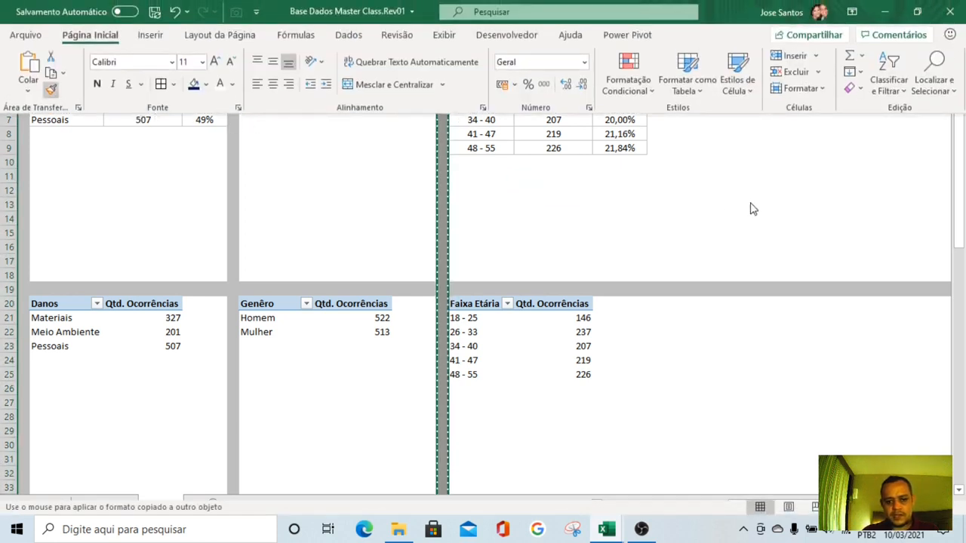
pyautogui.click(668, 21)
pyautogui.click(742, 151)
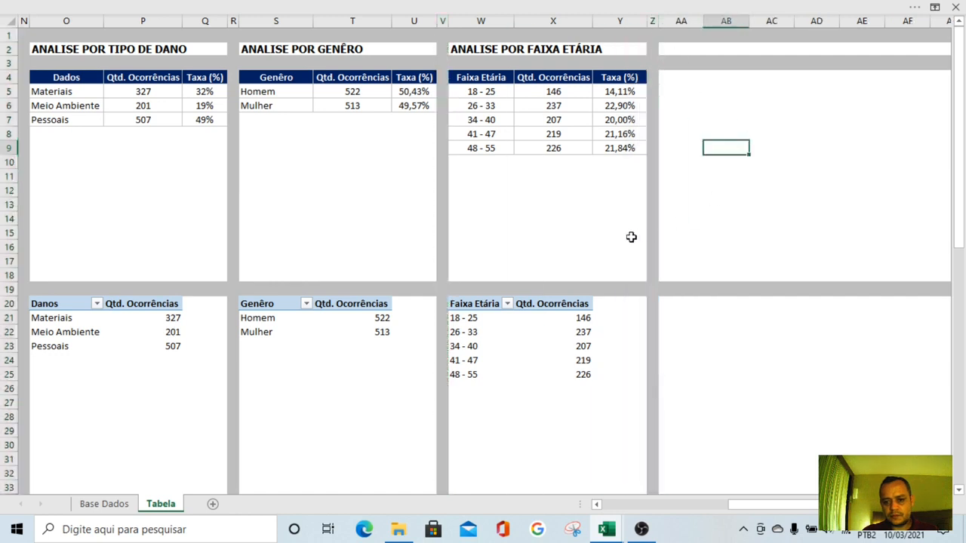
pyautogui.click(608, 237)
pyautogui.click(584, 276)
pyautogui.click(680, 346)
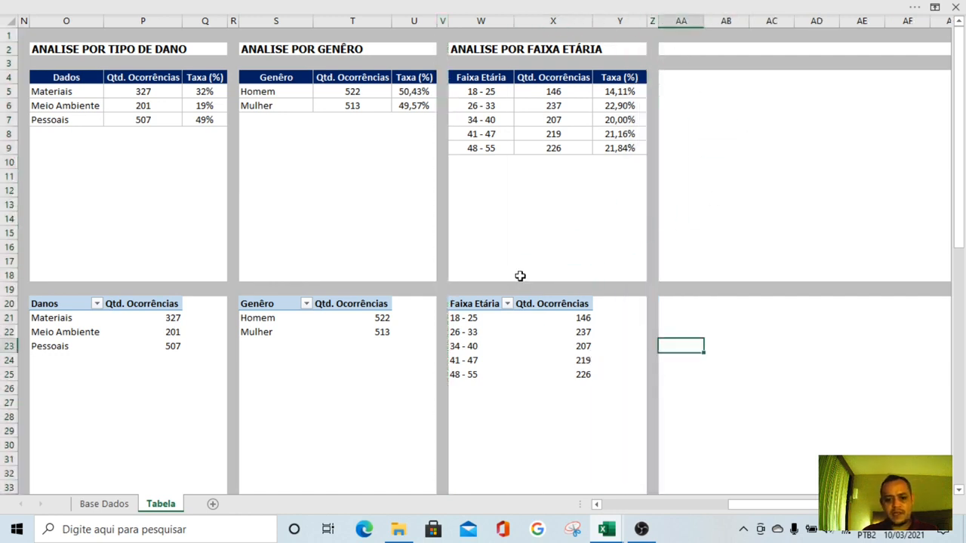
pyautogui.click(524, 261)
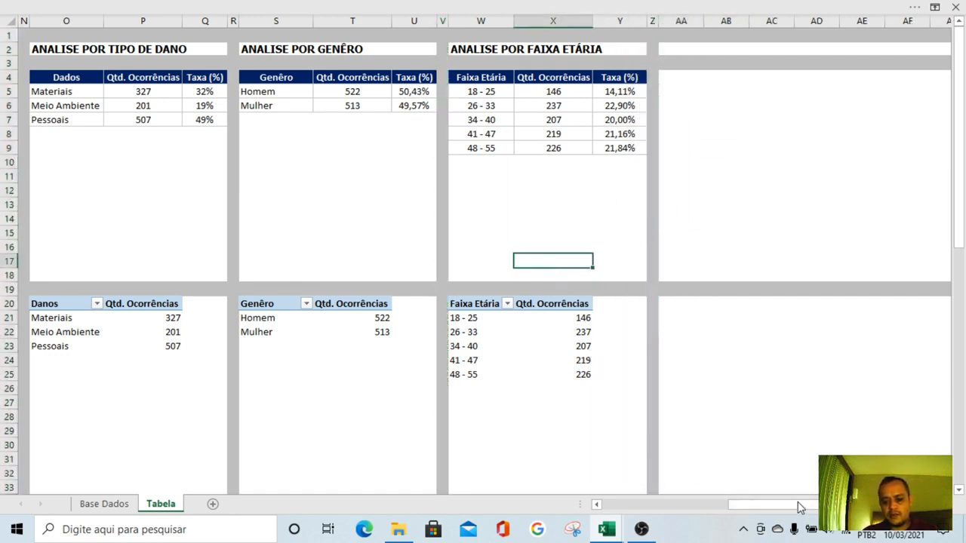
# Clear the grey bands beyond the last analysis by copying blank column AJ over columns AA:AI
pyautogui.moveTo(800, 507)
pyautogui.mouseDown()
pyautogui.moveTo(671, 529)
pyautogui.moveTo(700, 504)
pyautogui.moveTo(808, 504)
pyautogui.mouseUp()
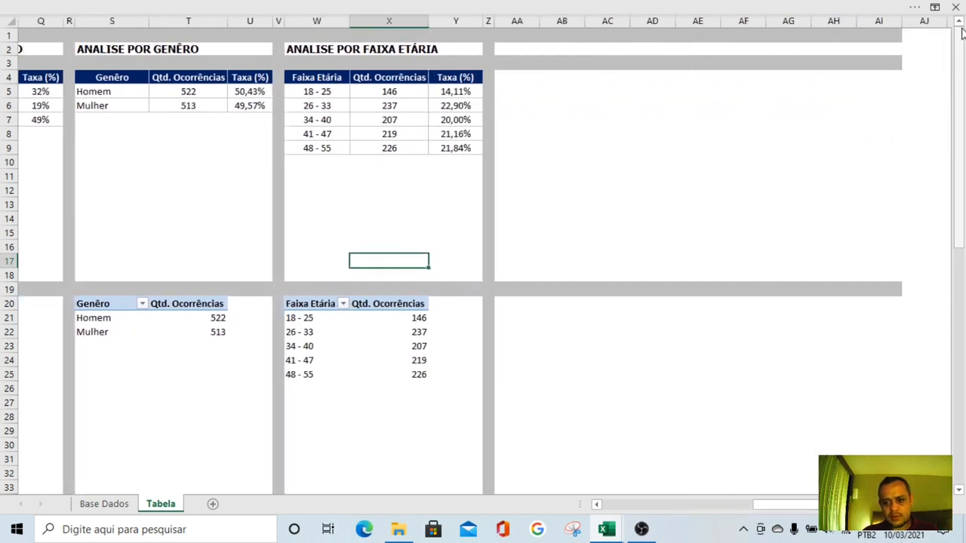
pyautogui.click(932, 22)
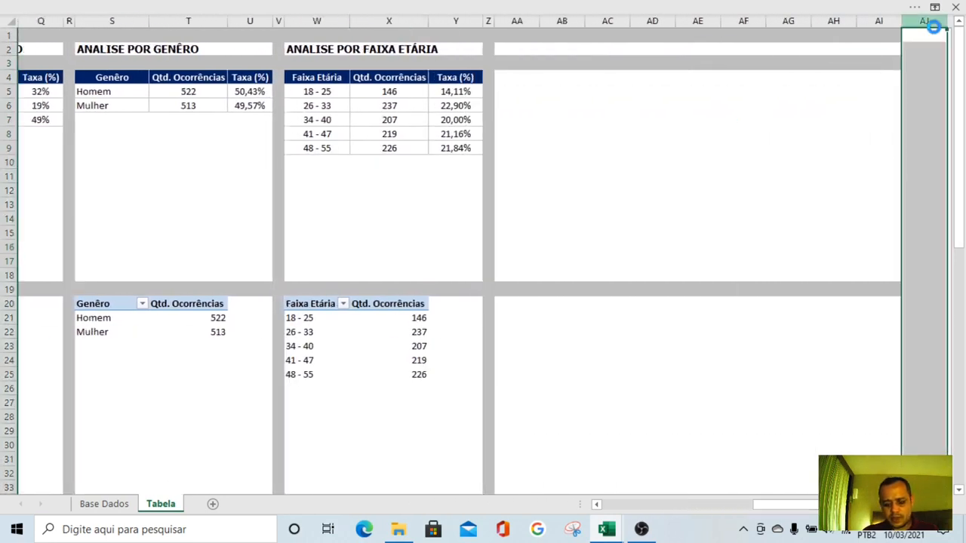
pyautogui.hotkey('ctrl', 'c')
pyautogui.moveTo(879, 23); pyautogui.dragTo(523, 20)
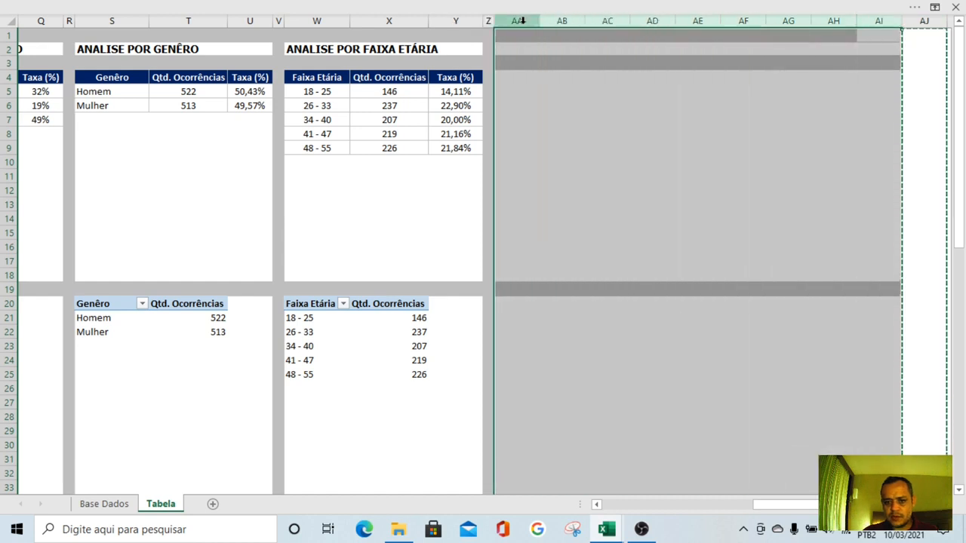
pyautogui.press('Return')
pyautogui.click(596, 134)
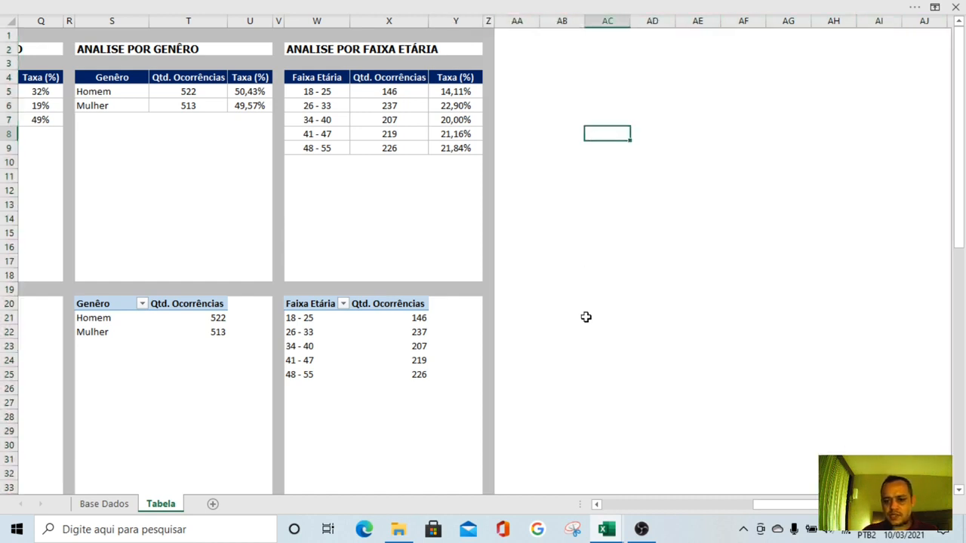
pyautogui.moveTo(795, 511); pyautogui.dragTo(639, 513)
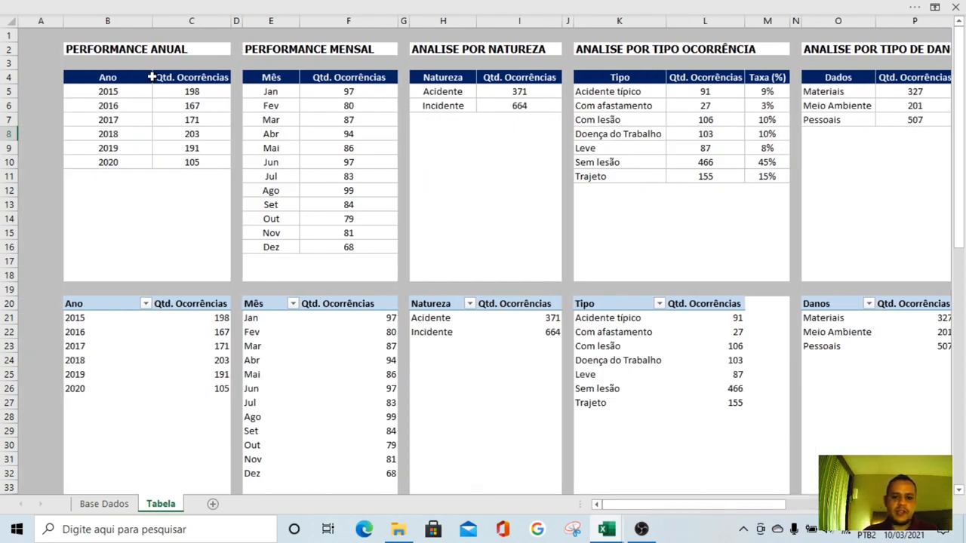
pyautogui.click(102, 506)
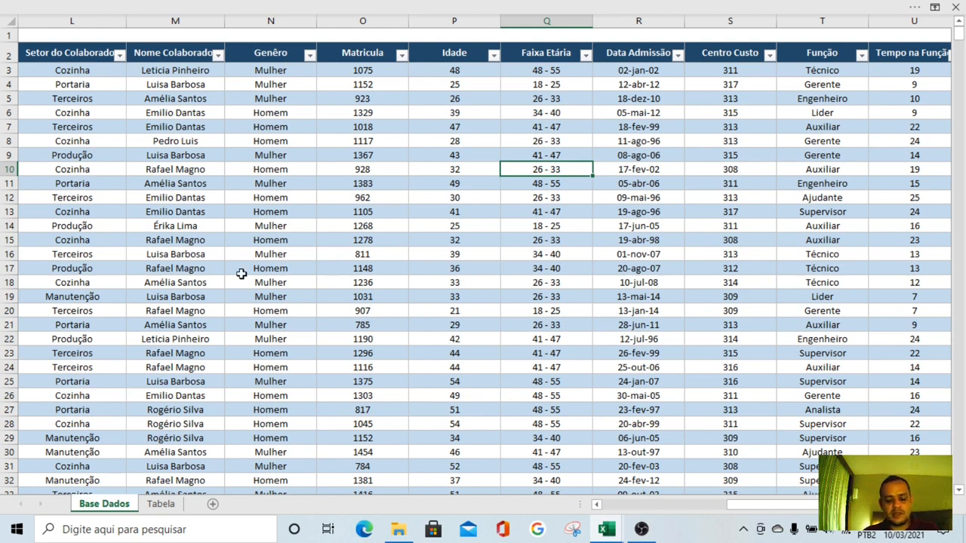
pyautogui.click(160, 504)
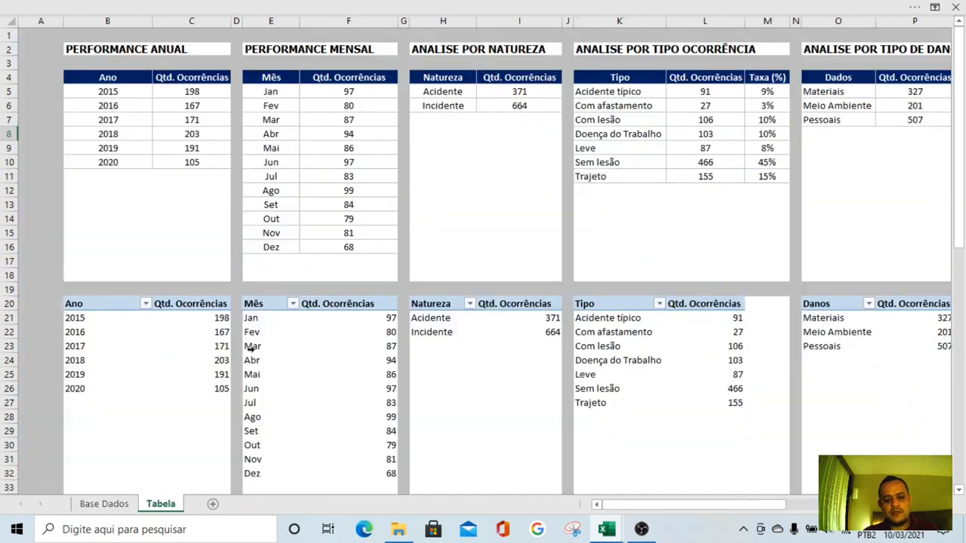
pyautogui.moveTo(636, 507); pyautogui.dragTo(513, 507)
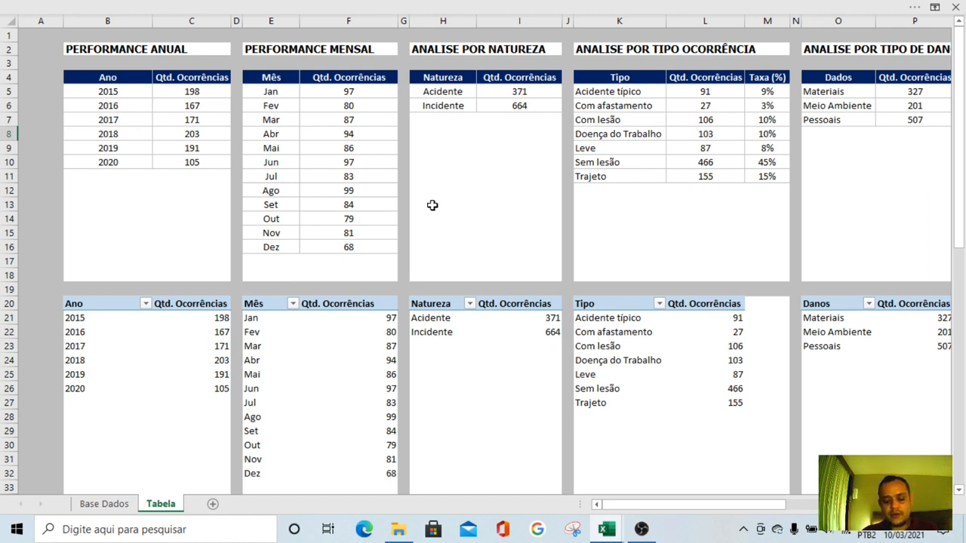
# Add a new worksheet after Tabela and name it "Dashboard"
pyautogui.click(212, 505)
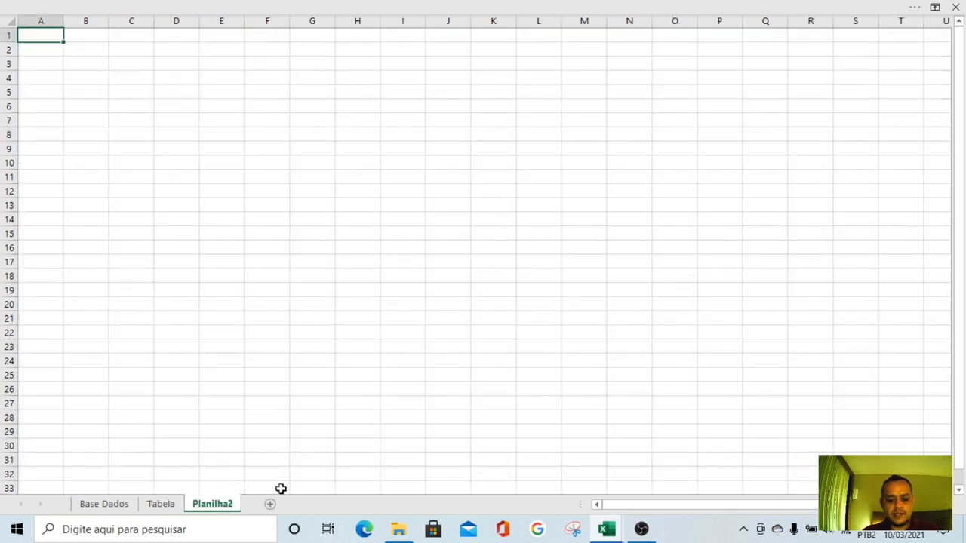
pyautogui.doubleClick(210, 507)
pyautogui.write('DAs')
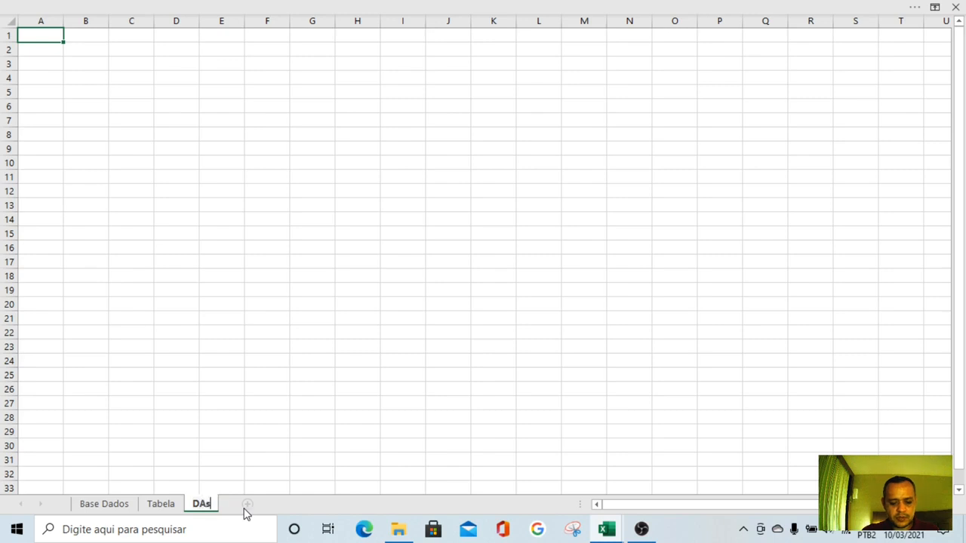
pyautogui.press('BackSpace')
pyautogui.press('BackSpace')
pyautogui.write('ashb')
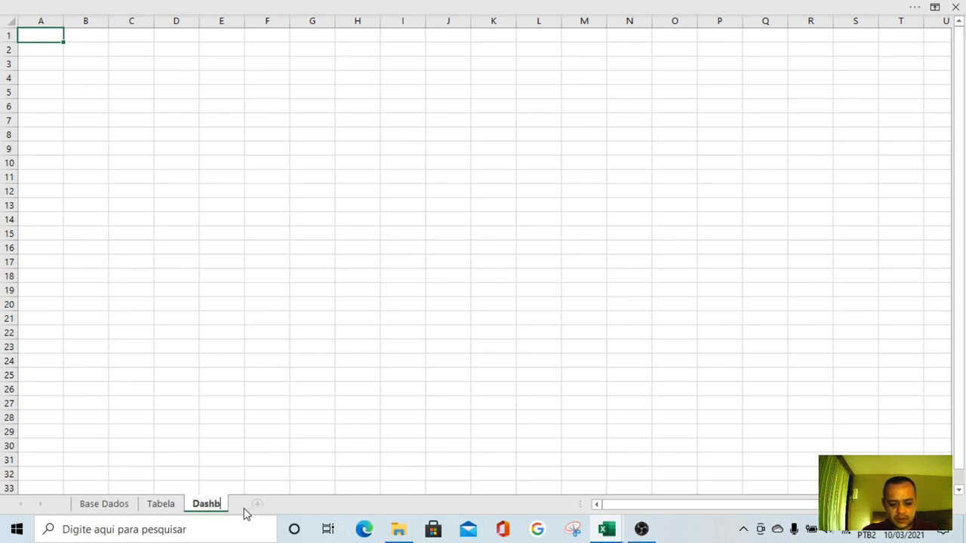
pyautogui.write('oard')
pyautogui.press('Return')
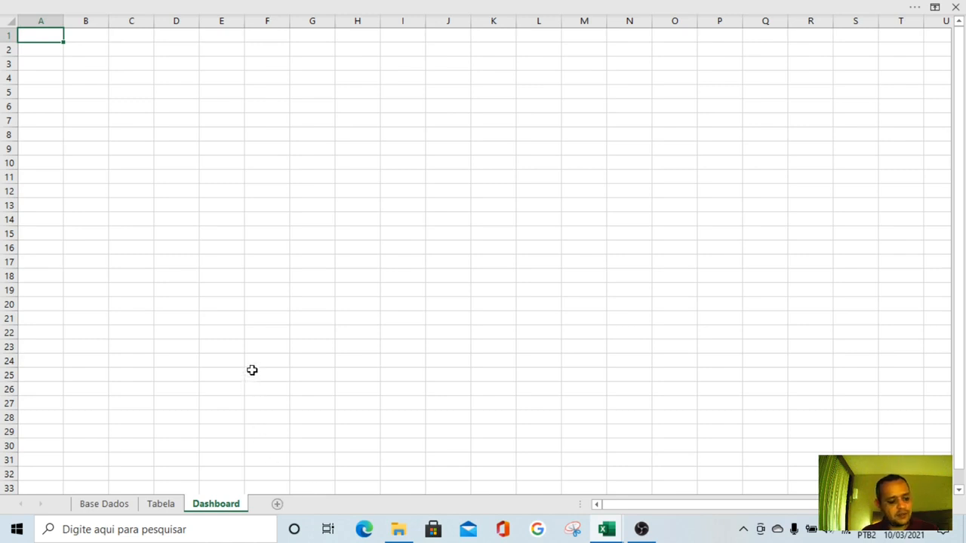
# Turn off the gridlines on the Dashboard sheet
pyautogui.click(249, 279)
pyautogui.click(222, 205)
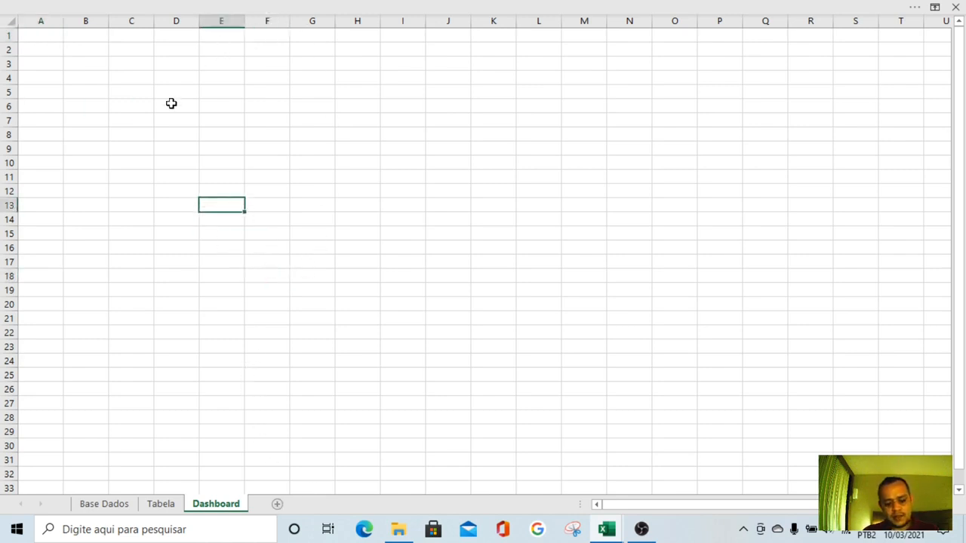
pyautogui.click(296, 8)
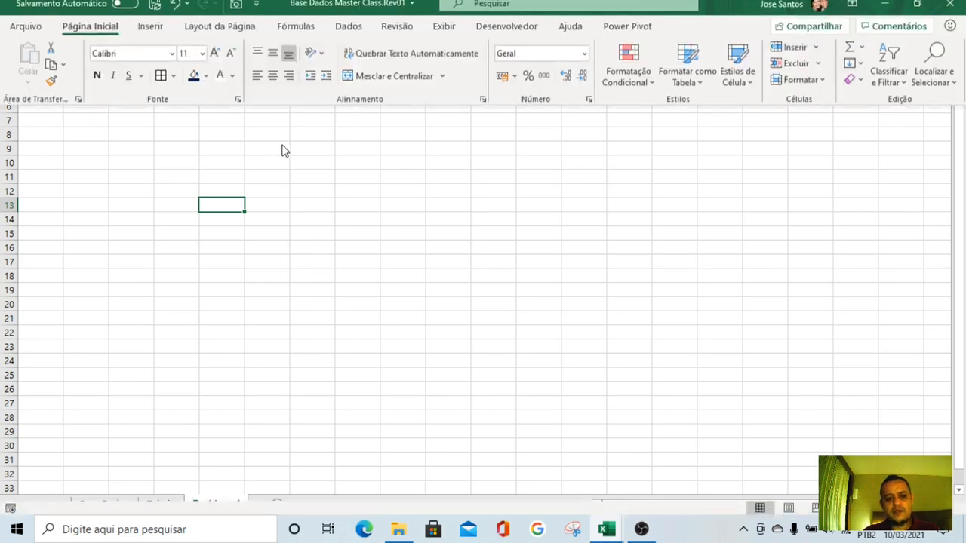
pyautogui.click(444, 36)
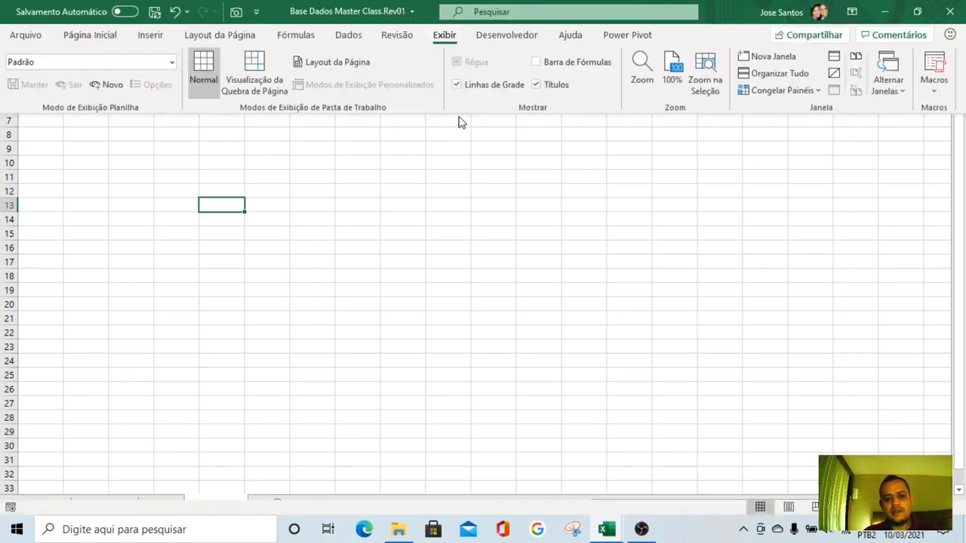
pyautogui.click(474, 89)
pyautogui.click(442, 274)
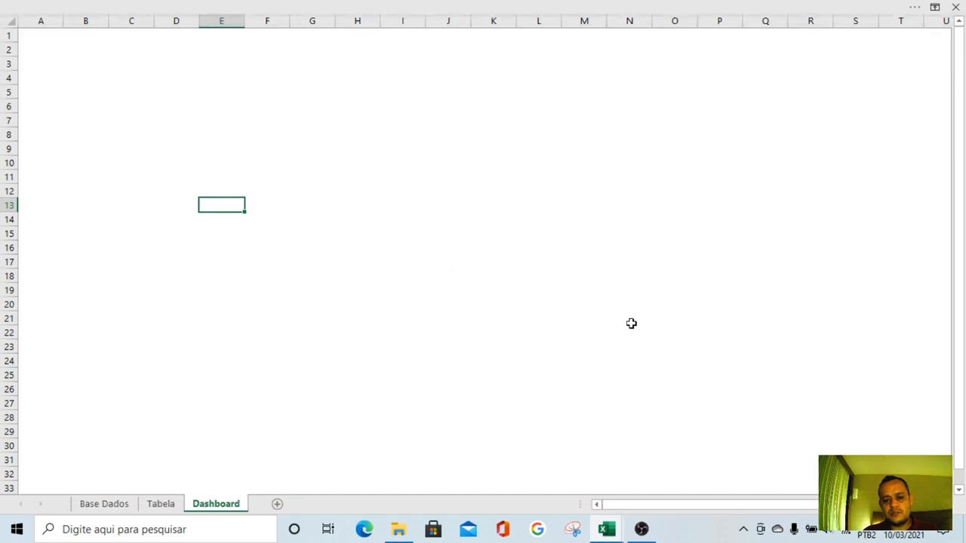
pyautogui.click(498, 330)
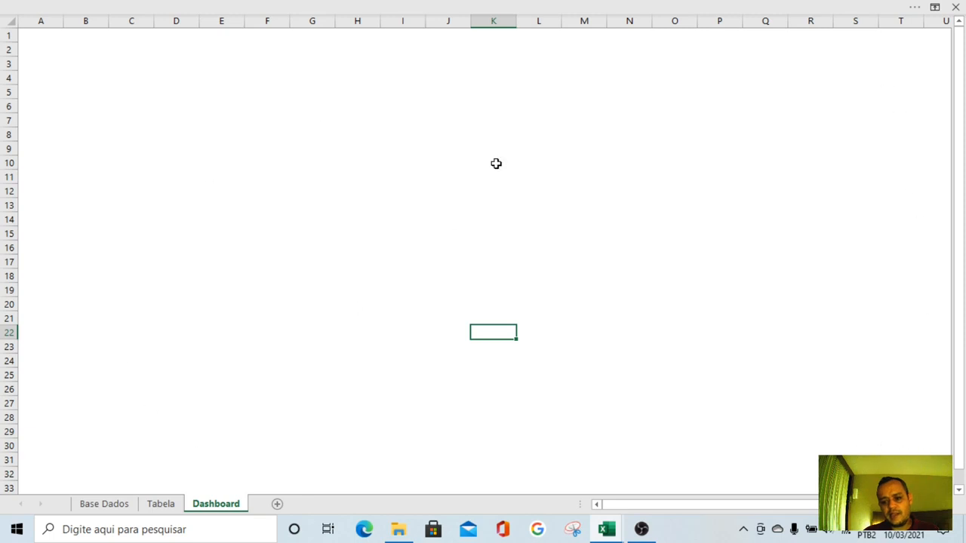
pyautogui.click(546, 8)
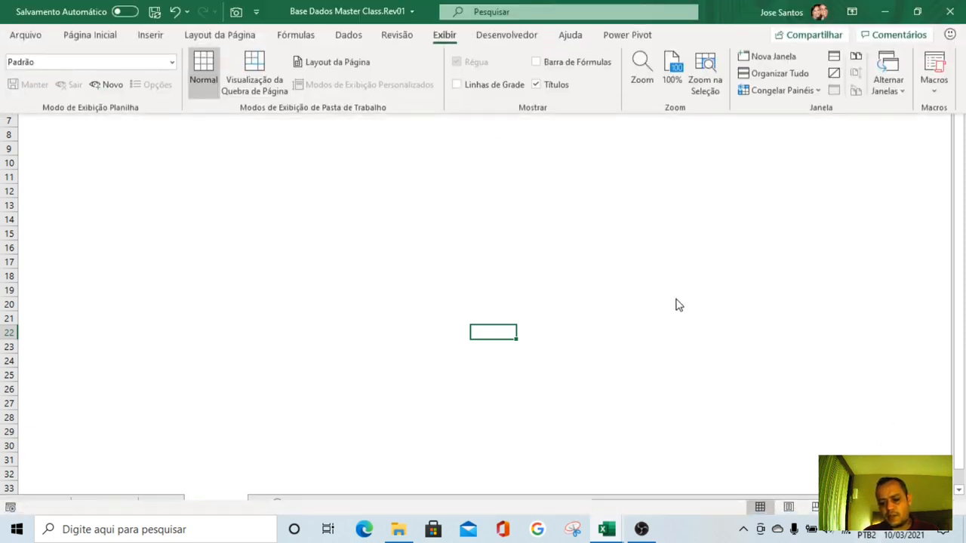
pyautogui.click(646, 239)
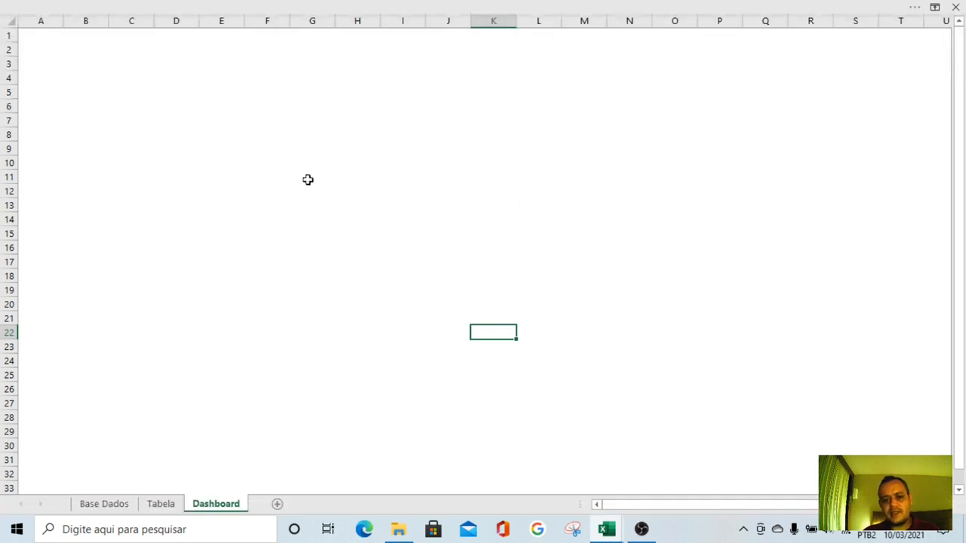
# Insert a large rectangle shape spanning about columns C to T and rows 4 to 32, and remove its outline
pyautogui.click(270, 5)
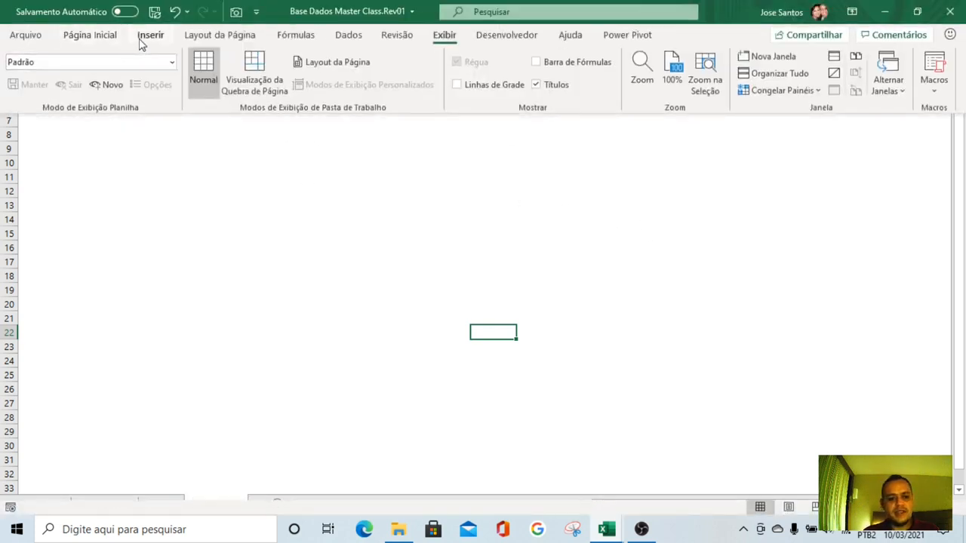
pyautogui.click(151, 36)
pyautogui.click(176, 90)
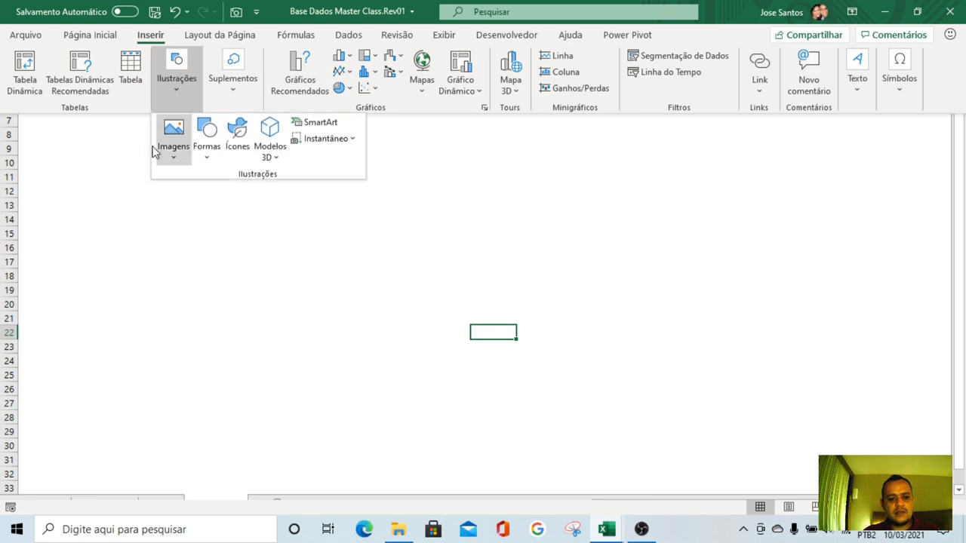
pyautogui.click(209, 155)
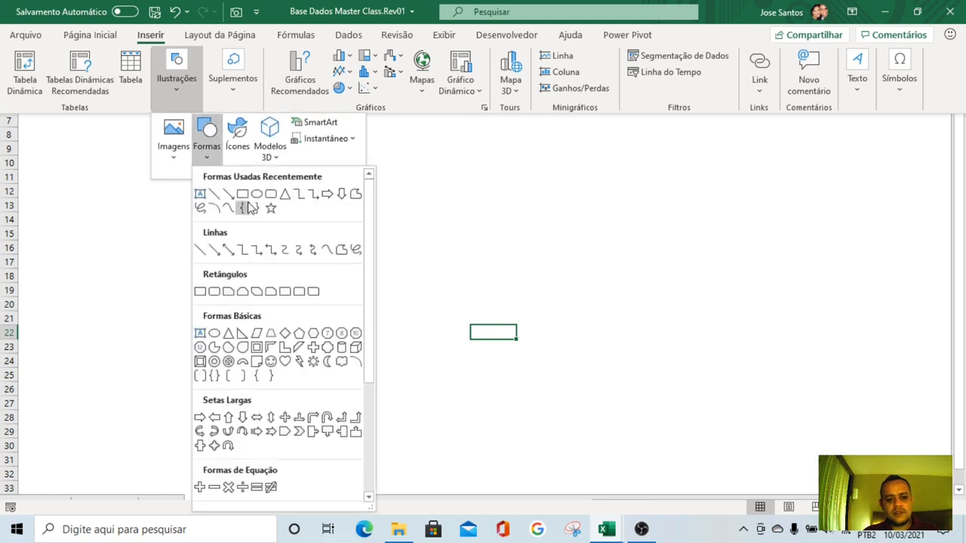
pyautogui.click(243, 196)
pyautogui.moveTo(925, 471); pyautogui.dragTo(119, 81)
pyautogui.rightClick(367, 187)
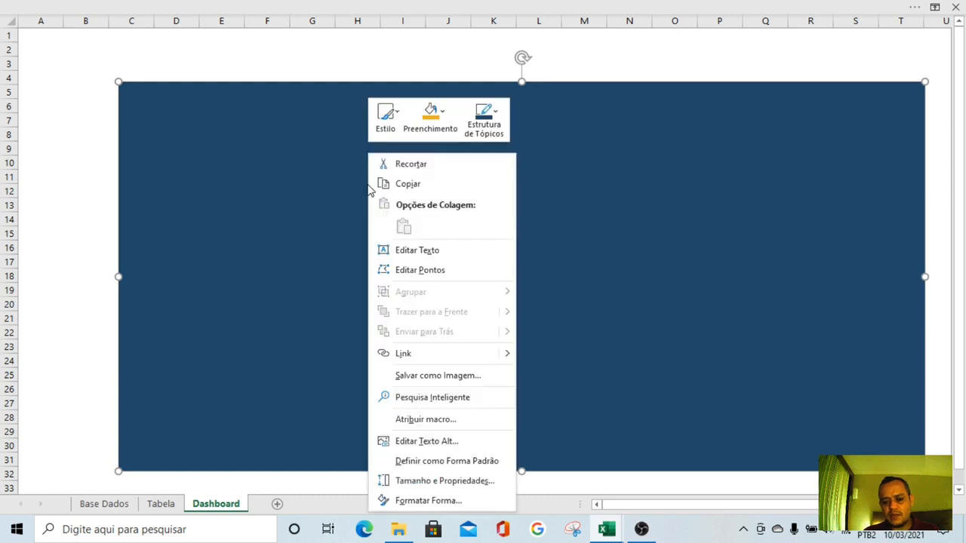
pyautogui.click(480, 132)
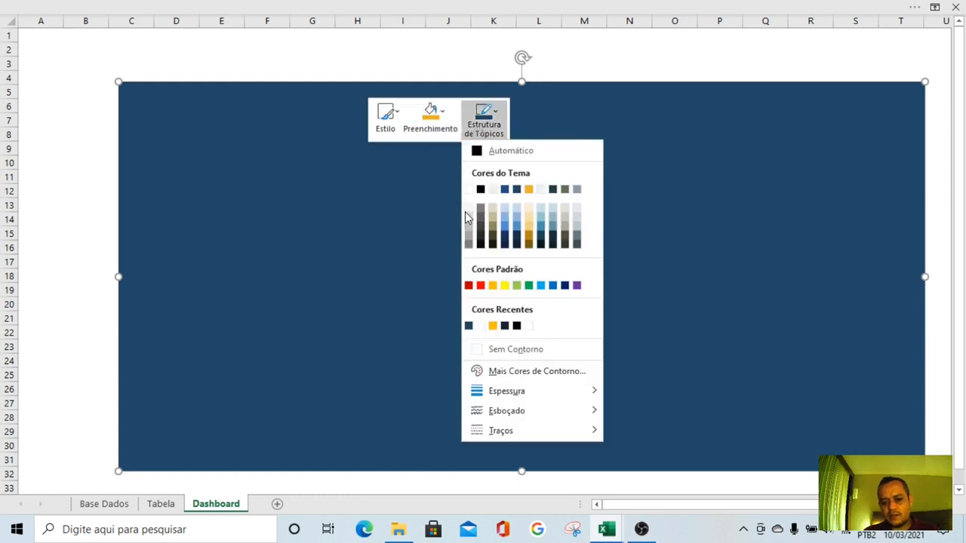
pyautogui.click(513, 348)
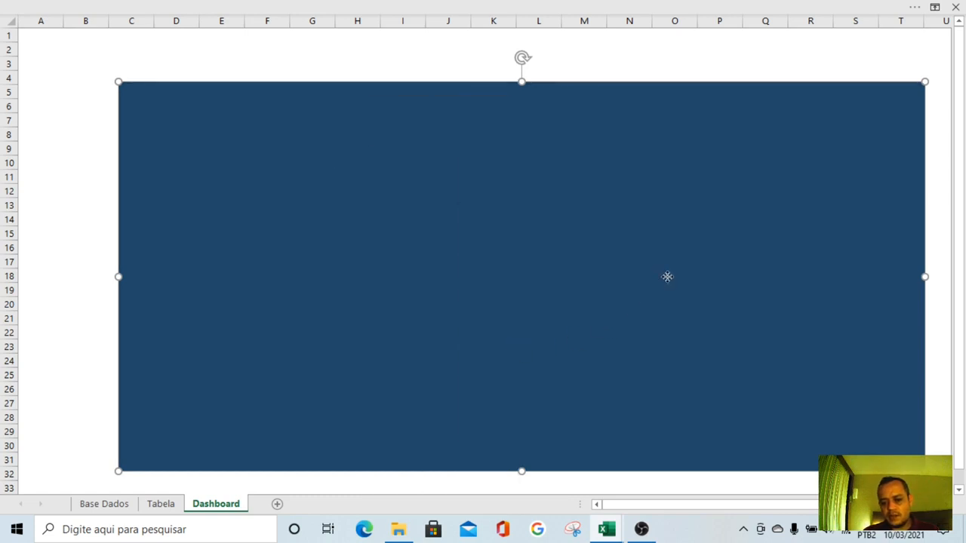
# Move and enlarge the rectangle so it covers the sheet from cell A1 to about column U and row 33
pyautogui.moveTo(667, 276); pyautogui.dragTo(682, 293)
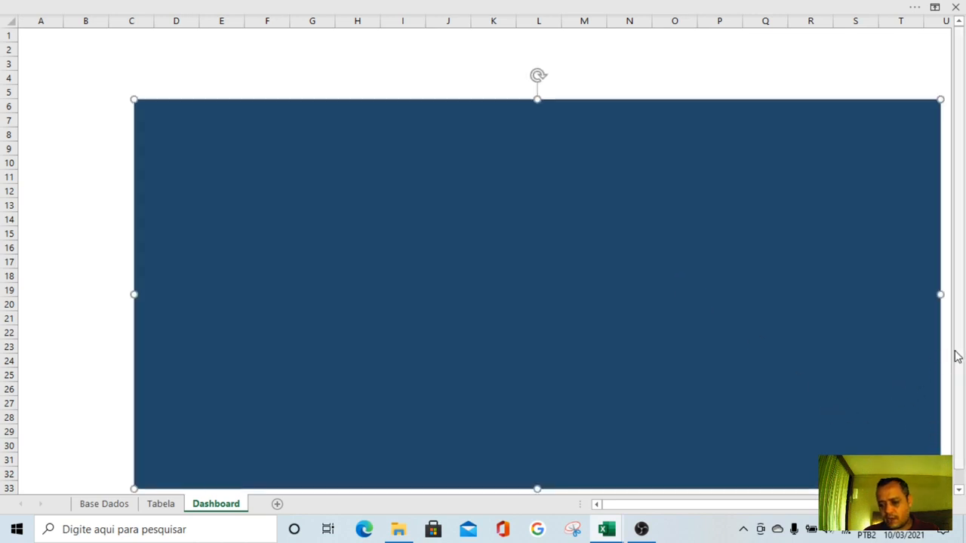
pyautogui.moveTo(865, 440); pyautogui.dragTo(869, 448)
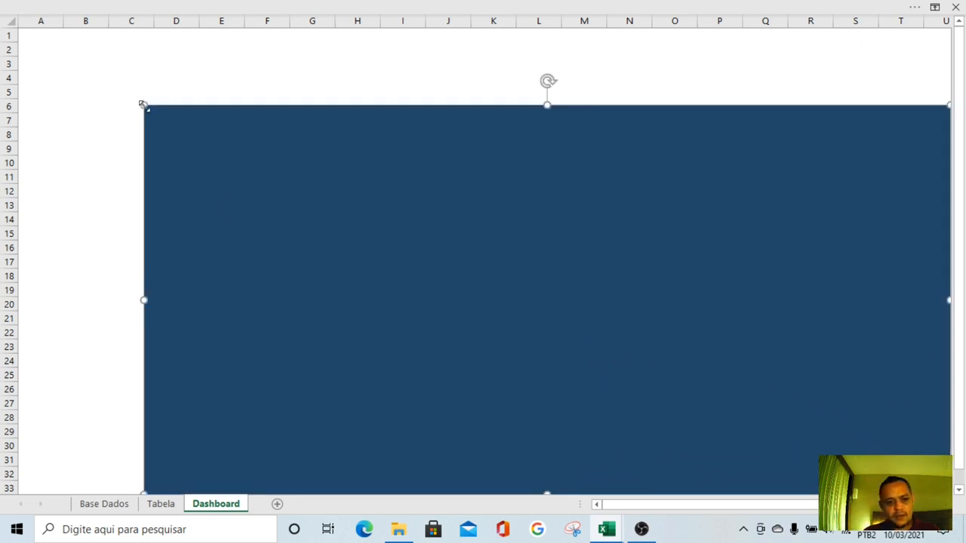
pyautogui.moveTo(143, 106); pyautogui.dragTo(13, 26)
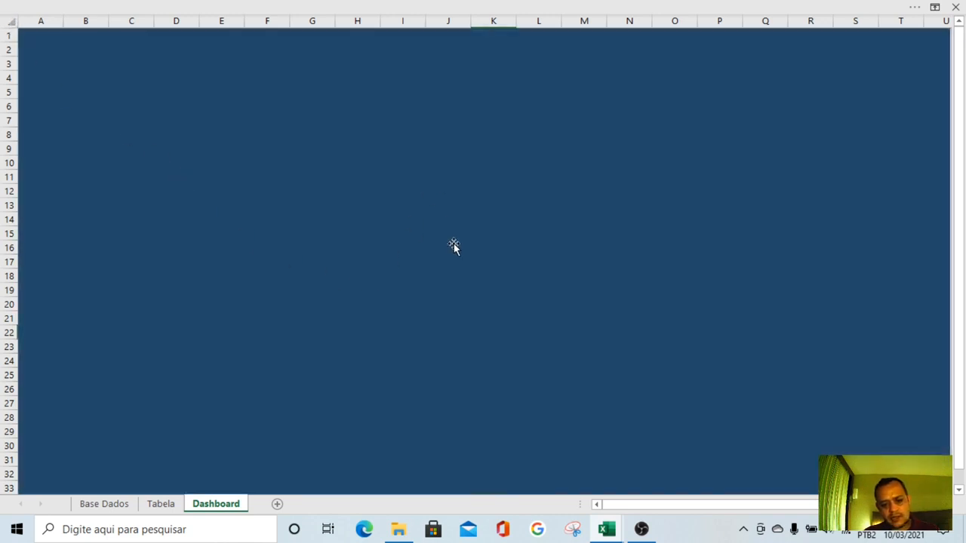
pyautogui.keyDown('ctrl'); pyautogui.scroll(-4, 457, 248); pyautogui.keyUp('ctrl')
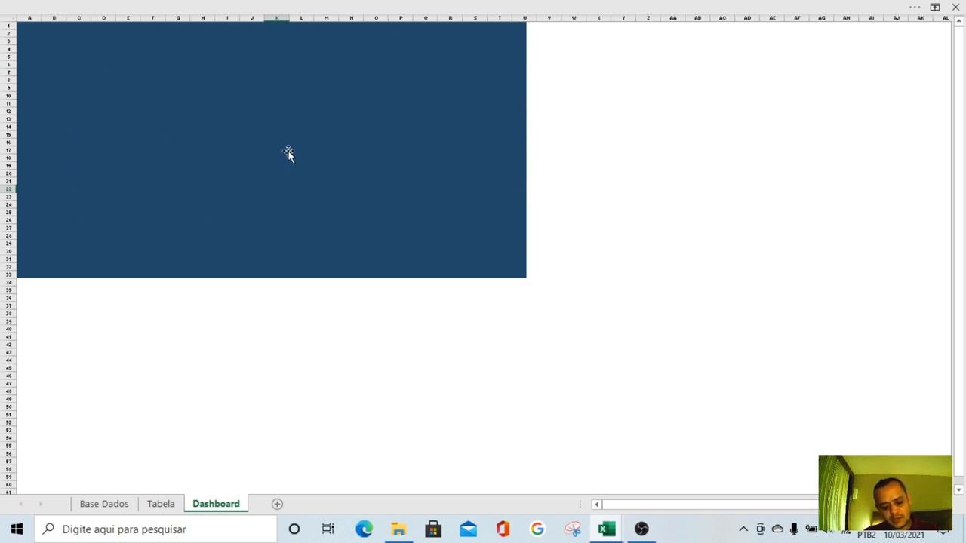
pyautogui.keyDown('ctrl'); pyautogui.scroll(4, 291, 144); pyautogui.keyUp('ctrl')
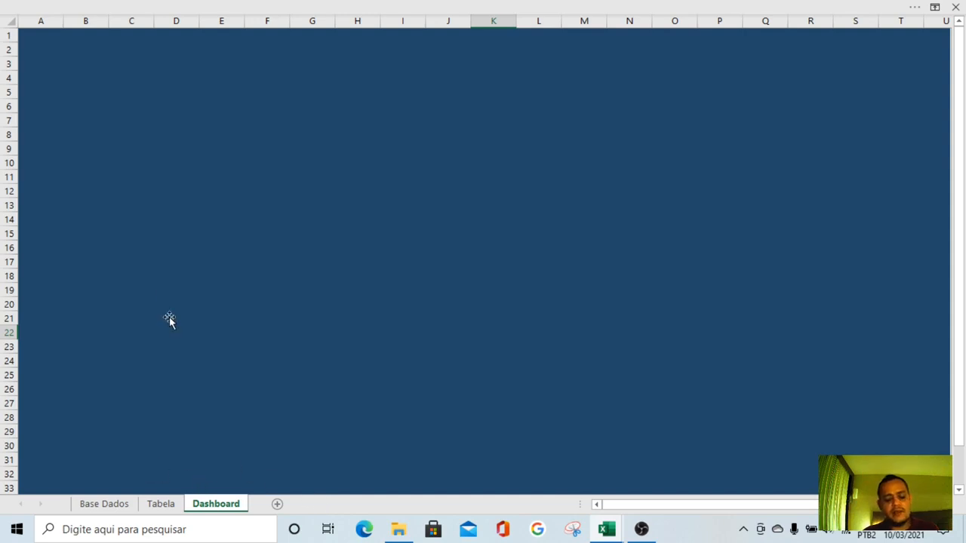
pyautogui.click(162, 504)
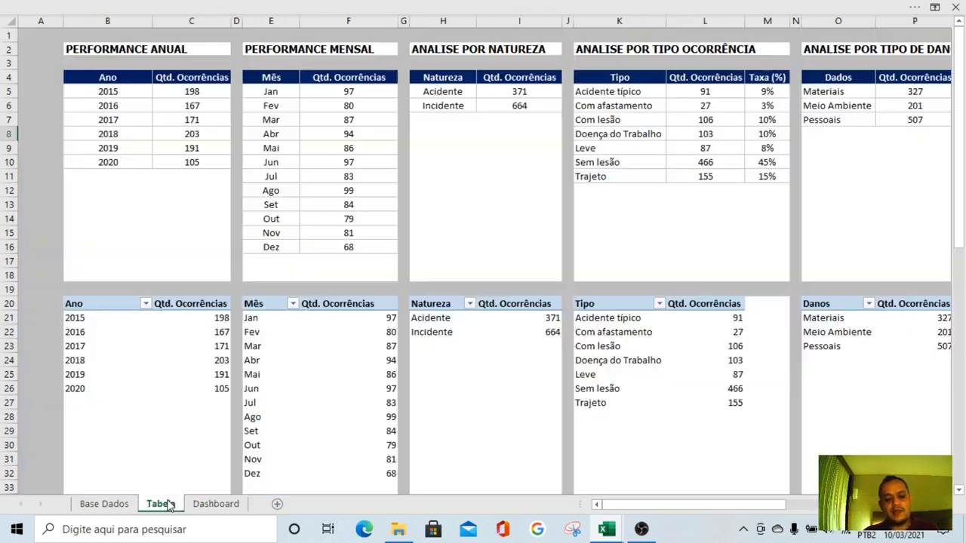
pyautogui.click(102, 504)
pyautogui.click(161, 504)
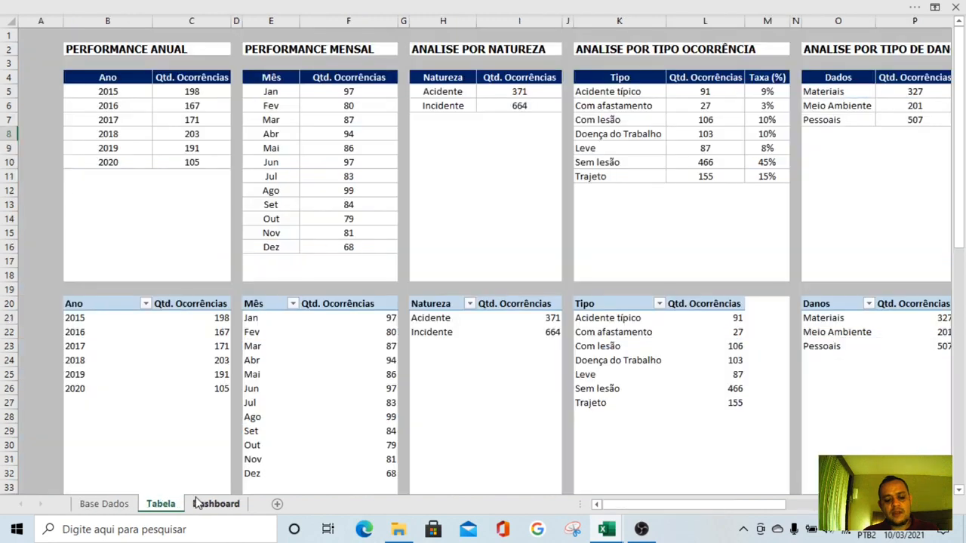
pyautogui.click(211, 504)
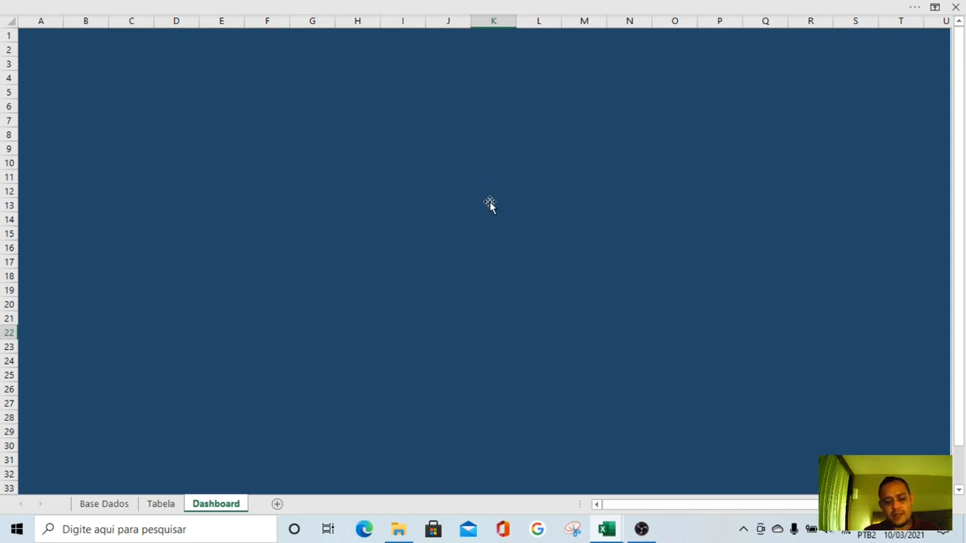
# Narrow the blue rectangle into a vertical sidebar band spanning column A to about the middle of column C
pyautogui.click(465, 212)
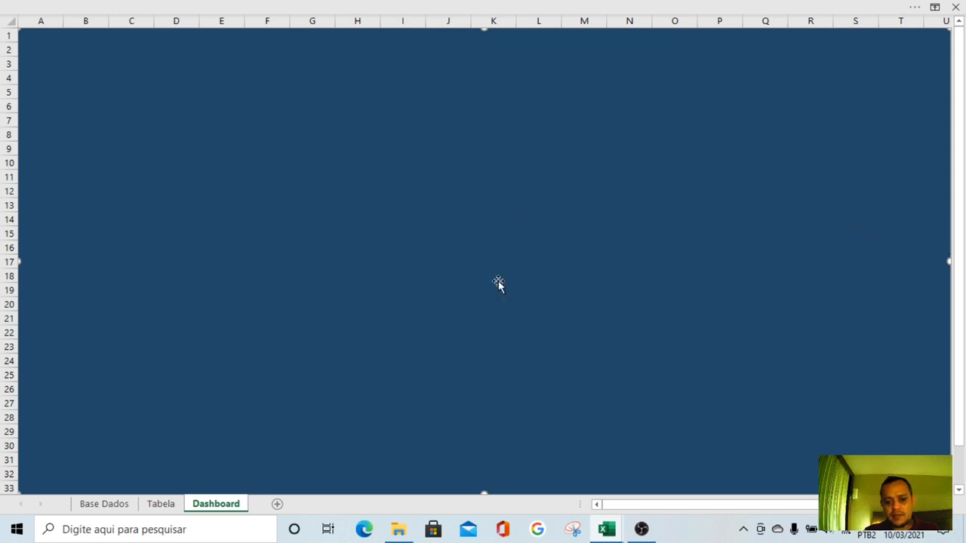
pyautogui.moveTo(946, 261); pyautogui.dragTo(90, 255)
pyautogui.click(161, 258)
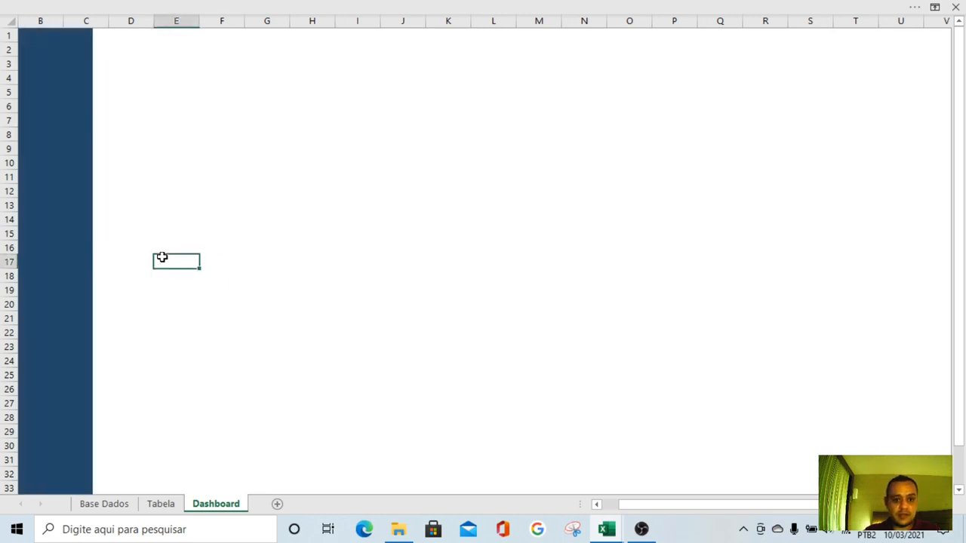
# Duplicate the vertical band over about columns T to V, shorten the copy to rows 1 to 27, and align it with the sheet's top
pyautogui.click(80, 205)
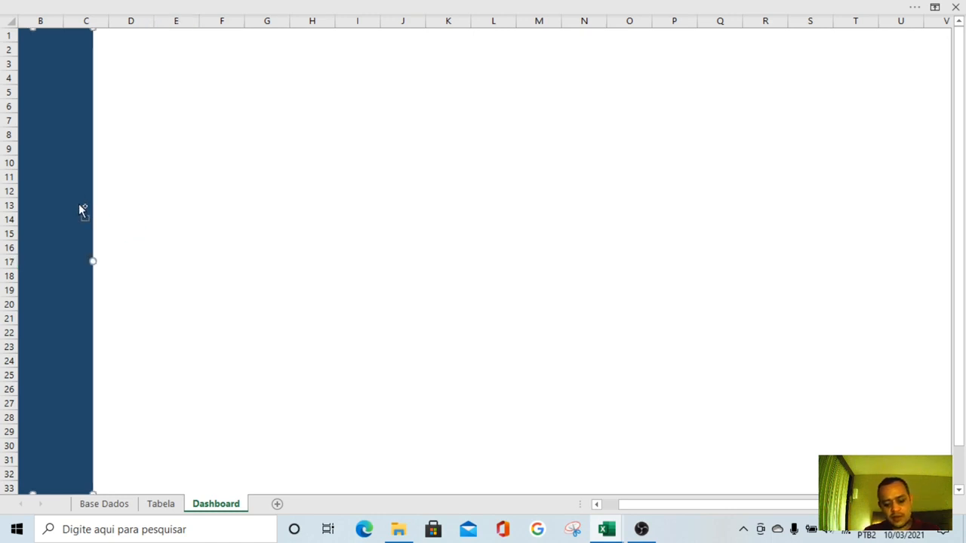
pyautogui.moveTo(81, 210); pyautogui.dragTo(857, 206)
pyautogui.moveTo(831, 36); pyautogui.dragTo(832, 124)
pyautogui.moveTo(855, 269); pyautogui.dragTo(910, 169)
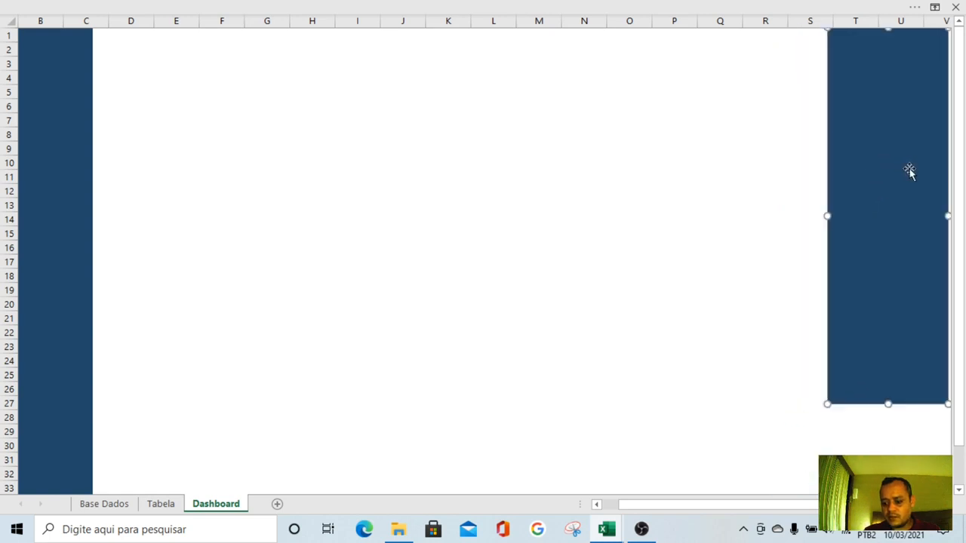
pyautogui.press('Right')
pyautogui.press('Right')
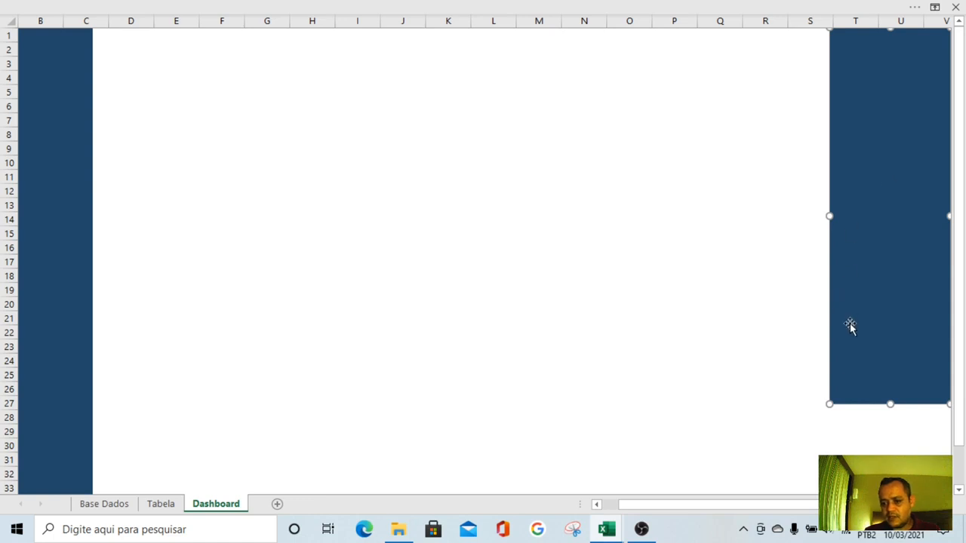
# Stretch the copied rectangle back to column C and reduce its height to about rows 1 to 4 as a header band
pyautogui.moveTo(831, 217); pyautogui.dragTo(69, 198)
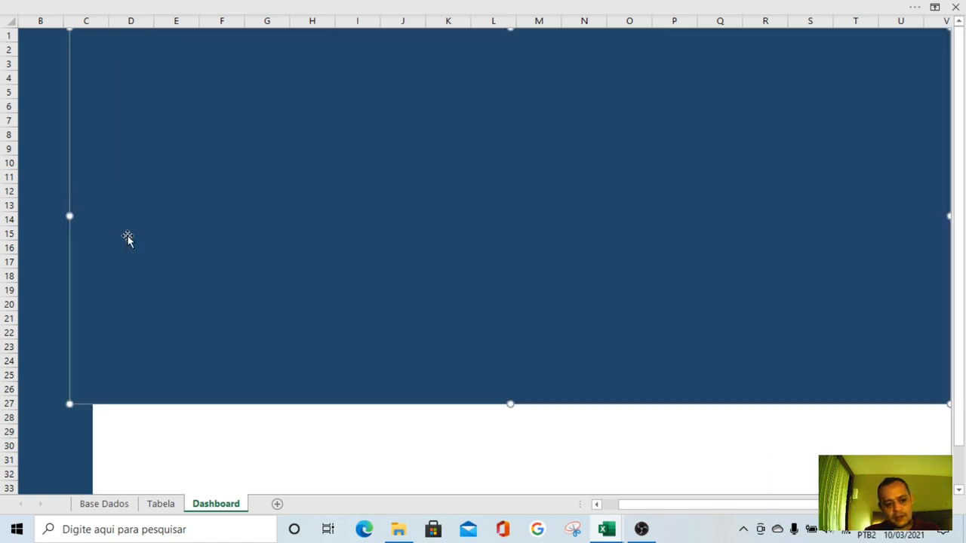
pyautogui.moveTo(512, 403); pyautogui.dragTo(452, 92)
pyautogui.click(444, 174)
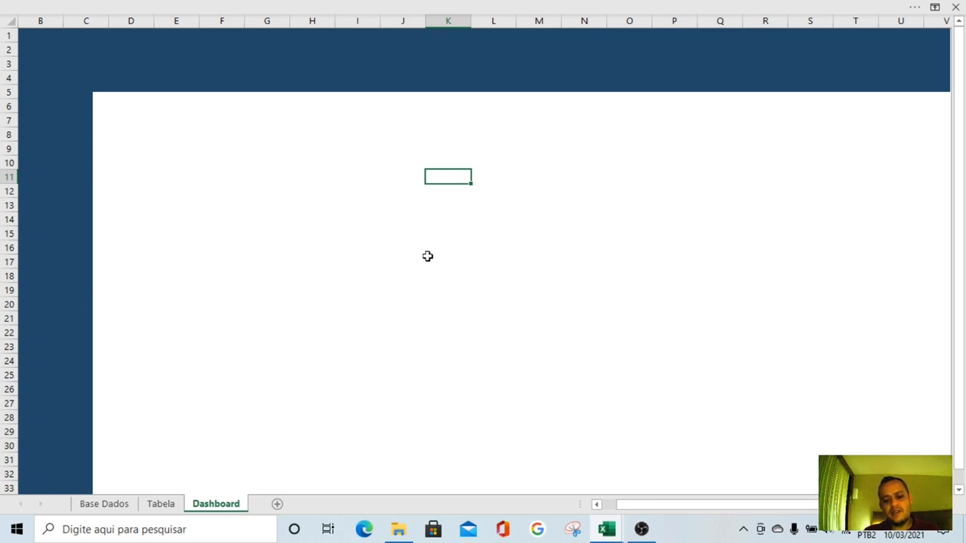
pyautogui.moveTo(120, 111); pyautogui.dragTo(884, 438)
pyautogui.click(830, 403)
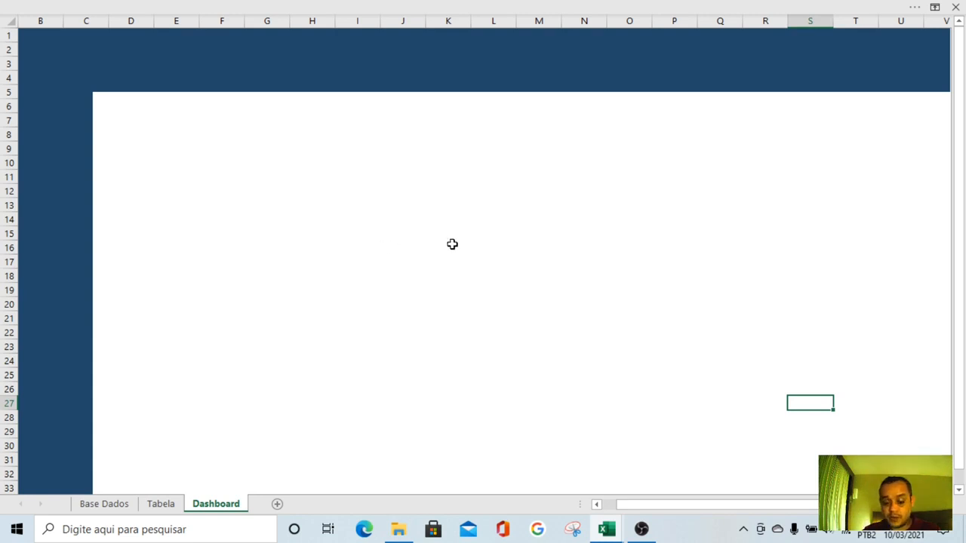
pyautogui.click(385, 252)
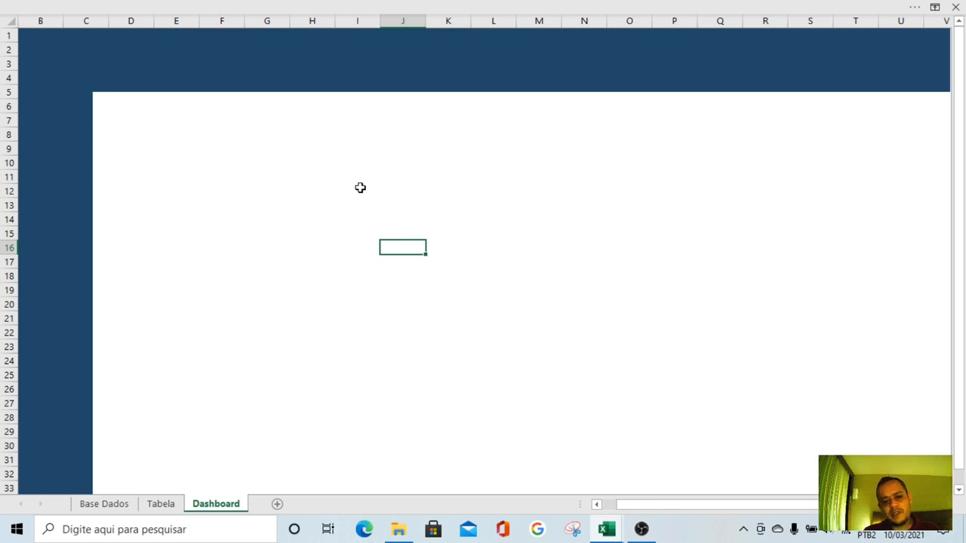
pyautogui.click(249, 172)
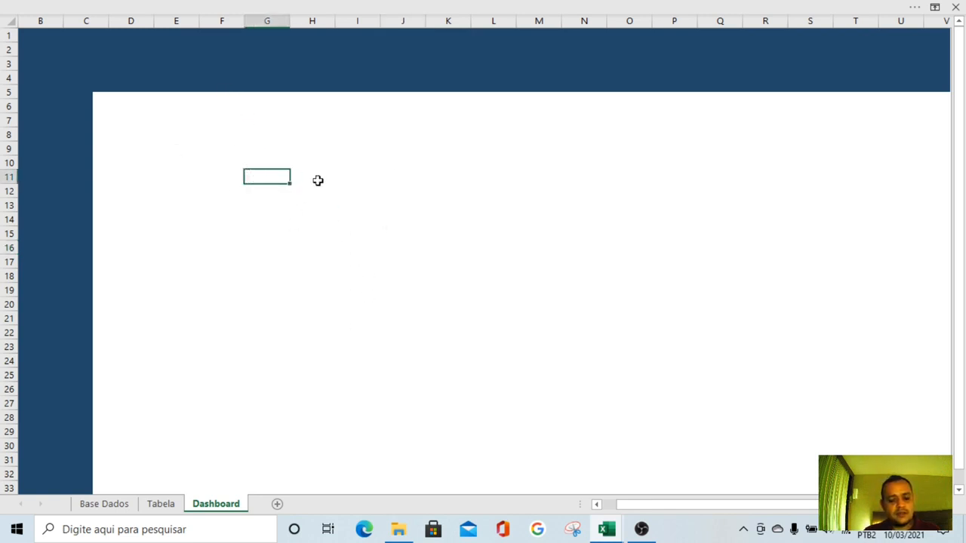
# Insert the picture "Pa" from the device's Imagens folder into the Dashboard sheet
pyautogui.click(201, 5)
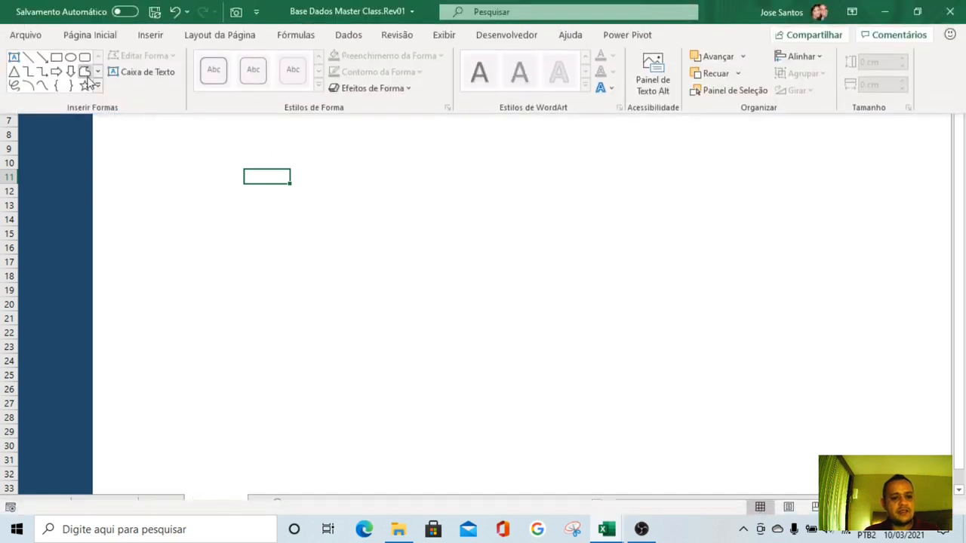
pyautogui.click(149, 39)
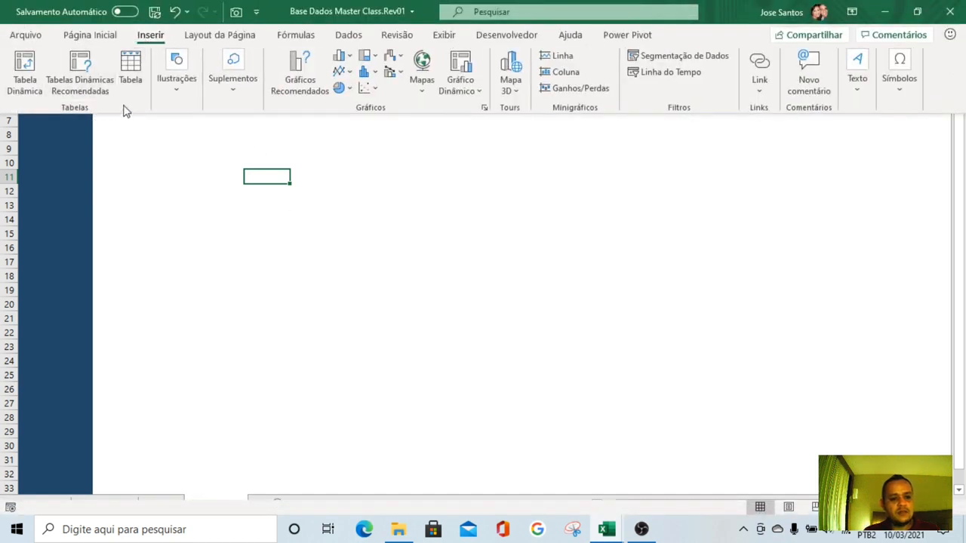
pyautogui.click(186, 89)
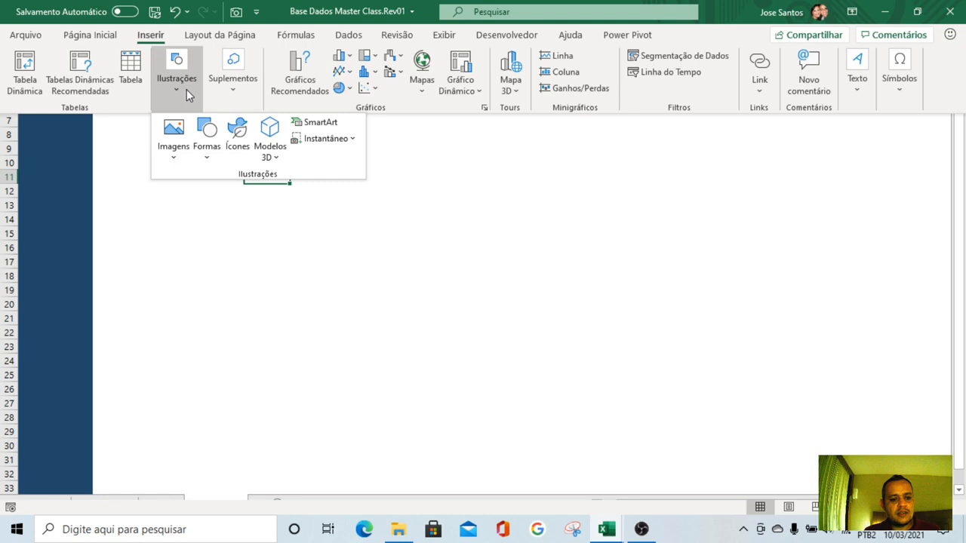
pyautogui.click(173, 162)
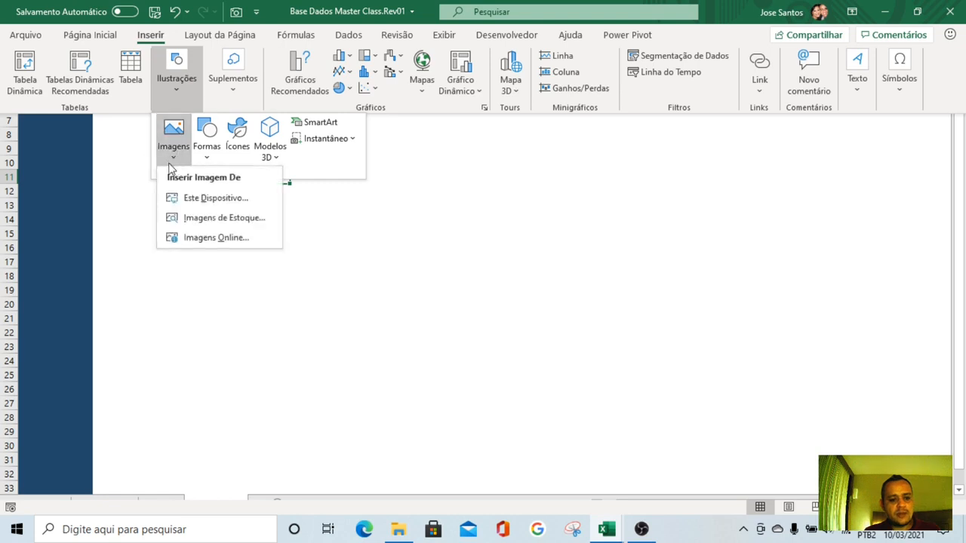
pyautogui.click(218, 204)
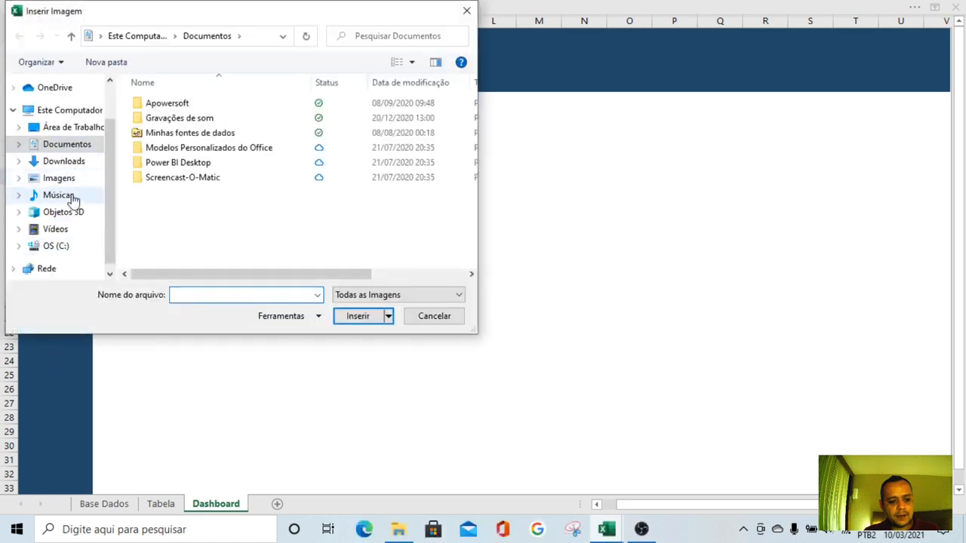
pyautogui.click(66, 180)
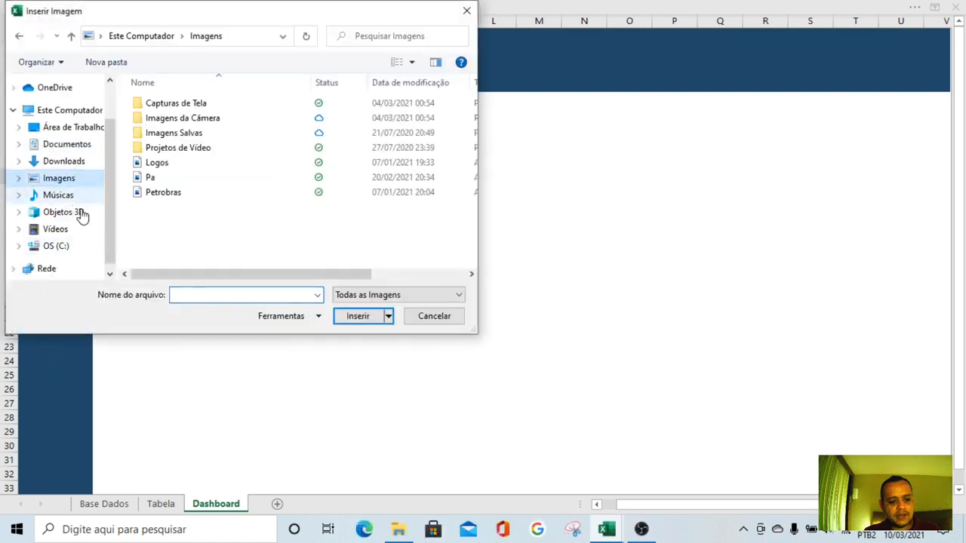
pyautogui.click(152, 181)
pyautogui.click(357, 317)
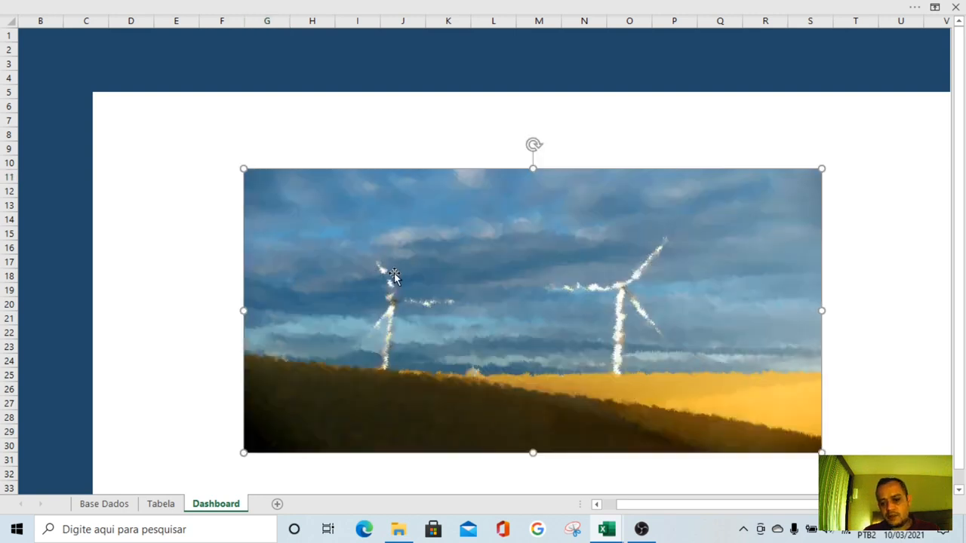
# Move and enlarge the wind turbine picture to fill the area from about C5 to row 33, and send it behind the blue bands
pyautogui.moveTo(518, 302); pyautogui.dragTo(643, 342)
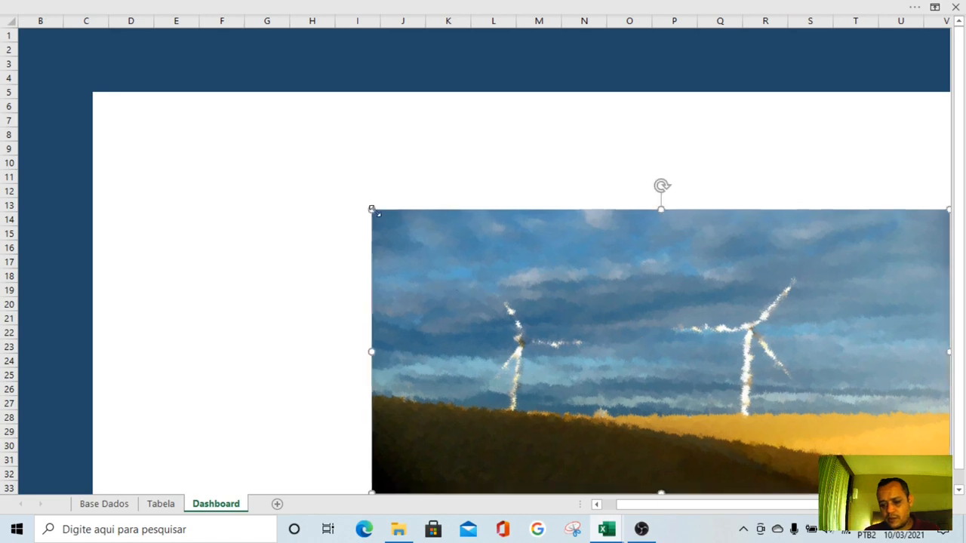
pyautogui.moveTo(371, 210); pyautogui.dragTo(128, 129)
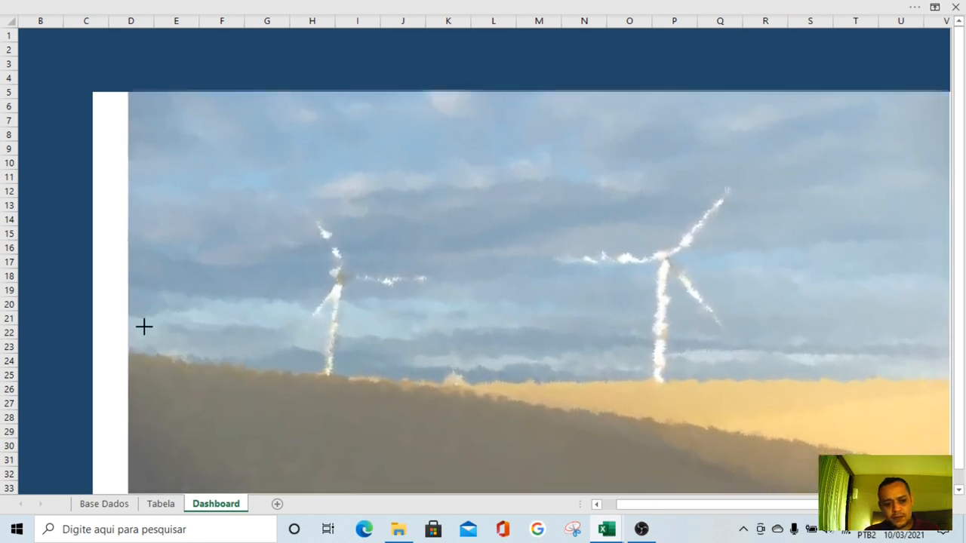
pyautogui.moveTo(116, 291); pyautogui.dragTo(86, 287)
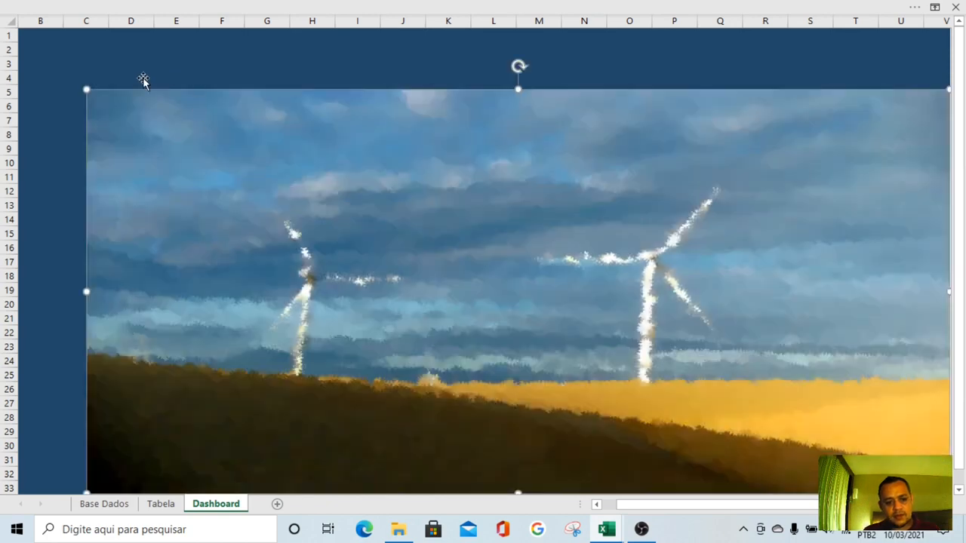
pyautogui.rightClick(340, 205)
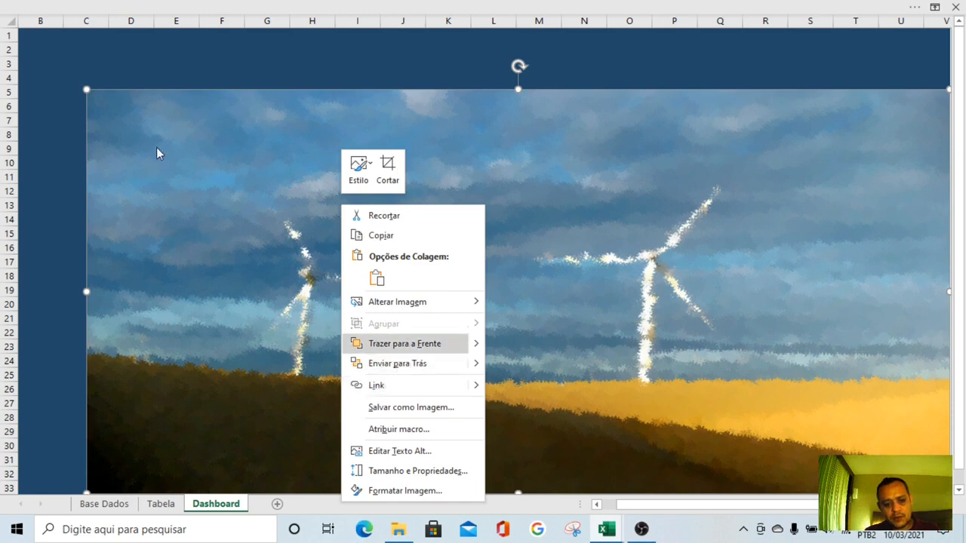
pyautogui.click(400, 363)
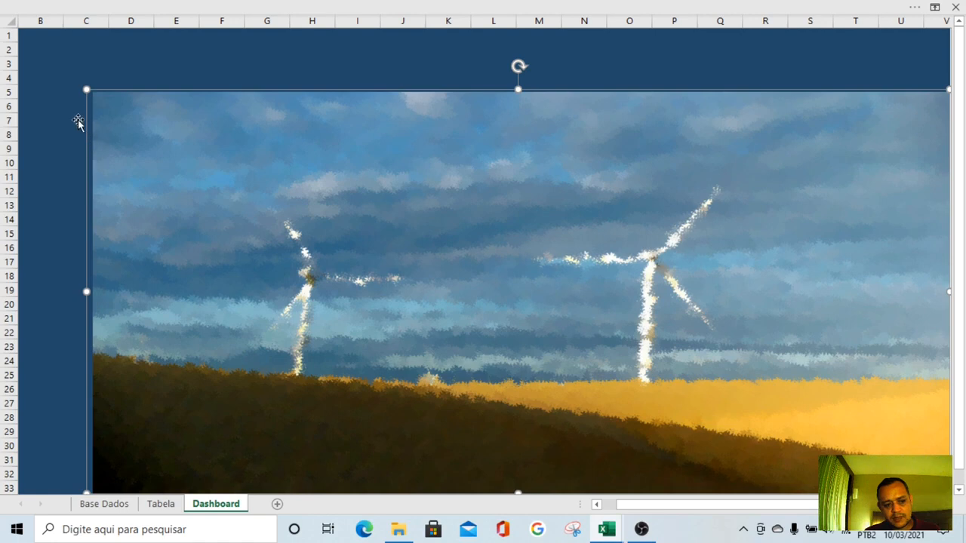
pyautogui.press('Escape')
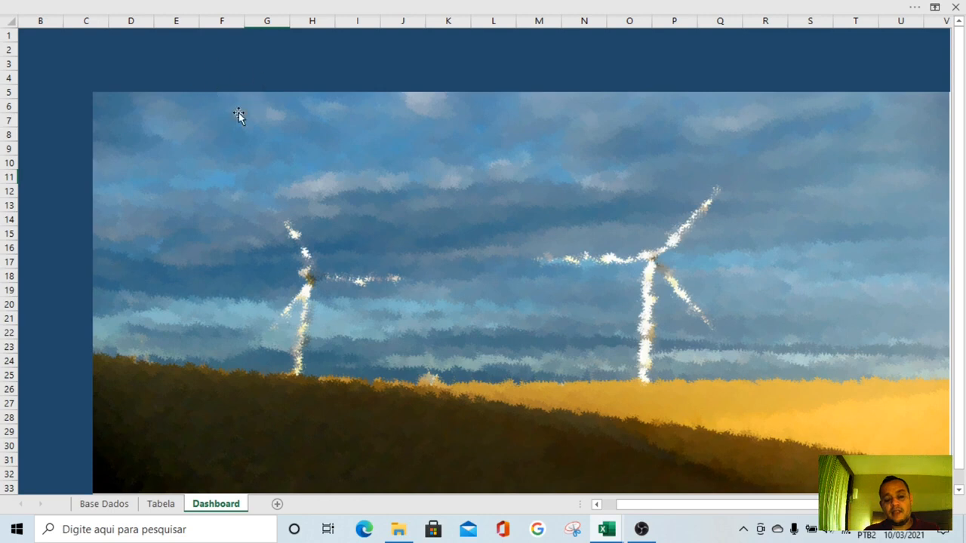
# Duplicate the header band over the picture, shorten the copy to about columns F to T, and fill it with white
pyautogui.click(238, 67)
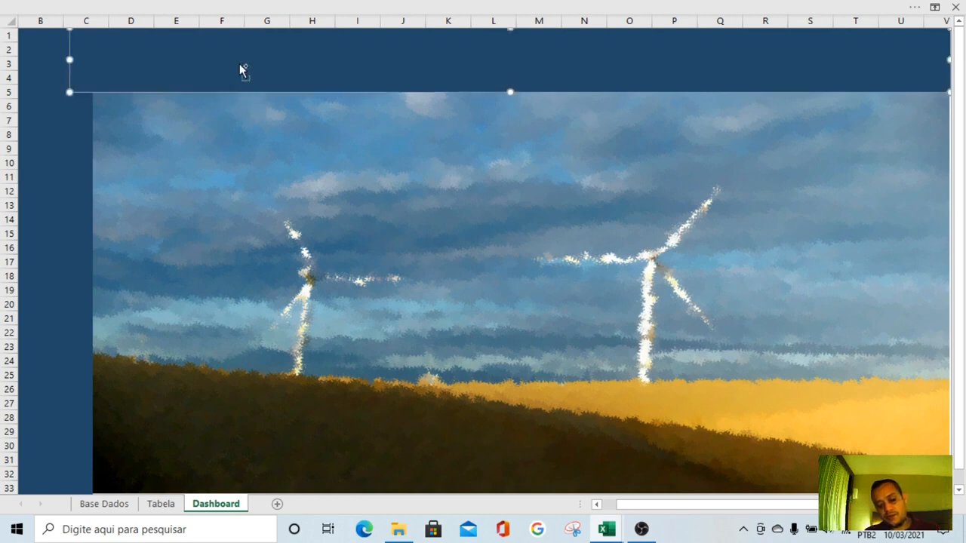
pyautogui.moveTo(239, 66); pyautogui.dragTo(249, 172)
pyautogui.moveTo(93, 180); pyautogui.dragTo(287, 181)
pyautogui.moveTo(569, 175); pyautogui.dragTo(468, 222)
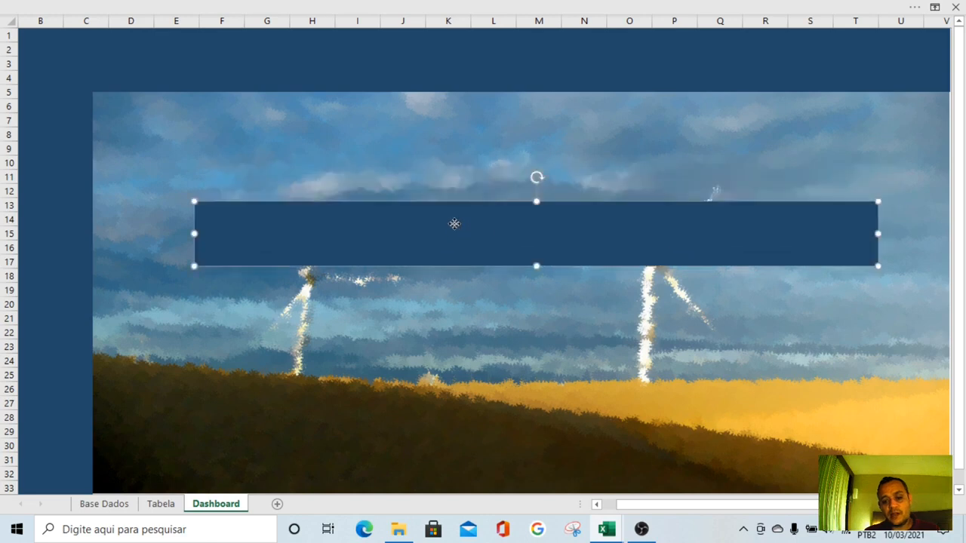
pyautogui.rightClick(456, 224)
pyautogui.click(514, 122)
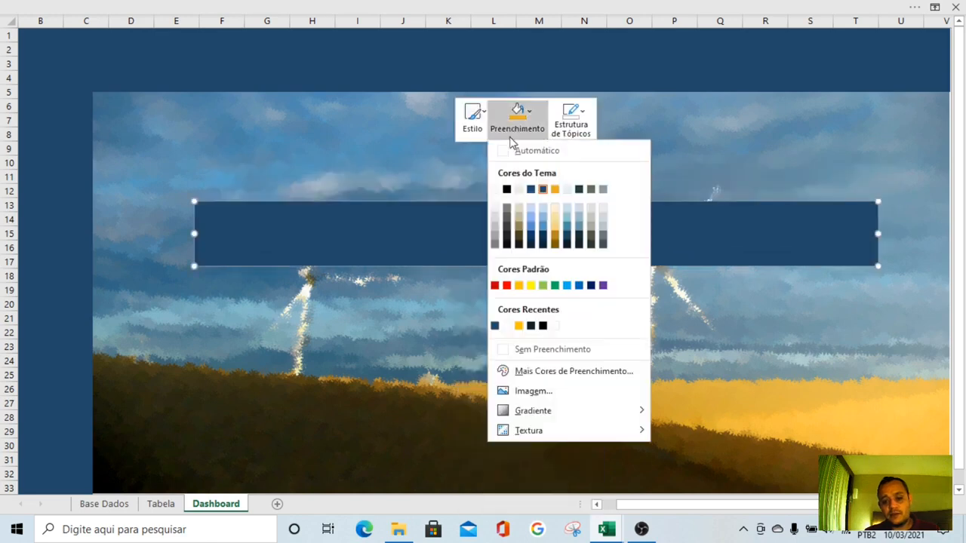
pyautogui.click(496, 189)
# Move the white rectangle to the picture's lower edge and enlarge it up to about cell C5 so it covers the whole picture
pyautogui.moveTo(583, 232); pyautogui.dragTo(648, 458)
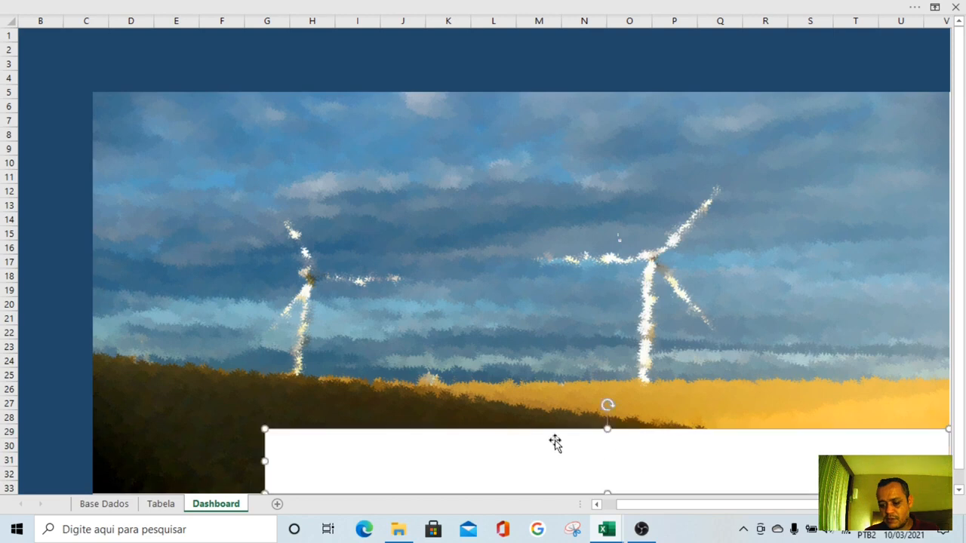
pyautogui.moveTo(265, 428); pyautogui.dragTo(91, 92)
pyautogui.press('Escape')
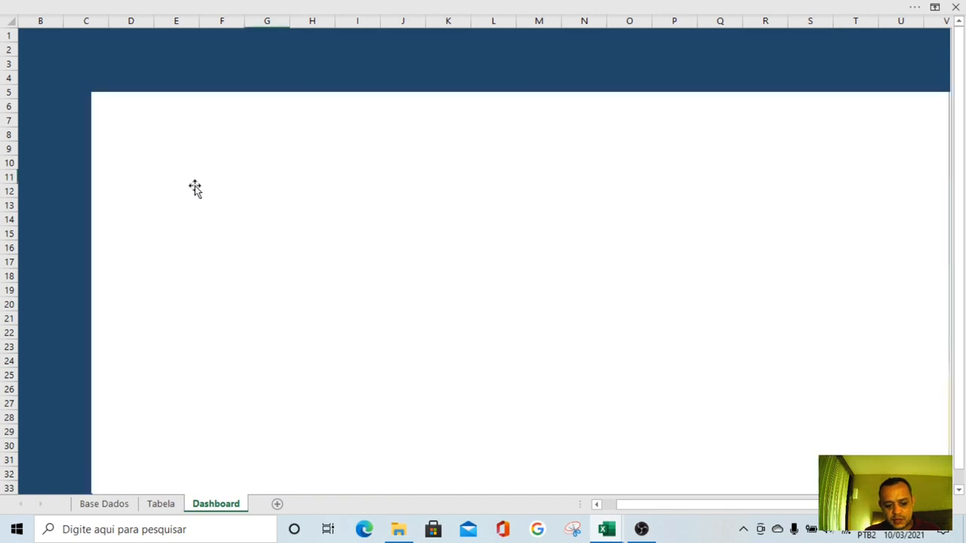
# Set the white rectangle's fill transparency to 50%
pyautogui.rightClick(337, 197)
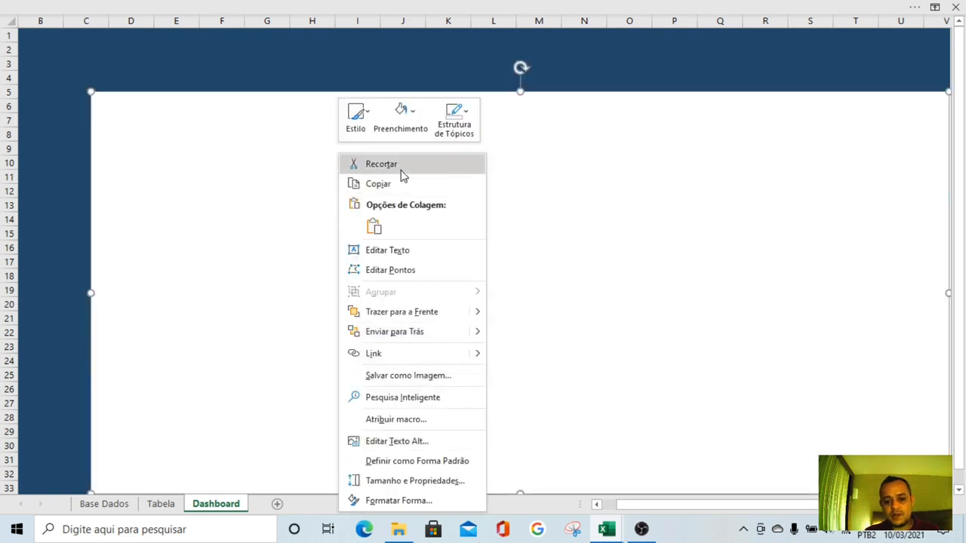
pyautogui.click(406, 131)
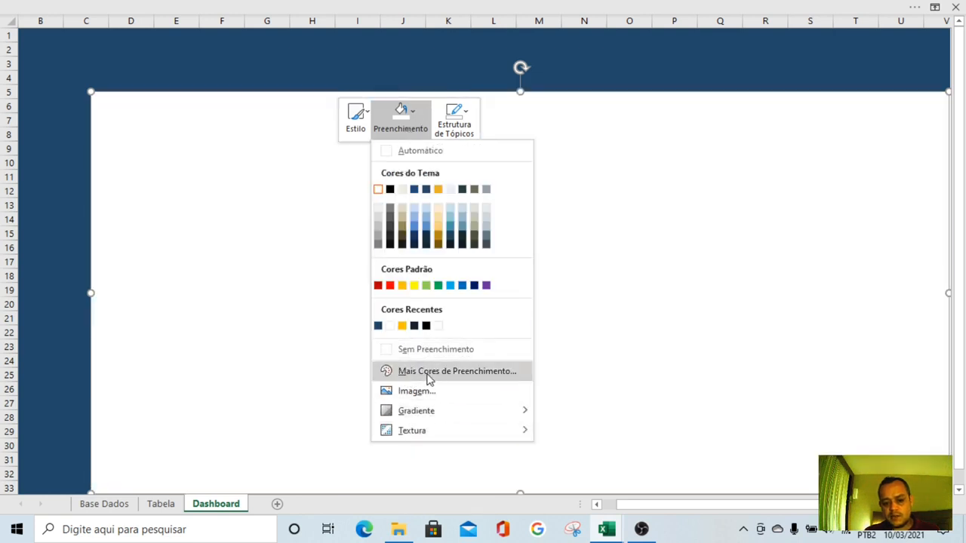
pyautogui.click(428, 373)
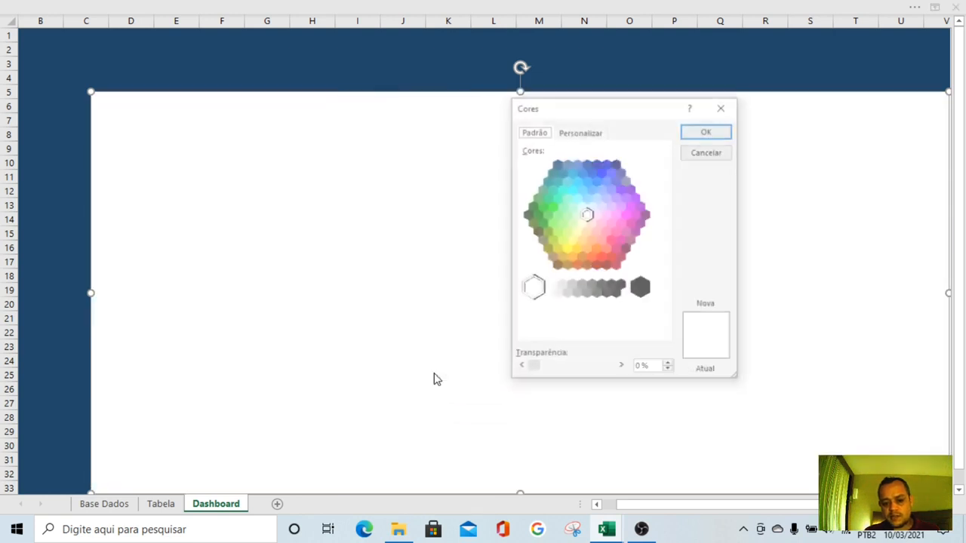
pyautogui.click(597, 373)
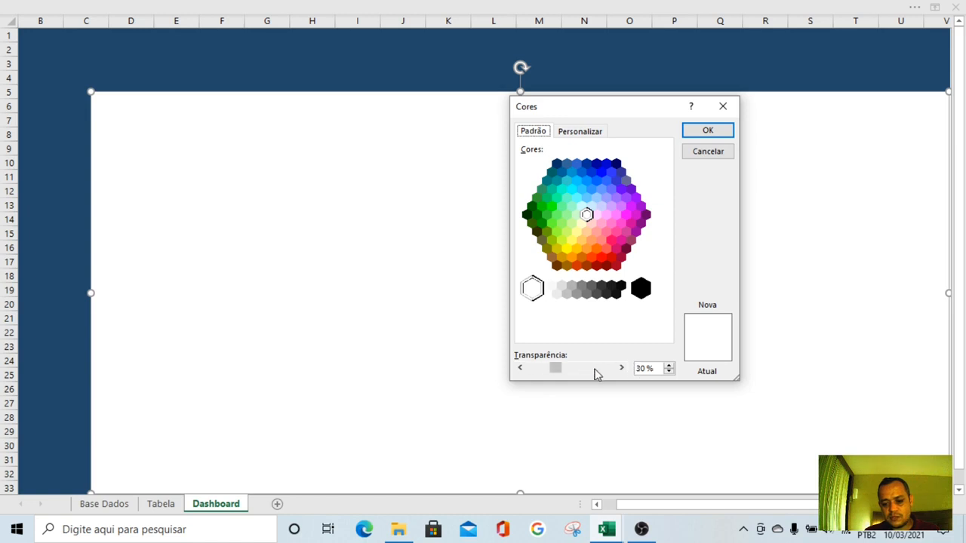
pyautogui.click(701, 132)
pyautogui.press('Escape')
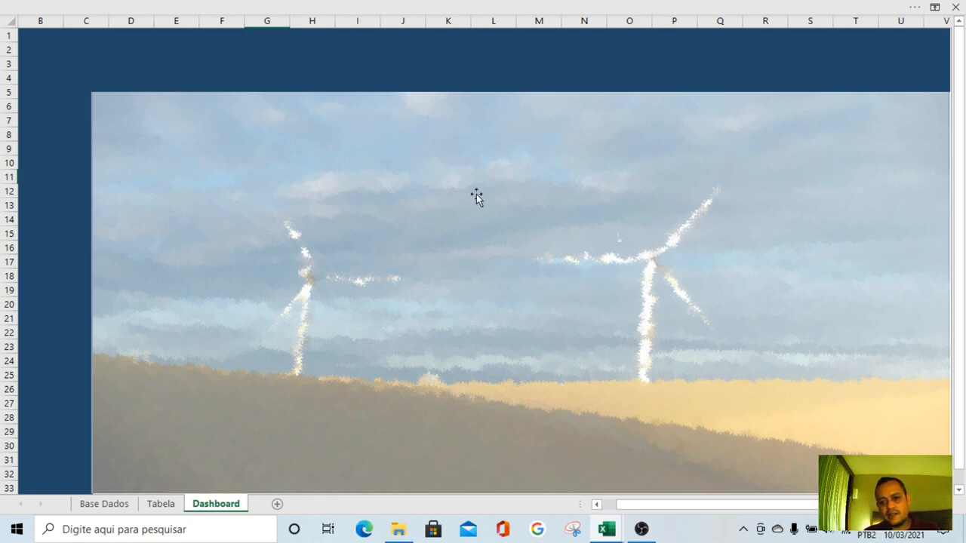
# Hide the row and column headings on the Dashboard sheet
pyautogui.click(437, 7)
pyautogui.click(451, 35)
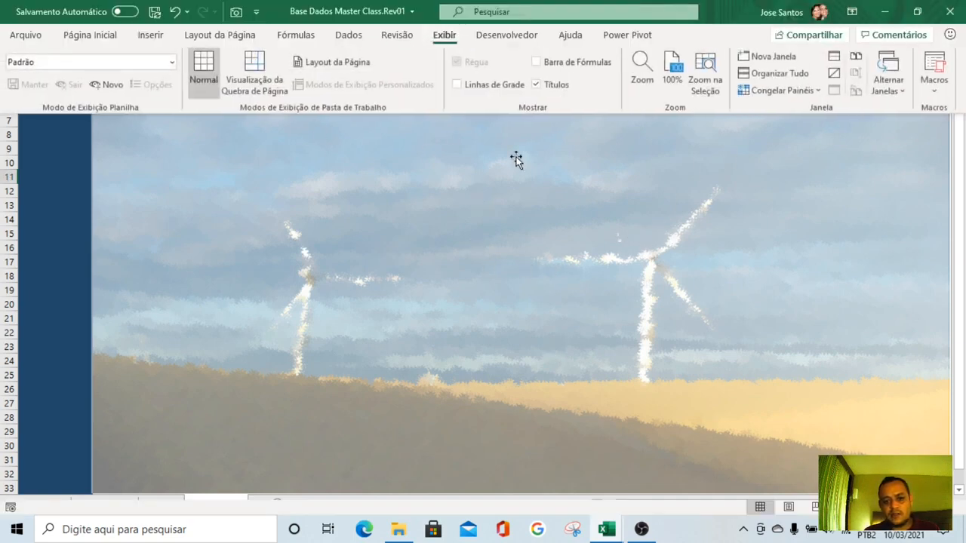
pyautogui.click(543, 85)
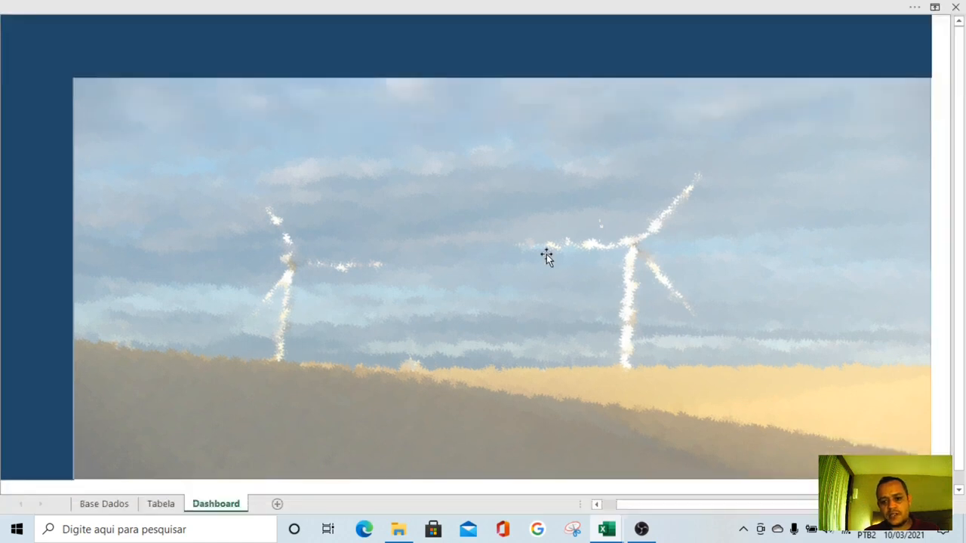
# Undo the white rectangle's transparency change and redo it
pyautogui.click(546, 254)
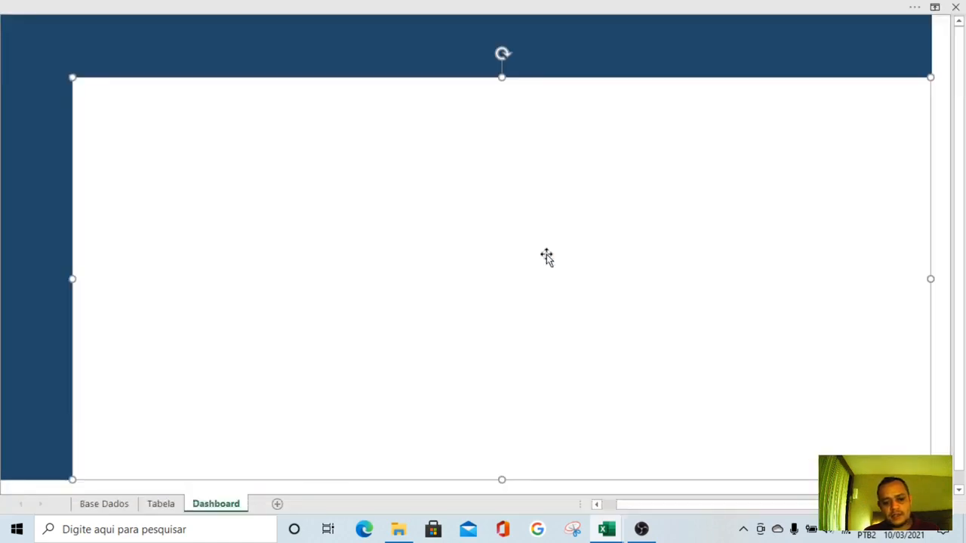
pyautogui.click(324, 7)
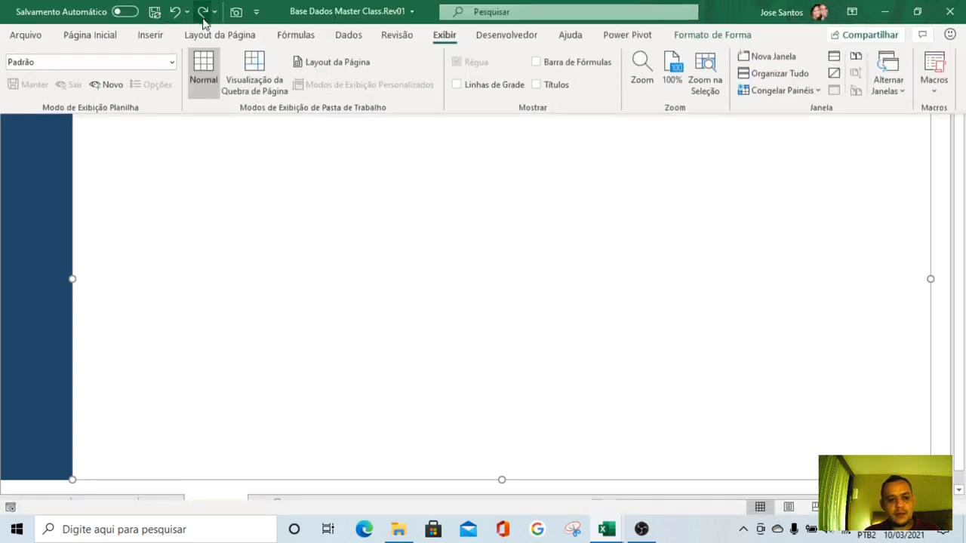
pyautogui.click(202, 13)
# Show and hide the formula bar, and display the row and column headings again
pyautogui.click(537, 62)
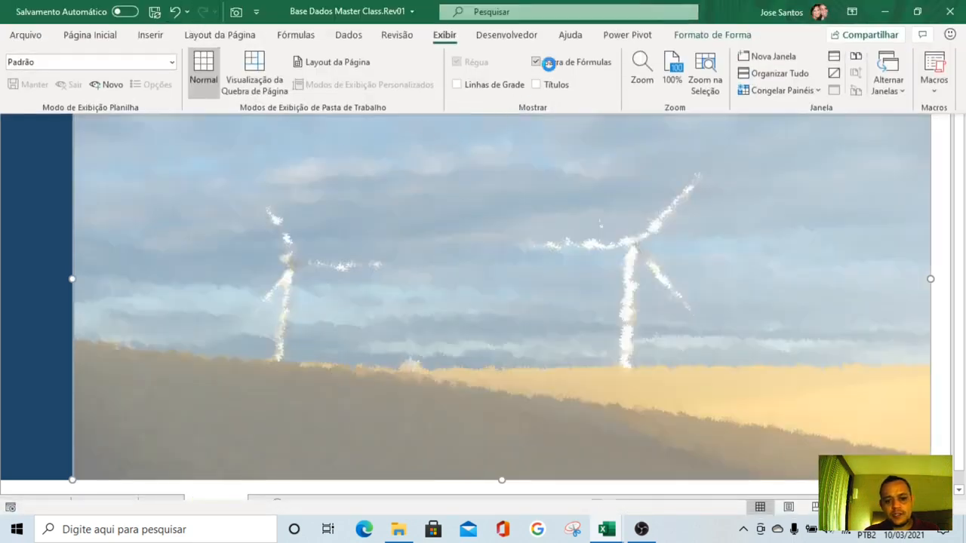
pyautogui.click(464, 6)
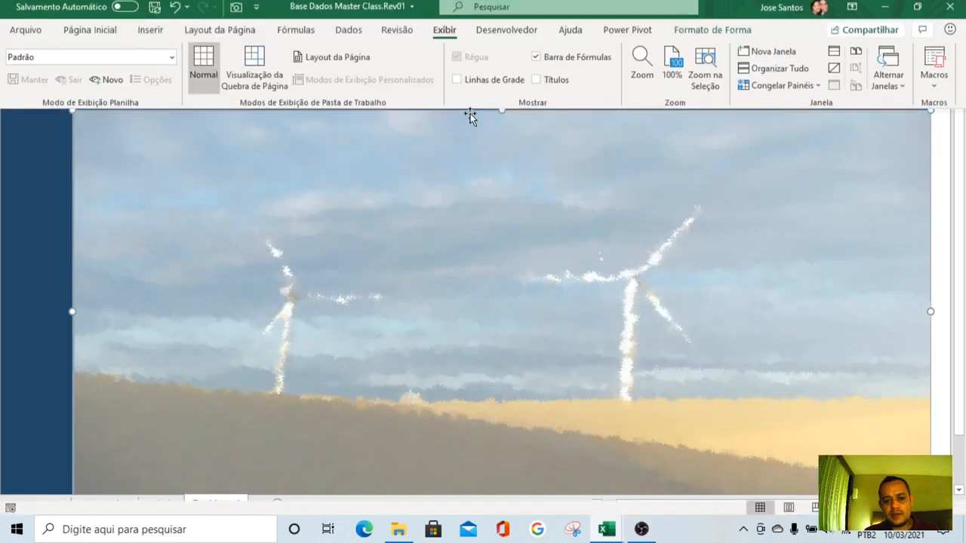
pyautogui.click(557, 66)
pyautogui.click(551, 89)
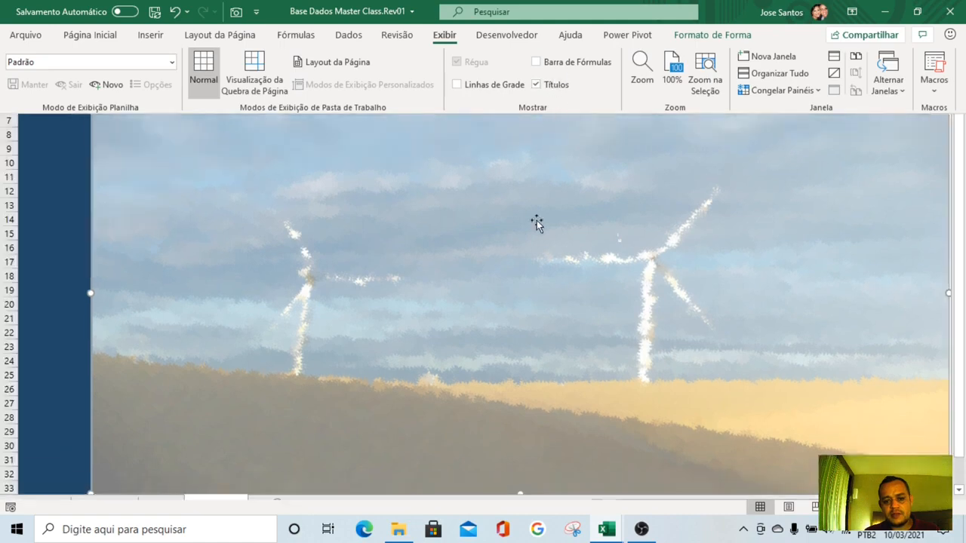
pyautogui.press('Escape')
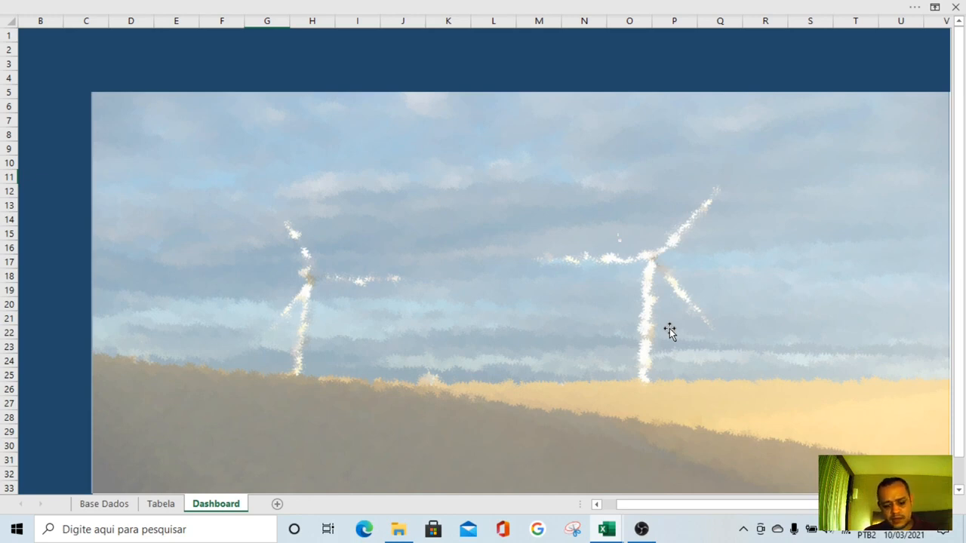
# Insert a 2D clustered column chart from the years and occurrence counts in B5:C10 on the Tabela sheet
pyautogui.click(159, 504)
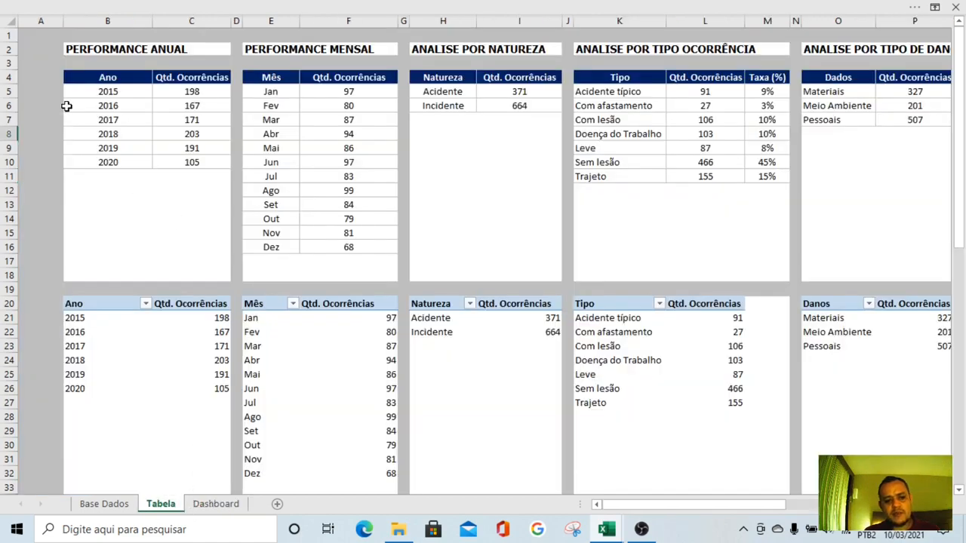
pyautogui.moveTo(115, 91); pyautogui.dragTo(163, 156)
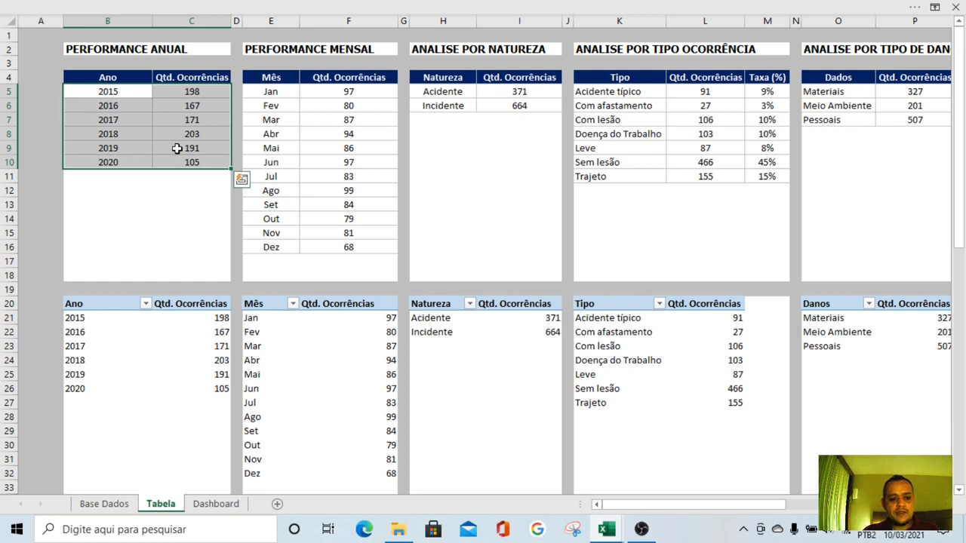
pyautogui.click(242, 5)
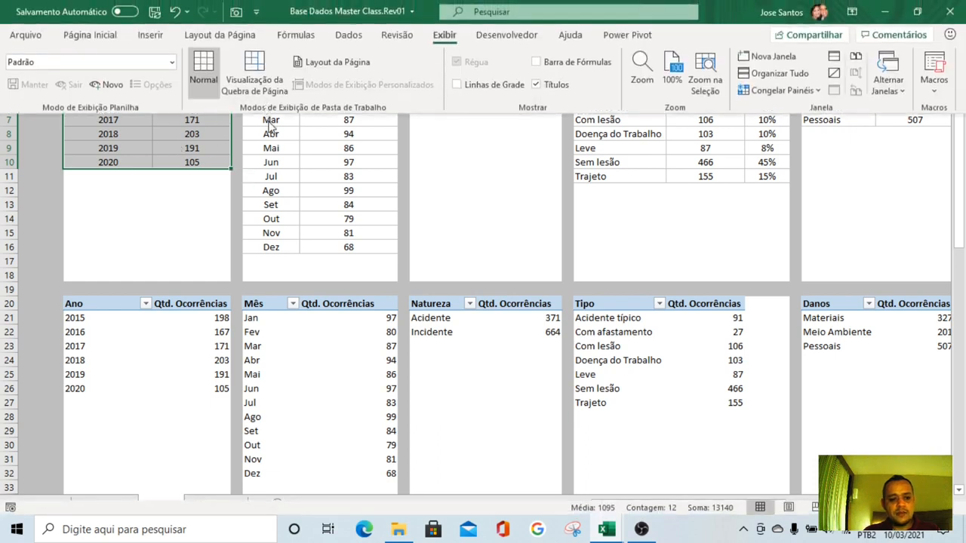
pyautogui.click(174, 134)
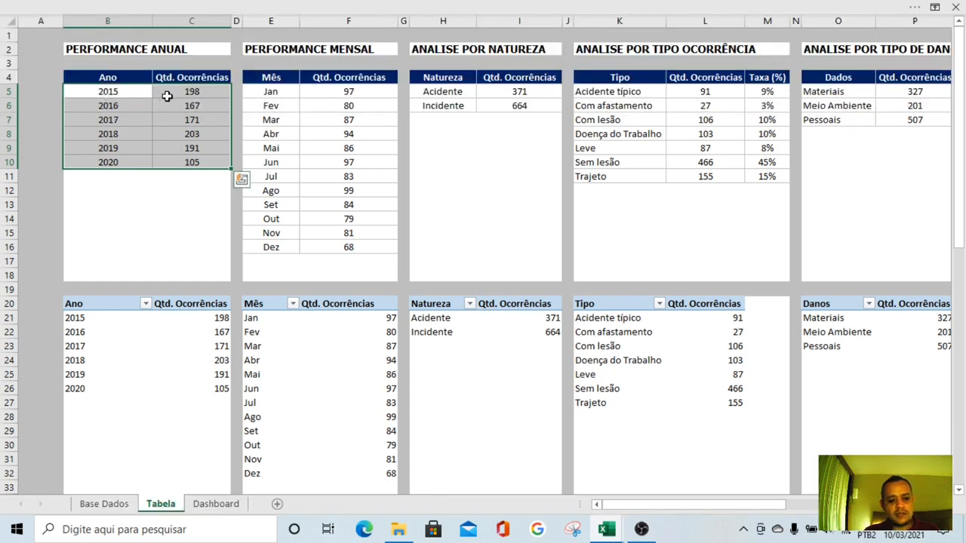
pyautogui.click(211, 6)
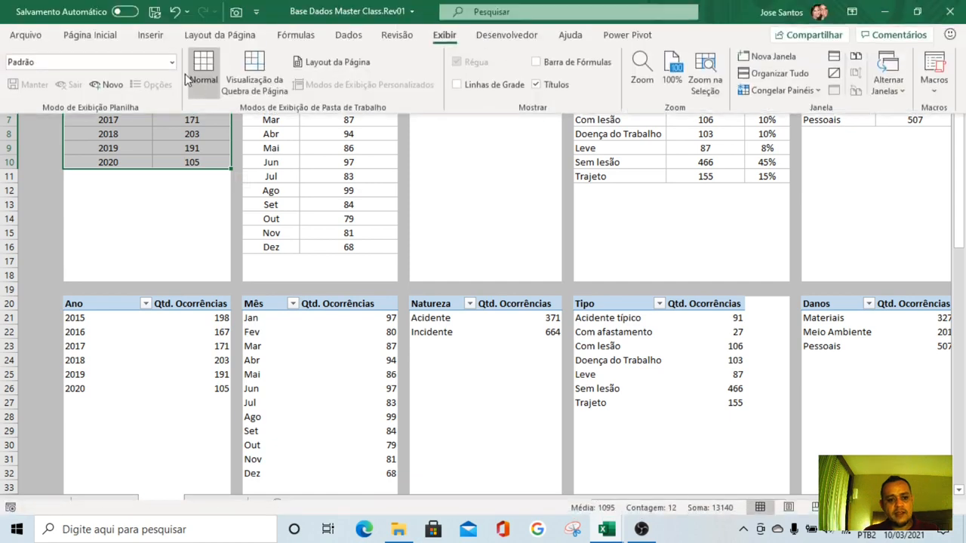
pyautogui.click(150, 35)
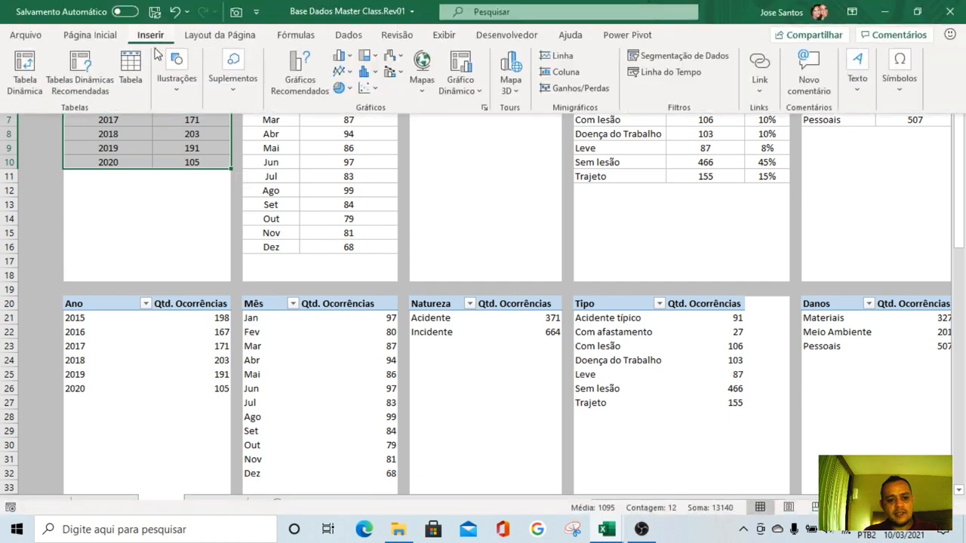
pyautogui.click(352, 58)
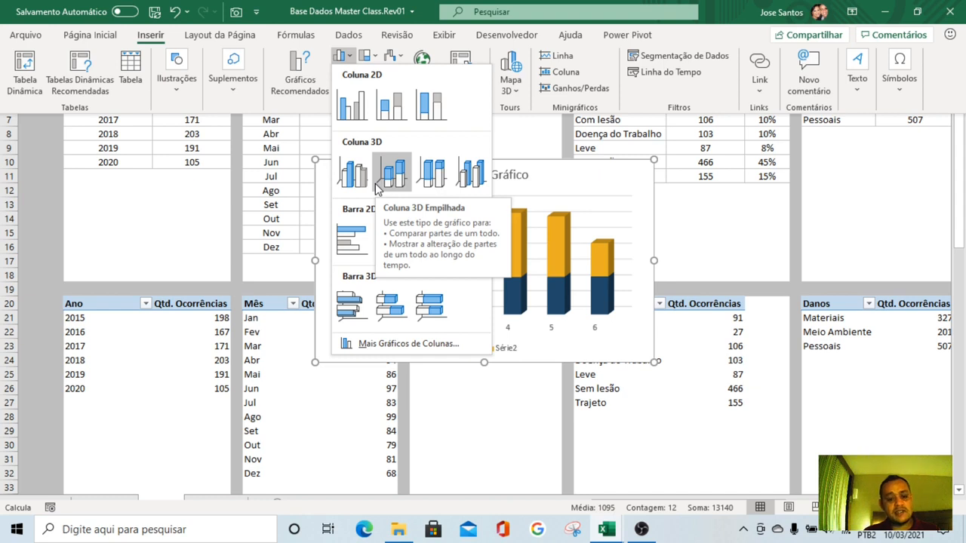
pyautogui.click(345, 105)
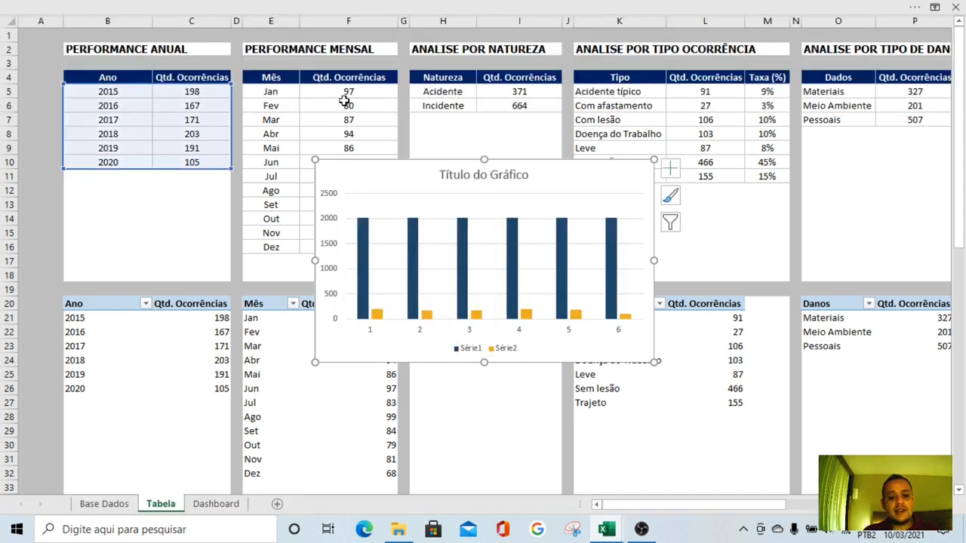
# Reposition the new chart around the middle of the Tabela sheet
pyautogui.moveTo(371, 181); pyautogui.dragTo(403, 234)
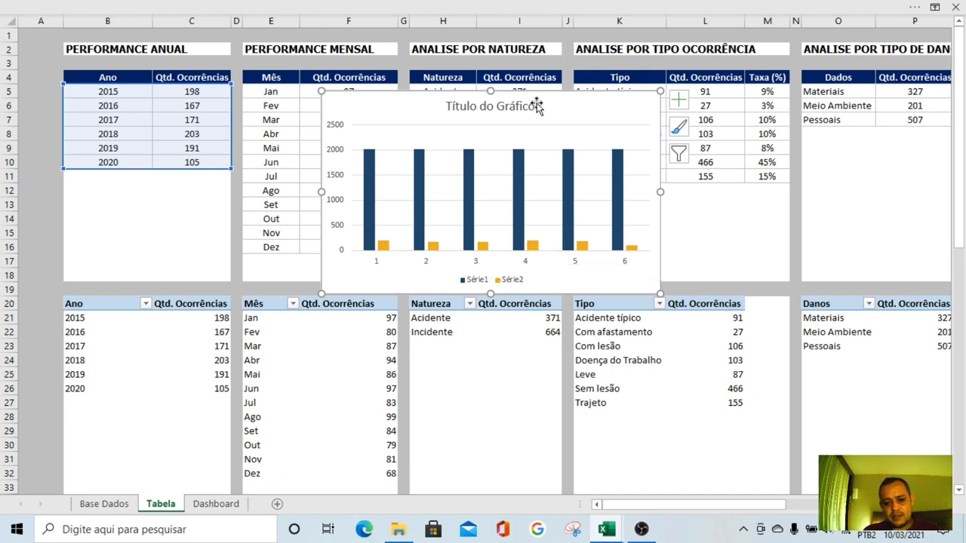
pyautogui.moveTo(537, 107); pyautogui.dragTo(548, 203)
pyautogui.hotkey('ctrl', 'z')
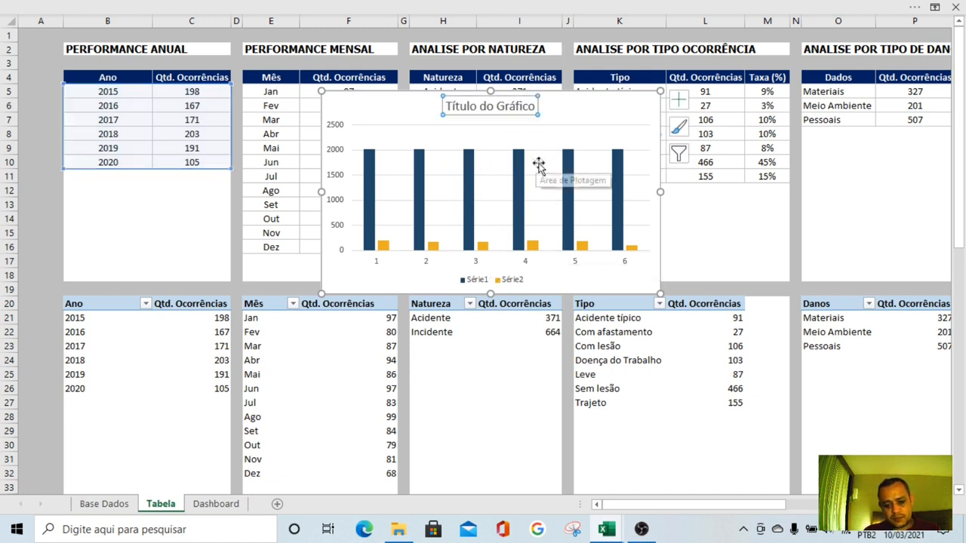
pyautogui.moveTo(582, 106); pyautogui.dragTo(578, 178)
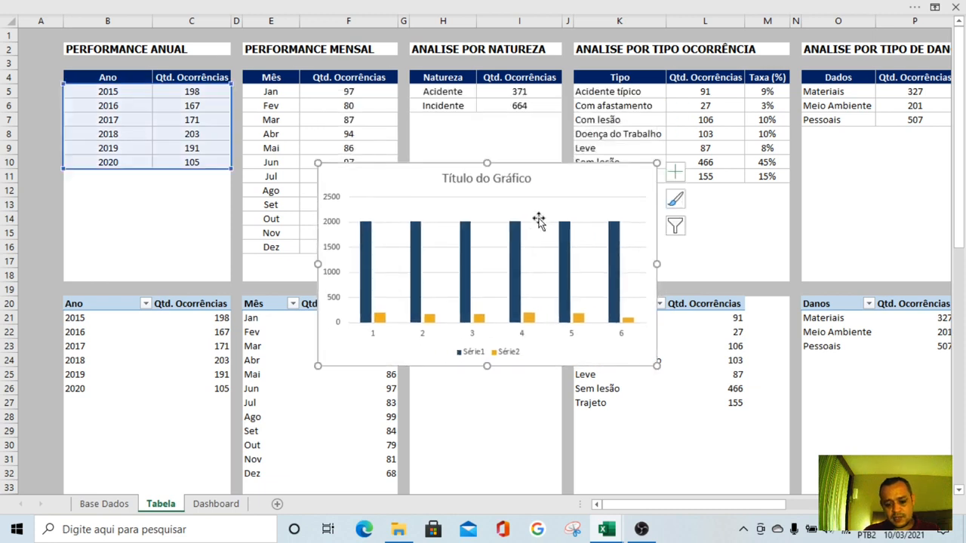
# Open the chart's data source selection and move its dialog above the chart's columns
pyautogui.click(648, 9)
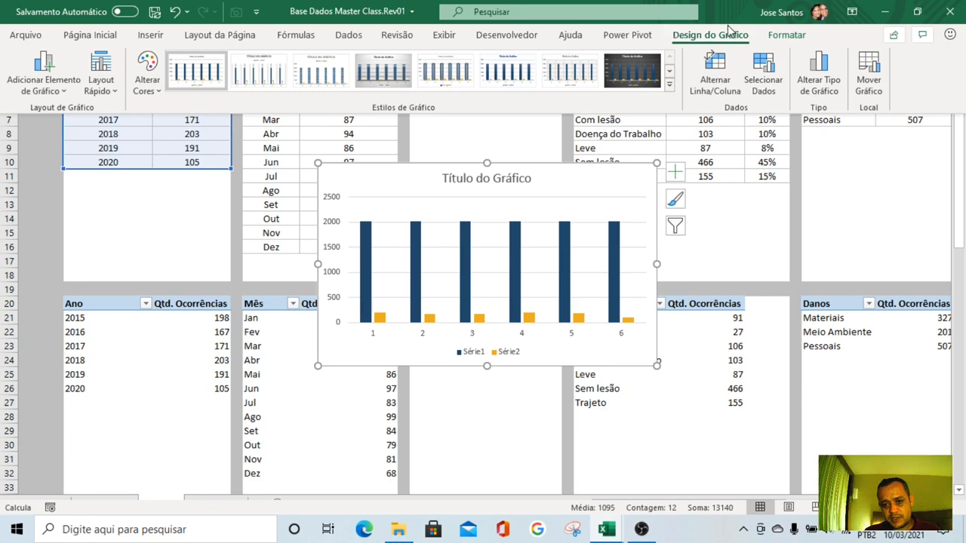
pyautogui.click(764, 74)
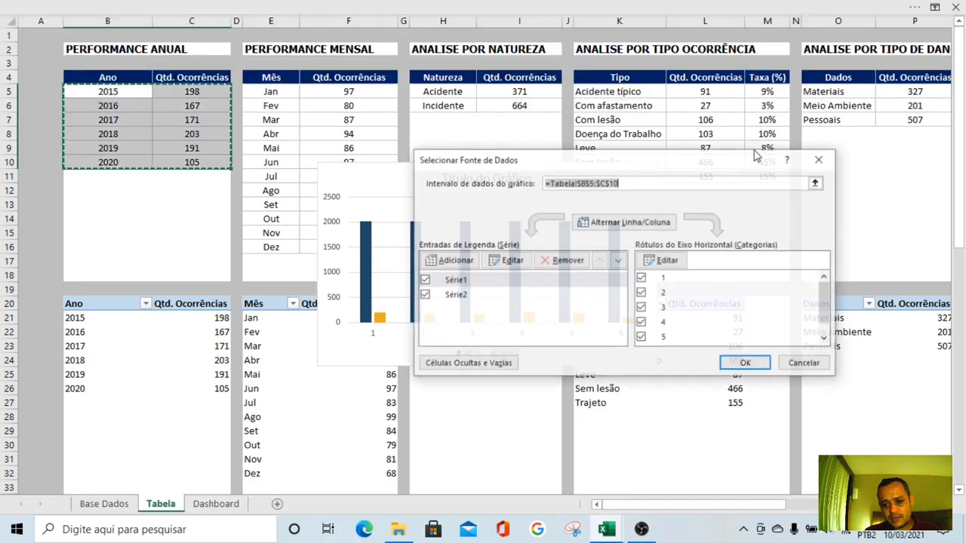
pyautogui.moveTo(624, 158); pyautogui.dragTo(646, 55)
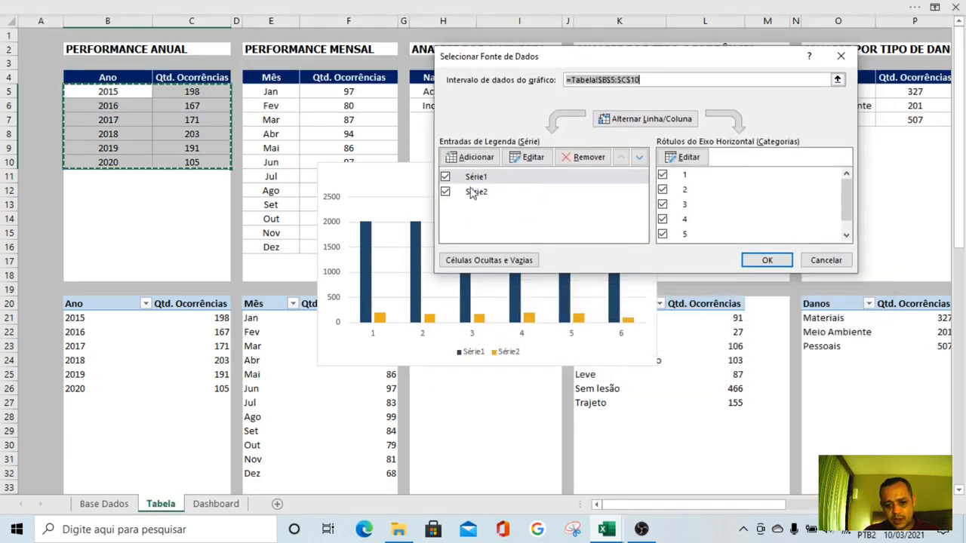
pyautogui.click(516, 180)
pyautogui.click(530, 157)
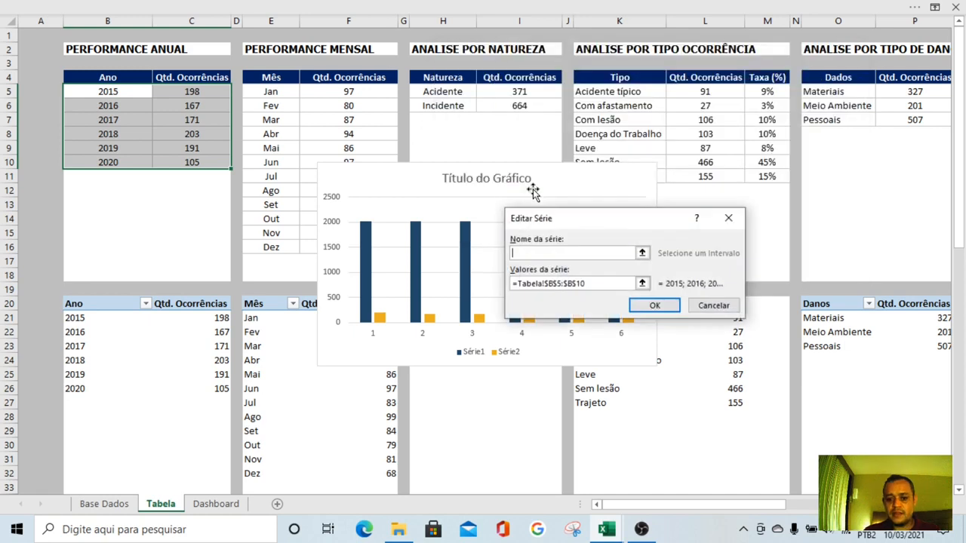
pyautogui.click(642, 283)
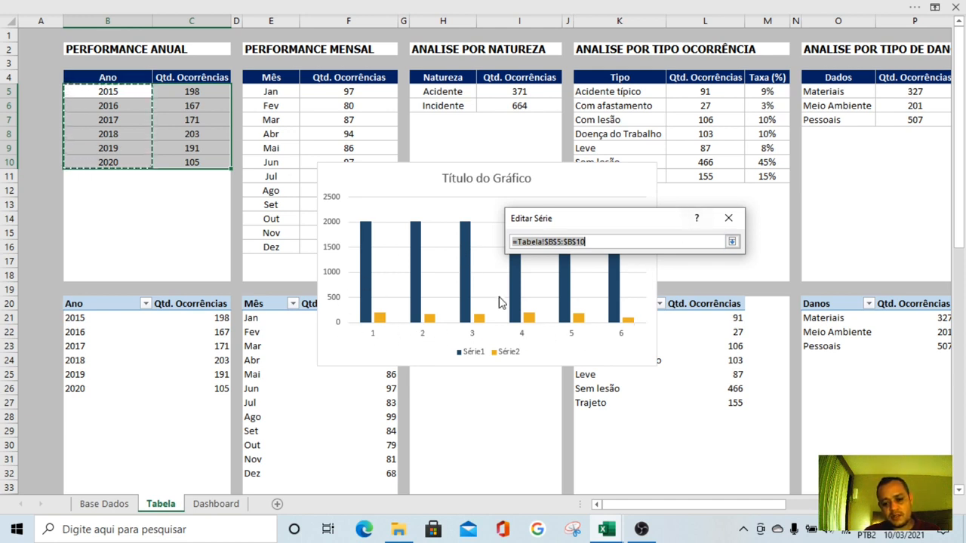
pyautogui.click(735, 219)
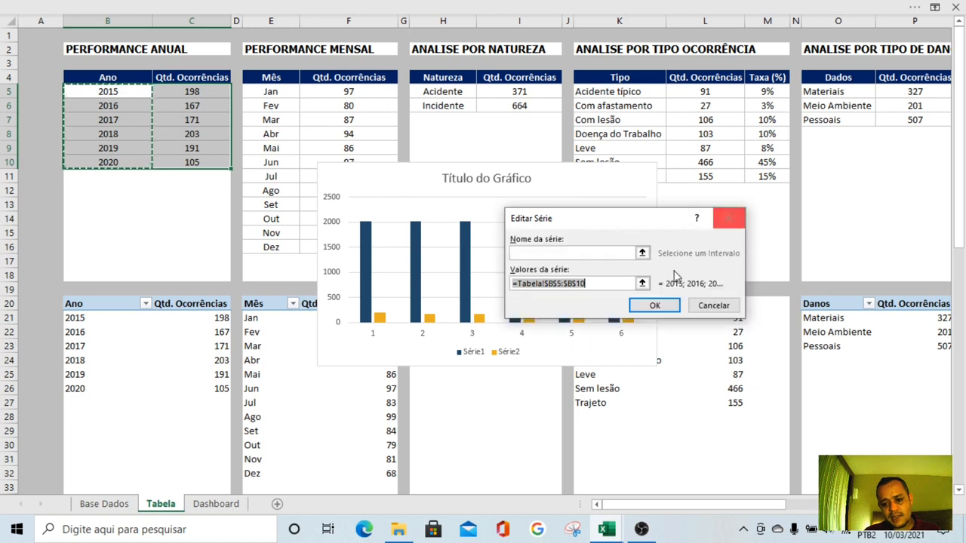
pyautogui.click(710, 307)
# Remove the year series Série1 from the chart's data source
pyautogui.click(504, 179)
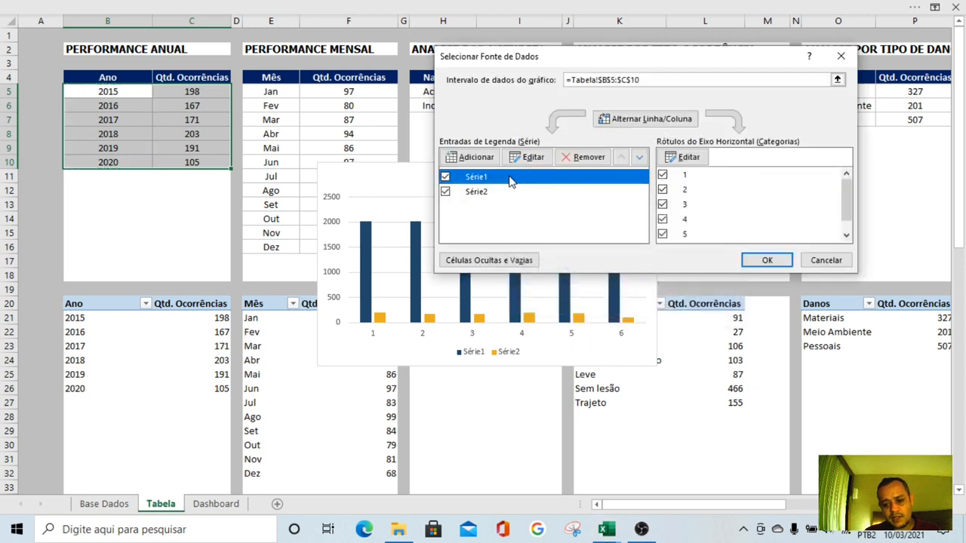
pyautogui.click(587, 157)
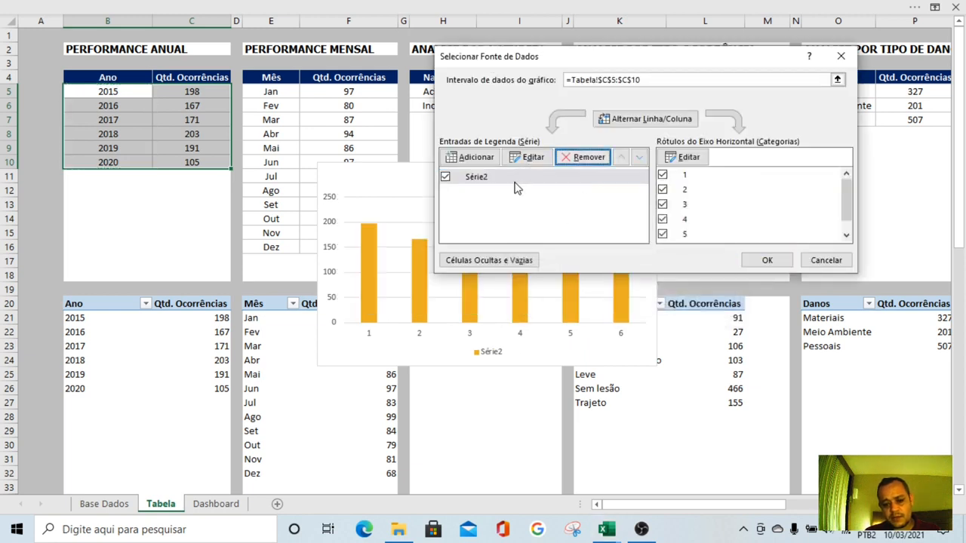
pyautogui.moveTo(594, 68); pyautogui.dragTo(635, 361)
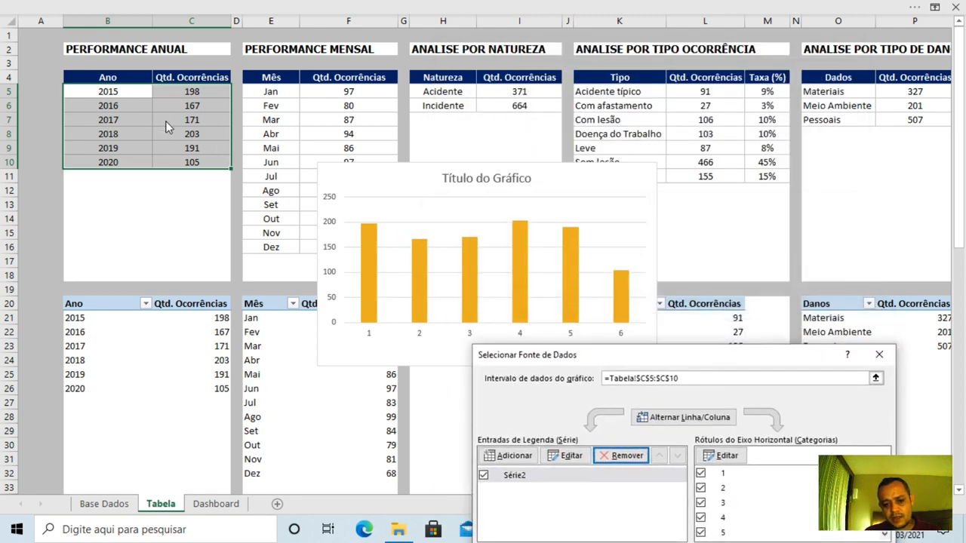
pyautogui.moveTo(645, 354); pyautogui.dragTo(612, 81)
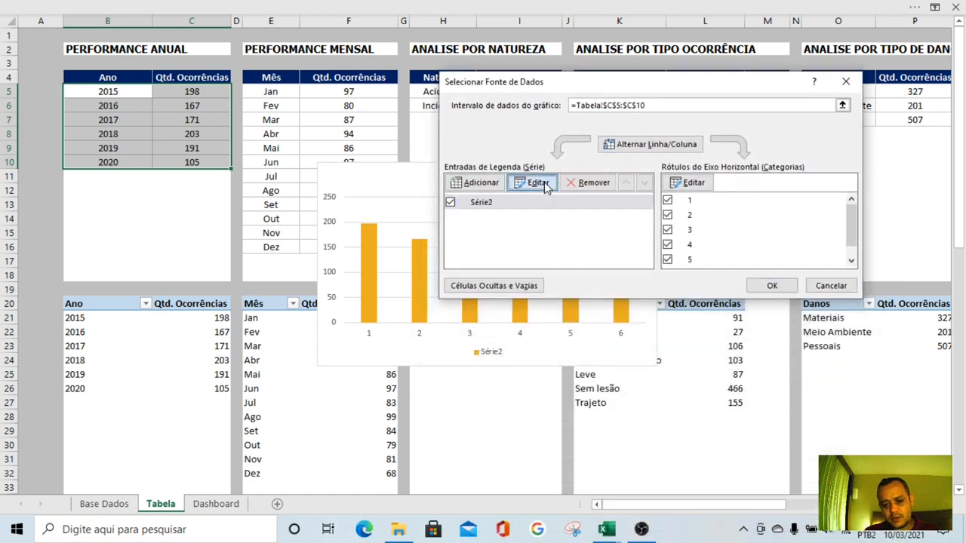
# Link the remaining series' name to header cell C4, Qtd. Ocorrências, of the annual performance table
pyautogui.click(535, 183)
pyautogui.click(641, 284)
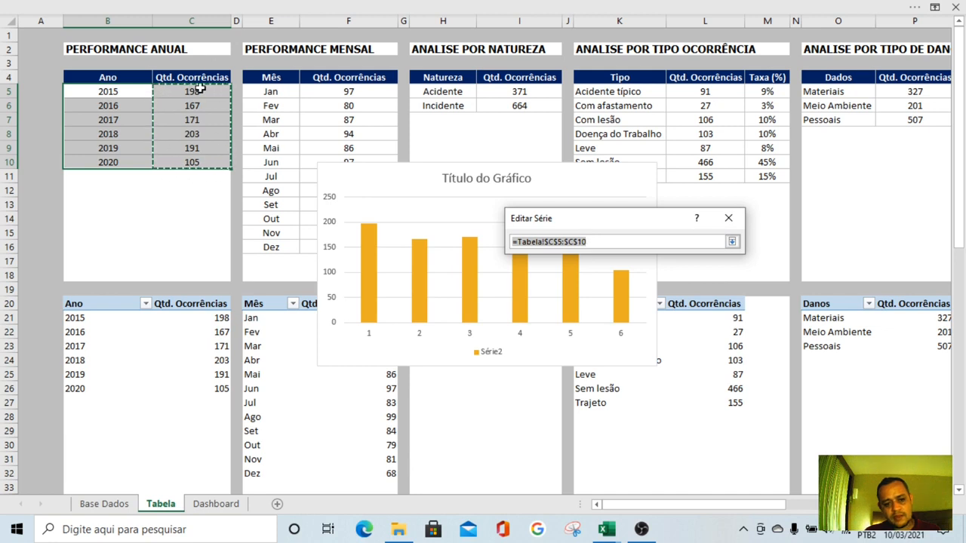
pyautogui.click(728, 218)
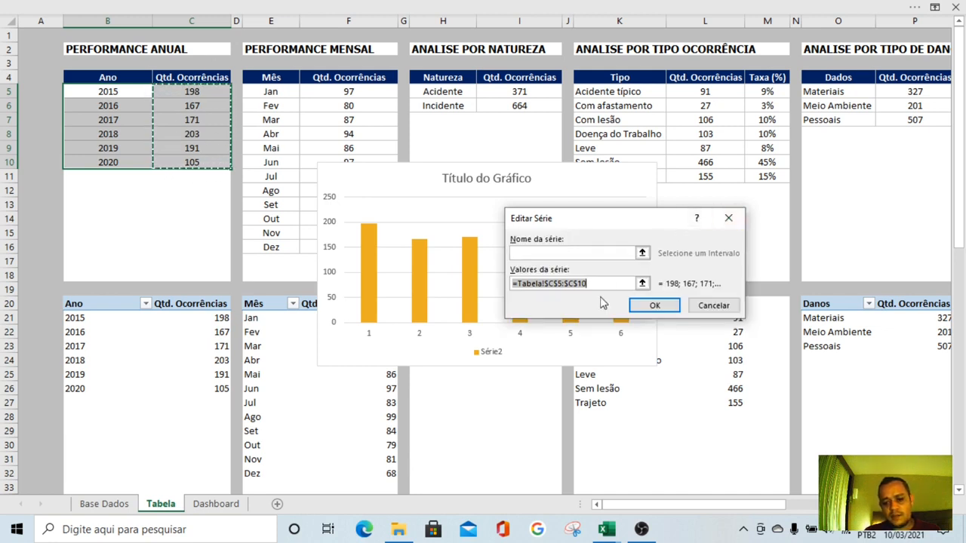
pyautogui.click(642, 252)
pyautogui.click(185, 77)
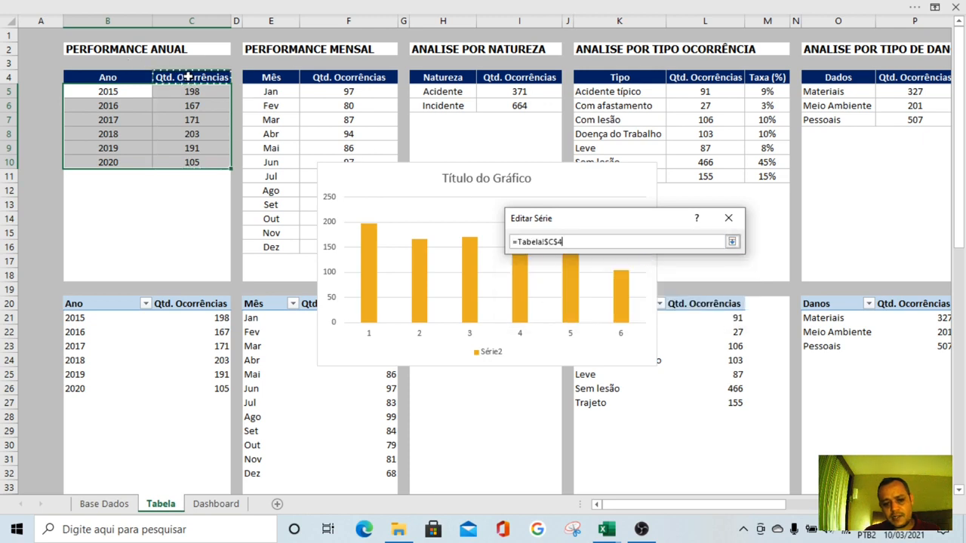
pyautogui.press('Return')
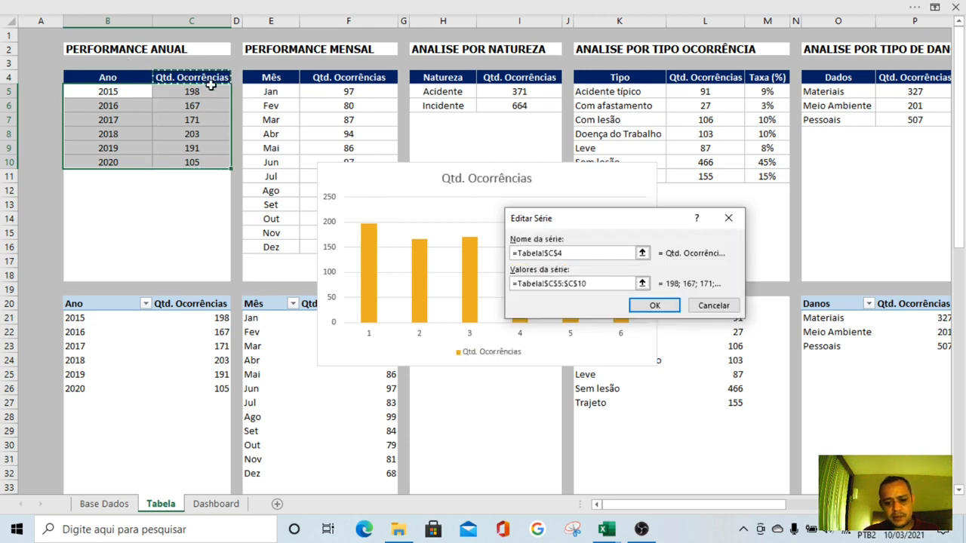
pyautogui.press('Return')
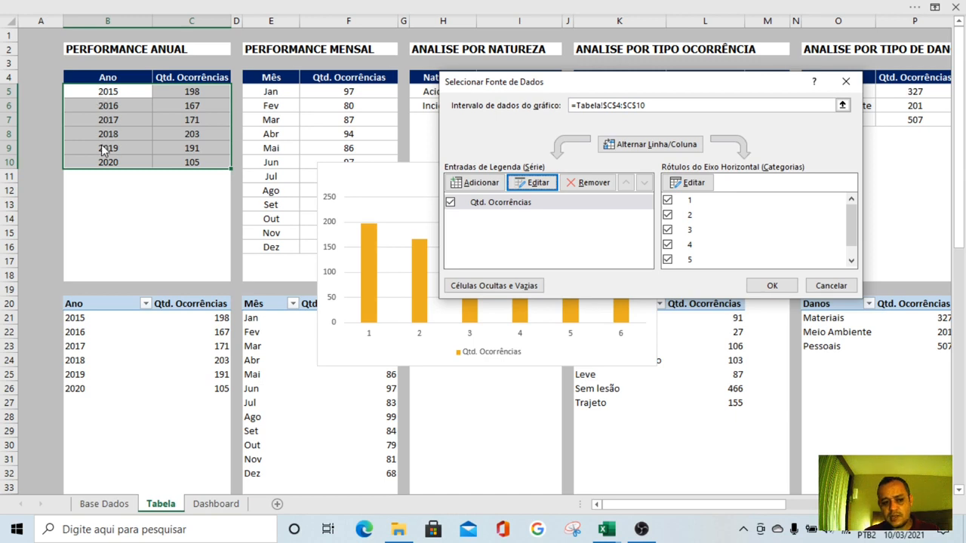
# Set the horizontal axis labels to the years in B5:B10 and apply the data source changes
pyautogui.click(685, 182)
pyautogui.click(642, 270)
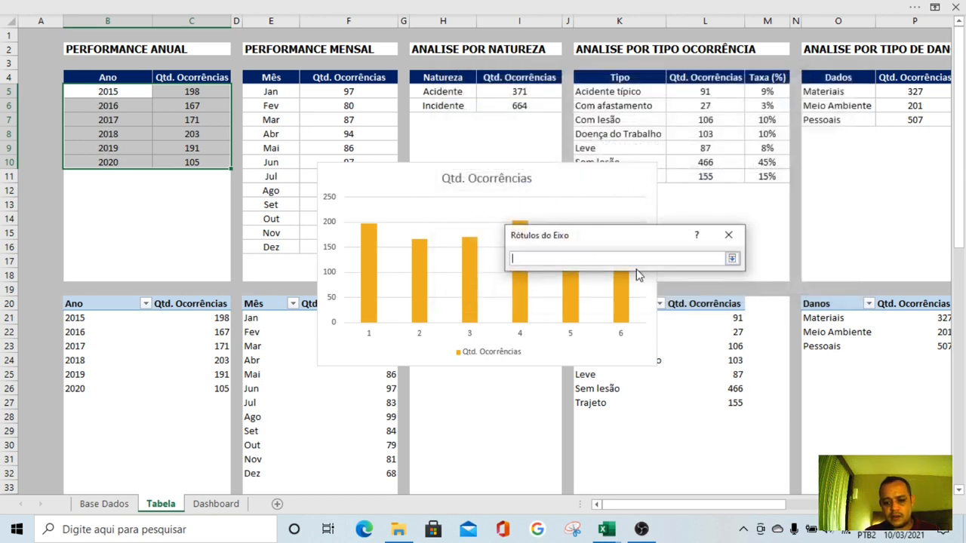
pyautogui.moveTo(125, 90); pyautogui.dragTo(109, 161)
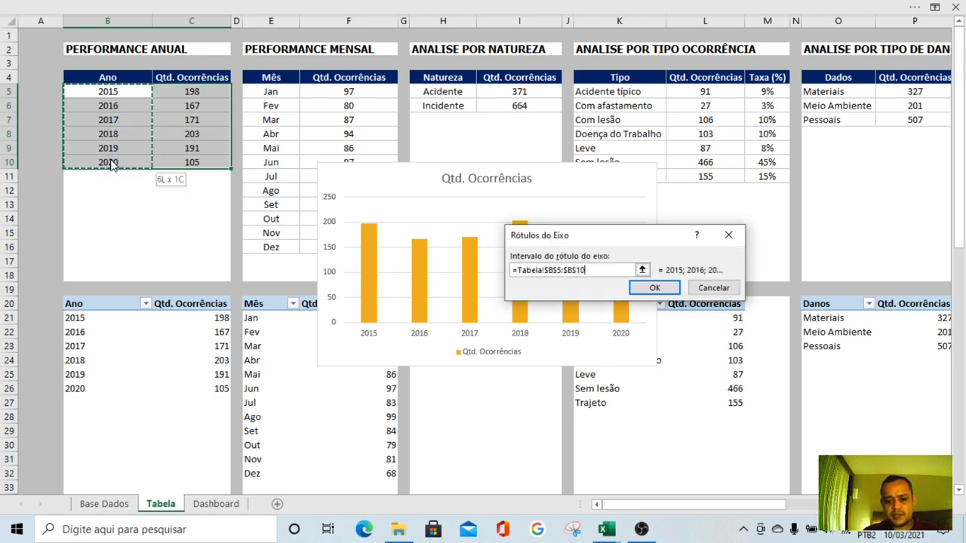
pyautogui.press('Return')
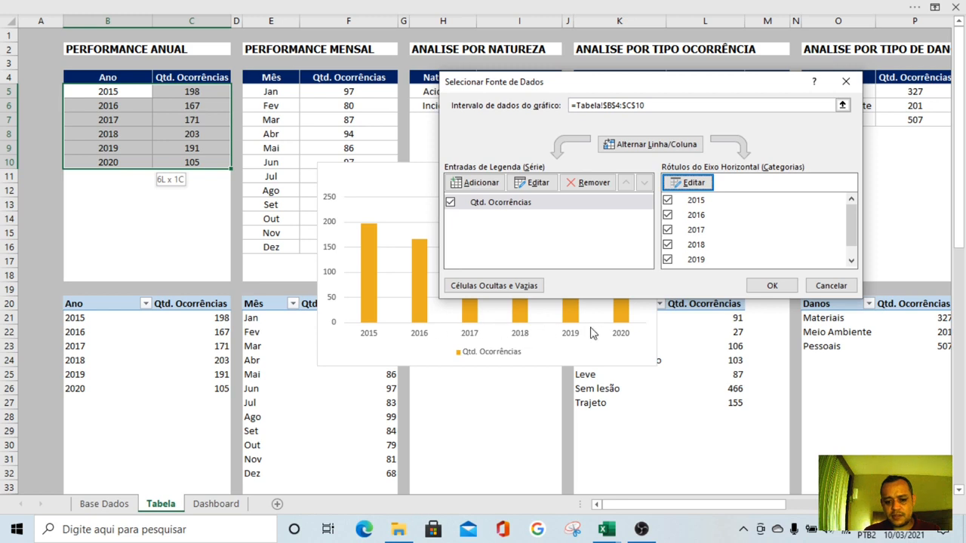
pyautogui.click(762, 290)
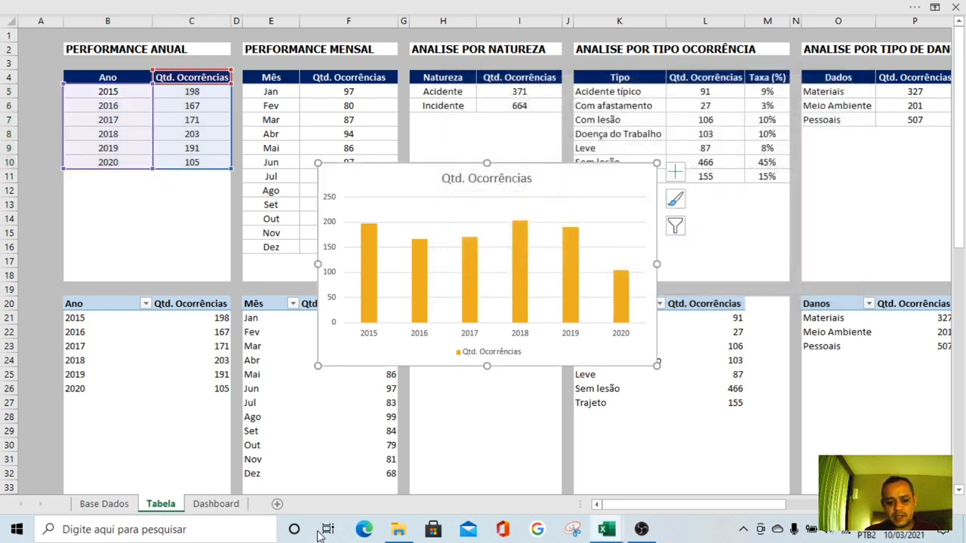
# Move the annual occurrences chart to the Dashboard sheet, placing it near the upper-left corner of the background picture
pyautogui.hotkey('ctrl', 'x')
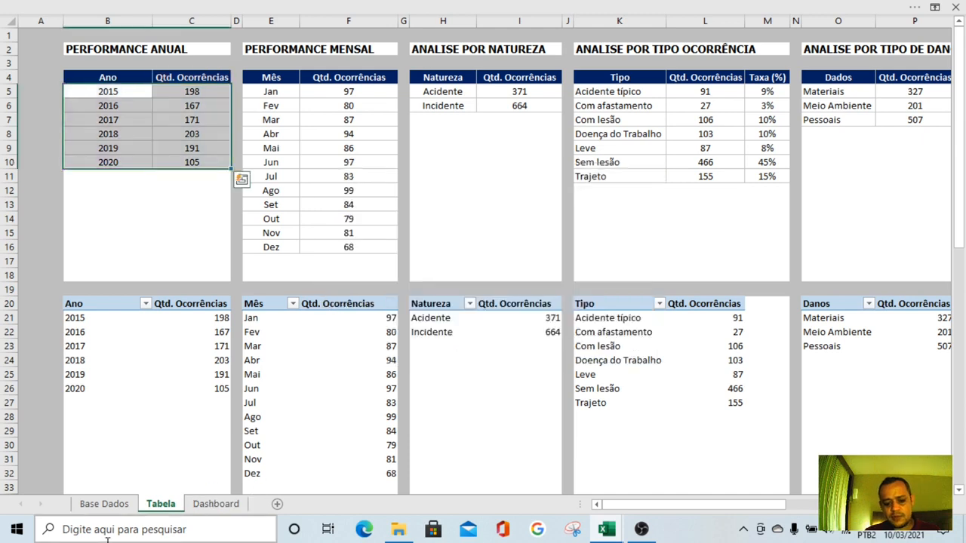
pyautogui.click(216, 504)
pyautogui.hotkey('ctrl', 'v')
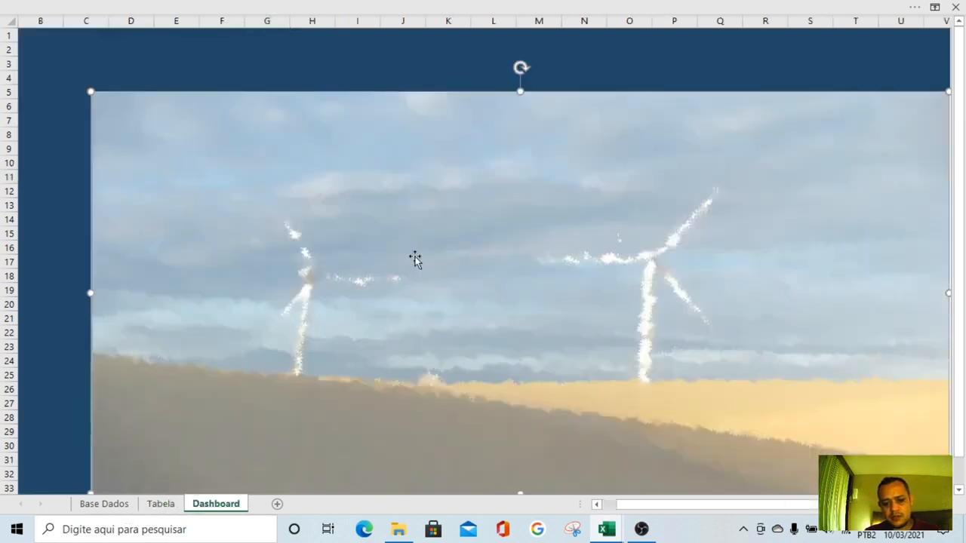
pyautogui.moveTo(189, 106)
pyautogui.mouseDown()
pyautogui.moveTo(237, 149)
pyautogui.moveTo(211, 110)
pyautogui.moveTo(195, 116)
pyautogui.mouseUp()
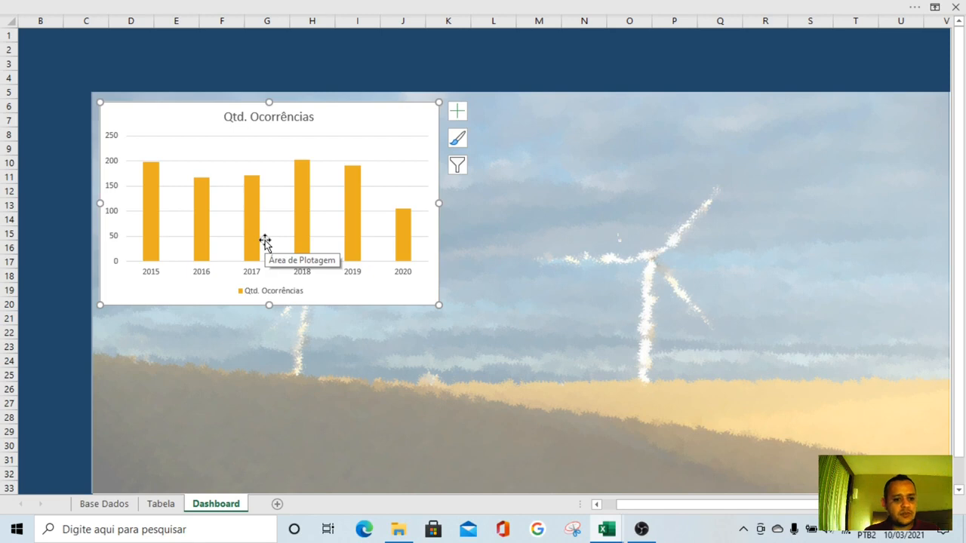
pyautogui.moveTo(172, 132); pyautogui.dragTo(190, 151)
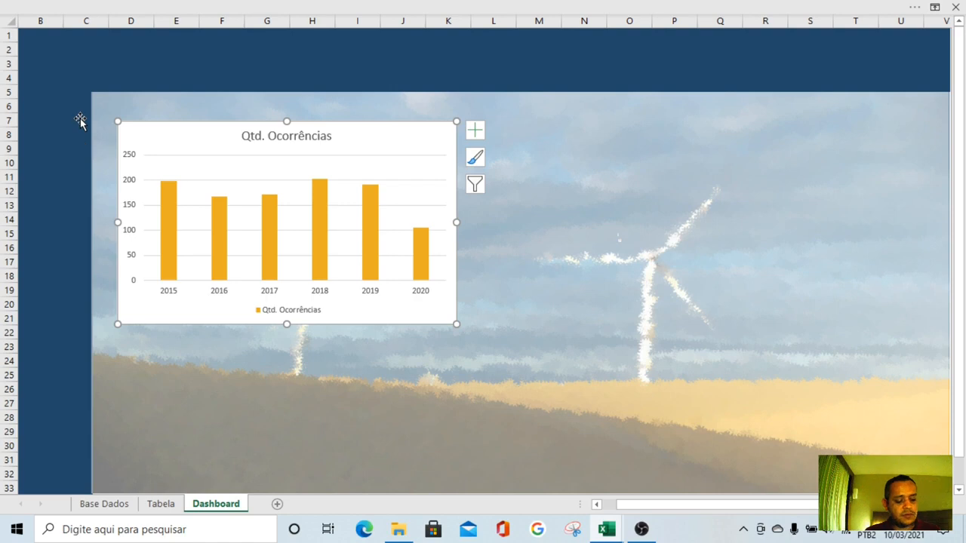
# Recolour the annual occurrences chart's columns with the recent dark blue for both fill and outline
pyautogui.rightClick(171, 206)
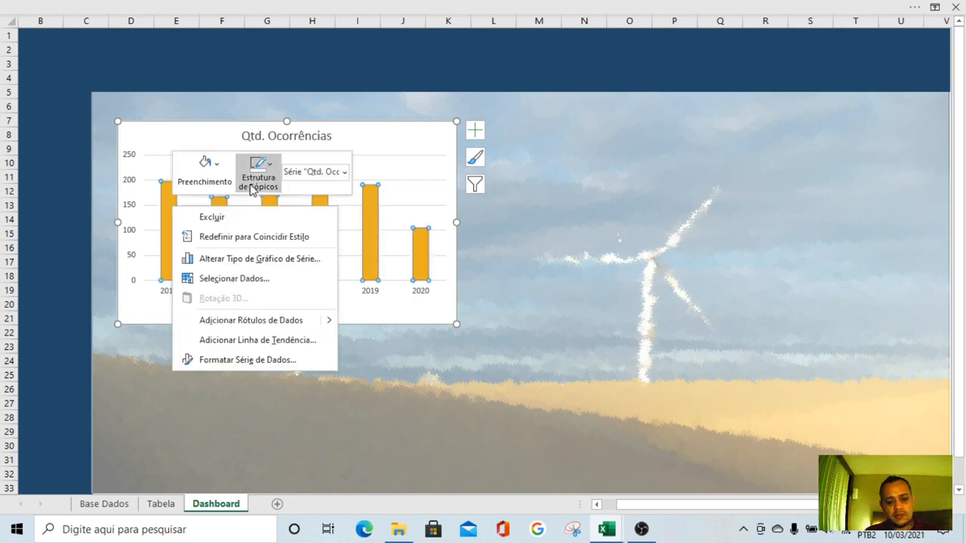
pyautogui.click(205, 166)
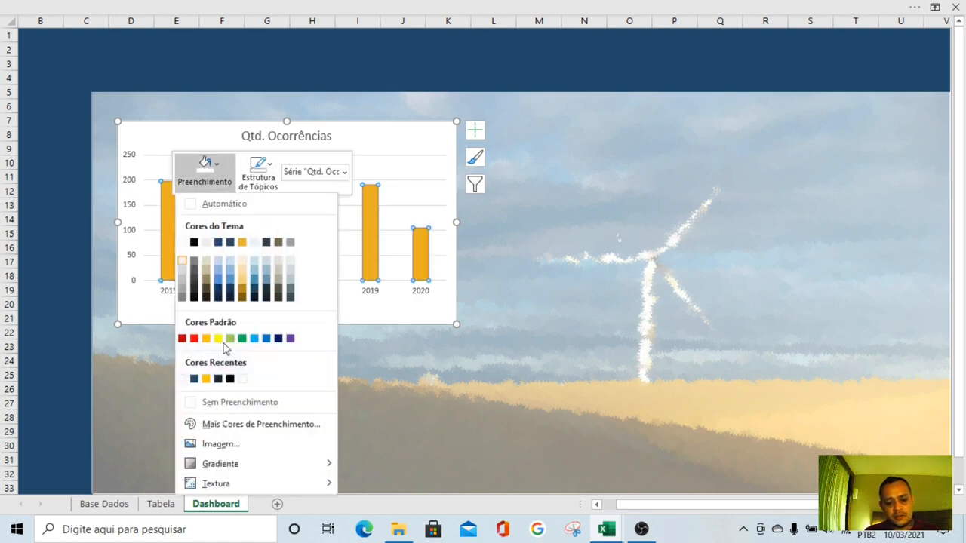
pyautogui.click(194, 378)
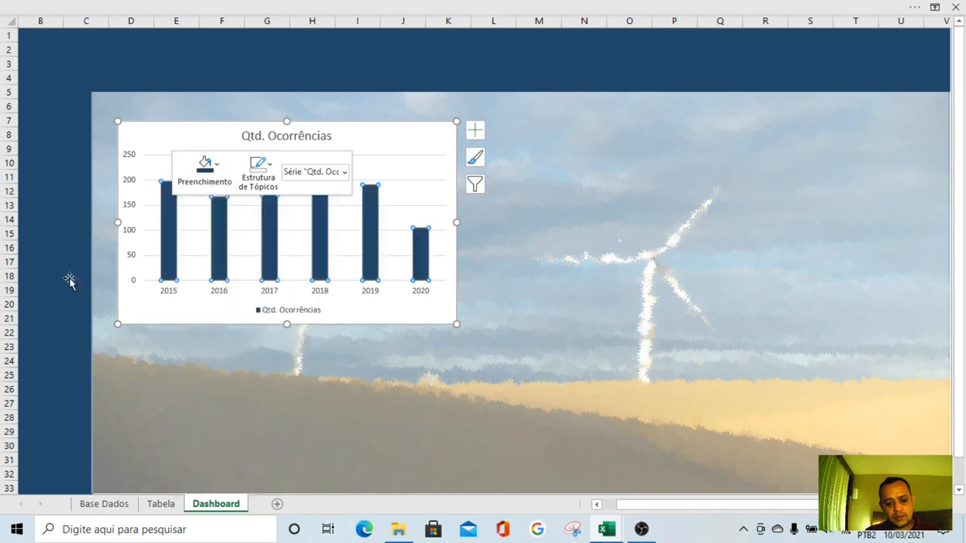
pyautogui.click(249, 185)
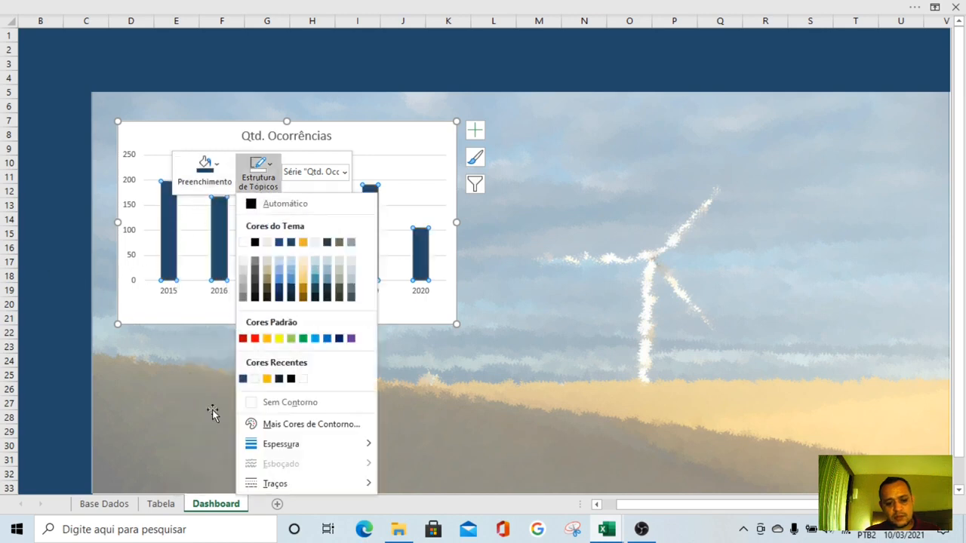
pyautogui.click(243, 379)
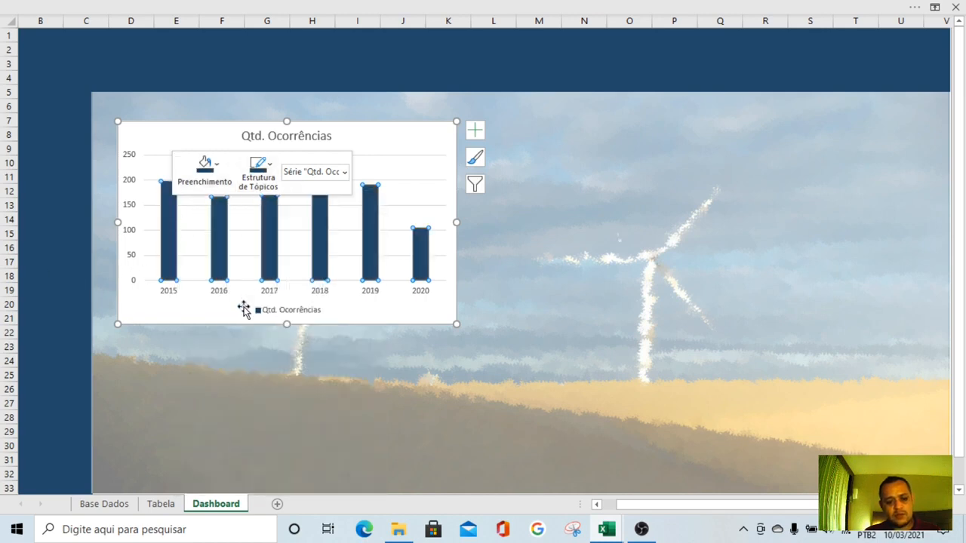
pyautogui.click(224, 320)
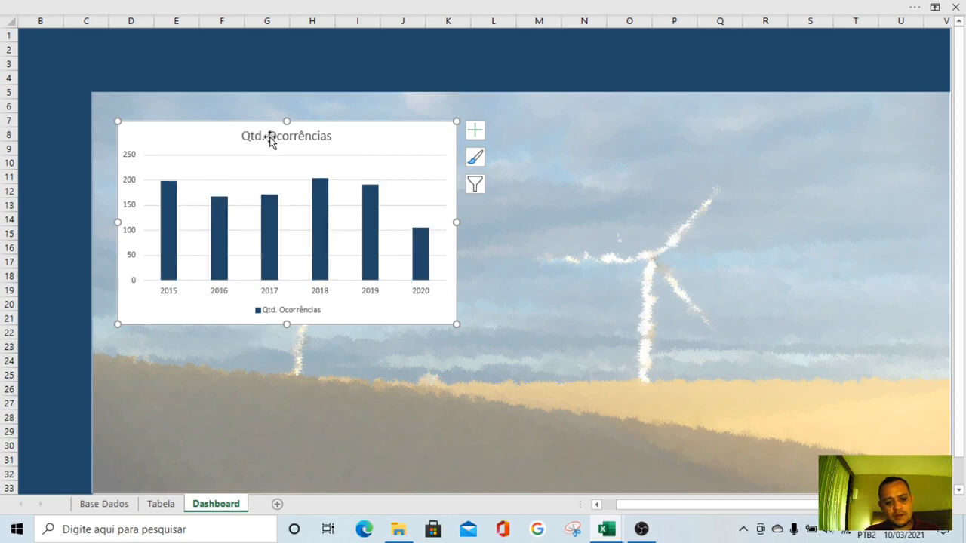
# Delete the title, legend and vertical axis from the annual occurrences chart
pyautogui.click(271, 137)
pyautogui.press('Delete')
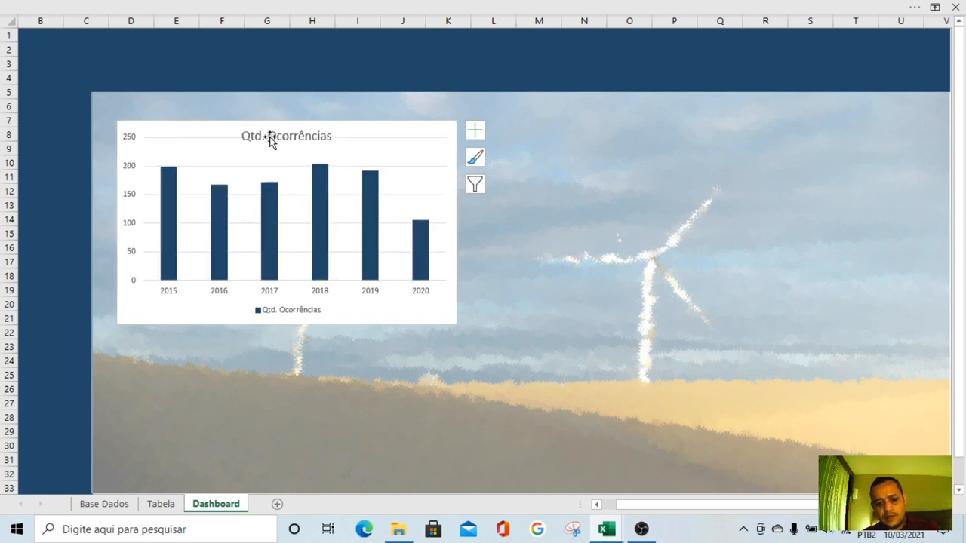
pyautogui.click(310, 312)
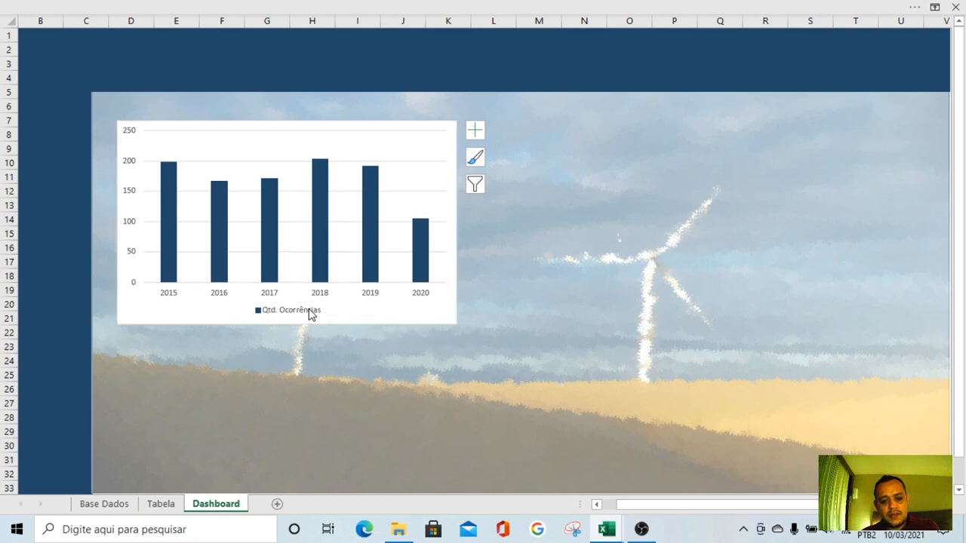
pyautogui.press('Delete')
pyautogui.click(129, 158)
pyautogui.press('Delete')
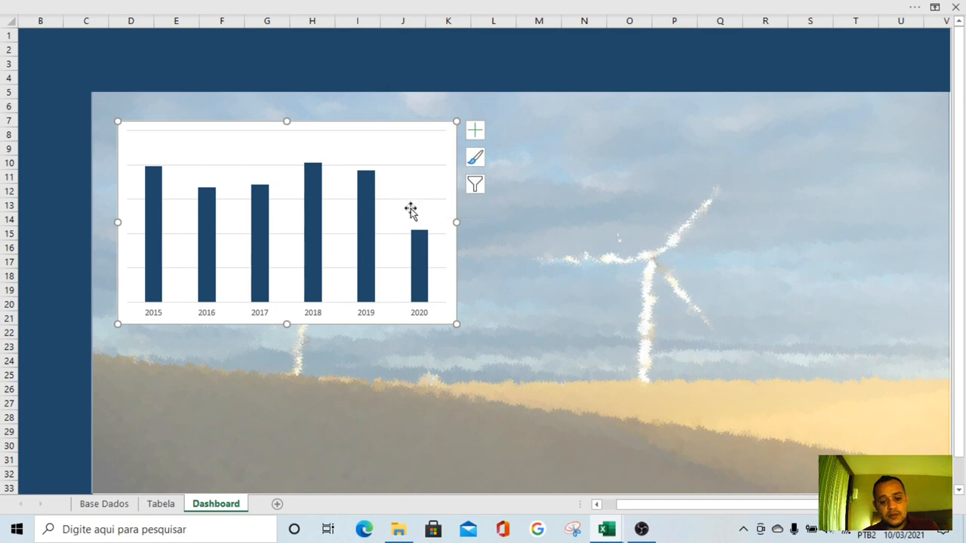
# Make the annual occurrences chart area transparent by setting it to no fill and no outline
pyautogui.rightClick(444, 132)
pyautogui.press('Escape')
pyautogui.click(492, 89)
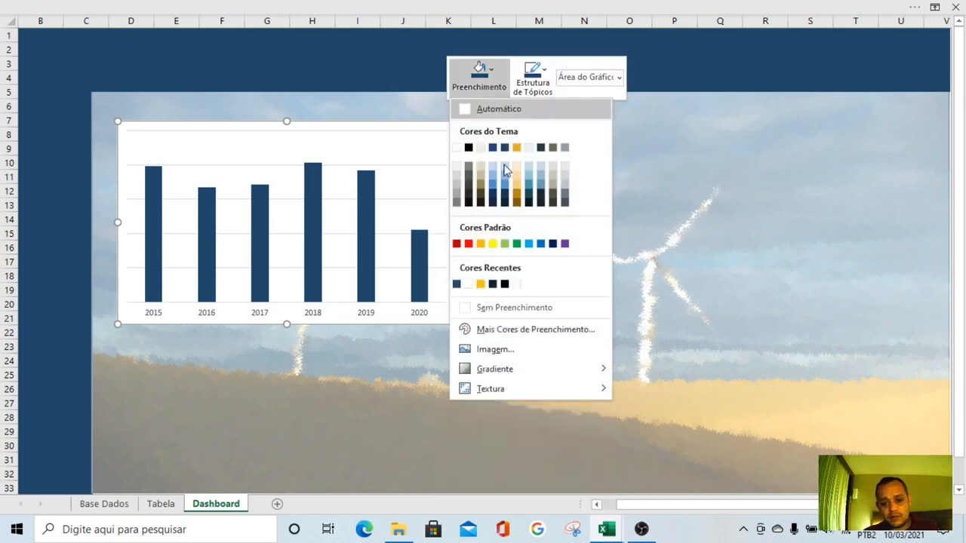
pyautogui.click(486, 310)
pyautogui.click(533, 77)
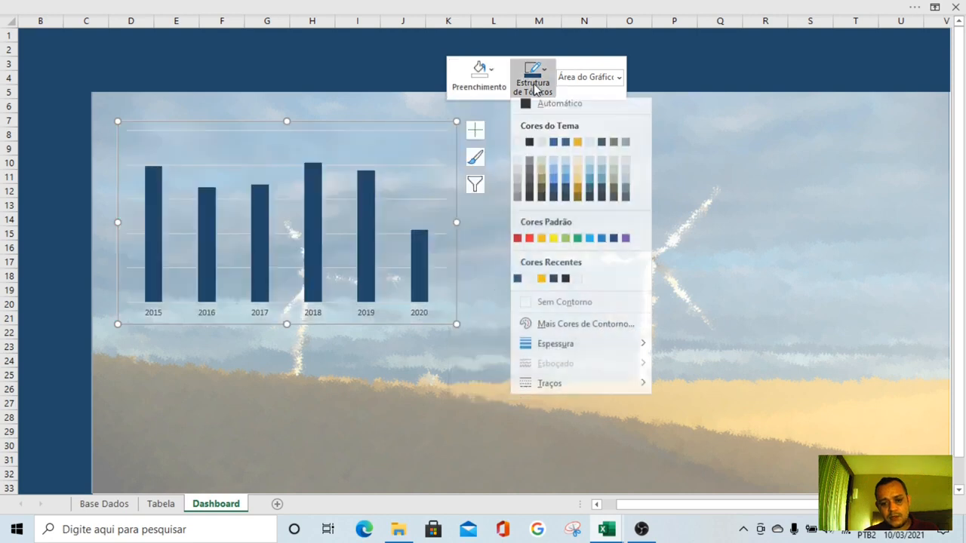
pyautogui.click(552, 309)
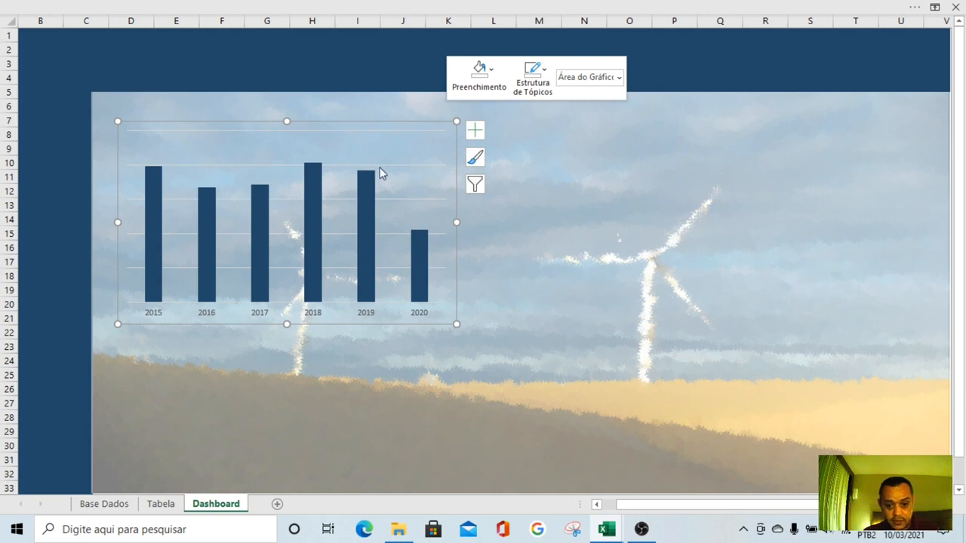
# Delete the horizontal gridlines from the annual occurrences chart and deselect the chart
pyautogui.click(430, 165)
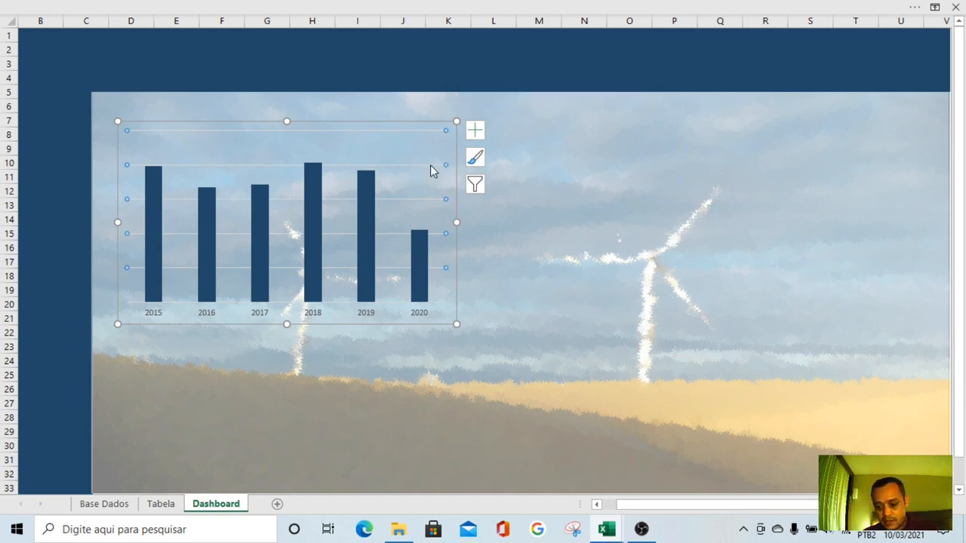
pyautogui.press('Delete')
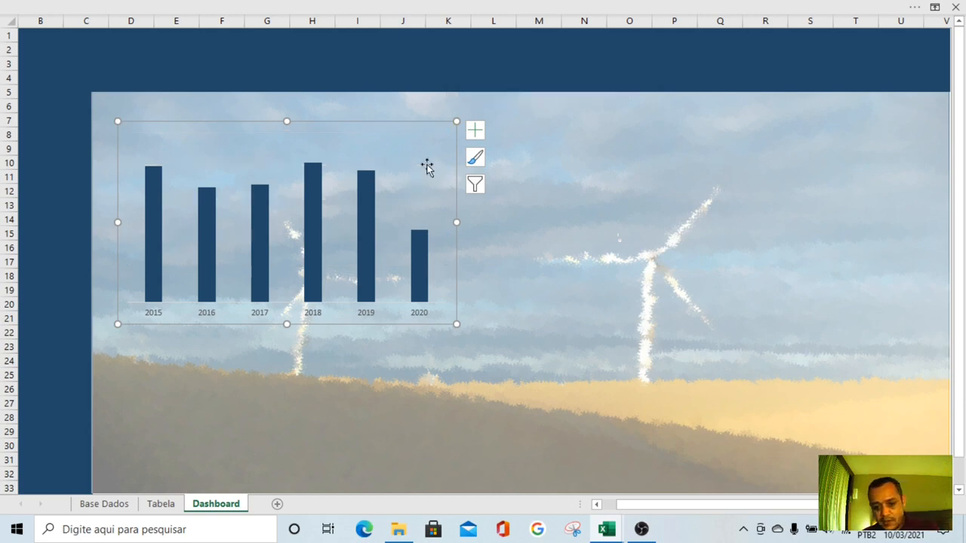
pyautogui.click(489, 341)
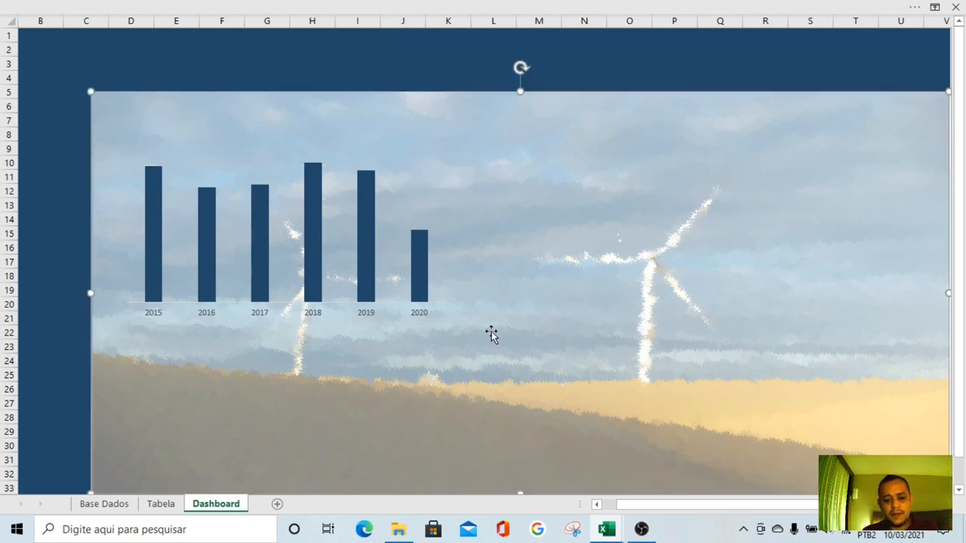
# Open the editing options for the Qtd. Ocorrências column series in the annual chart
pyautogui.rightClick(314, 249)
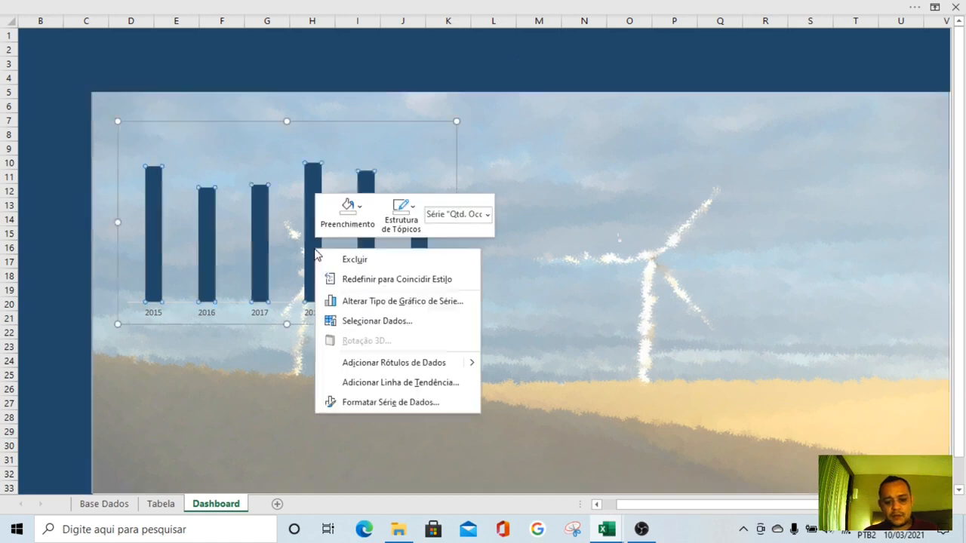
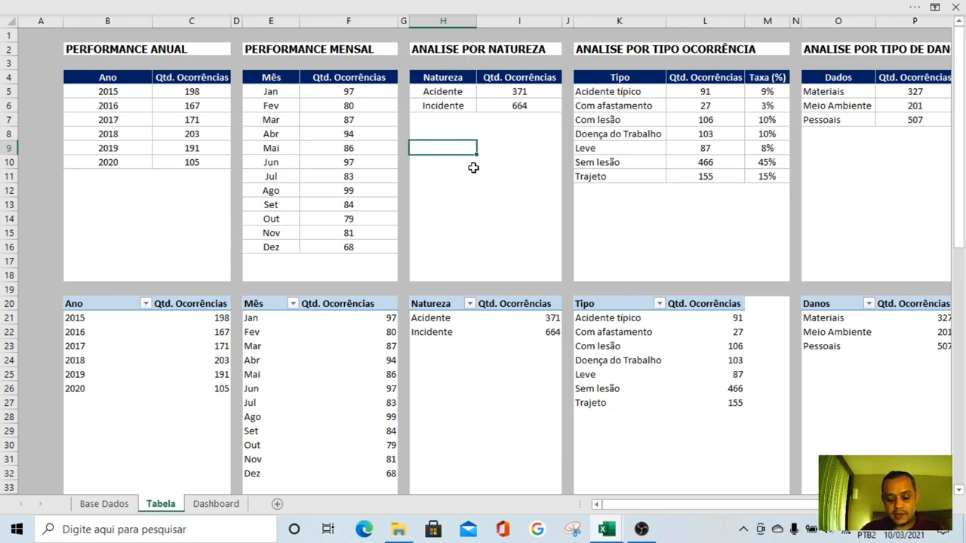
pyautogui.moveTo(455, 92); pyautogui.dragTo(495, 105)
pyautogui.click(482, 195)
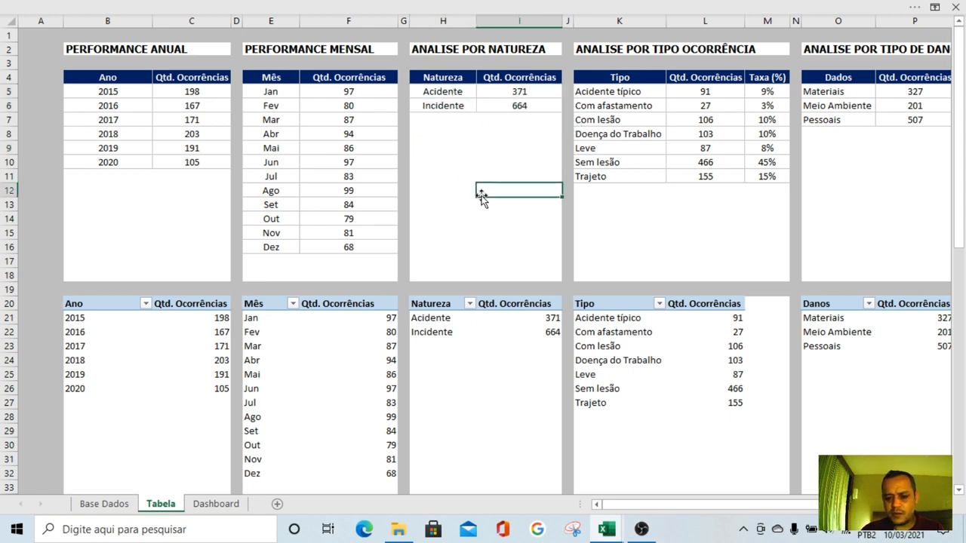
# On the Dashboard sheet, duplicate the monthly panel with its title and footnote, and narrow the copies to fit beside the original
pyautogui.click(216, 504)
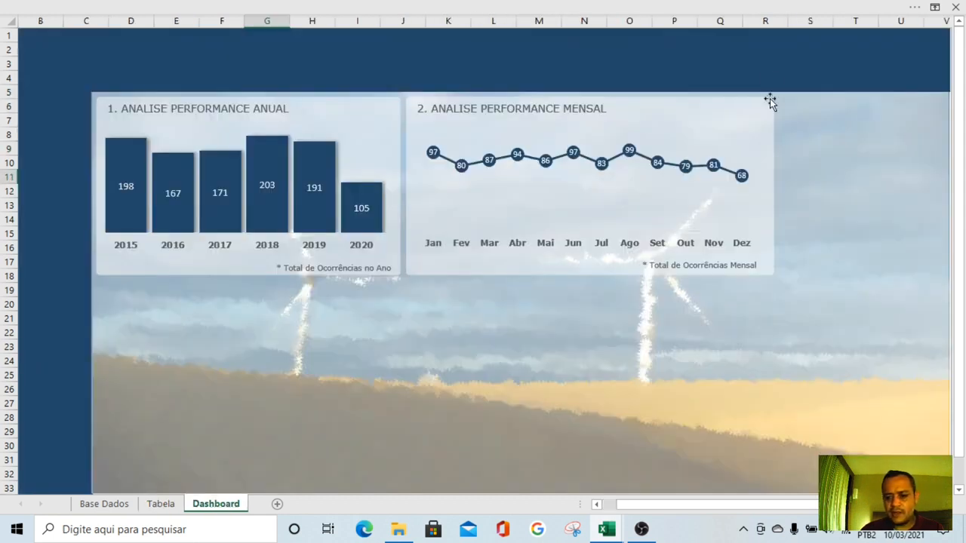
pyautogui.click(748, 107)
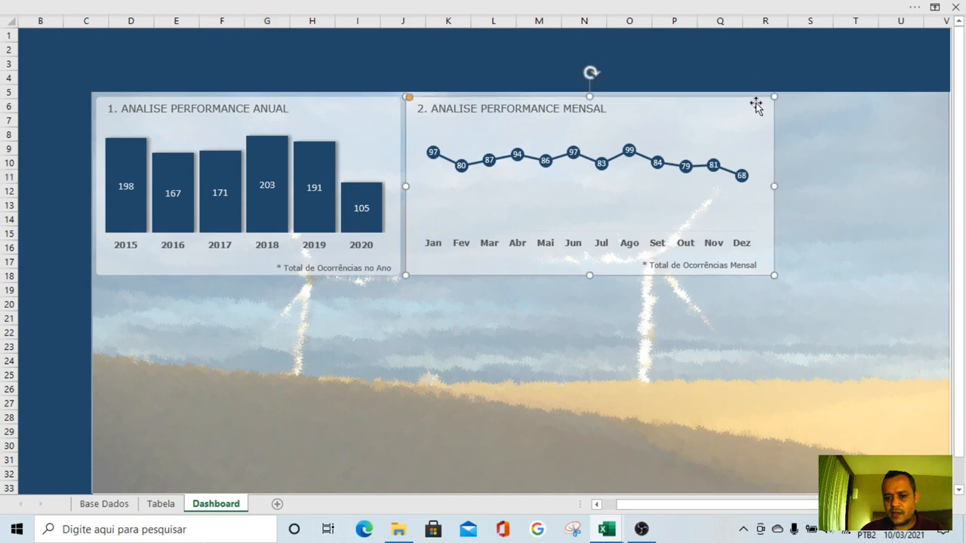
pyautogui.click(564, 111)
pyautogui.keyDown('ctrl'); pyautogui.click(666, 265); pyautogui.keyUp('ctrl')
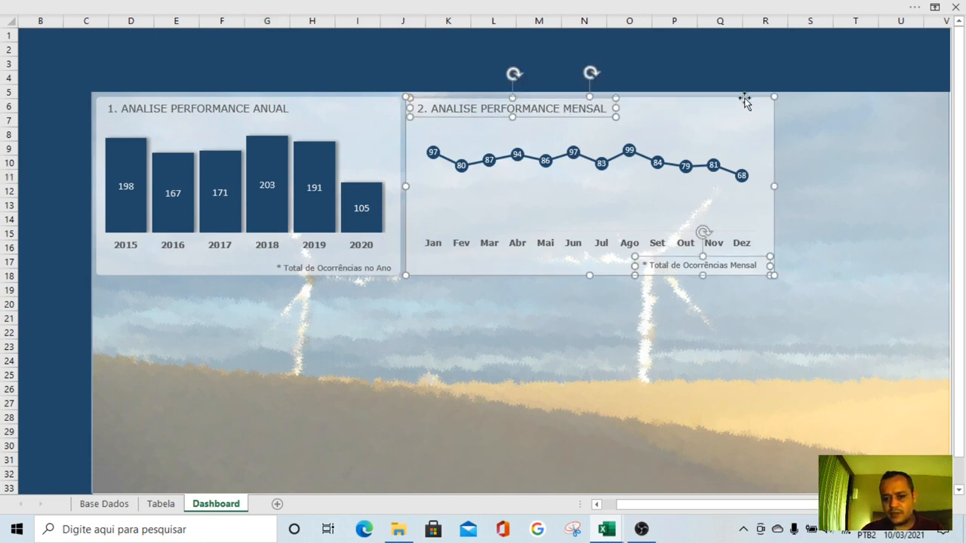
pyautogui.moveTo(747, 106); pyautogui.dragTo(917, 94)
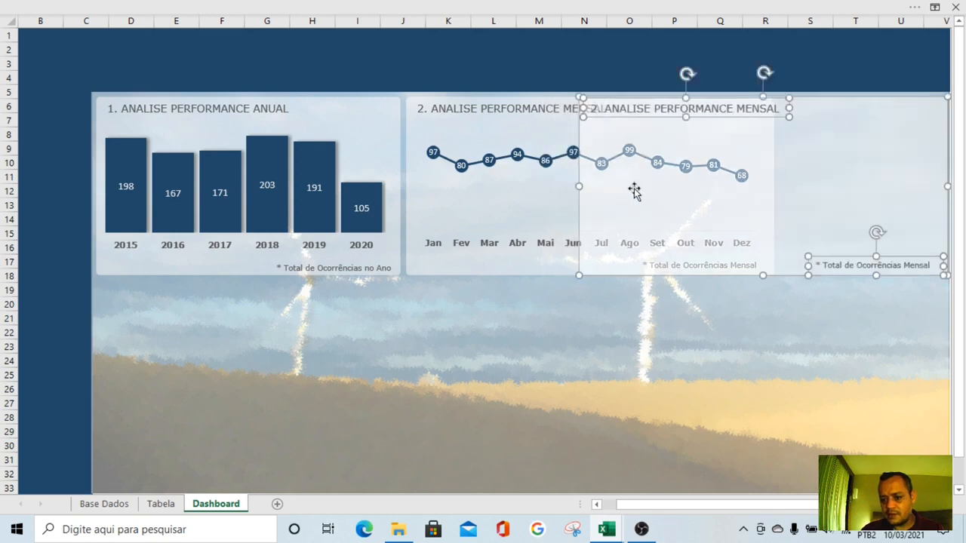
pyautogui.moveTo(586, 187); pyautogui.dragTo(779, 159)
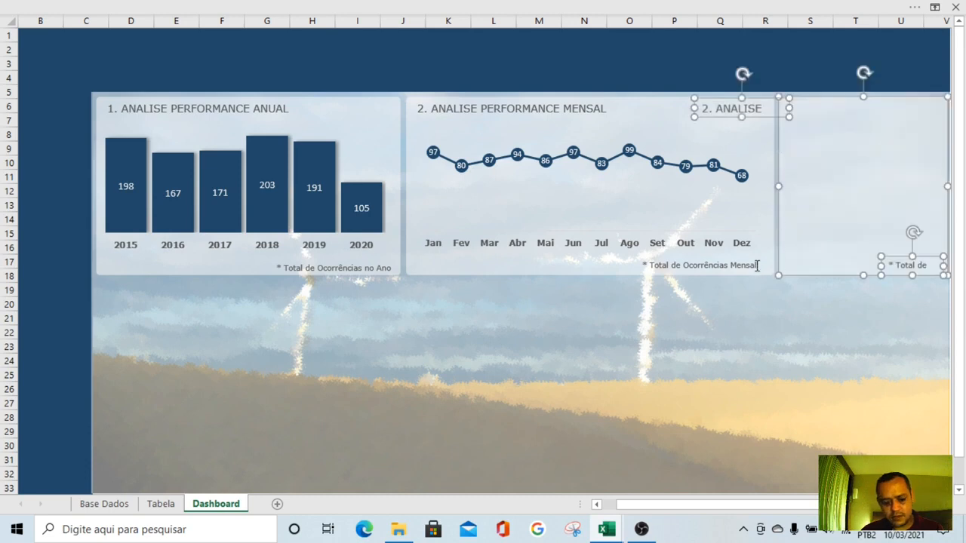
# Fit the copied title box to the width of the new third panel and delete the copied footnote
pyautogui.press('Escape')
pyautogui.click(731, 104)
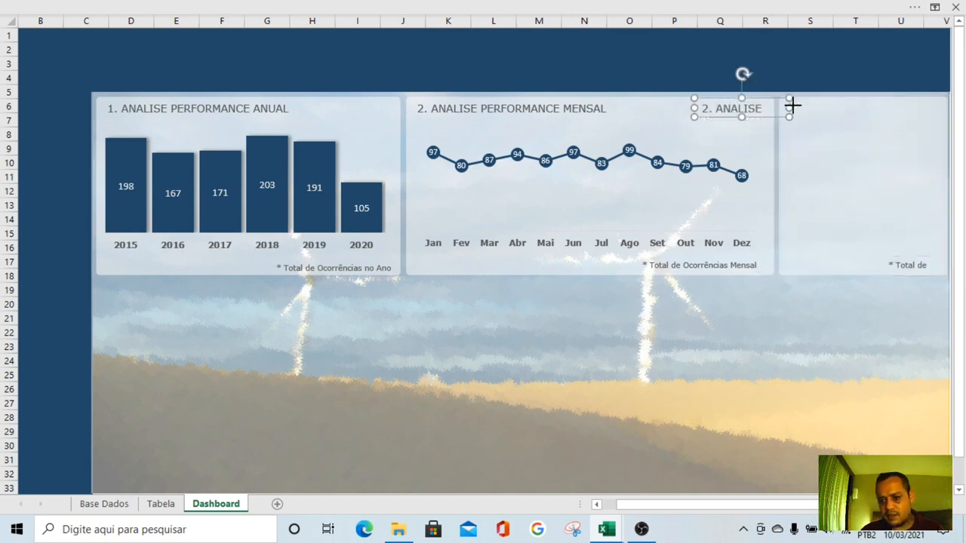
pyautogui.moveTo(792, 103); pyautogui.dragTo(942, 100)
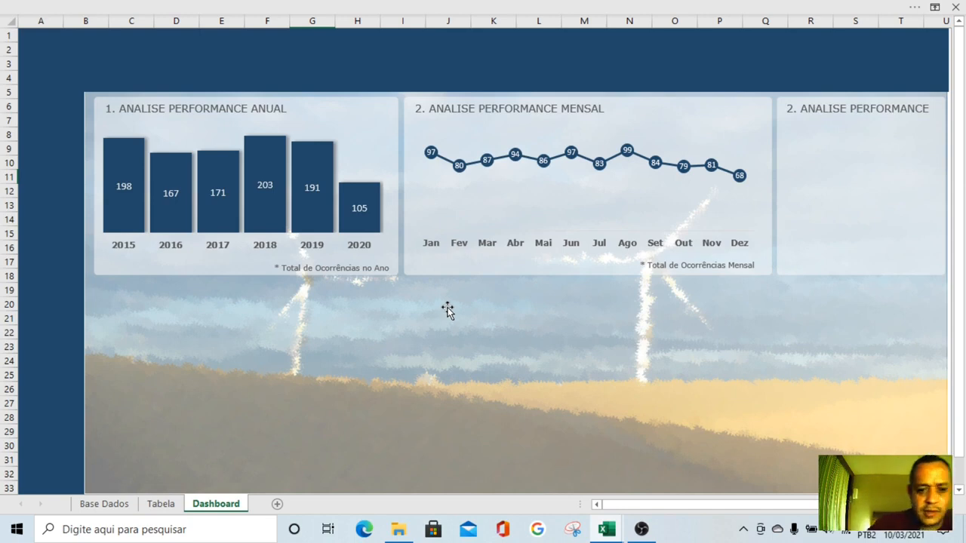
# Change the third panel's title to "3. ANALISE POR NATUREZA"
pyautogui.click(161, 509)
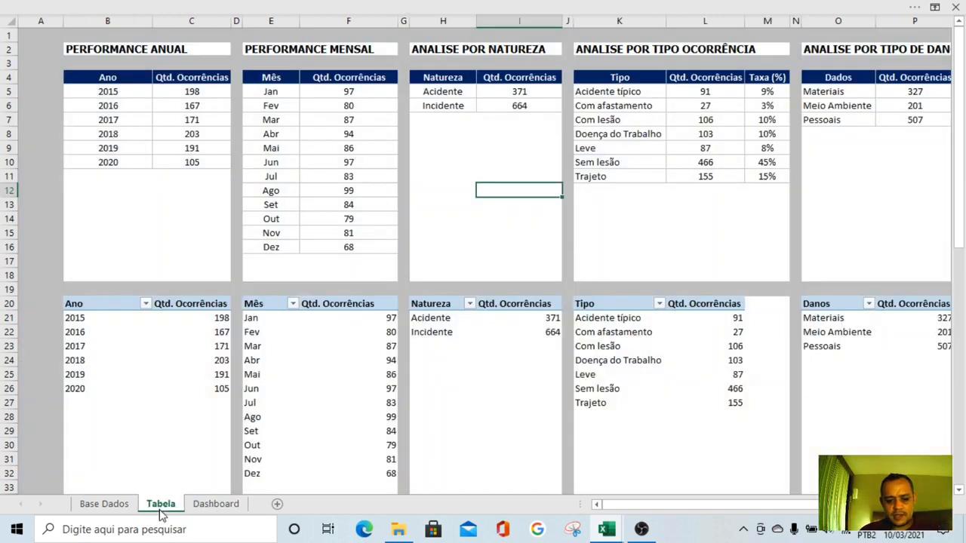
pyautogui.click(217, 504)
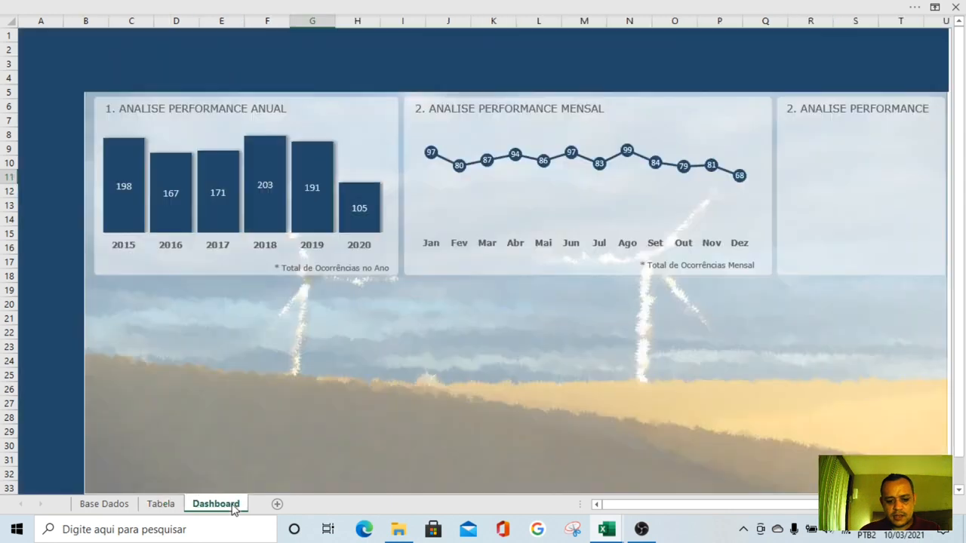
pyautogui.click(796, 109)
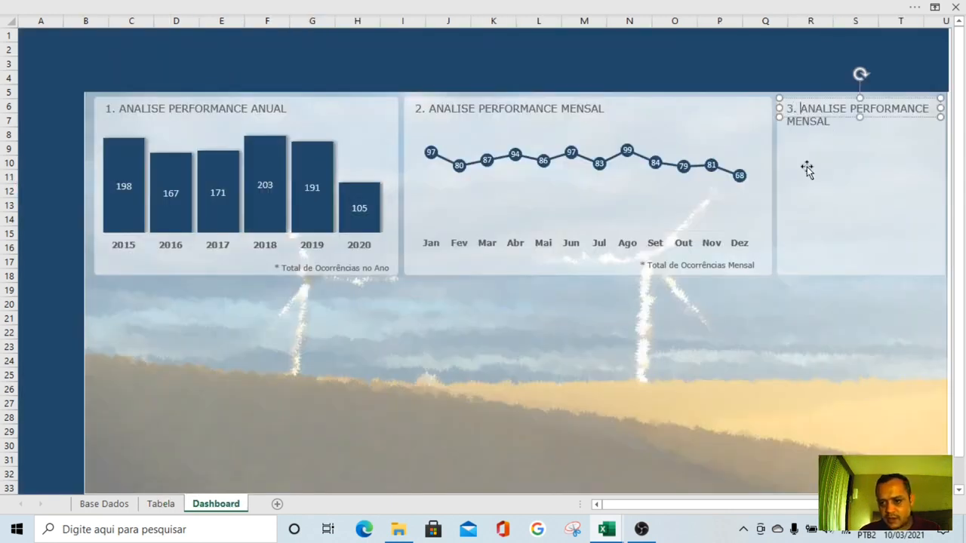
pyautogui.write('POR NATUREZA')
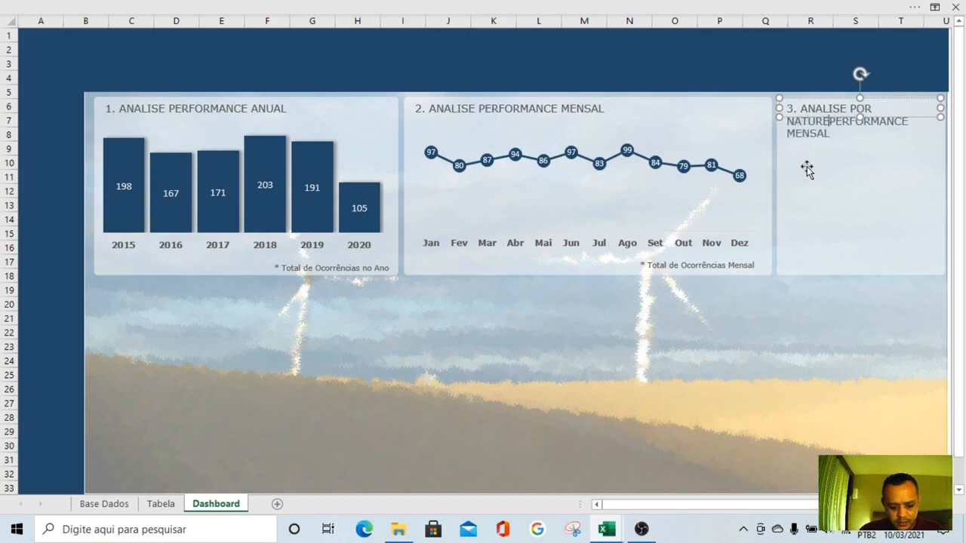
pyautogui.press('Delete')
pyautogui.press('Delete')
pyautogui.press('Delete')
pyautogui.press('Delete')
pyautogui.press('Delete')
pyautogui.press('Delete')
pyautogui.press('Delete')
pyautogui.press('Delete')
pyautogui.press('Delete')
pyautogui.press('Delete')
pyautogui.press('Delete')
pyautogui.press('Delete')
pyautogui.press('Delete')
pyautogui.press('Delete')
pyautogui.press('Delete')
pyautogui.press('Delete')
pyautogui.press('Delete')
pyautogui.press('Delete')
pyautogui.press('Escape')
pyautogui.press('Escape')
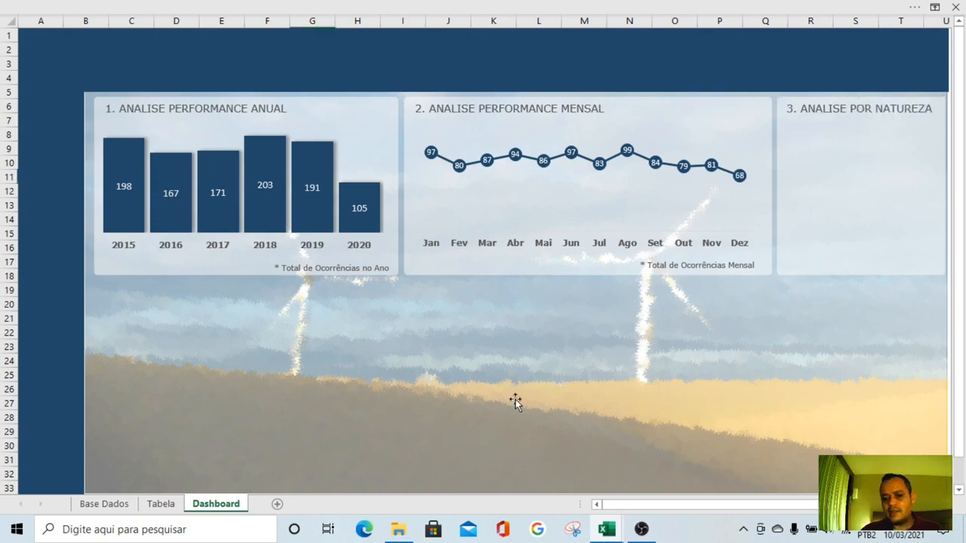
# Examine the Acidente and Incidente rows of the Natureza table on the Tabela sheet
pyautogui.click(150, 504)
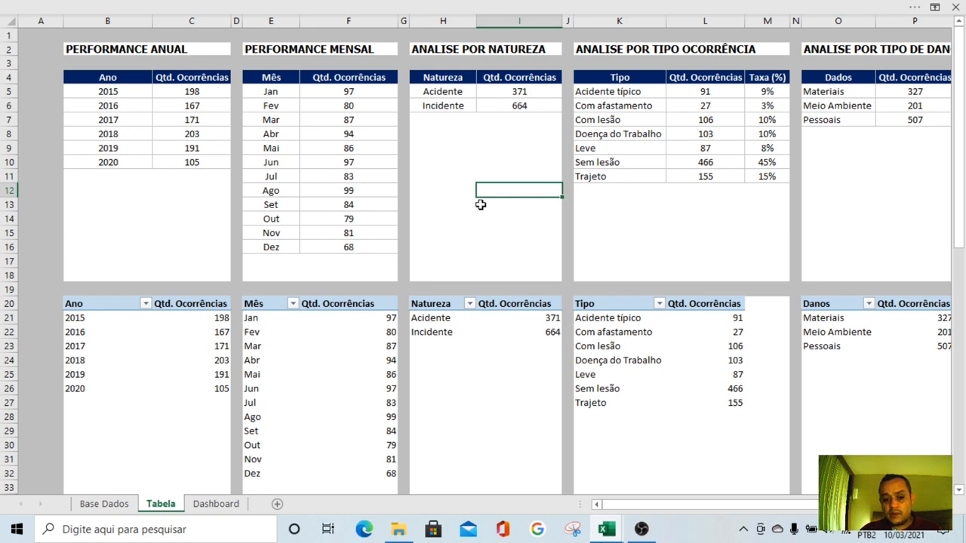
pyautogui.click(448, 92)
pyautogui.write('Acidente Incidente')
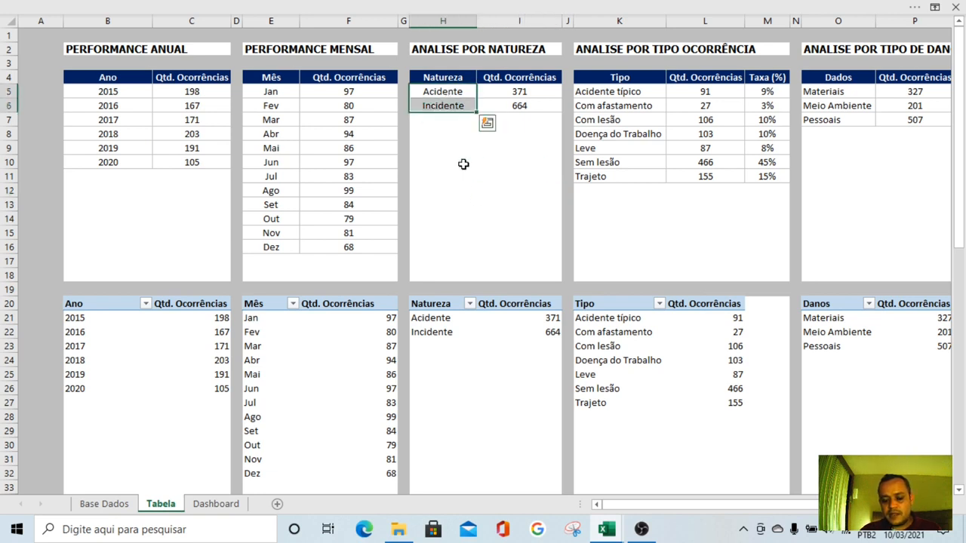
pyautogui.click(450, 203)
pyautogui.press('Up')
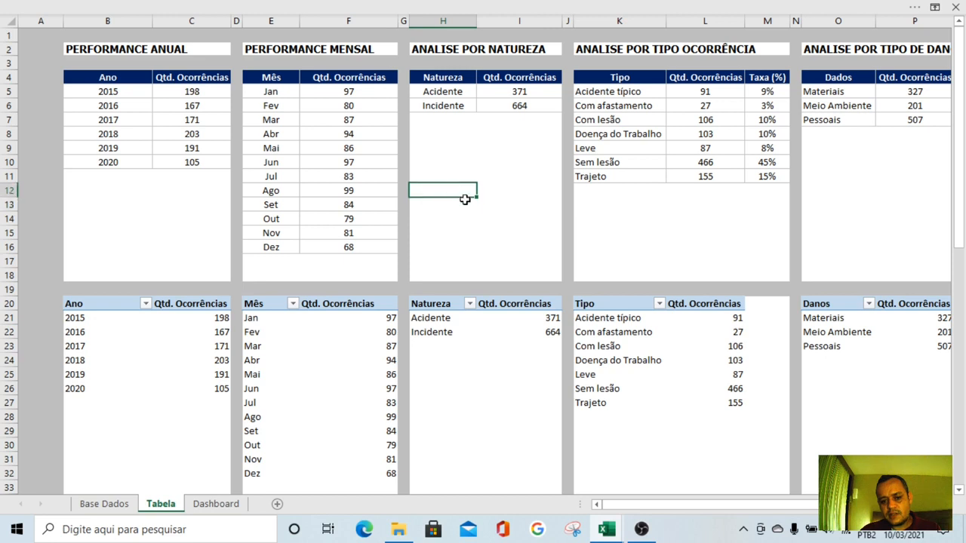
pyautogui.press('Down')
pyautogui.press('Down')
pyautogui.press('Down')
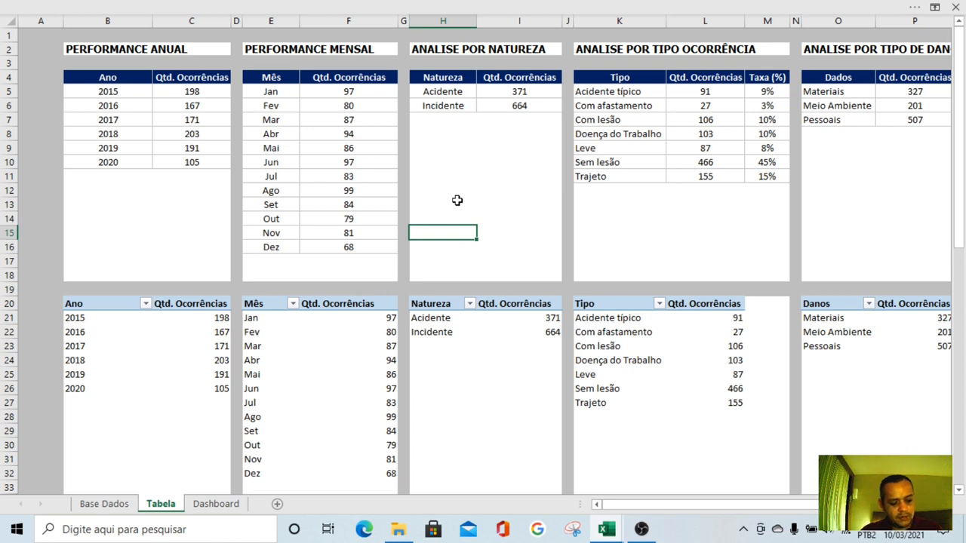
# Open the stock icon library with cell H13 below the Natureza table selected, and reposition its dialog so it fits fully on screen
pyautogui.click(457, 200)
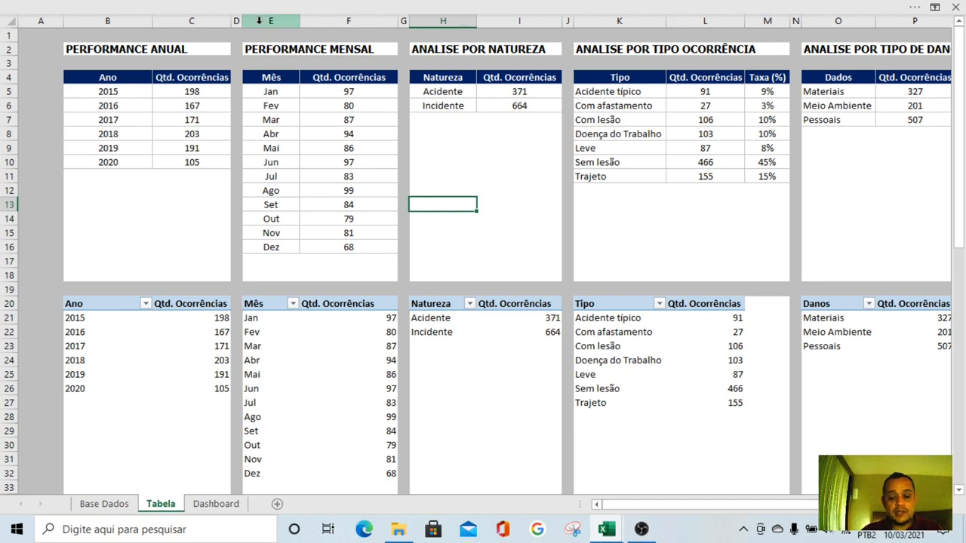
pyautogui.click(219, 8)
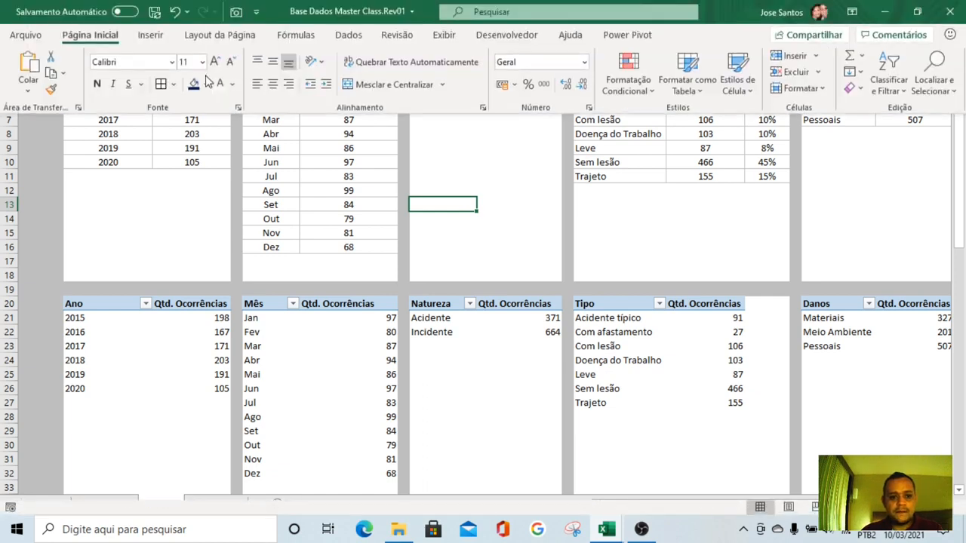
pyautogui.click(149, 36)
pyautogui.click(178, 83)
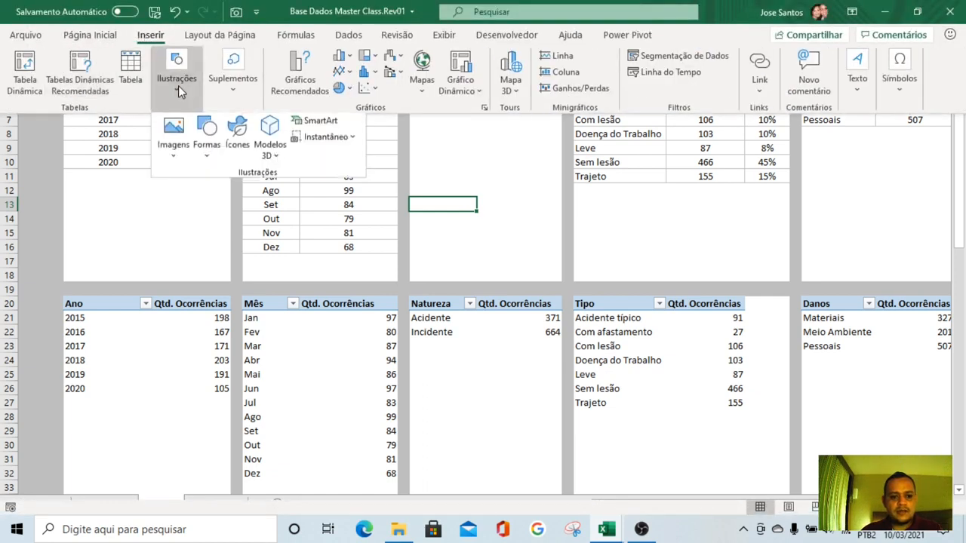
pyautogui.click(239, 139)
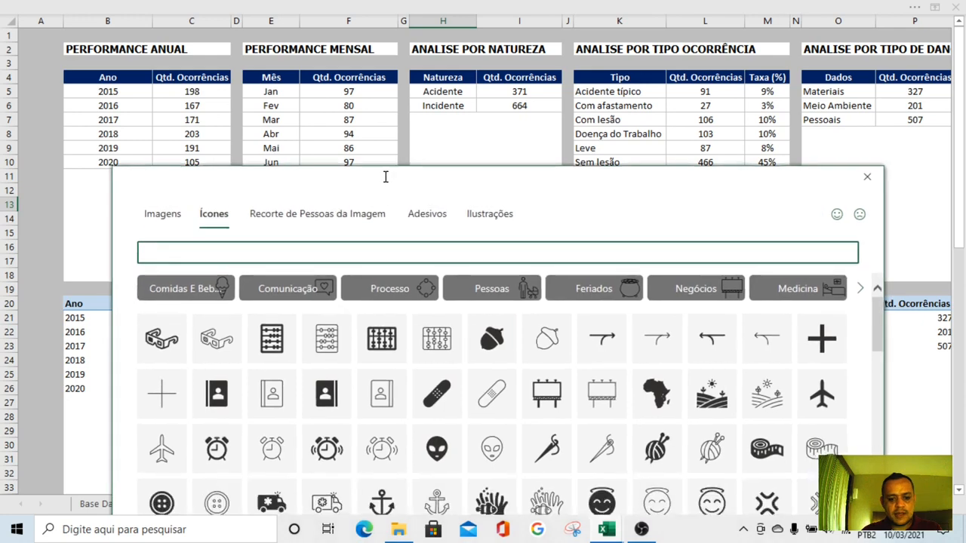
pyautogui.moveTo(373, 162); pyautogui.dragTo(354, 133)
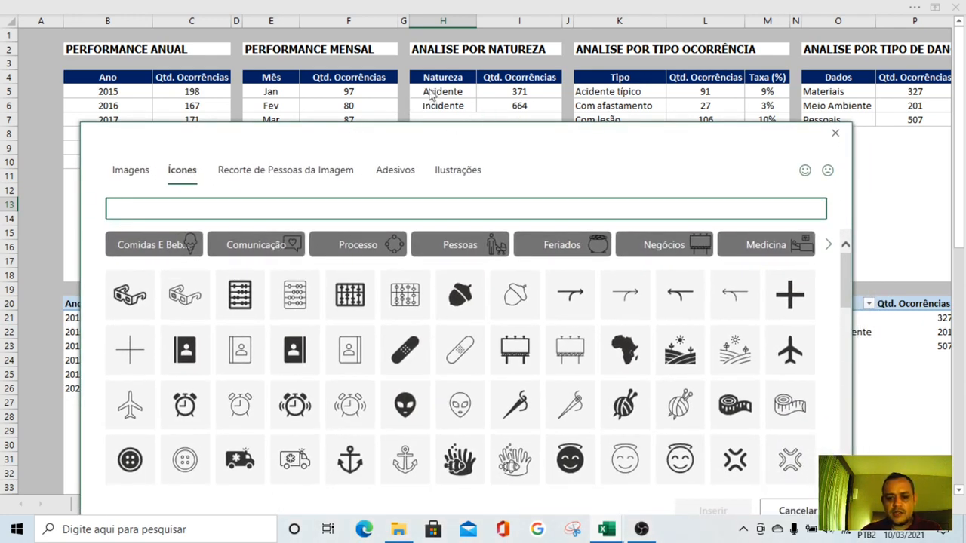
pyautogui.click(433, 142)
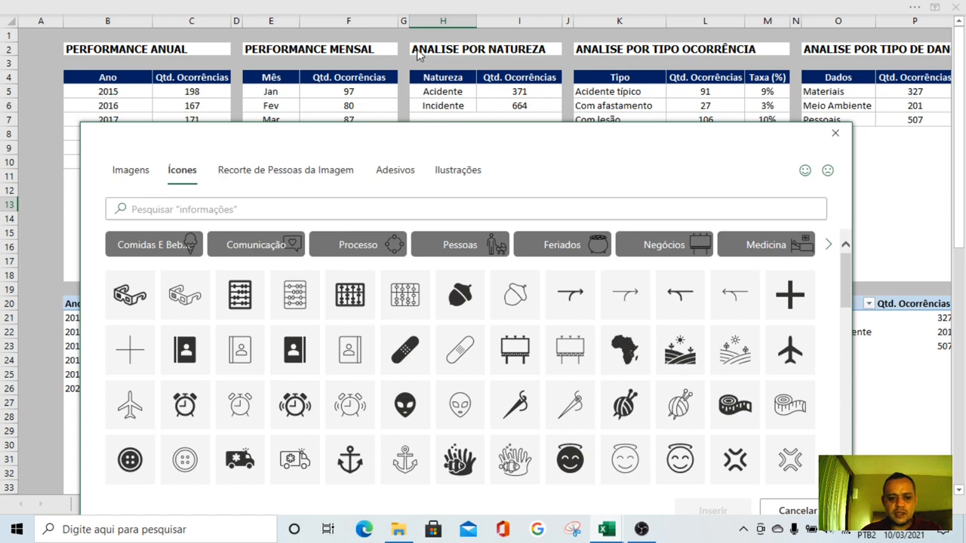
pyautogui.moveTo(390, 143); pyautogui.dragTo(377, 49)
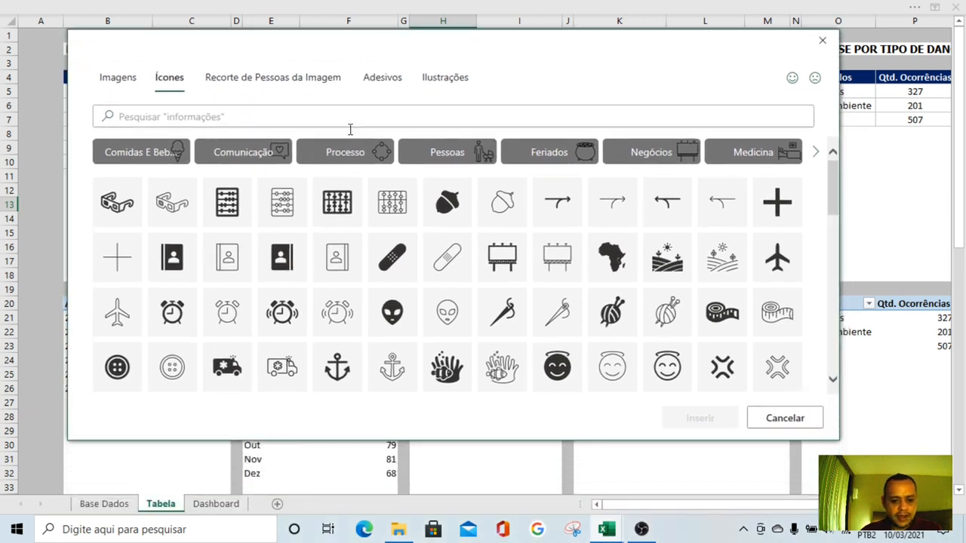
# Browse the stock icon library for pictograms that could represent accidents and incidents
pyautogui.scroll(-5, 498, 256)
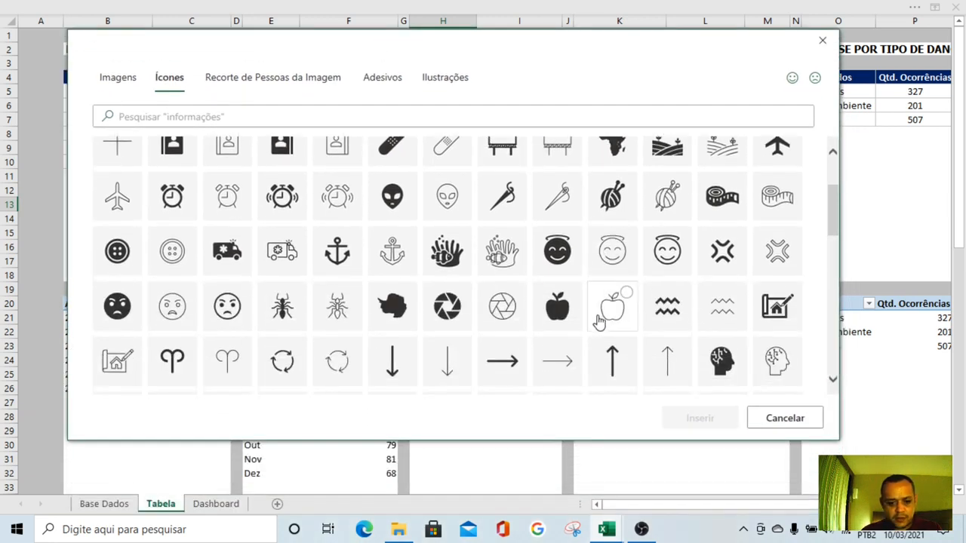
pyautogui.scroll(-3, 602, 332)
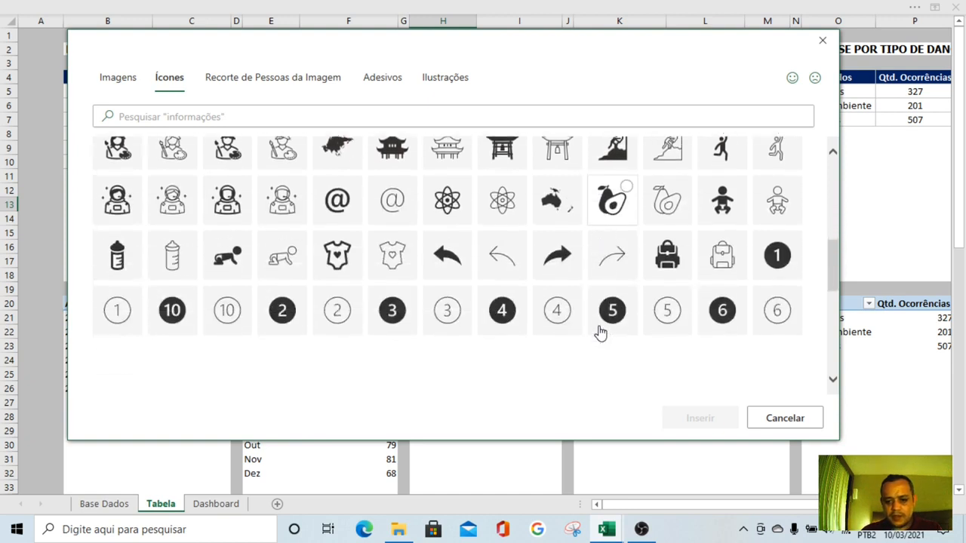
pyautogui.scroll(2, 601, 332)
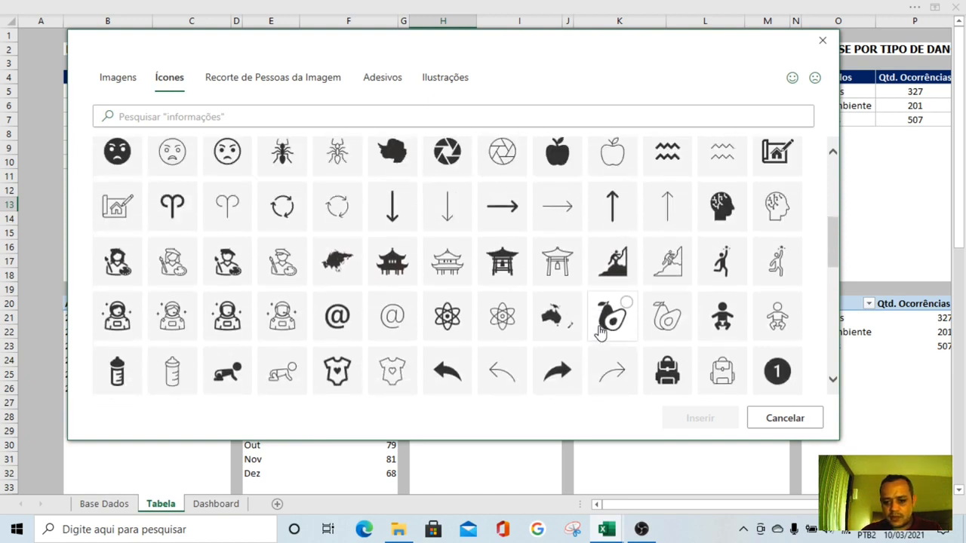
pyautogui.scroll(5, 602, 332)
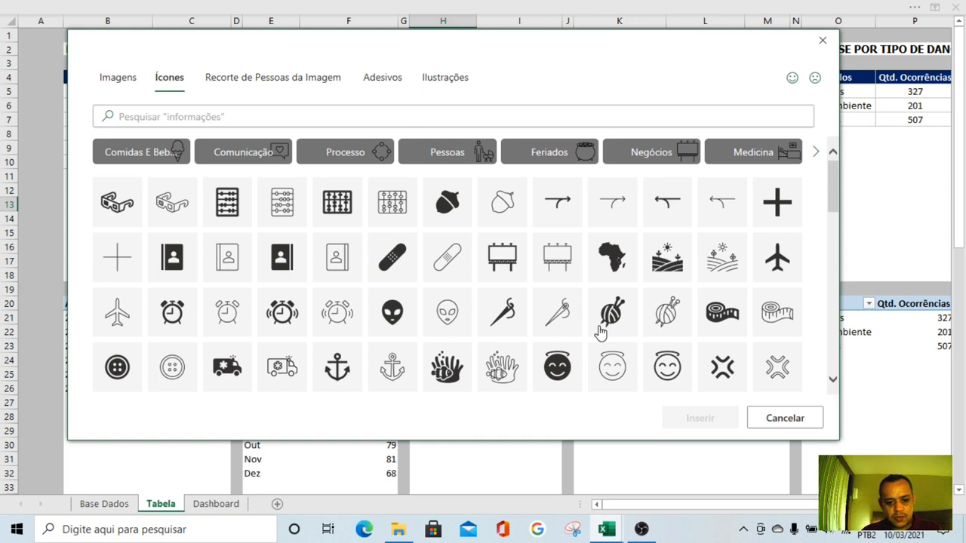
pyautogui.scroll(-5, 600, 332)
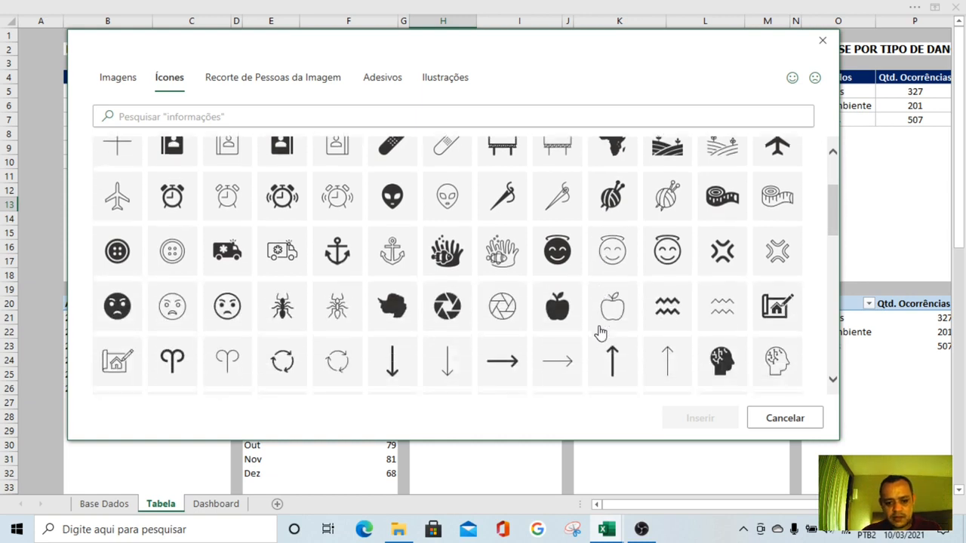
pyautogui.scroll(-4, 600, 332)
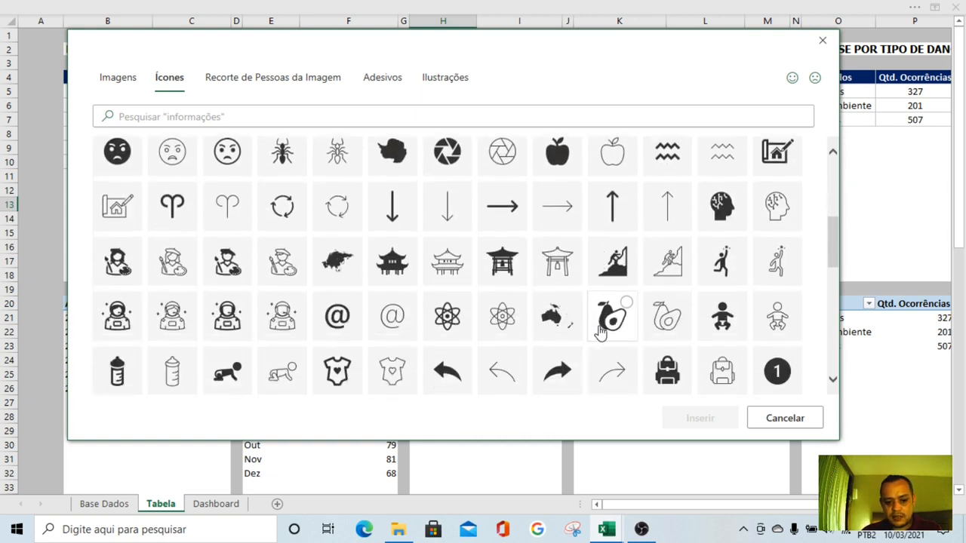
pyautogui.scroll(-4, 600, 332)
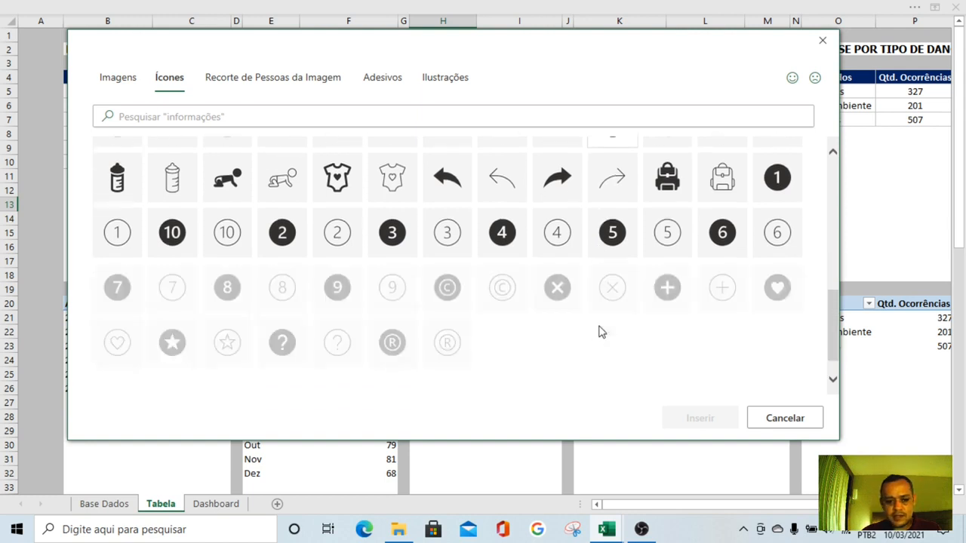
pyautogui.scroll(-5, 600, 332)
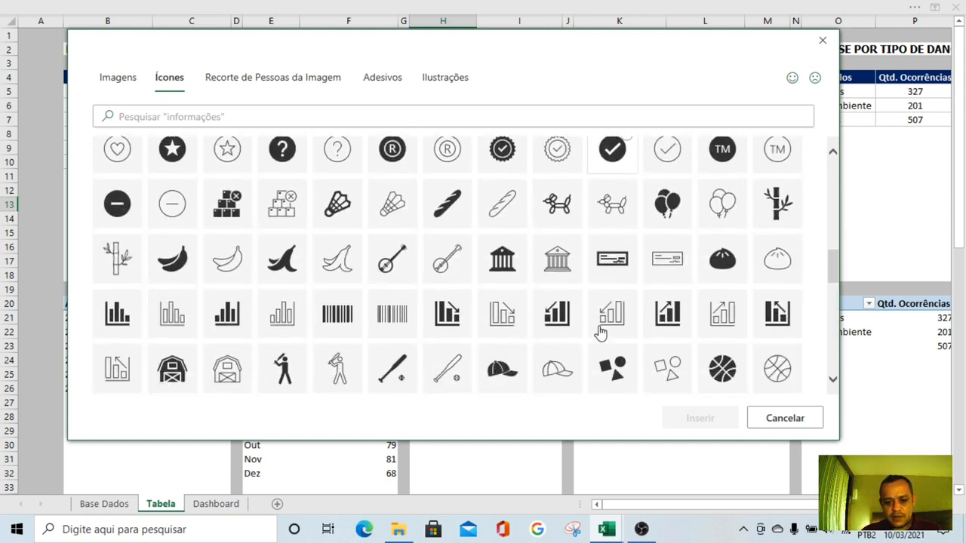
pyautogui.scroll(-3, 600, 332)
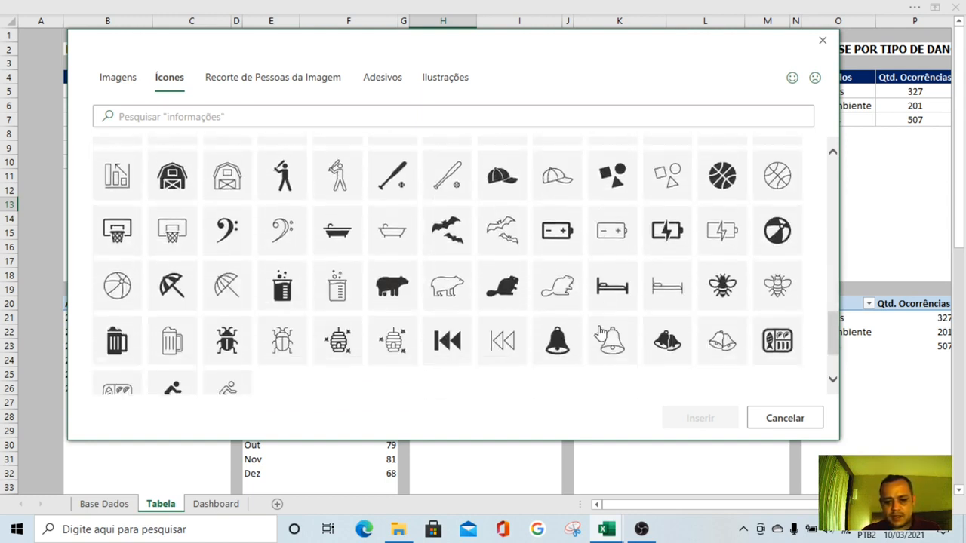
pyautogui.scroll(-3, 600, 332)
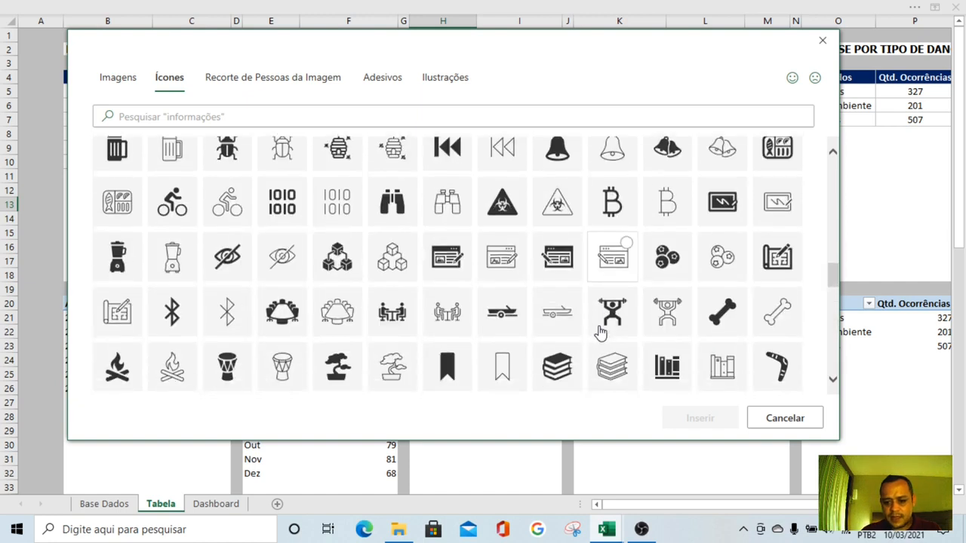
pyautogui.scroll(-2, 600, 332)
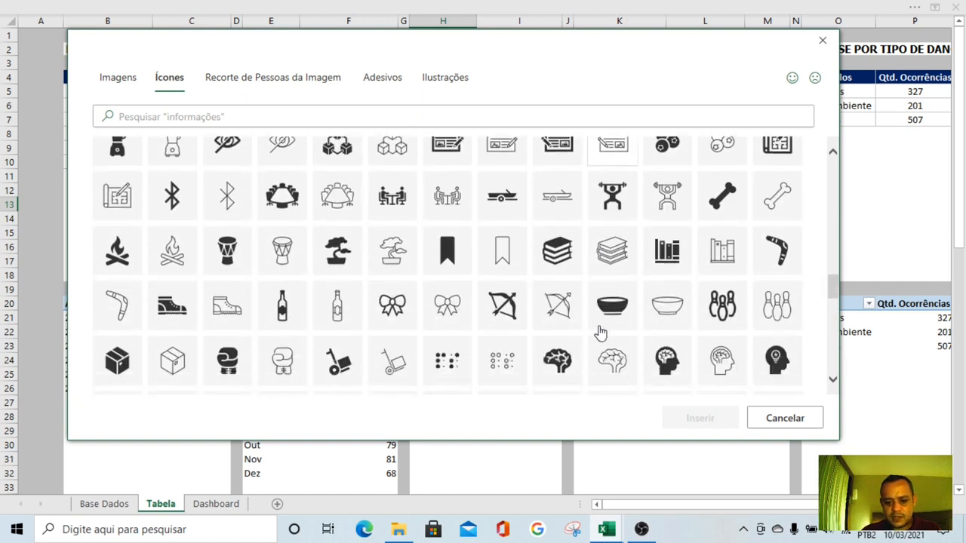
pyautogui.scroll(-1, 600, 332)
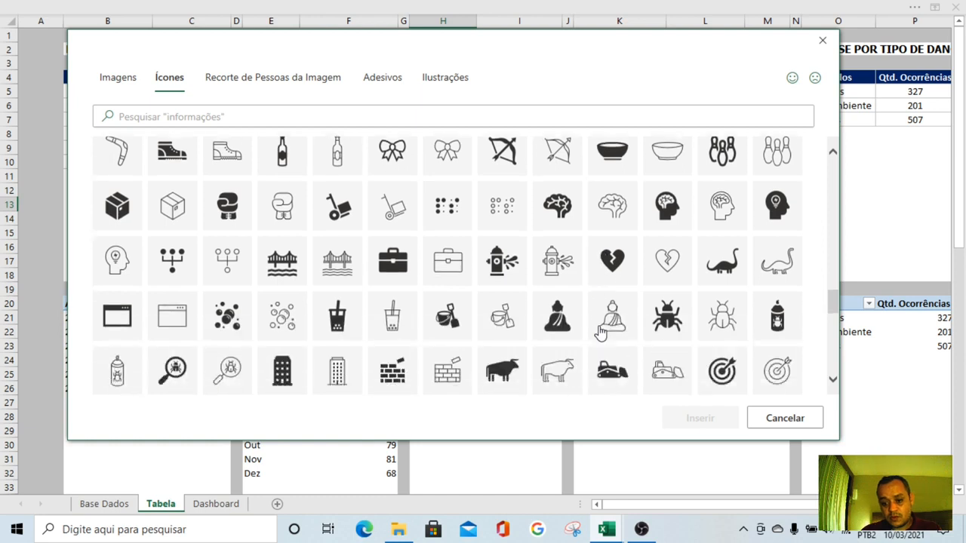
# Search the icon library for "ACIDENTE"
pyautogui.click(175, 113)
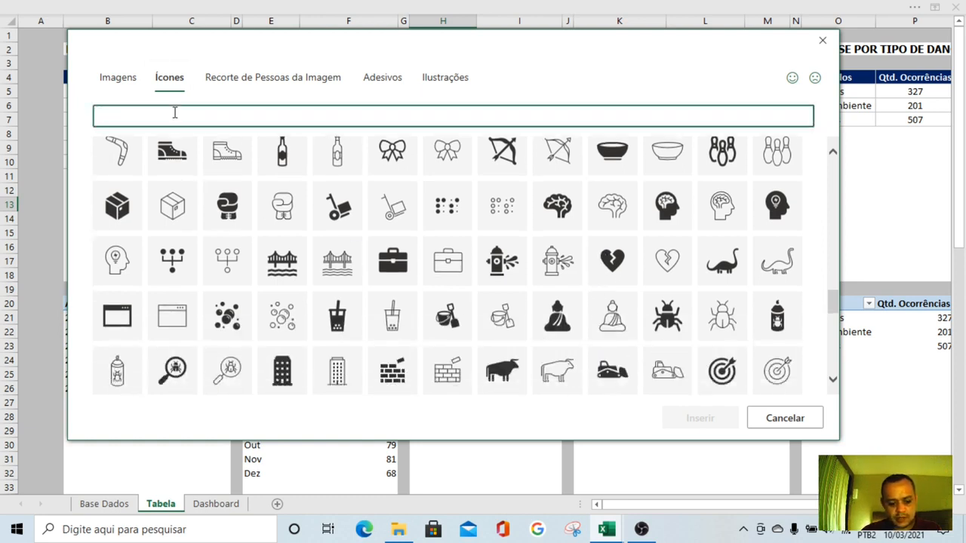
pyautogui.write('ACIDET')
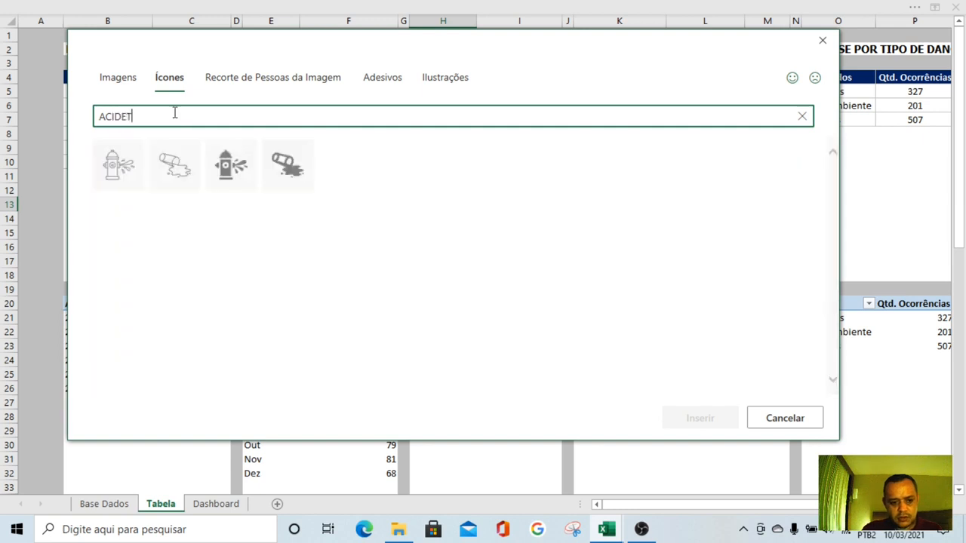
pyautogui.press('BackSpace')
pyautogui.press('BackSpace')
pyautogui.write('ENTE')
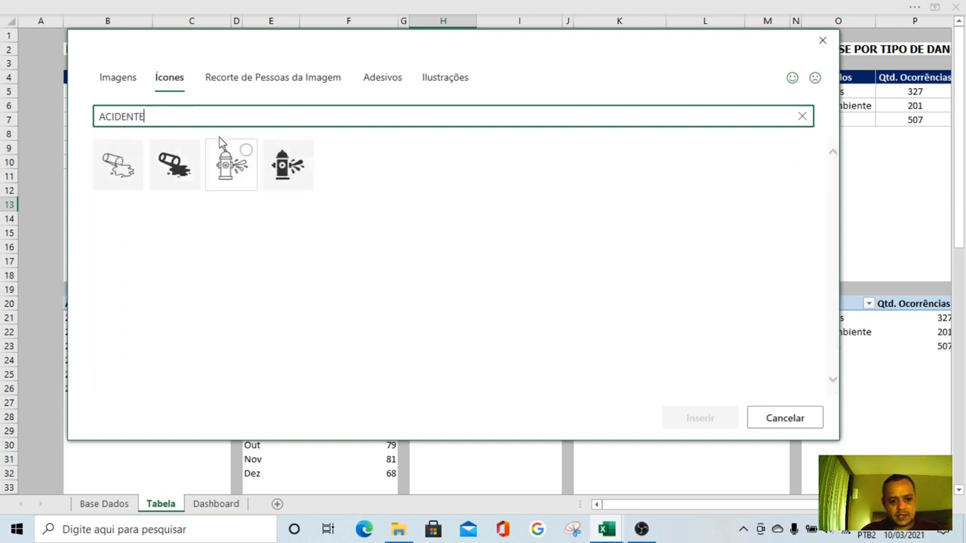
# Search the icon library for "SEGURANÇA" instead and select the solid slipping-person icon
pyautogui.moveTo(182, 115); pyautogui.dragTo(88, 109)
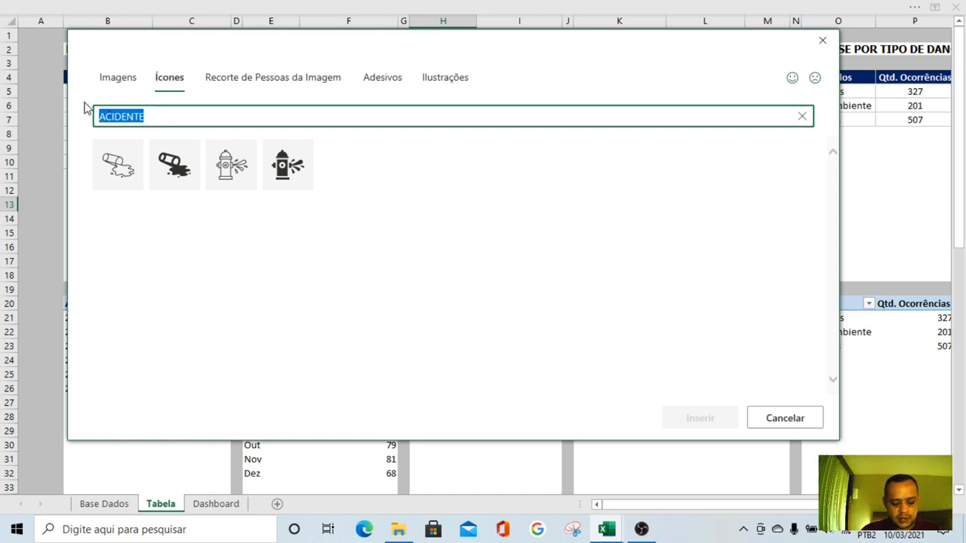
pyautogui.write('I')
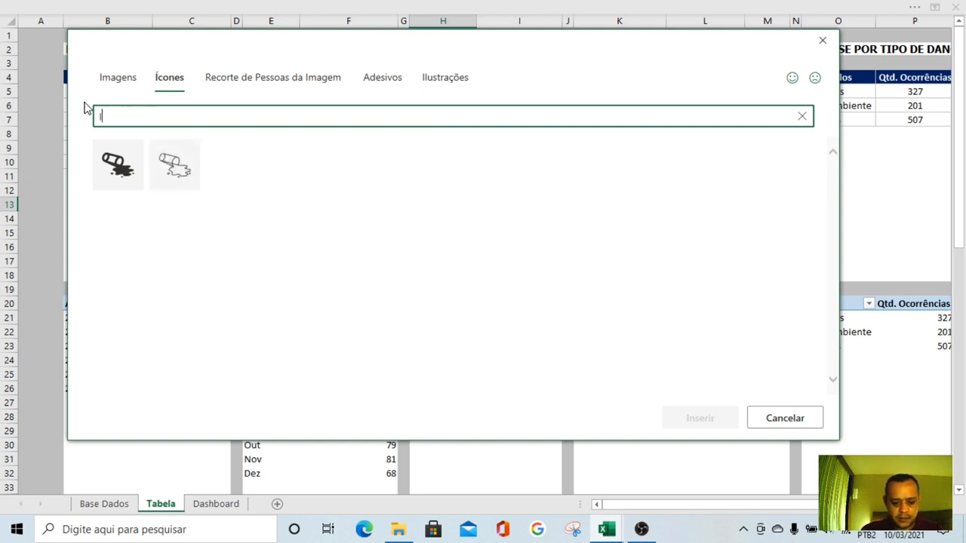
pyautogui.write('SEGURAN')
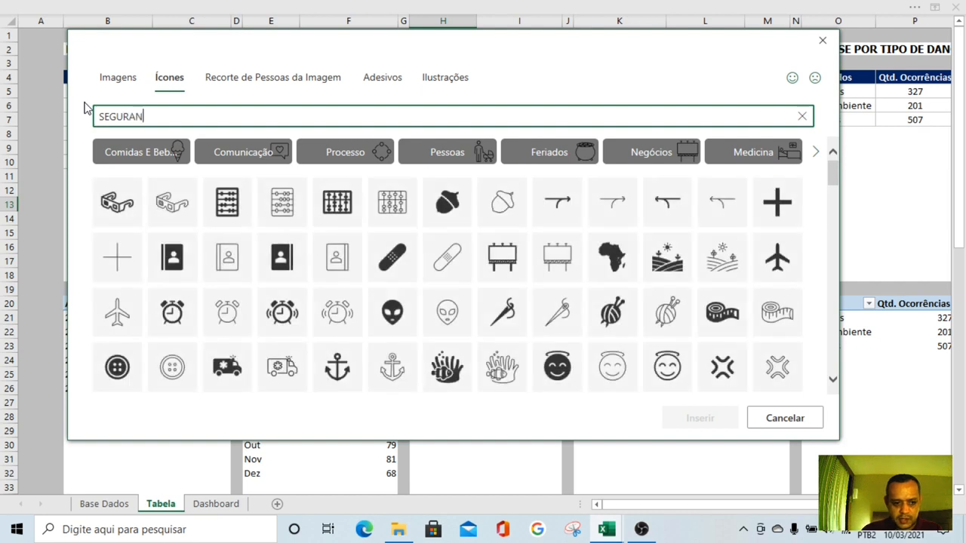
pyautogui.write('ÇA')
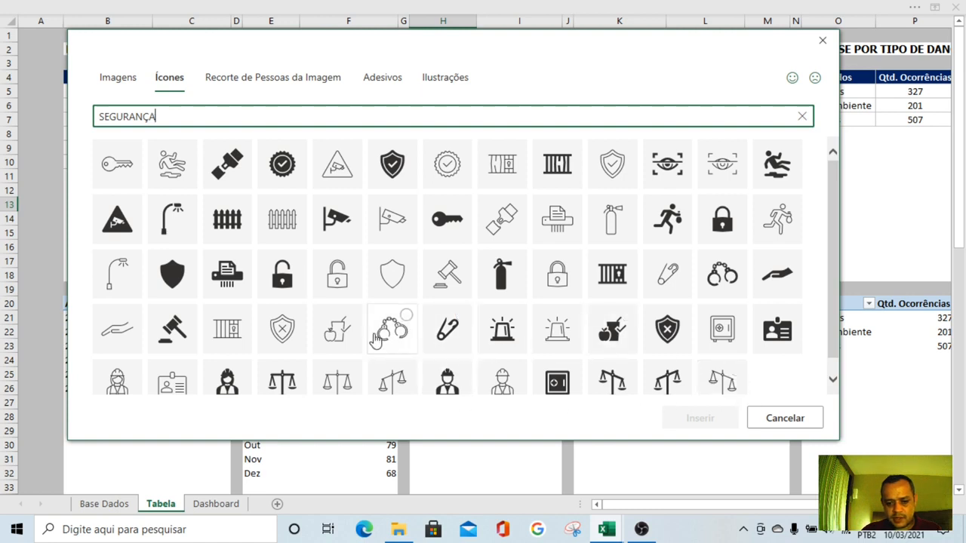
pyautogui.click(787, 167)
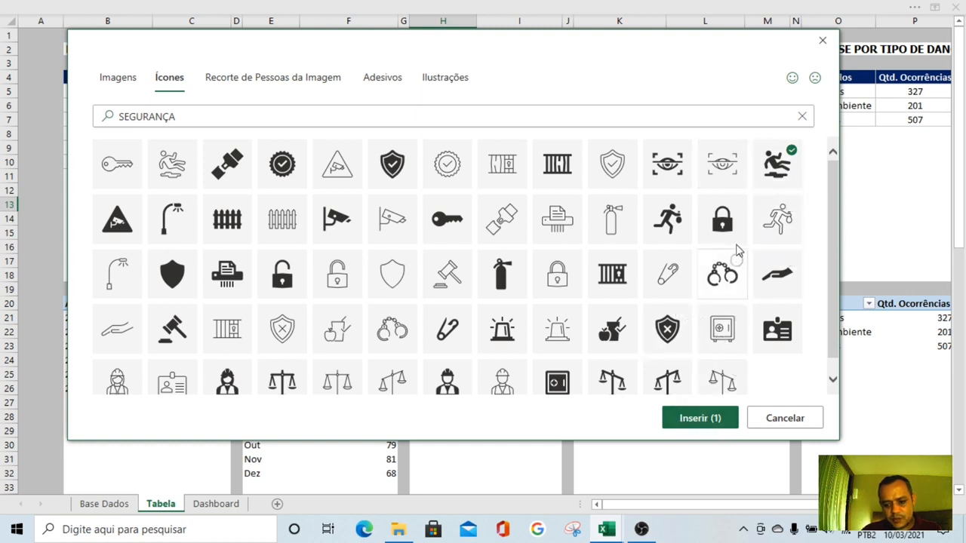
pyautogui.click(674, 225)
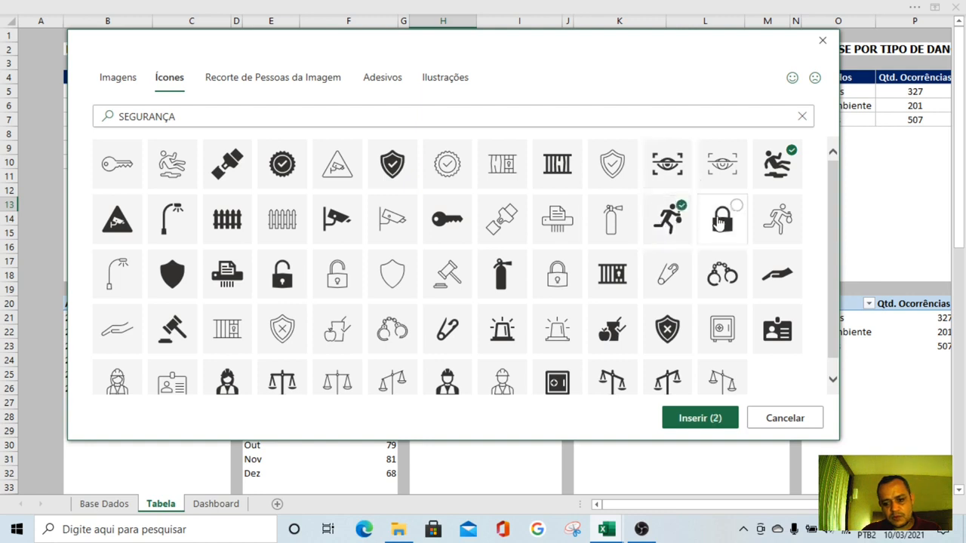
pyautogui.click(722, 220)
pyautogui.click(777, 220)
pyautogui.click(777, 275)
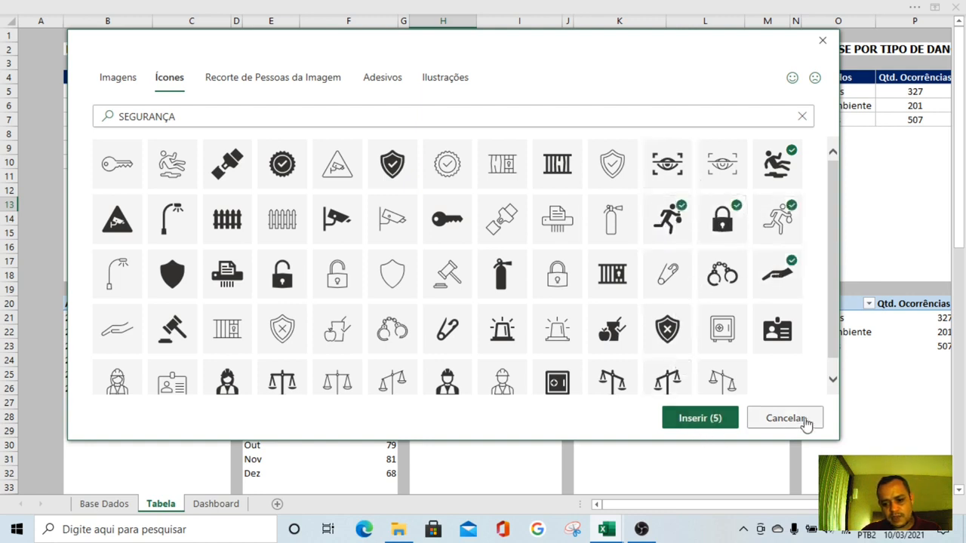
pyautogui.click(778, 274)
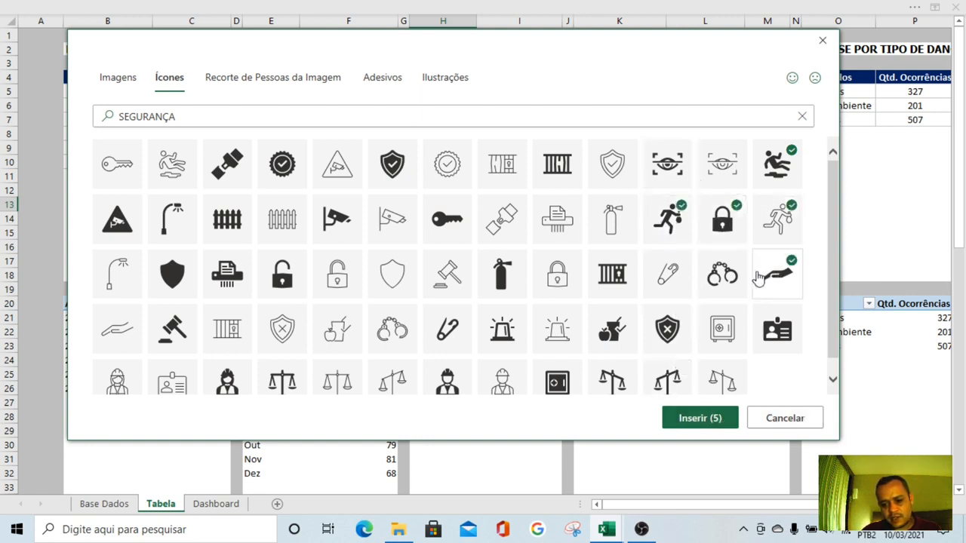
pyautogui.click(778, 221)
pyautogui.click(722, 220)
pyautogui.click(667, 221)
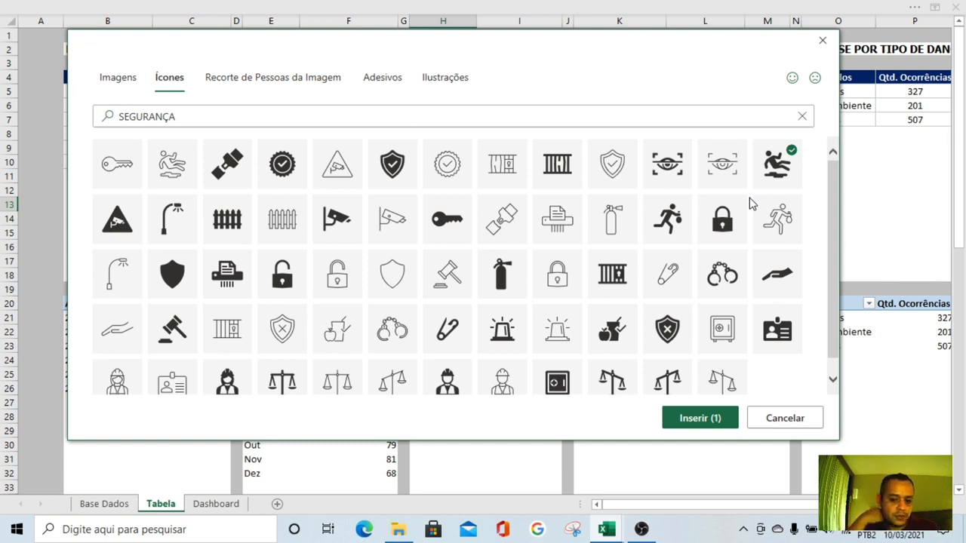
# Insert the solid slipping-person and arm-in-sling icons on the Tabela sheet, and move both to the Dashboard sheet
pyautogui.press('Return')
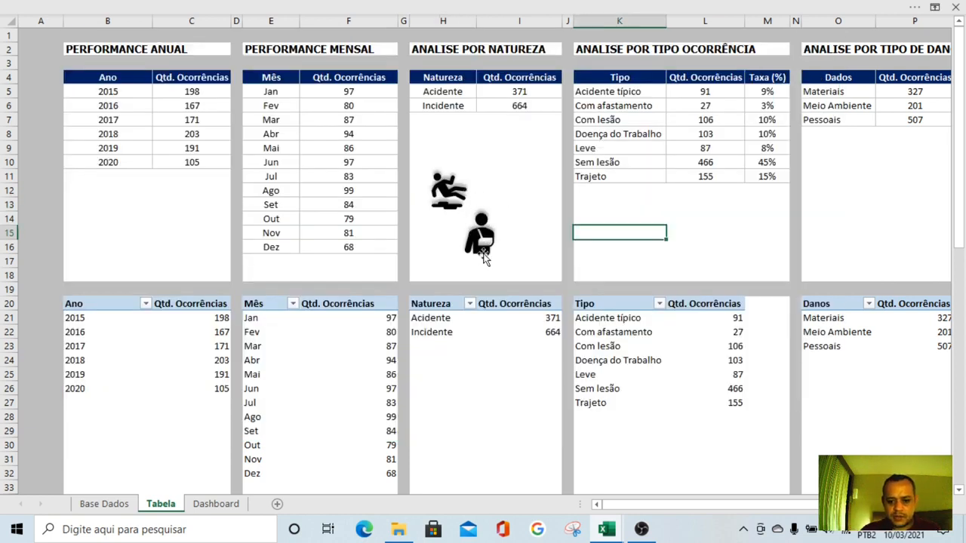
pyautogui.click(449, 190)
pyautogui.keyDown('ctrl'); pyautogui.click(480, 234); pyautogui.keyUp('ctrl')
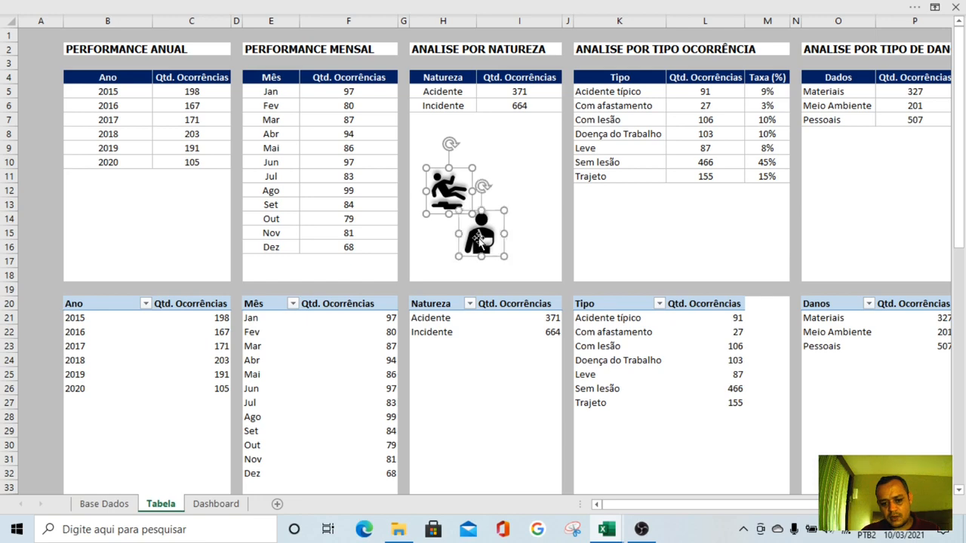
pyautogui.hotkey('ctrl', 'x')
pyautogui.click(216, 503)
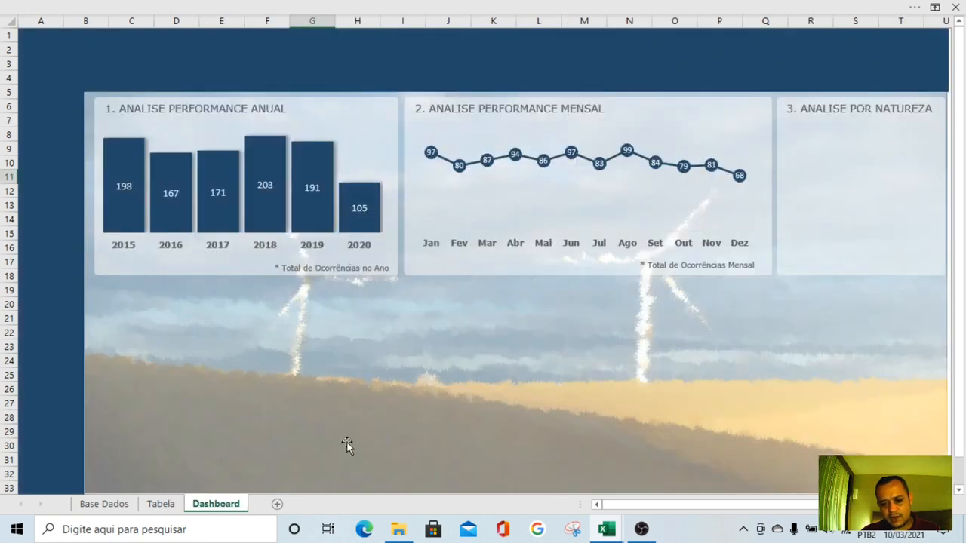
pyautogui.hotkey('ctrl', 'v')
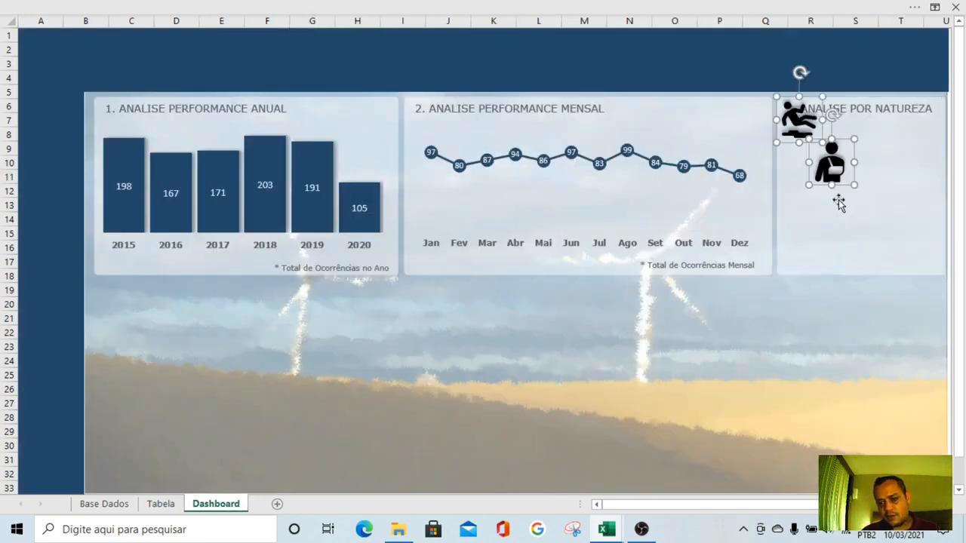
# Place the slipping-person icon above the arm-in-sling icon under the third panel's title, and select both icons together
pyautogui.moveTo(836, 169); pyautogui.dragTo(813, 236)
pyautogui.press('Escape')
pyautogui.press('Escape')
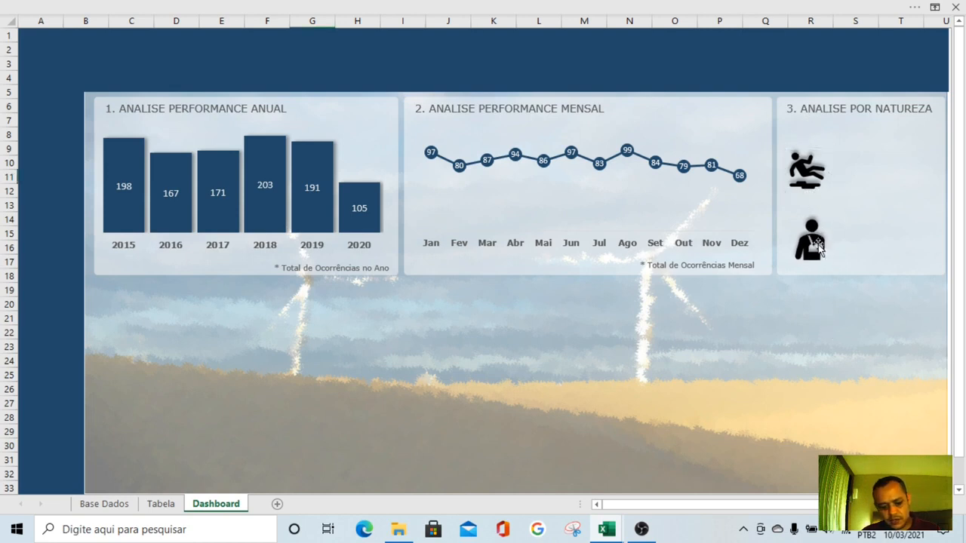
pyautogui.click(808, 175)
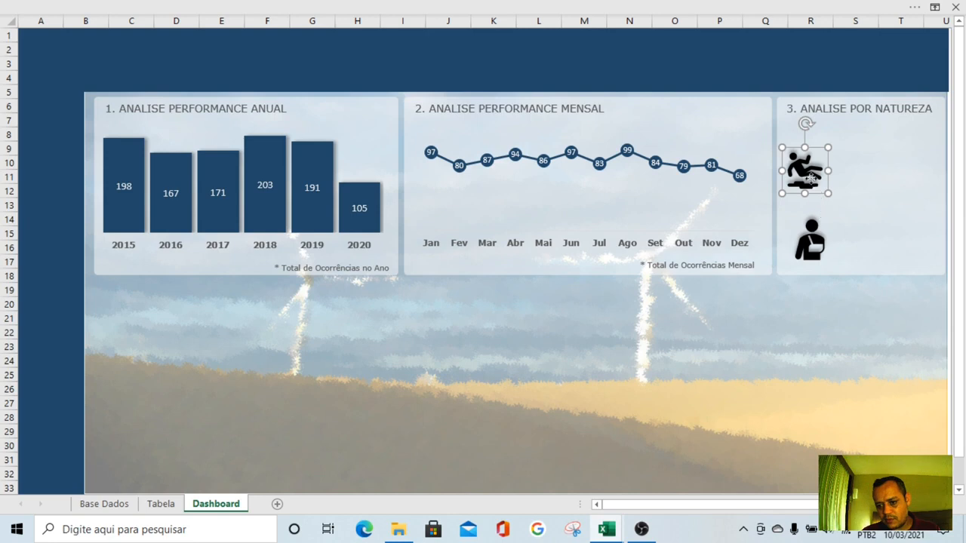
pyautogui.moveTo(810, 170); pyautogui.dragTo(814, 171)
pyautogui.keyDown('shift'); pyautogui.click(813, 222); pyautogui.keyUp('shift')
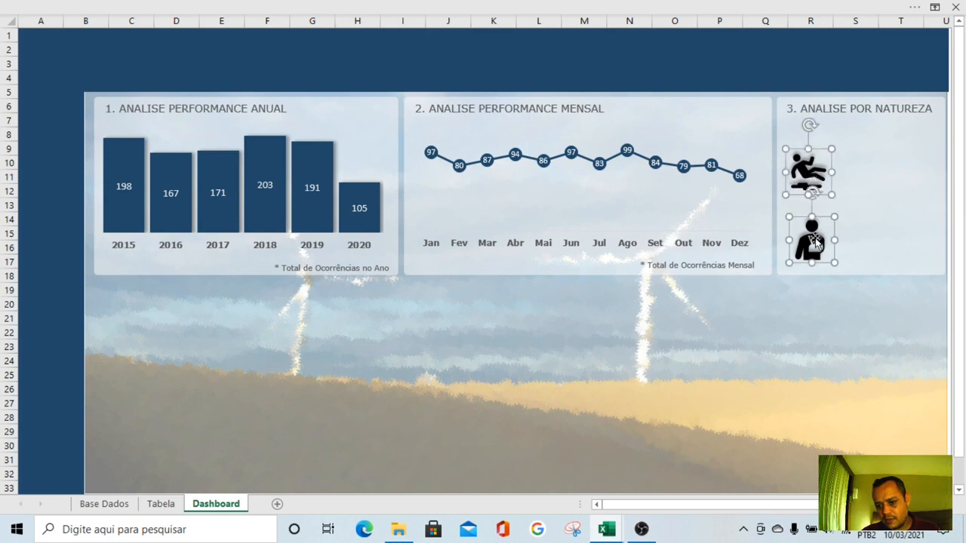
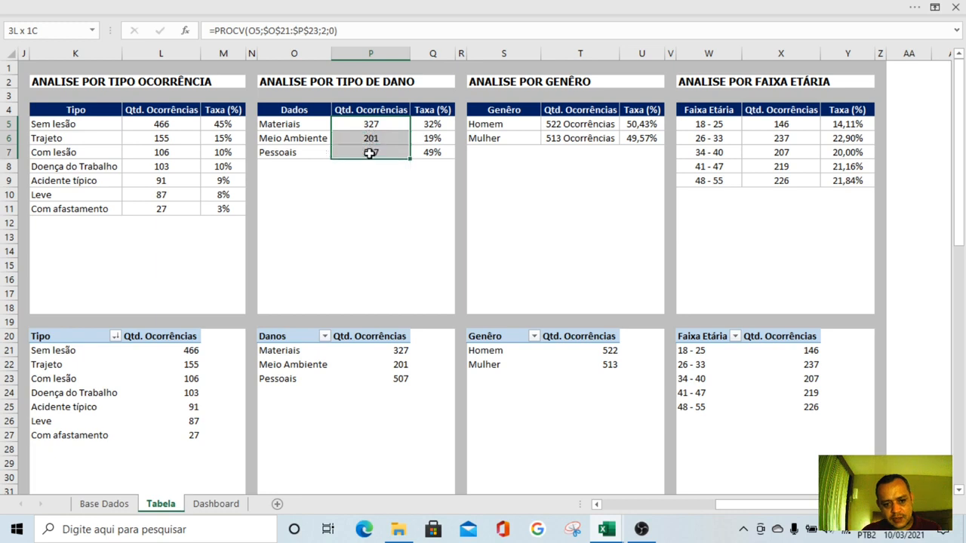
# Format the damage counts in P5:P7 on the Tabela sheet with the custom number format 0 "Danos"
pyautogui.rightClick(370, 155)
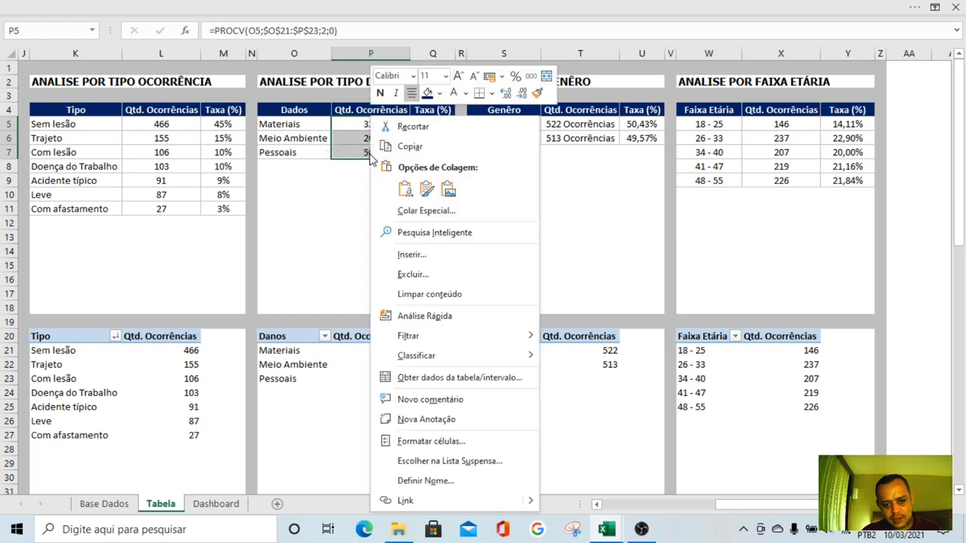
pyautogui.click(428, 443)
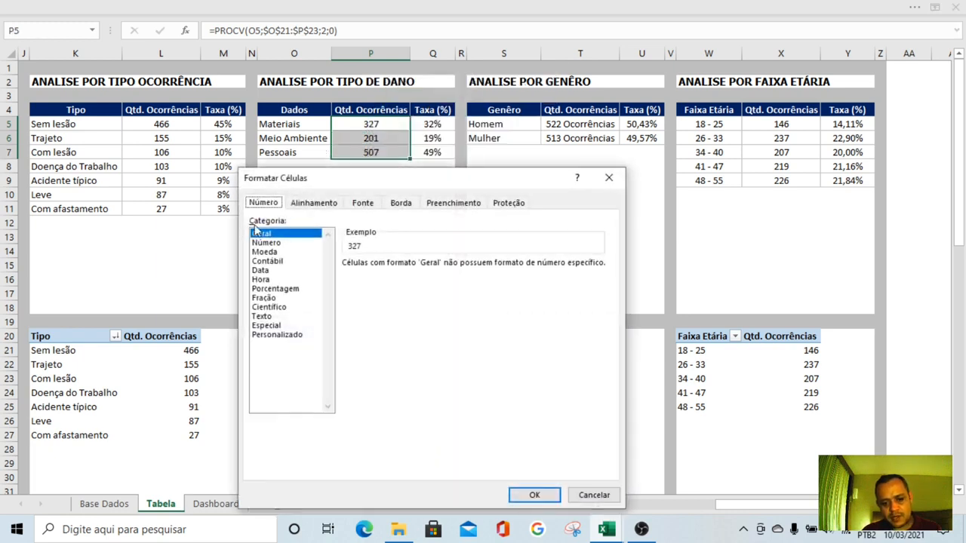
pyautogui.click(270, 335)
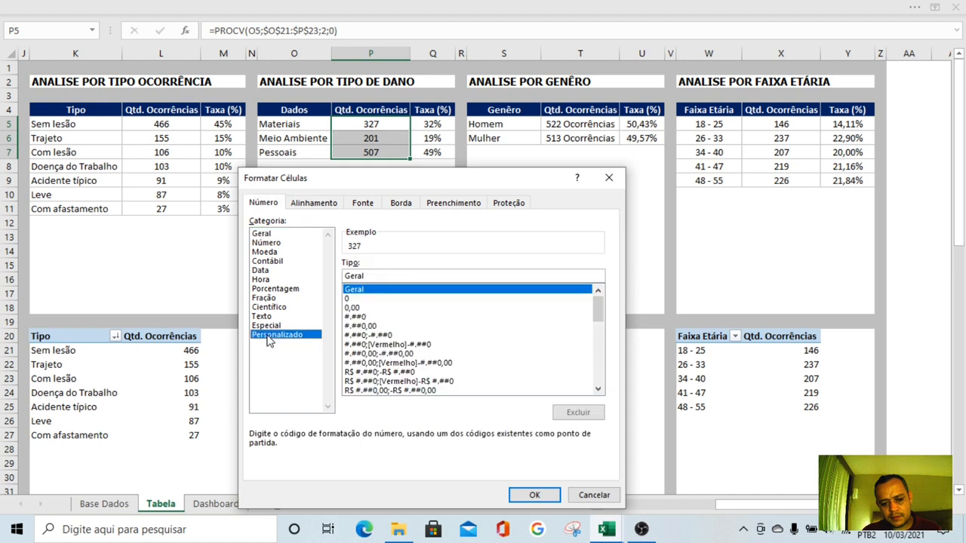
pyautogui.click(350, 299)
pyautogui.write('"Dan')
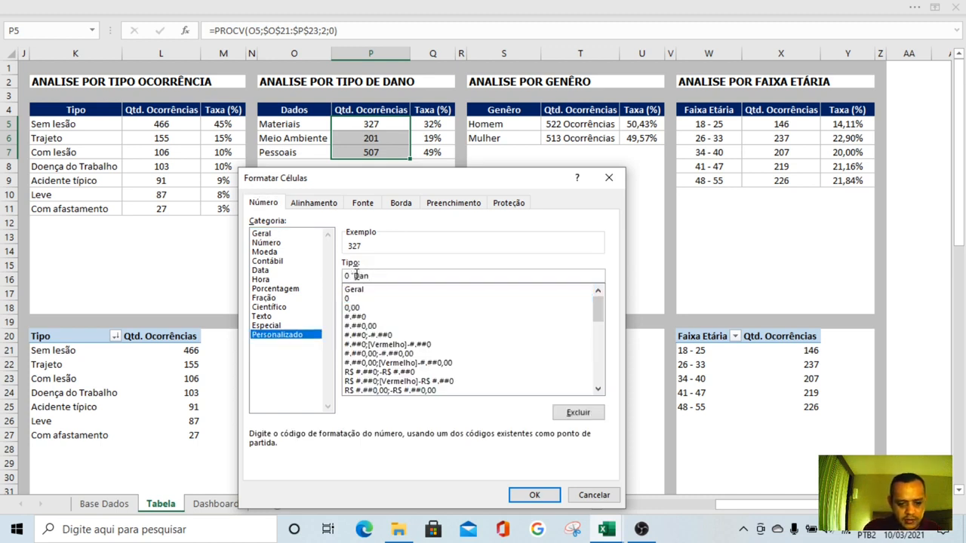
pyautogui.write('os"')
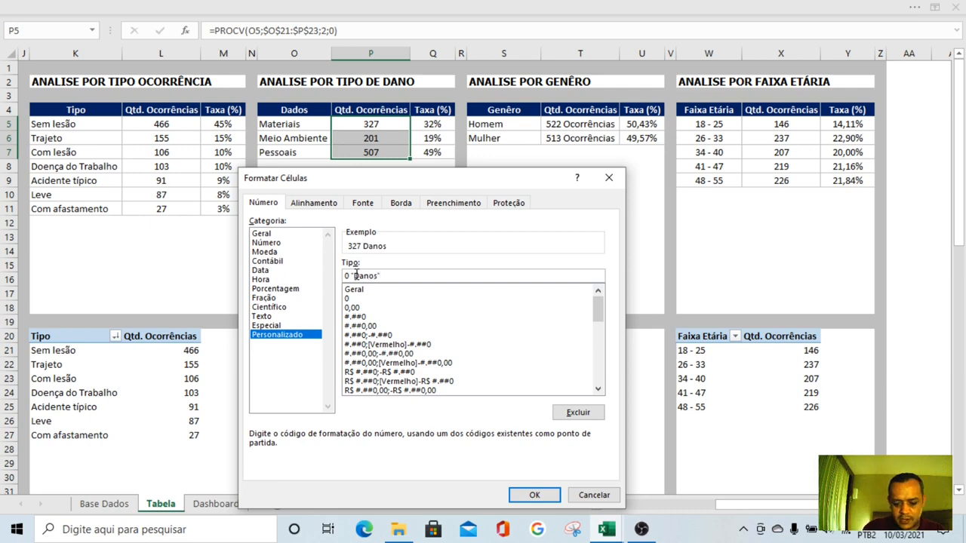
pyautogui.press('Return')
# On the Dashboard sheet, resize the Materiais count text box so its value and the word Danos fit on one line
pyautogui.click(243, 506)
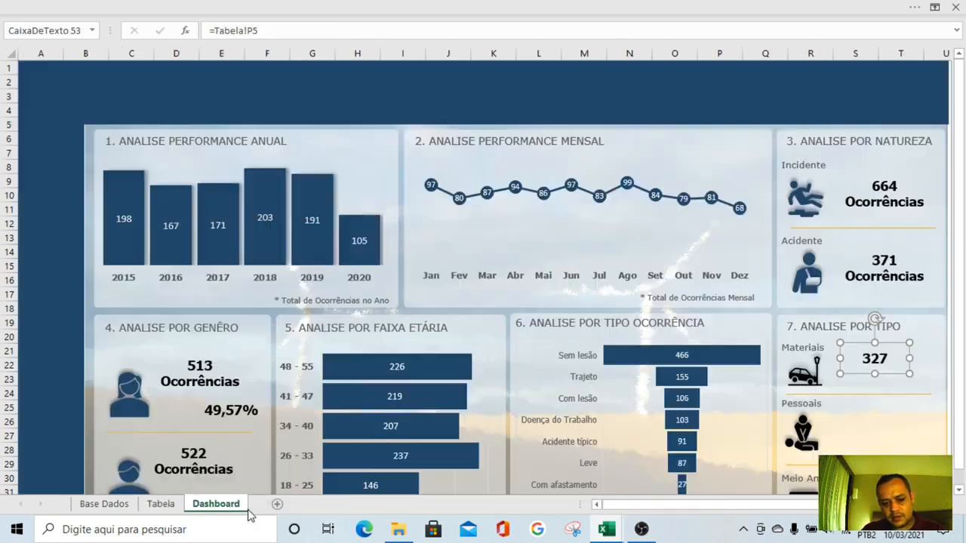
pyautogui.moveTo(911, 359); pyautogui.dragTo(889, 369)
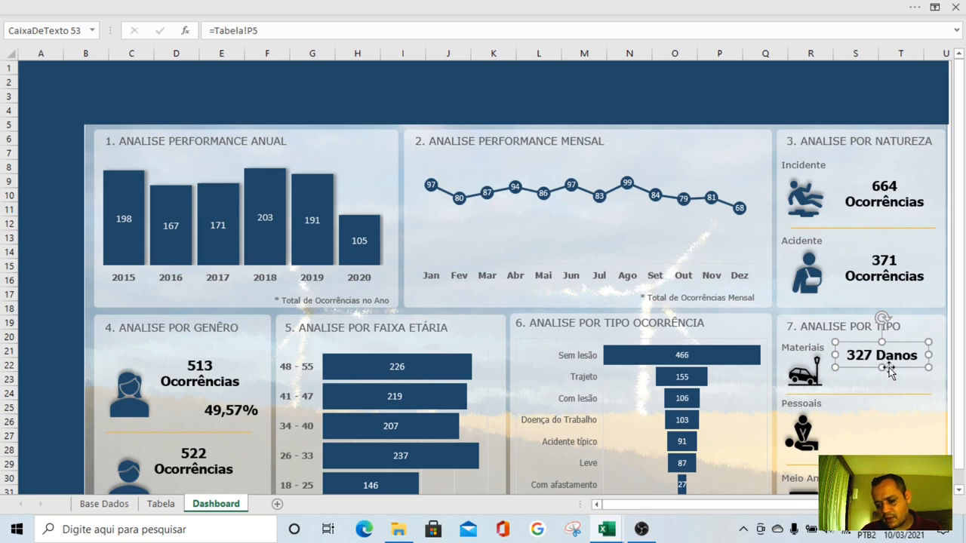
# Duplicate the 49,57% text box, place the copy below the Materiais count, and link it to =Tabela!Q5
pyautogui.click(237, 419)
pyautogui.hotkey('ctrl', 'd')
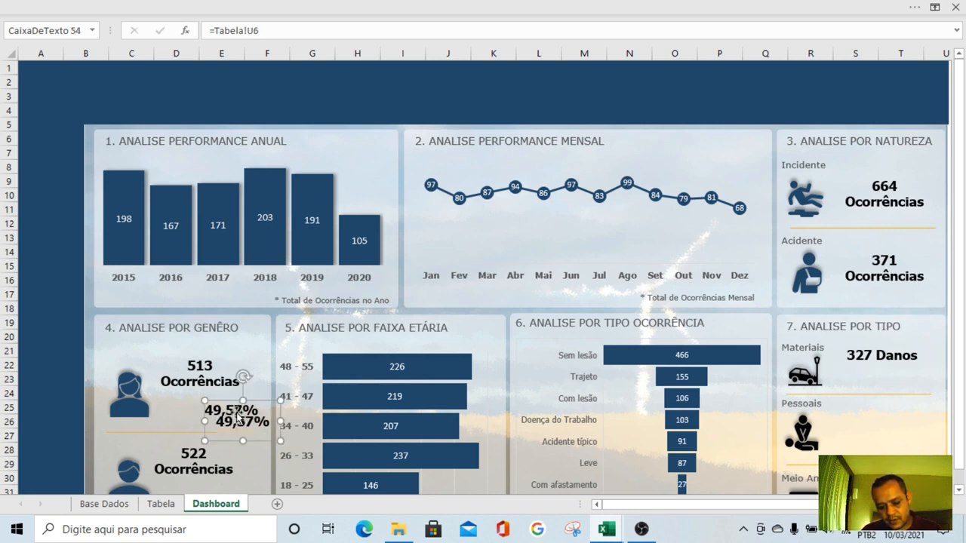
pyautogui.moveTo(249, 425); pyautogui.dragTo(905, 378)
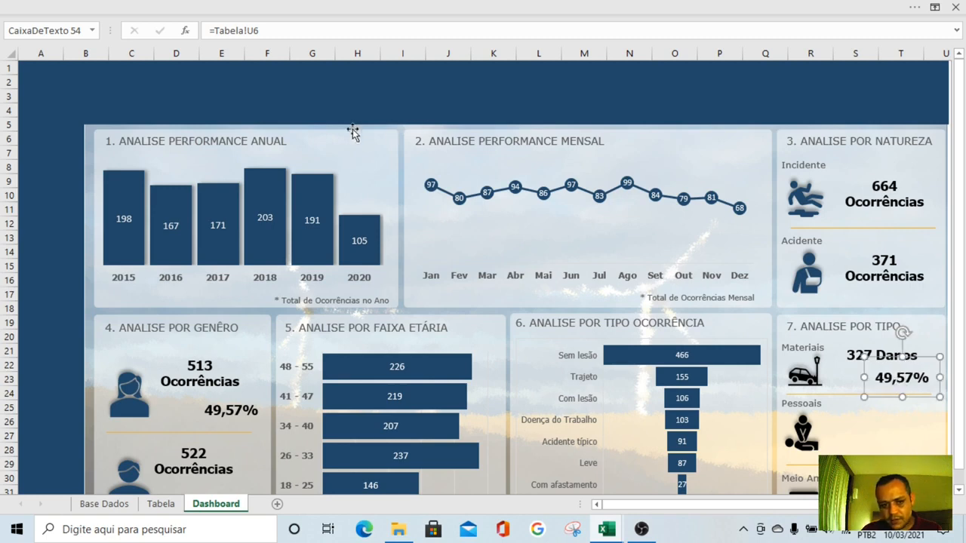
pyautogui.click(857, 357)
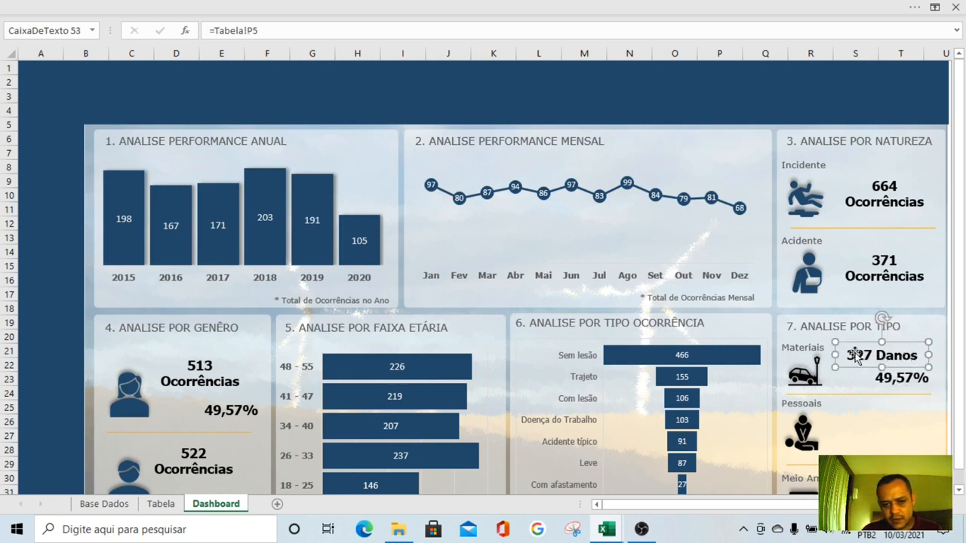
pyautogui.click(899, 381)
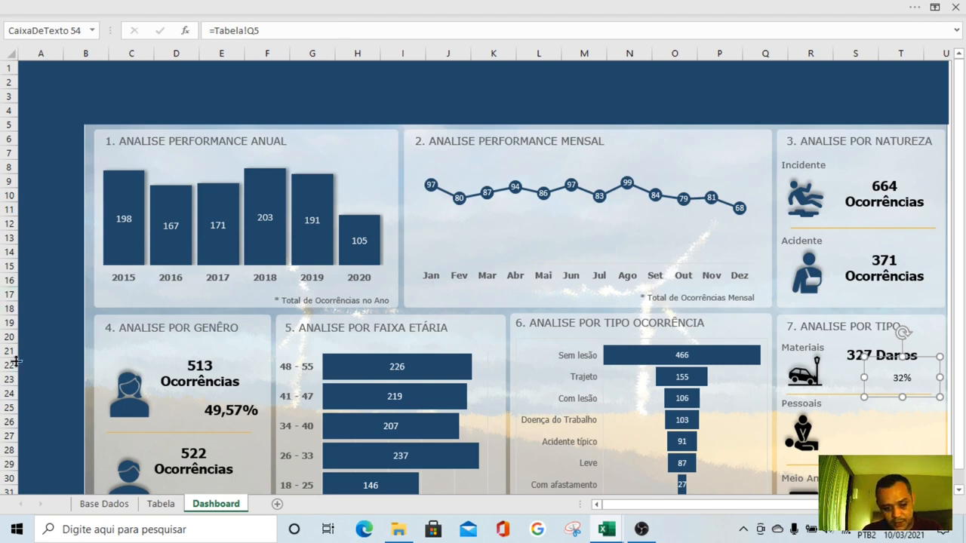
pyautogui.click(160, 503)
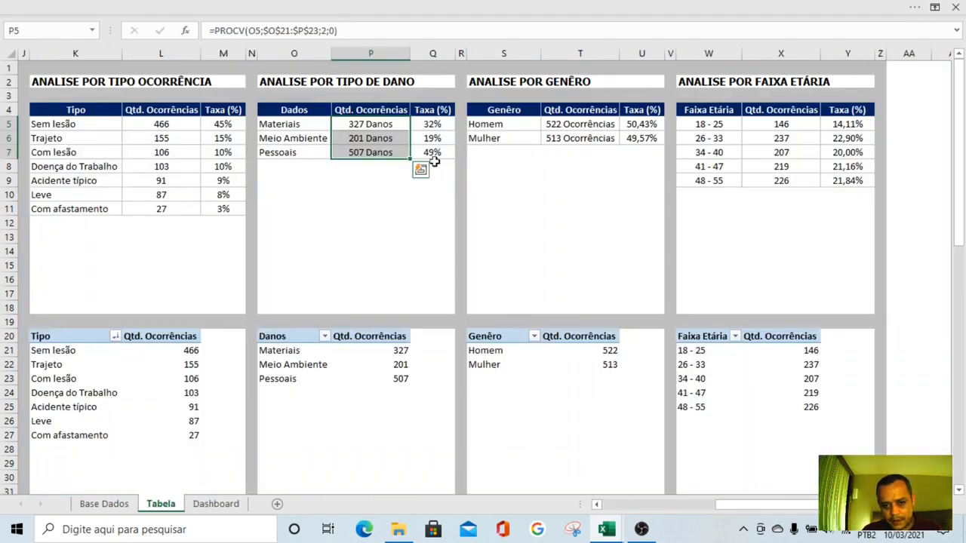
pyautogui.click(215, 504)
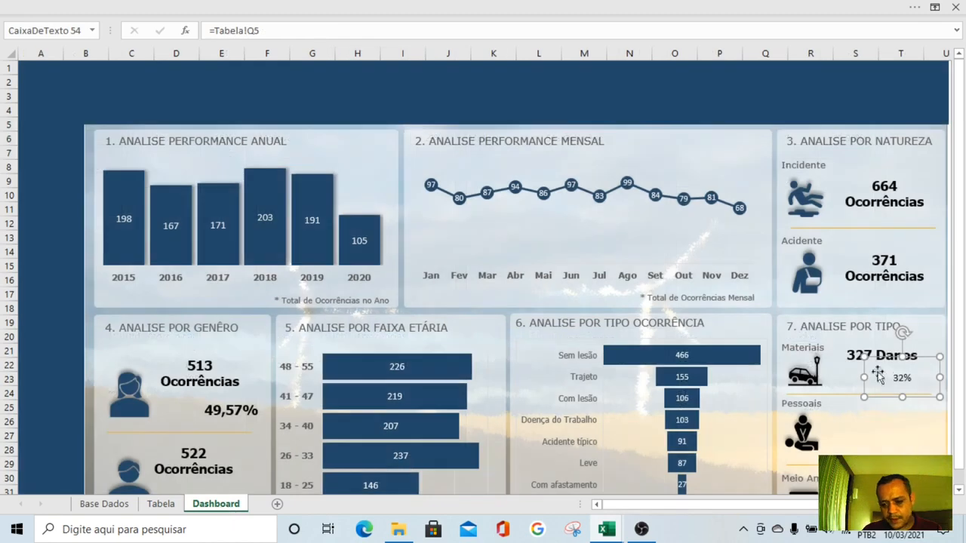
# Copy the Materiais count's text formatting onto the percentage below it, and shrink the percentage text box above the divider line
pyautogui.click(850, 354)
pyautogui.click(316, 5)
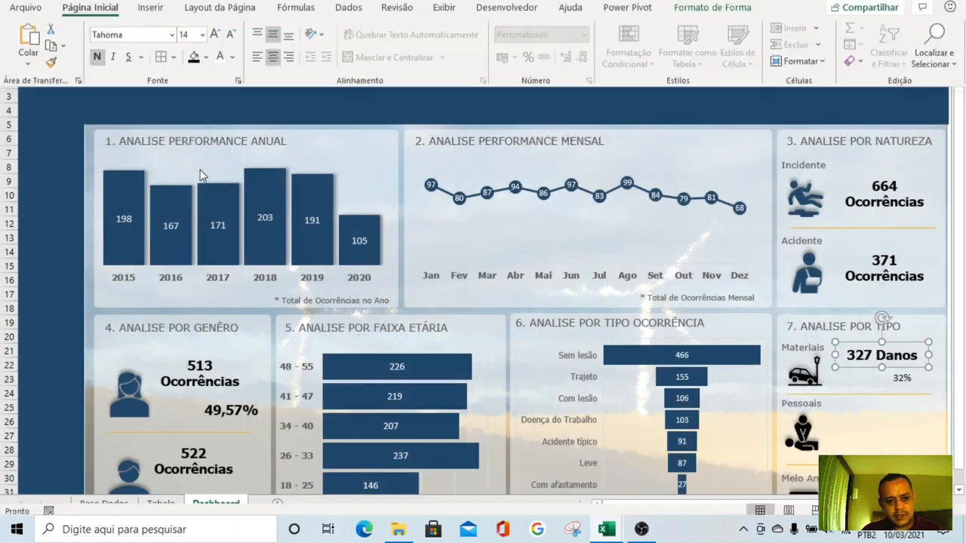
pyautogui.click(51, 89)
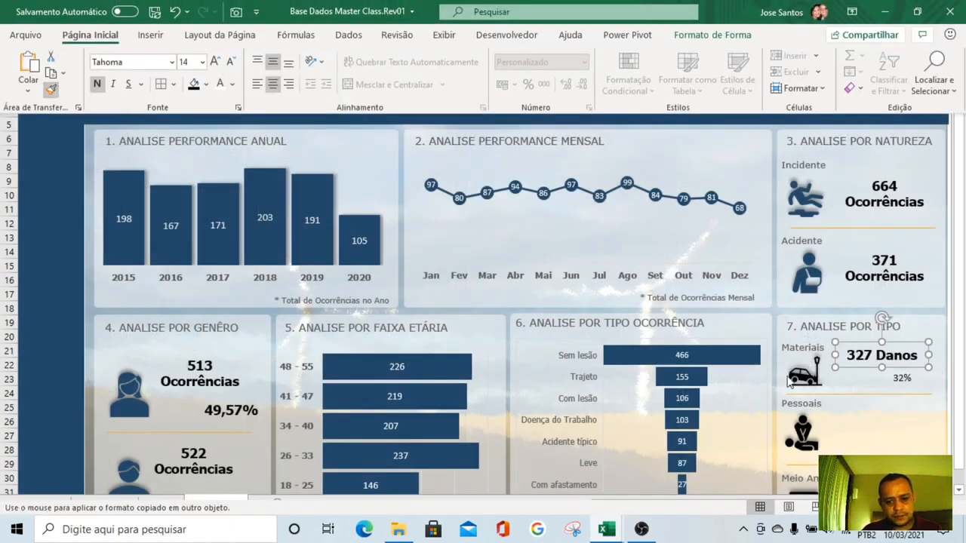
pyautogui.click(911, 381)
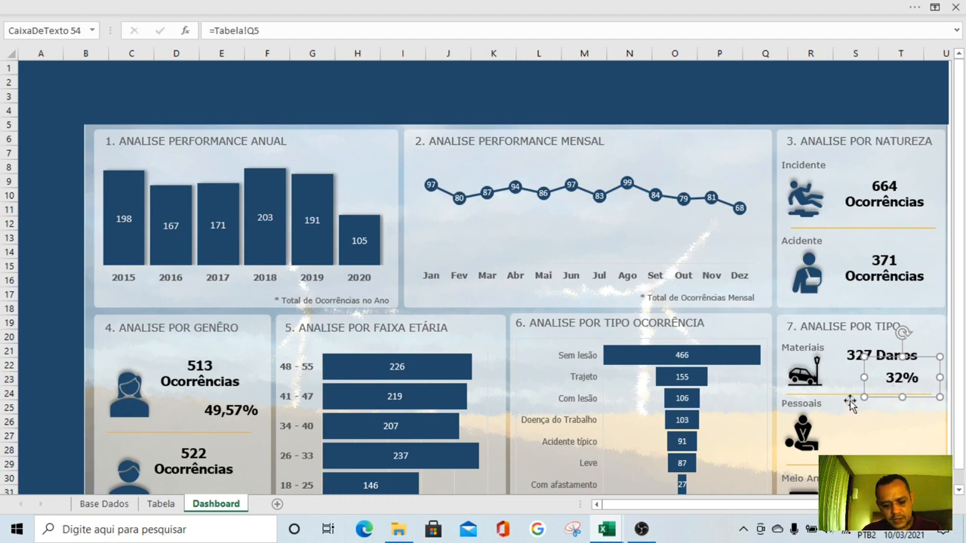
pyautogui.click(850, 405)
pyautogui.click(903, 382)
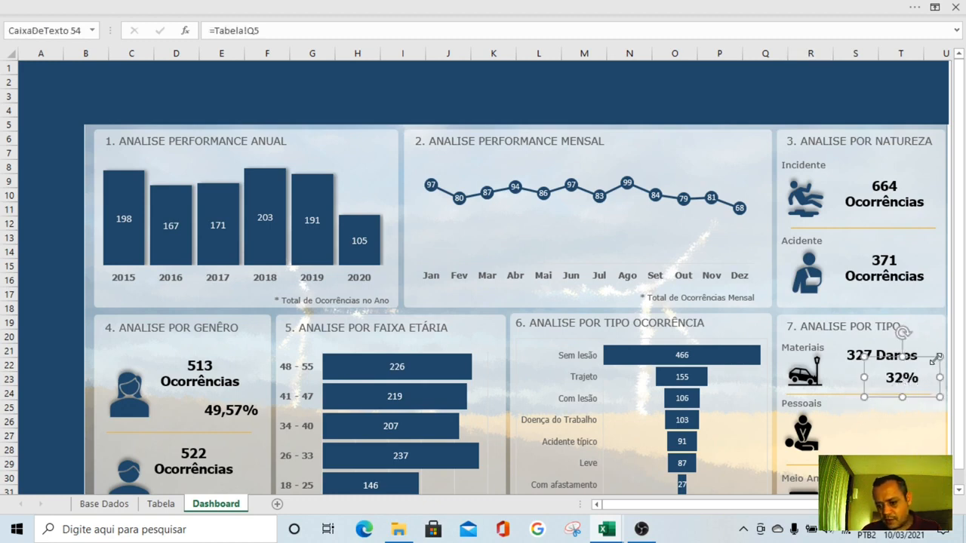
pyautogui.moveTo(936, 357); pyautogui.dragTo(912, 384)
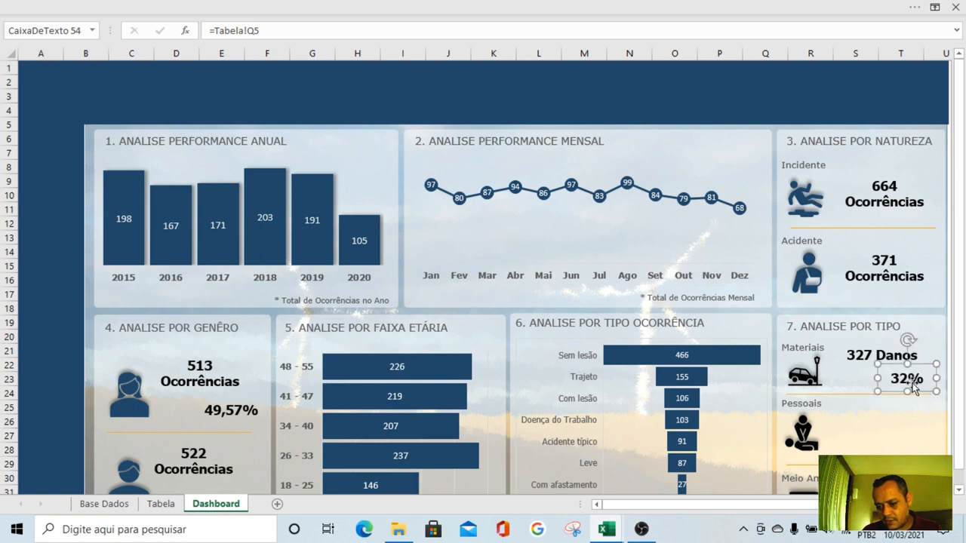
# Search the icon library for "seta" and insert the solid curved arrow icon on the Dashboard
pyautogui.click(259, 6)
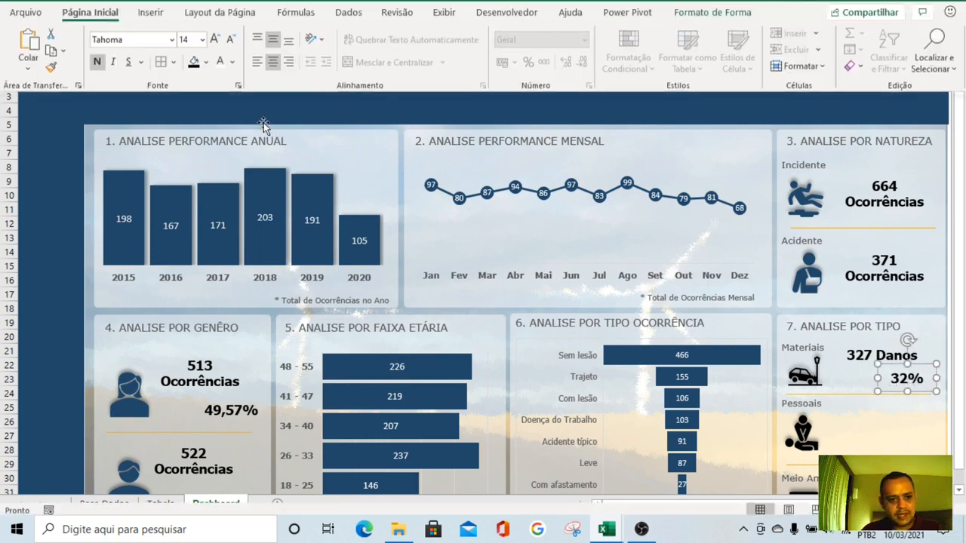
pyautogui.click(148, 38)
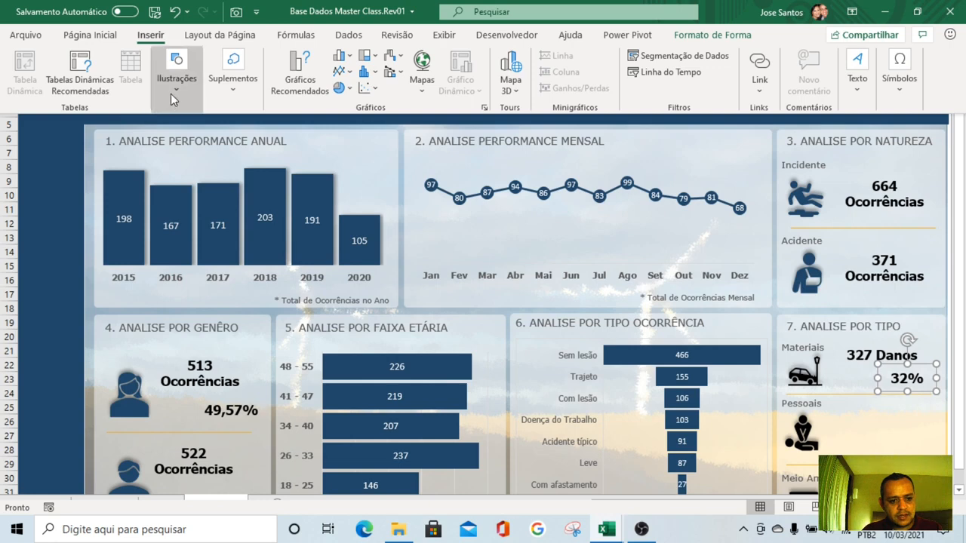
pyautogui.click(170, 93)
pyautogui.click(237, 136)
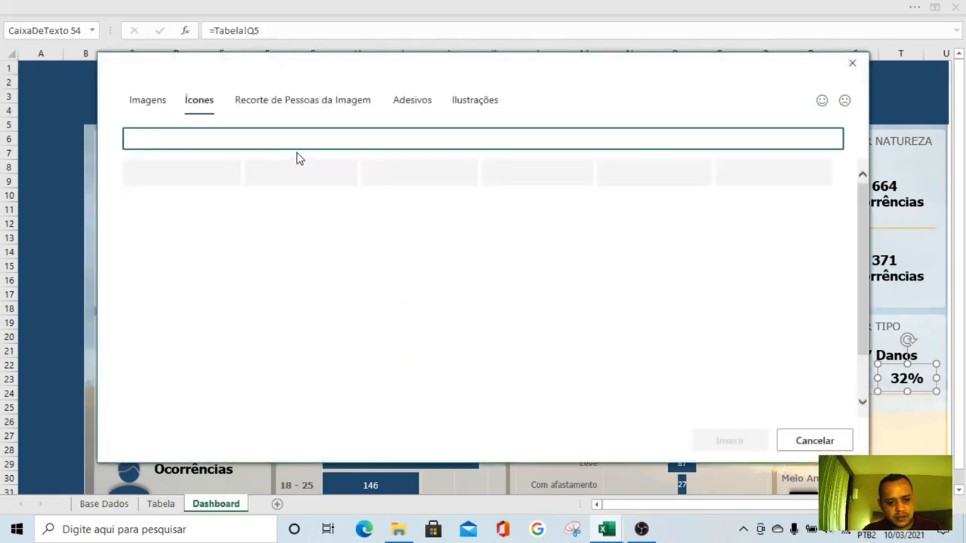
pyautogui.write('seta')
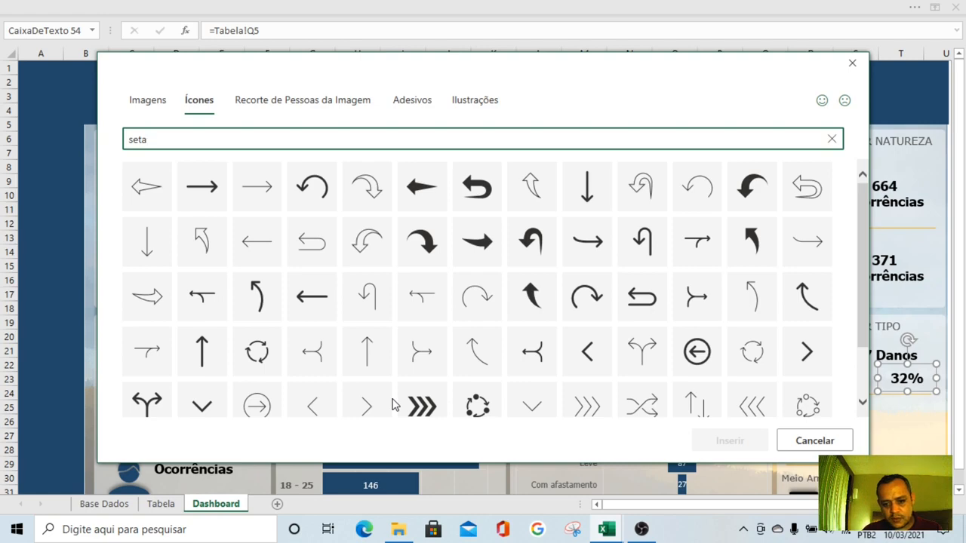
pyautogui.click(753, 188)
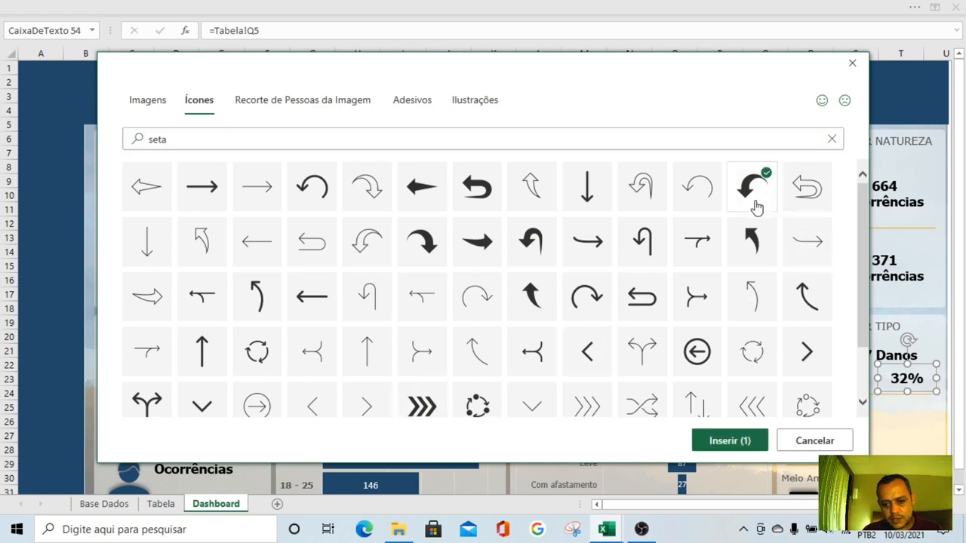
pyautogui.click(729, 441)
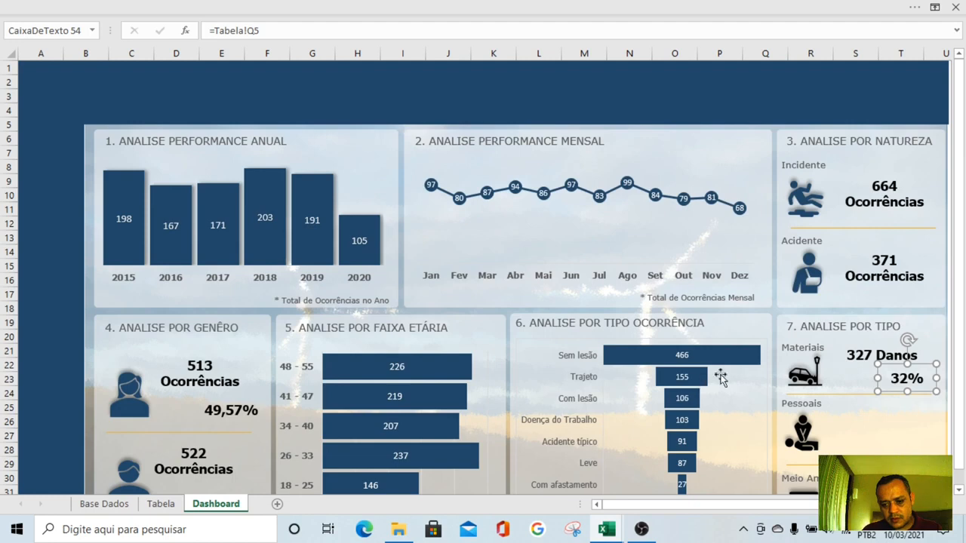
# Shrink and rotate the curved arrow icon, placing it beside the Materiais percentage so it points from the count to the percentage
pyautogui.scroll(-3, 717, 366)
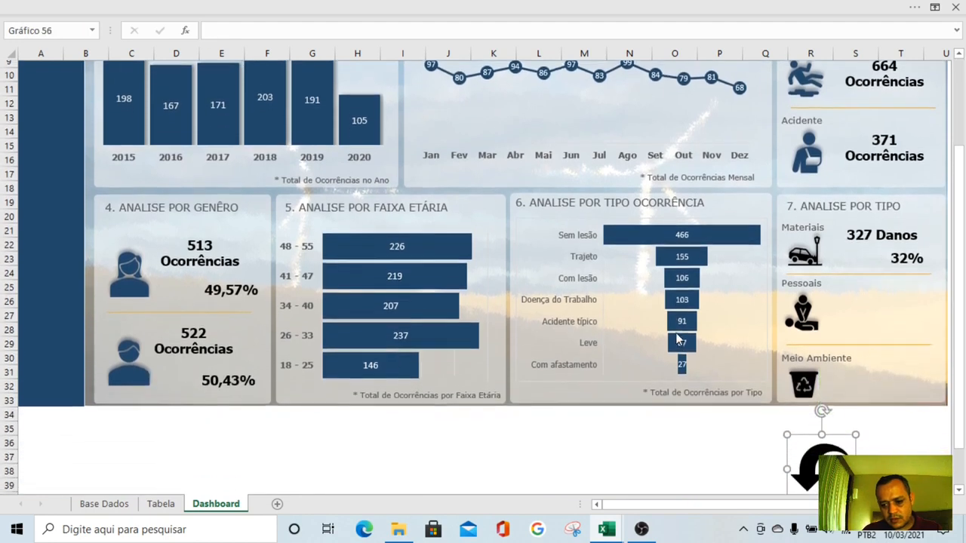
pyautogui.moveTo(817, 457); pyautogui.dragTo(743, 229)
pyautogui.scroll(3, 743, 298)
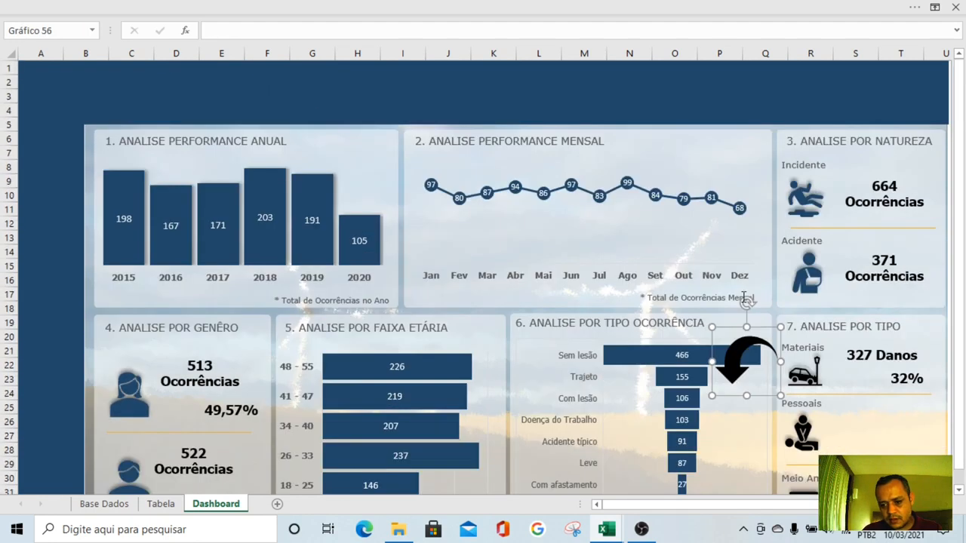
pyautogui.moveTo(750, 368); pyautogui.dragTo(773, 354)
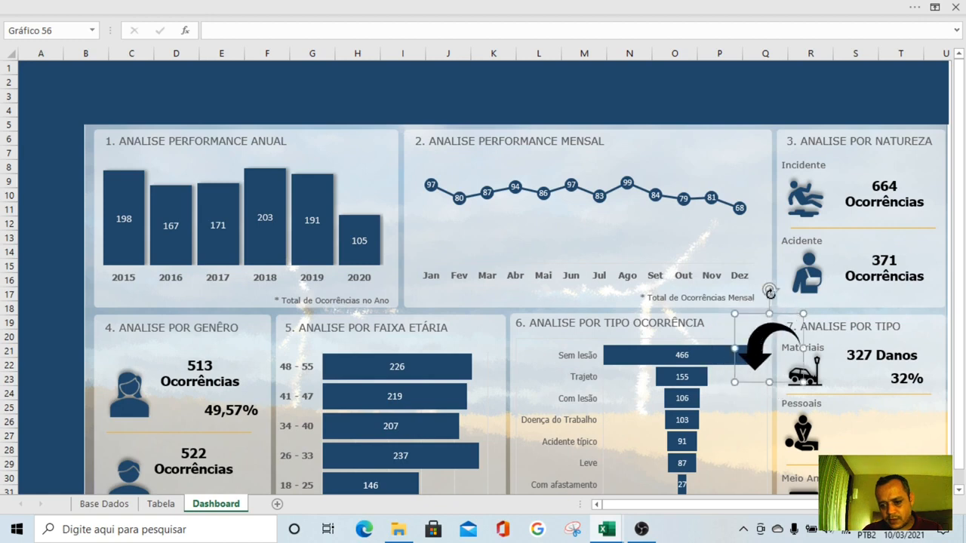
pyautogui.moveTo(769, 291); pyautogui.dragTo(869, 377)
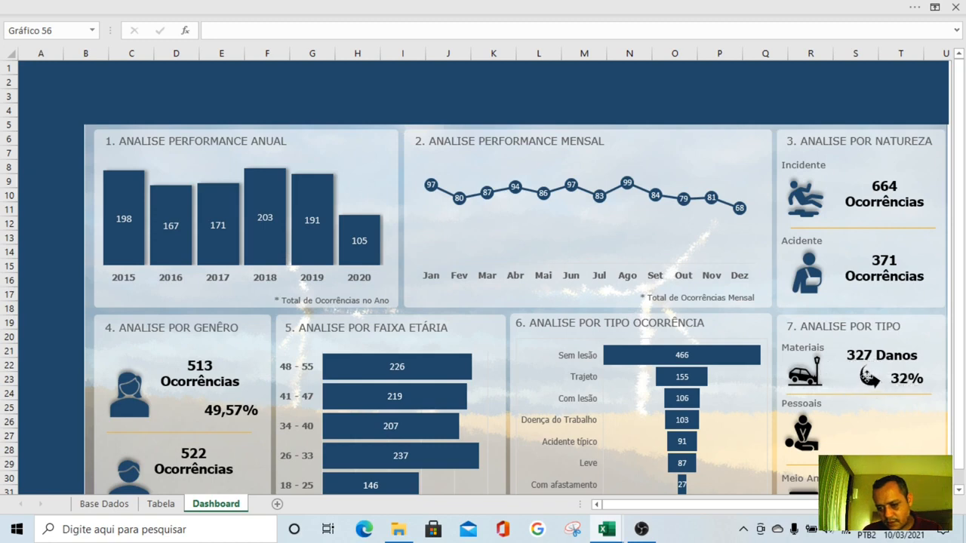
pyautogui.click(869, 375)
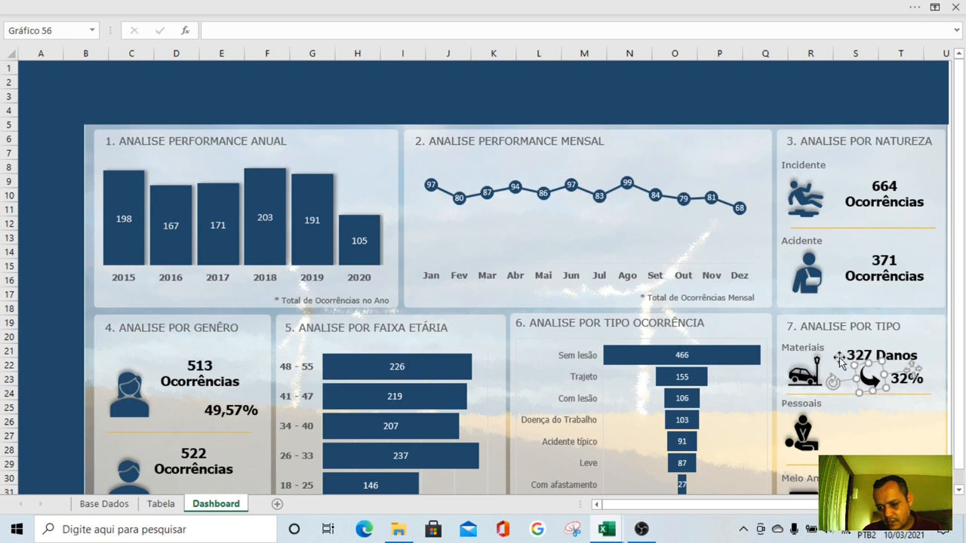
pyautogui.press('Escape')
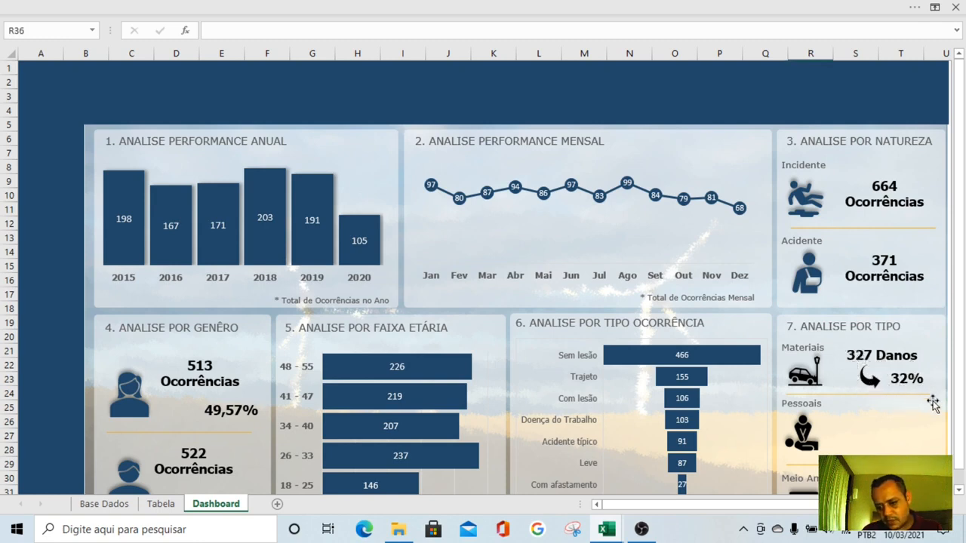
# Fill the curved arrow icon beside the Materiais percentage with a gray theme colour
pyautogui.click(869, 381)
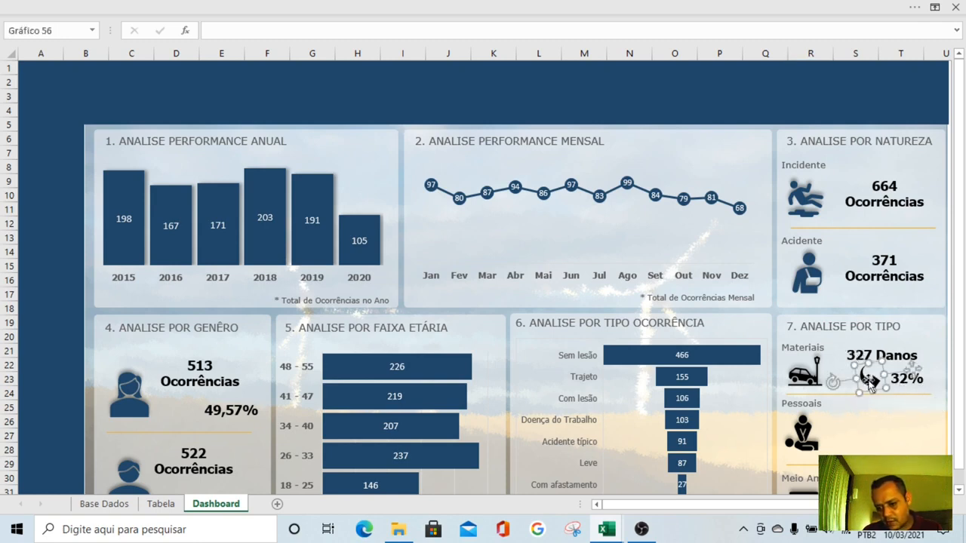
pyautogui.rightClick(871, 385)
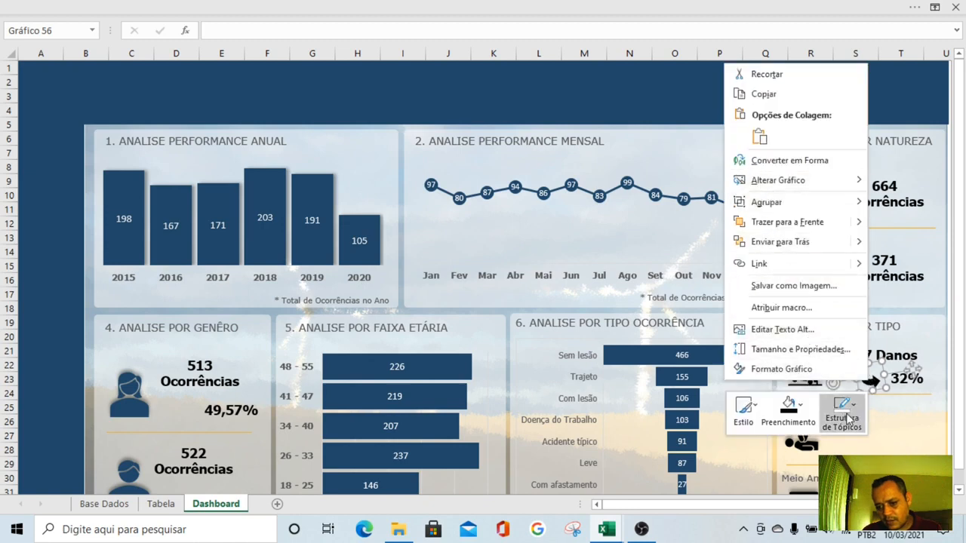
pyautogui.click(794, 415)
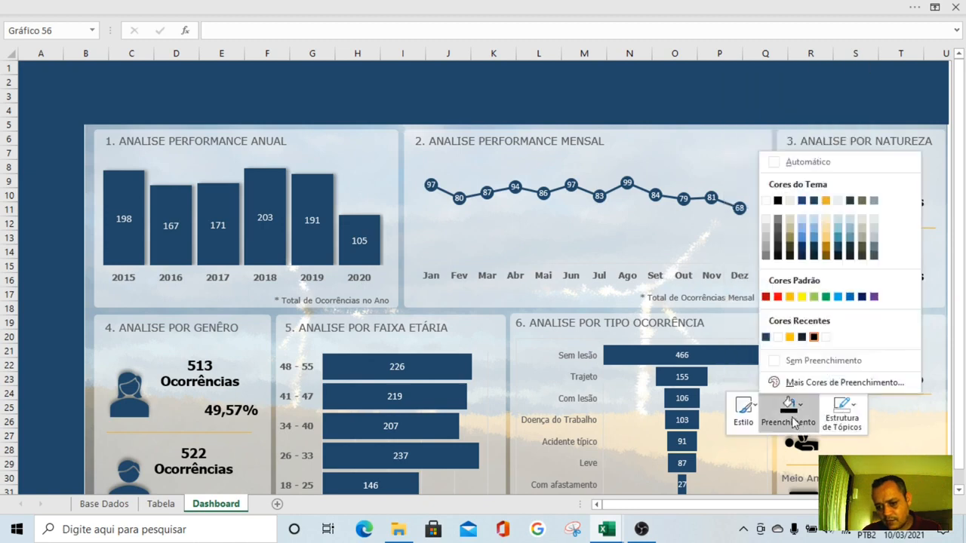
pyautogui.click(767, 254)
pyautogui.press('Escape')
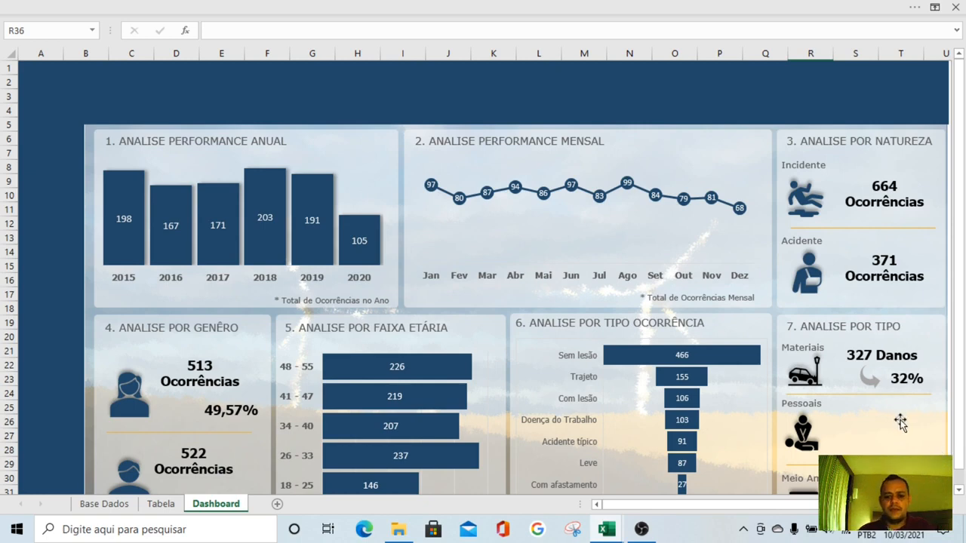
pyautogui.scroll(-1, 898, 422)
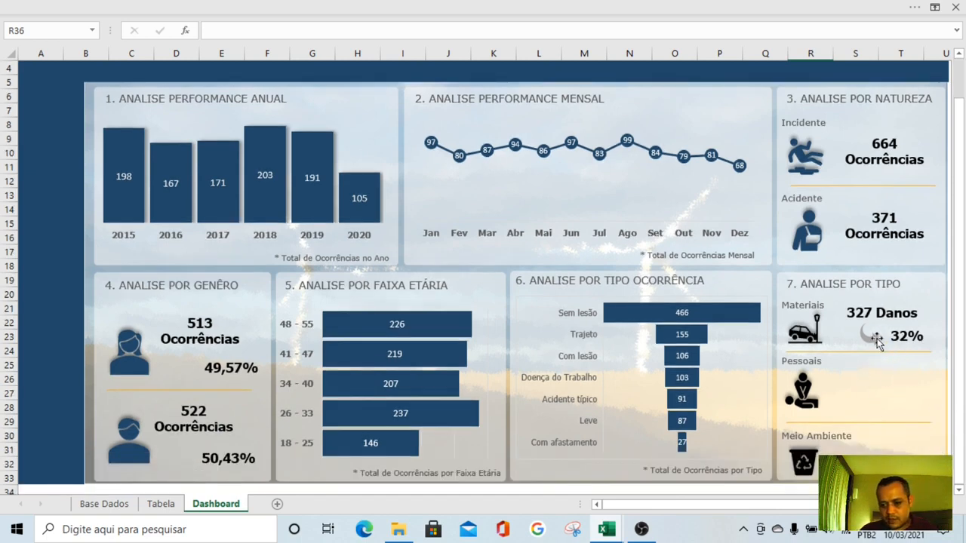
# Duplicate the Materiais count, percentage and curved arrow together into the Pessoais and Meio Ambiente sections
pyautogui.click(904, 339)
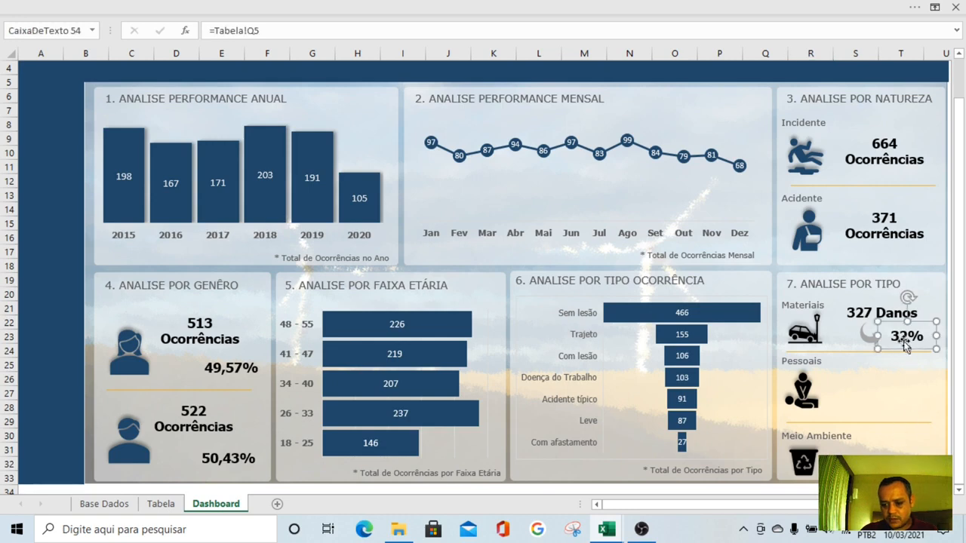
pyautogui.keyDown('ctrl'); pyautogui.click(870, 341); pyautogui.keyUp('ctrl')
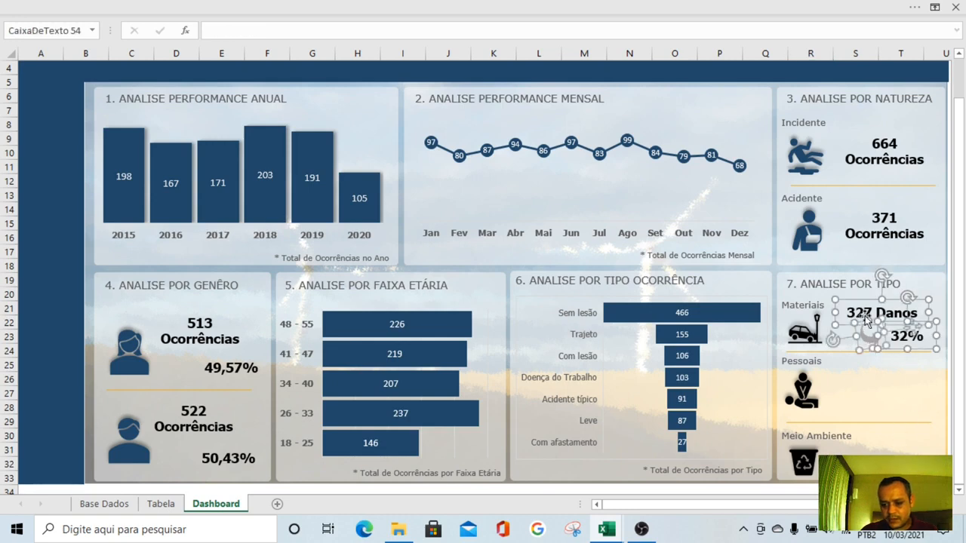
pyautogui.moveTo(865, 315); pyautogui.dragTo(869, 443)
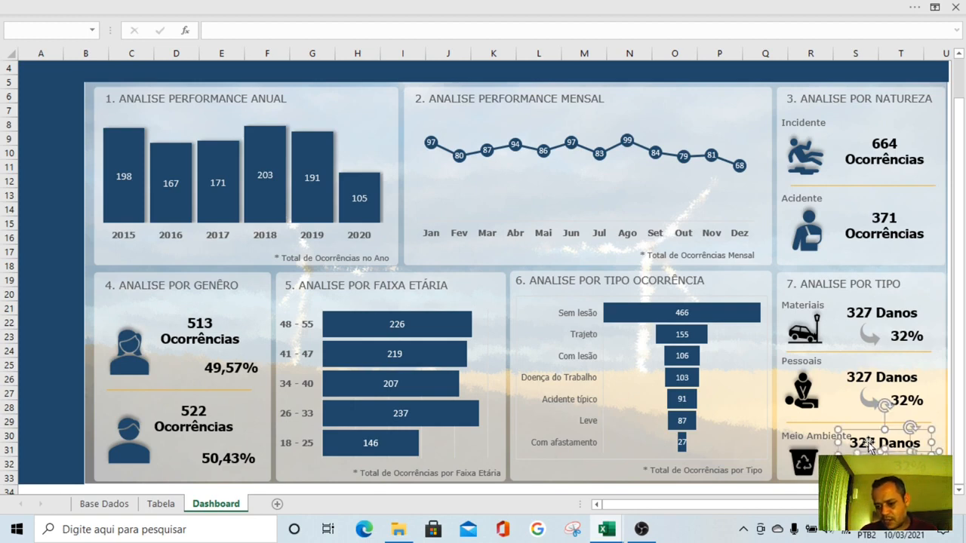
pyautogui.press('Escape')
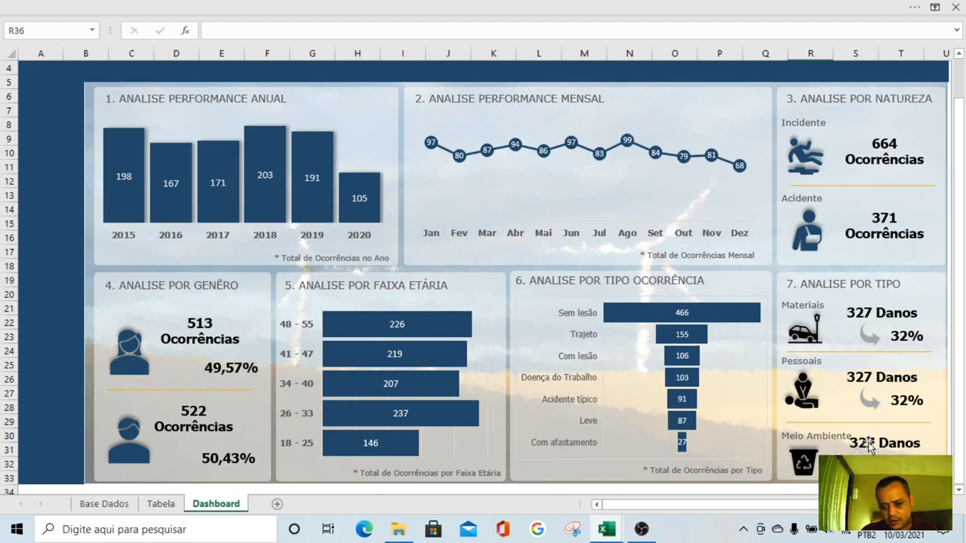
# Link the Pessoais count text box to the Pessoais damage quantity with =Tabela!P7
pyautogui.click(875, 378)
pyautogui.moveTo(314, 30); pyautogui.dragTo(138, 36)
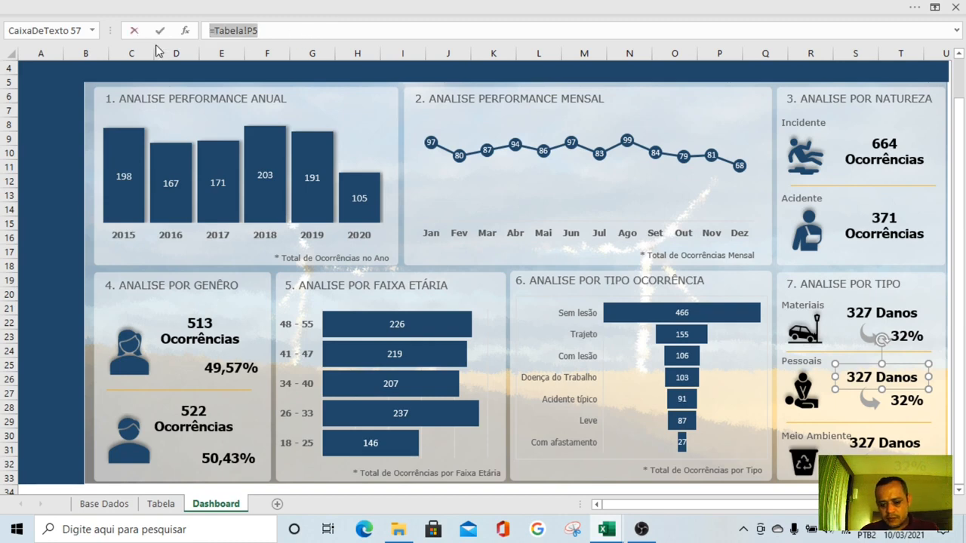
pyautogui.write('=')
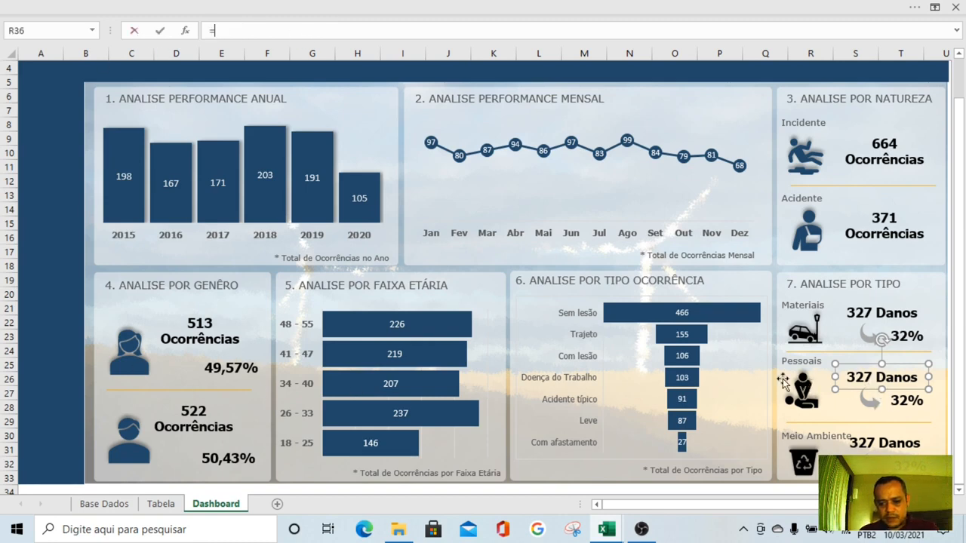
pyautogui.click(161, 504)
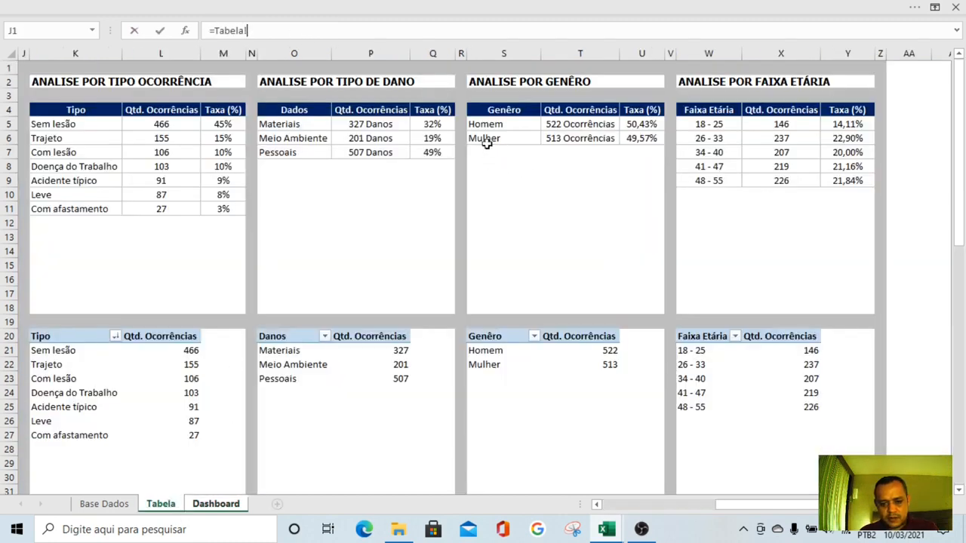
pyautogui.click(365, 155)
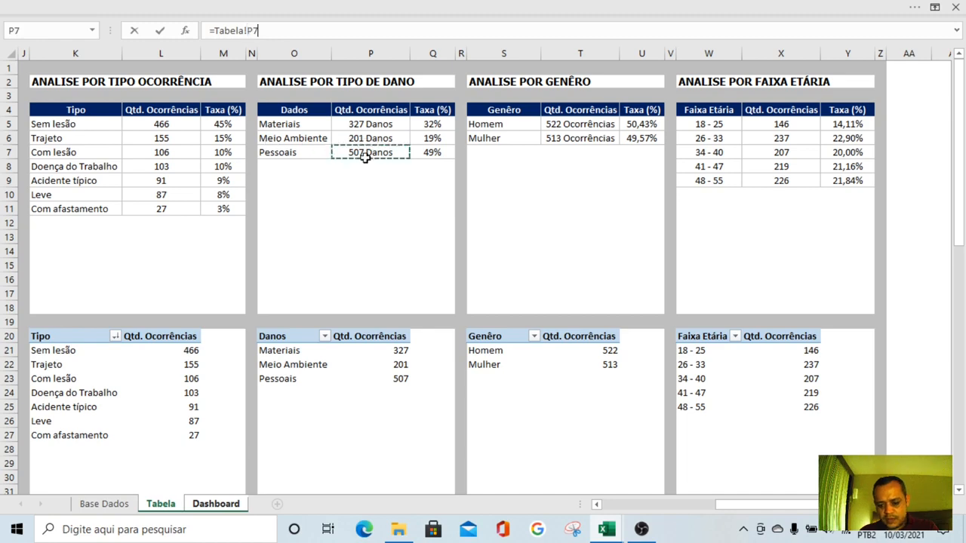
pyautogui.press('Return')
# Link the Pessoais percentage text box to its rate with =Tabela!Q7
pyautogui.click(912, 404)
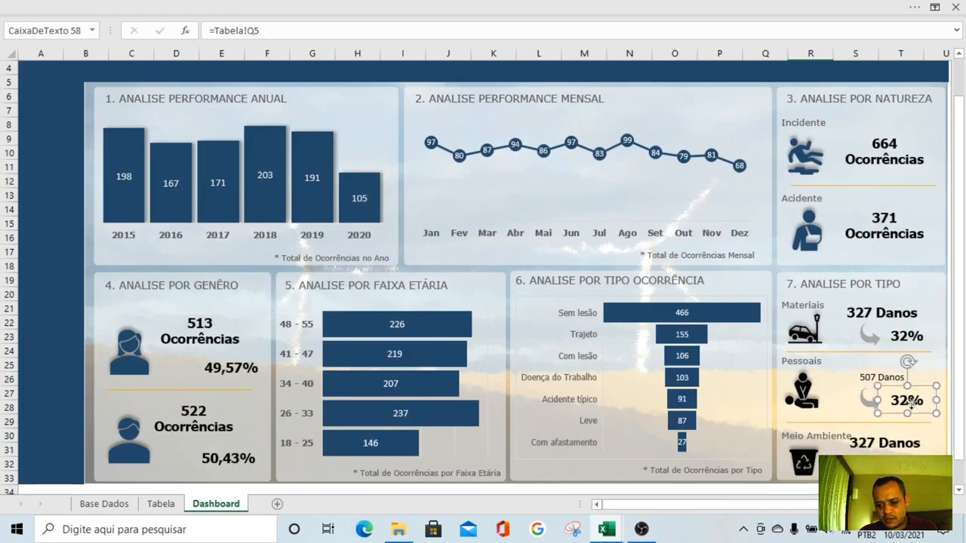
pyautogui.click(876, 377)
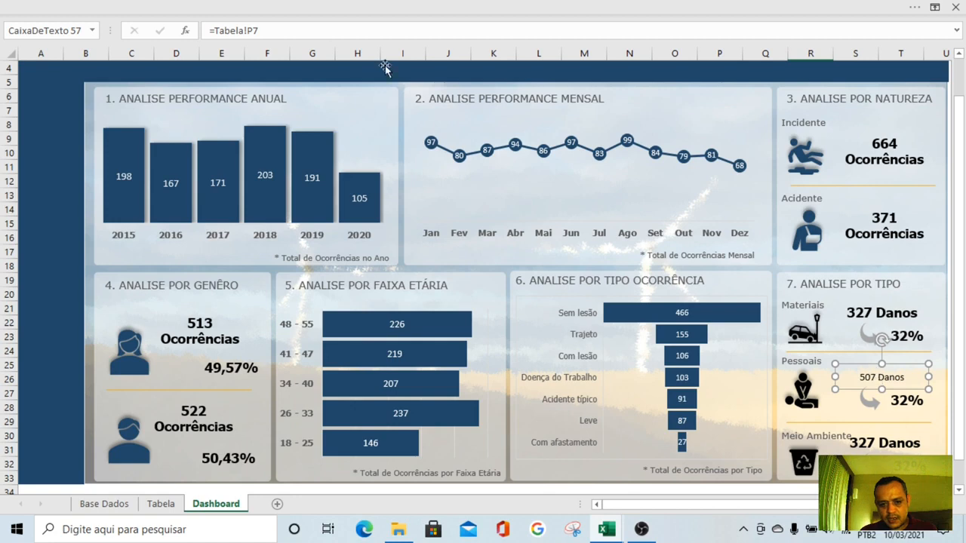
pyautogui.click(900, 404)
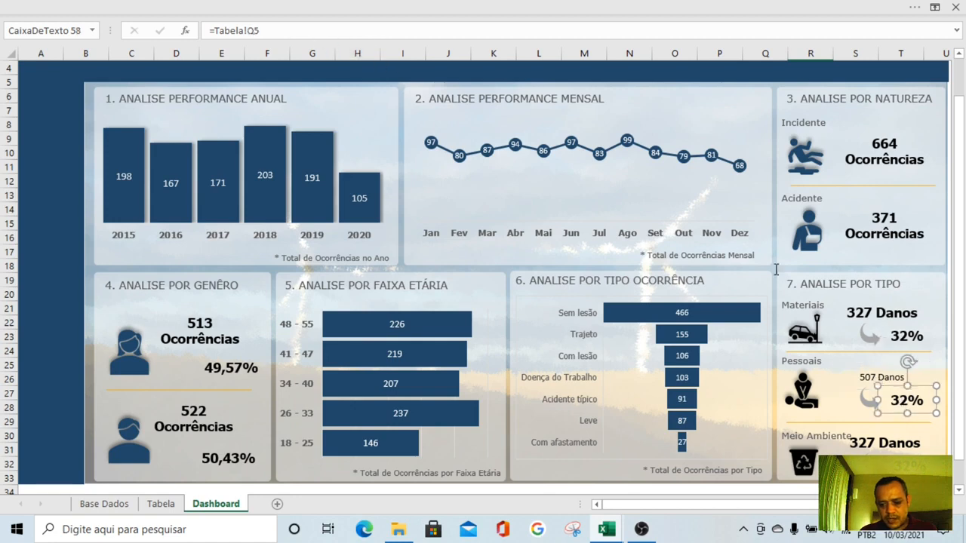
pyautogui.click(343, 32)
pyautogui.write('7')
pyautogui.press('Return')
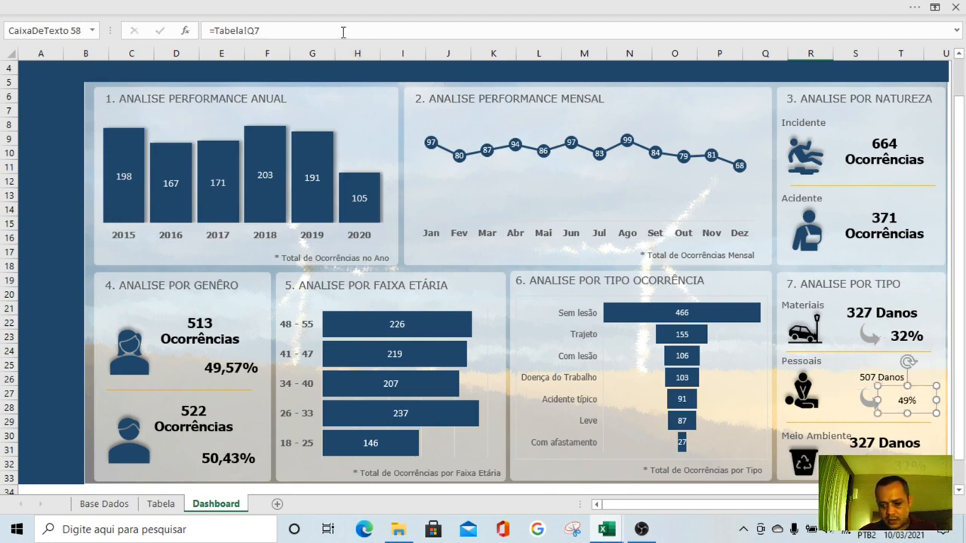
# Link the Meio Ambiente count to =Tabela!P6 and its percentage to =Tabela!Q6
pyautogui.click(864, 450)
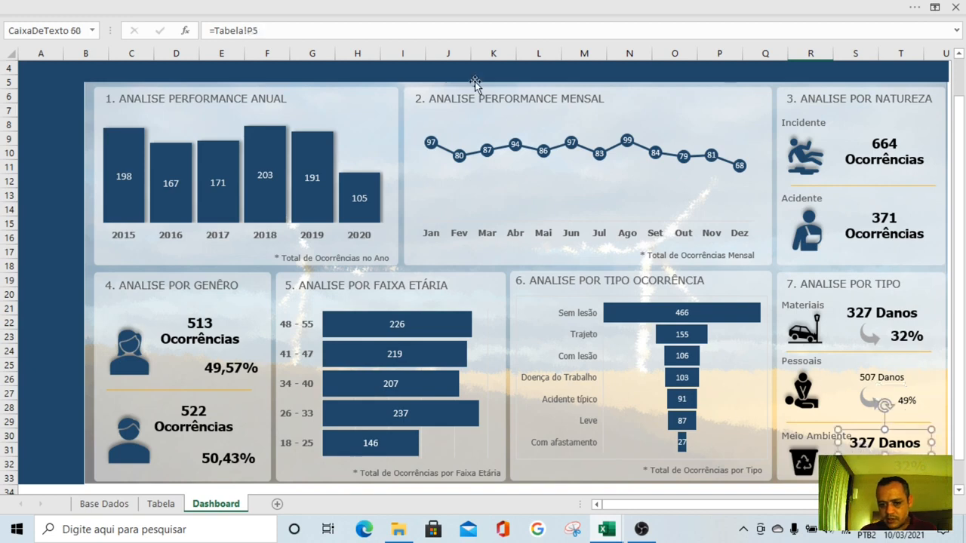
pyautogui.moveTo(185, 19); pyautogui.dragTo(92, 23)
pyautogui.write('-')
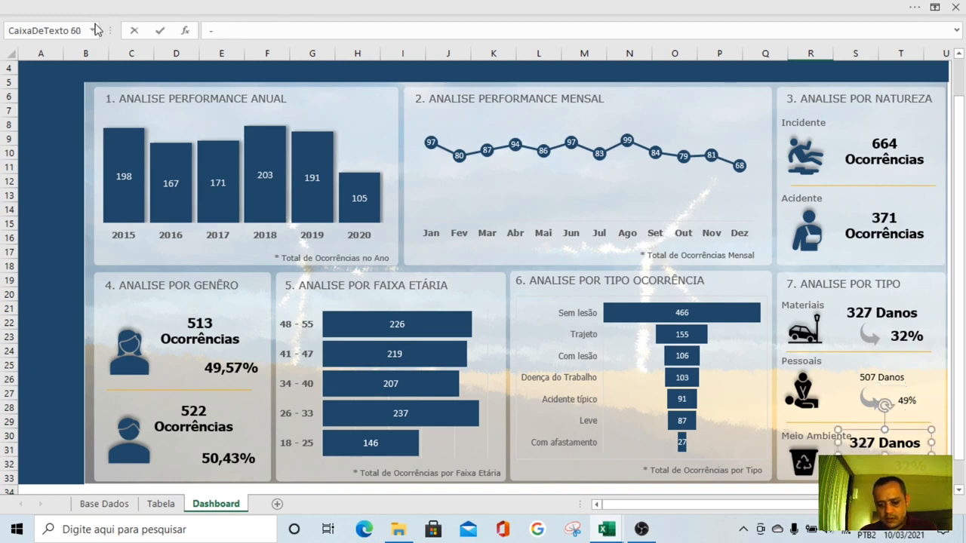
pyautogui.click(160, 503)
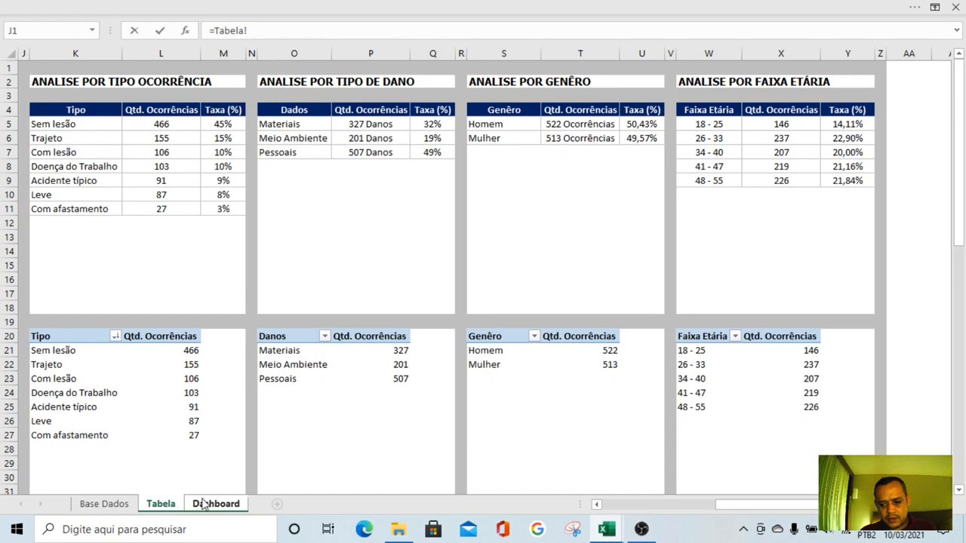
pyautogui.click(366, 141)
pyautogui.press('Return')
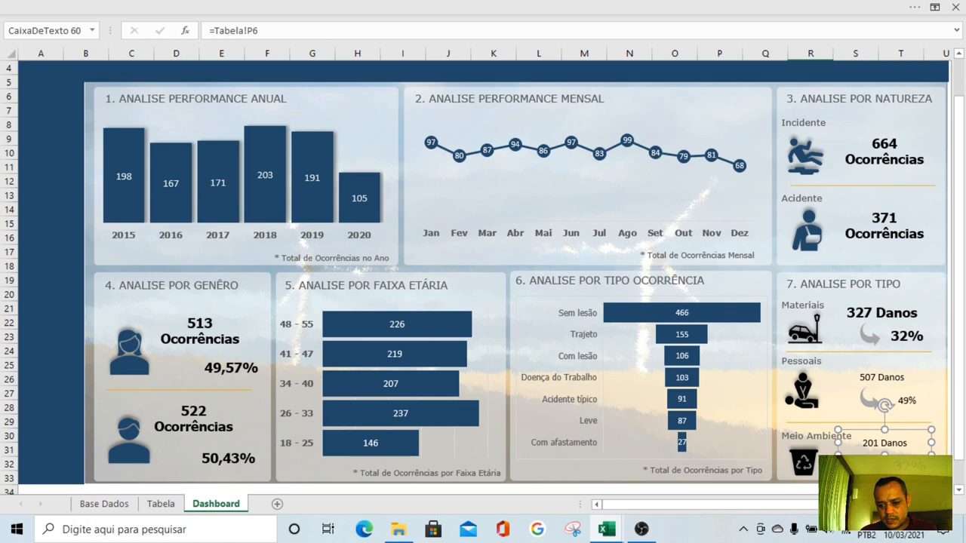
pyautogui.click(910, 466)
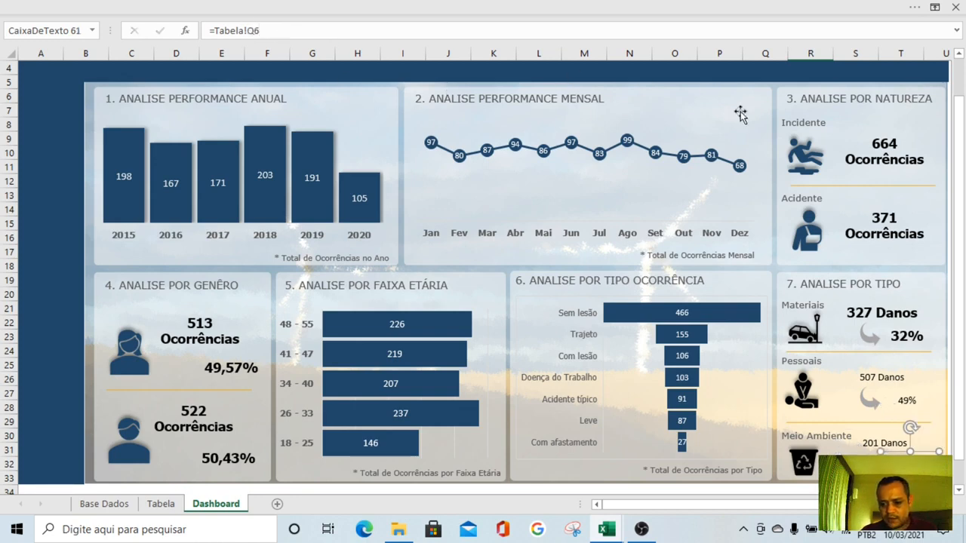
# Copy the Materiais count's formatting onto the Pessoais and Meio Ambiente counts and percentages, and adjust the Meio Ambiente count box to fit its text
pyautogui.click(910, 314)
pyautogui.click(269, 6)
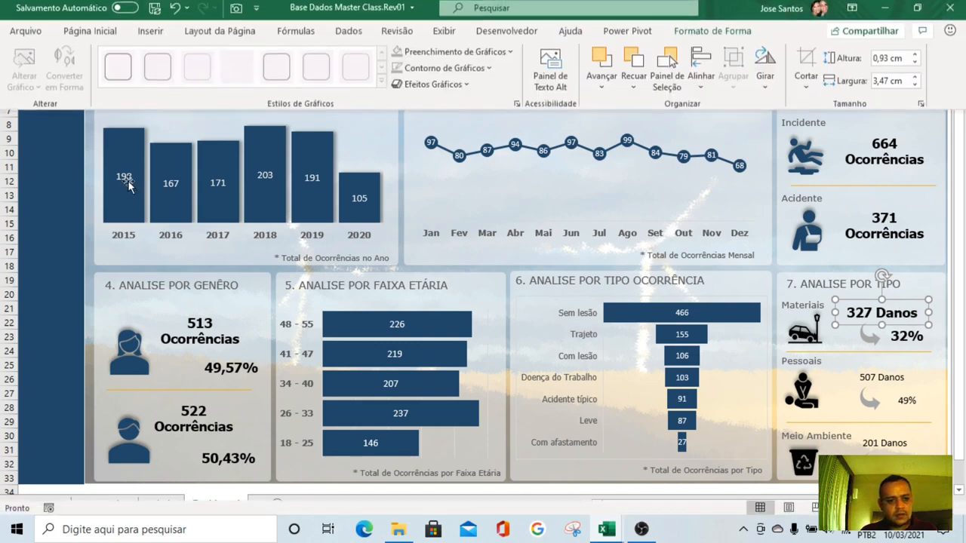
pyautogui.click(75, 36)
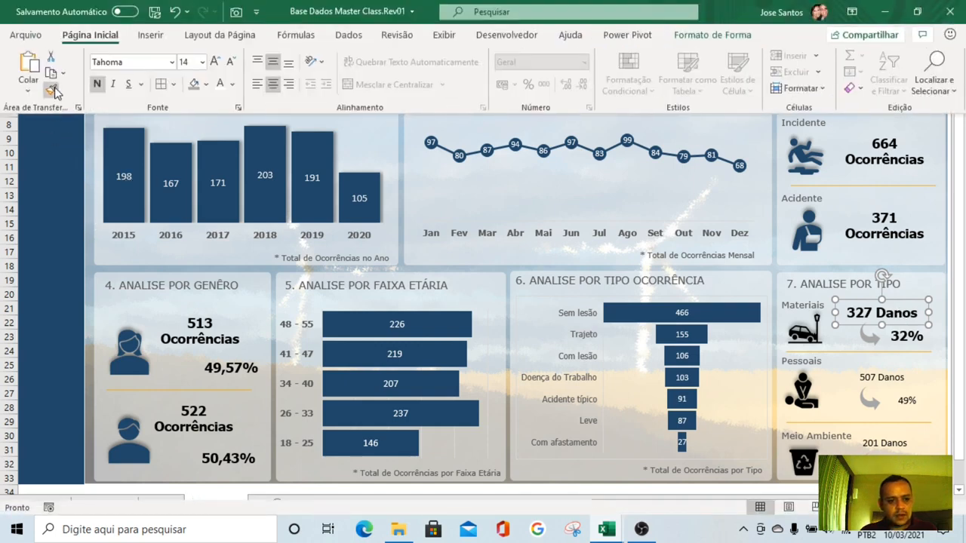
pyautogui.click(880, 384)
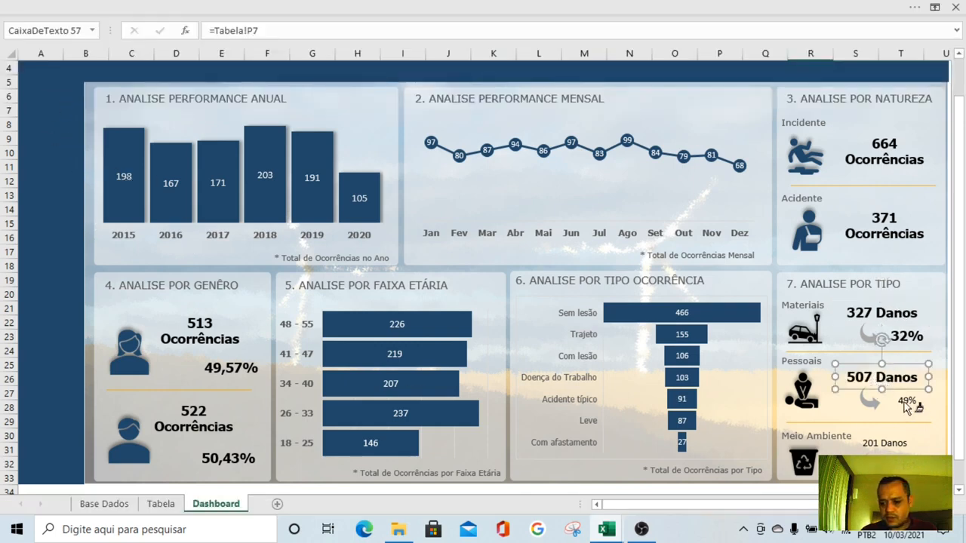
pyautogui.click(905, 402)
pyautogui.click(893, 448)
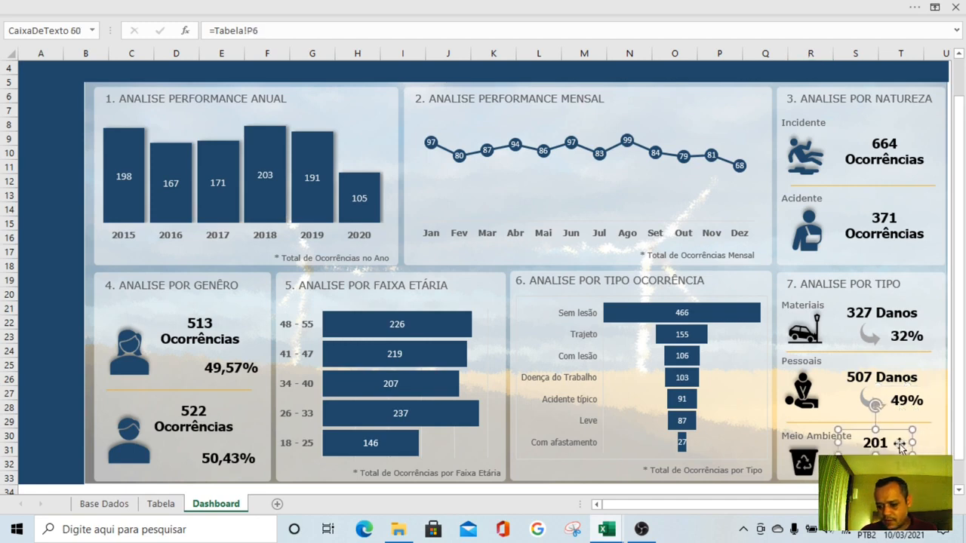
pyautogui.moveTo(929, 443); pyautogui.dragTo(916, 450)
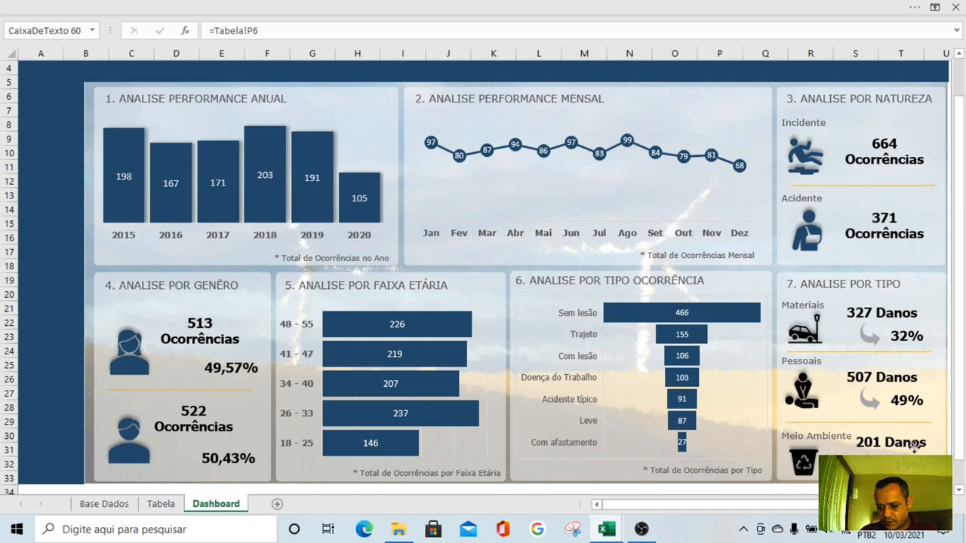
# Reduce the font size of the three damage-type counts to 12 and shrink their text boxes together
pyautogui.keyDown('shift'); pyautogui.click(898, 383); pyautogui.keyUp('shift')
pyautogui.keyDown('shift'); pyautogui.click(890, 313); pyautogui.keyUp('shift')
pyautogui.click(234, 7)
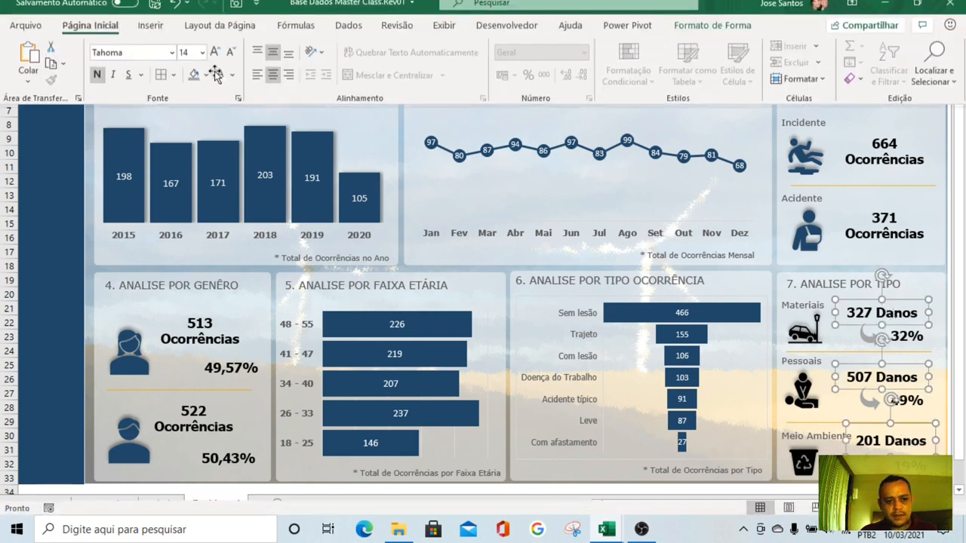
pyautogui.click(232, 65)
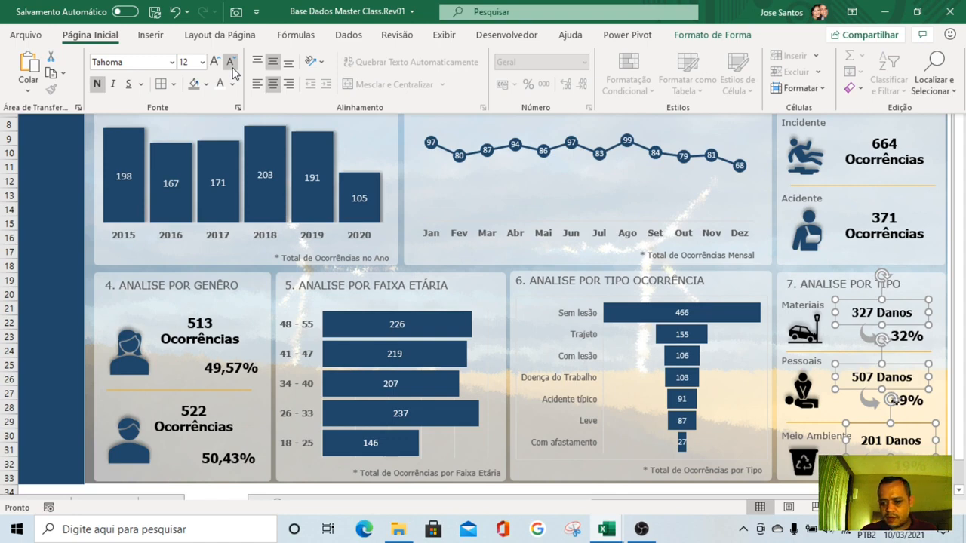
pyautogui.click(925, 300)
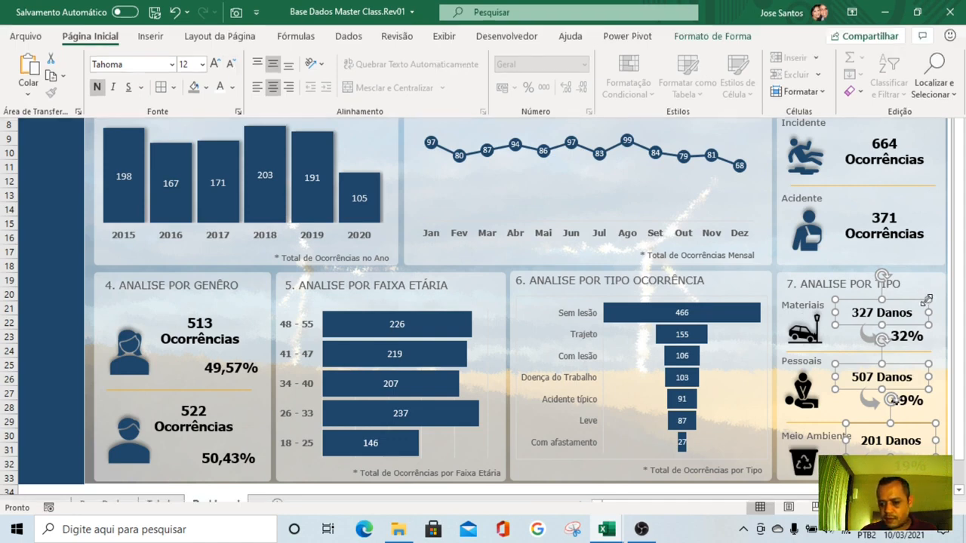
pyautogui.moveTo(927, 301); pyautogui.dragTo(913, 305)
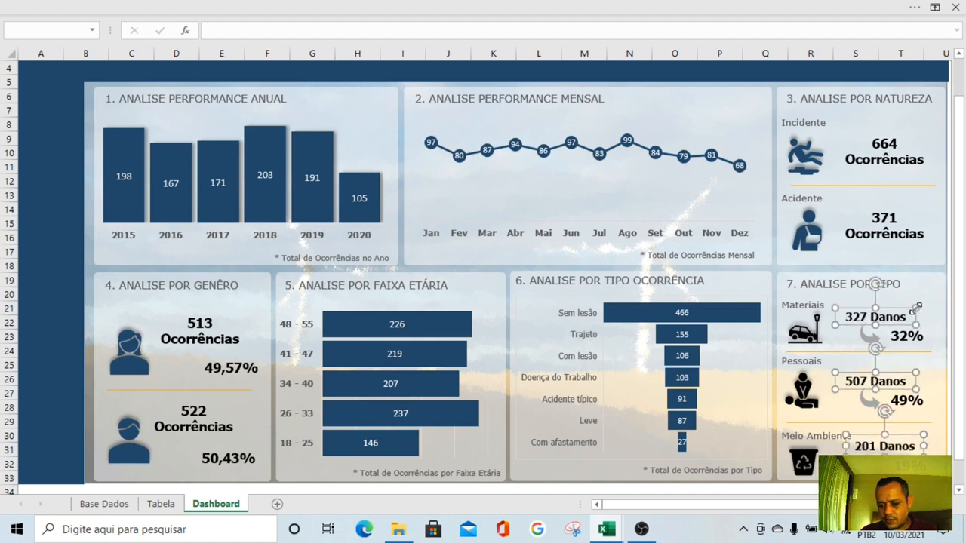
pyautogui.press('Escape')
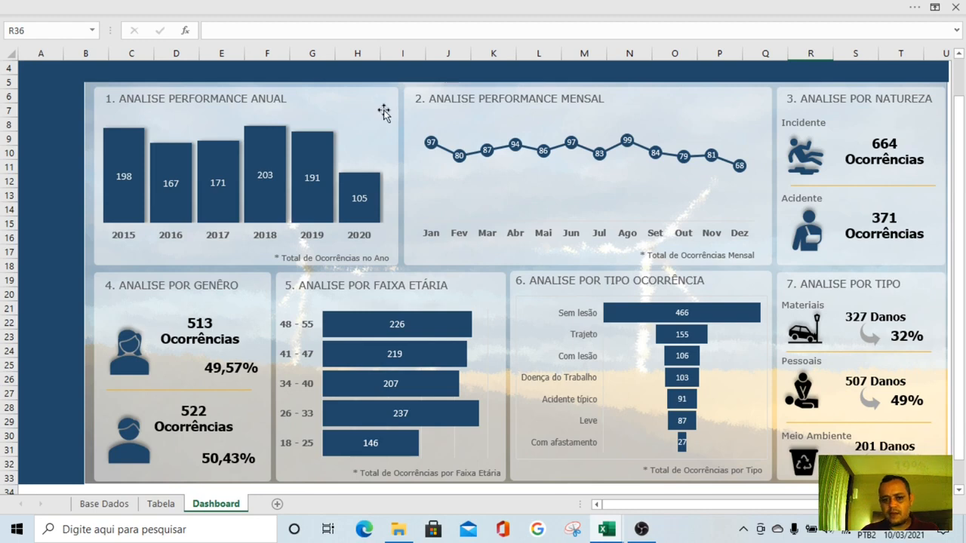
# Hide the formula bar to give the Dashboard more room
pyautogui.click(457, 7)
pyautogui.click(446, 37)
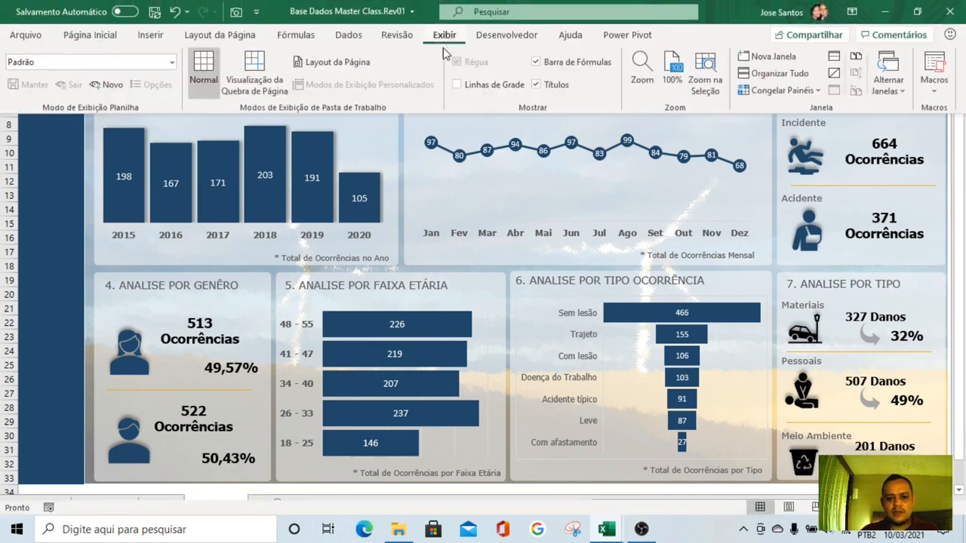
pyautogui.click(579, 67)
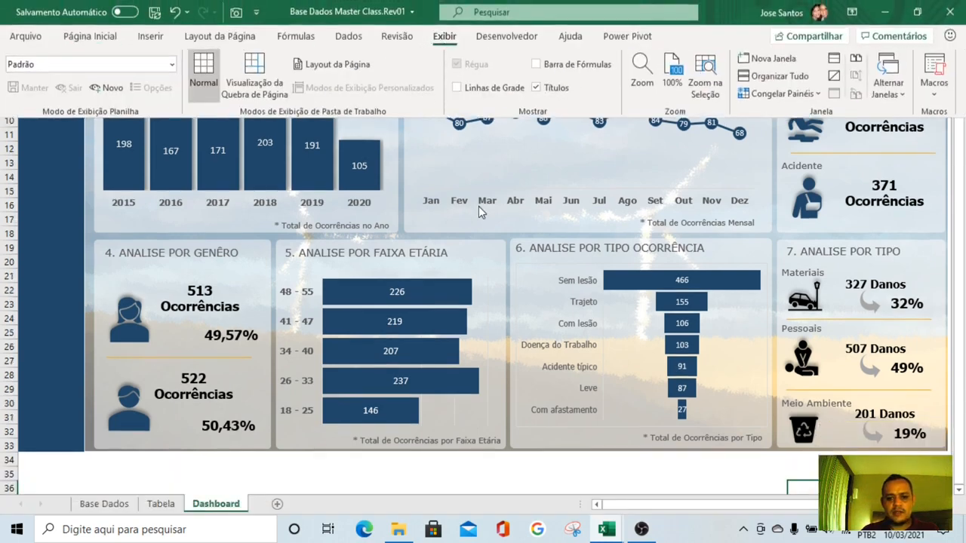
pyautogui.click(279, 6)
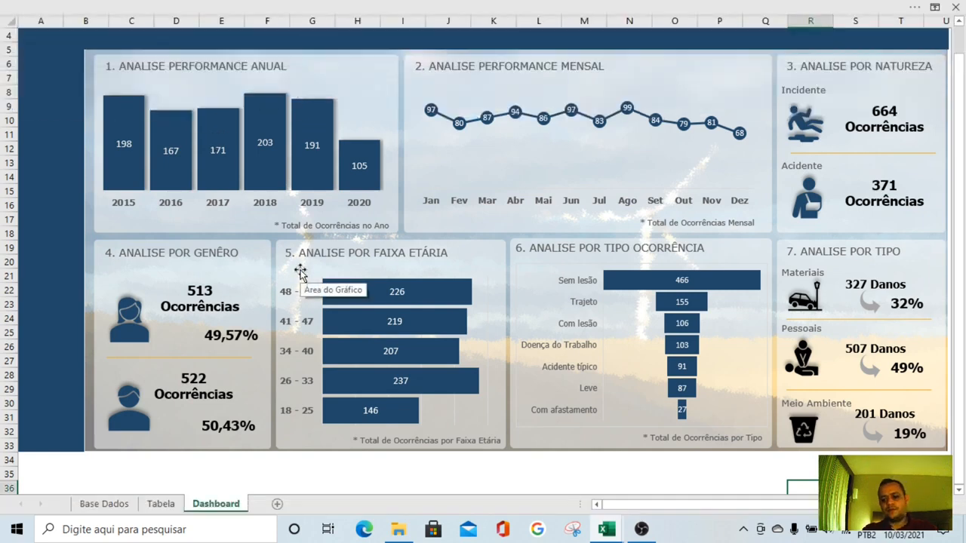
# Select the dark blue vertical bar beside the Dashboard's analysis panels
pyautogui.scroll(1, 300, 274)
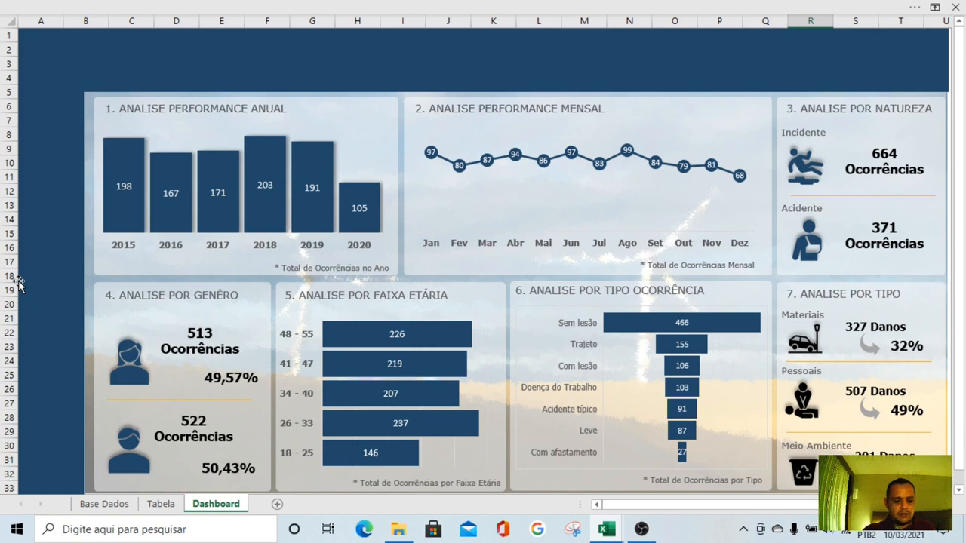
pyautogui.click(36, 159)
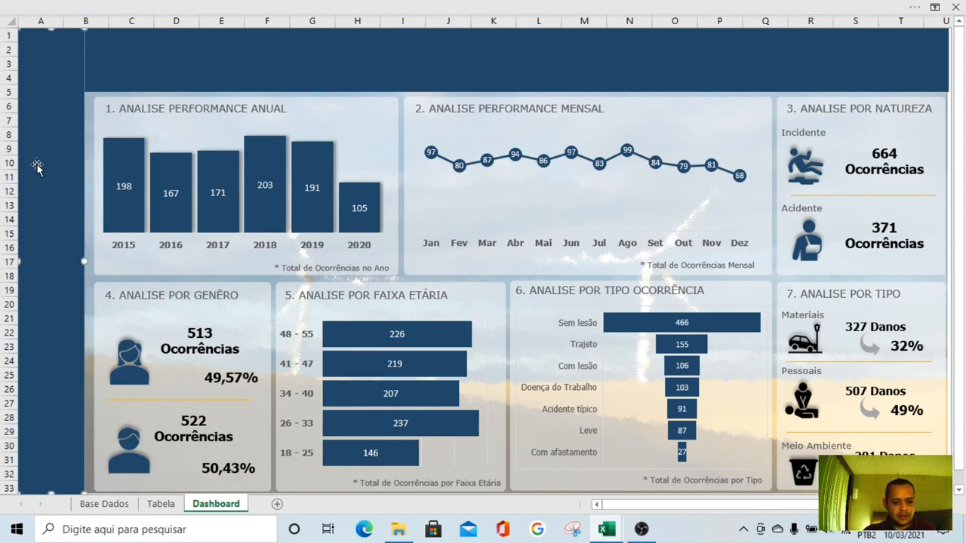